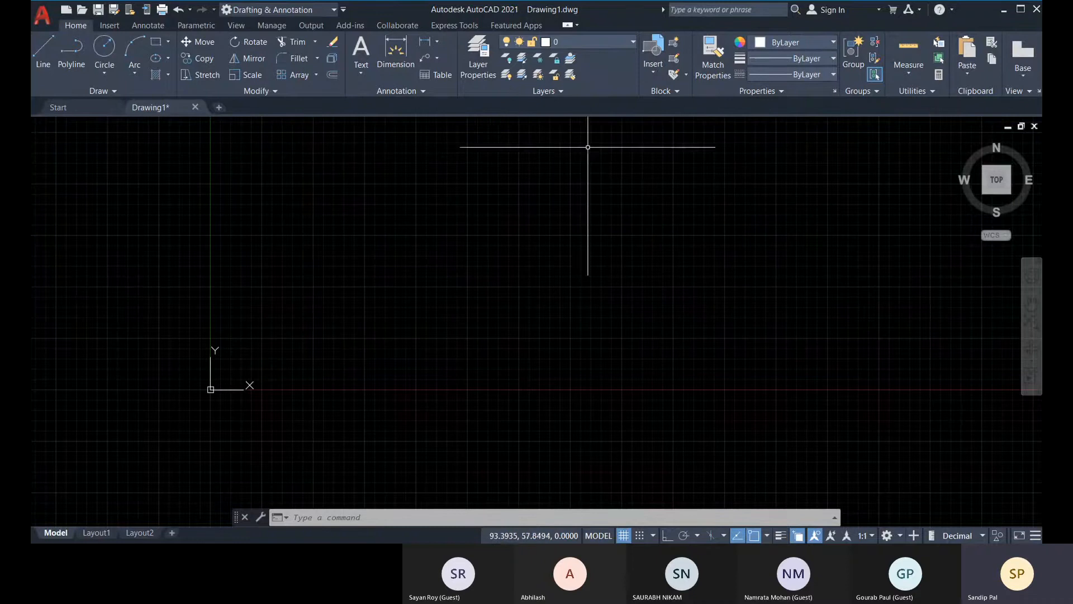
{"action": "middle_click_drag", "start_coordinate": [462, 233], "coordinate": [495, 242]}
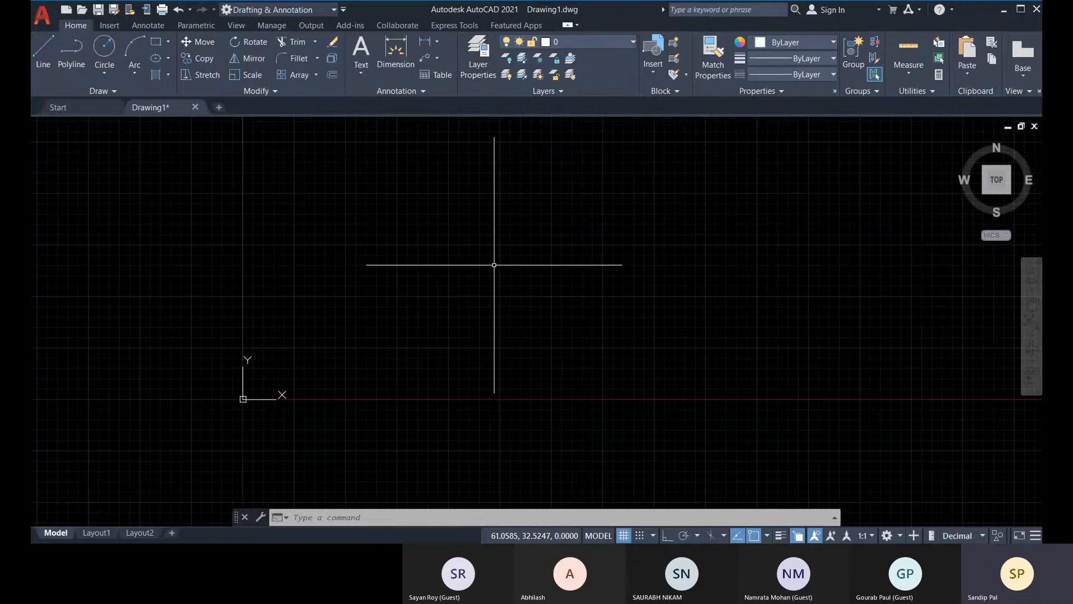
{"action": "type", "text": "LA"}
{"action": "key", "text": "BackSpace"}
{"action": "key", "text": "BackSpace"}
{"action": "key", "text": "Escape"}
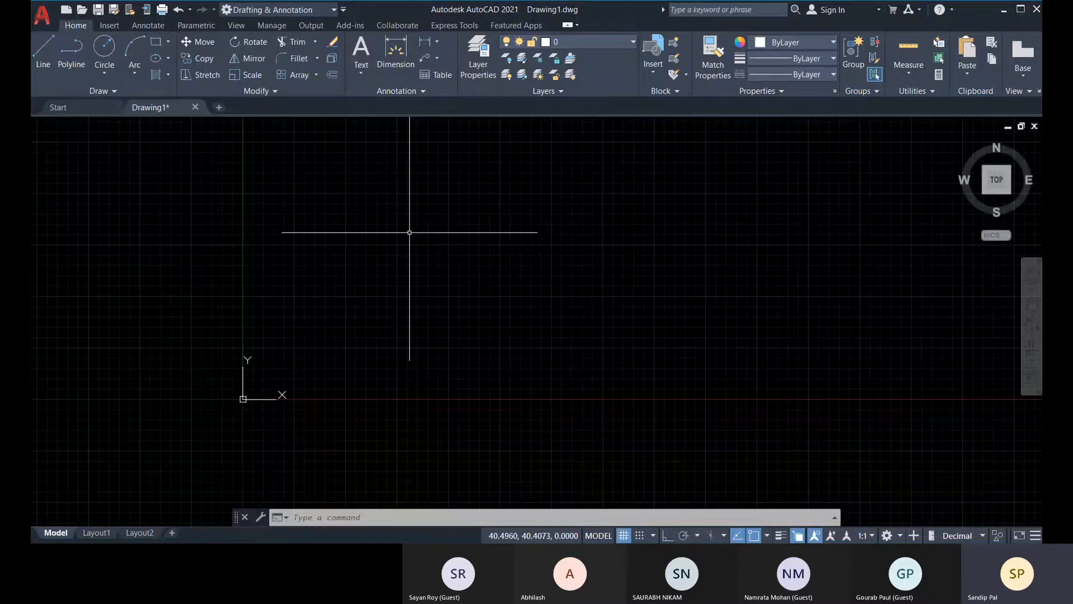
Open the layer properties manager and try to freeze layer 0.
{"action": "left_click", "coordinate": [581, 42]}
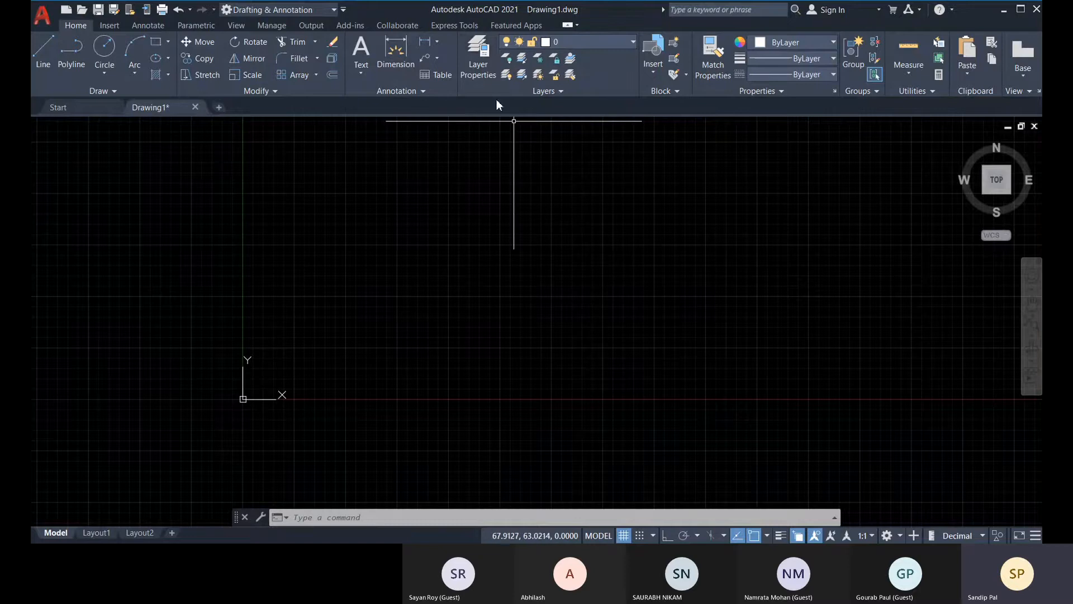
{"action": "left_click", "coordinate": [481, 59]}
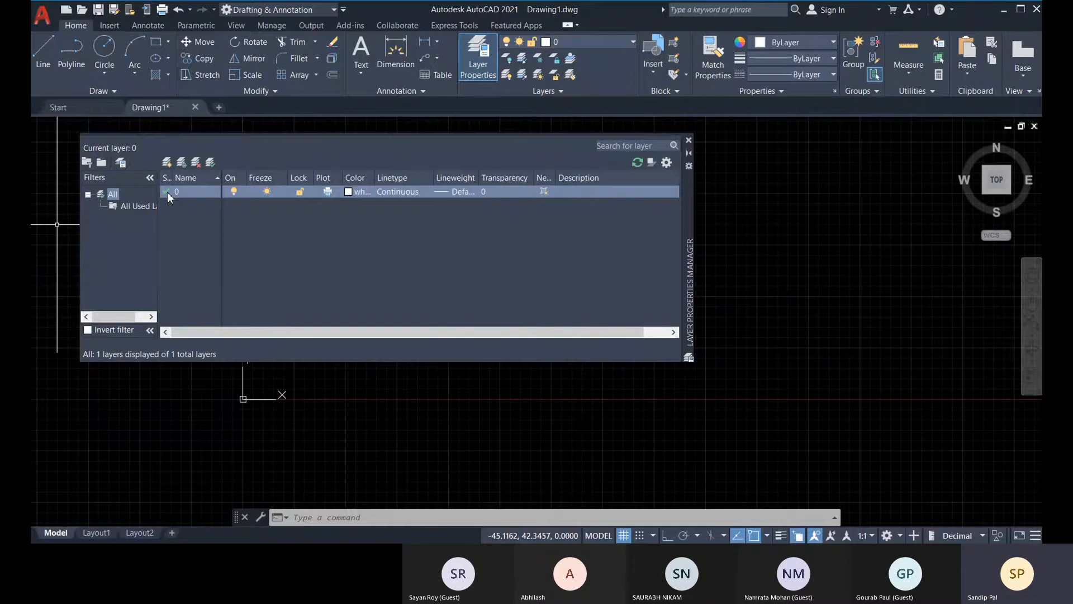
{"action": "left_click", "coordinate": [267, 192]}
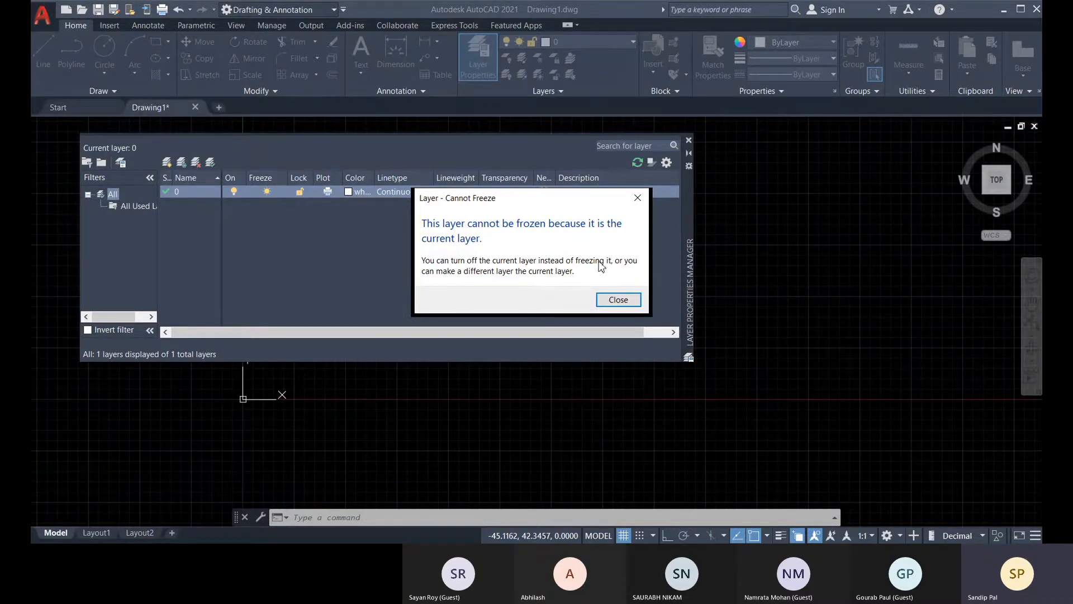
{"action": "left_click", "coordinate": [618, 299]}
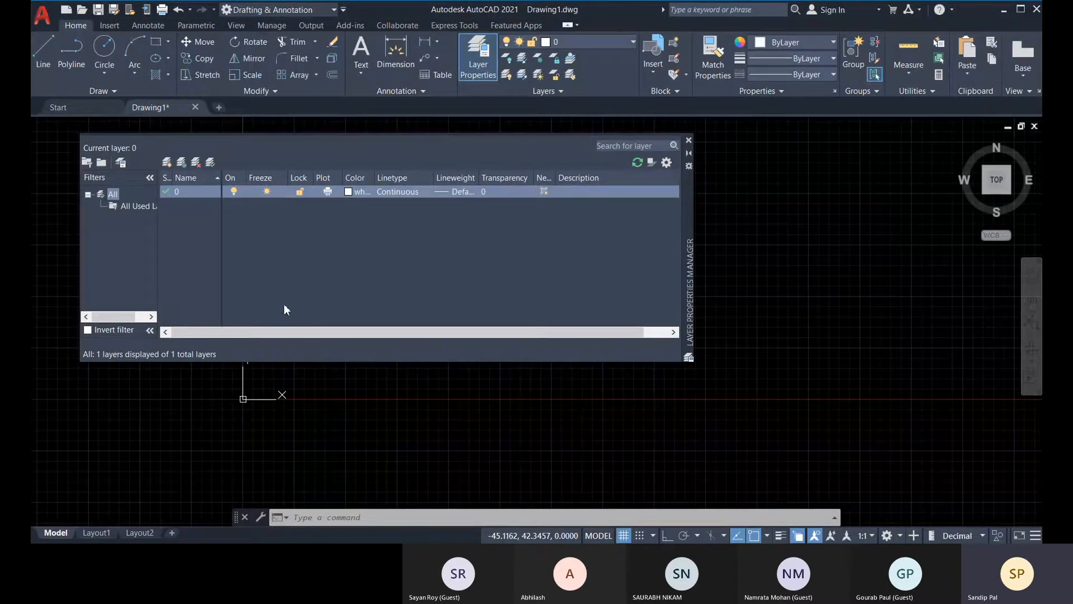
Lock and unlock layer 0, and switch its plotting off and back on.
{"action": "left_click", "coordinate": [300, 191]}
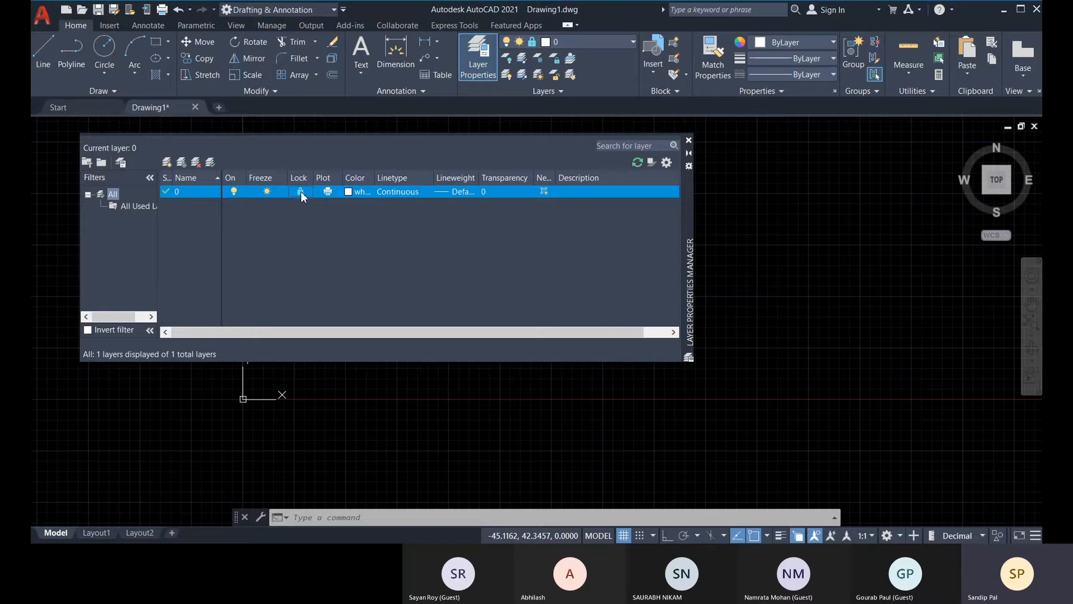
{"action": "left_click", "coordinate": [300, 191]}
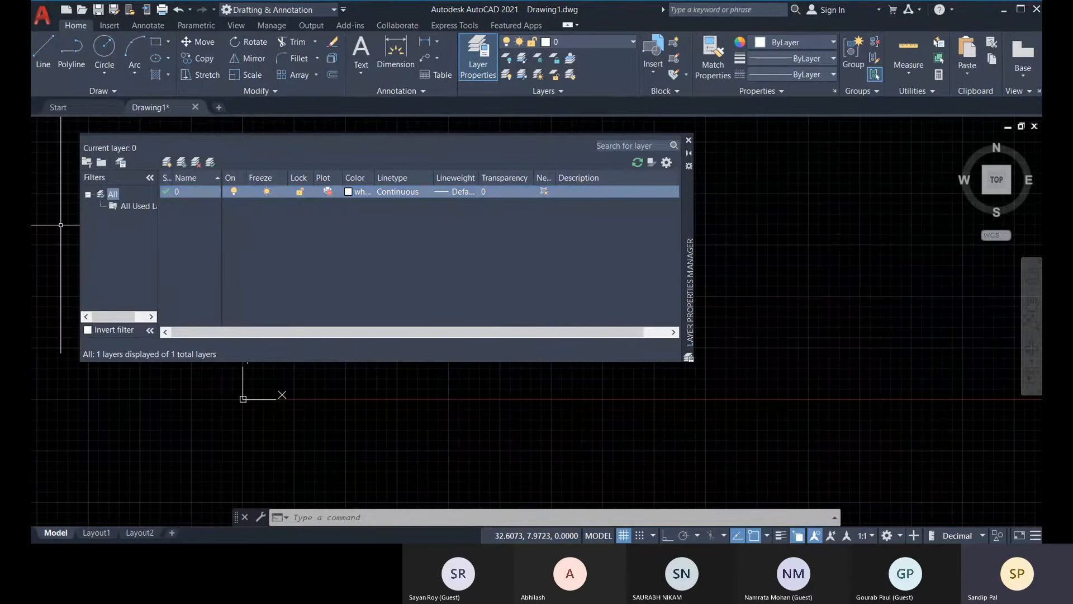
{"action": "left_click", "coordinate": [328, 191]}
{"action": "left_click", "coordinate": [327, 191]}
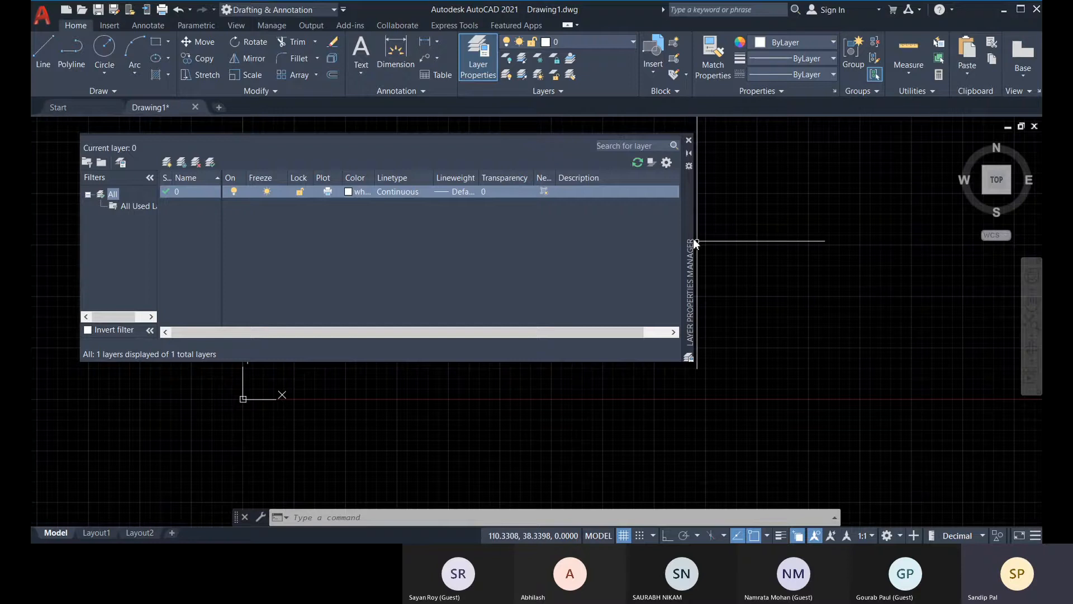
Move the layer properties manager slightly lower and widen its New VP Freeze column until the full heading fits.
{"action": "left_click_drag", "start_coordinate": [690, 224], "coordinate": [688, 243]}
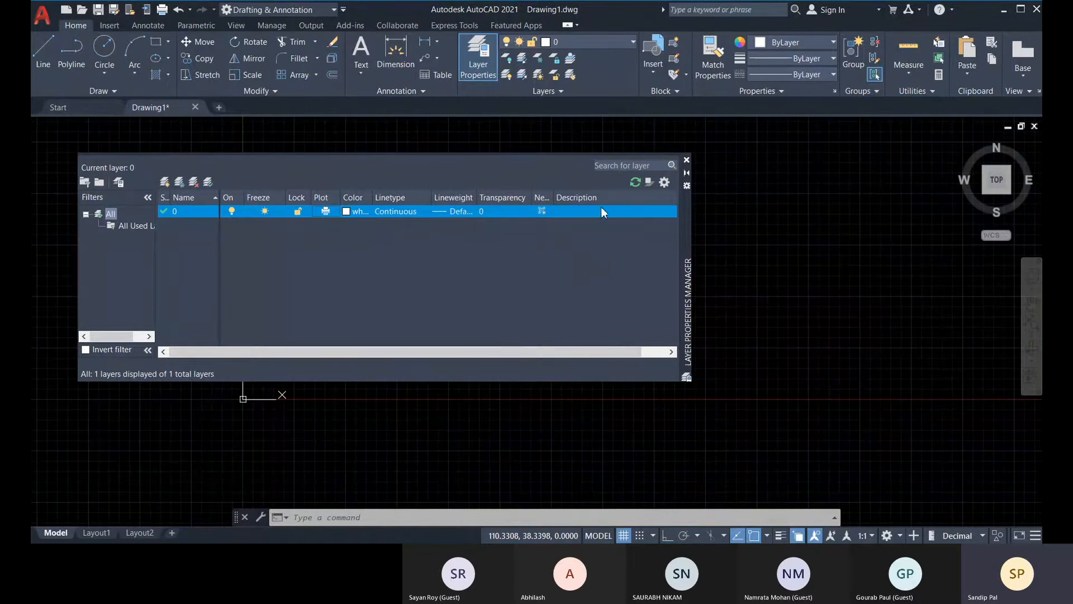
{"action": "left_click_drag", "start_coordinate": [553, 202], "coordinate": [569, 202]}
{"action": "left_click_drag", "start_coordinate": [571, 197], "coordinate": [620, 198]}
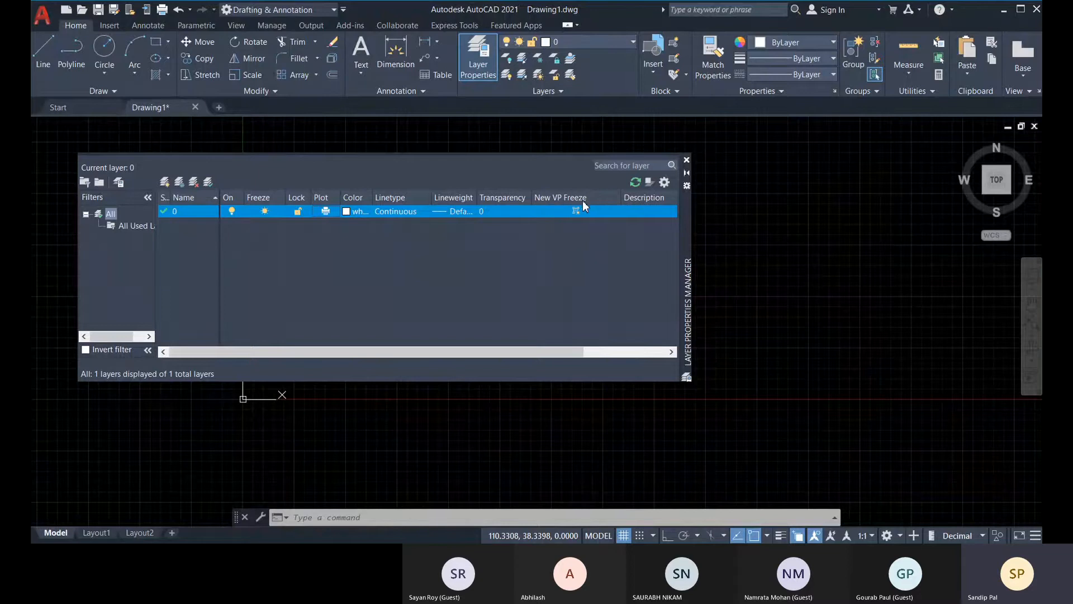
{"action": "left_click_drag", "start_coordinate": [625, 197], "coordinate": [598, 198]}
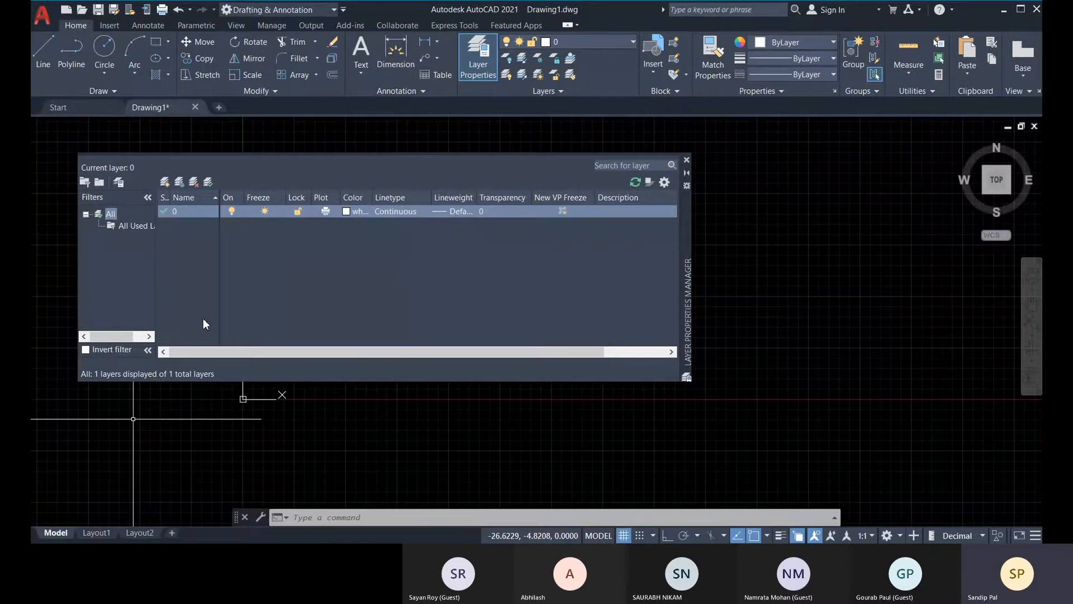
Create a new layer and set its color to red.
{"action": "key", "text": "alt"}
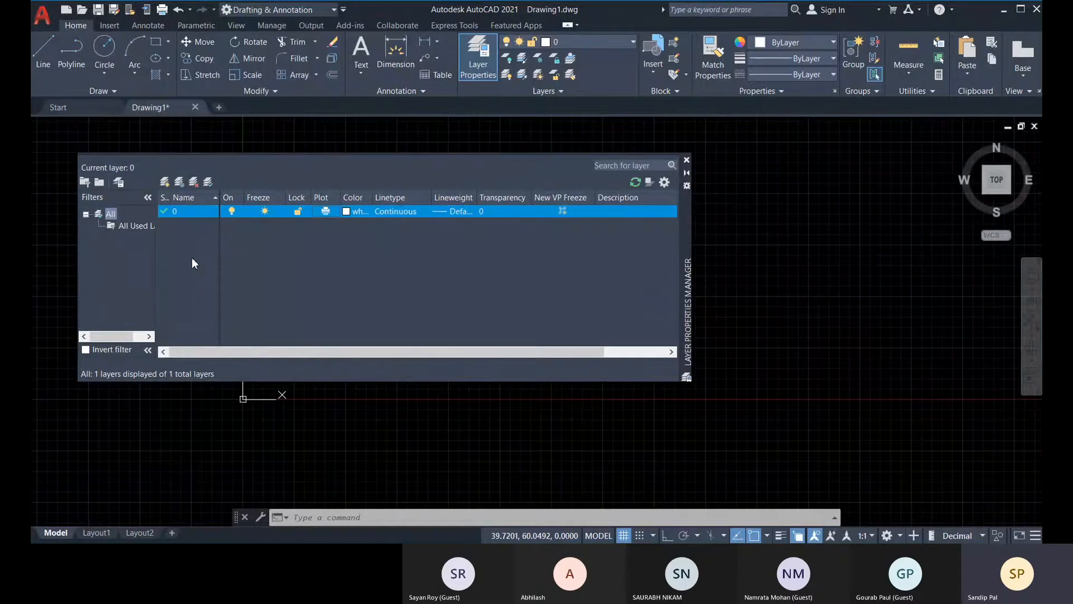
{"action": "key", "text": "alt+n"}
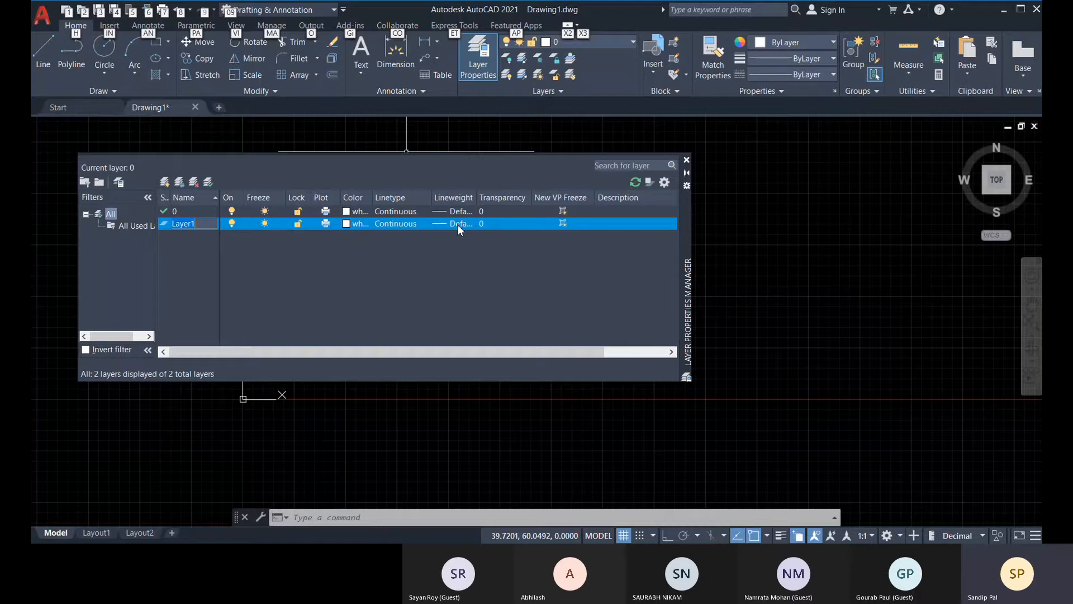
{"action": "left_click", "coordinate": [347, 223]}
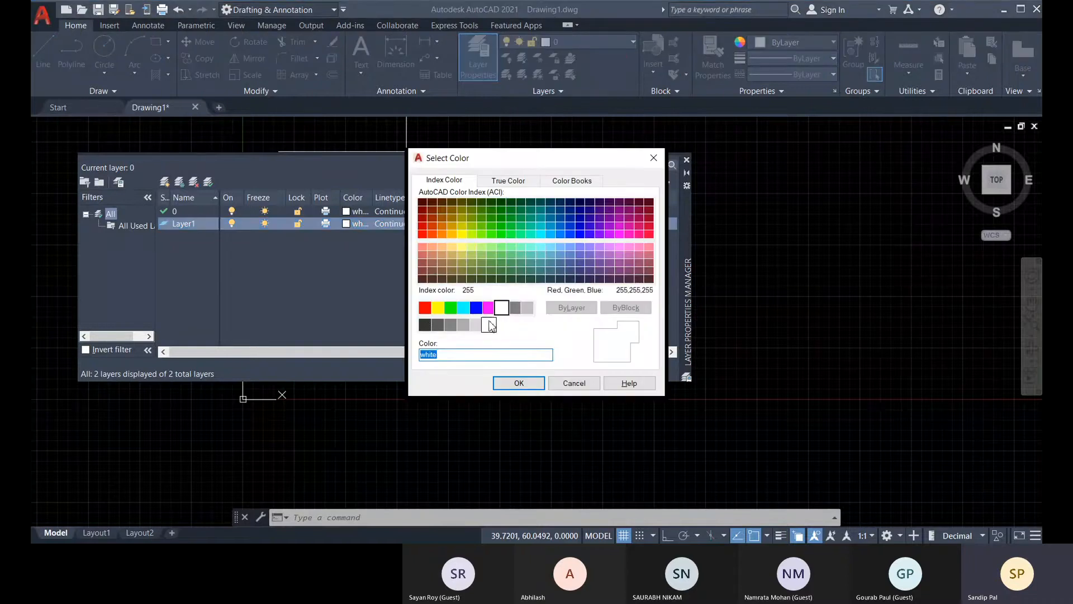
{"action": "left_click", "coordinate": [425, 307]}
{"action": "left_click", "coordinate": [519, 384]}
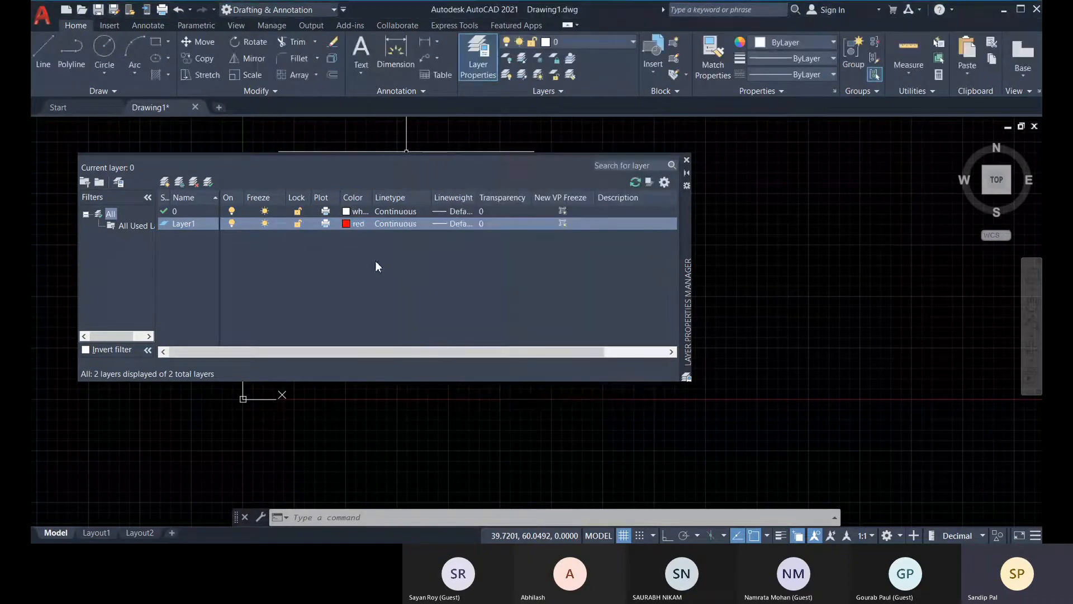
Load the ACAD_ISO02W100 ISO dash linetype while choosing a linetype for the new red-colored layer.
{"action": "left_click", "coordinate": [396, 224]}
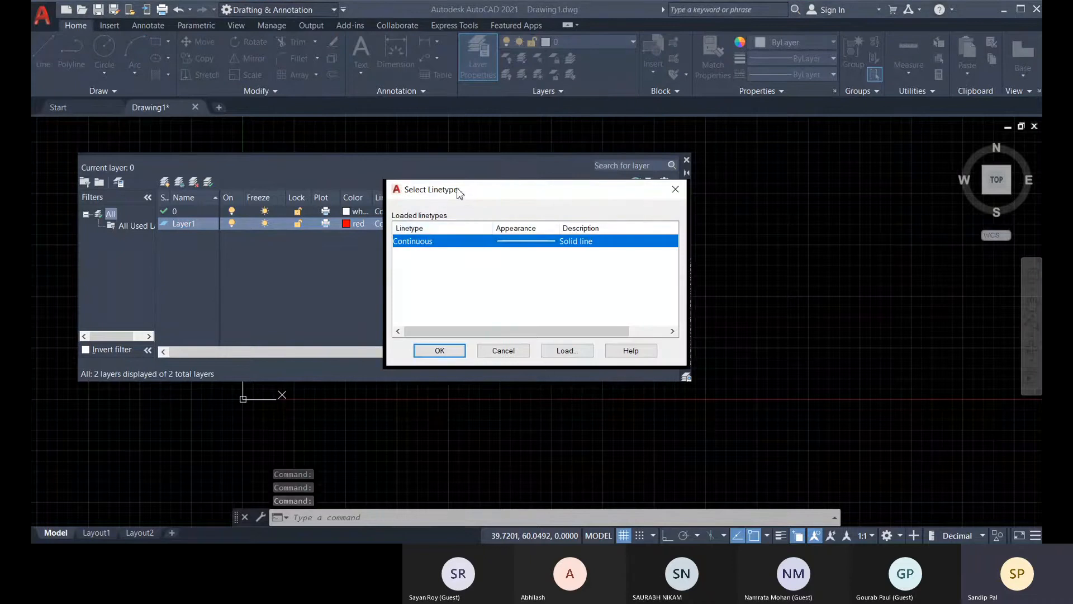
{"action": "left_click_drag", "start_coordinate": [458, 192], "coordinate": [437, 202]}
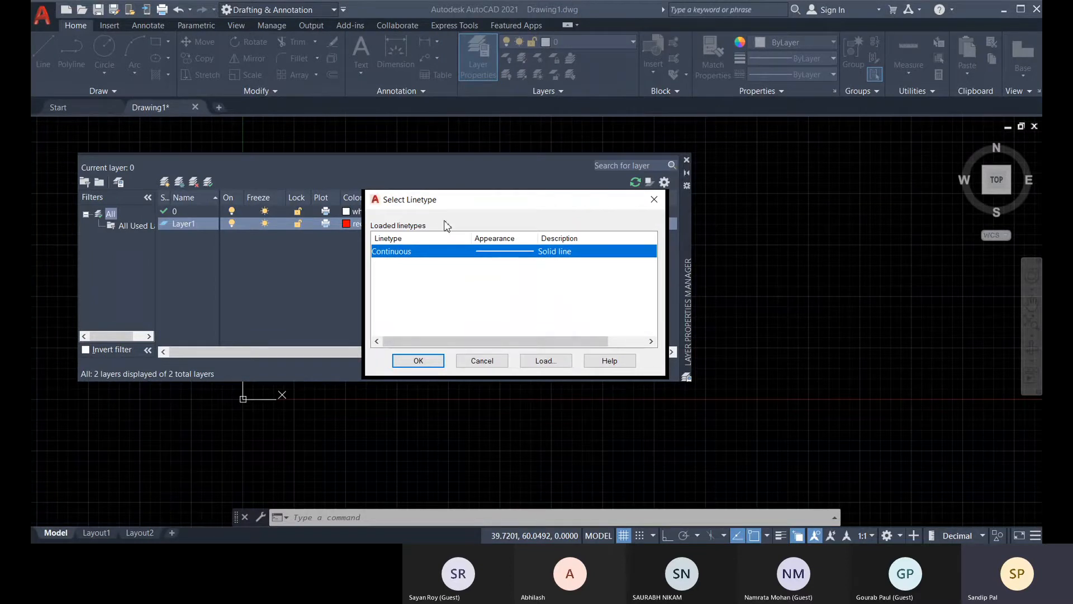
{"action": "left_click", "coordinate": [544, 361]}
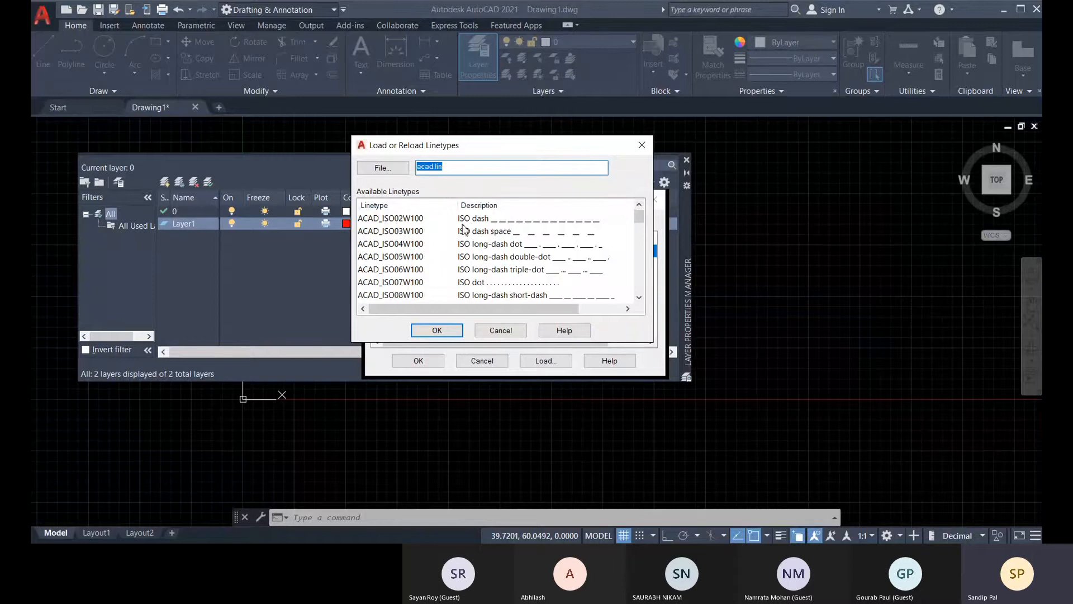
{"action": "left_click", "coordinate": [483, 222]}
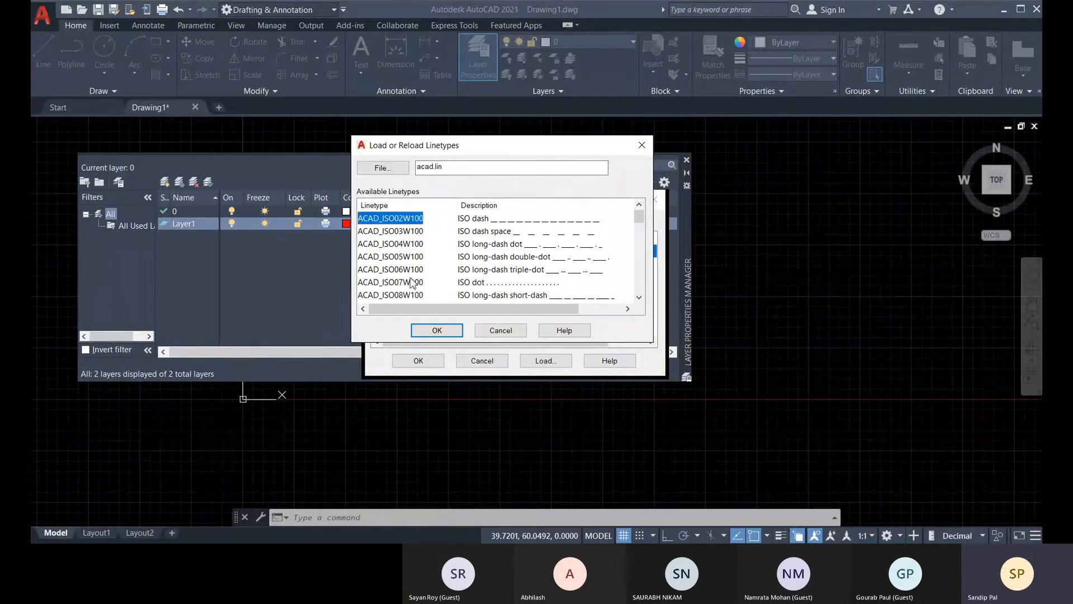
{"action": "left_click", "coordinate": [424, 332]}
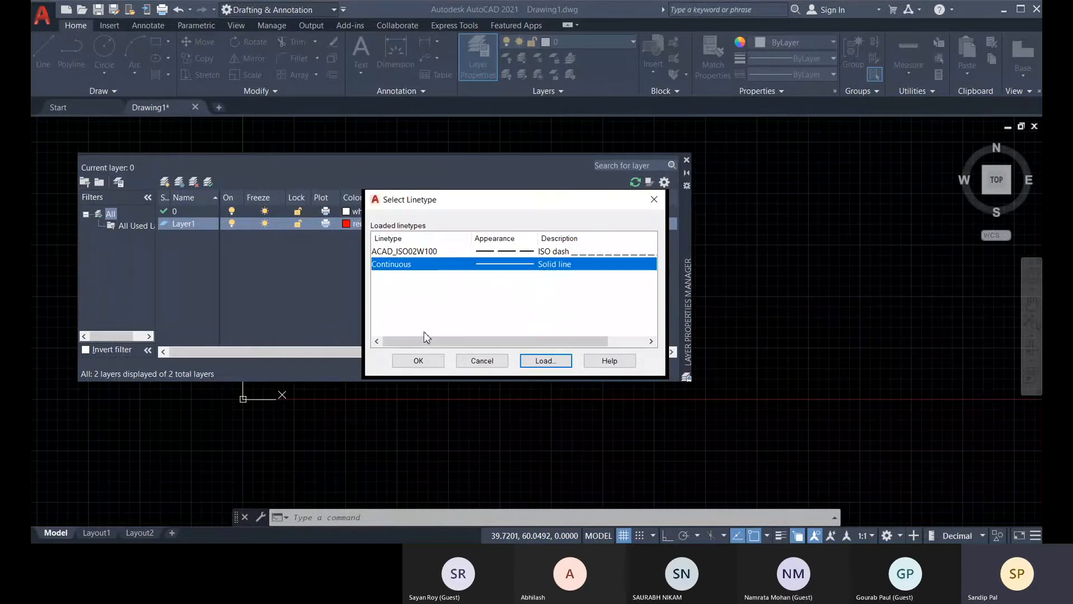
Load the ACAD_ISO04W100 long-dash dot linetype and assign it to the new red-colored layer.
{"action": "left_click", "coordinate": [510, 252]}
{"action": "left_click", "coordinate": [545, 361]}
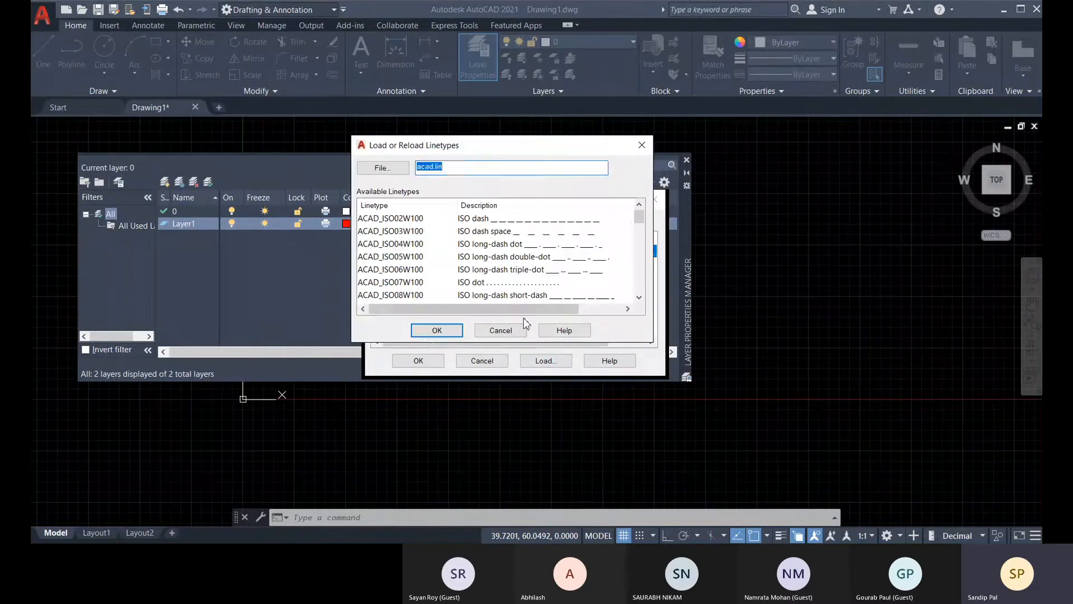
{"action": "left_click", "coordinate": [536, 245]}
{"action": "left_click", "coordinate": [435, 332]}
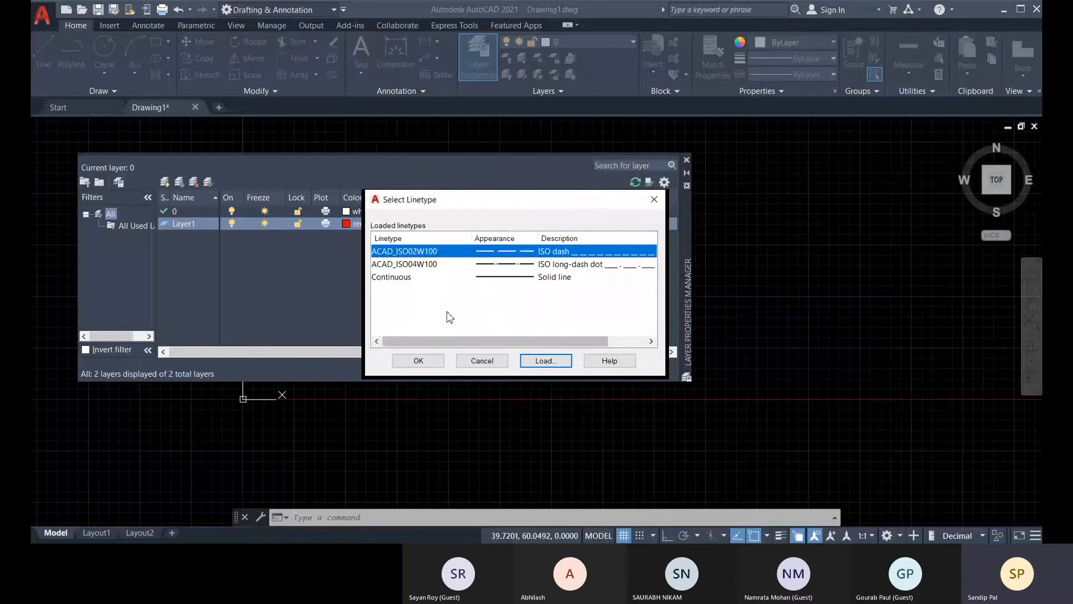
{"action": "left_click", "coordinate": [429, 264]}
{"action": "left_click", "coordinate": [418, 361]}
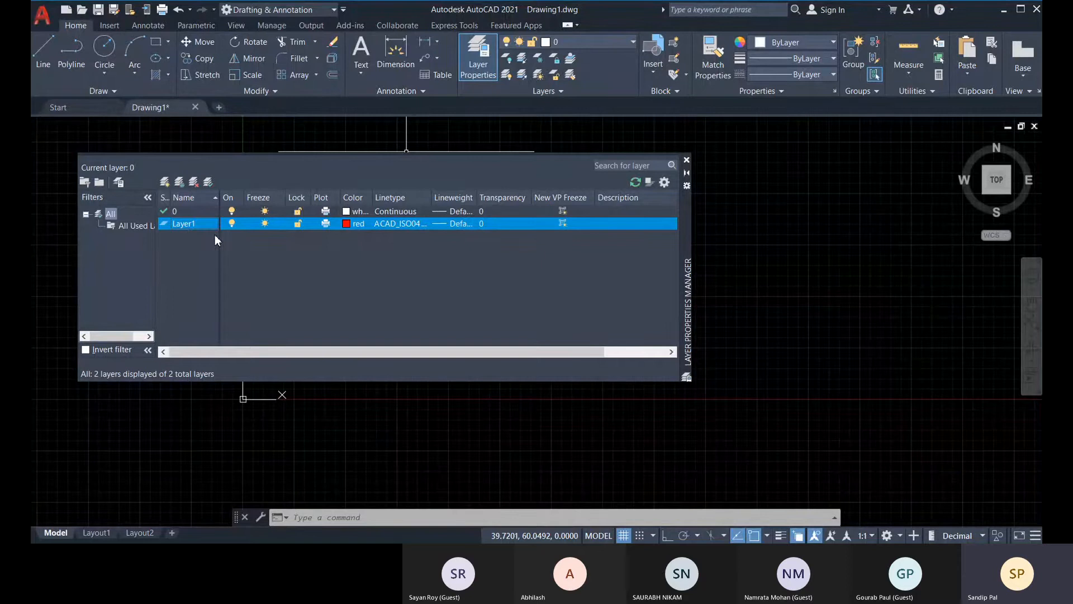
Rename the new layer as Red and set its lineweight to 0.30 mm.
{"action": "key", "text": "F2"}
{"action": "type", "text": "Red"}
{"action": "key", "text": "Return"}
{"action": "left_click", "coordinate": [463, 223]}
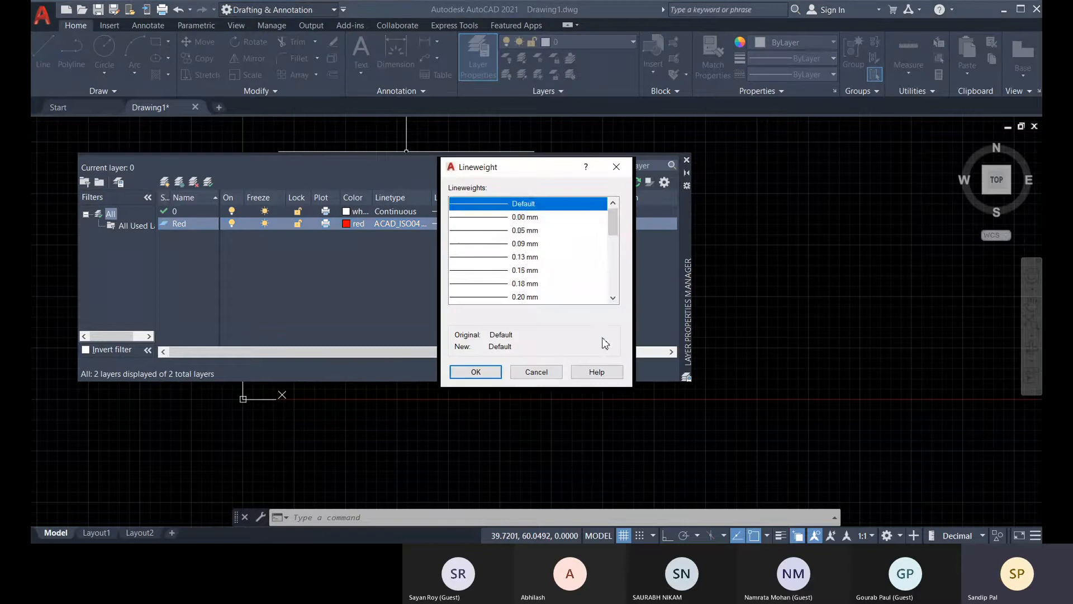
{"action": "scroll", "coordinate": [525, 273], "scroll_direction": "down", "scroll_amount": 2}
{"action": "left_click", "coordinate": [522, 244]}
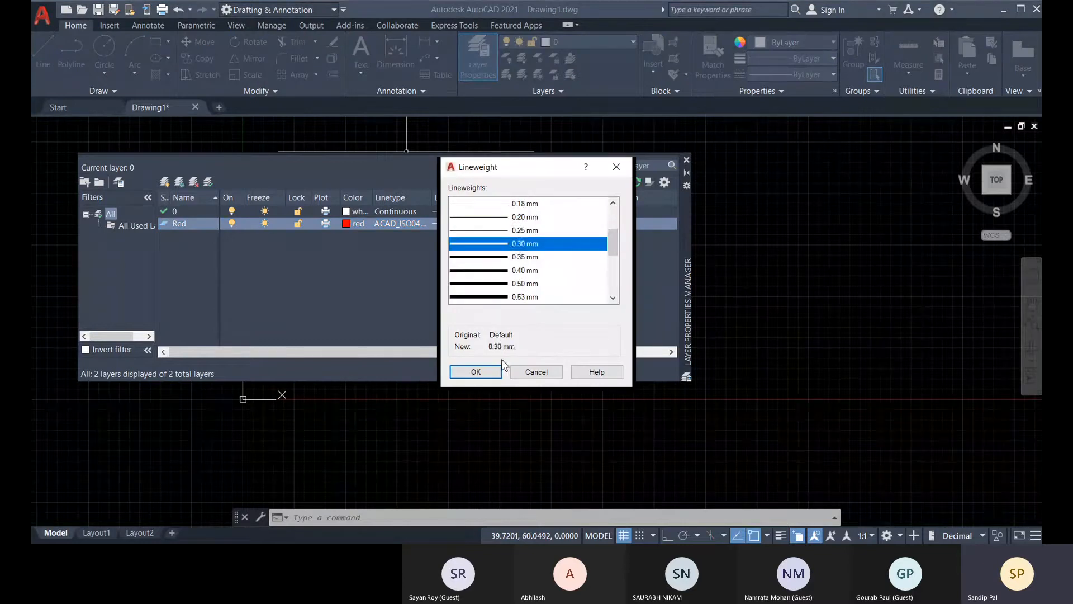
{"action": "left_click", "coordinate": [481, 371]}
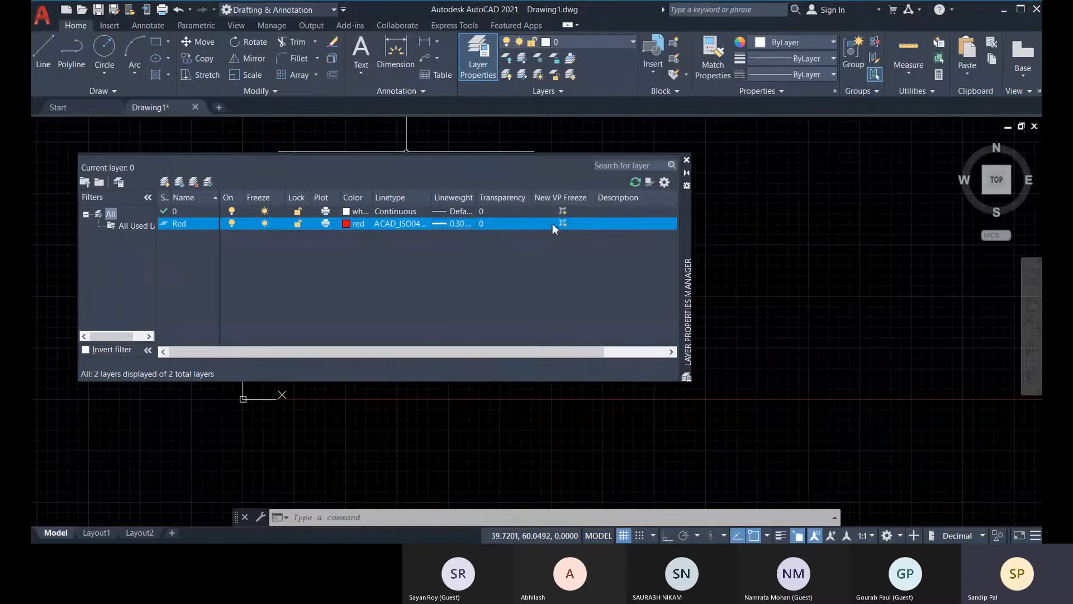
Create another layer named Blue and set its color to index color 140.
{"action": "left_click", "coordinate": [165, 184]}
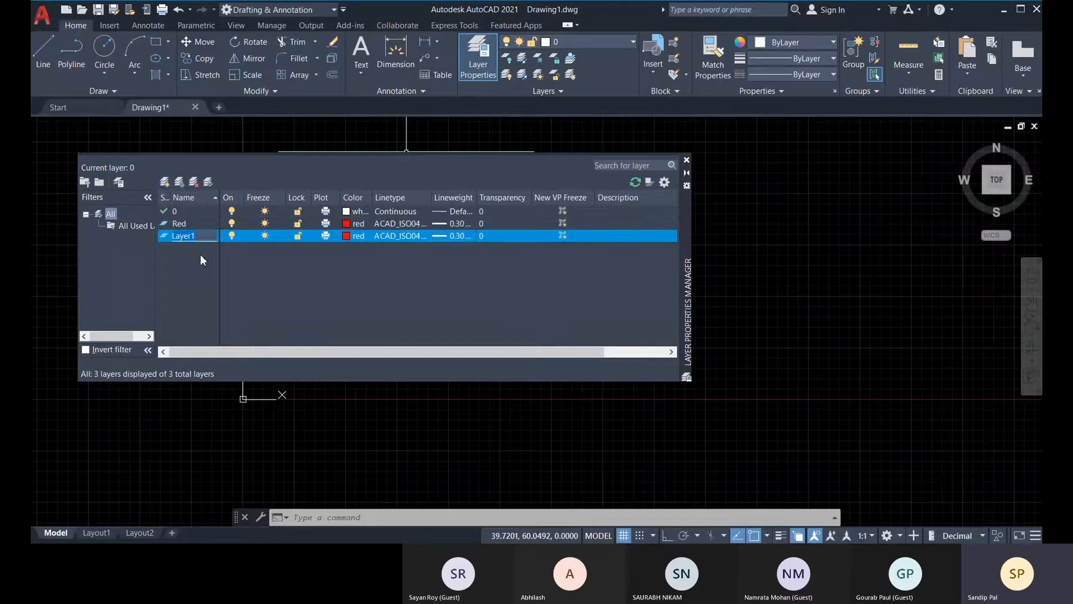
{"action": "type", "text": "Blue"}
{"action": "left_click", "coordinate": [352, 235]}
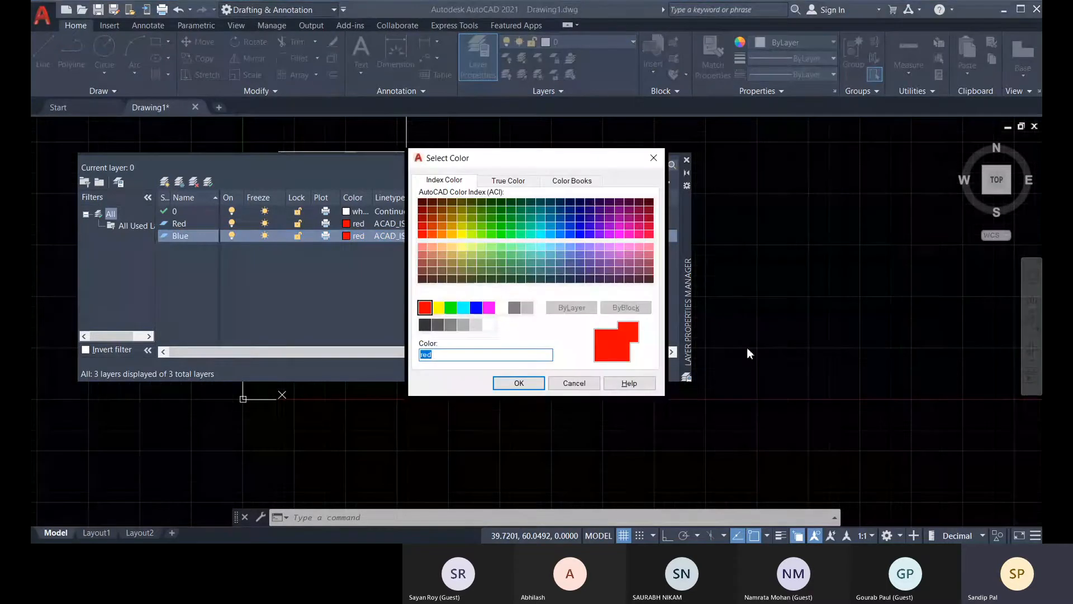
{"action": "left_click", "coordinate": [549, 233]}
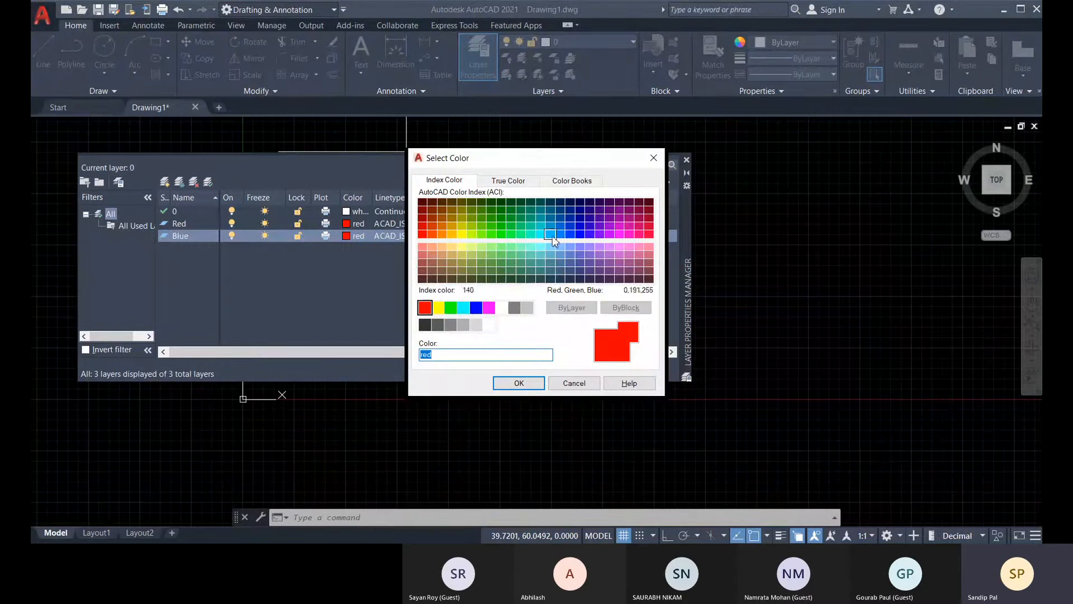
{"action": "left_click", "coordinate": [519, 383]}
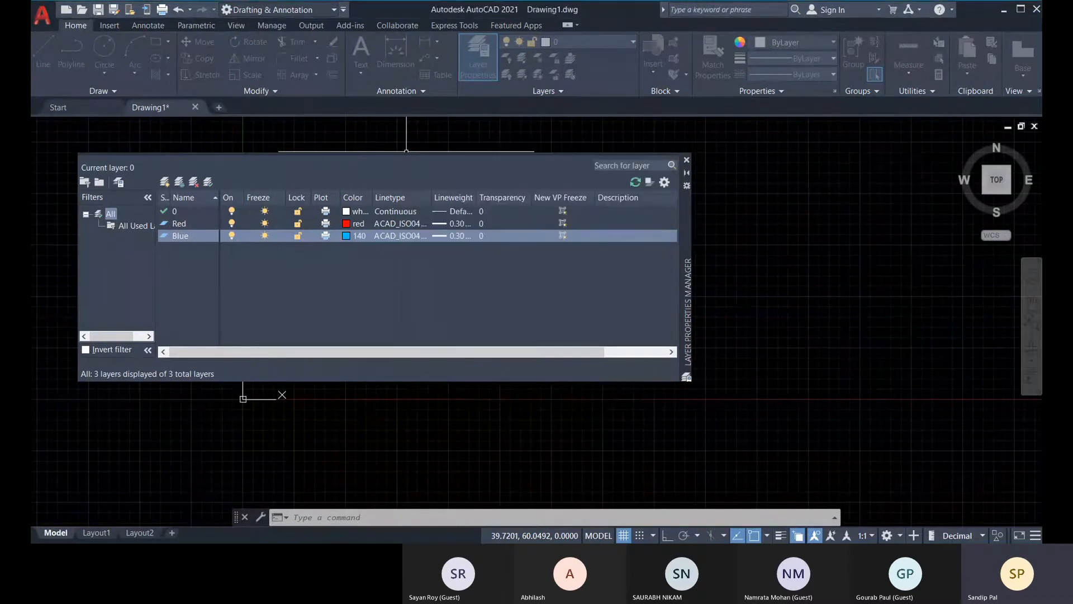
Assign the ACAD_ISO02W100 ISO dash linetype to the Blue layer and set its lineweight to 0.00 mm.
{"action": "left_click", "coordinate": [412, 239]}
{"action": "left_click", "coordinate": [466, 252]}
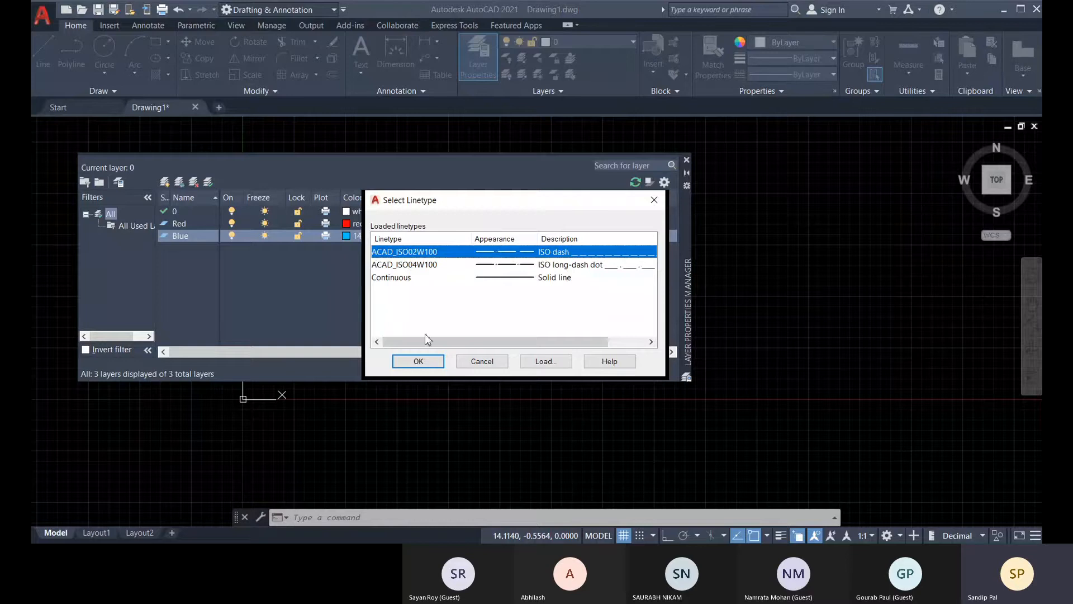
{"action": "left_click", "coordinate": [418, 361]}
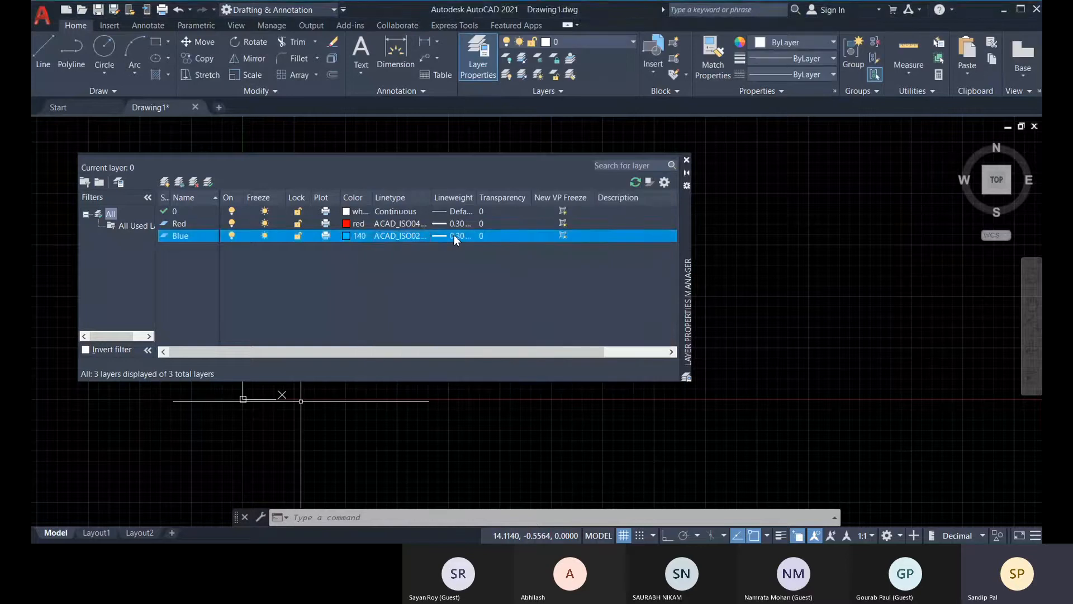
{"action": "left_click", "coordinate": [449, 234]}
{"action": "scroll", "coordinate": [520, 216], "scroll_direction": "up", "scroll_amount": 2}
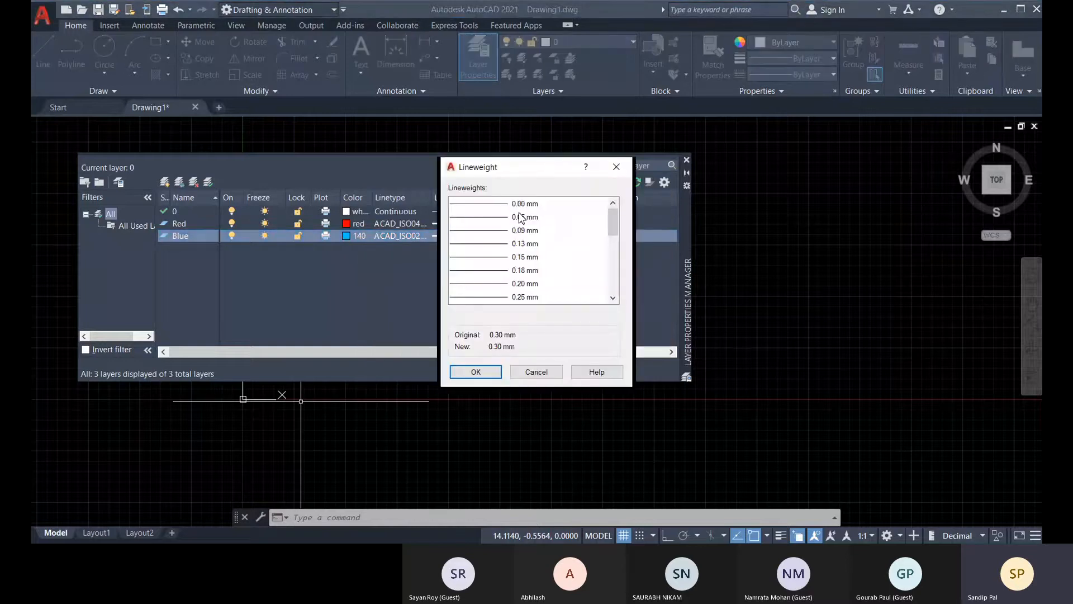
{"action": "scroll", "coordinate": [520, 217], "scroll_direction": "up", "scroll_amount": 1}
{"action": "left_click", "coordinate": [534, 217]}
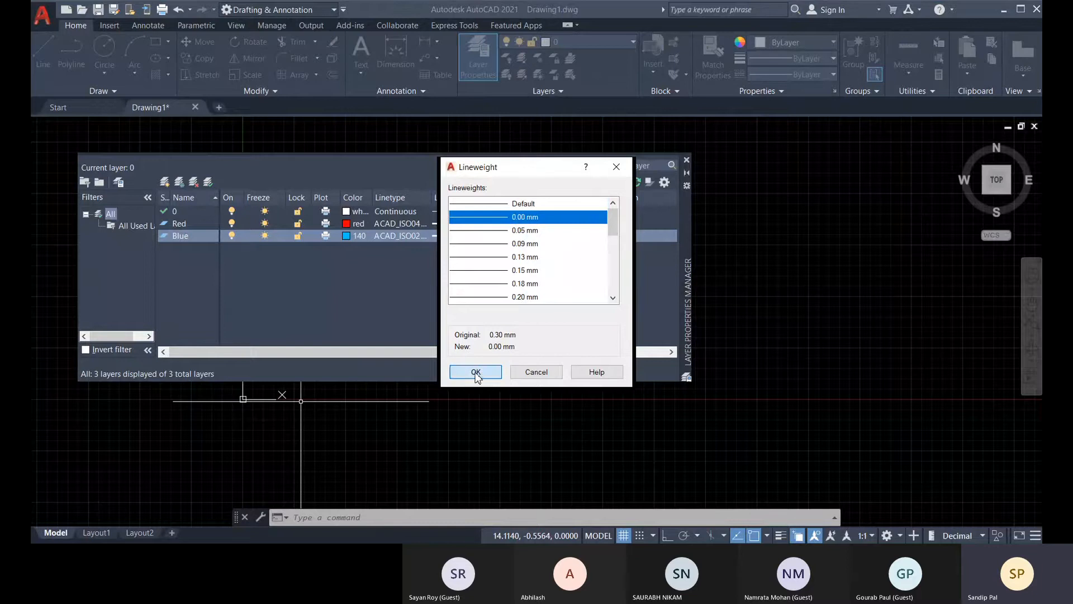
{"action": "left_click", "coordinate": [475, 372]}
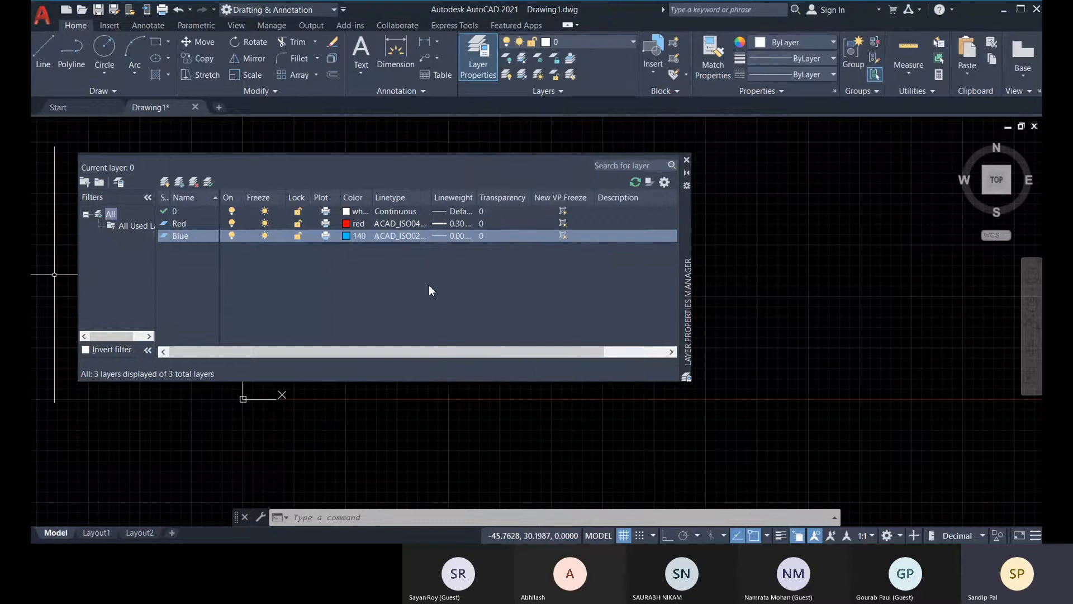
Create another layer named Green and set its color to green, index color 3.
{"action": "left_click", "coordinate": [164, 181]}
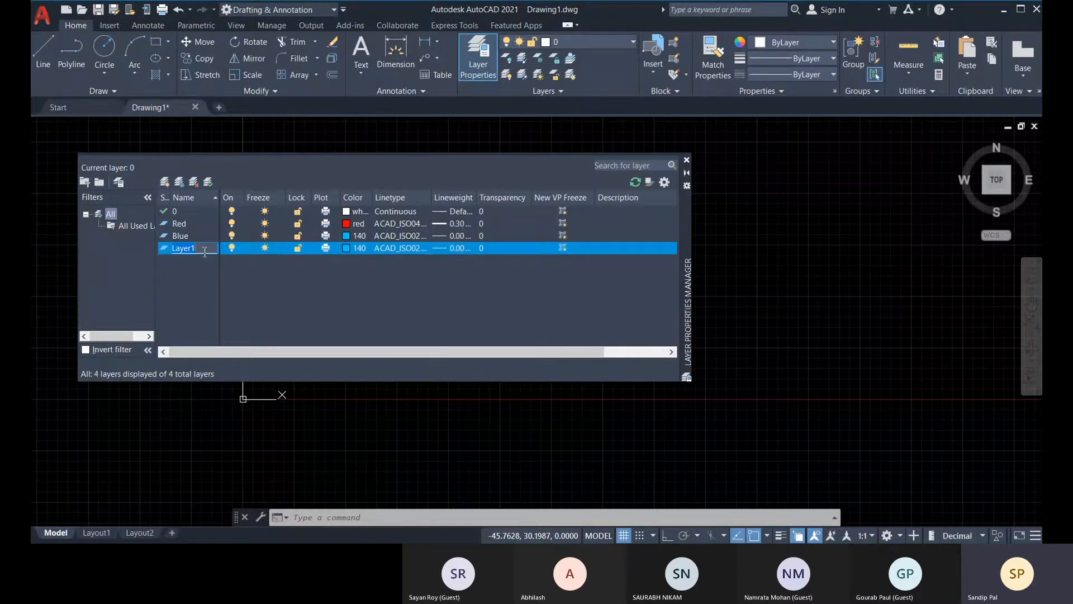
{"action": "type", "text": "Green"}
{"action": "left_click", "coordinate": [347, 247]}
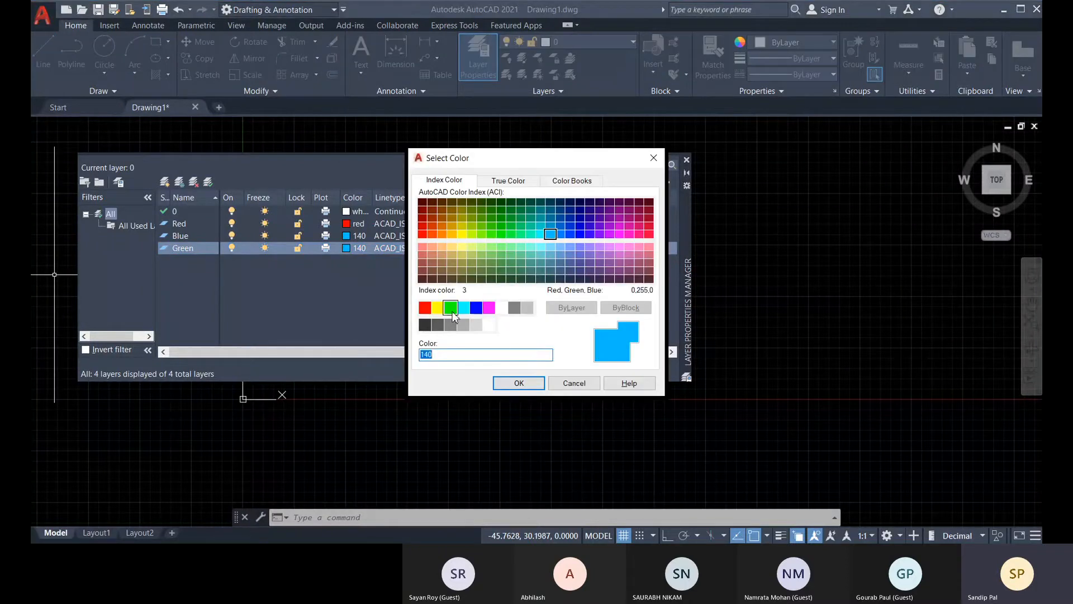
{"action": "double_click", "coordinate": [452, 311]}
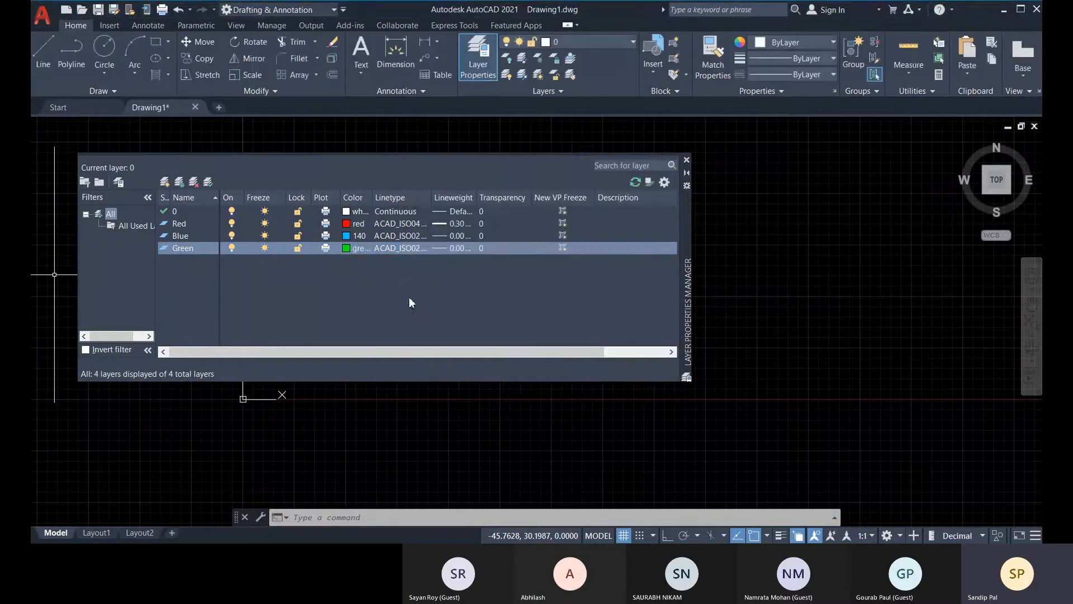
Load the ACAD_ISO14W100 ISO dash triple-dot linetype and assign it to the Green layer.
{"action": "left_click", "coordinate": [403, 248]}
{"action": "left_click", "coordinate": [538, 362]}
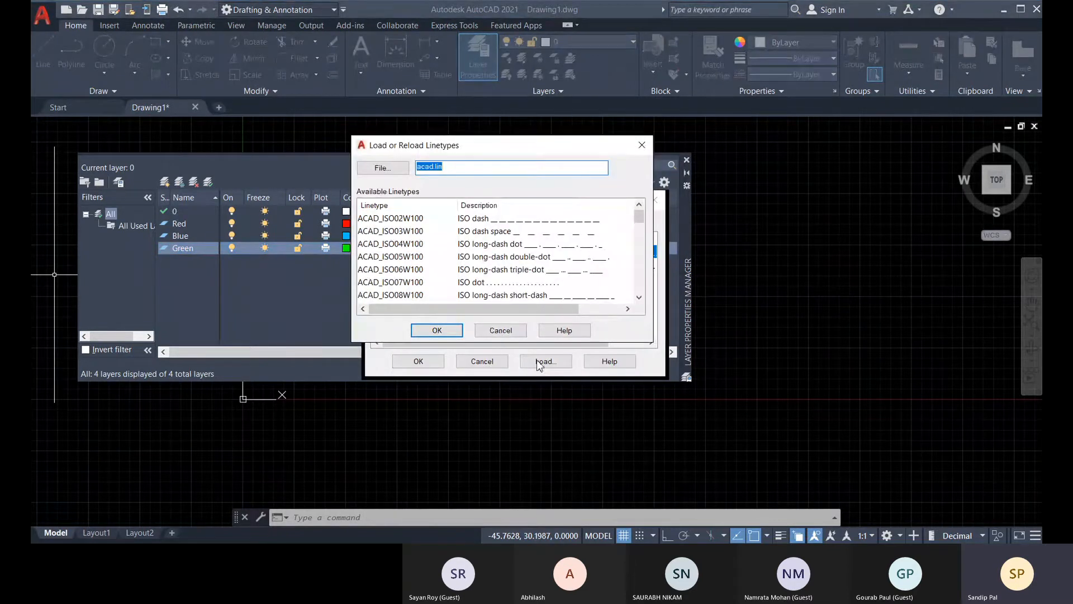
{"action": "scroll", "coordinate": [531, 268], "scroll_direction": "down", "scroll_amount": 3}
{"action": "scroll", "coordinate": [532, 267], "scroll_direction": "down", "scroll_amount": 1}
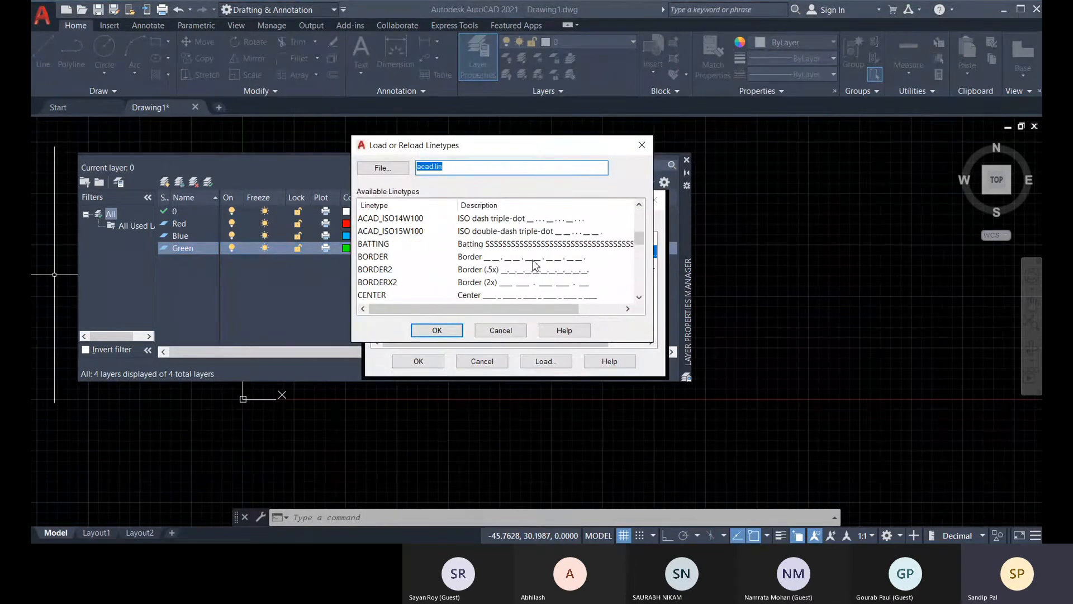
{"action": "left_click", "coordinate": [547, 223]}
{"action": "left_click", "coordinate": [430, 330]}
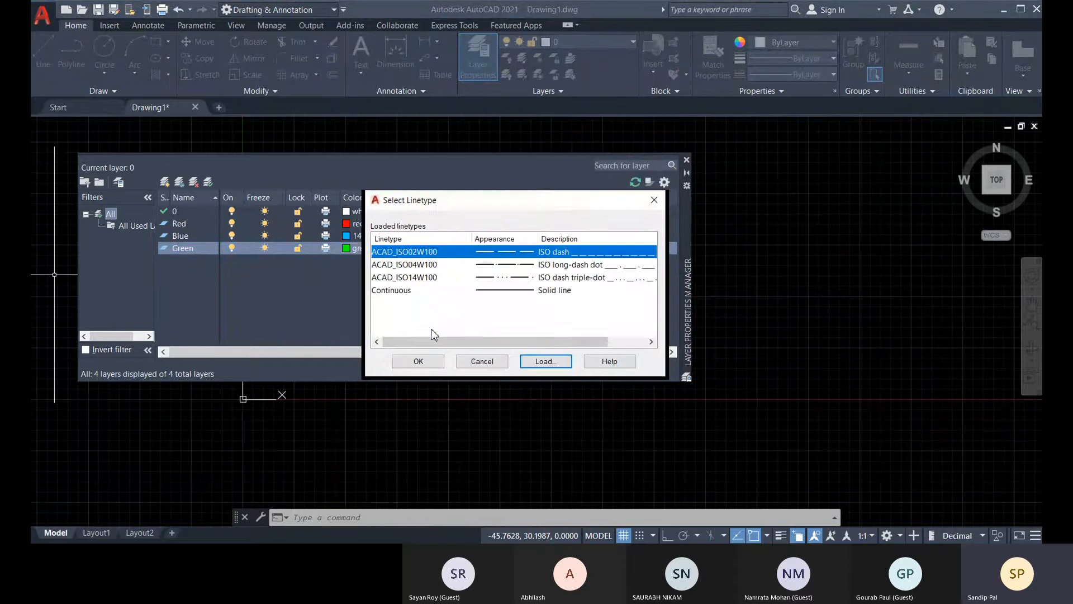
{"action": "left_click", "coordinate": [569, 279]}
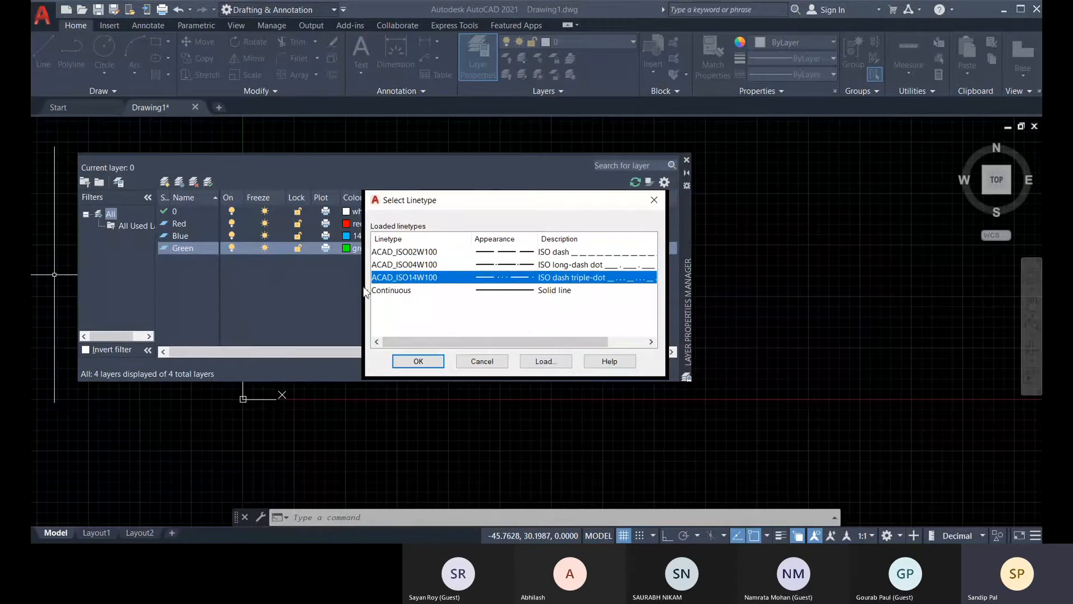
{"action": "left_click", "coordinate": [439, 361]}
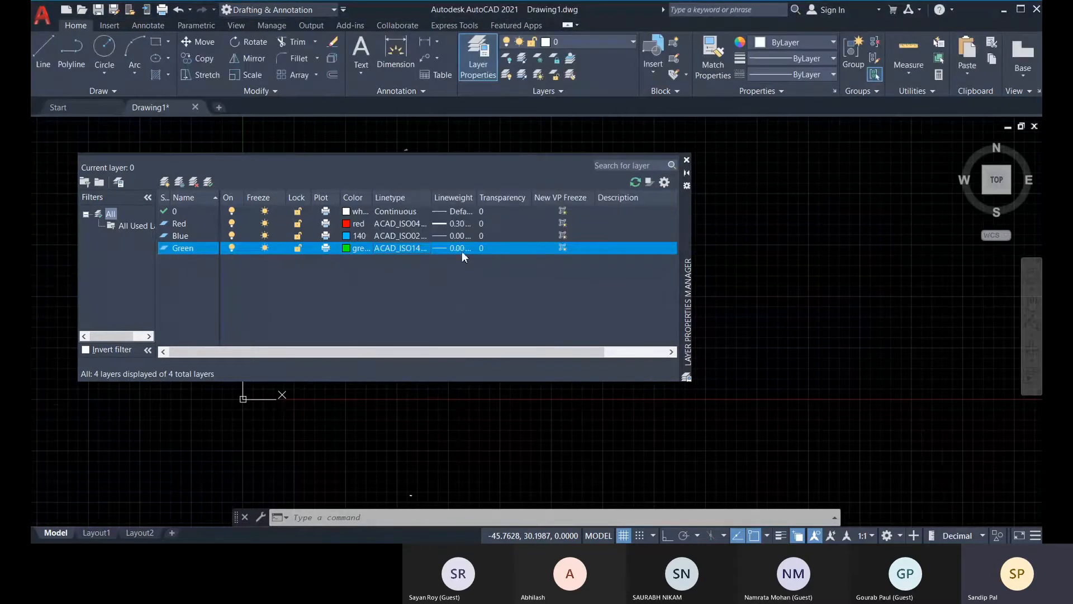
Set the Green layer's lineweight to Default and close the layer properties manager.
{"action": "left_click", "coordinate": [462, 248]}
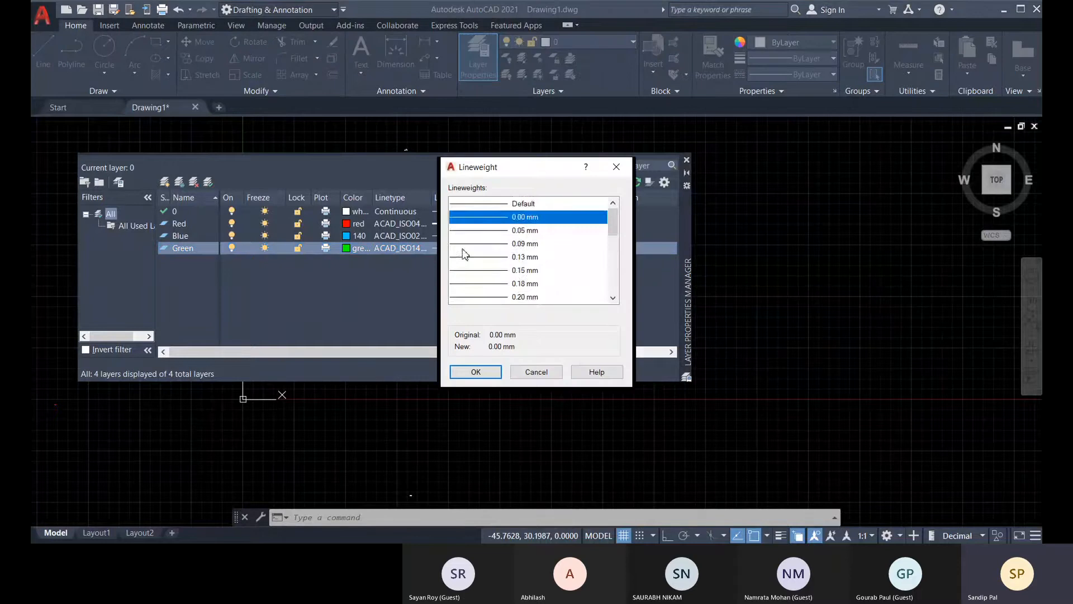
{"action": "scroll", "coordinate": [535, 271], "scroll_direction": "down", "scroll_amount": 3}
{"action": "scroll", "coordinate": [536, 272], "scroll_direction": "down", "scroll_amount": 1}
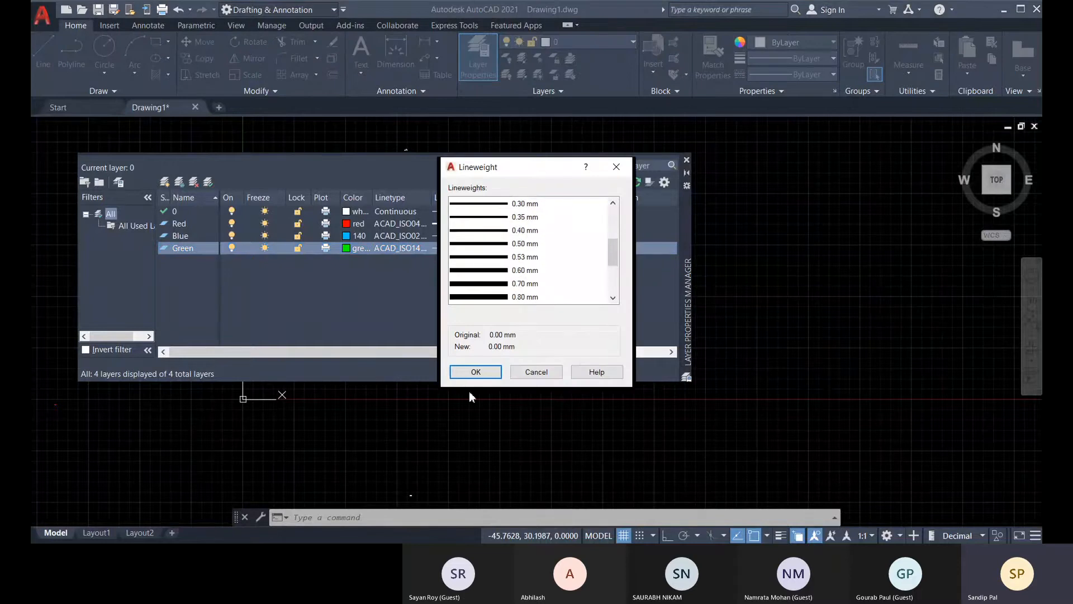
{"action": "scroll", "coordinate": [528, 249], "scroll_direction": "up", "scroll_amount": 3}
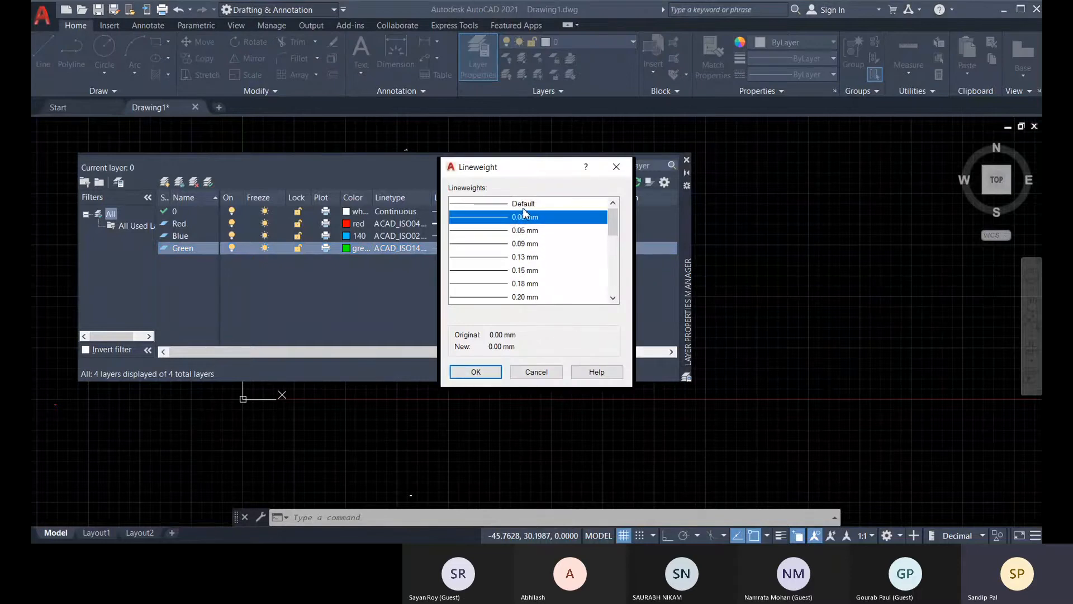
{"action": "left_click", "coordinate": [524, 204]}
{"action": "left_click", "coordinate": [487, 374]}
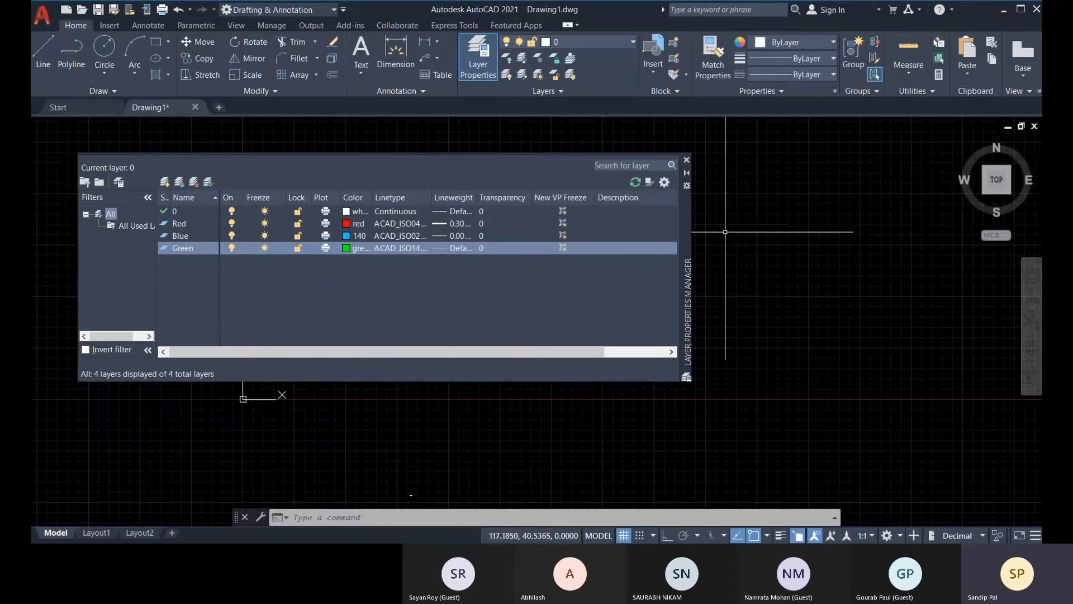
{"action": "left_click", "coordinate": [687, 161]}
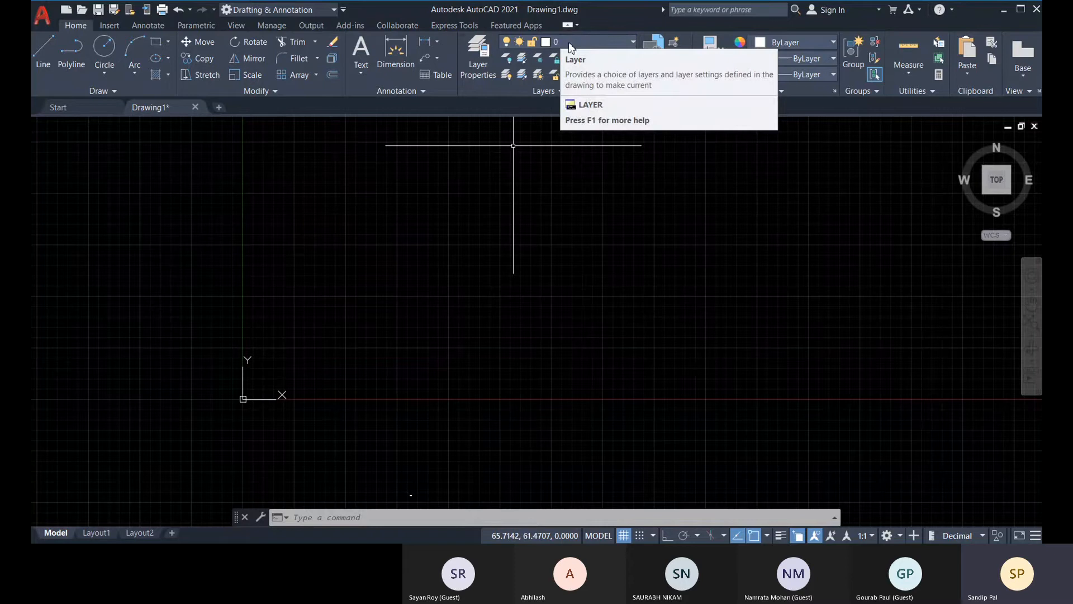
Make Blue the current layer and draw a circle in the upper-right area from the origin.
{"action": "left_click", "coordinate": [609, 44]}
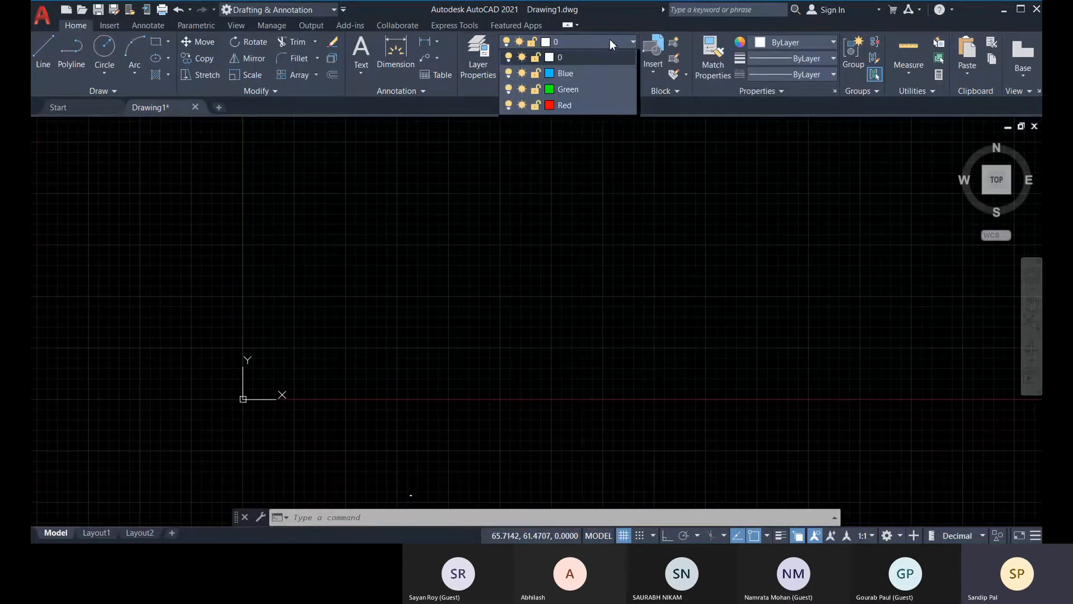
{"action": "left_click", "coordinate": [633, 43]}
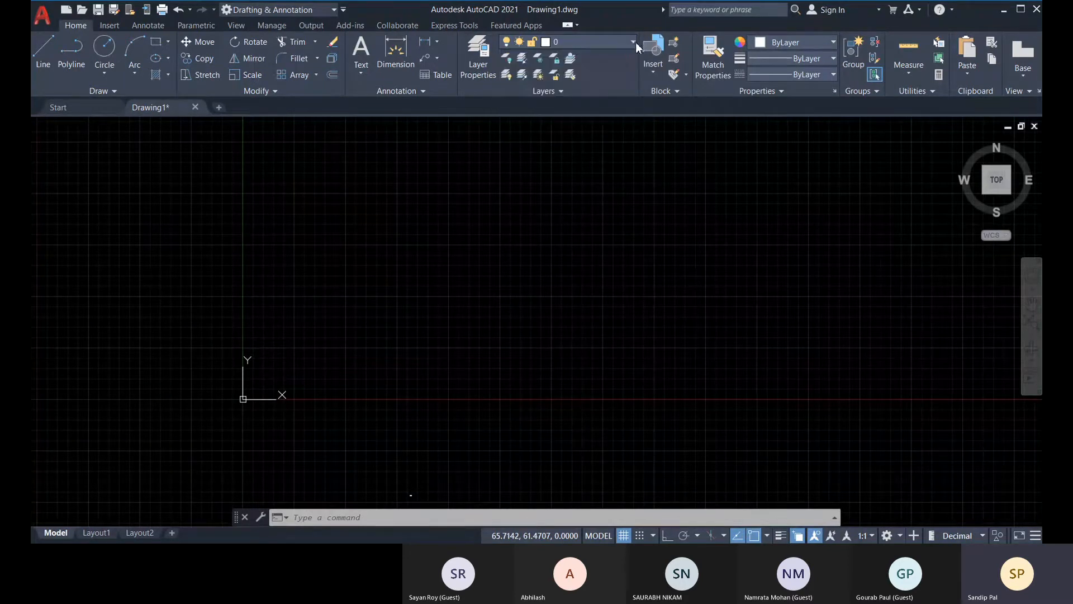
{"action": "left_click", "coordinate": [632, 43]}
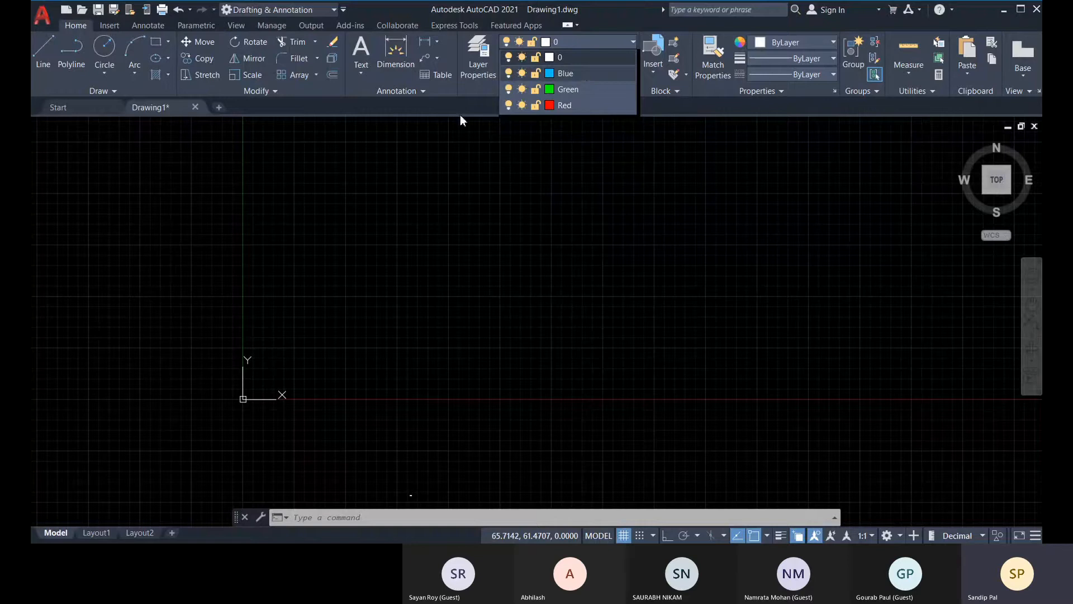
{"action": "left_click", "coordinate": [575, 76]}
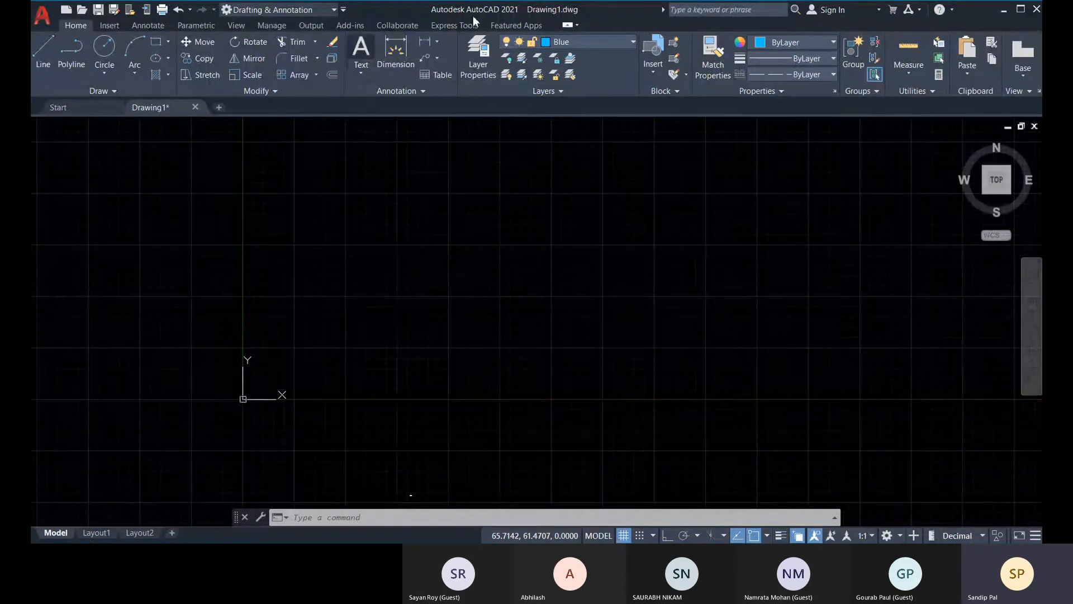
{"action": "left_click", "coordinate": [105, 45]}
{"action": "left_click", "coordinate": [479, 252]}
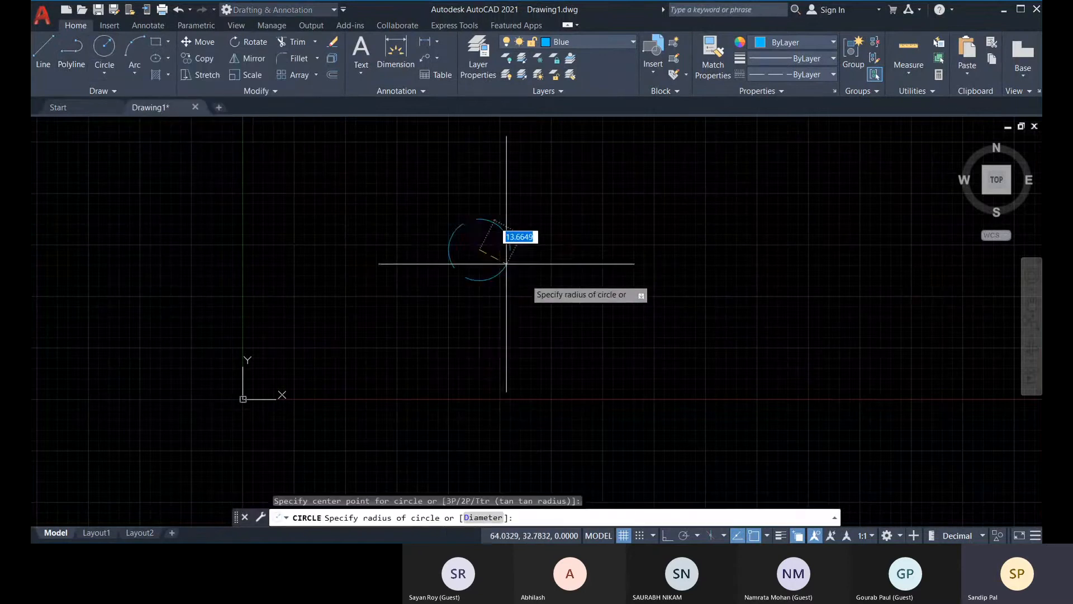
{"action": "left_click", "coordinate": [553, 314]}
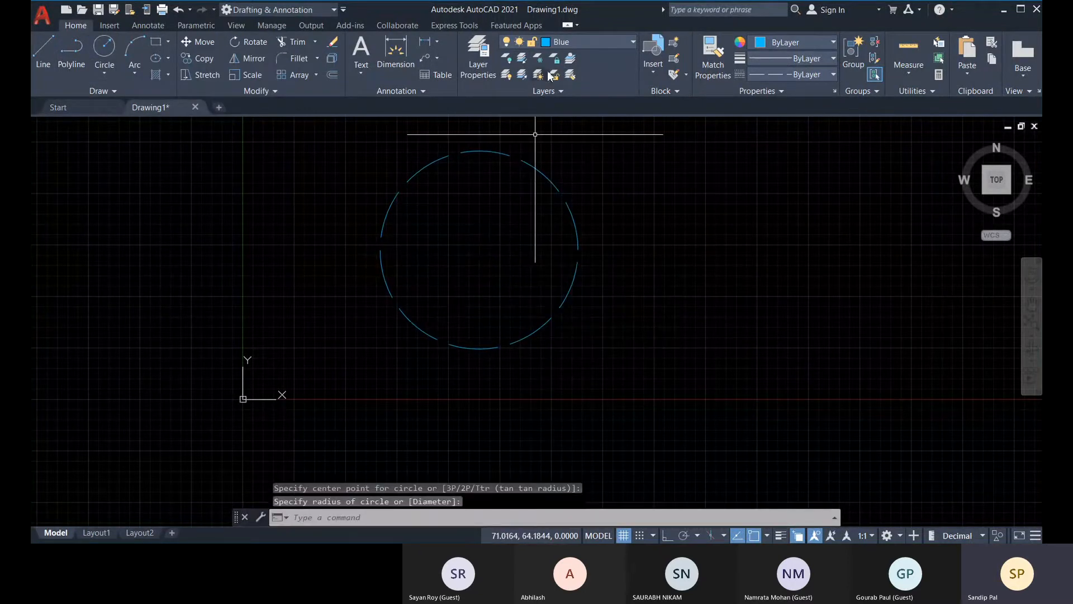
Make Red the current layer and draw a three-sided polygon, circumscribed about a circle, beside the blue circle with Ortho on and its base horizontal.
{"action": "left_click", "coordinate": [589, 42]}
{"action": "left_click", "coordinate": [579, 105]}
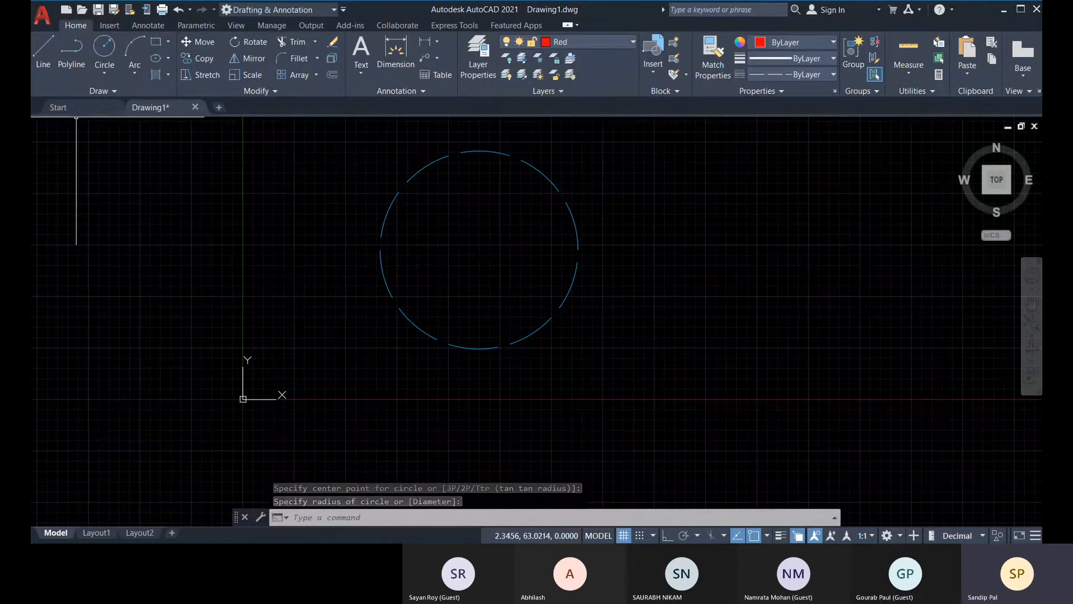
{"action": "left_click", "coordinate": [166, 41]}
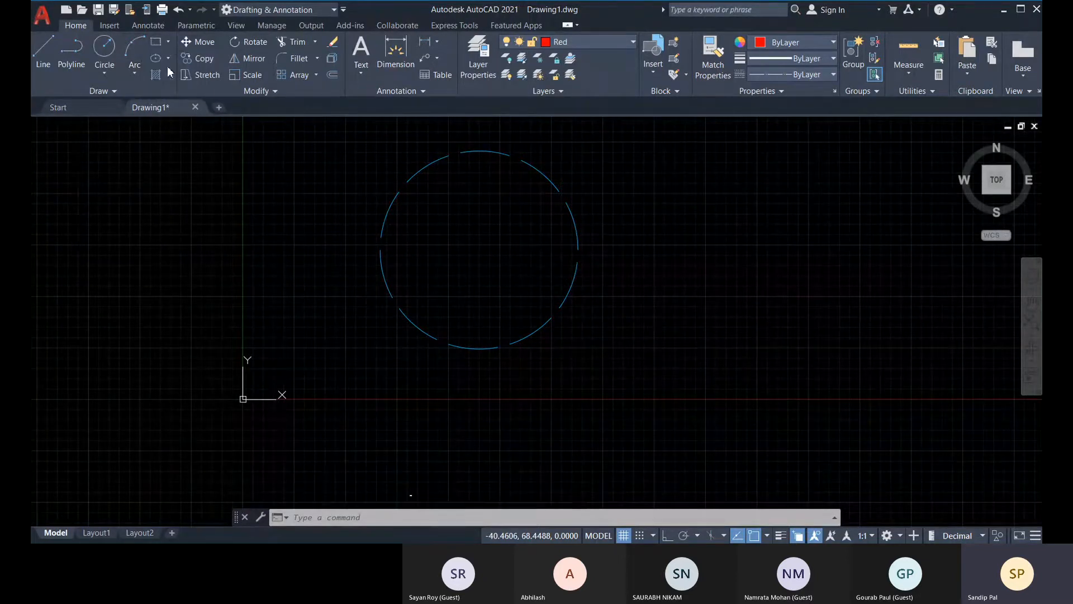
{"action": "left_click", "coordinate": [167, 66]}
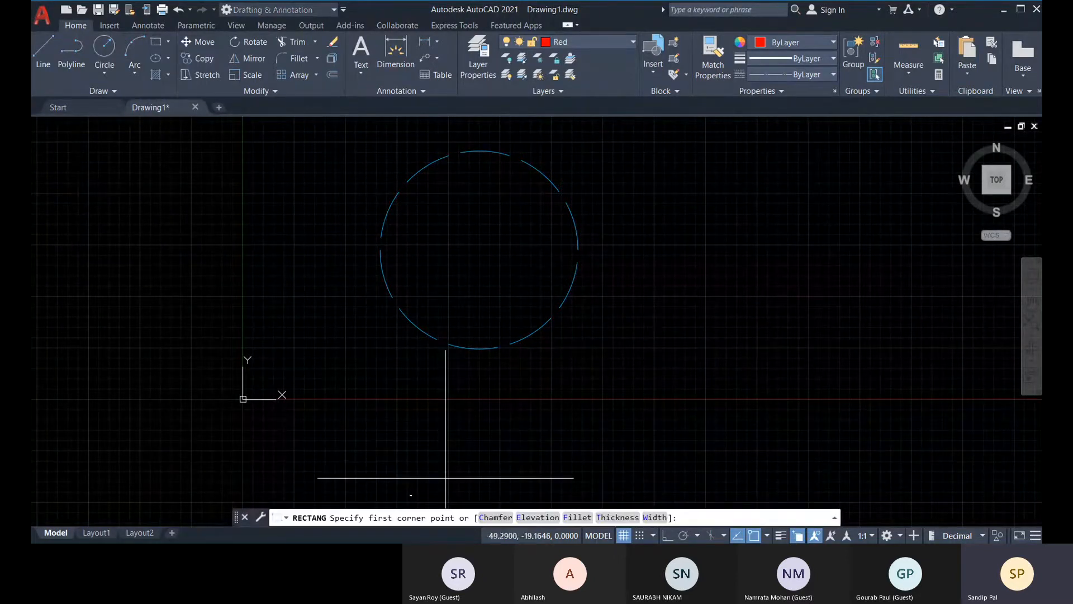
{"action": "left_click", "coordinate": [168, 41]}
{"action": "left_click", "coordinate": [184, 92]}
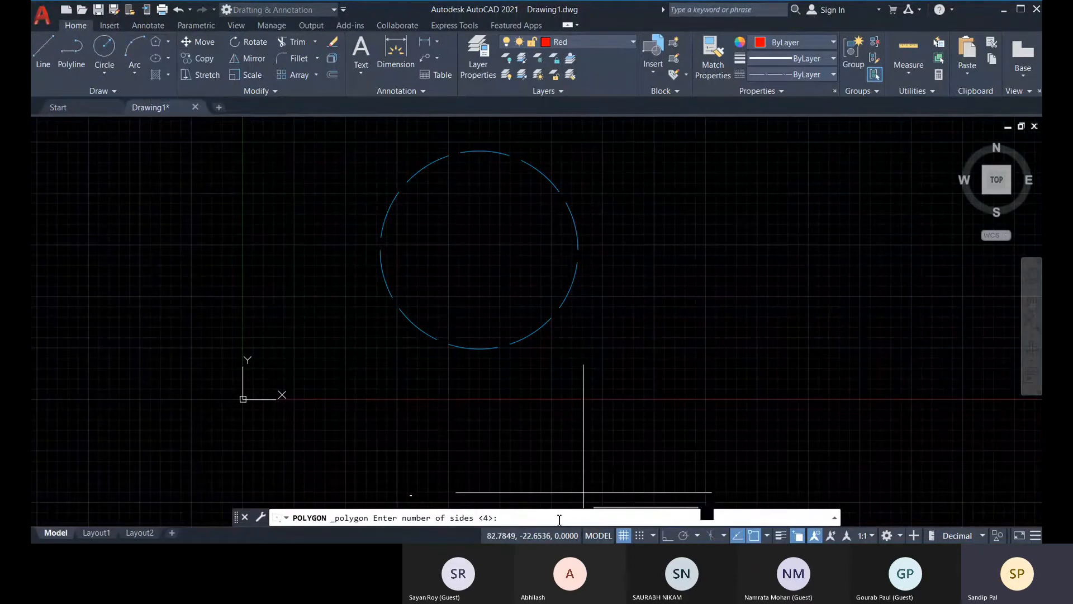
{"action": "type", "text": "3"}
{"action": "key", "text": "Return"}
{"action": "middle_click_drag", "start_coordinate": [683, 278], "coordinate": [543, 301]}
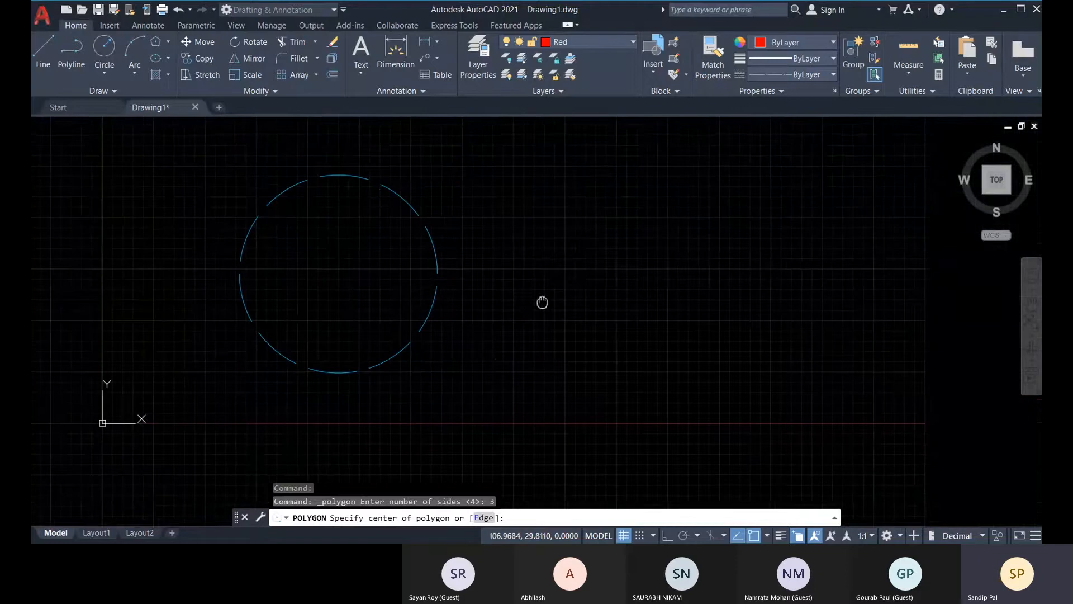
{"action": "left_click", "coordinate": [628, 268]}
{"action": "type", "text": "c"}
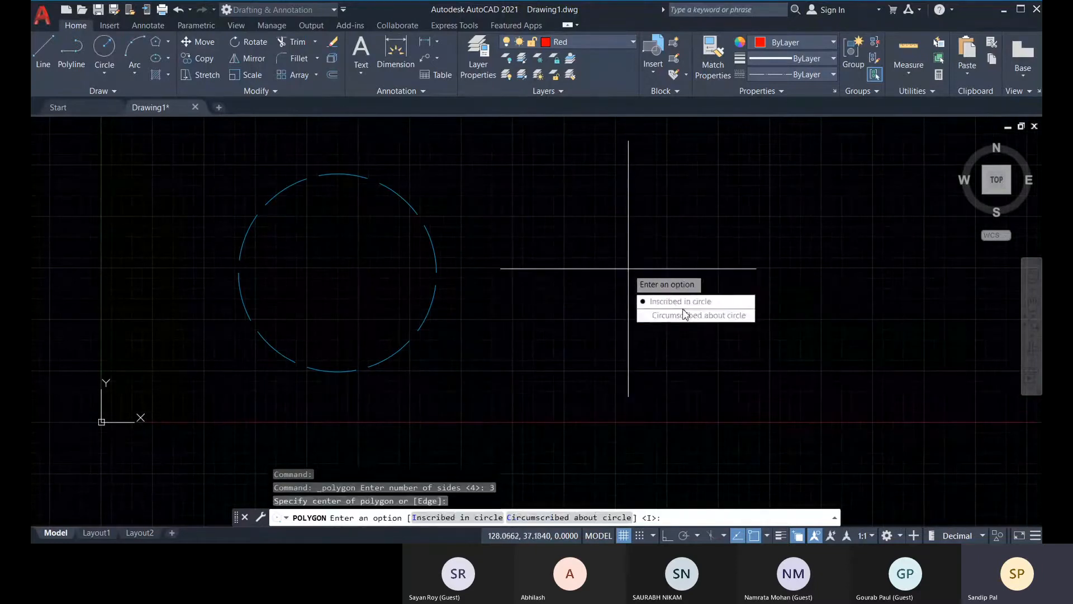
{"action": "key", "text": "Return"}
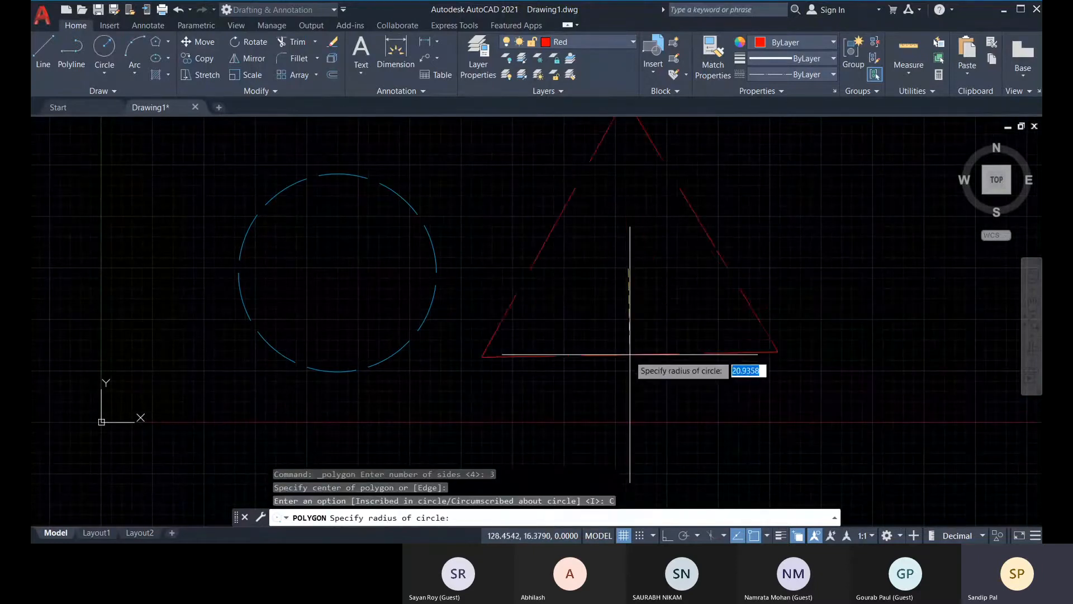
{"action": "left_click", "coordinate": [666, 535]}
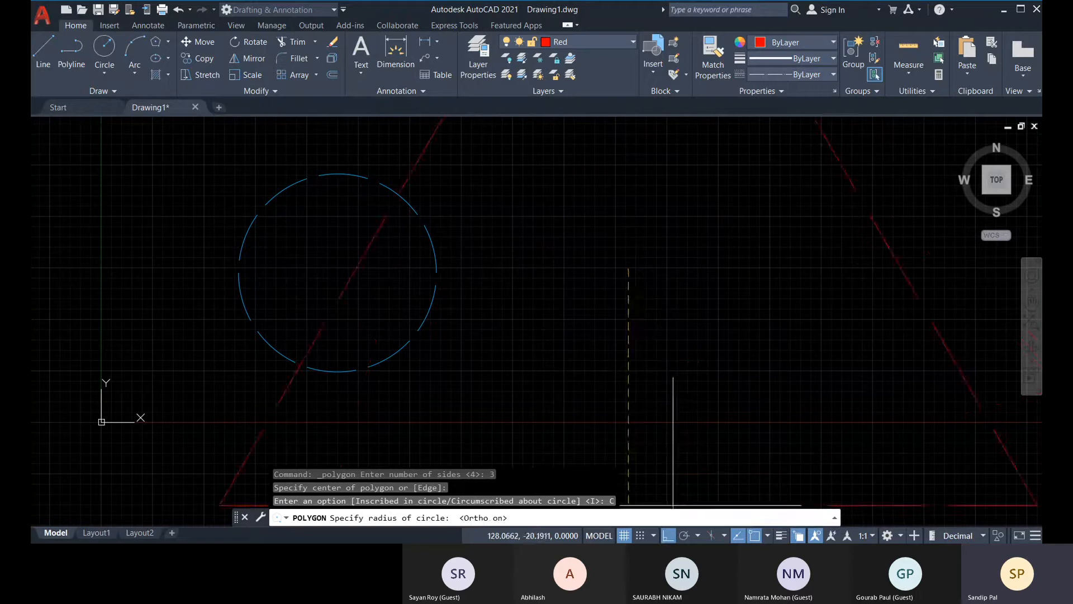
{"action": "left_click", "coordinate": [634, 347]}
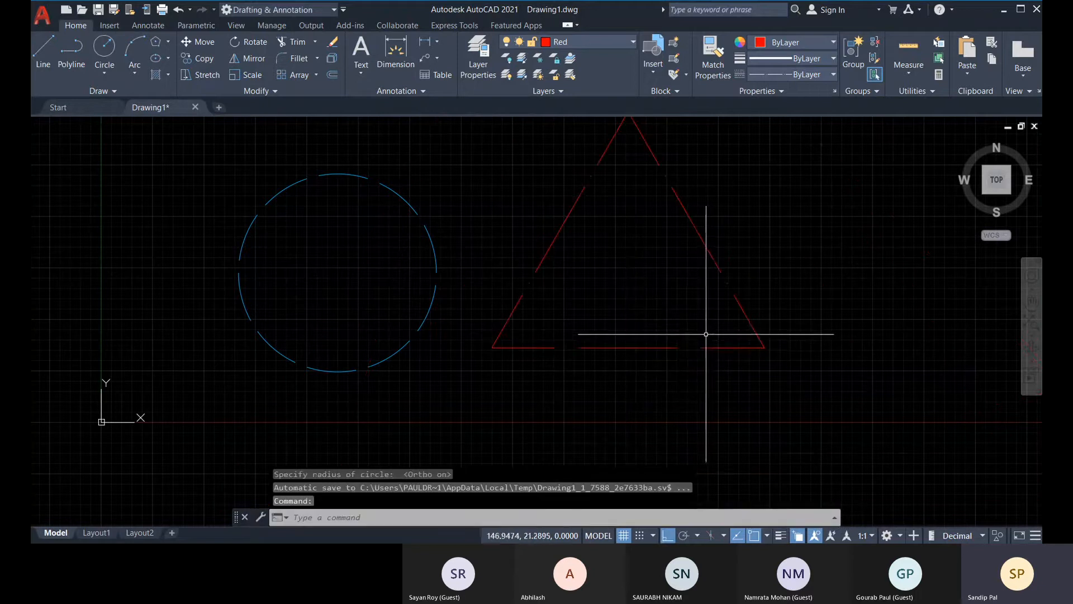
{"action": "middle_click_drag", "start_coordinate": [706, 334], "coordinate": [694, 357]}
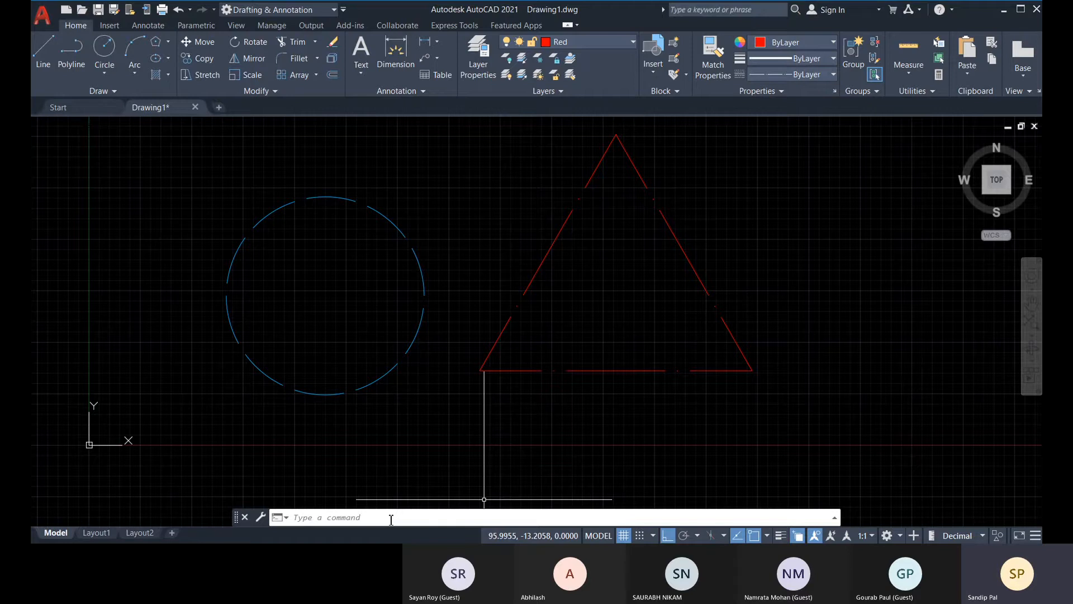
{"action": "middle_click_drag", "start_coordinate": [581, 429], "coordinate": [540, 430]}
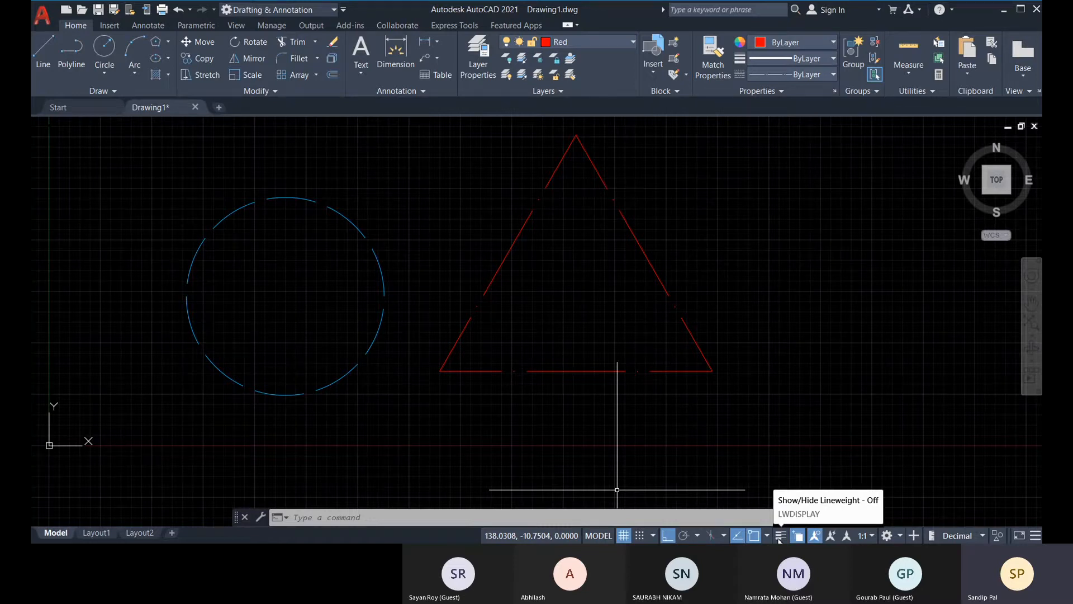
Turn on lineweight display for the drawing.
{"action": "left_click", "coordinate": [779, 537]}
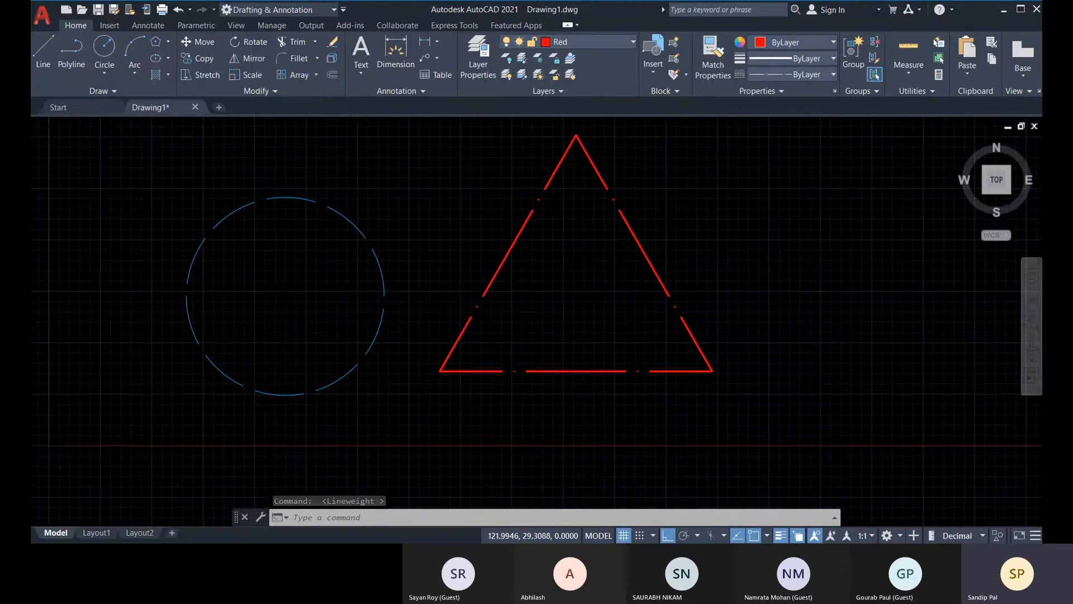
{"action": "scroll", "coordinate": [594, 332], "scroll_direction": "down", "scroll_amount": 2}
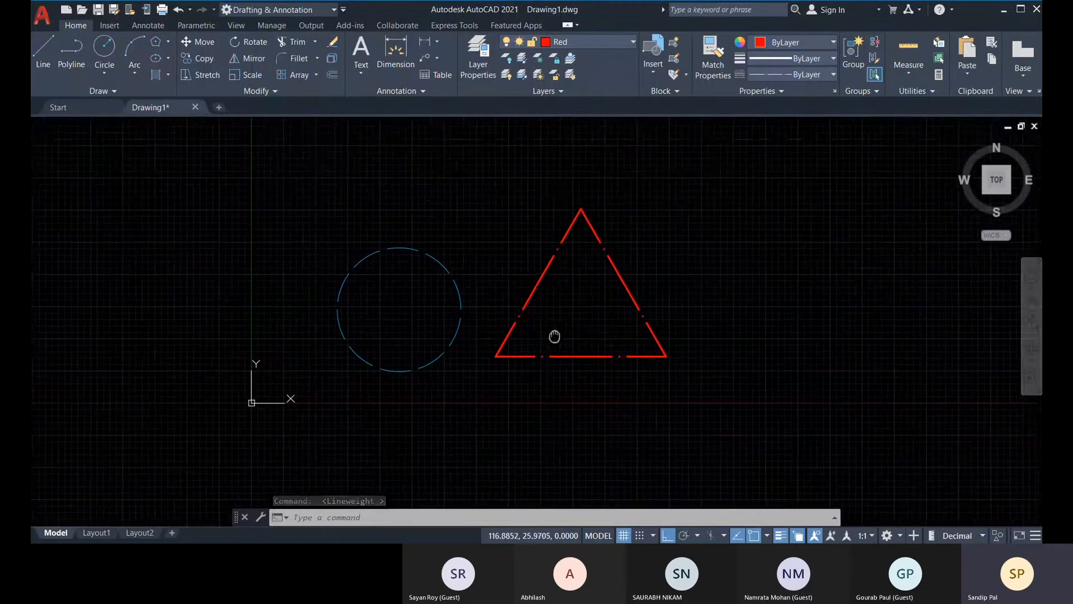
{"action": "left_click", "coordinate": [591, 44]}
{"action": "left_click", "coordinate": [576, 91]}
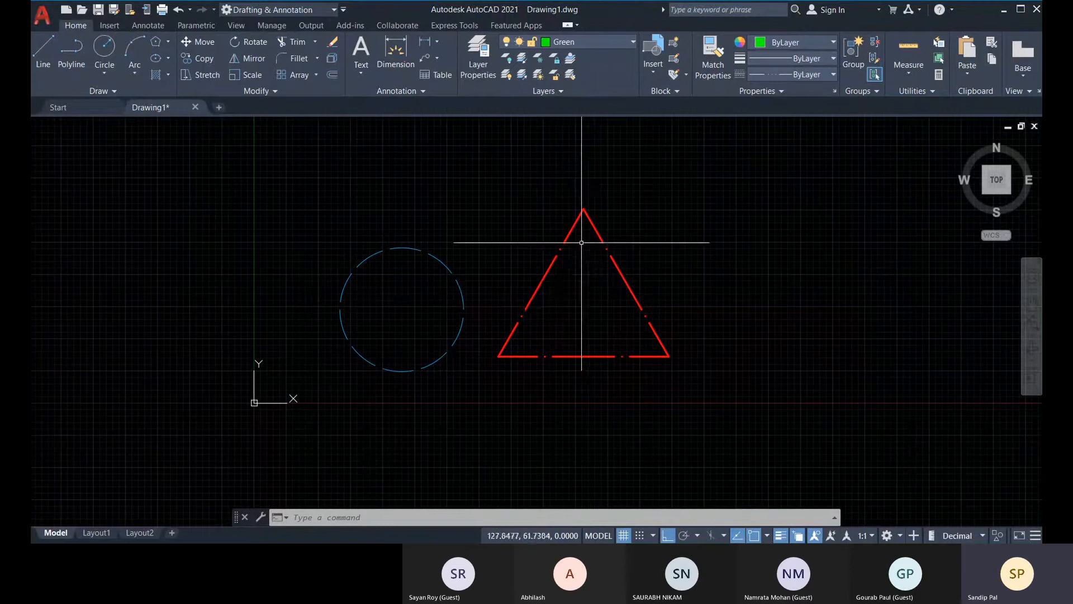
{"action": "left_click", "coordinate": [168, 76]}
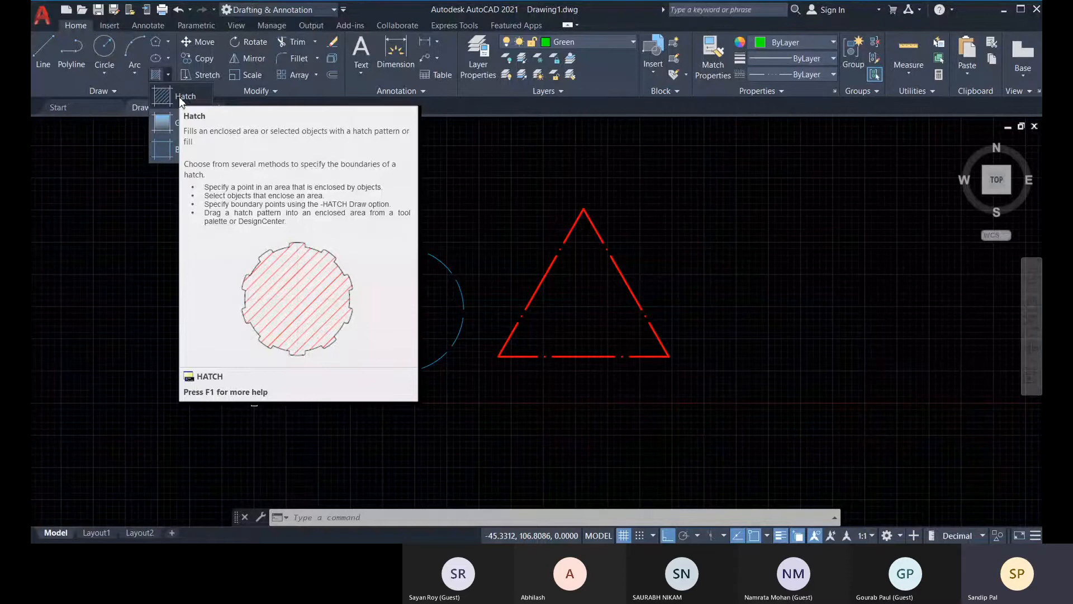
{"action": "left_click", "coordinate": [180, 97]}
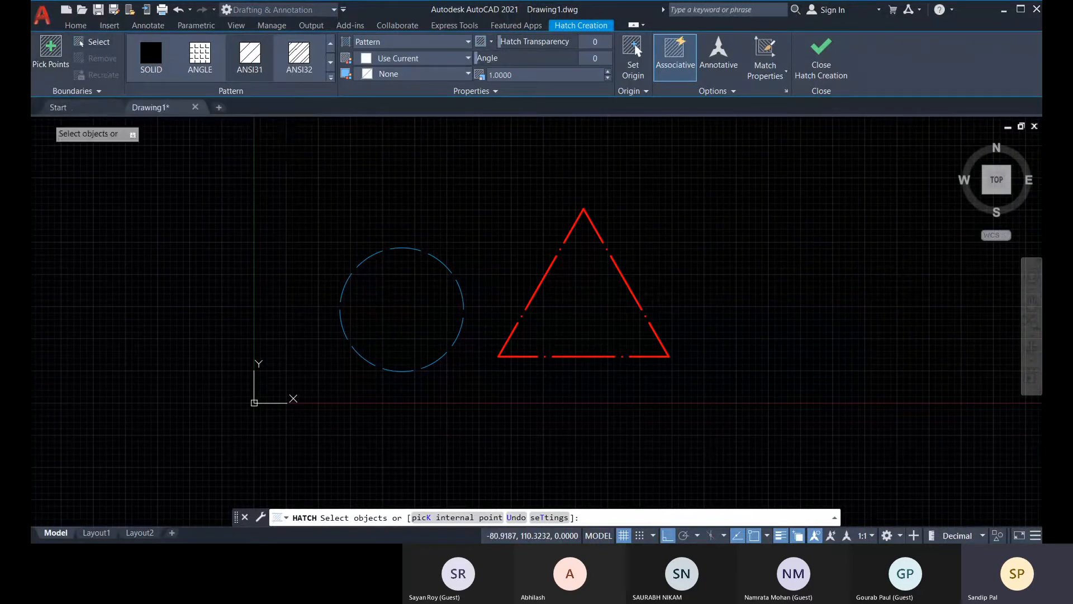
{"action": "left_click", "coordinate": [50, 56]}
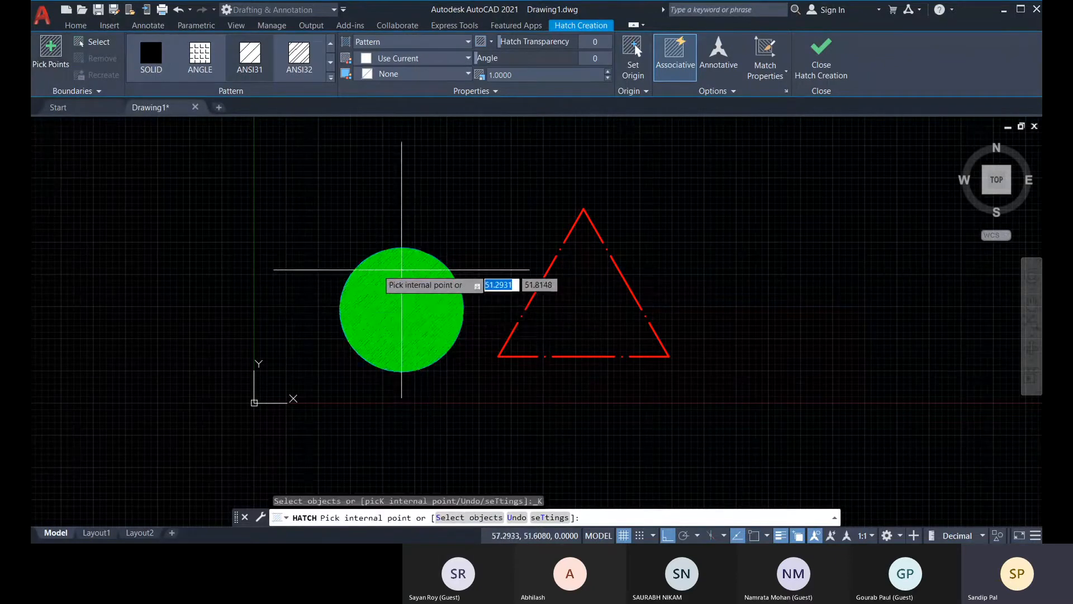
{"action": "left_click", "coordinate": [98, 45]}
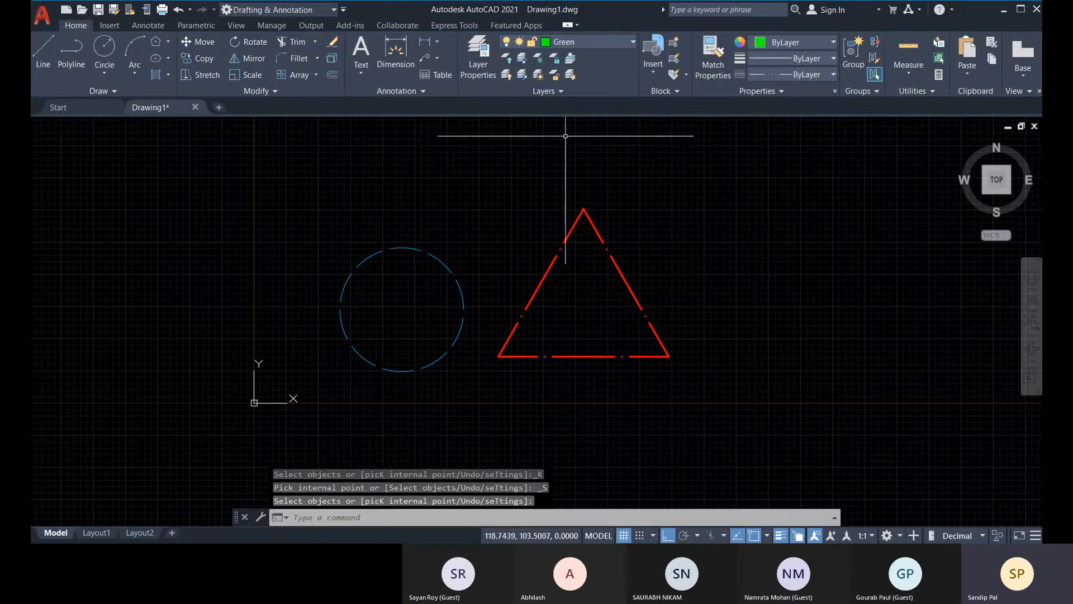
Make Blue the current layer and draw a small rectangle inside the blue circle.
{"action": "left_click", "coordinate": [594, 41]}
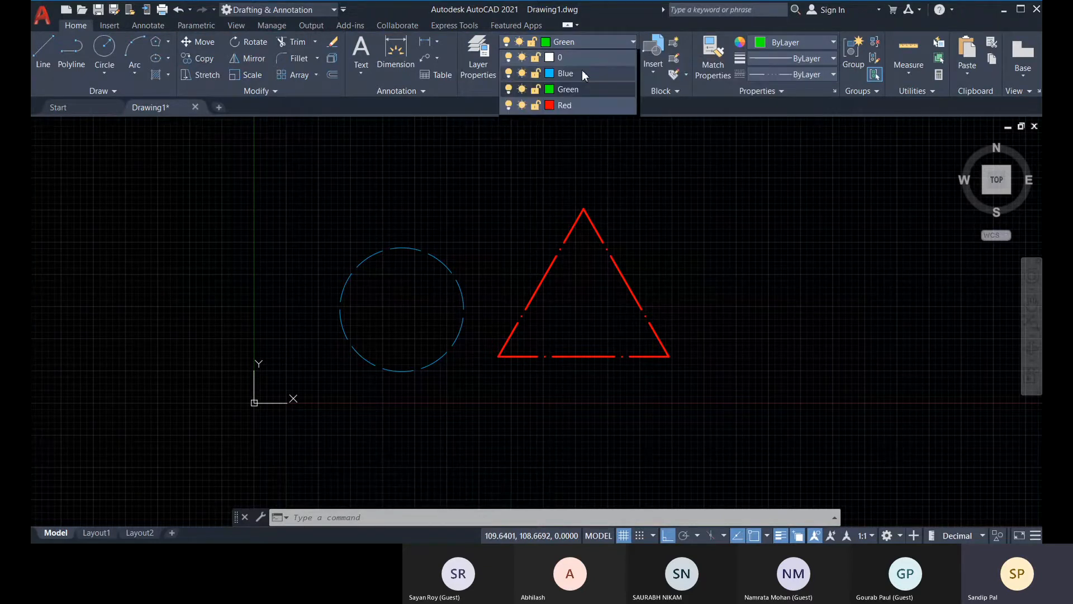
{"action": "left_click", "coordinate": [582, 69]}
{"action": "left_click", "coordinate": [169, 44]}
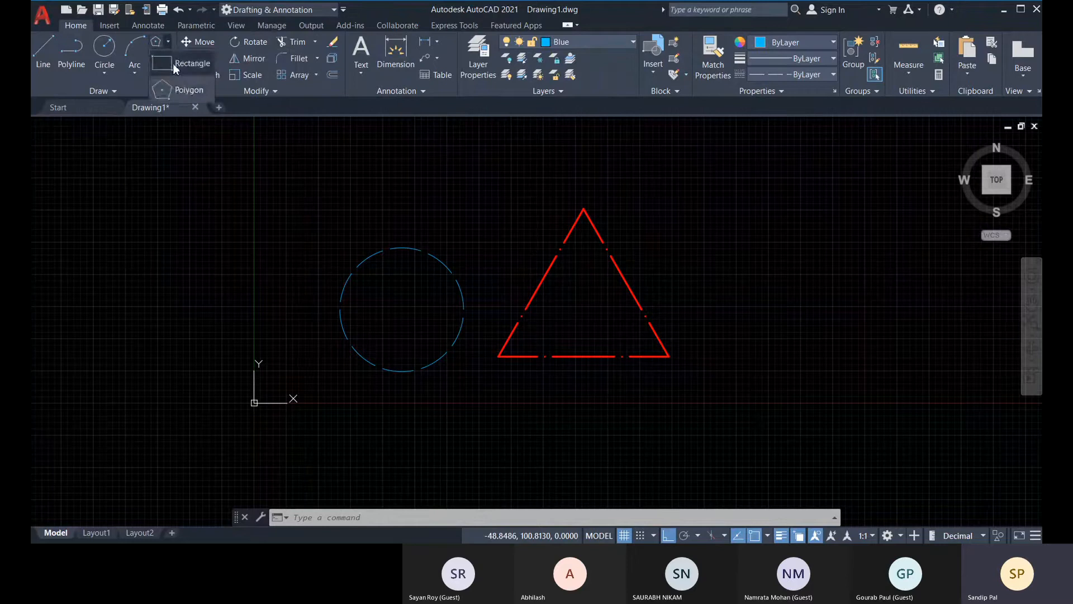
{"action": "left_click", "coordinate": [175, 63]}
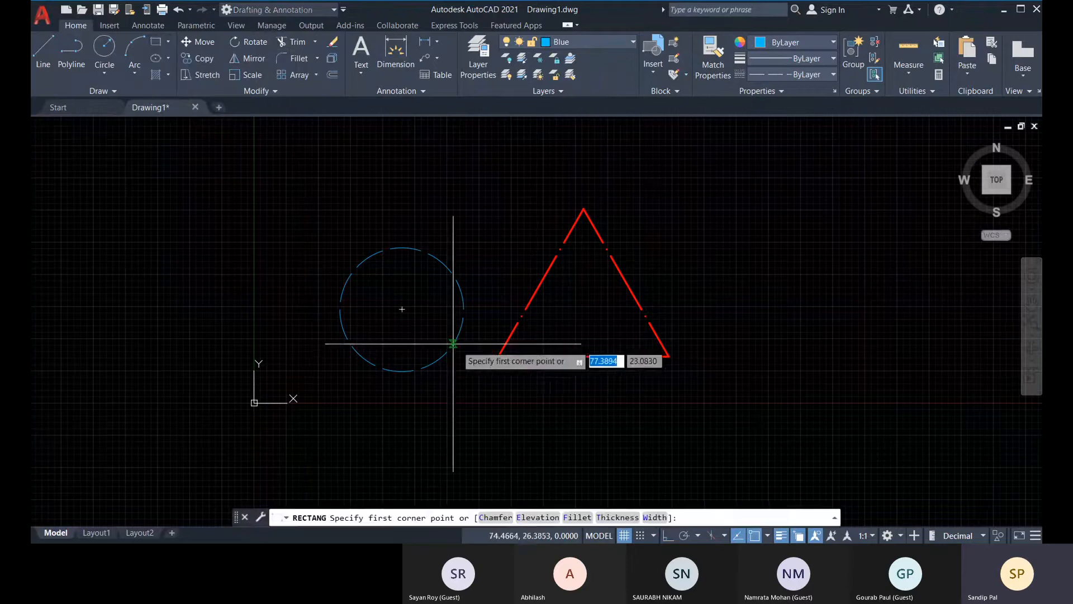
{"action": "left_click", "coordinate": [374, 291]}
{"action": "left_click", "coordinate": [424, 330]}
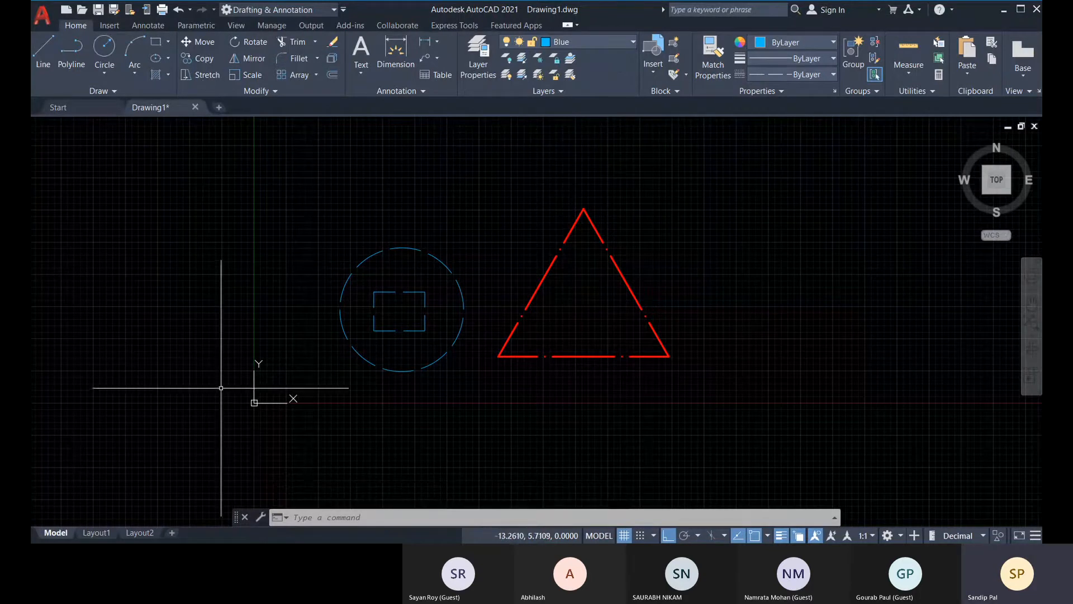
Start a hatch and assign it to the Green layer.
{"action": "type", "text": "h"}
{"action": "key", "text": "Return"}
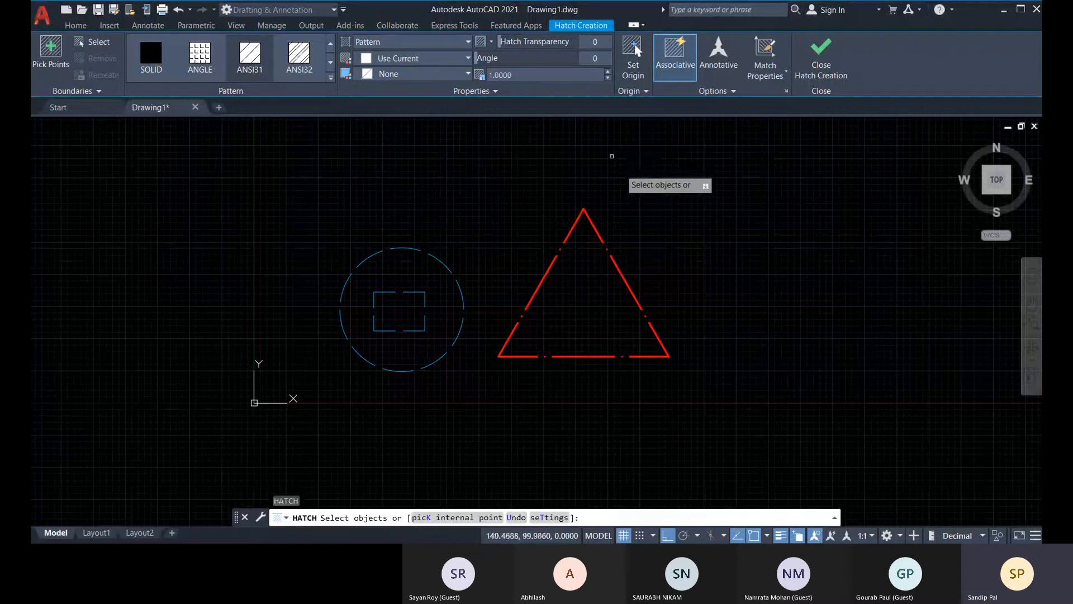
{"action": "left_click", "coordinate": [486, 94]}
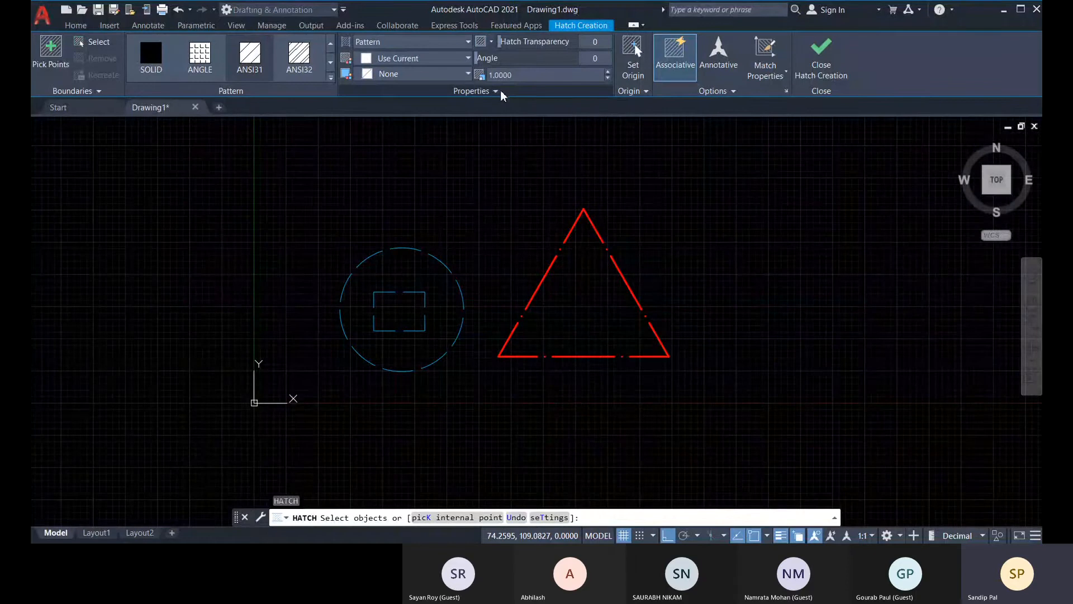
{"action": "left_click", "coordinate": [500, 94]}
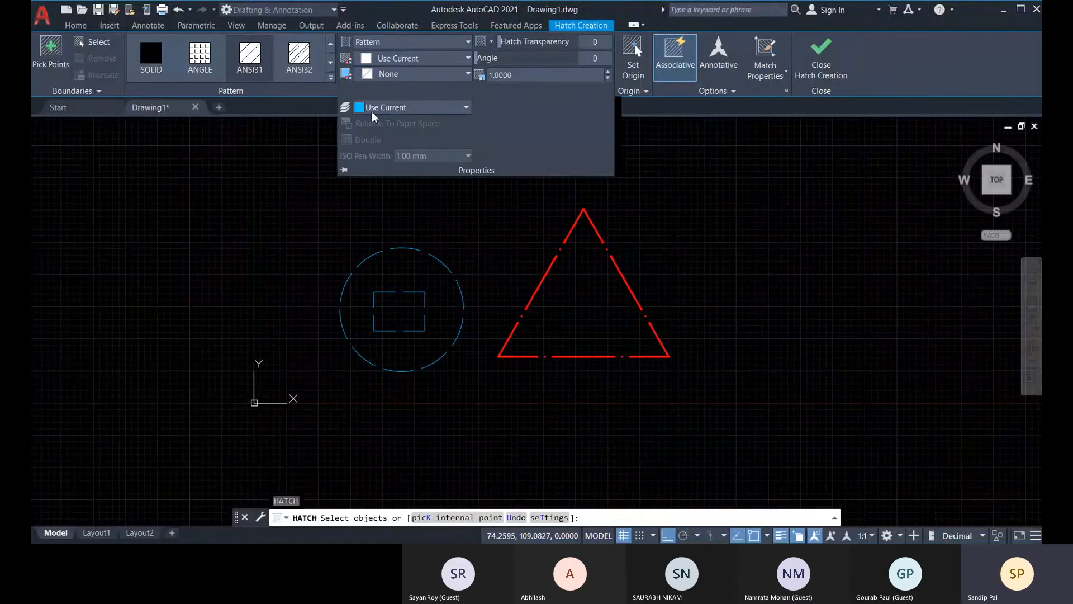
{"action": "left_click", "coordinate": [433, 107]}
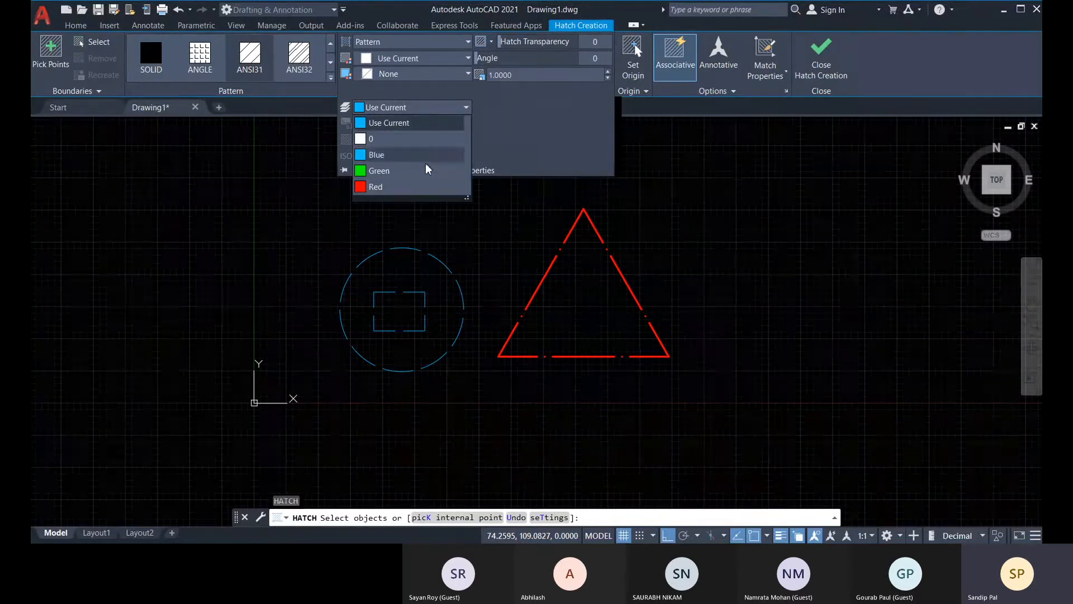
{"action": "left_click", "coordinate": [401, 172]}
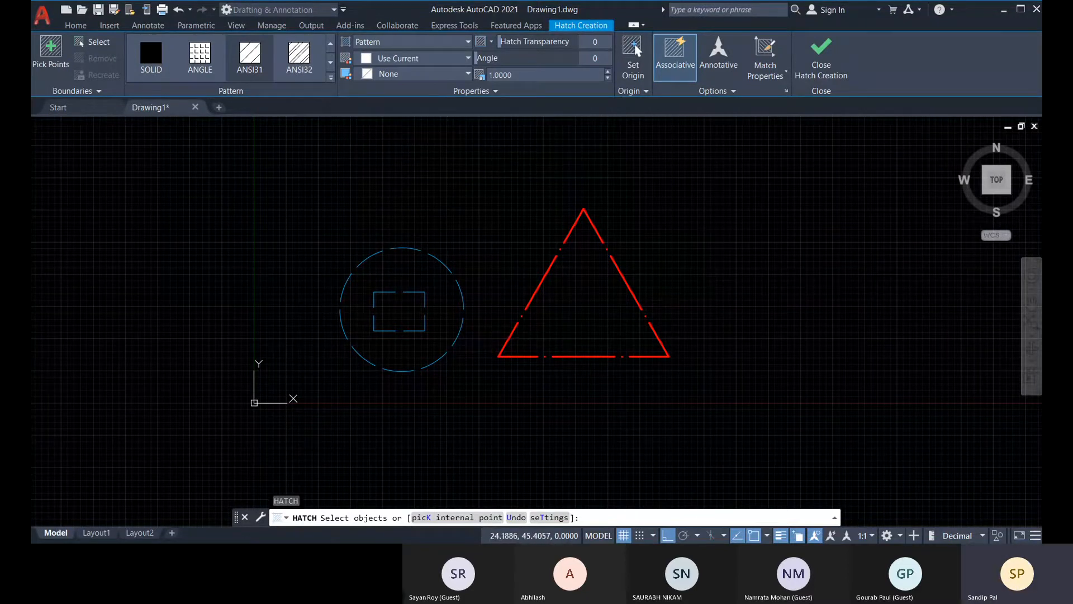
Hatch the area between the circle and the inner rectangle by picking an internal point.
{"action": "middle_click_drag", "start_coordinate": [316, 274], "coordinate": [323, 265]}
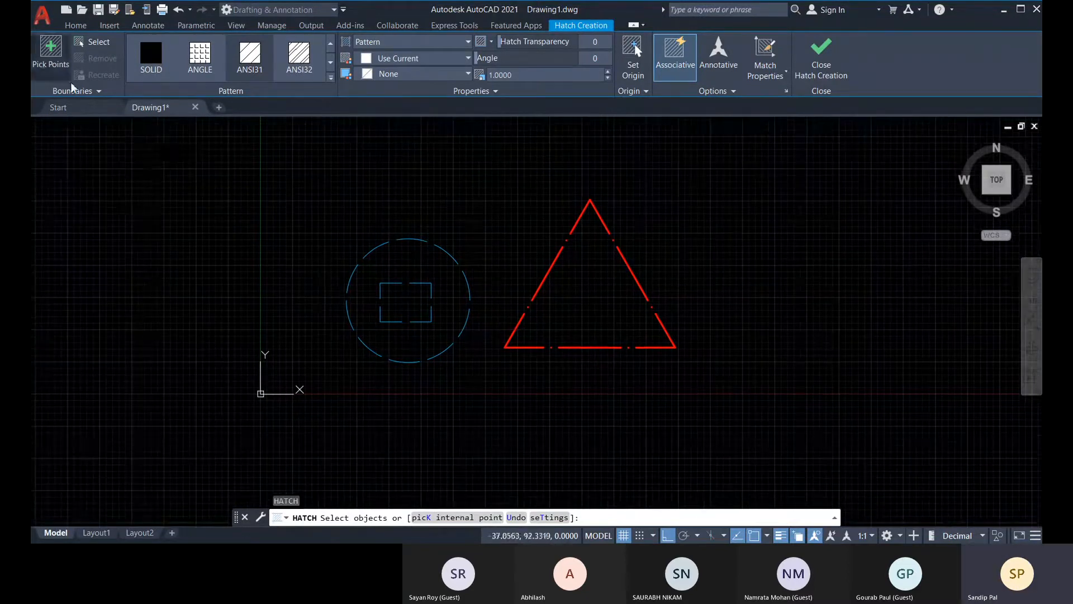
{"action": "left_click", "coordinate": [50, 53]}
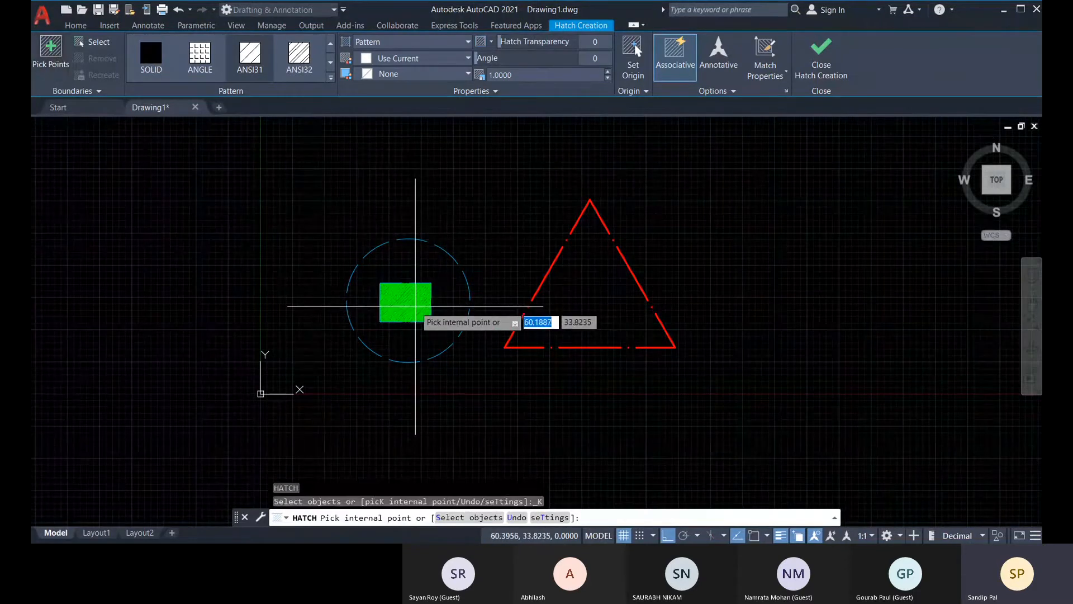
{"action": "scroll", "coordinate": [415, 306], "scroll_direction": "up", "scroll_amount": 4}
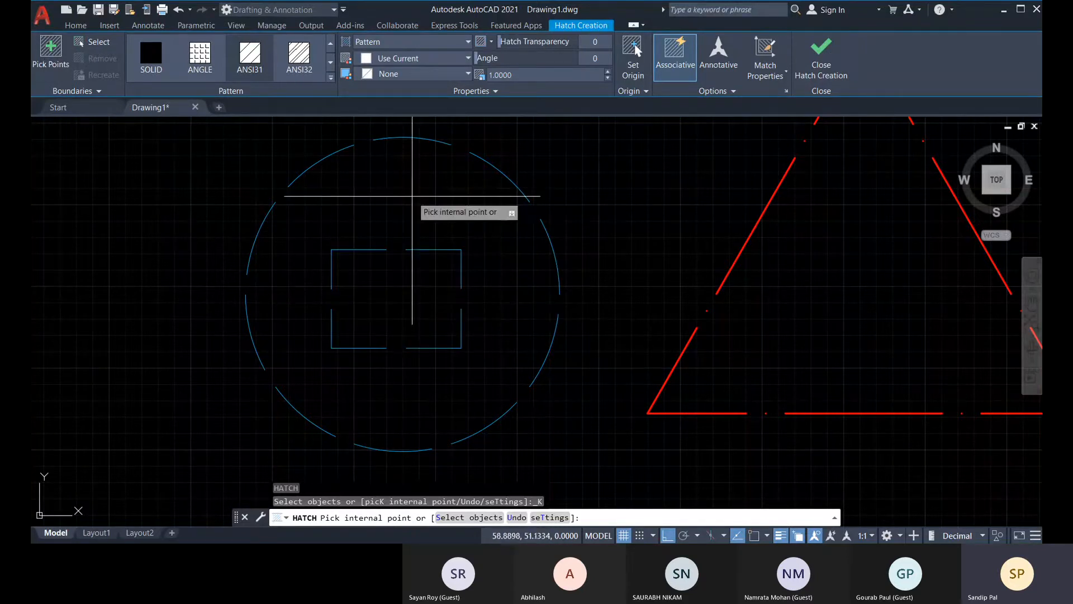
{"action": "left_click", "coordinate": [412, 197]}
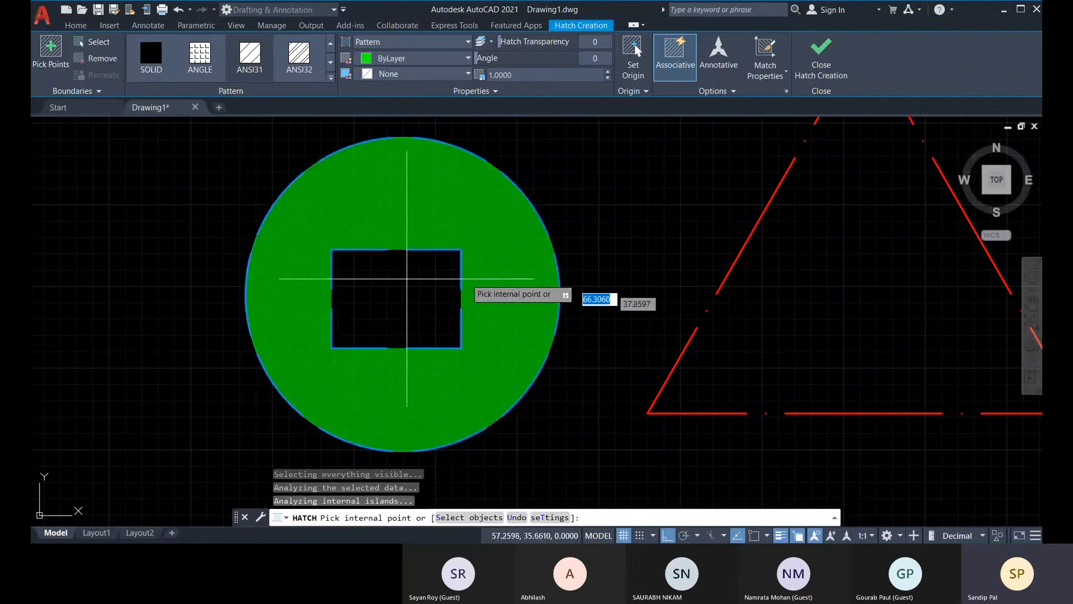
{"action": "middle_click_drag", "start_coordinate": [448, 306], "coordinate": [415, 306]}
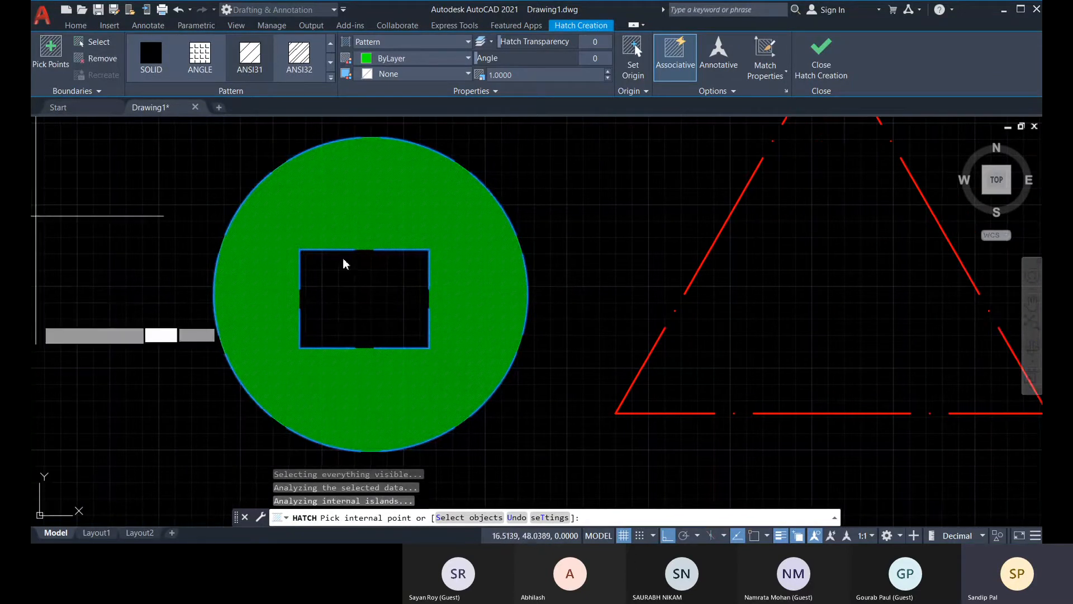
Add the red triangle to the hatch by selecting it as a boundary object.
{"action": "left_click", "coordinate": [94, 45]}
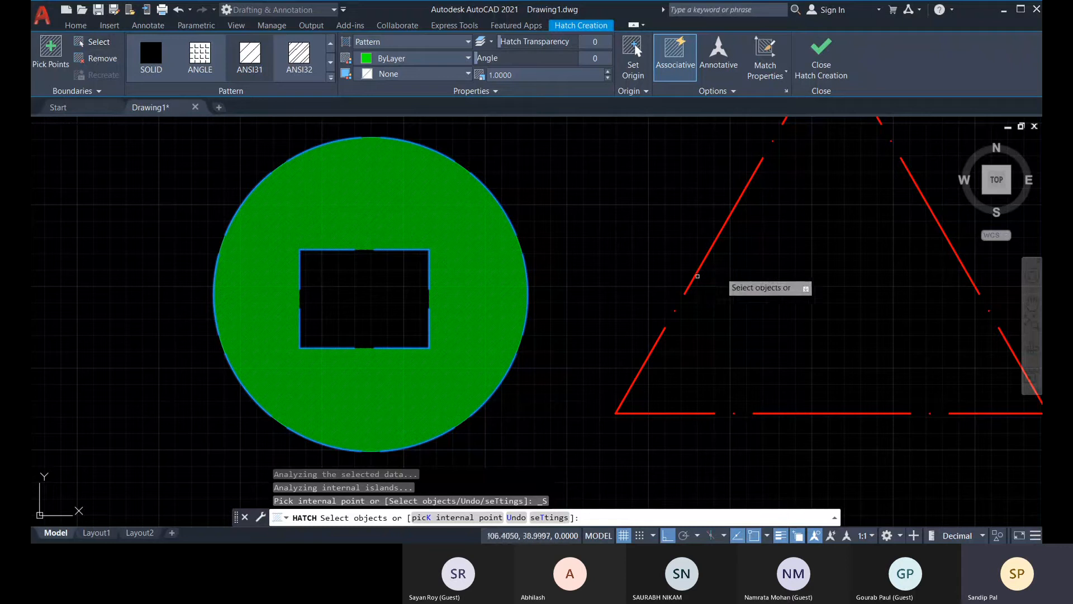
{"action": "left_click", "coordinate": [717, 238]}
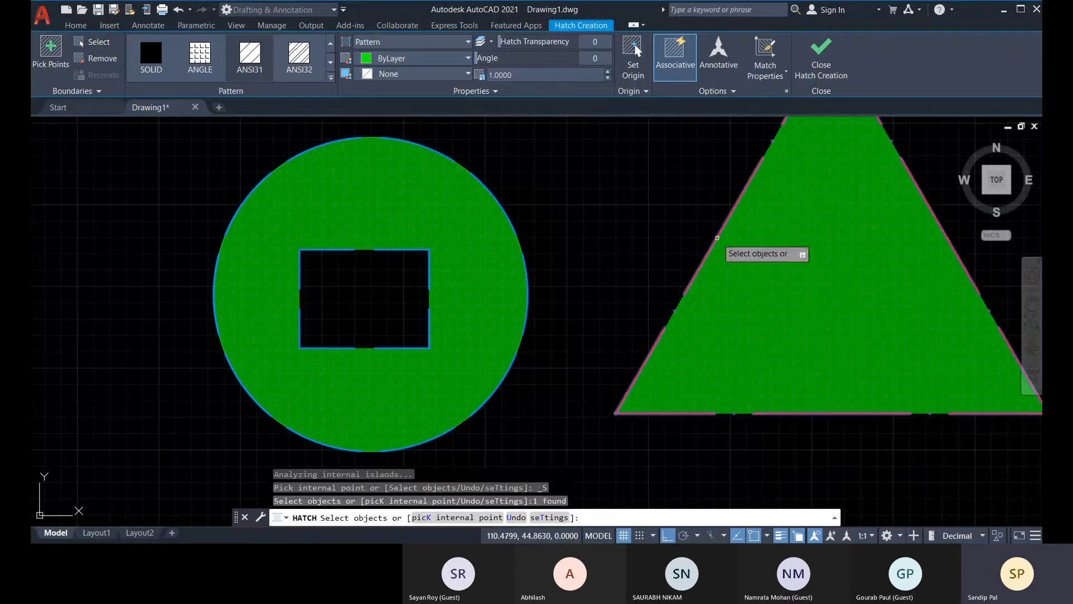
{"action": "scroll", "coordinate": [893, 248], "scroll_direction": "down", "scroll_amount": 2}
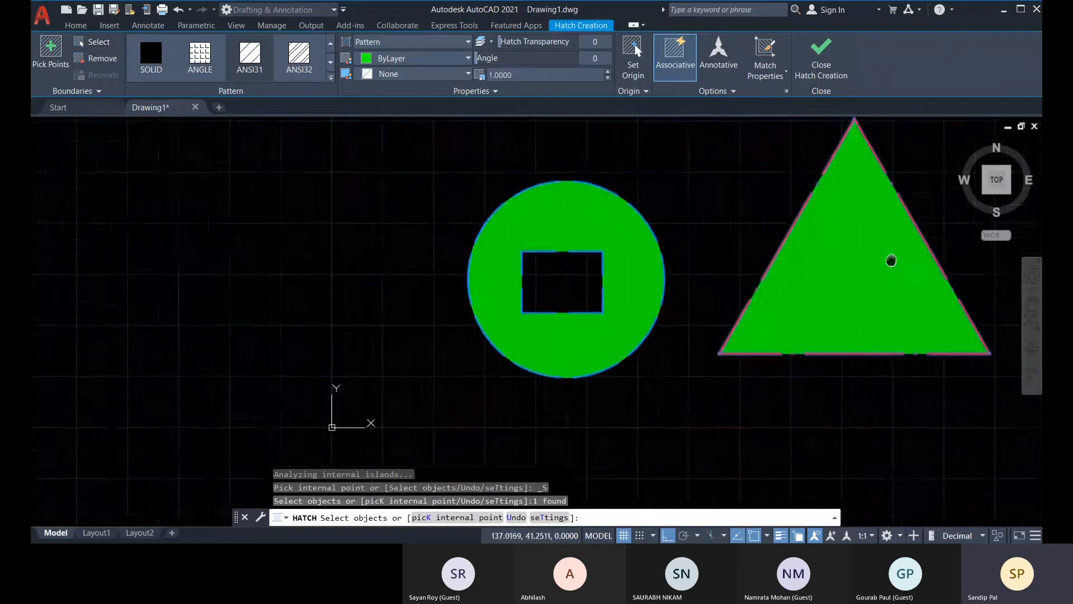
{"action": "middle_click_drag", "start_coordinate": [890, 258], "coordinate": [748, 293]}
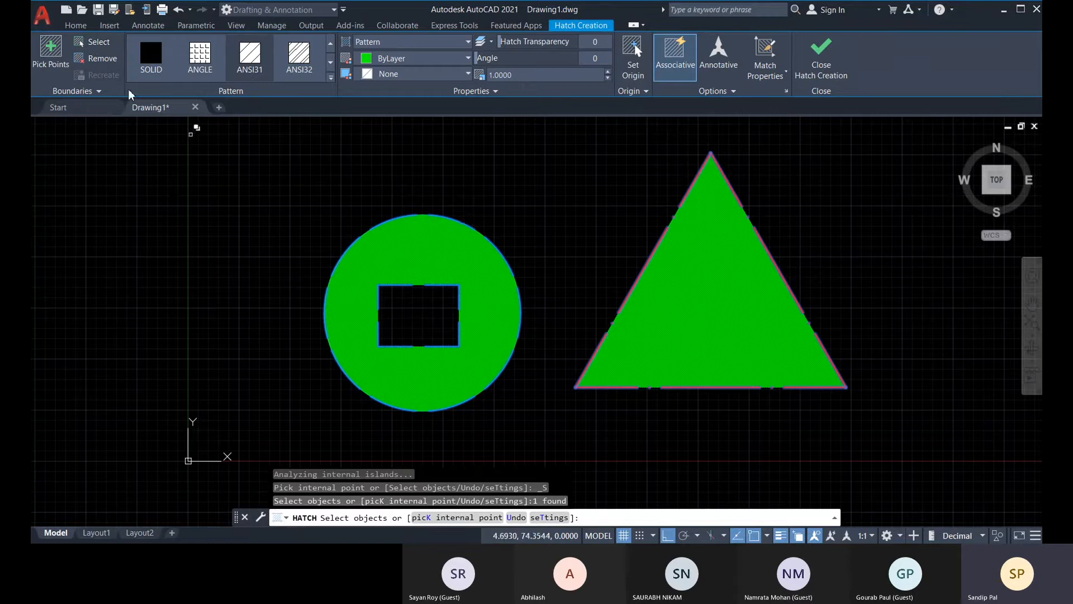
Try to remove the circle from the hatch boundaries, and finish the hatch.
{"action": "left_click", "coordinate": [95, 60]}
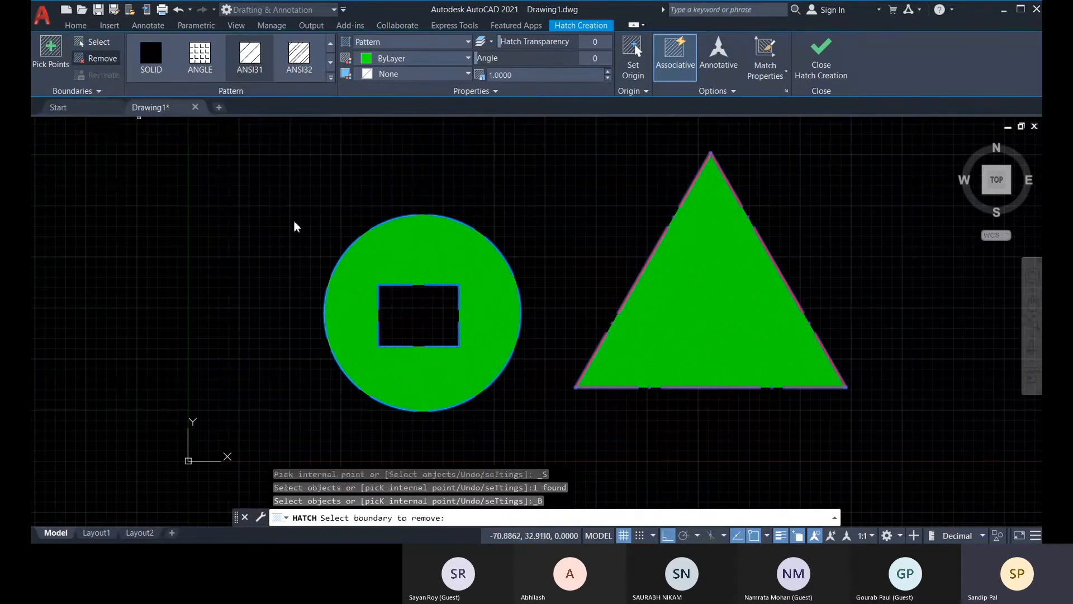
{"action": "left_click", "coordinate": [457, 221]}
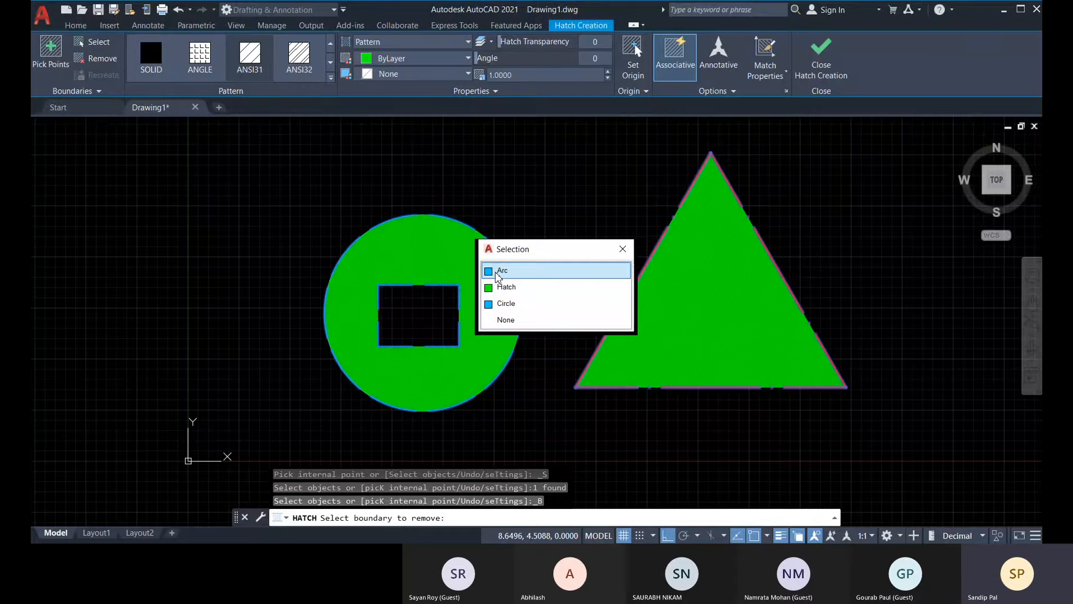
{"action": "left_click", "coordinate": [509, 305]}
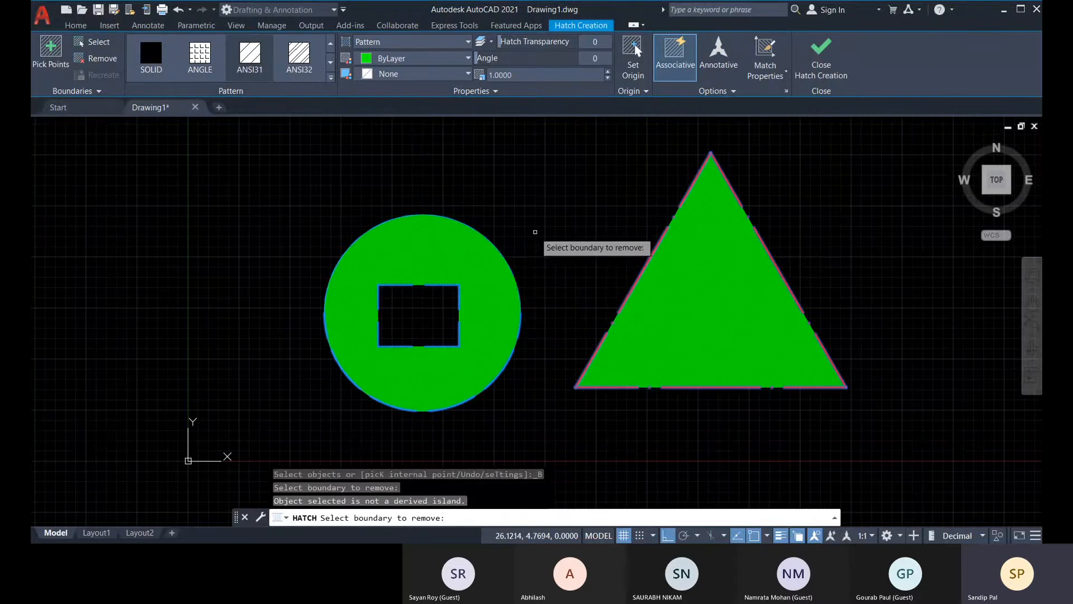
{"action": "key", "text": "Return"}
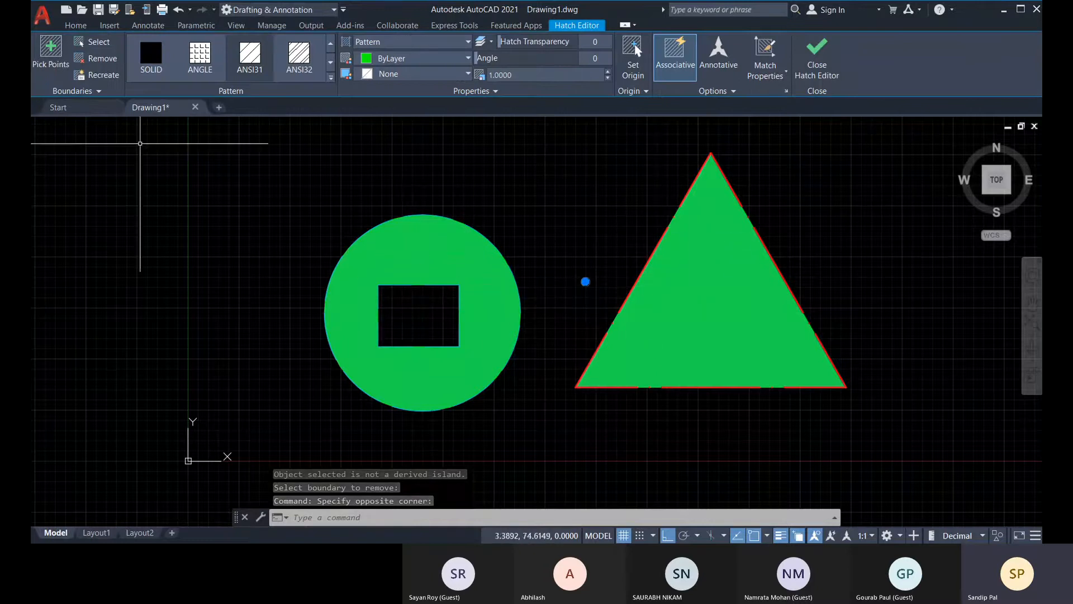
Try to remove a boundary around the circle from the finished green hatch by editing it, and cancel the hatch edit.
{"action": "left_click", "coordinate": [102, 59]}
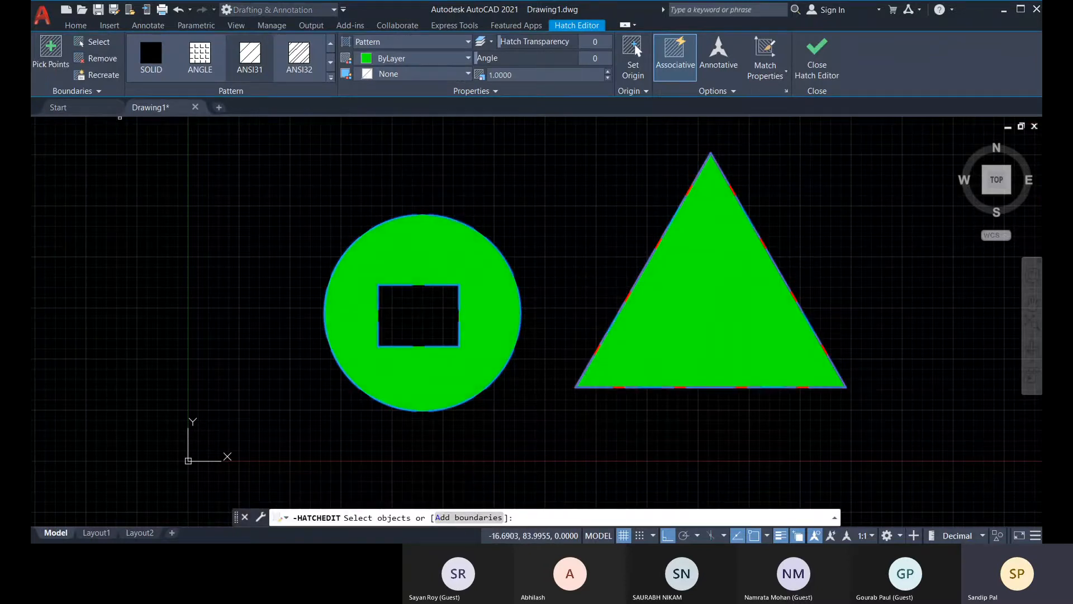
{"action": "left_click", "coordinate": [441, 260]}
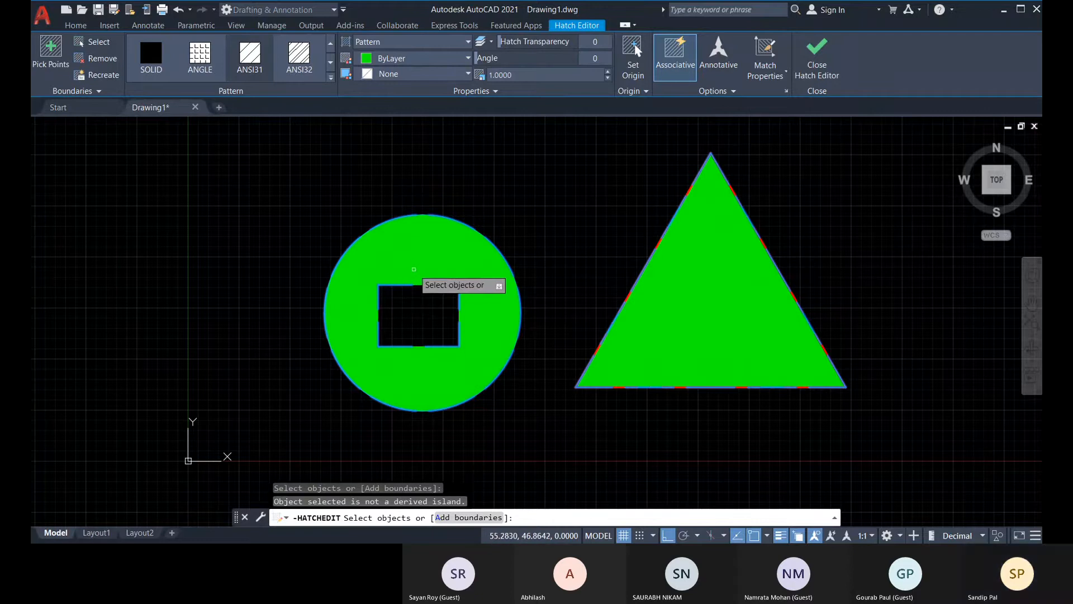
{"action": "key", "text": "Return"}
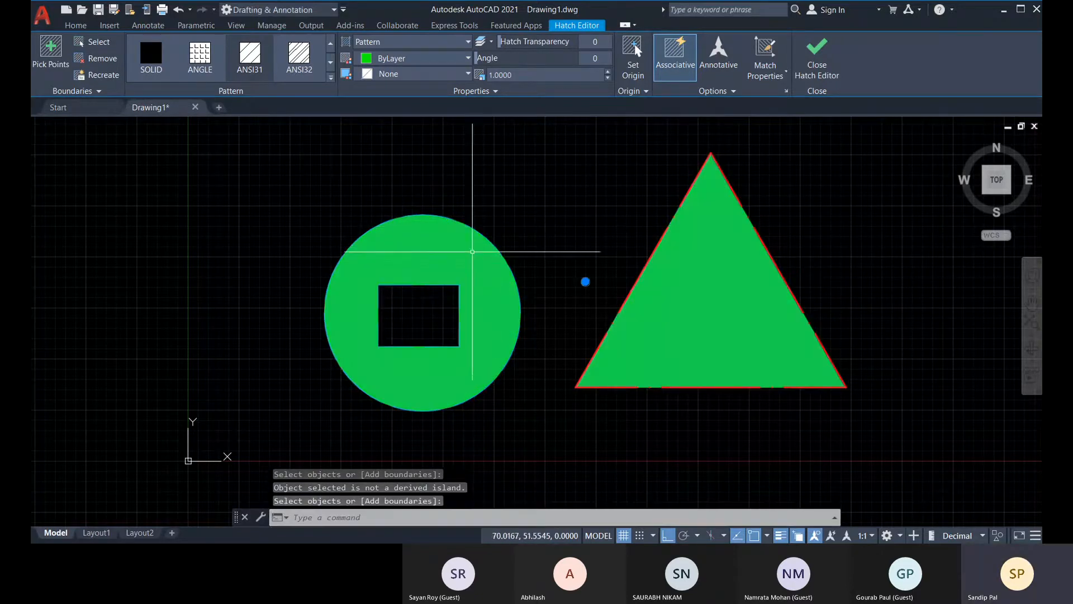
{"action": "key", "text": "Return"}
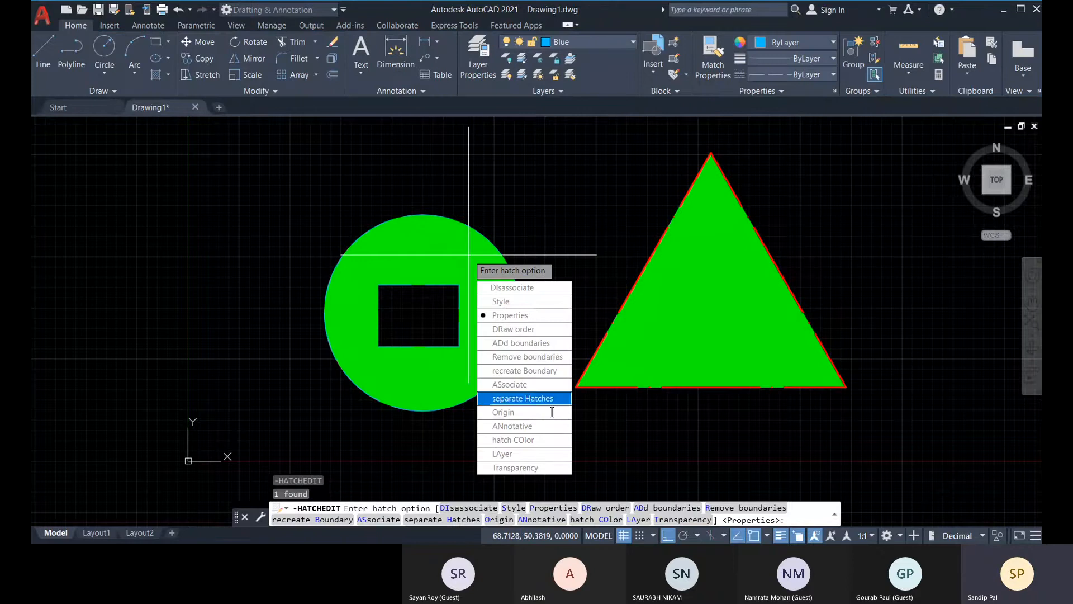
{"action": "key", "text": "Return"}
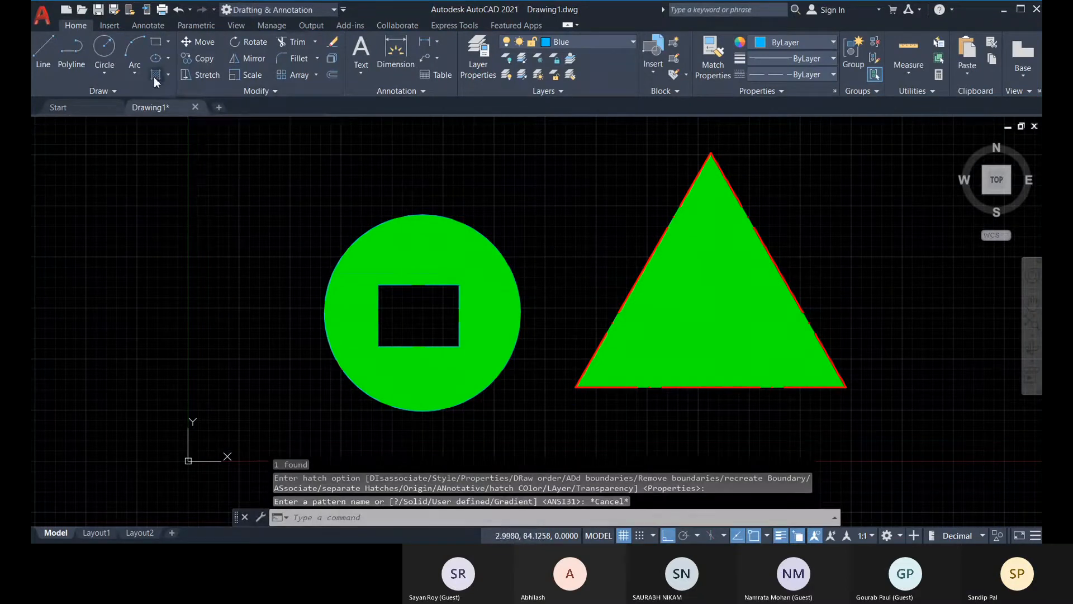
Start a new hatch on the existing green hatch and try to remove the inner rectangle and the circle from its boundaries.
{"action": "left_click", "coordinate": [156, 75]}
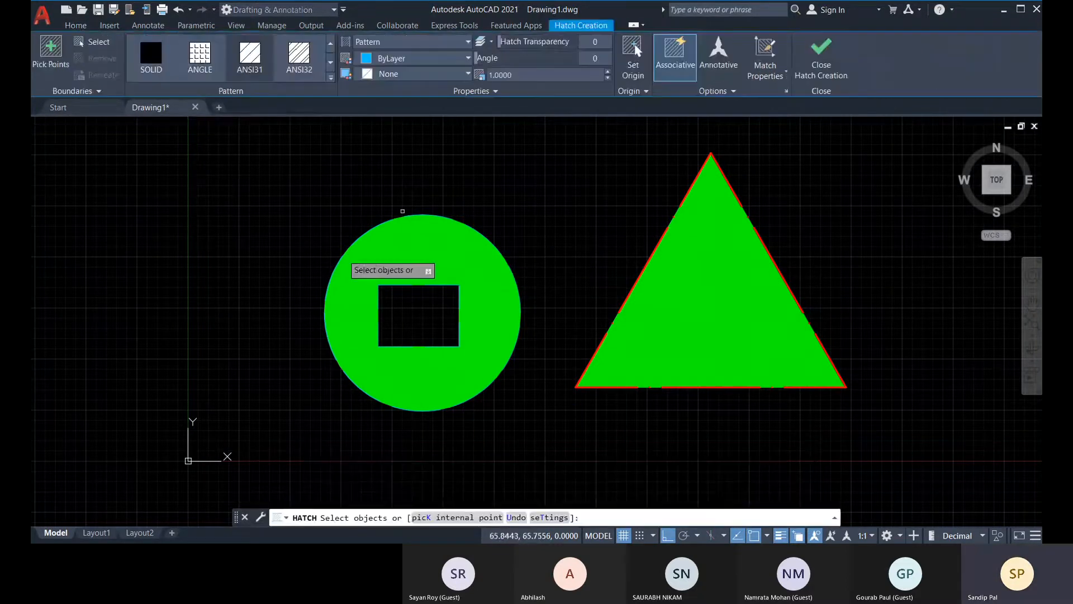
{"action": "left_click", "coordinate": [433, 277]}
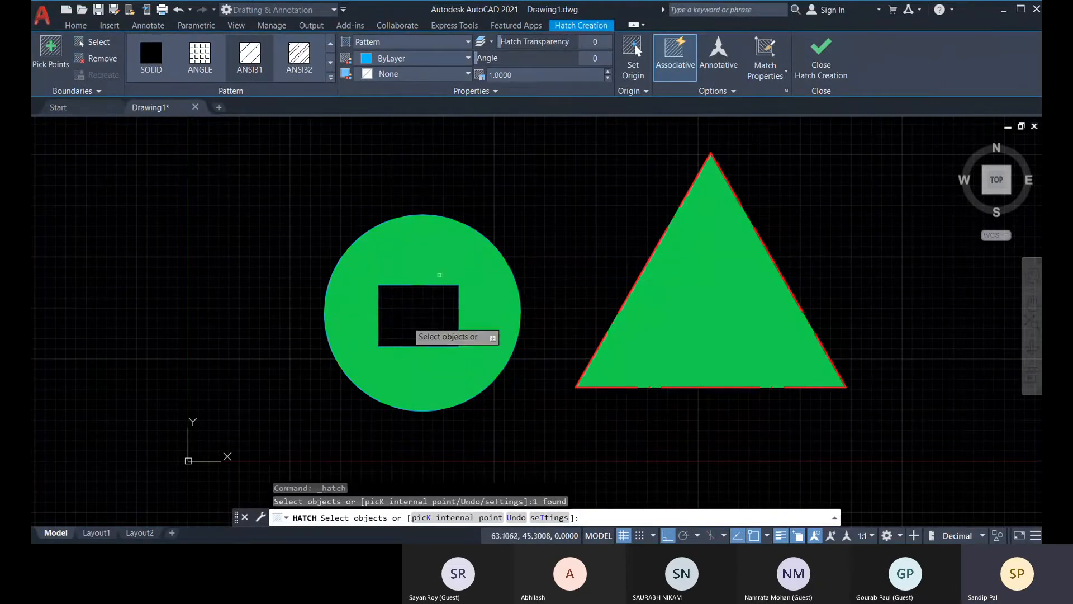
{"action": "left_click", "coordinate": [100, 59]}
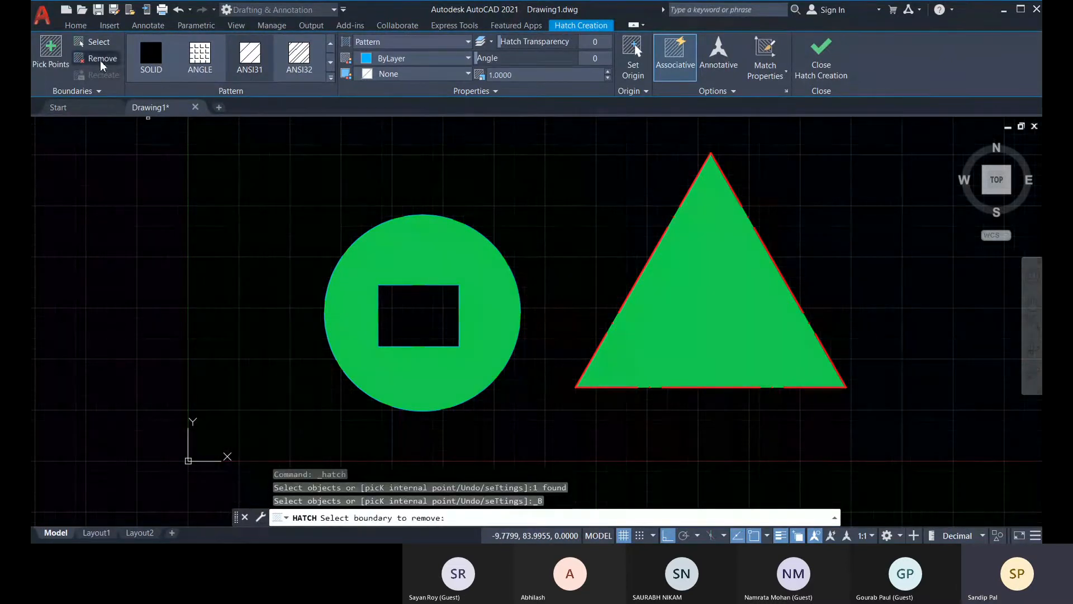
{"action": "left_click", "coordinate": [422, 287]}
{"action": "left_click", "coordinate": [494, 333]}
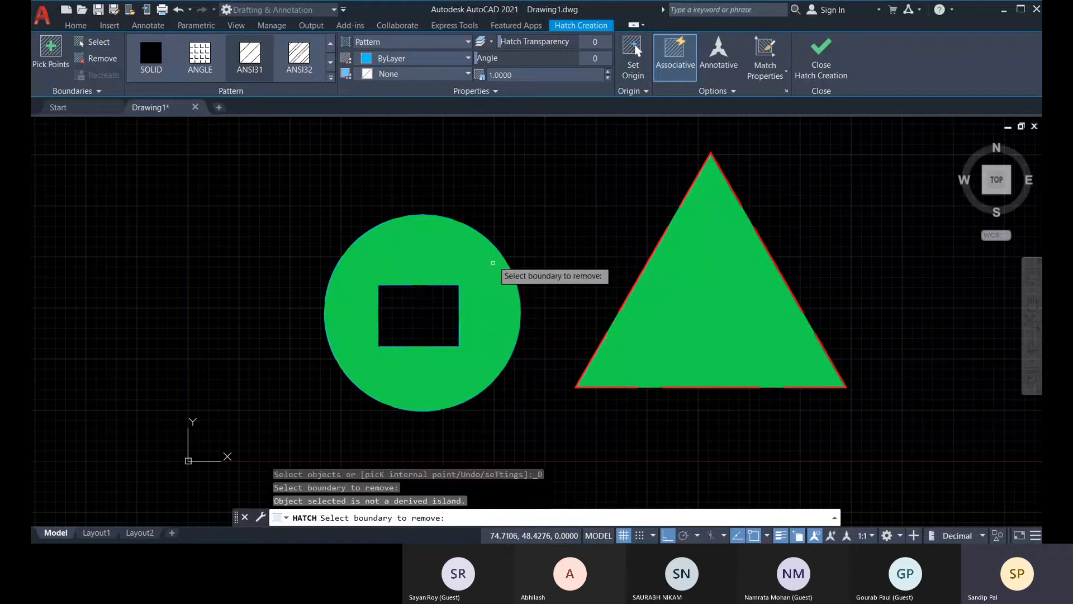
{"action": "left_click", "coordinate": [493, 262]}
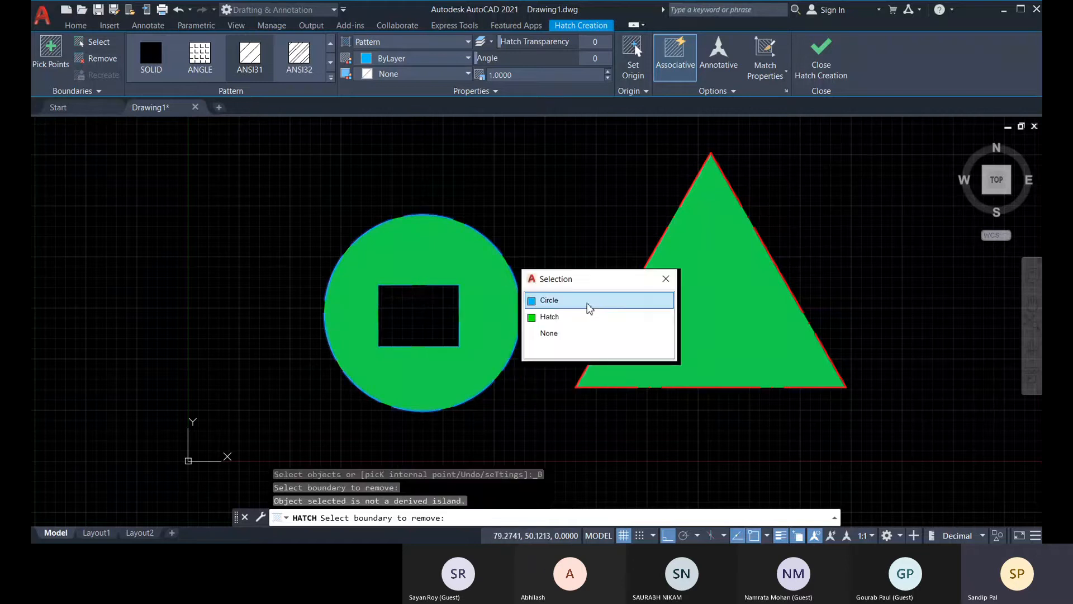
{"action": "left_click", "coordinate": [589, 305]}
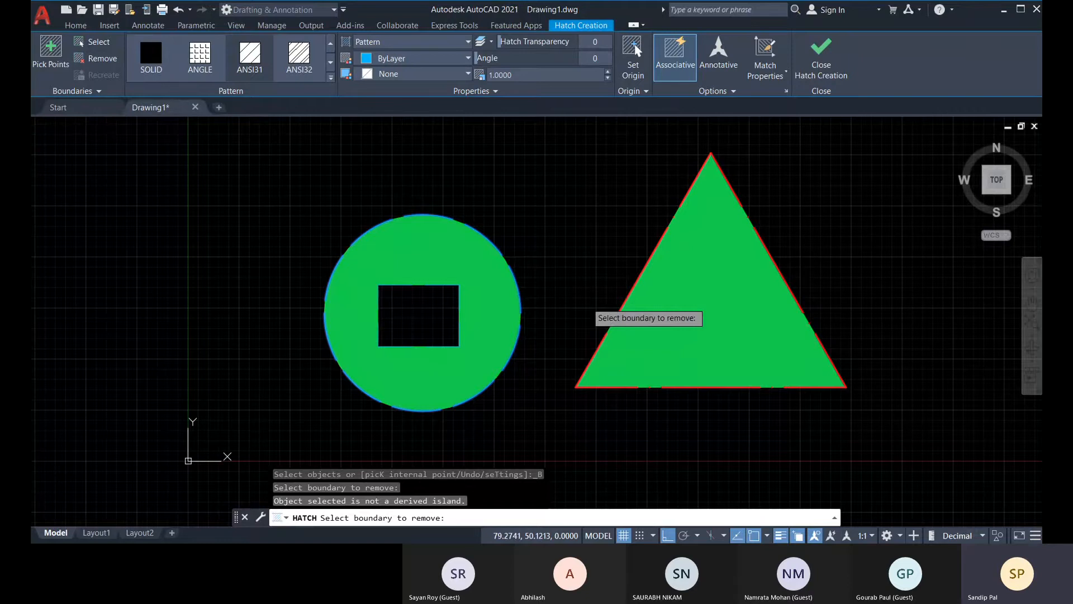
{"action": "key", "text": "Return"}
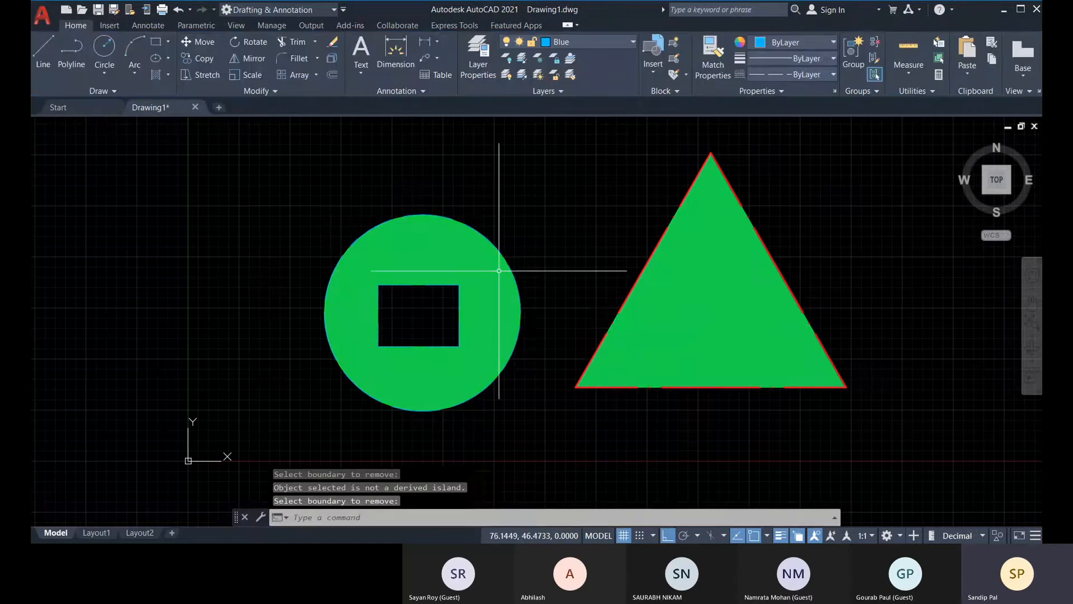
{"action": "left_click", "coordinate": [725, 289]}
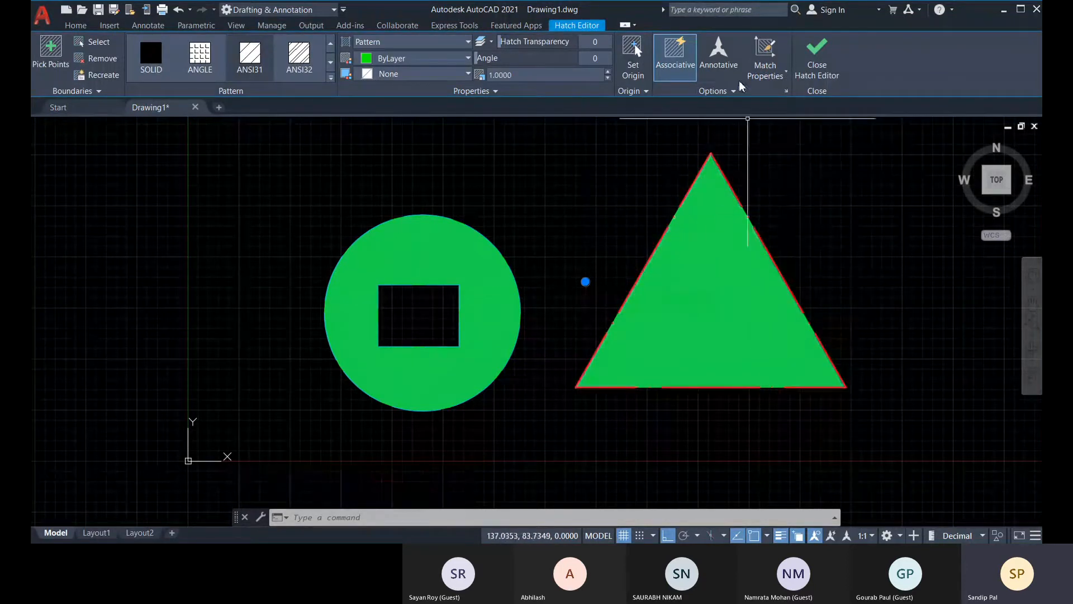
{"action": "left_click", "coordinate": [549, 225]}
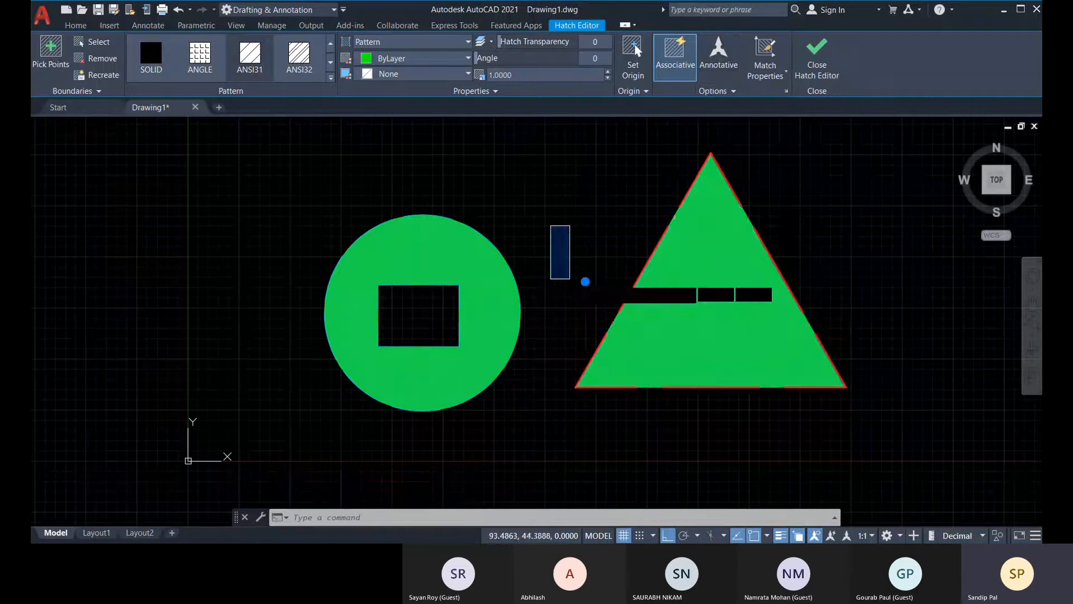
{"action": "left_click", "coordinate": [570, 281]}
{"action": "key", "text": "Escape"}
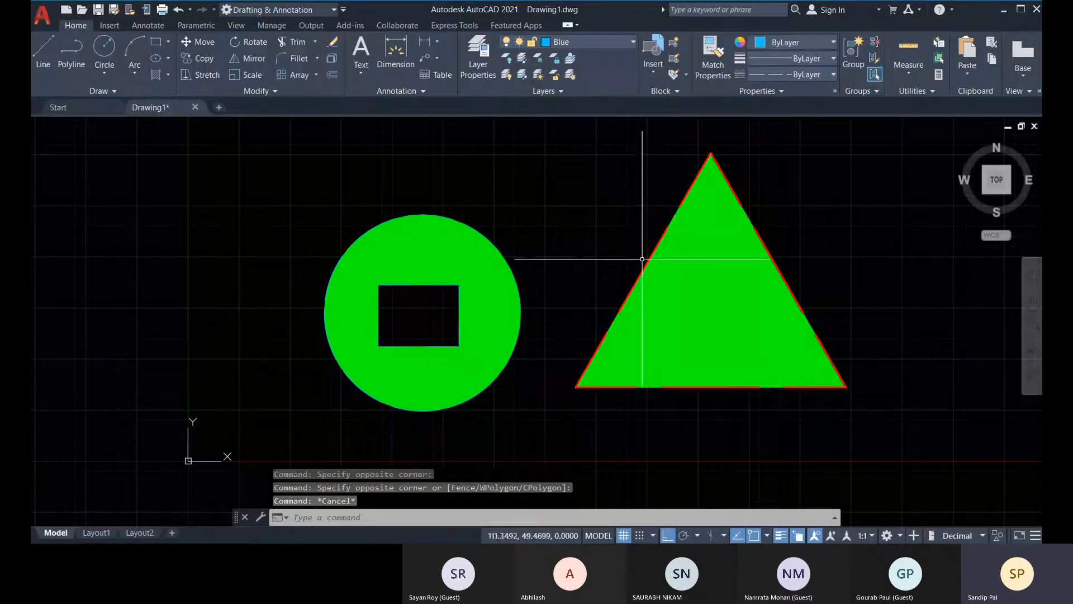
Split the combined green hatch of the circle and triangle into separate hatches.
{"action": "left_click", "coordinate": [497, 286]}
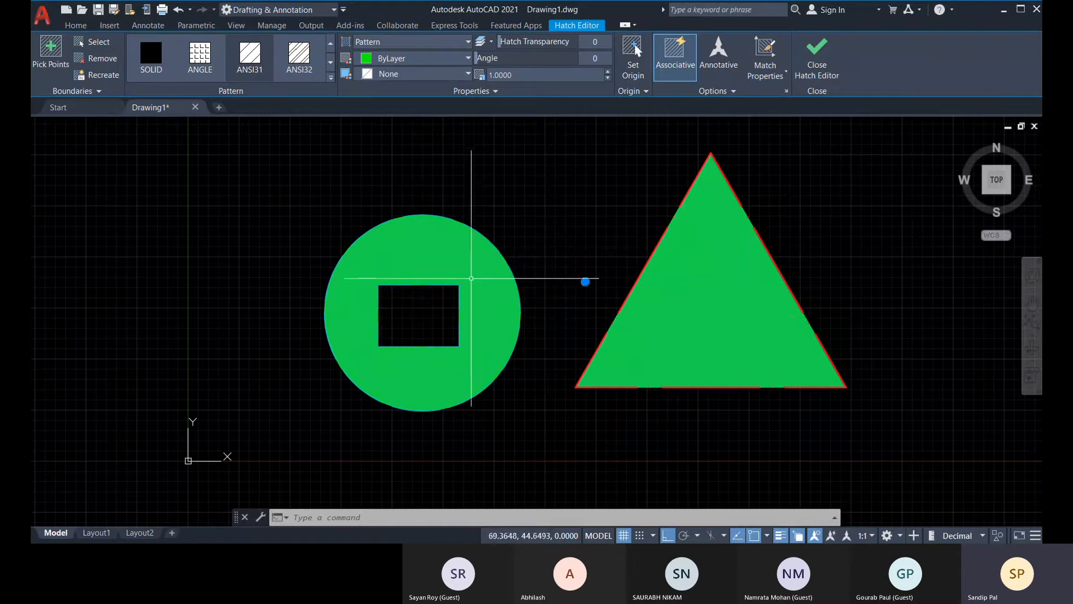
{"action": "left_click", "coordinate": [721, 91]}
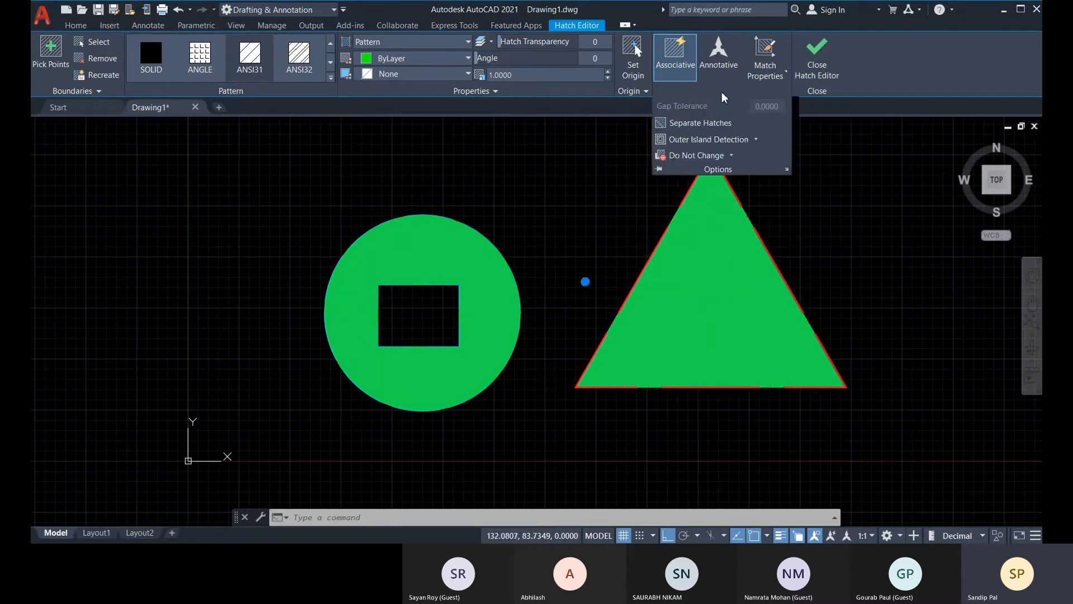
{"action": "left_click", "coordinate": [692, 123]}
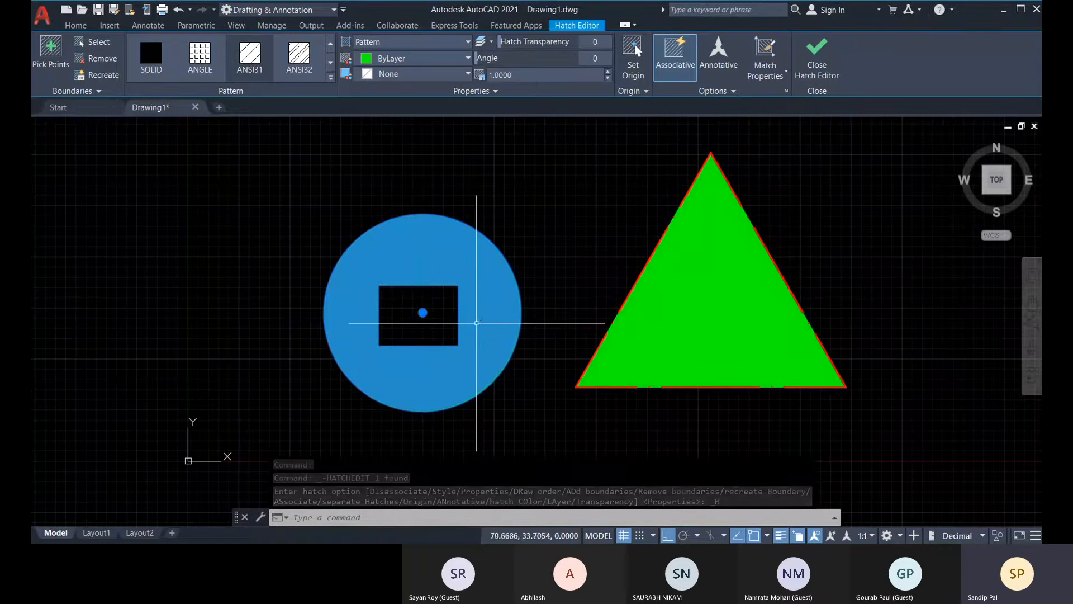
Remove the inner rectangle and the circle from the boundaries of the circle's green hatch.
{"action": "left_click", "coordinate": [101, 58]}
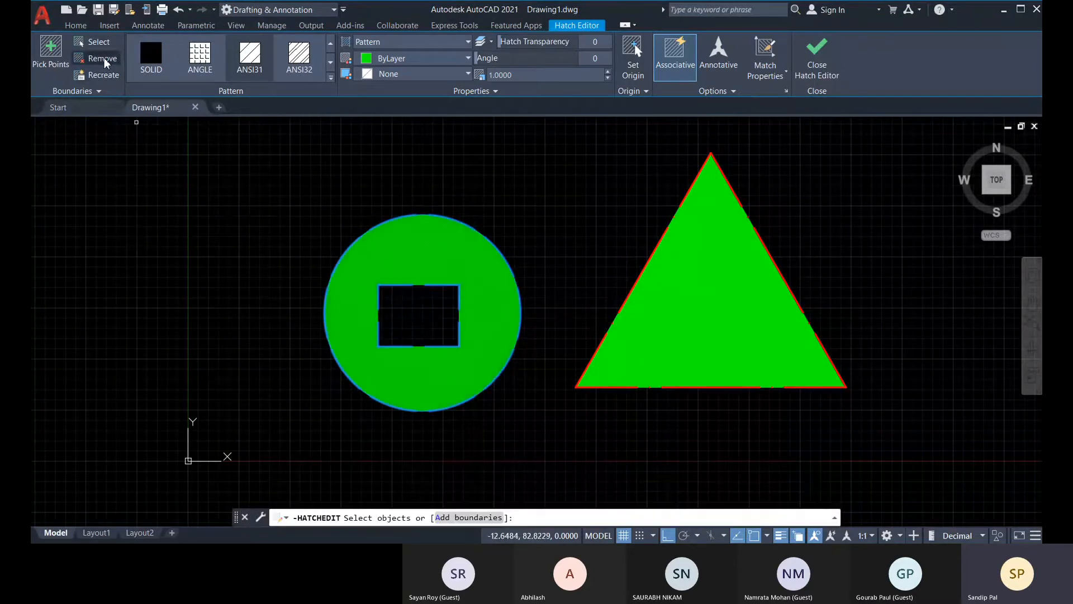
{"action": "left_click", "coordinate": [436, 281]}
{"action": "left_click", "coordinate": [504, 338]}
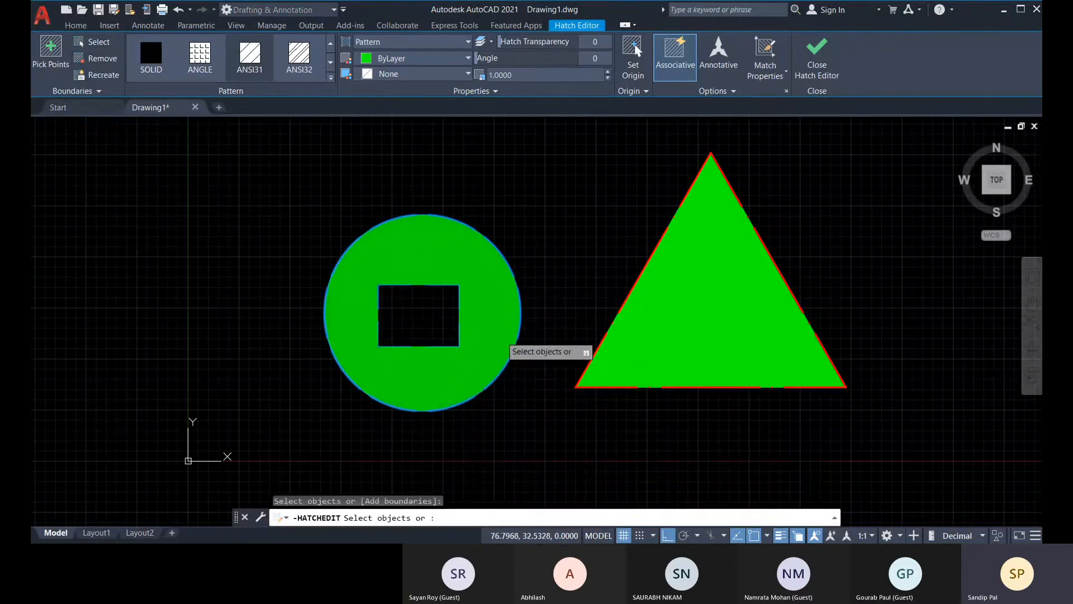
{"action": "left_click", "coordinate": [472, 227]}
{"action": "left_click", "coordinate": [527, 289]}
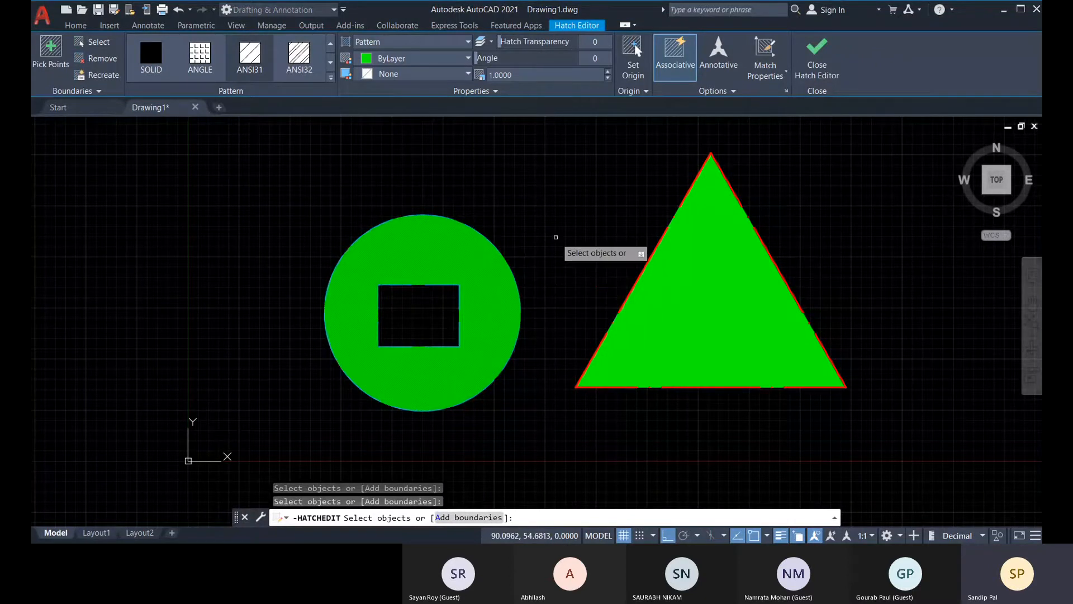
{"action": "key", "text": "Return"}
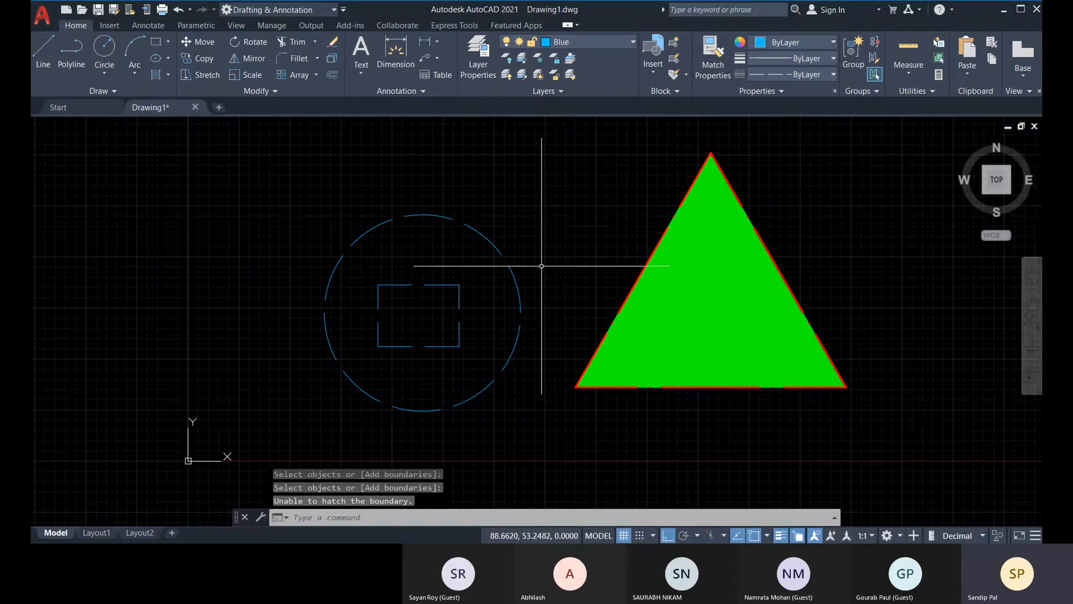
Create a solid hatch in color 200,201,45 with the circle selected as its boundary object.
{"action": "middle_click_drag", "start_coordinate": [563, 261], "coordinate": [559, 269]}
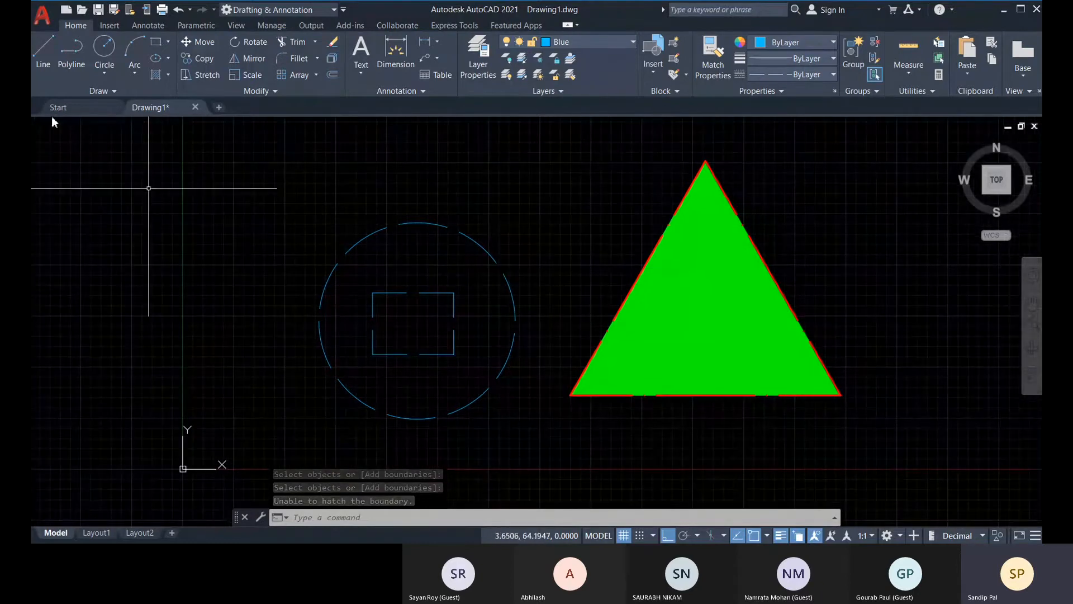
{"action": "left_click", "coordinate": [167, 75]}
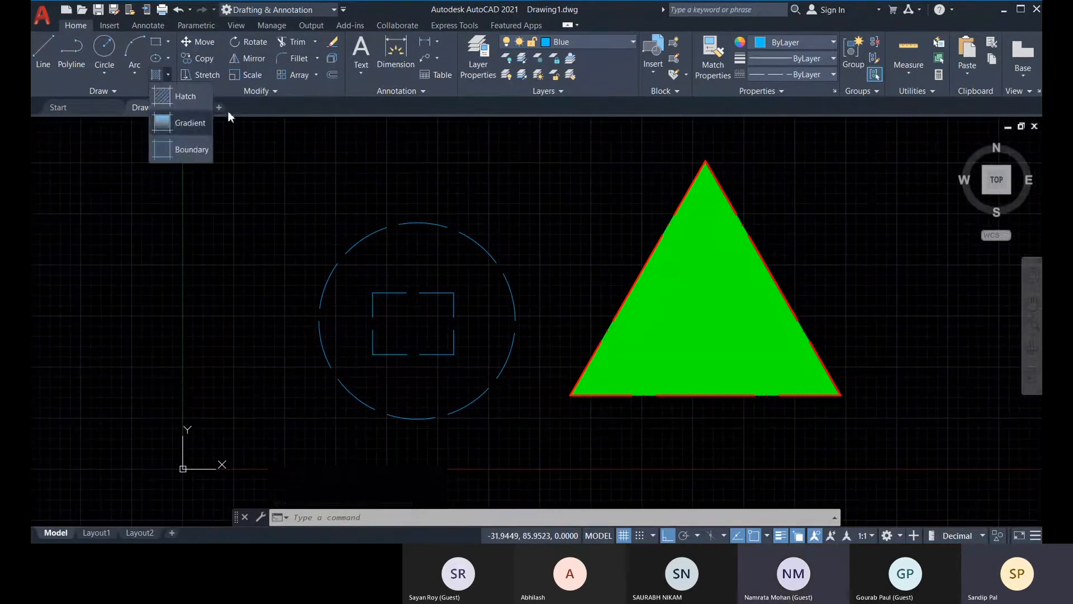
{"action": "left_click", "coordinate": [190, 97]}
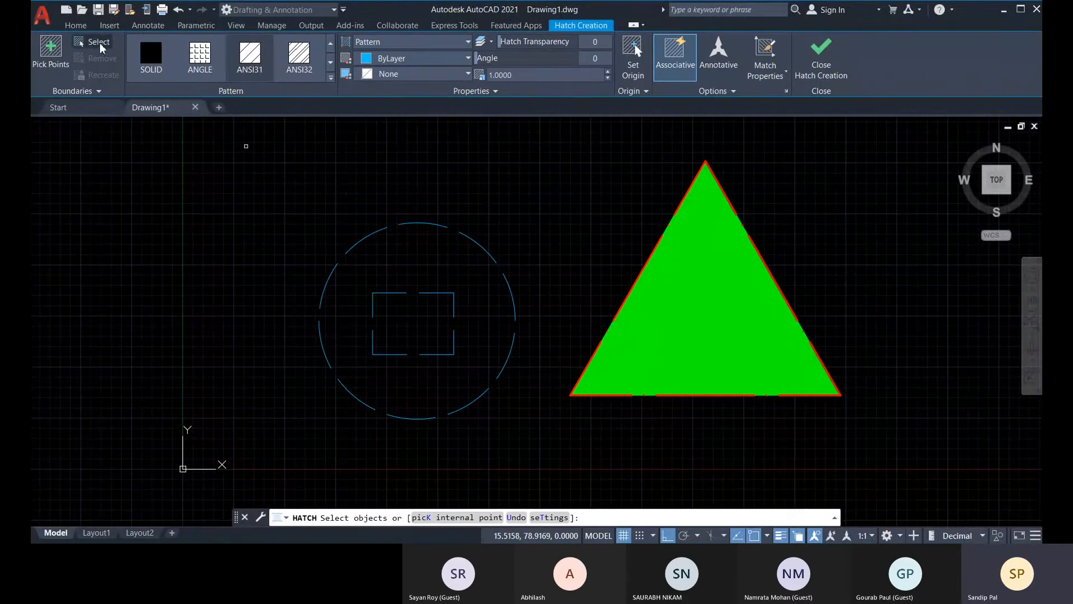
{"action": "left_click", "coordinate": [157, 66]}
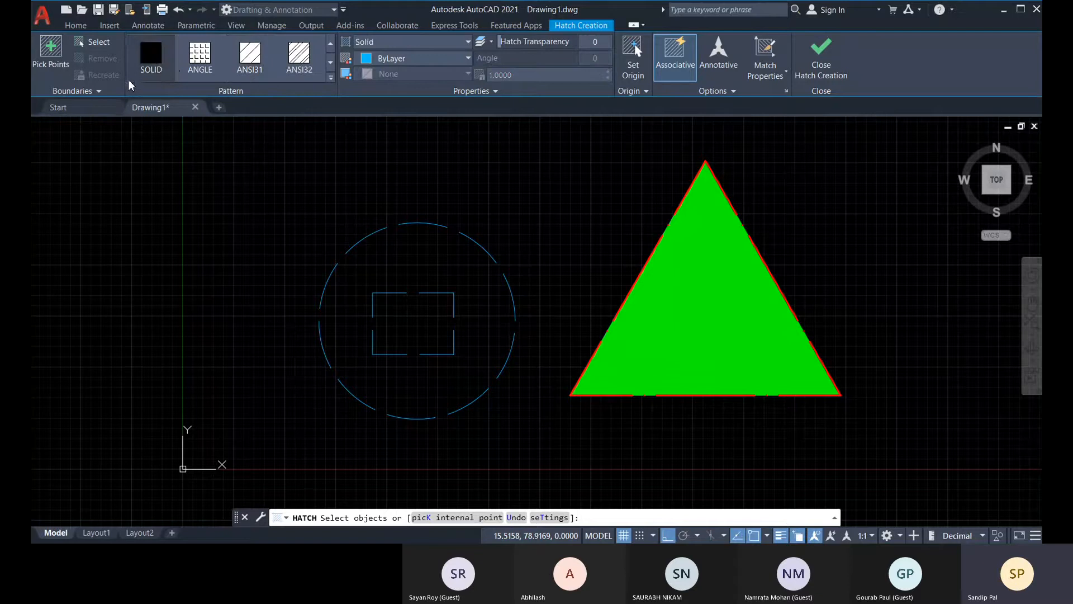
{"action": "left_click", "coordinate": [427, 59]}
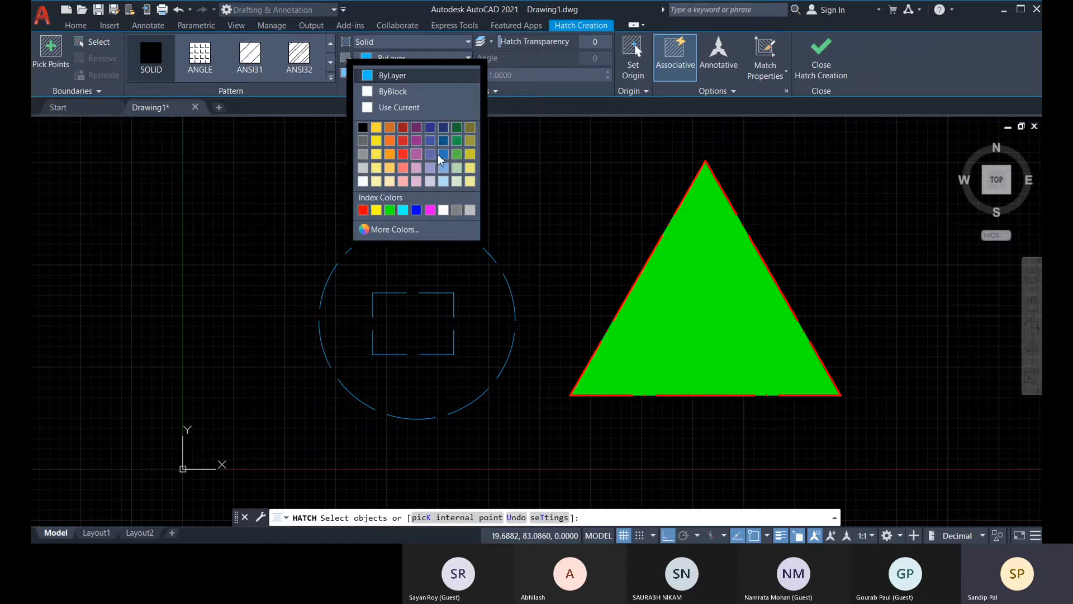
{"action": "left_click", "coordinate": [470, 154]}
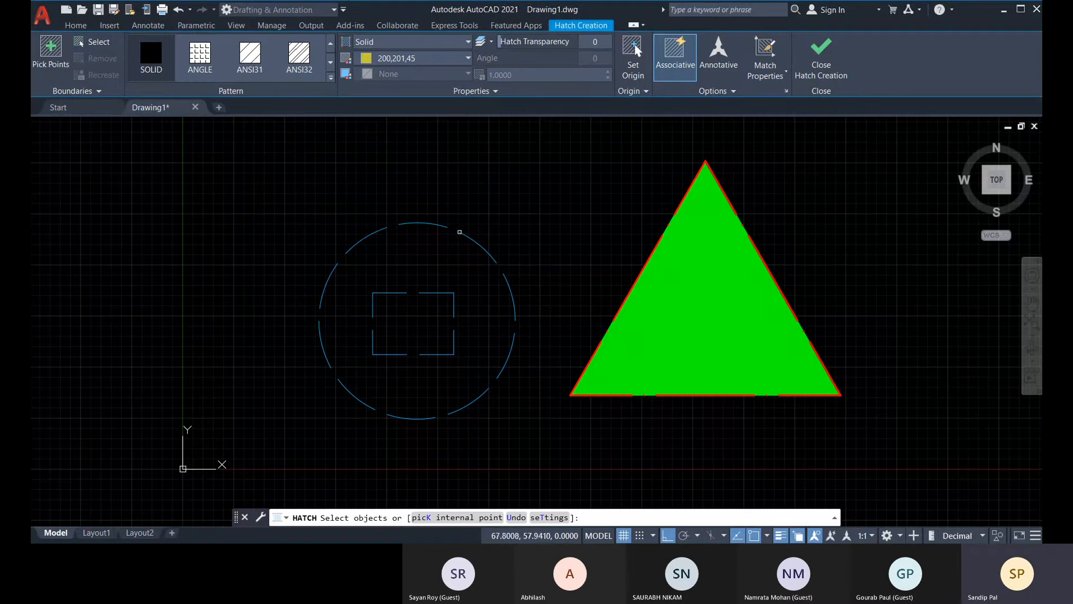
{"action": "left_click", "coordinate": [456, 226]}
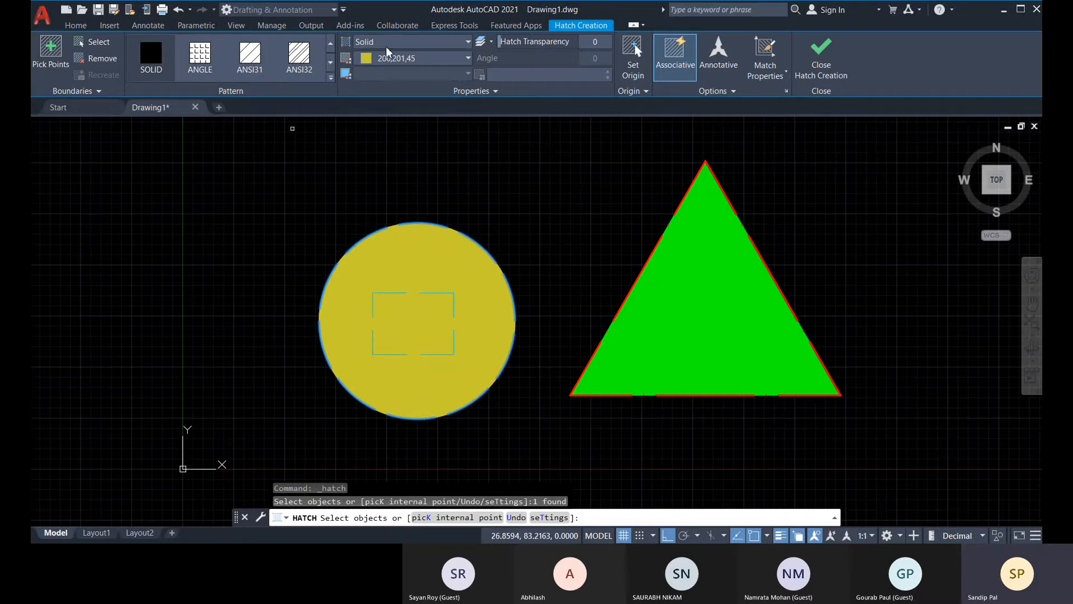
Try the ANSI31 pattern for the circle's hatch and look through the other available hatch patterns.
{"action": "left_click", "coordinate": [245, 71]}
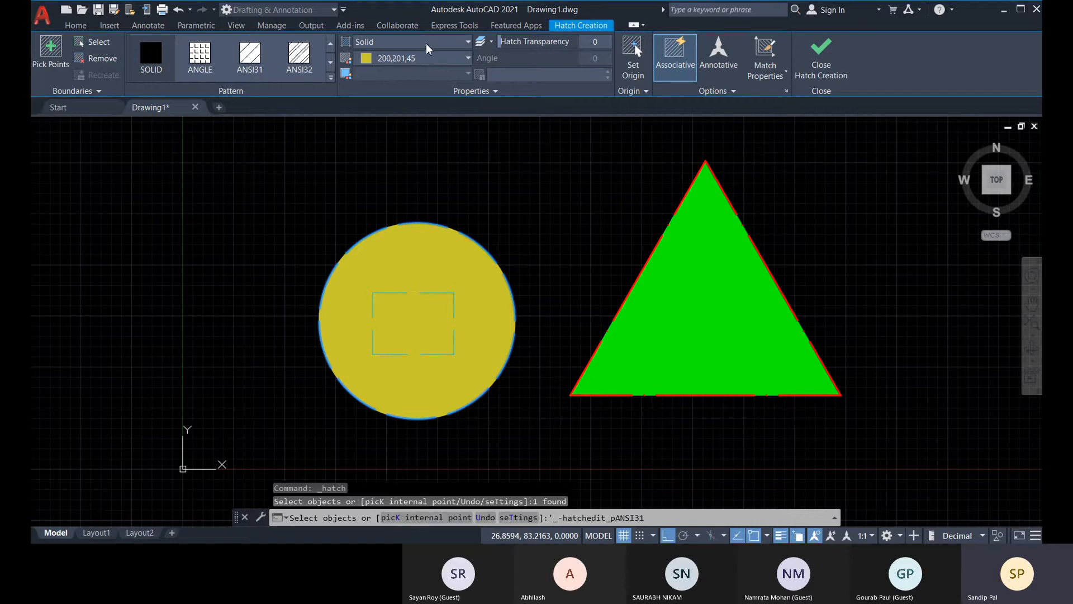
{"action": "left_click", "coordinate": [330, 63]}
{"action": "left_click", "coordinate": [330, 63]}
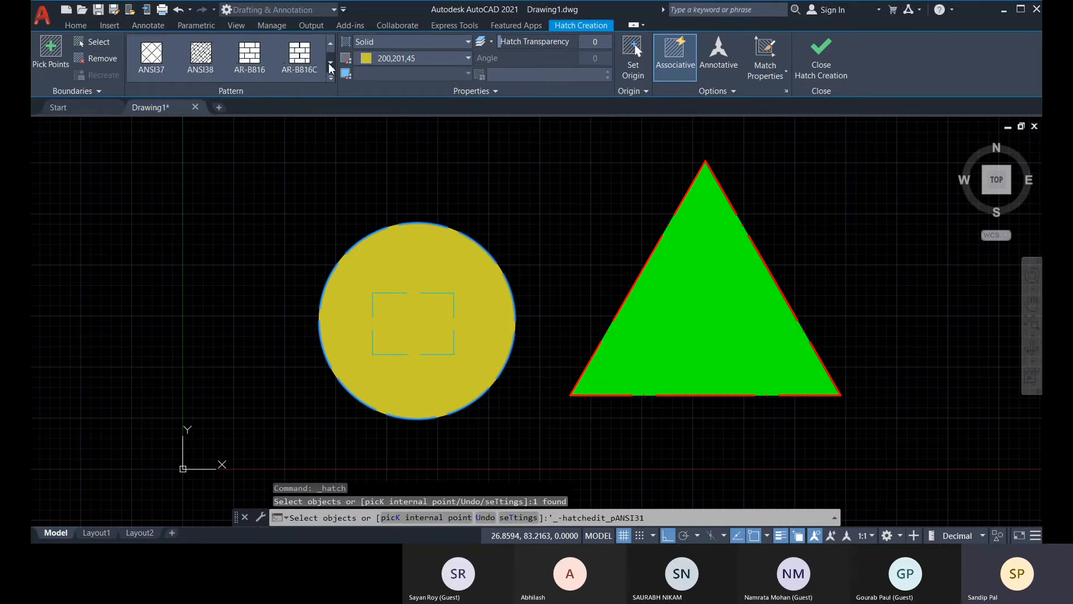
{"action": "left_click", "coordinate": [331, 63]}
{"action": "left_click", "coordinate": [330, 62]}
{"action": "left_click", "coordinate": [330, 63]}
{"action": "left_click", "coordinate": [330, 63]}
{"action": "left_click", "coordinate": [330, 63]}
{"action": "left_click", "coordinate": [330, 63]}
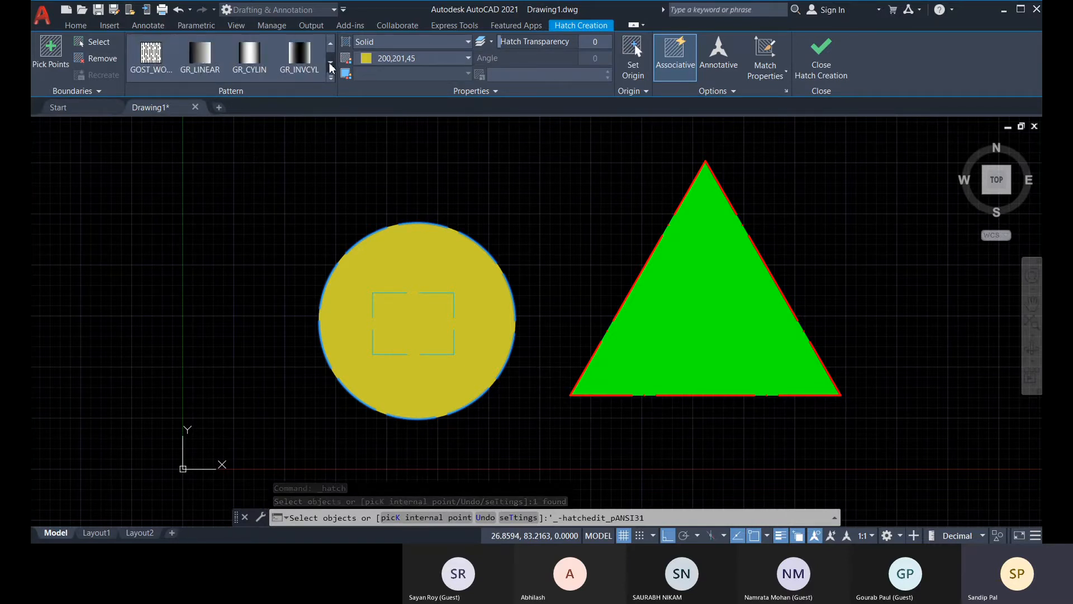
{"action": "left_click", "coordinate": [330, 44]}
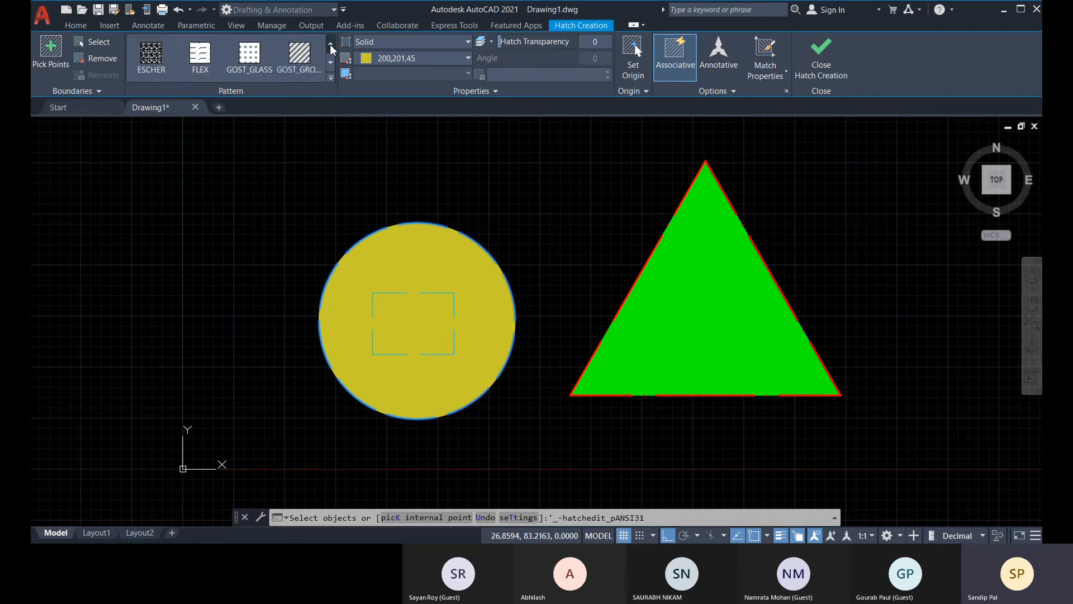
{"action": "left_click", "coordinate": [330, 43]}
{"action": "left_click", "coordinate": [330, 43]}
Change the circle's hatch type to Gradient and apply the GR_INVCYL gradient pattern.
{"action": "left_click", "coordinate": [382, 42]}
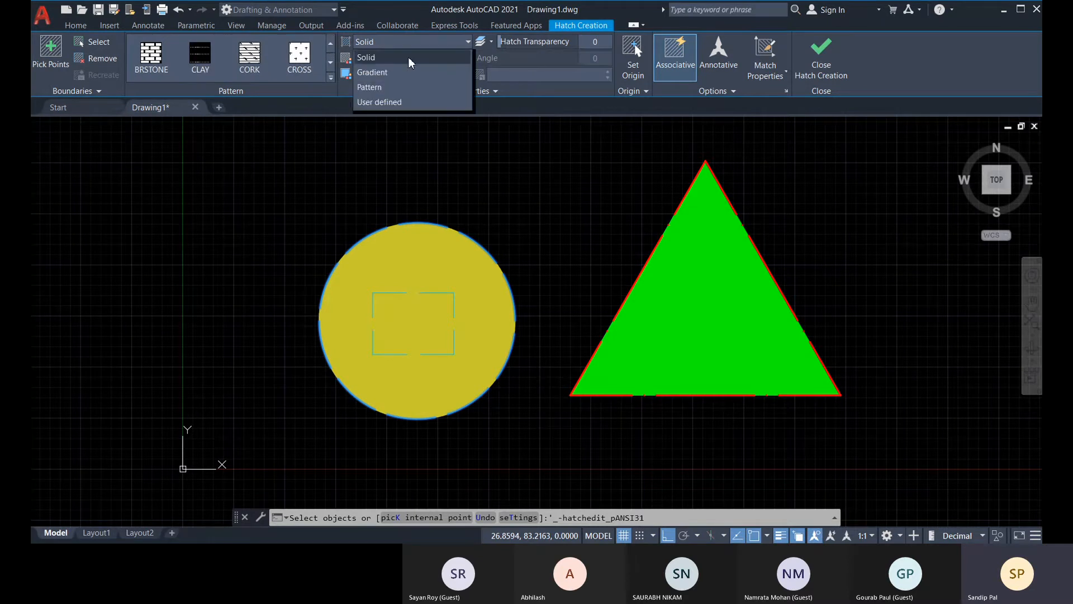
{"action": "left_click", "coordinate": [392, 72]}
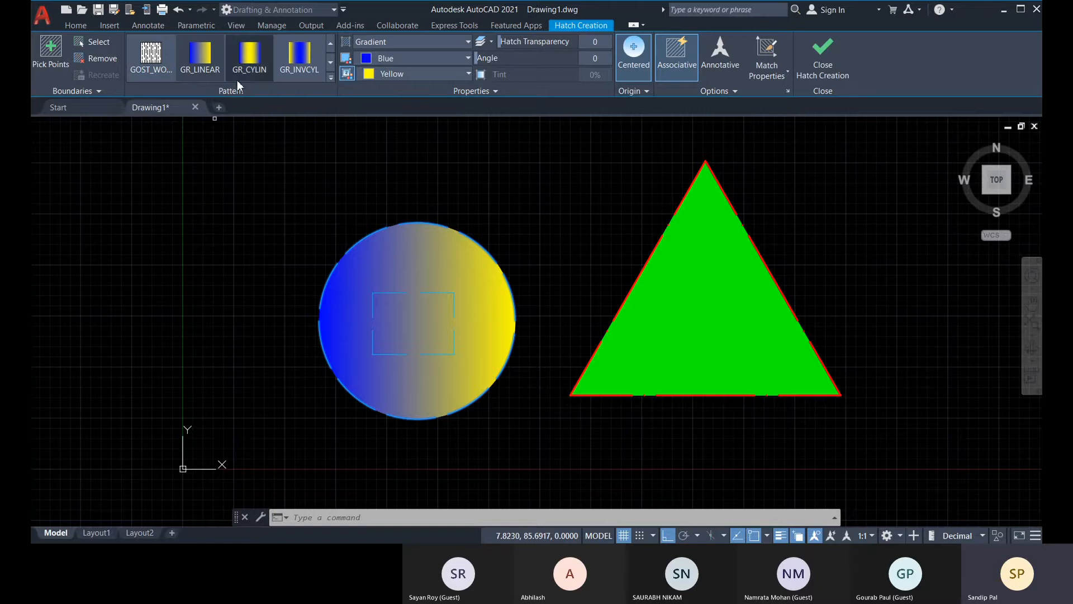
{"action": "left_click", "coordinate": [249, 61]}
{"action": "left_click", "coordinate": [300, 68]}
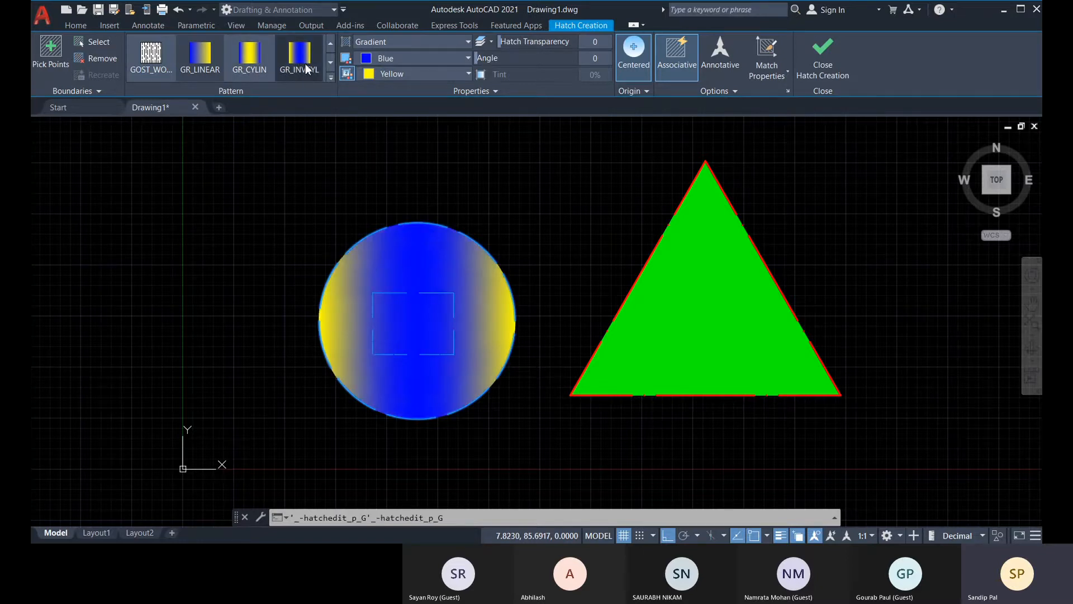
Set the circle's gradient colors to 19,155,72 for the first and 248,153,30 for the second.
{"action": "left_click", "coordinate": [441, 75]}
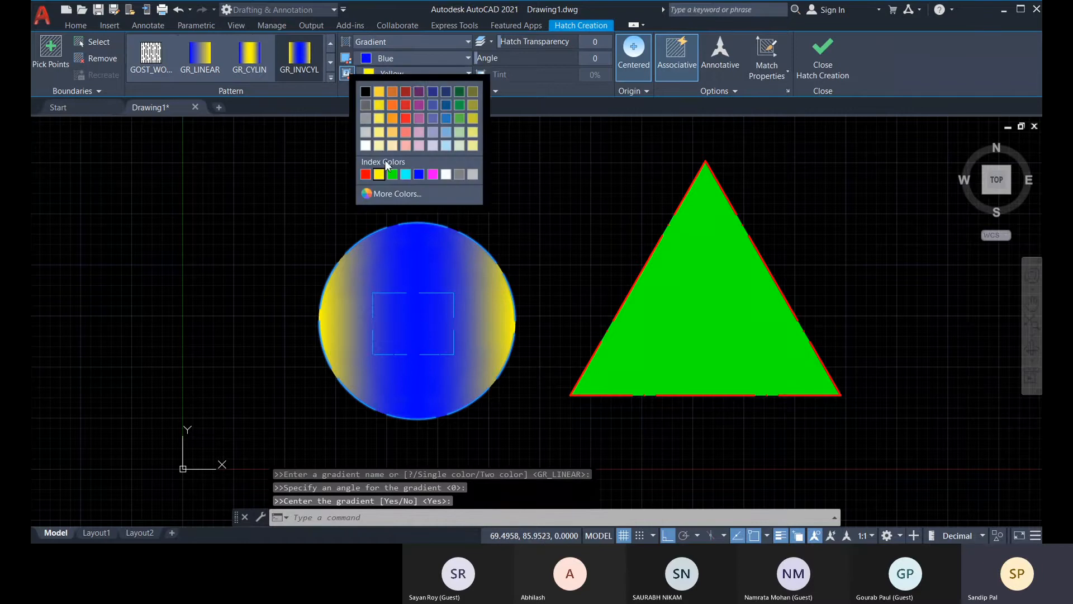
{"action": "left_click", "coordinate": [394, 120]}
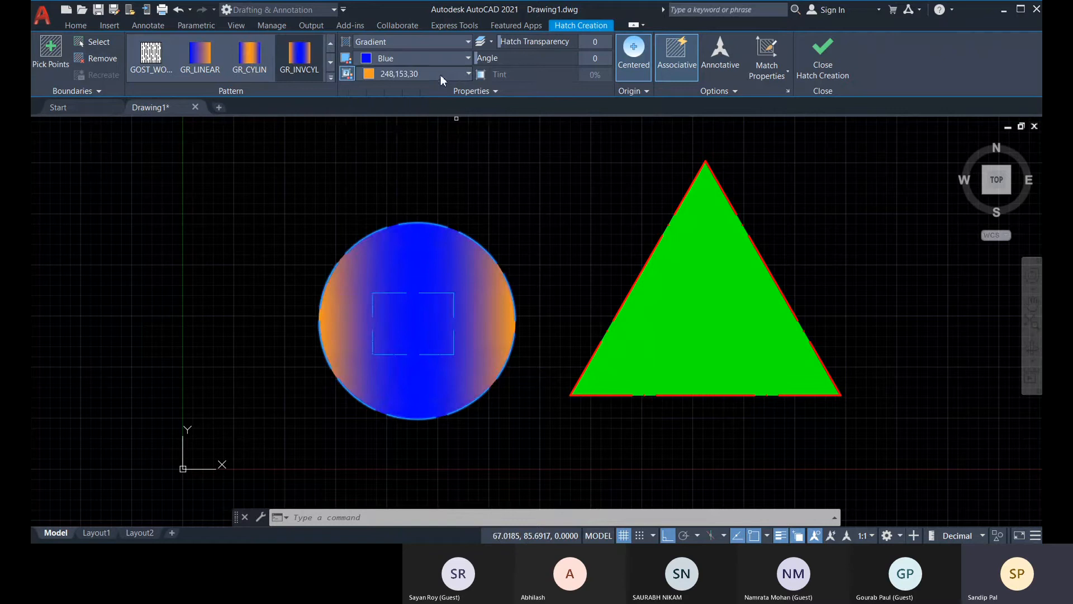
{"action": "left_click", "coordinate": [443, 58]}
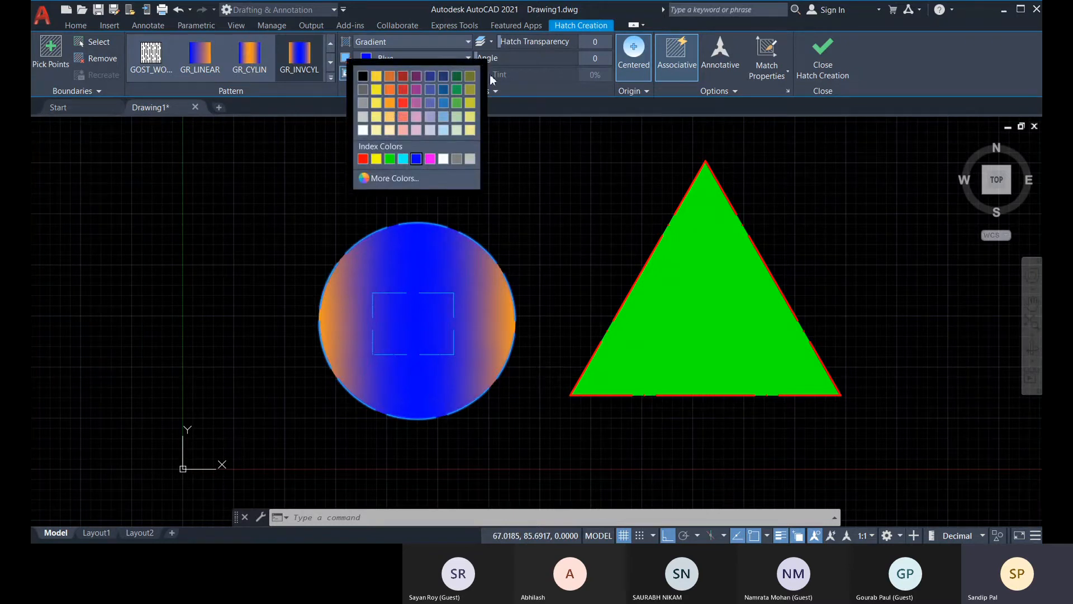
{"action": "left_click", "coordinate": [462, 96]}
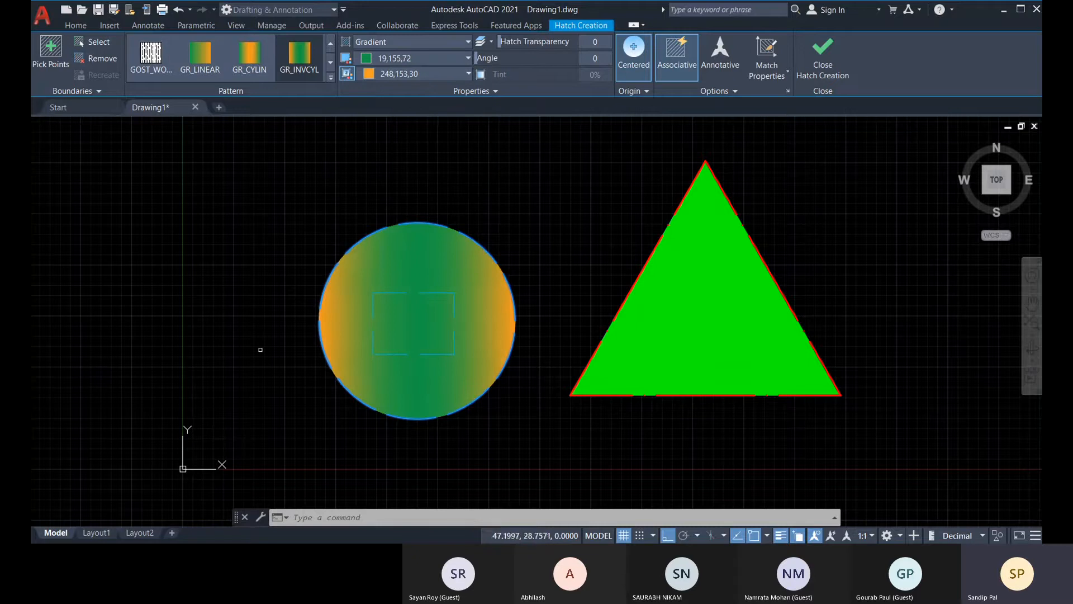
Try the GR_CYLIN, GR_INVCYL, GR_INVSPH, GR_SPHER and GR_HEMISP gradient patterns on the circle's hatch.
{"action": "left_click", "coordinate": [250, 70]}
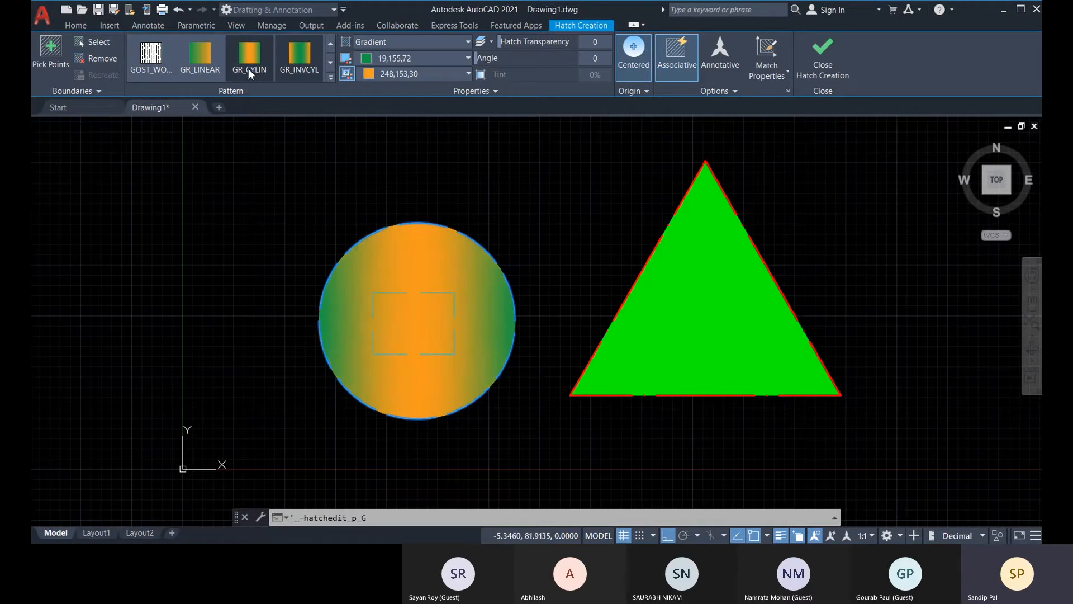
{"action": "left_click", "coordinate": [298, 57]}
{"action": "left_click", "coordinate": [330, 62]}
{"action": "left_click", "coordinate": [299, 63]}
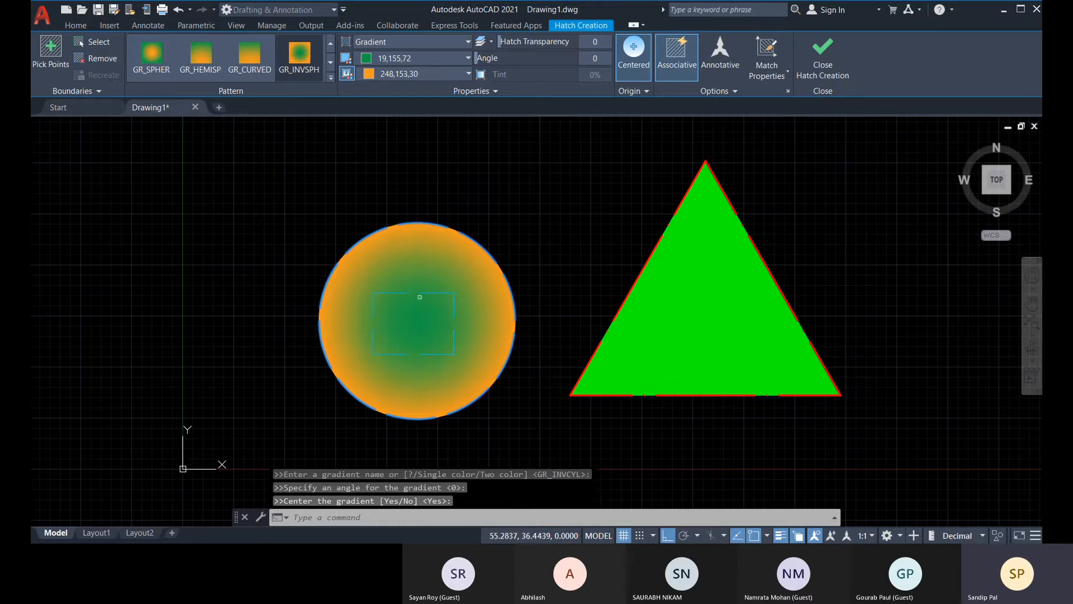
{"action": "left_click", "coordinate": [158, 60]}
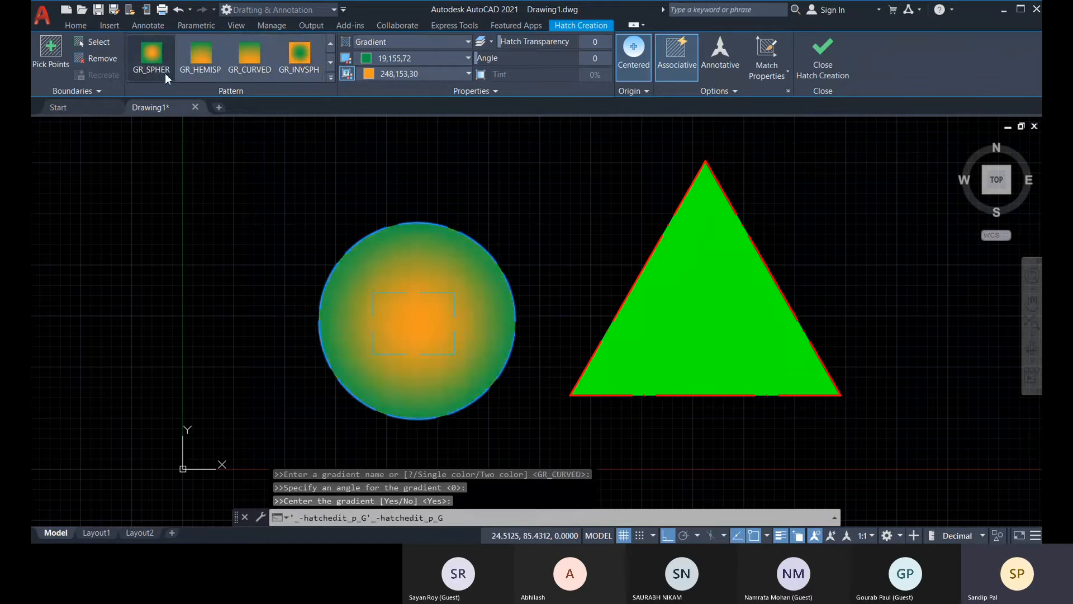
{"action": "left_click", "coordinate": [202, 74]}
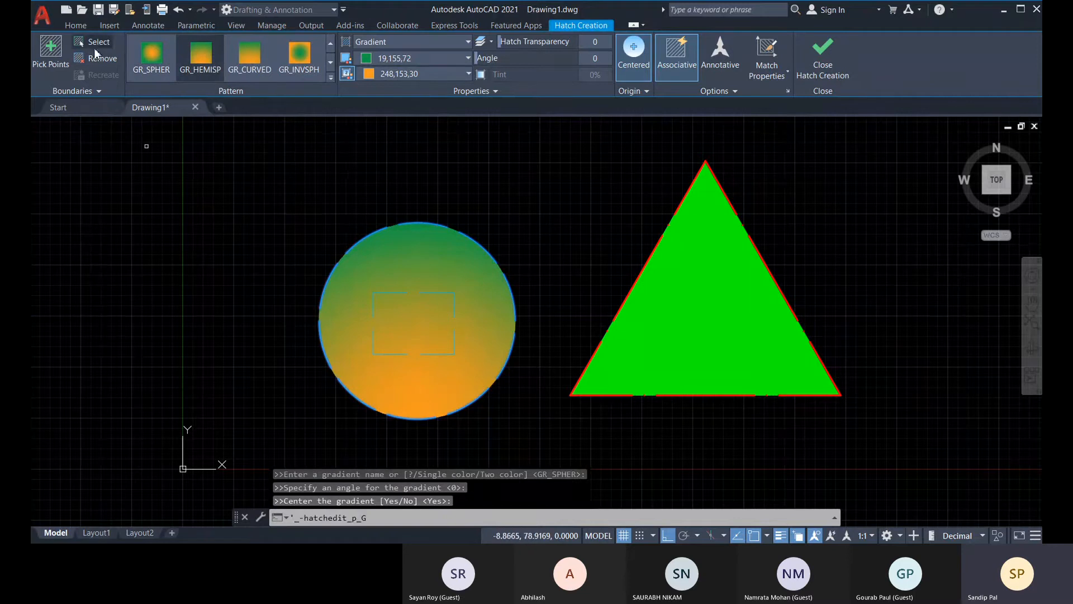
Change the circle's hatch type to Pattern and apply the AR-CONC pattern.
{"action": "left_click", "coordinate": [399, 46]}
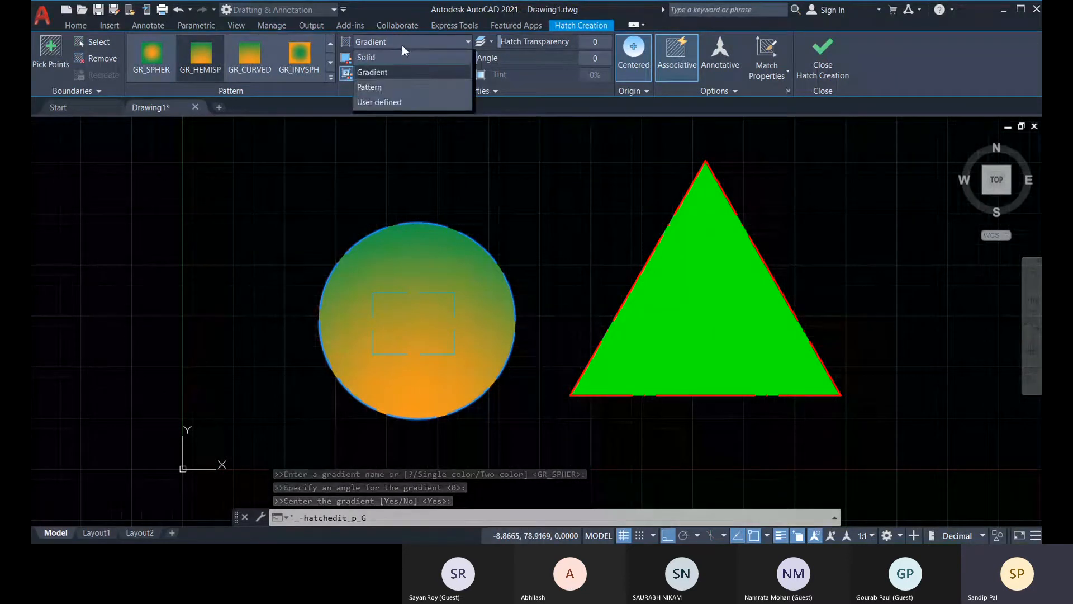
{"action": "left_click", "coordinate": [401, 89]}
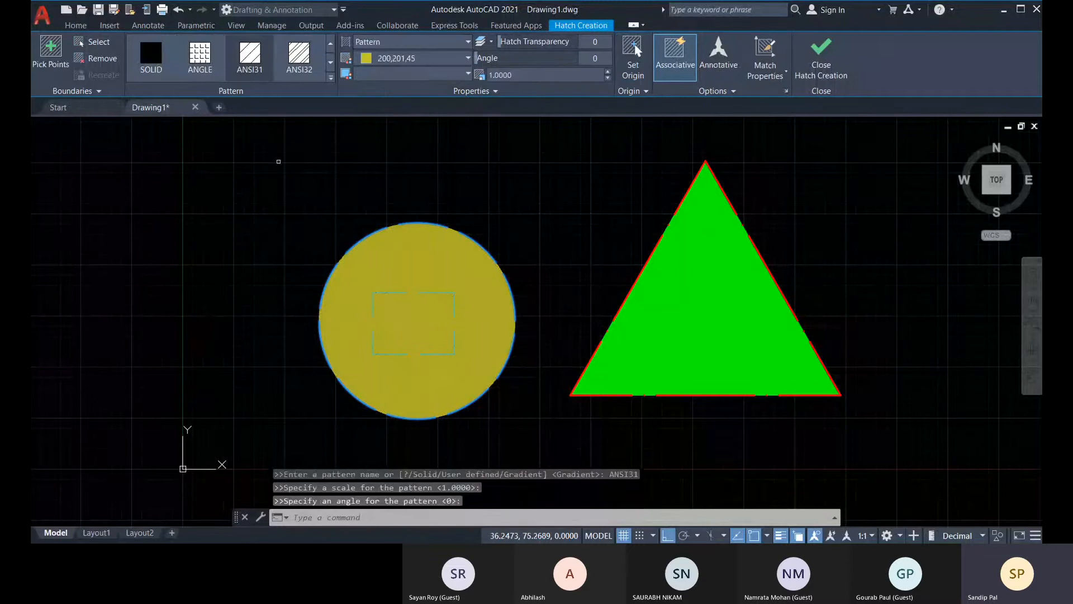
{"action": "left_click", "coordinate": [330, 63]}
{"action": "left_click", "coordinate": [331, 63]}
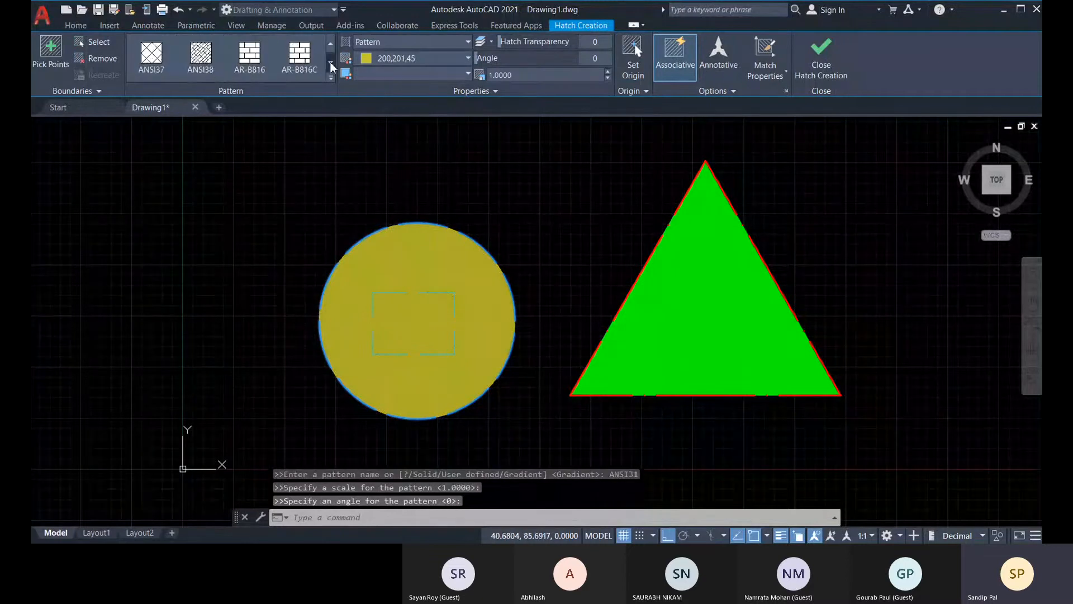
{"action": "left_click", "coordinate": [330, 62]}
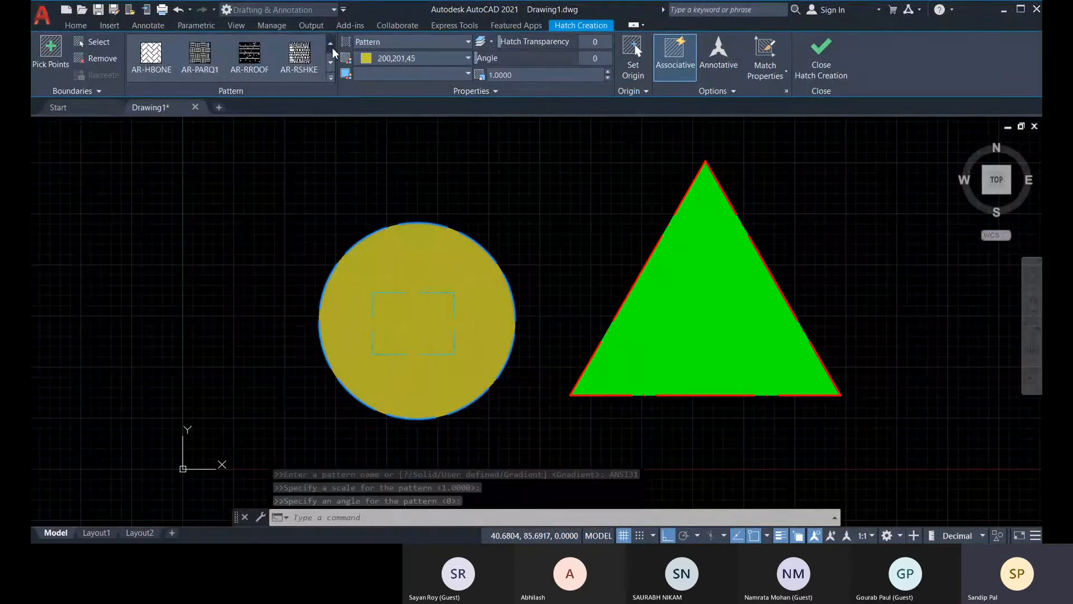
{"action": "left_click", "coordinate": [309, 63]}
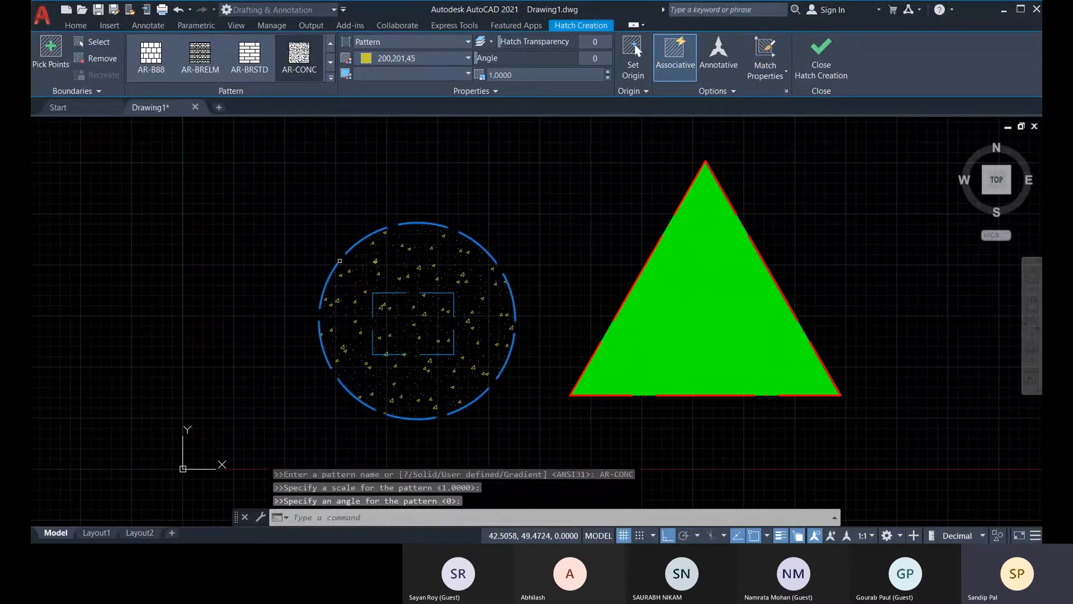
Try the AR-BRSTD, AR-B88 and AR-BRELM brick patterns on the circle's hatch.
{"action": "left_click", "coordinate": [301, 59]}
{"action": "left_click", "coordinate": [261, 55]}
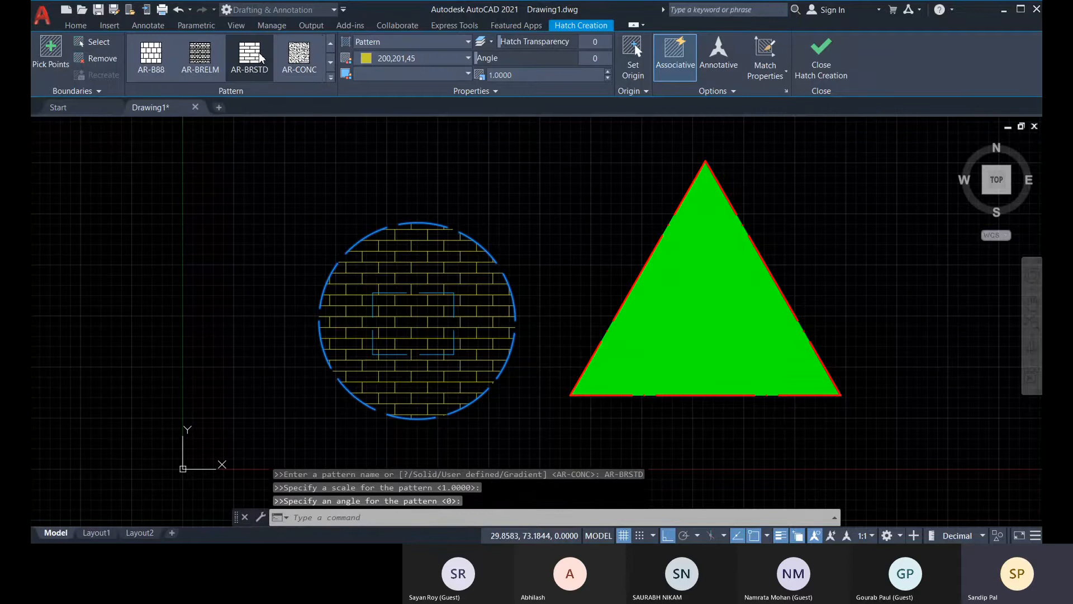
{"action": "left_click", "coordinate": [156, 71]}
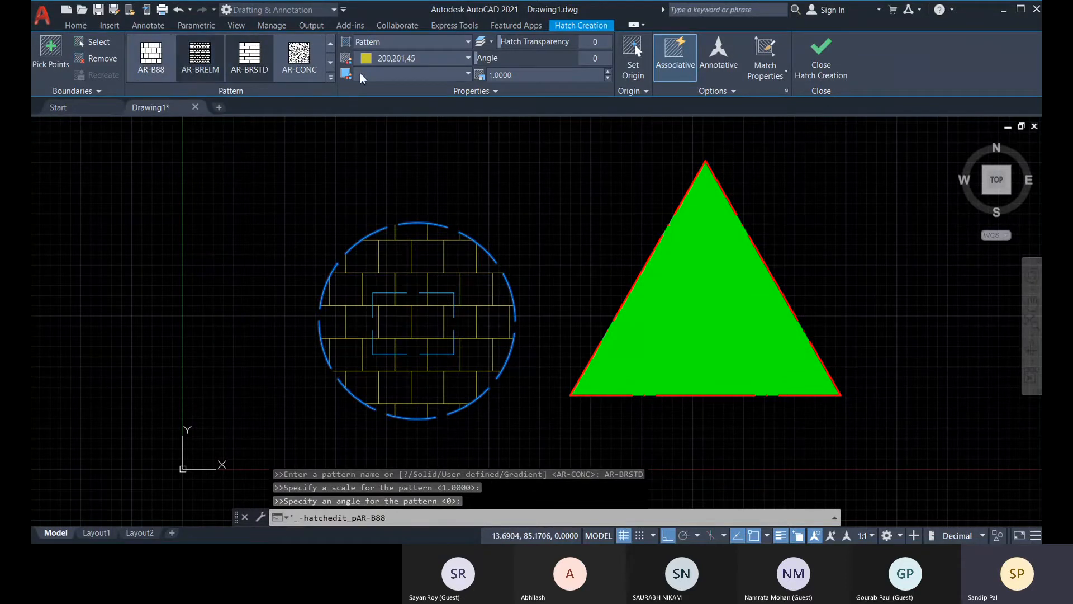
{"action": "left_click", "coordinate": [152, 57]}
{"action": "left_click", "coordinate": [200, 58]}
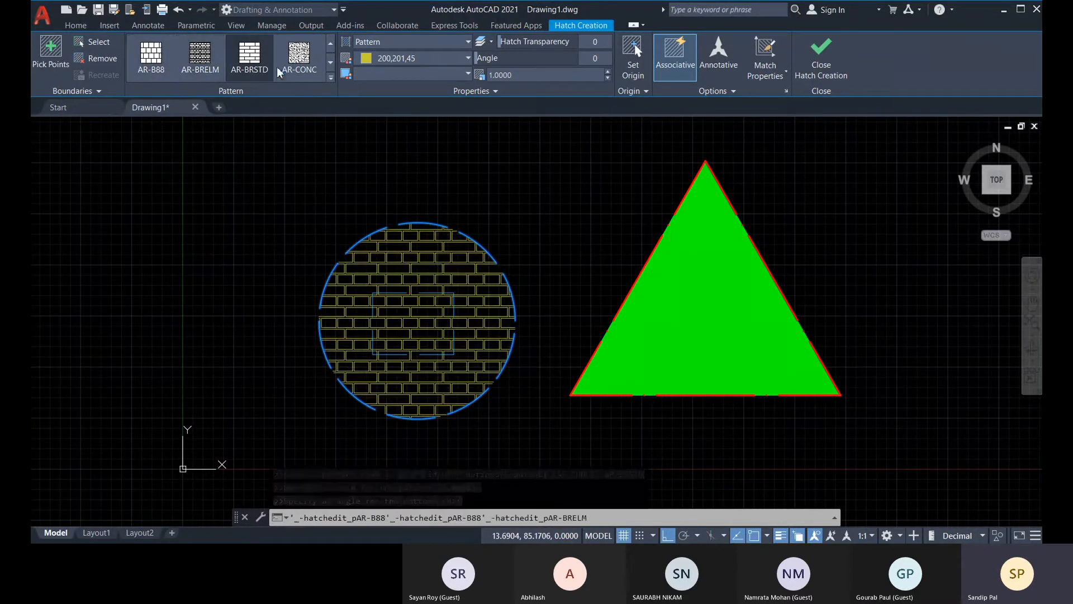
Apply the HONEY pattern to the circle's hatch from the full list of hatch patterns.
{"action": "left_click", "coordinate": [330, 78]}
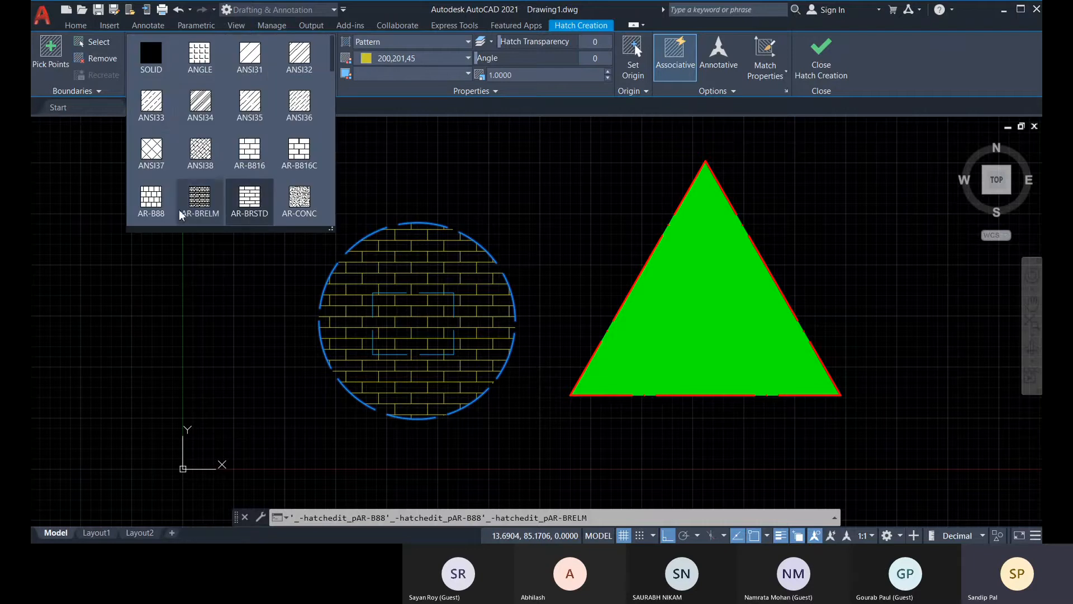
{"action": "left_click_drag", "start_coordinate": [330, 62], "coordinate": [329, 165]}
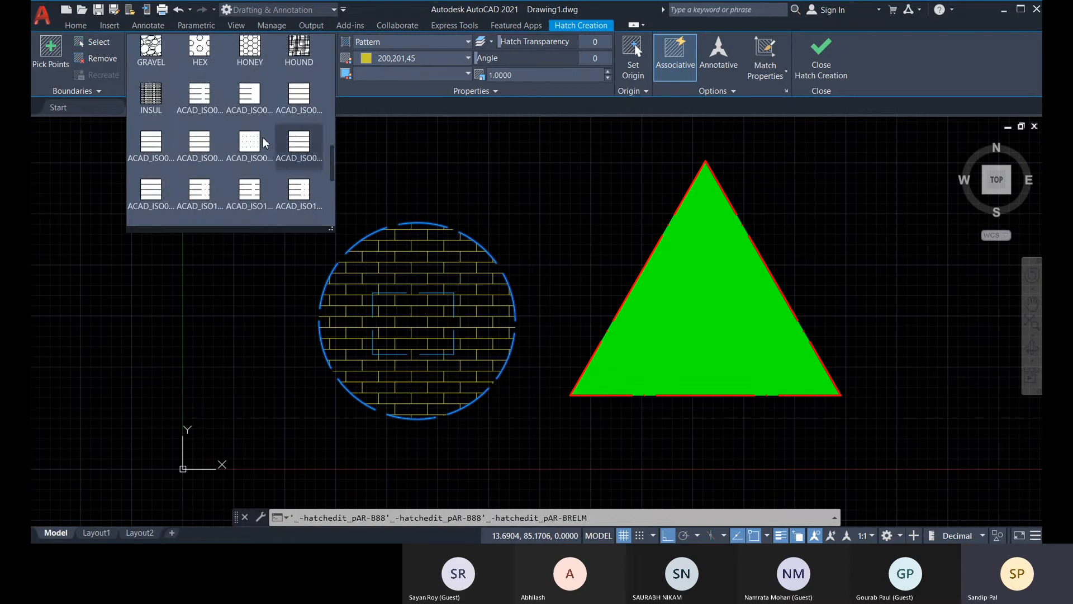
{"action": "left_click", "coordinate": [151, 98]}
{"action": "left_click", "coordinate": [247, 61]}
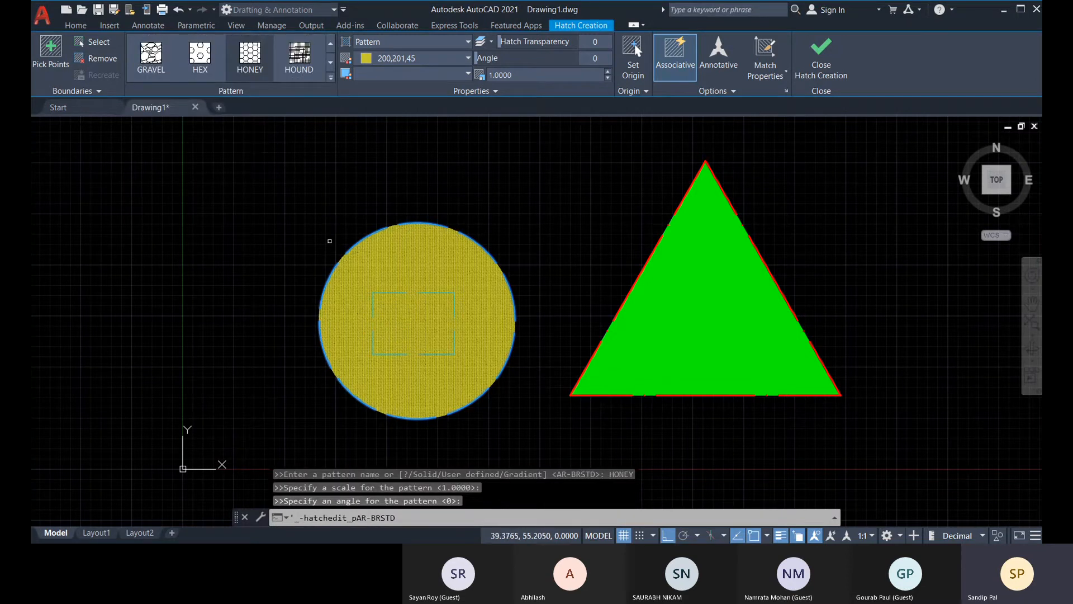
{"action": "left_click", "coordinate": [246, 72]}
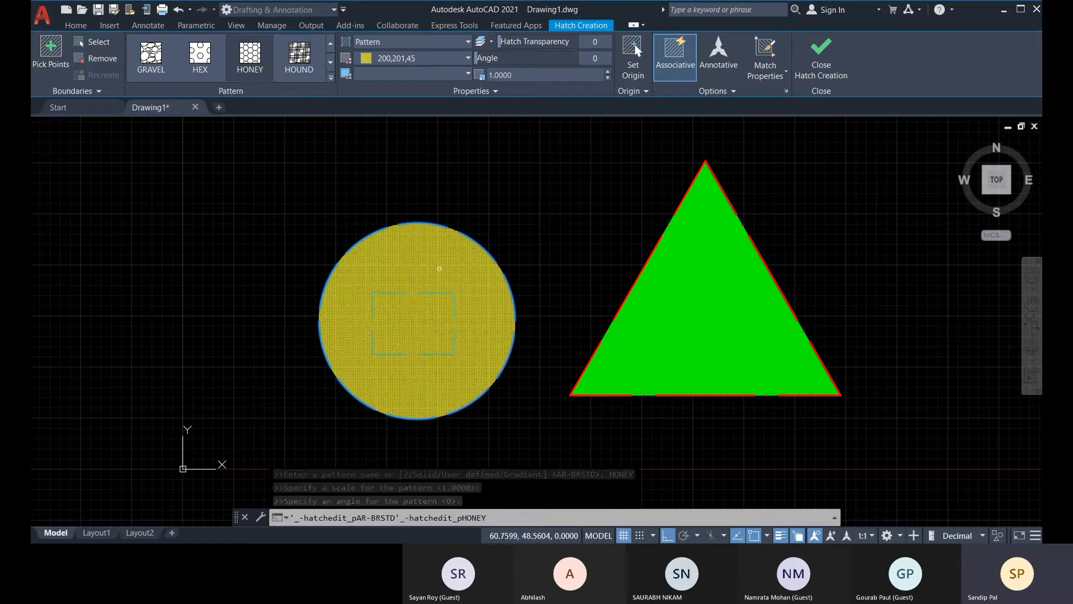
Inspect the circle's honeycomb hatch up close and set its pattern scale to 100.
{"action": "scroll", "coordinate": [394, 281], "scroll_direction": "up", "scroll_amount": 2}
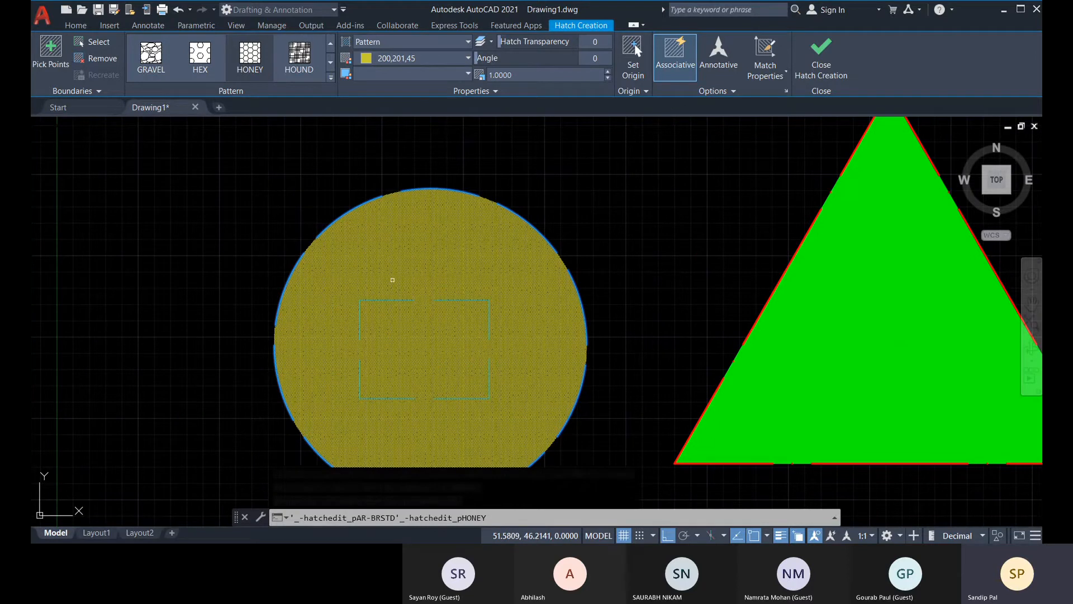
{"action": "scroll", "coordinate": [392, 280], "scroll_direction": "up", "scroll_amount": 4}
{"action": "scroll", "coordinate": [497, 301], "scroll_direction": "down", "scroll_amount": 2}
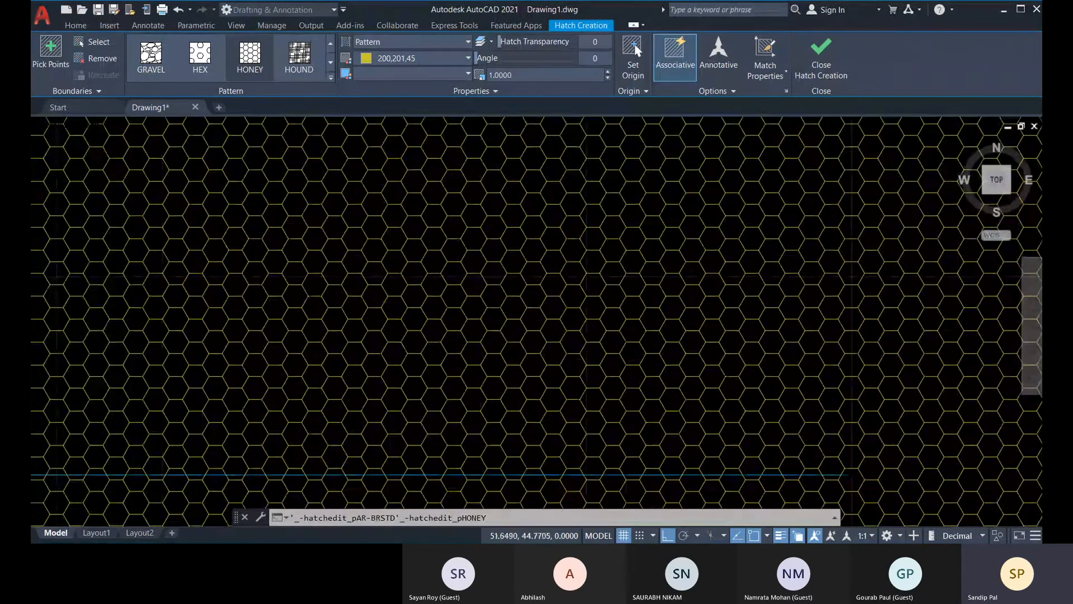
{"action": "scroll", "coordinate": [496, 302], "scroll_direction": "down", "scroll_amount": 5}
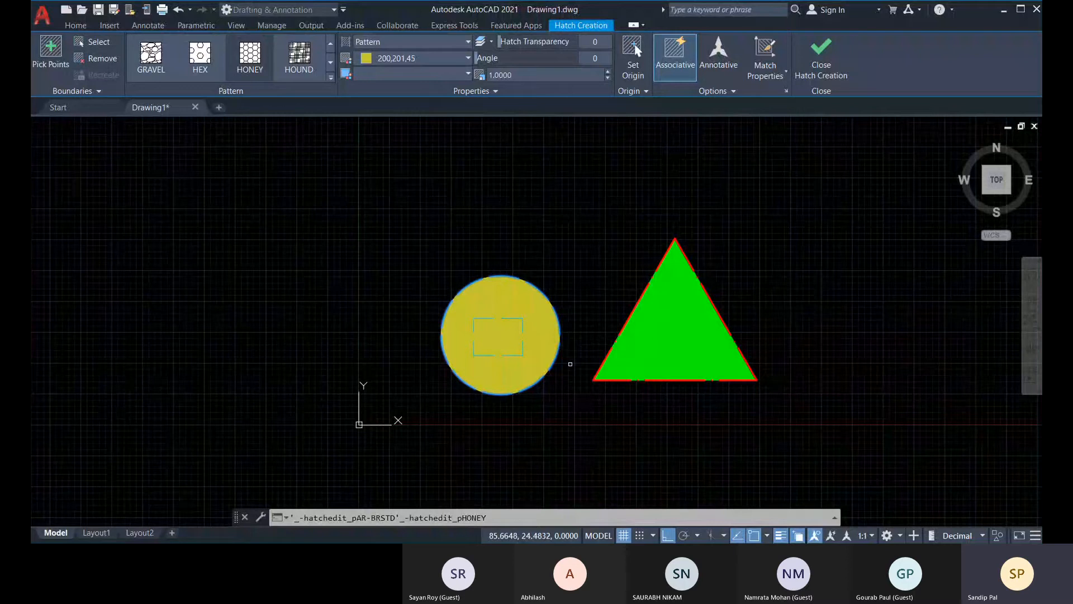
{"action": "left_click", "coordinate": [539, 76]}
{"action": "type", "text": "100"}
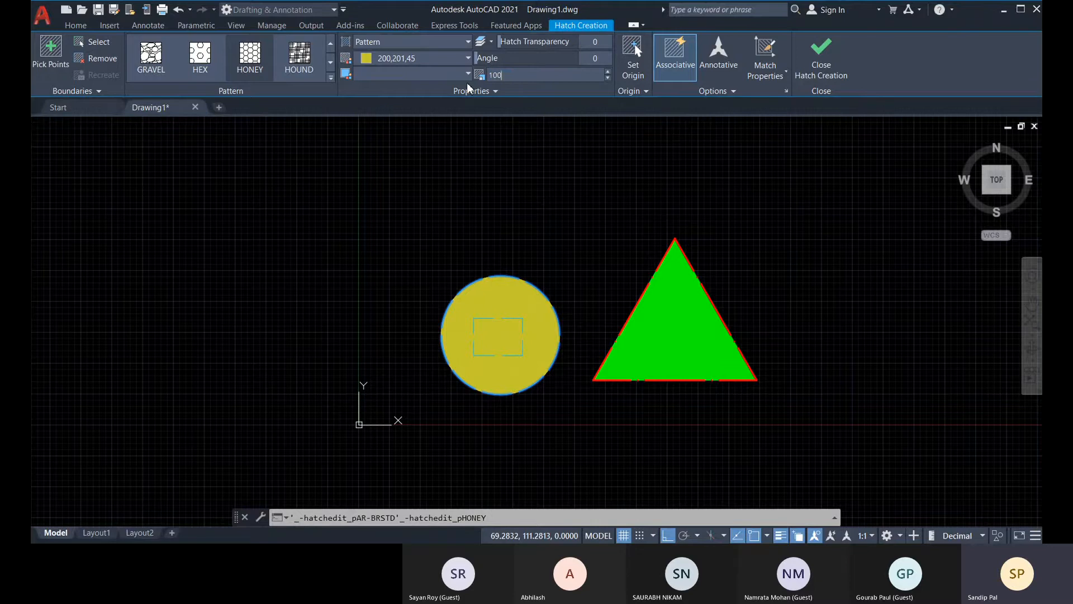
{"action": "key", "text": "Return"}
{"action": "scroll", "coordinate": [553, 356], "scroll_direction": "up", "scroll_amount": 2}
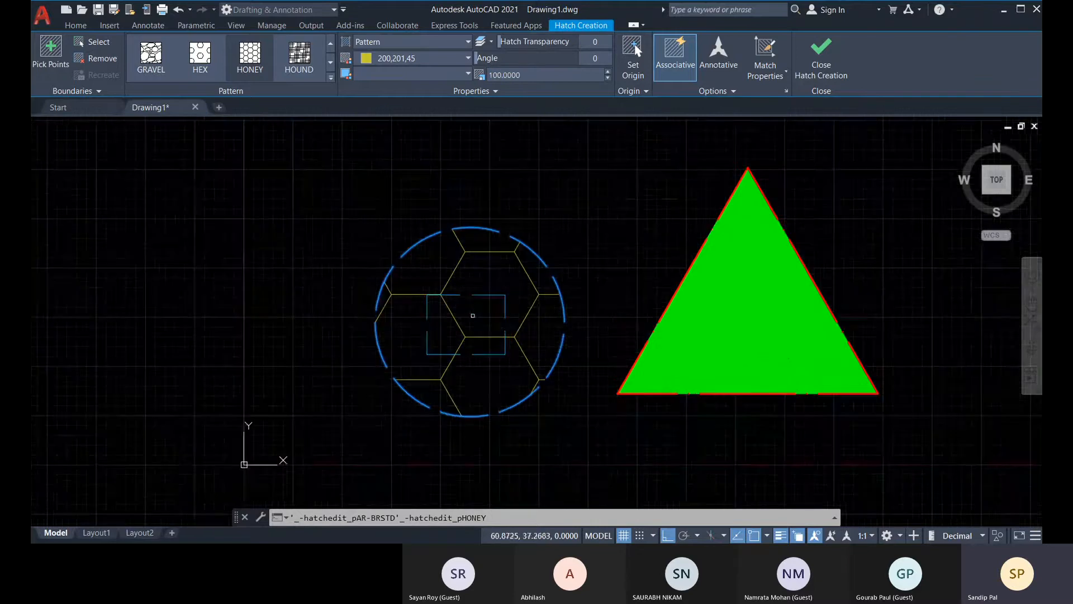
{"action": "scroll", "coordinate": [473, 316], "scroll_direction": "up", "scroll_amount": 2}
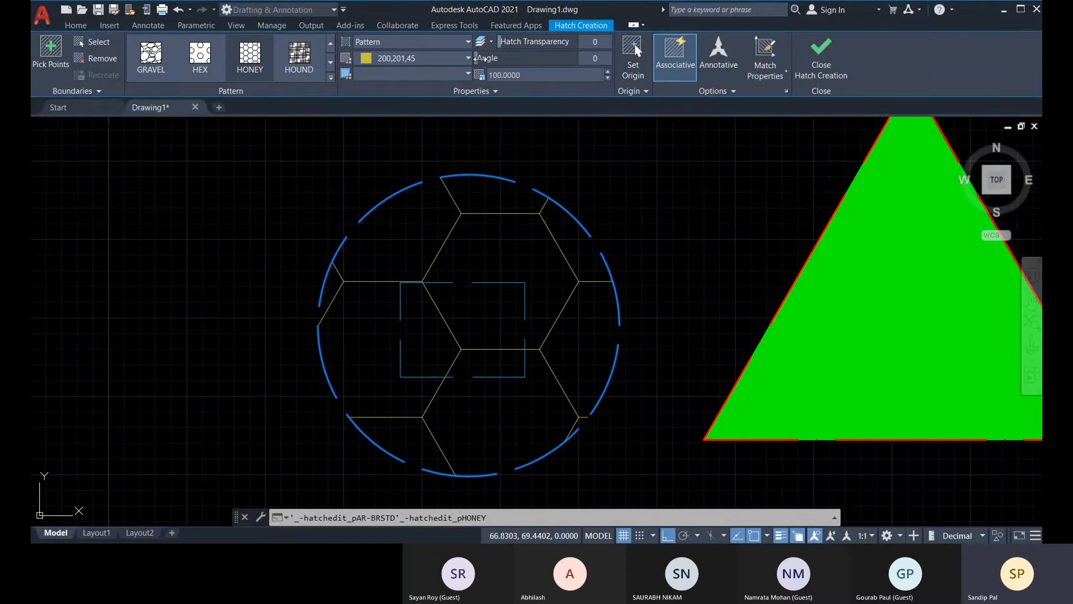
{"action": "mouse_move", "coordinate": [477, 58]}
{"action": "left_mouse_down"}
{"action": "mouse_move", "coordinate": [490, 58]}
{"action": "mouse_move", "coordinate": [480, 65]}
{"action": "left_mouse_up"}
{"action": "mouse_move", "coordinate": [498, 40]}
{"action": "left_mouse_down"}
{"action": "mouse_move", "coordinate": [648, 42]}
{"action": "mouse_move", "coordinate": [491, 43]}
{"action": "left_mouse_up"}
Match the circle's hatch to the properties of the triangle's green hatch.
{"action": "middle_click_drag", "start_coordinate": [860, 306], "coordinate": [793, 304]}
{"action": "left_click", "coordinate": [765, 75]}
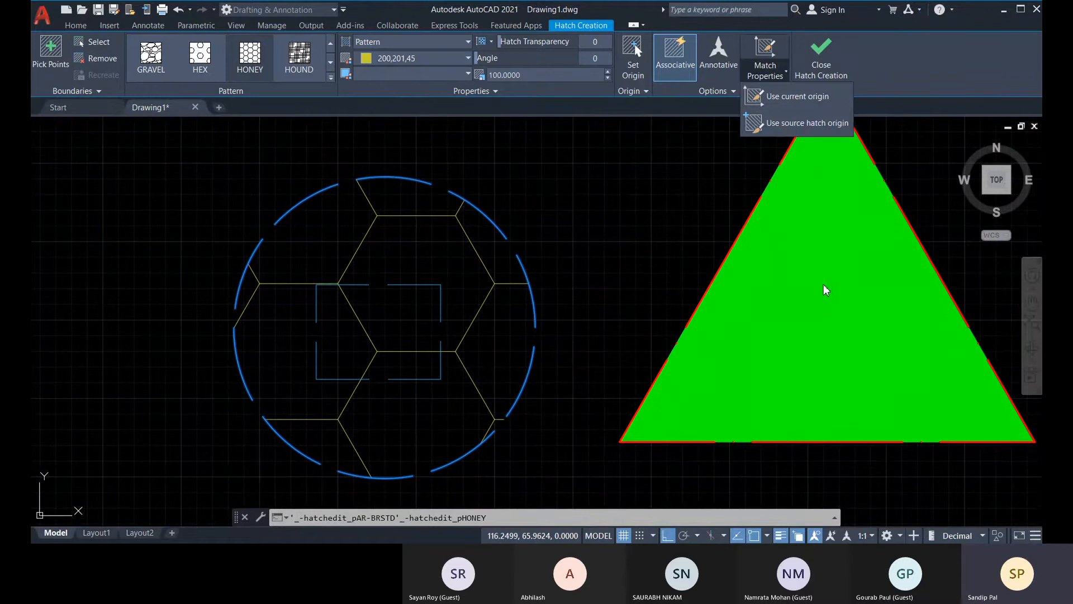
{"action": "left_click", "coordinate": [772, 44]}
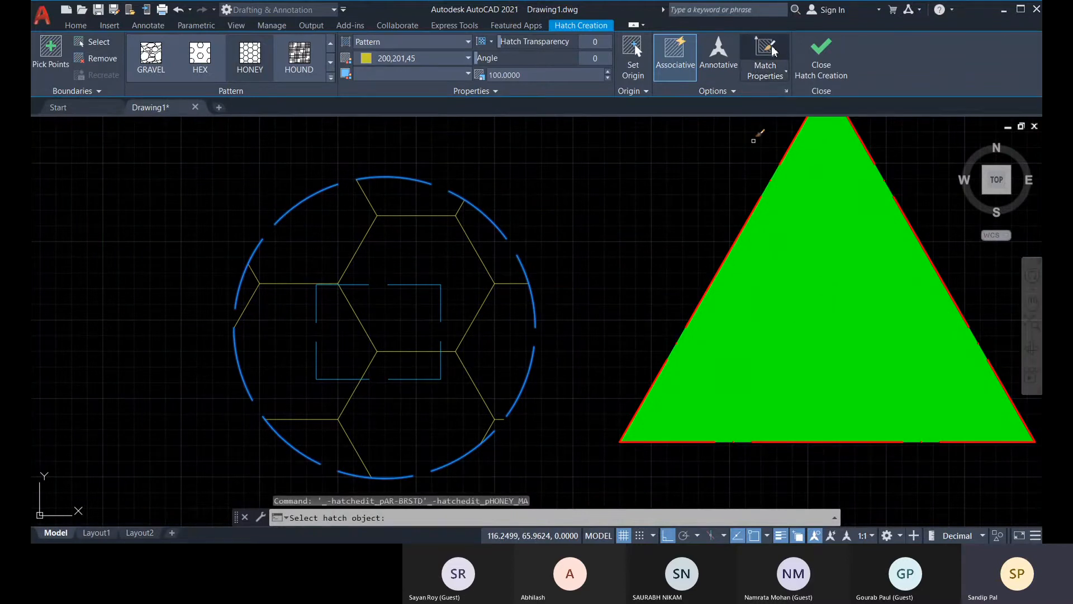
{"action": "left_click", "coordinate": [829, 326]}
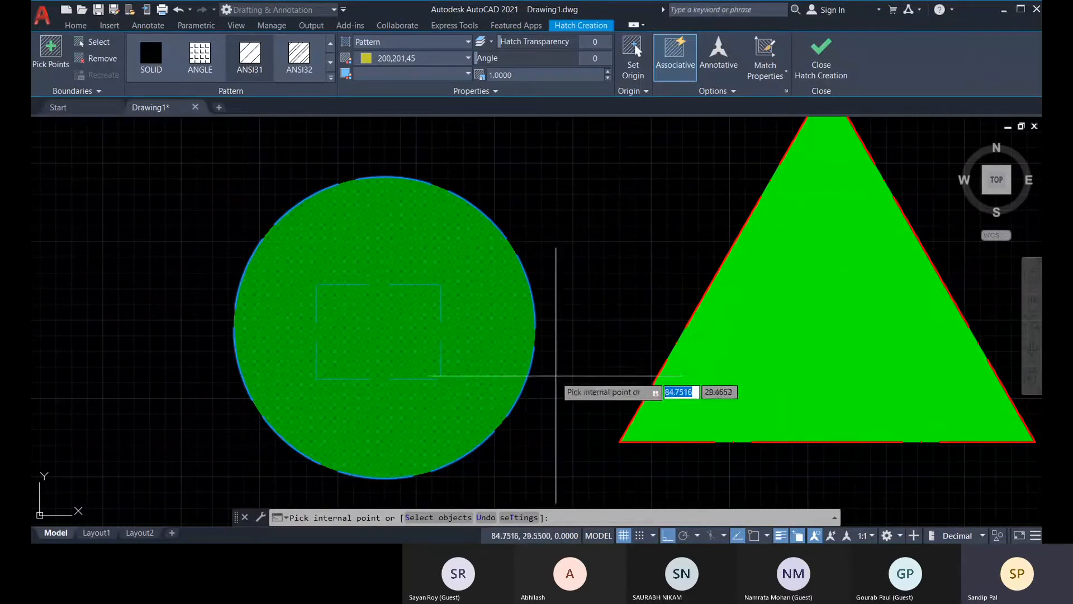
{"action": "key", "text": "ctrl+z"}
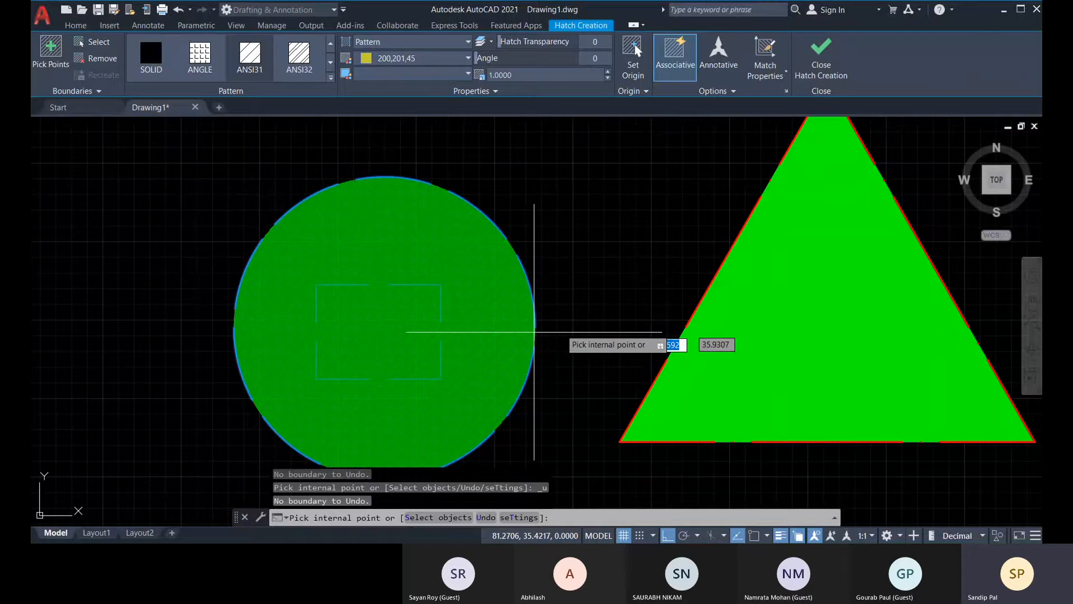
Look through the available hatch patterns for the circle, from SOLID through to the gradient fills and back.
{"action": "left_click", "coordinate": [331, 62]}
{"action": "left_click", "coordinate": [331, 62]}
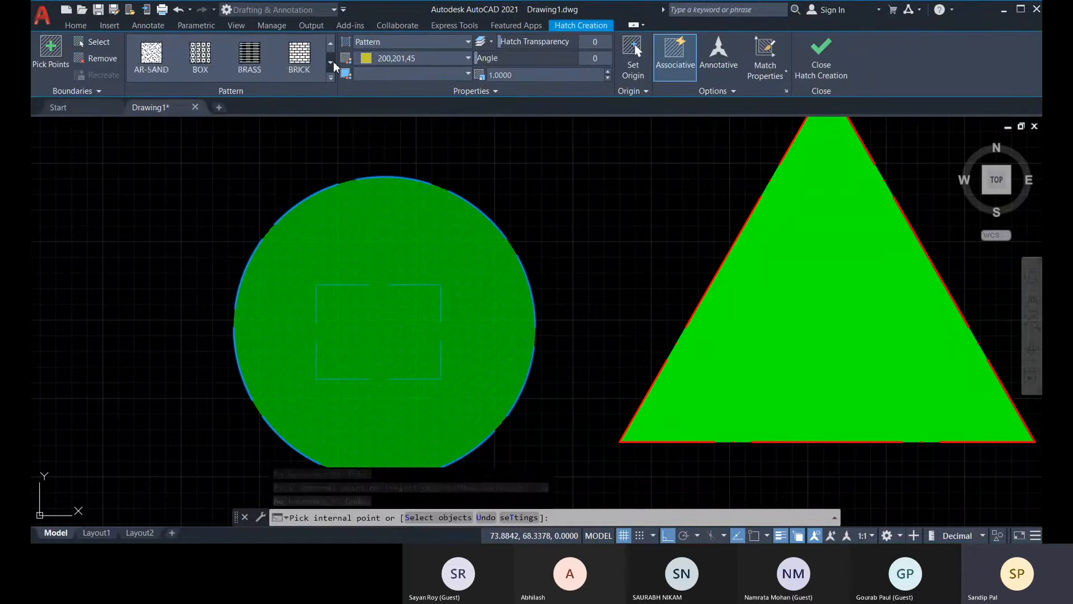
{"action": "left_click", "coordinate": [331, 62]}
{"action": "left_click", "coordinate": [331, 62]}
{"action": "left_click", "coordinate": [331, 62]}
{"action": "left_click", "coordinate": [331, 62]}
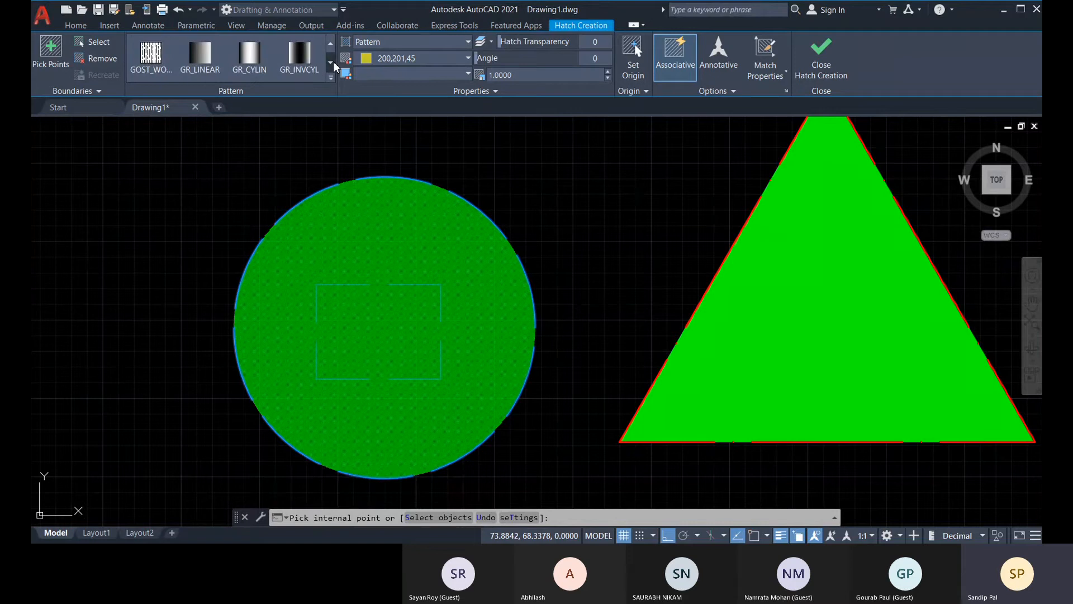
{"action": "left_click", "coordinate": [331, 62]}
{"action": "left_click", "coordinate": [331, 44]}
{"action": "left_click", "coordinate": [331, 43]}
{"action": "left_click", "coordinate": [333, 45]}
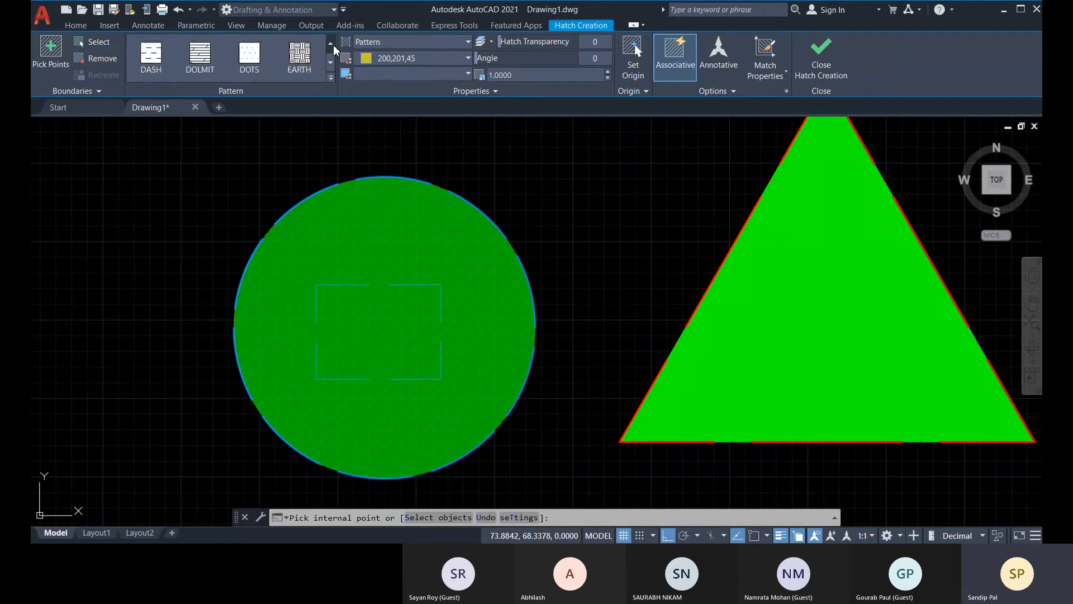
{"action": "left_click", "coordinate": [333, 44]}
{"action": "left_click", "coordinate": [334, 45]}
{"action": "left_click", "coordinate": [333, 45]}
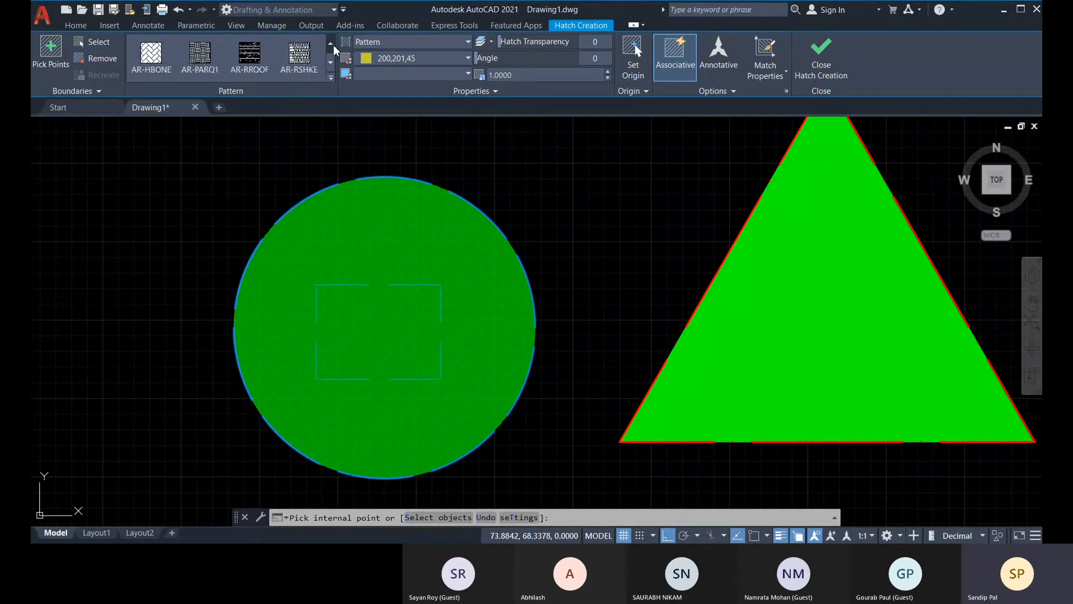
{"action": "left_click", "coordinate": [333, 45]}
{"action": "left_click", "coordinate": [333, 45]}
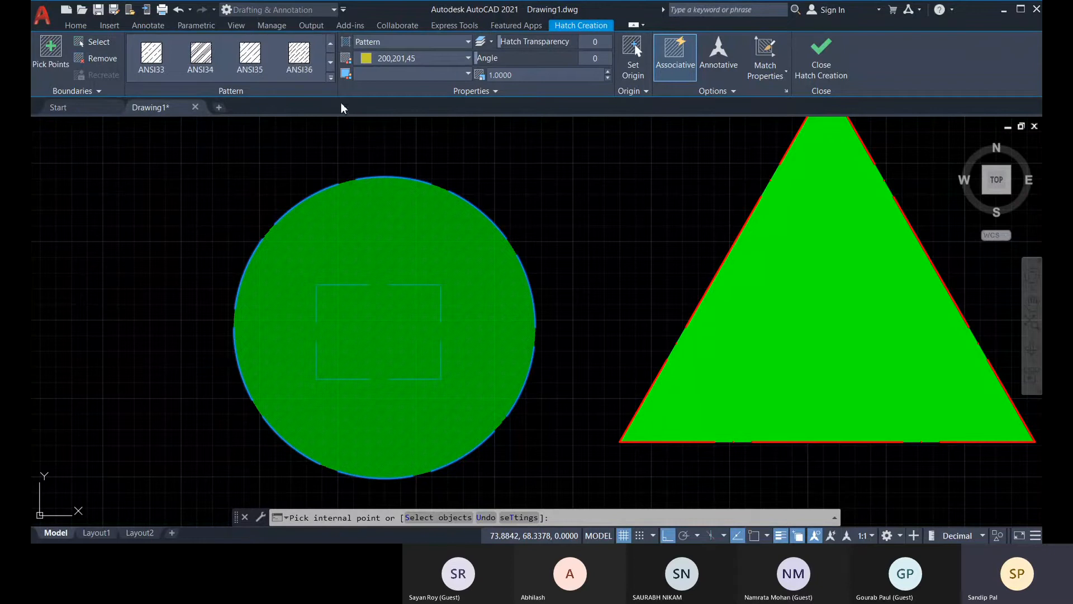
Preview patterns from the full hatch pattern list on the circle and choose the HONEY pattern.
{"action": "left_click", "coordinate": [331, 77]}
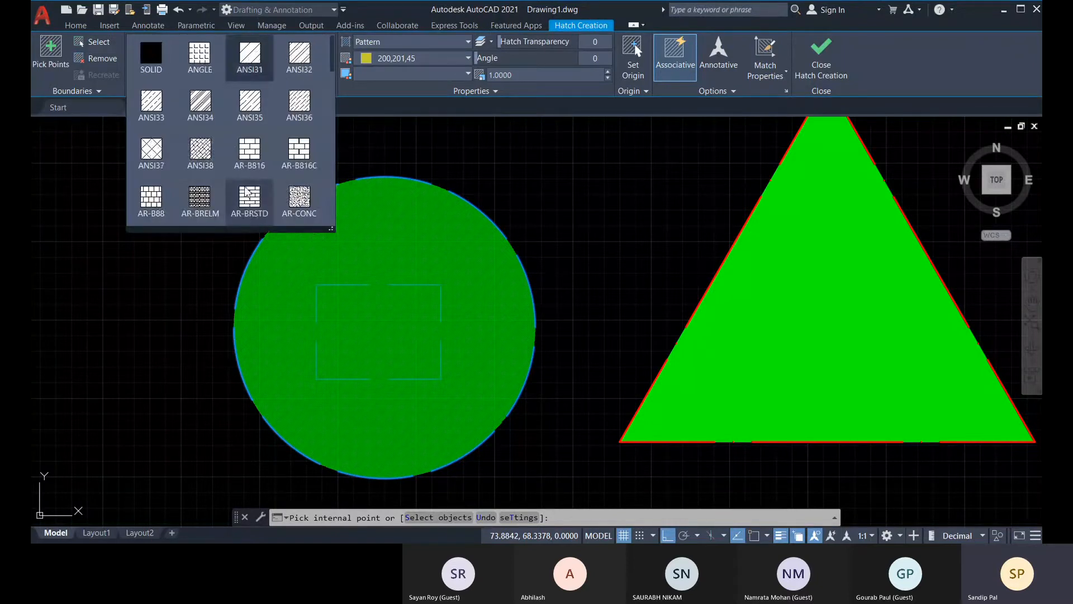
{"action": "scroll", "coordinate": [249, 178], "scroll_direction": "down", "scroll_amount": 3}
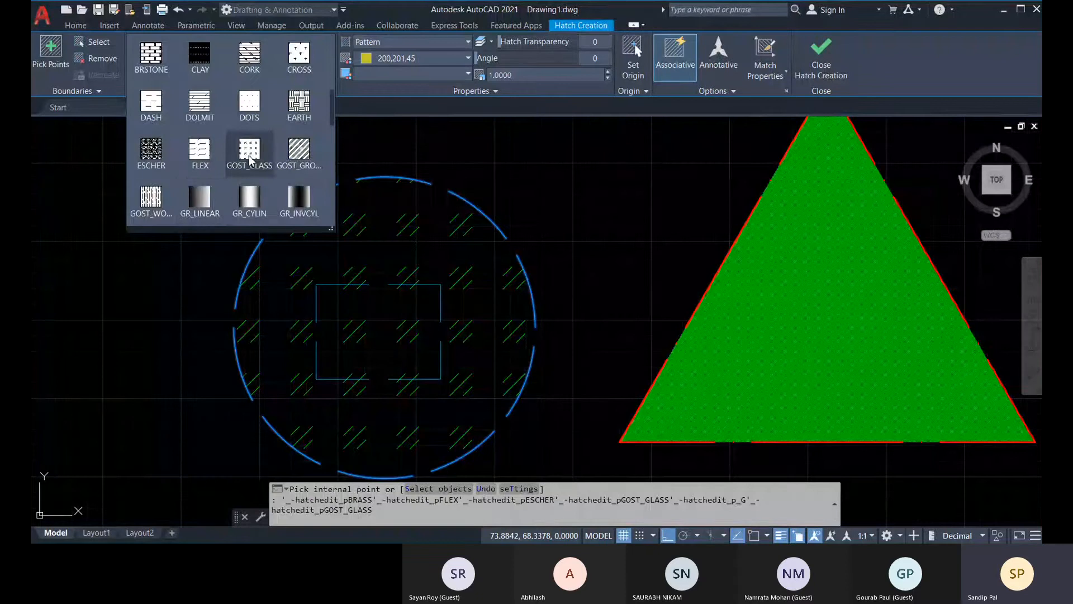
{"action": "scroll", "coordinate": [212, 148], "scroll_direction": "down", "scroll_amount": 2}
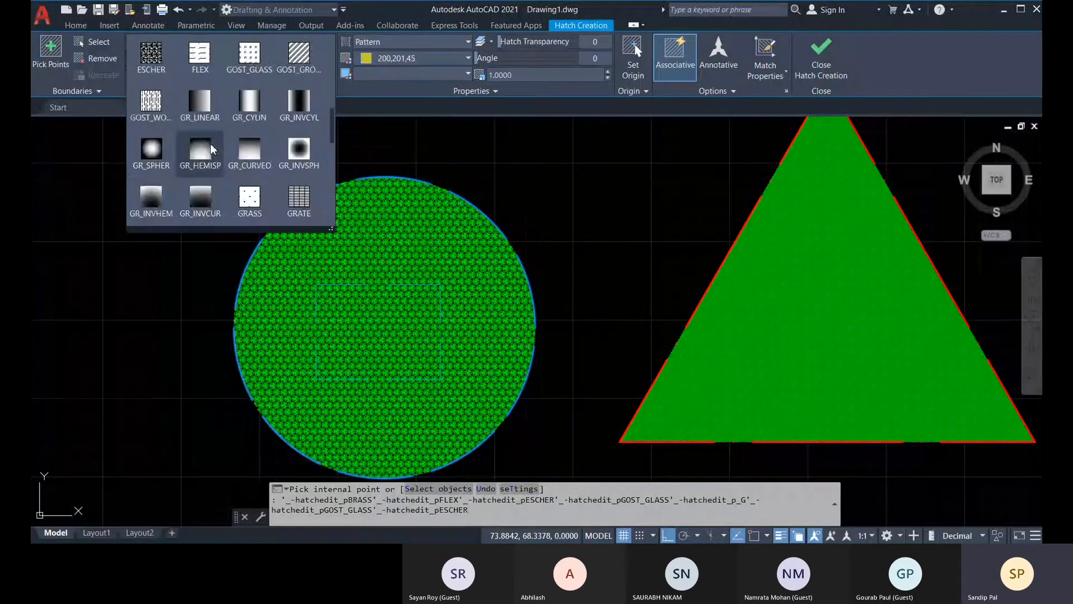
{"action": "scroll", "coordinate": [219, 131], "scroll_direction": "up", "scroll_amount": 3}
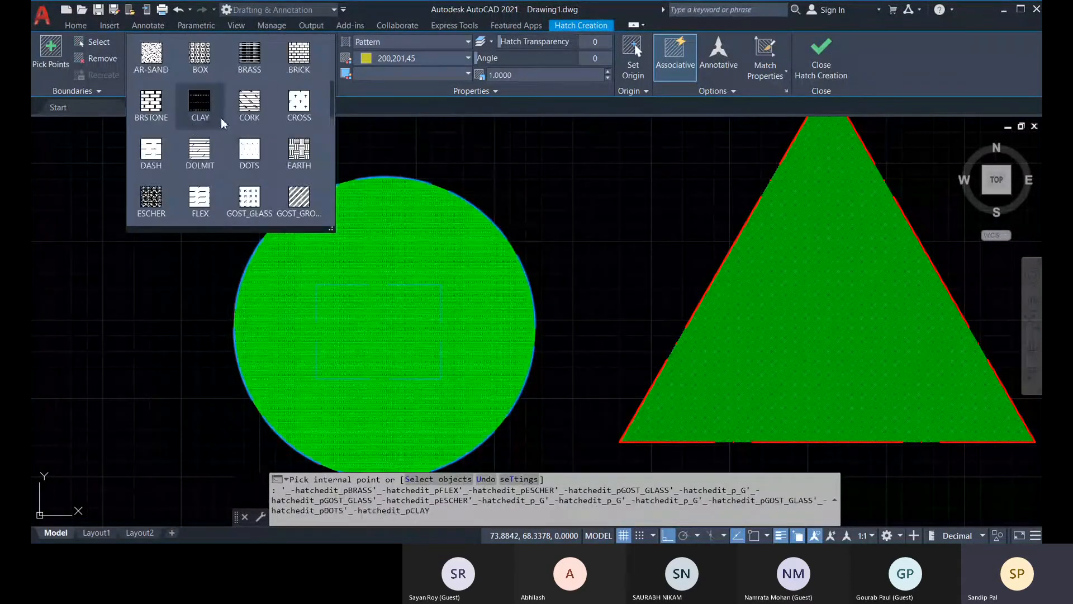
{"action": "scroll", "coordinate": [223, 122], "scroll_direction": "up", "scroll_amount": 1}
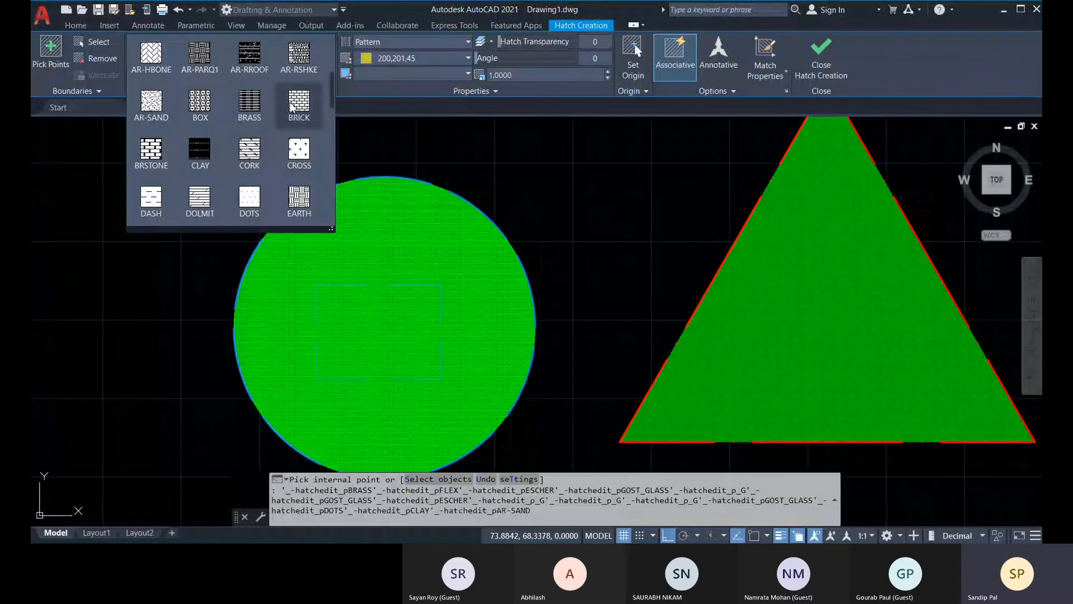
{"action": "scroll", "coordinate": [246, 157], "scroll_direction": "up", "scroll_amount": 3}
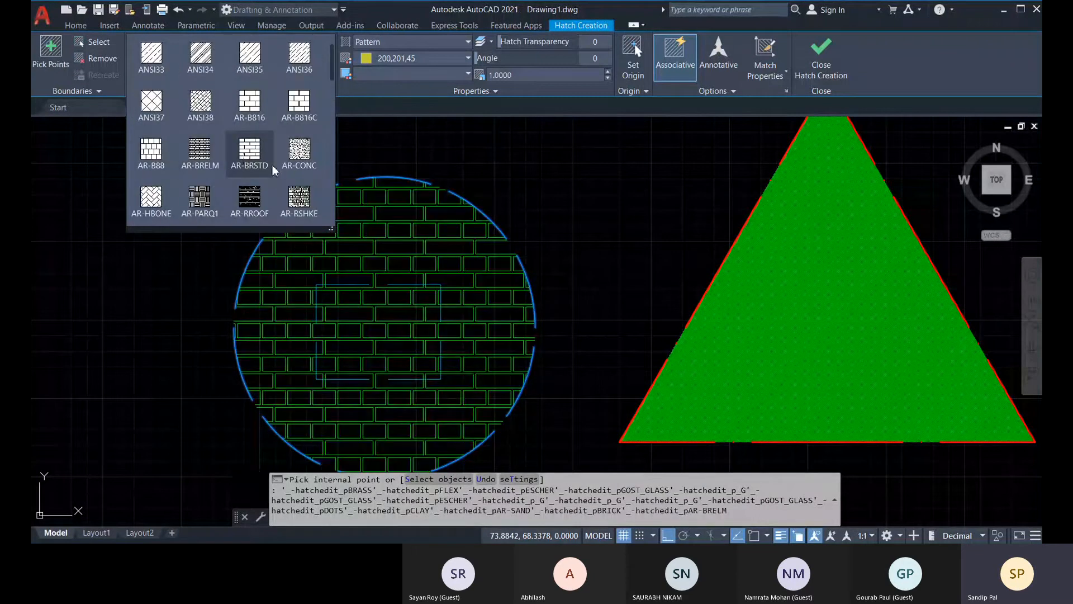
{"action": "scroll", "coordinate": [212, 207], "scroll_direction": "down", "scroll_amount": 2}
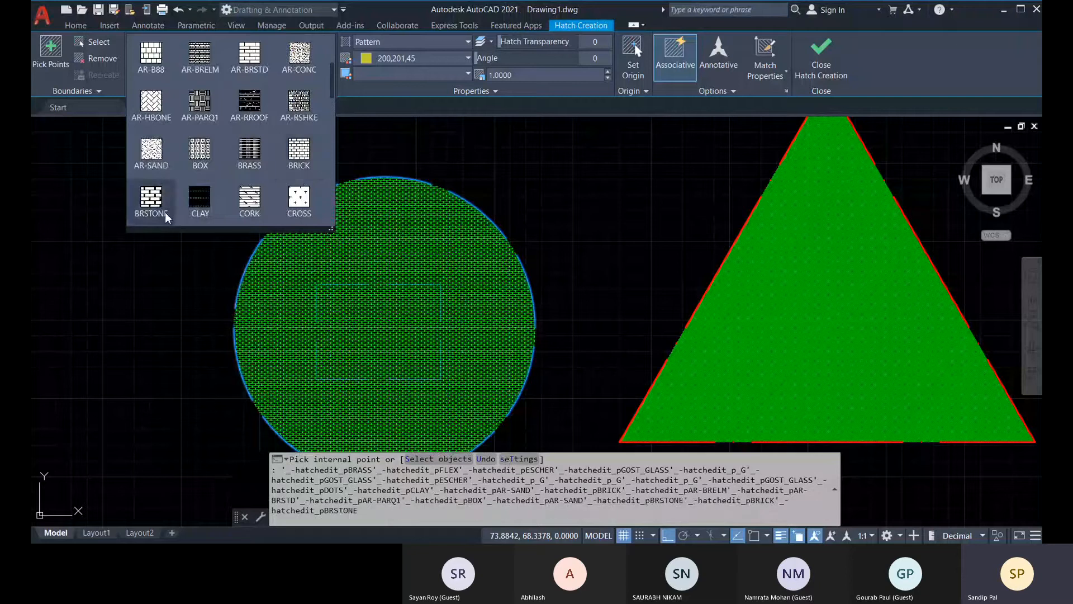
{"action": "scroll", "coordinate": [167, 218], "scroll_direction": "down", "scroll_amount": 3}
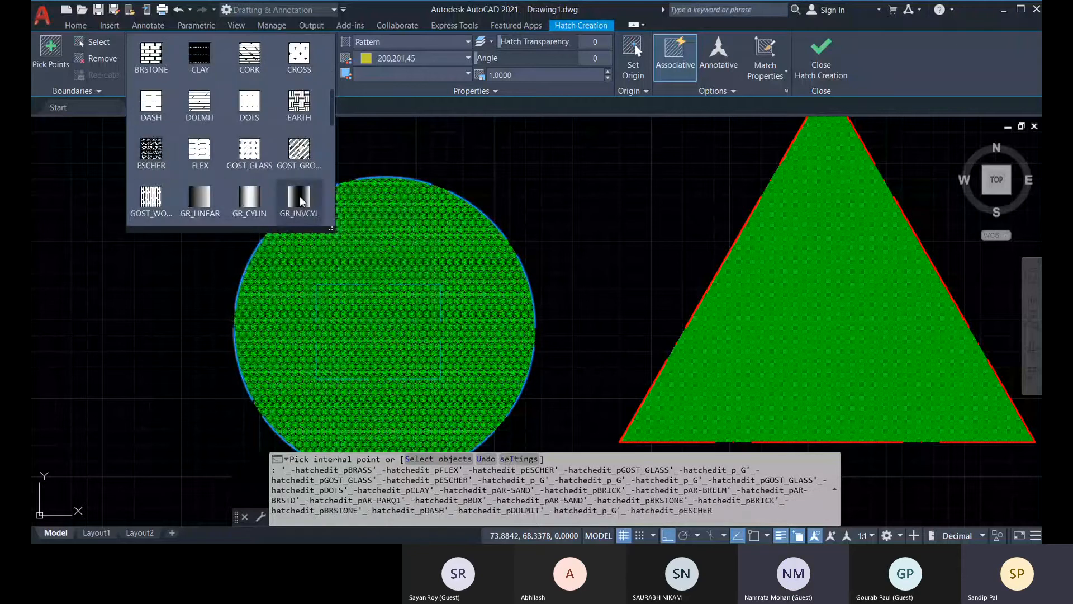
{"action": "scroll", "coordinate": [193, 208], "scroll_direction": "down", "scroll_amount": 3}
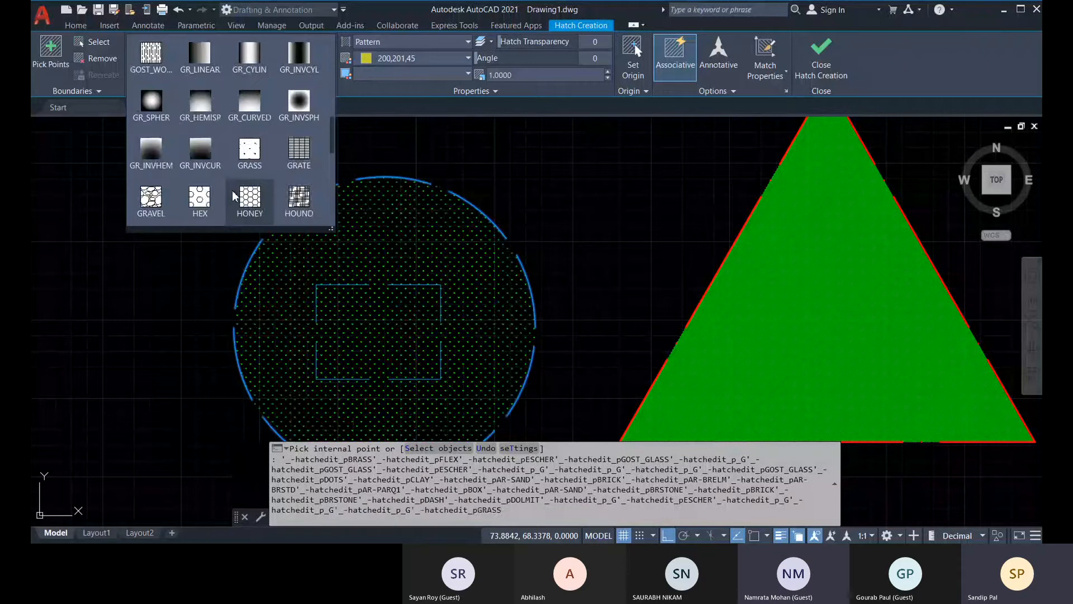
{"action": "left_click", "coordinate": [256, 198]}
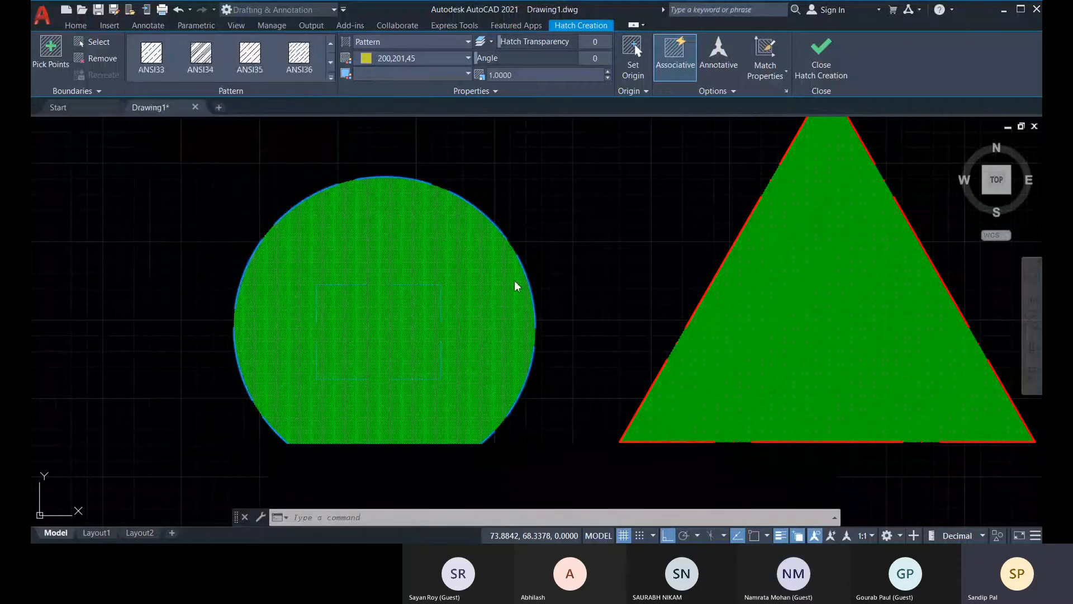
Set the circle's honeycomb hatch scale to 50 and finish the hatch.
{"action": "middle_click_drag", "start_coordinate": [595, 286], "coordinate": [626, 280]}
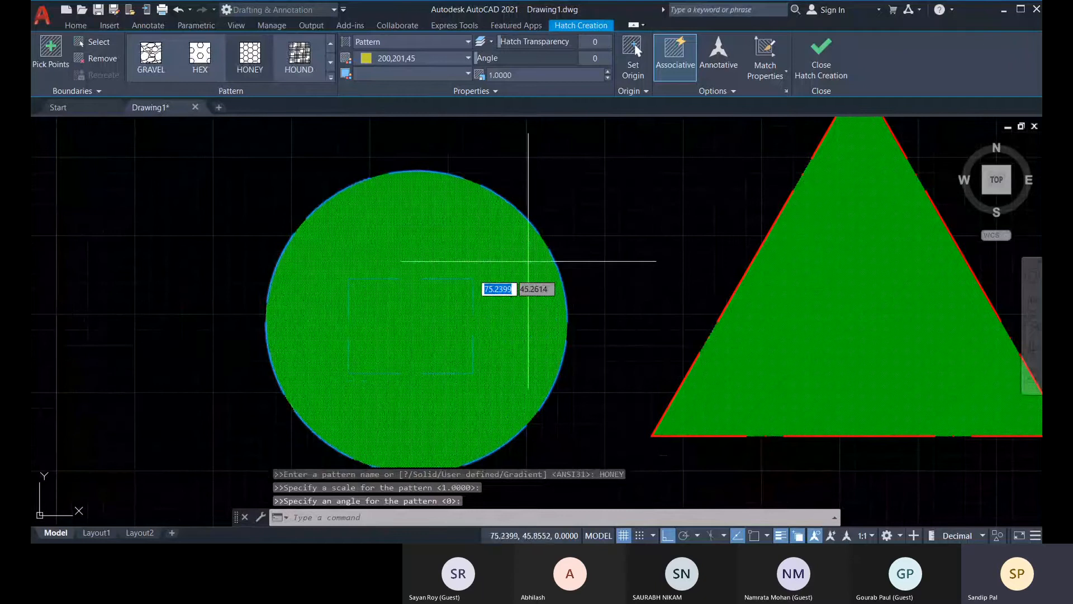
{"action": "left_click", "coordinate": [490, 75]}
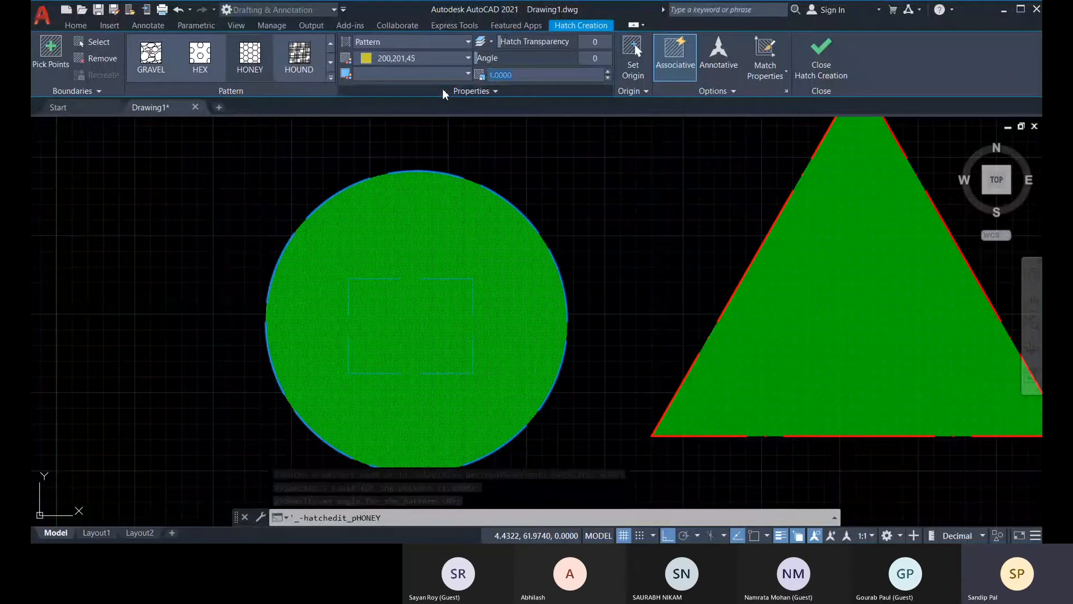
{"action": "type", "text": "50"}
{"action": "key", "text": "Return"}
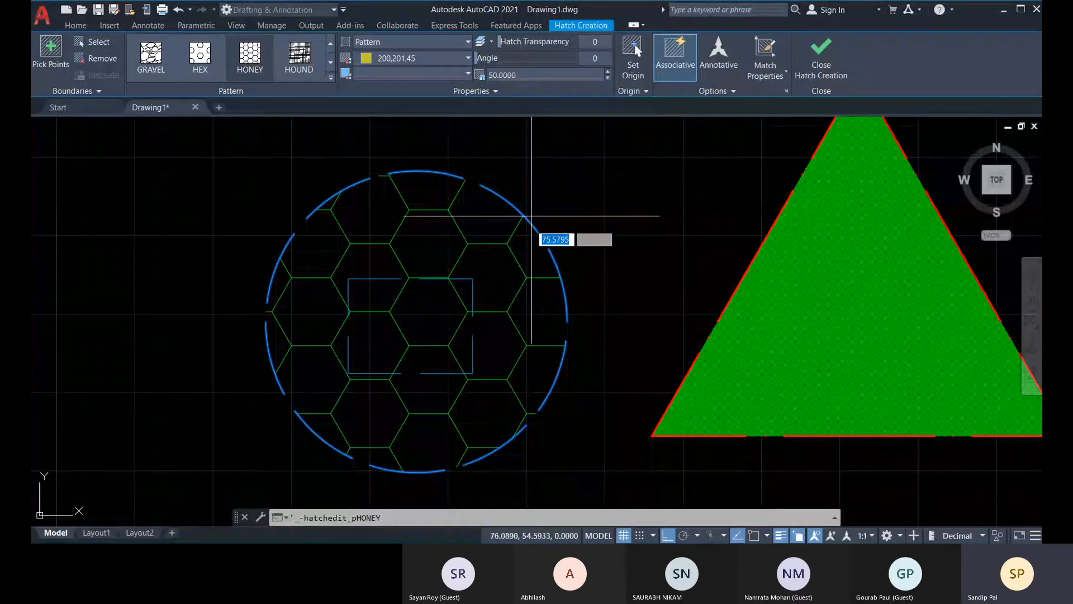
{"action": "left_click", "coordinate": [828, 70]}
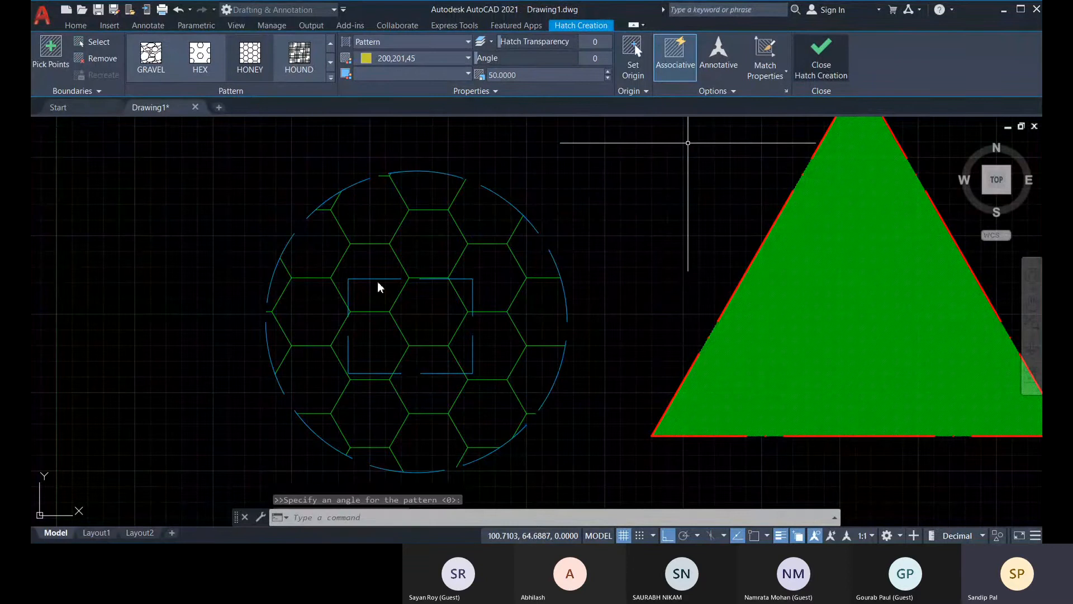
Delete the small blue rectangle inside the circle.
{"action": "left_click", "coordinate": [475, 354]}
{"action": "key", "text": "Delete"}
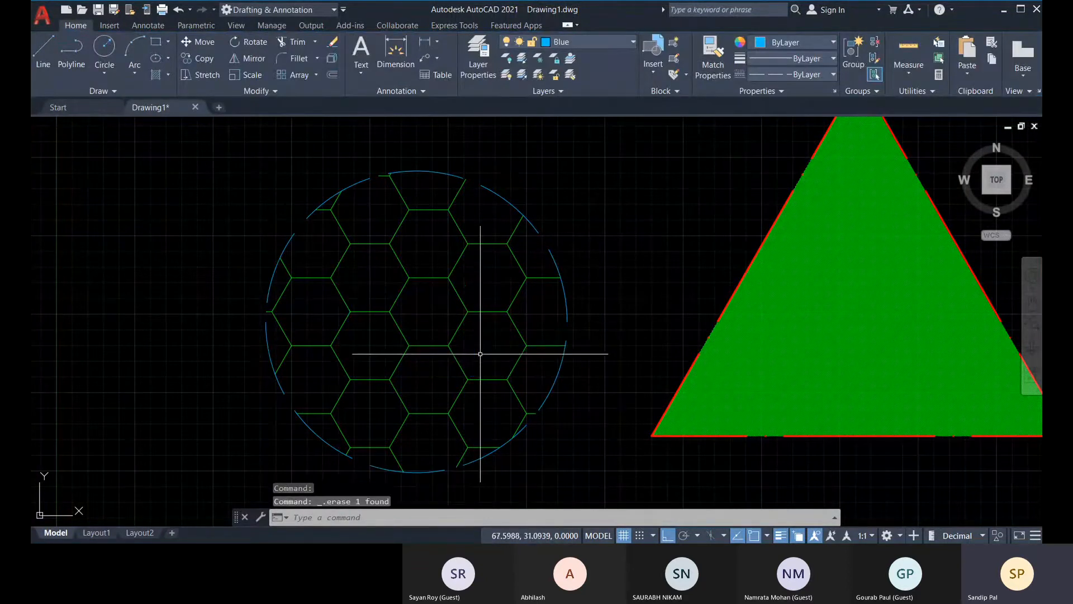
{"action": "scroll", "coordinate": [480, 354], "scroll_direction": "down", "scroll_amount": 5}
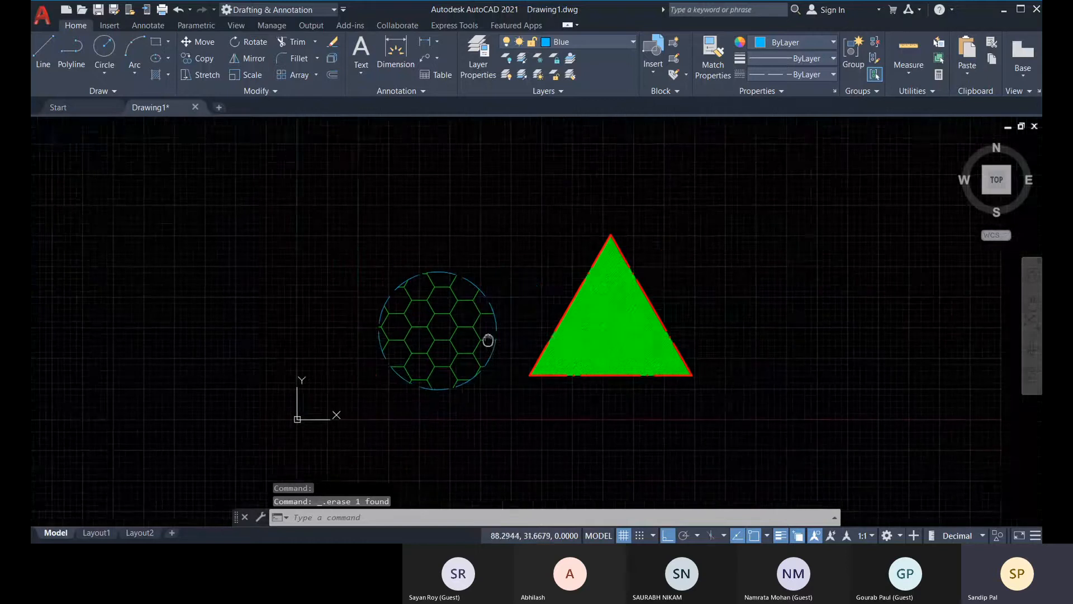
Open the Layer Properties Manager, try docking it beside the drawing area, and float it again.
{"action": "left_click", "coordinate": [487, 66]}
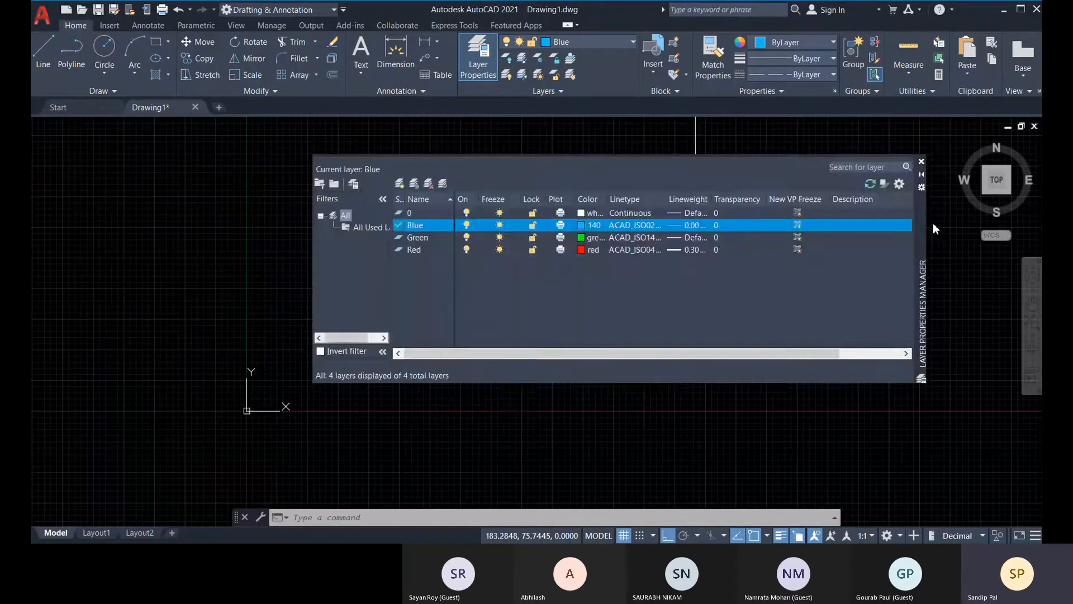
{"action": "left_click_drag", "start_coordinate": [695, 225], "coordinate": [953, 146]}
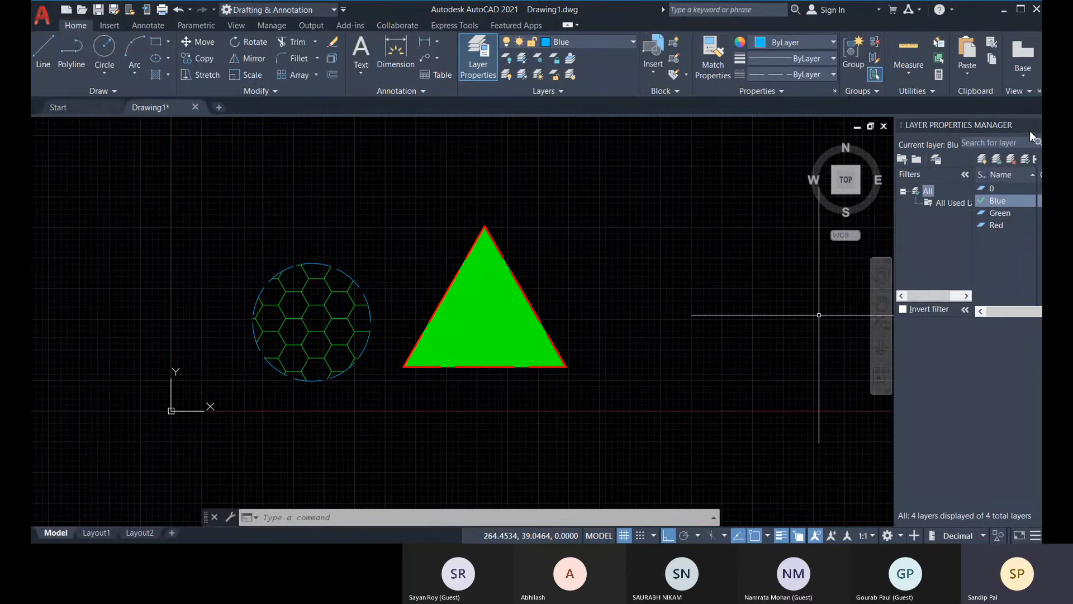
{"action": "left_click_drag", "start_coordinate": [972, 126], "coordinate": [812, 175]}
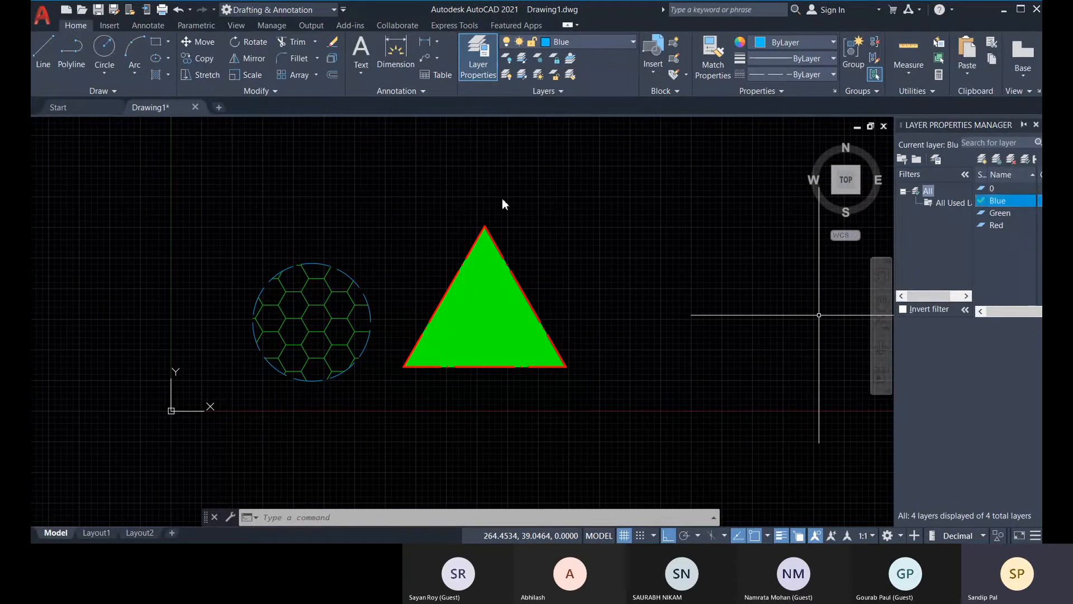
{"action": "left_click_drag", "start_coordinate": [390, 187], "coordinate": [464, 219]}
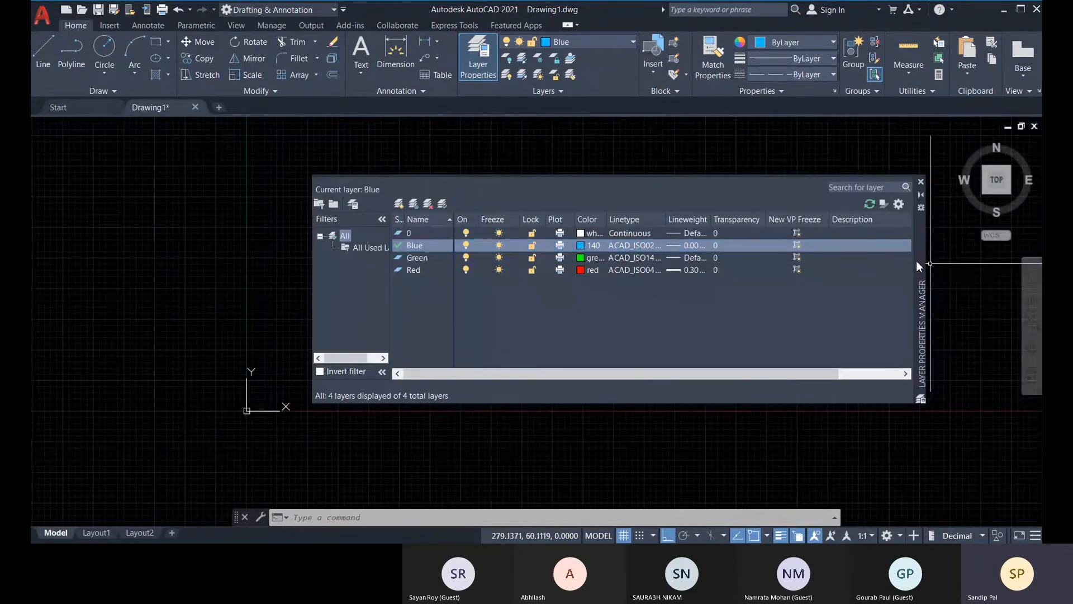
Move the floating Layer Properties Manager around the drawing area to the circle's side and collapse it with auto-hide.
{"action": "left_click_drag", "start_coordinate": [923, 259], "coordinate": [692, 254]}
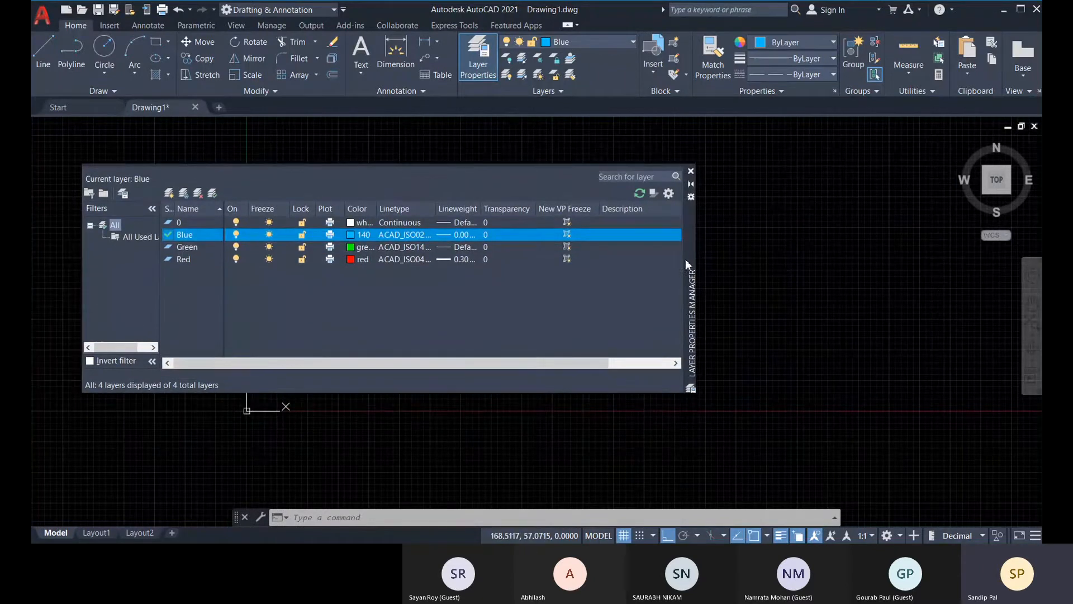
{"action": "left_click_drag", "start_coordinate": [691, 259], "coordinate": [1032, 256]}
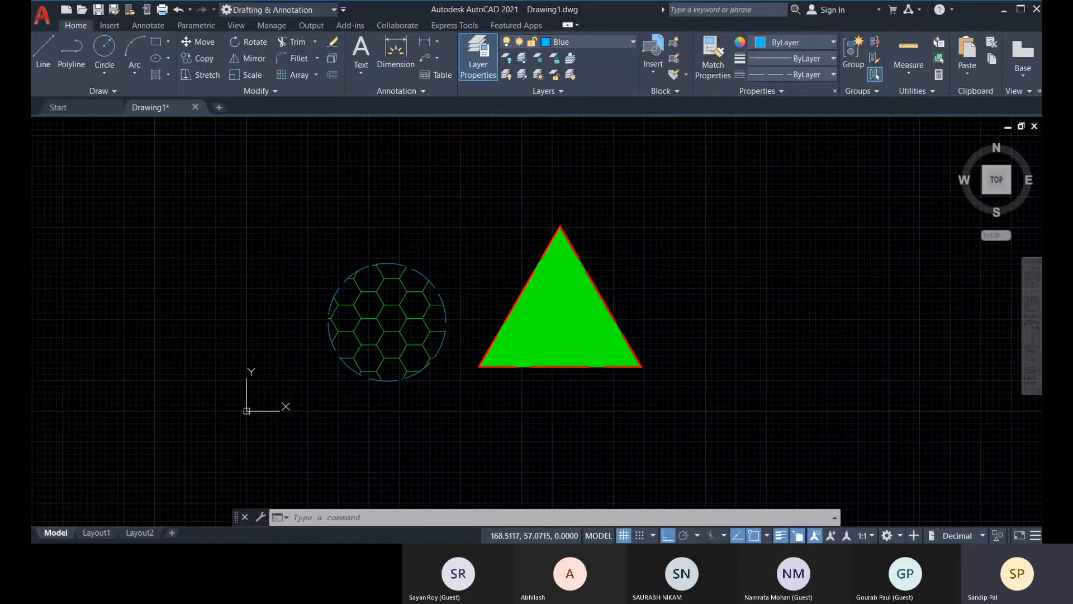
{"action": "left_click_drag", "start_coordinate": [136, 285], "coordinate": [59, 257]}
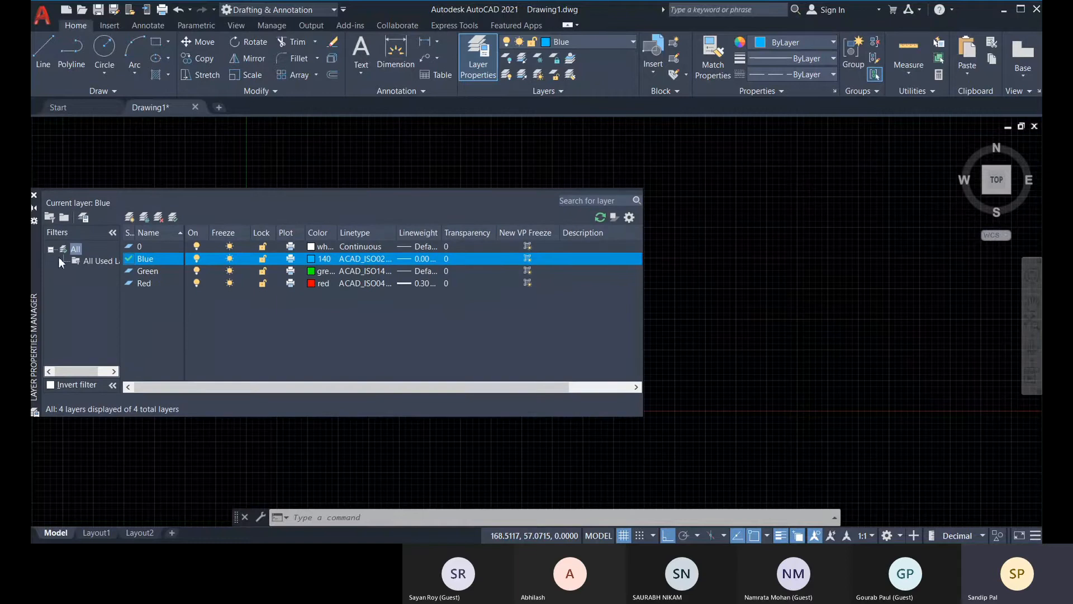
{"action": "left_click", "coordinate": [35, 209]}
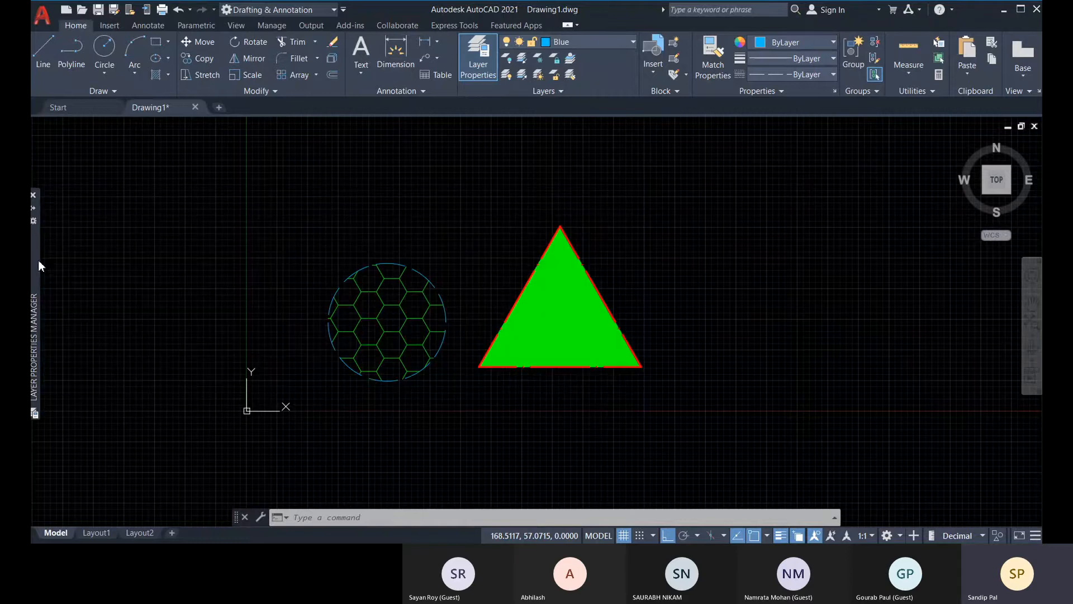
{"action": "left_click_drag", "start_coordinate": [33, 269], "coordinate": [85, 258]}
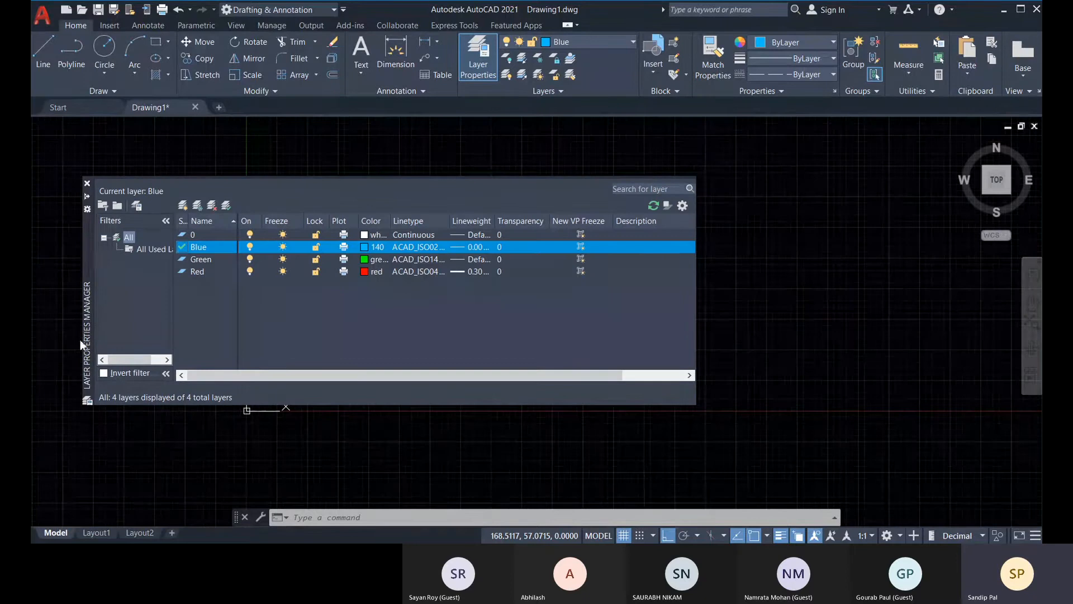
{"action": "left_click", "coordinate": [87, 197]}
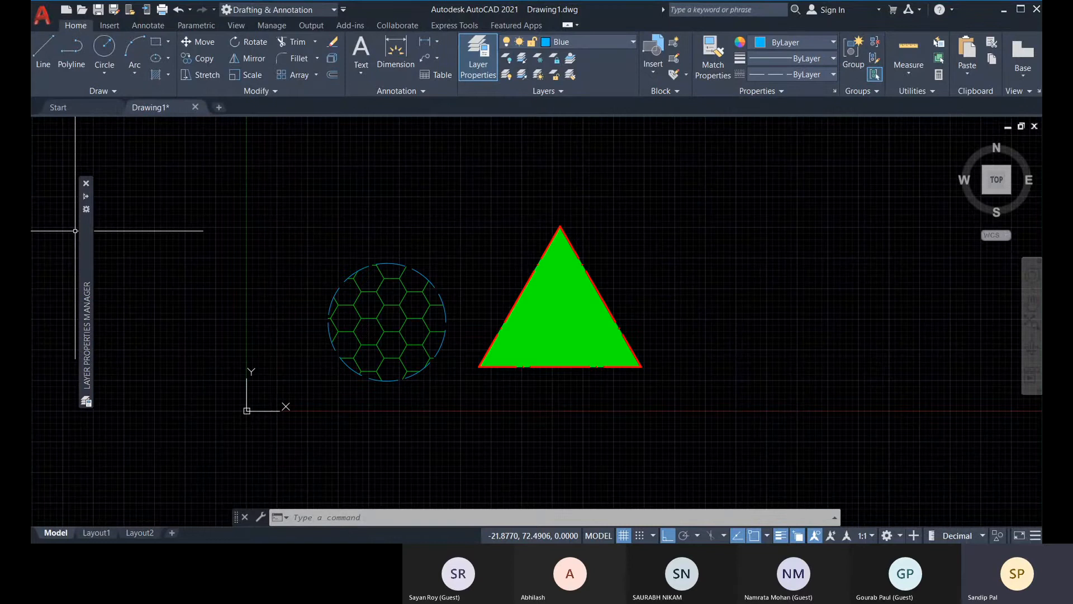
Dock the Layer Properties Manager on the triangle's side of the drawing area and widen it to show more layer columns.
{"action": "mouse_move", "coordinate": [86, 231]}
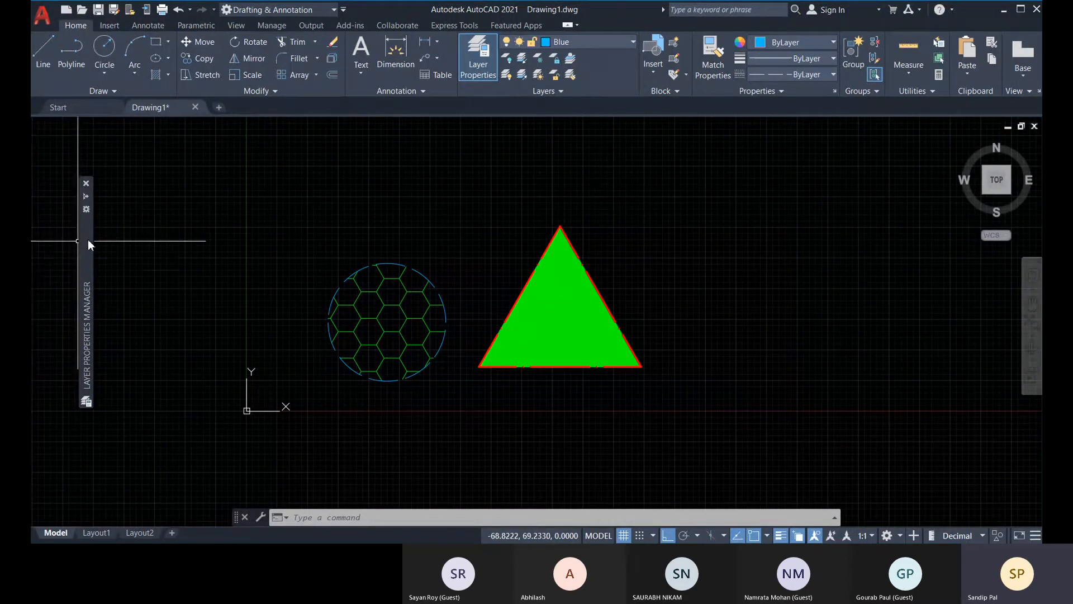
{"action": "left_click_drag", "start_coordinate": [90, 235], "coordinate": [1021, 190]}
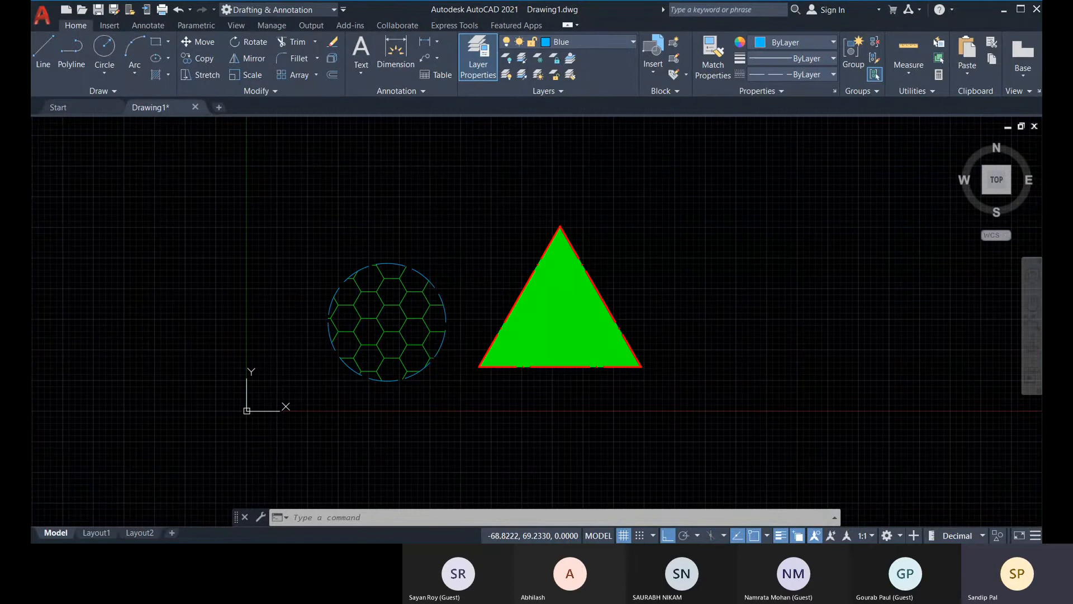
{"action": "left_click", "coordinate": [1015, 10]}
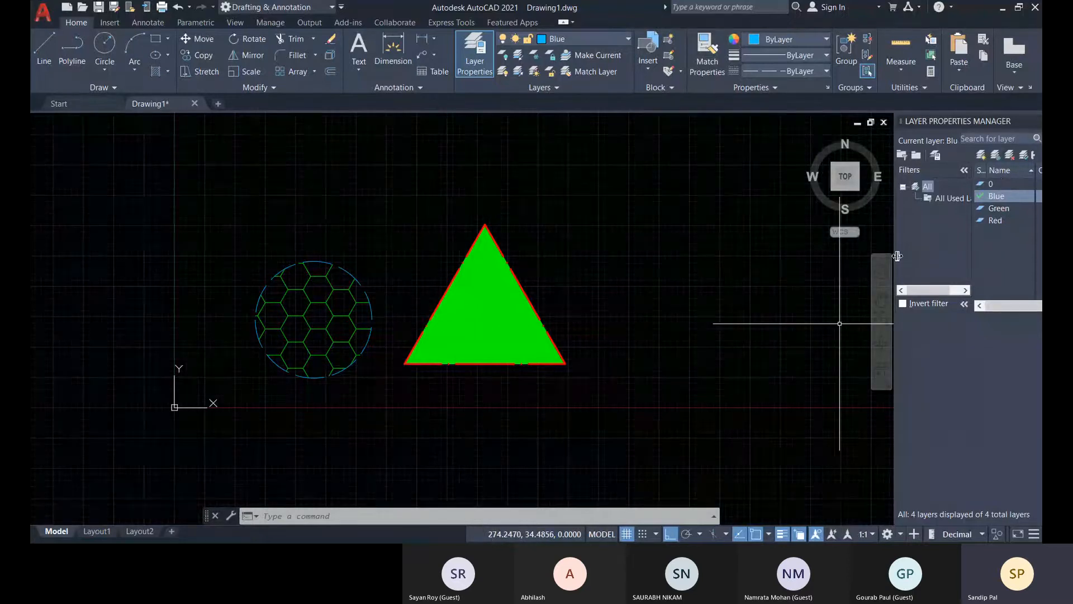
{"action": "left_click_drag", "start_coordinate": [896, 255], "coordinate": [765, 272]}
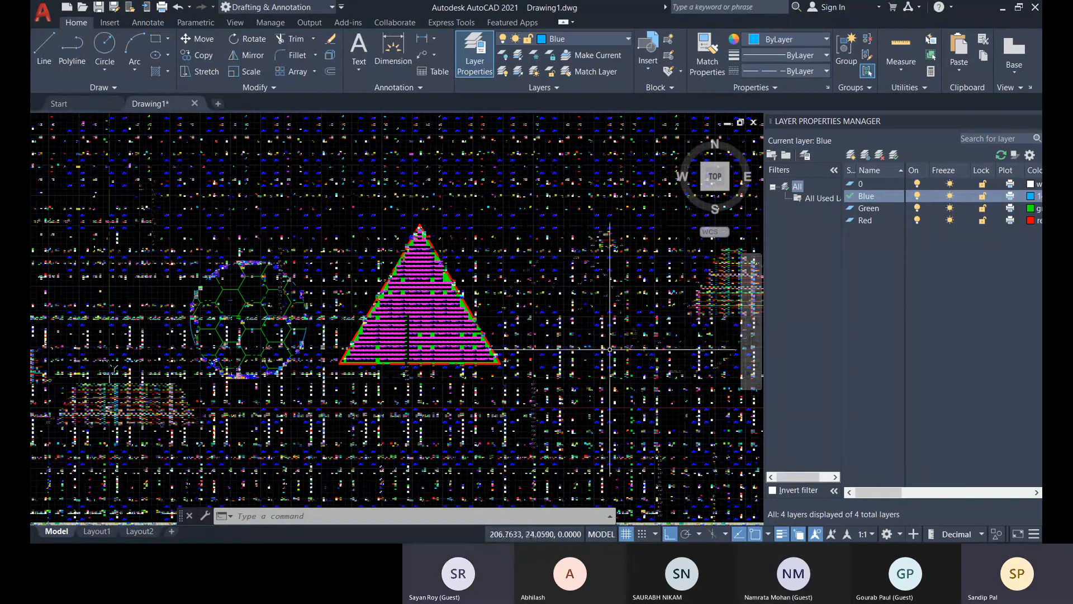
Turn off the current Blue layer and confirm turning the current layer off.
{"action": "scroll", "coordinate": [503, 314], "scroll_direction": "up", "scroll_amount": 2}
{"action": "scroll", "coordinate": [502, 313], "scroll_direction": "down", "scroll_amount": 2}
{"action": "middle_click_drag", "start_coordinate": [239, 339], "coordinate": [369, 341]}
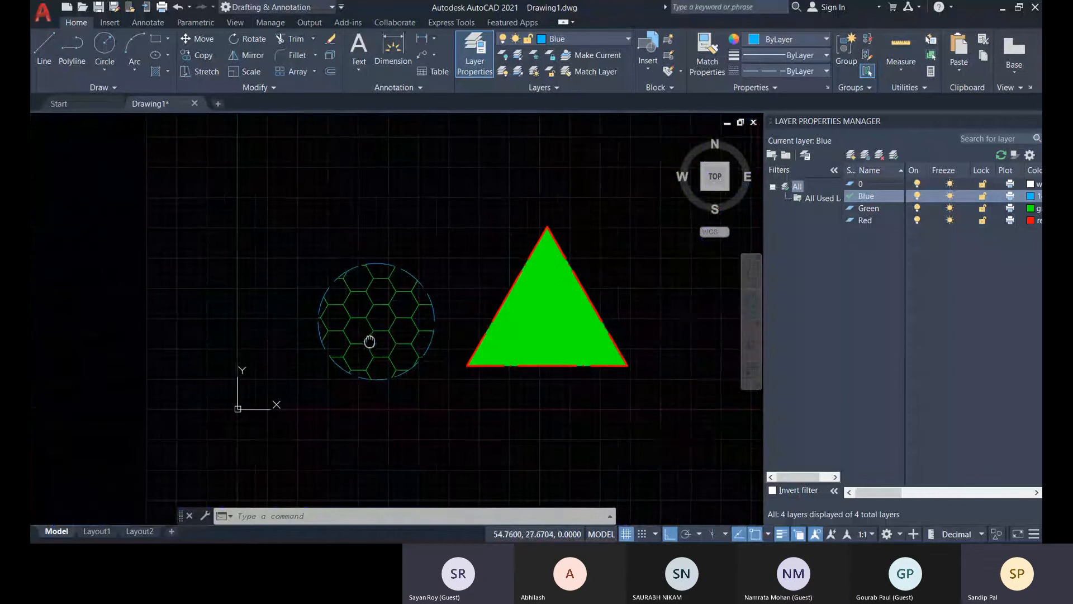
{"action": "middle_click_drag", "start_coordinate": [678, 329], "coordinate": [629, 332]}
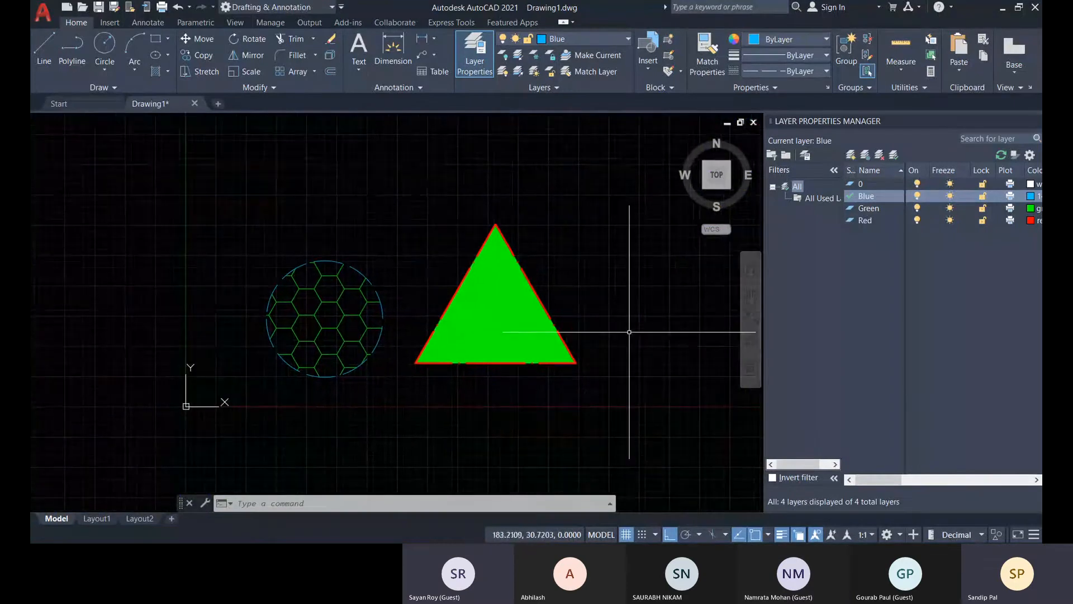
{"action": "middle_click_drag", "start_coordinate": [391, 301], "coordinate": [370, 316]}
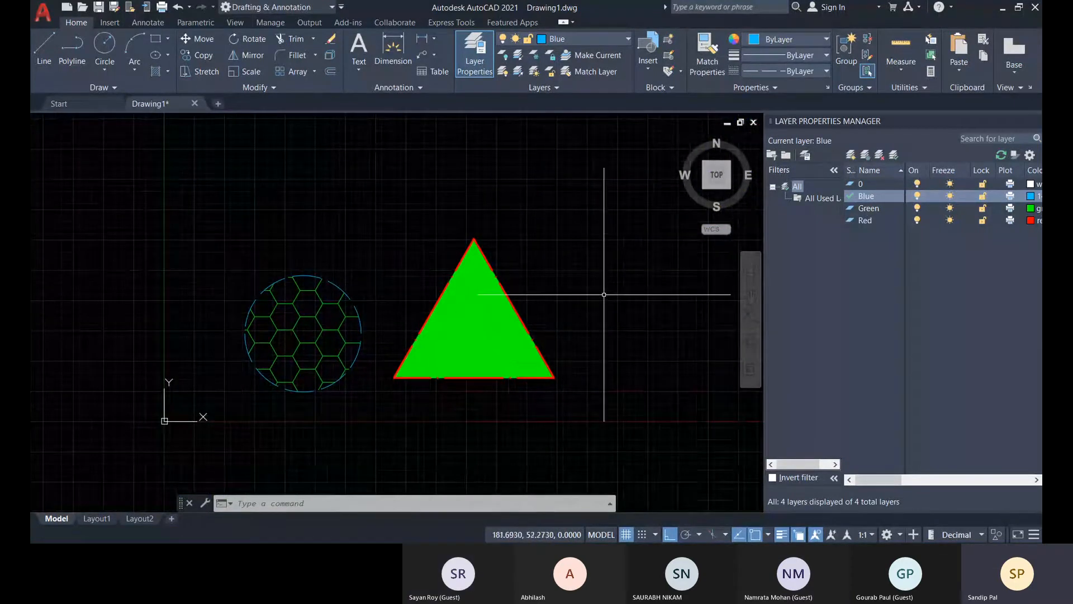
{"action": "middle_click_drag", "start_coordinate": [604, 294], "coordinate": [566, 295]}
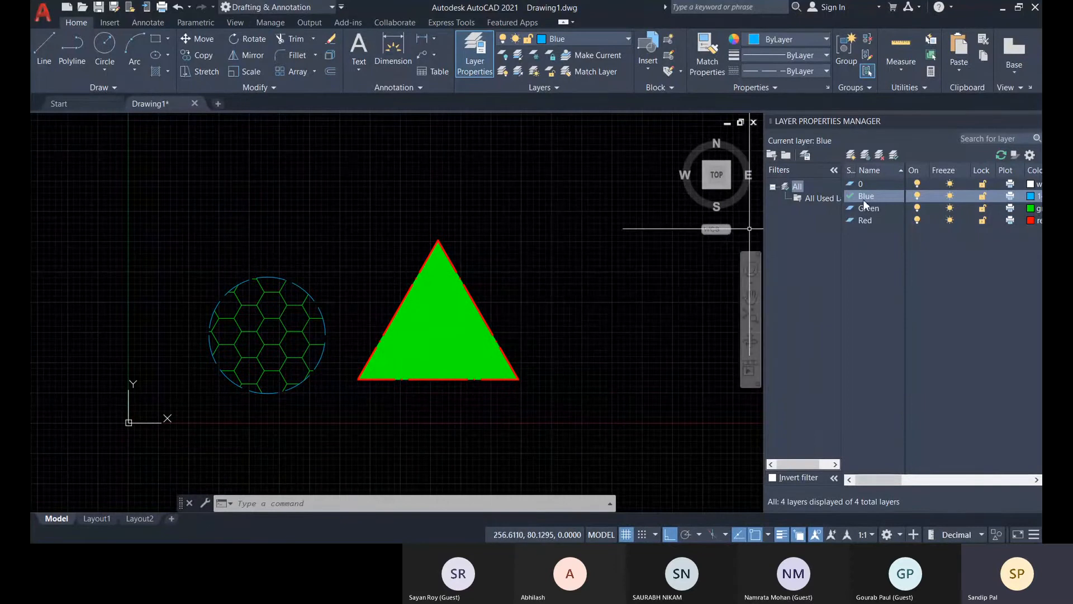
{"action": "left_click", "coordinate": [917, 197]}
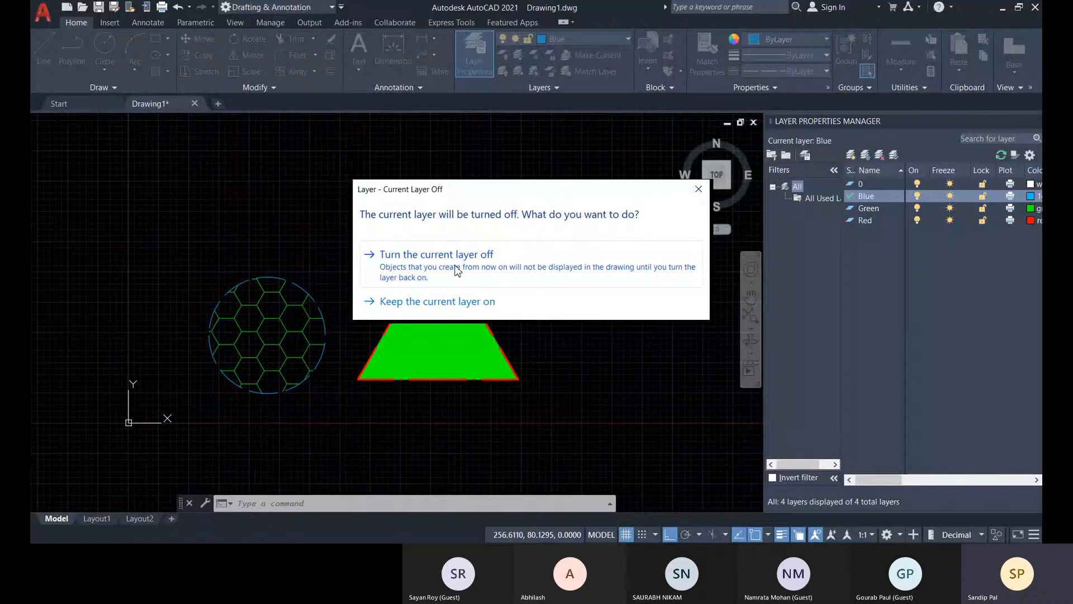
{"action": "scroll", "coordinate": [354, 291], "scroll_direction": "up", "scroll_amount": 2}
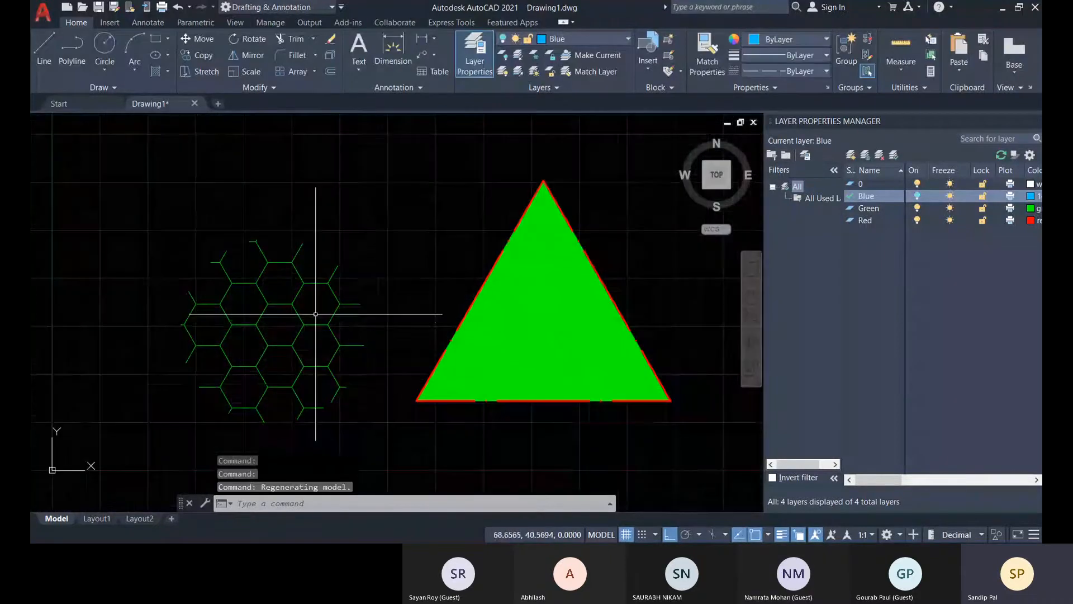
{"action": "middle_click_drag", "start_coordinate": [330, 304], "coordinate": [350, 293]}
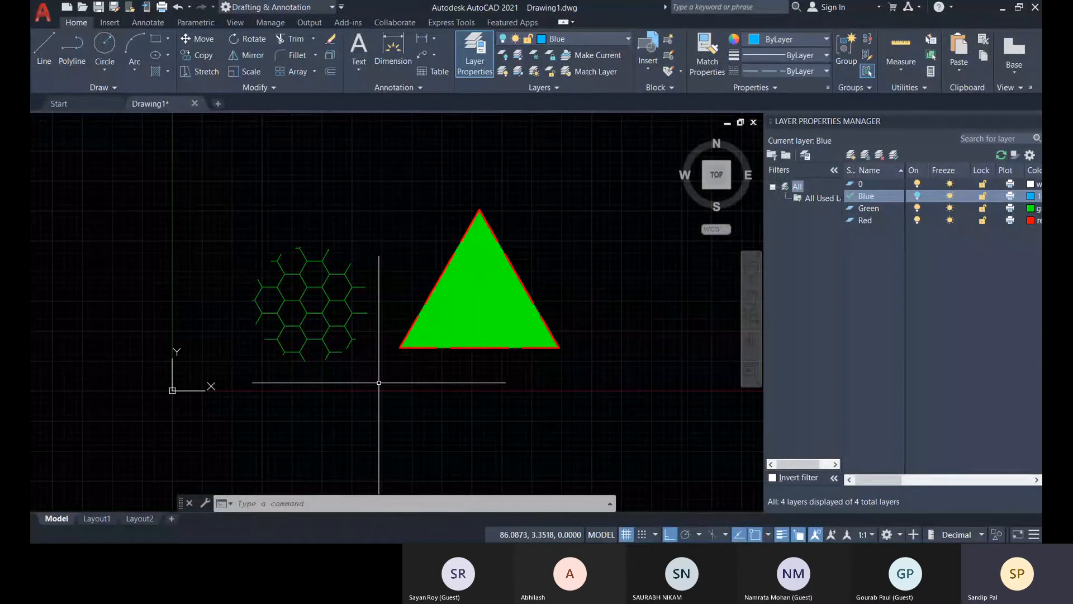
Select all visible objects, take the triangle out of the selection to inspect the hexagonal hatch, and clear the selection.
{"action": "key", "text": "ctrl+a"}
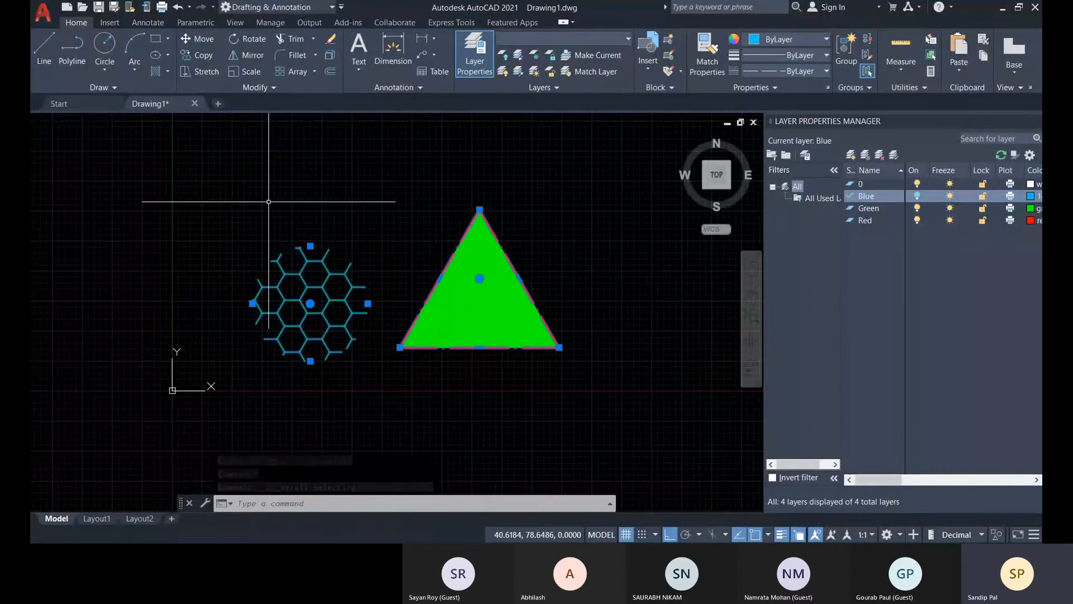
{"action": "left_click", "coordinate": [615, 404], "text": "shift"}
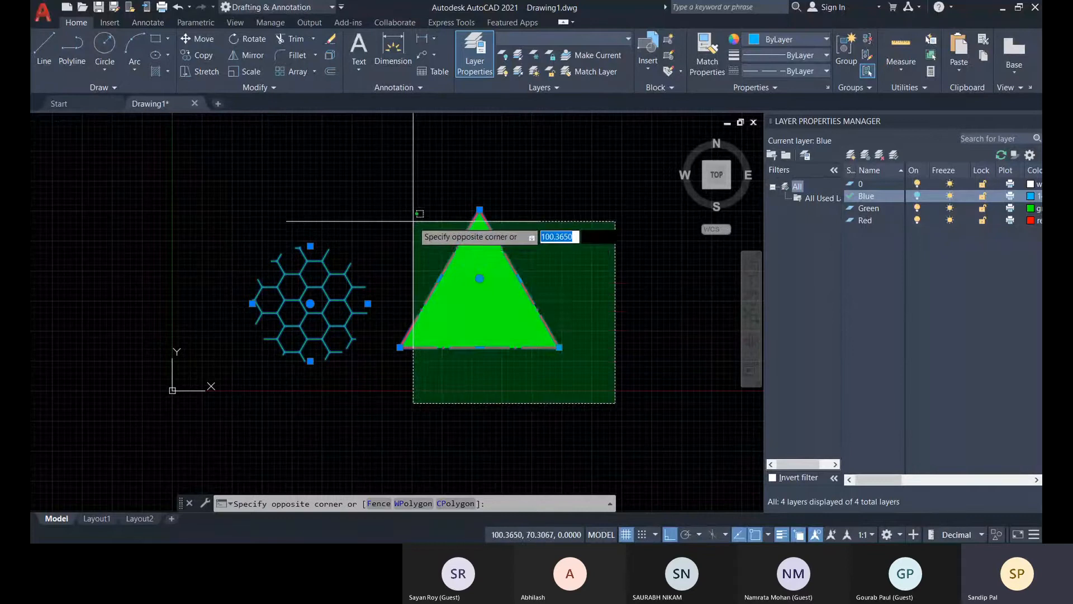
{"action": "left_click", "coordinate": [411, 233], "text": "shift"}
{"action": "scroll", "coordinate": [304, 336], "scroll_direction": "up", "scroll_amount": 4}
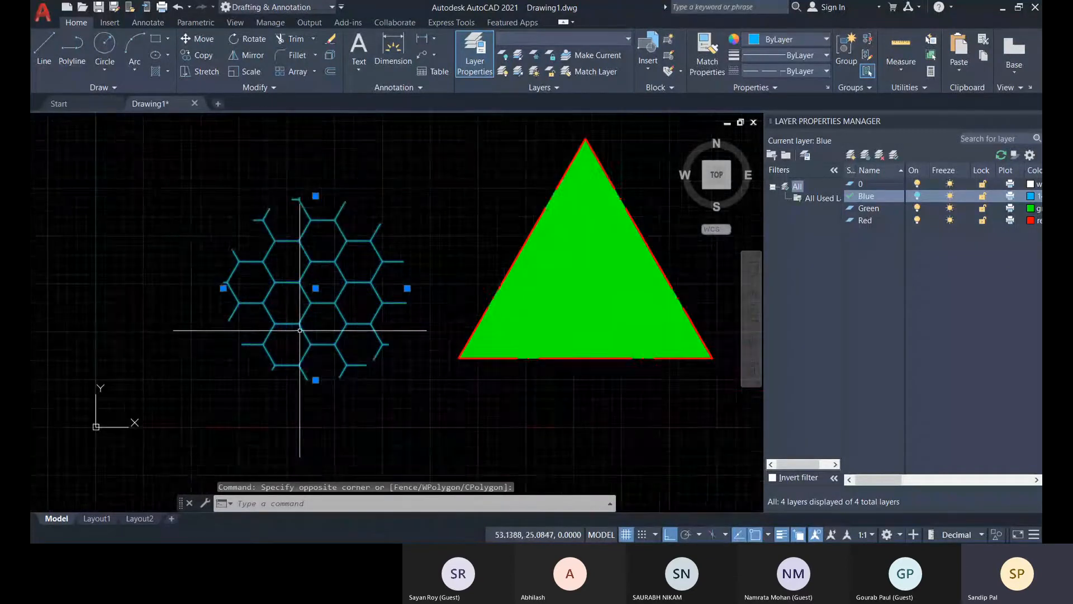
{"action": "left_click", "coordinate": [315, 334], "text": "shift"}
{"action": "left_click", "coordinate": [267, 312], "text": "shift"}
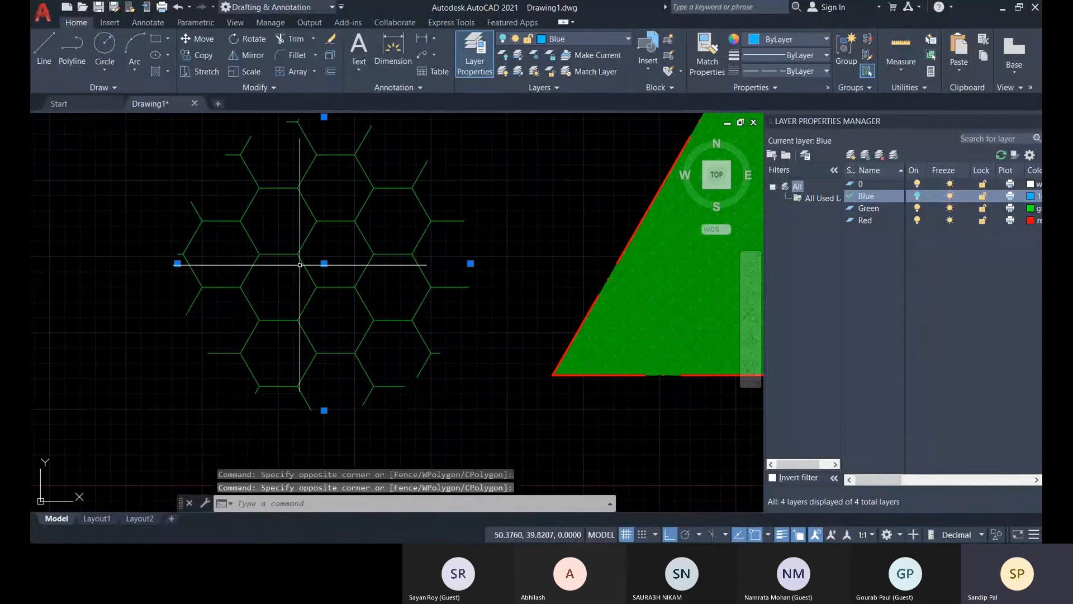
{"action": "scroll", "coordinate": [507, 415], "scroll_direction": "down", "scroll_amount": 2}
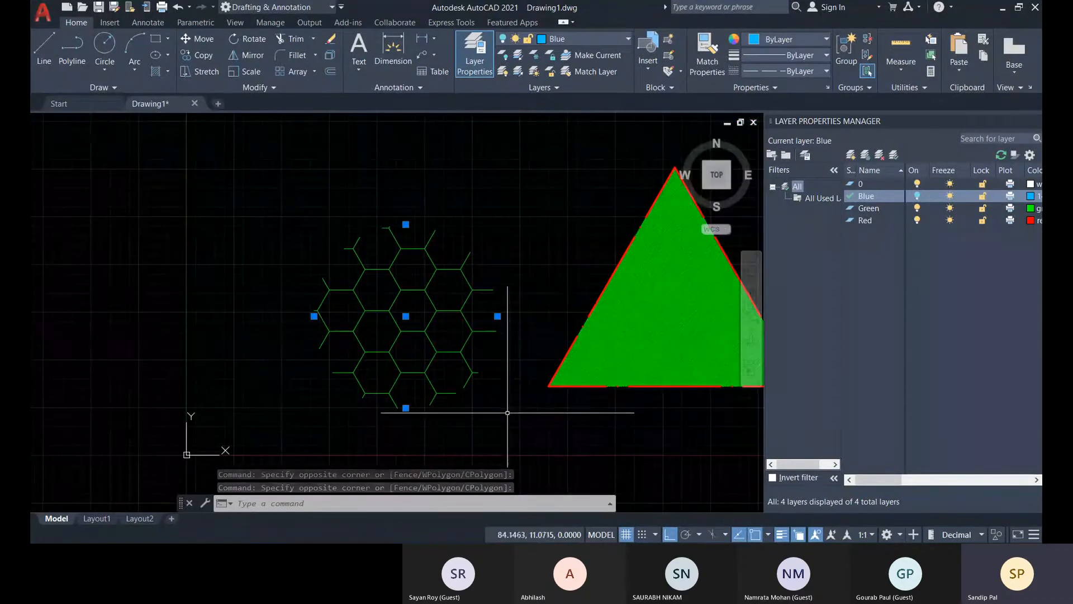
{"action": "middle_click_drag", "start_coordinate": [502, 412], "coordinate": [456, 404]}
{"action": "left_click", "coordinate": [475, 406]}
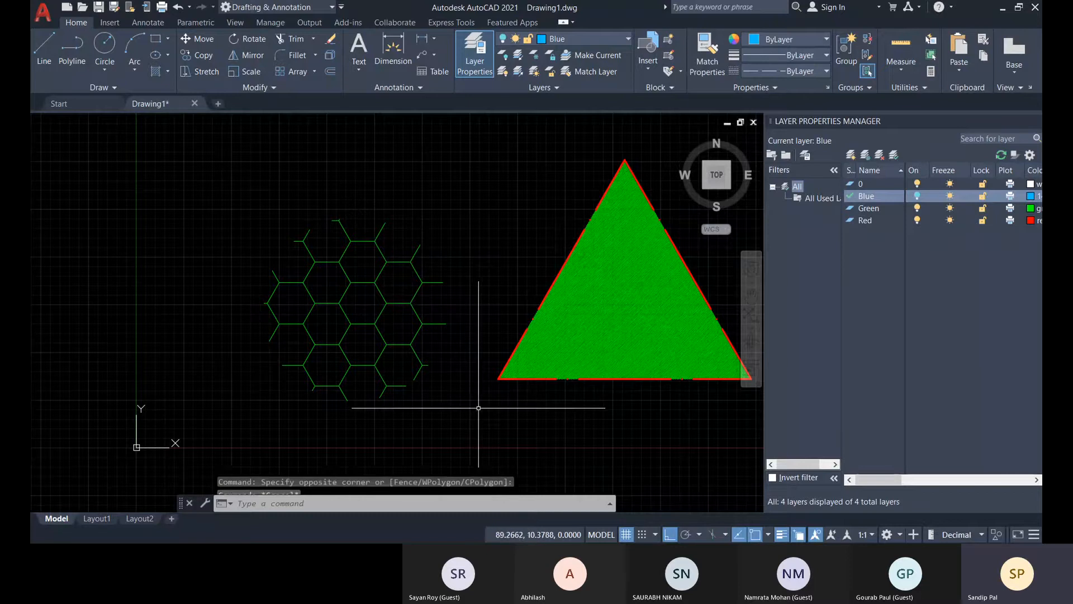
{"action": "key", "text": "Escape"}
Check which objects around the hexagonal hatch can be selected by window, single pick and select-all, and clear each selection.
{"action": "left_click", "coordinate": [212, 185]}
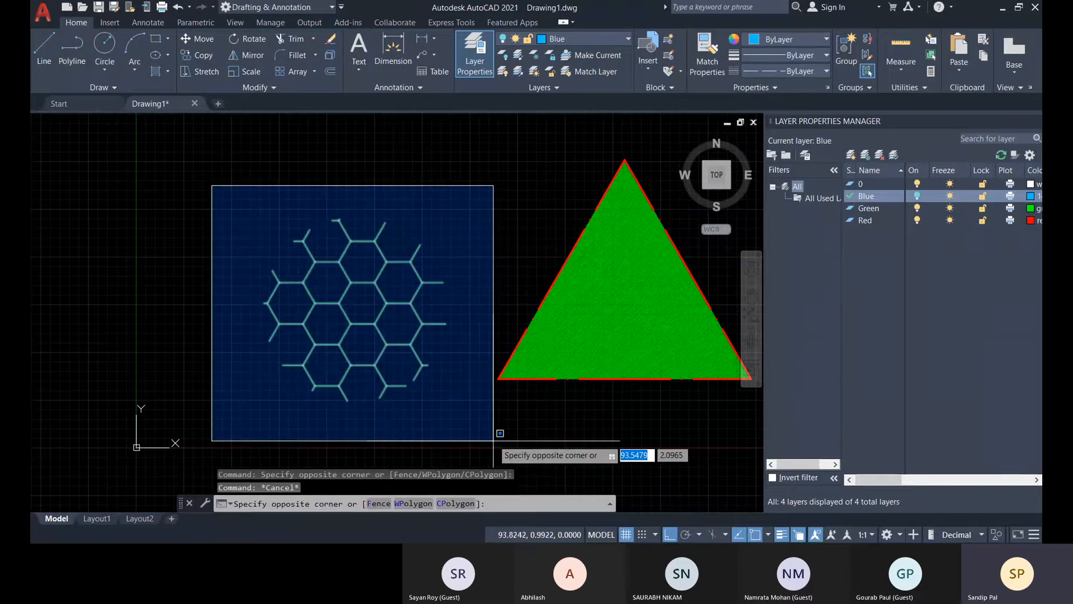
{"action": "left_click", "coordinate": [497, 427]}
{"action": "left_click", "coordinate": [491, 430]}
{"action": "left_click", "coordinate": [326, 241]}
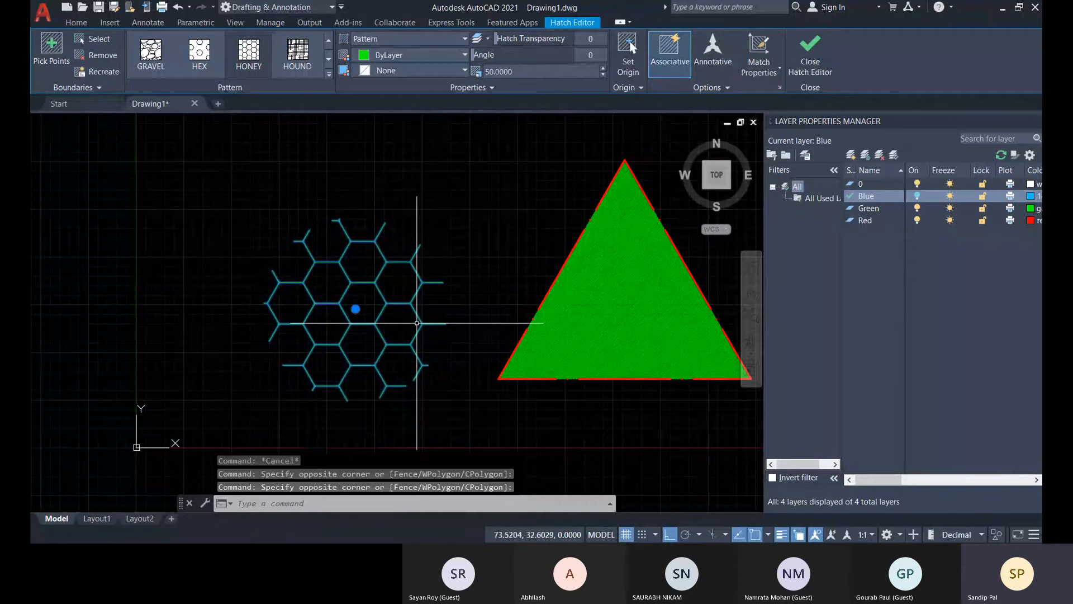
{"action": "key", "text": "Escape"}
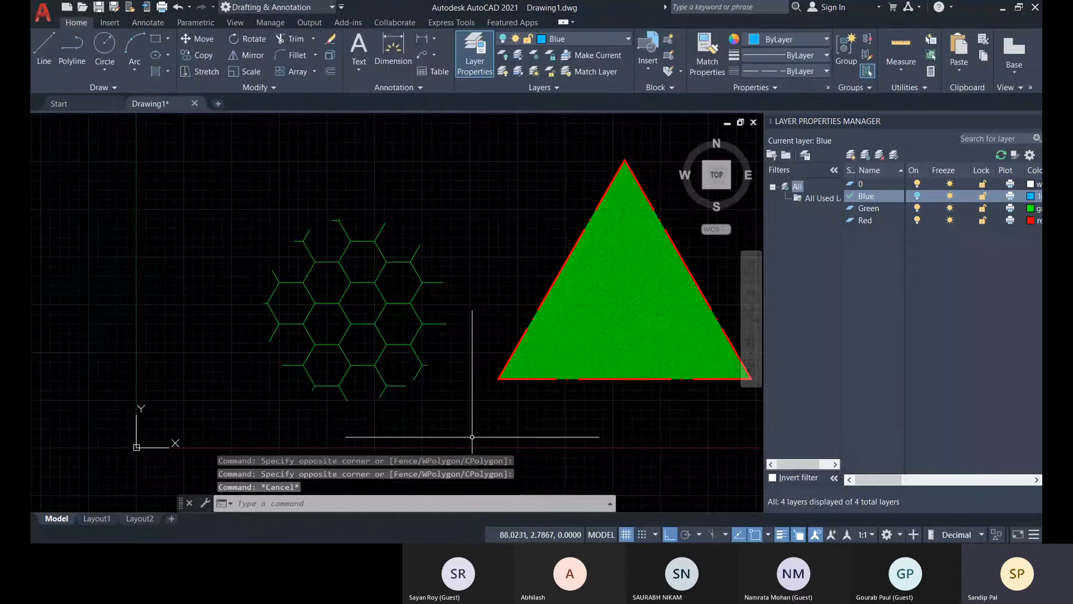
{"action": "key", "text": "ctrl+a"}
{"action": "key", "text": "Escape"}
{"action": "key", "text": "Escape"}
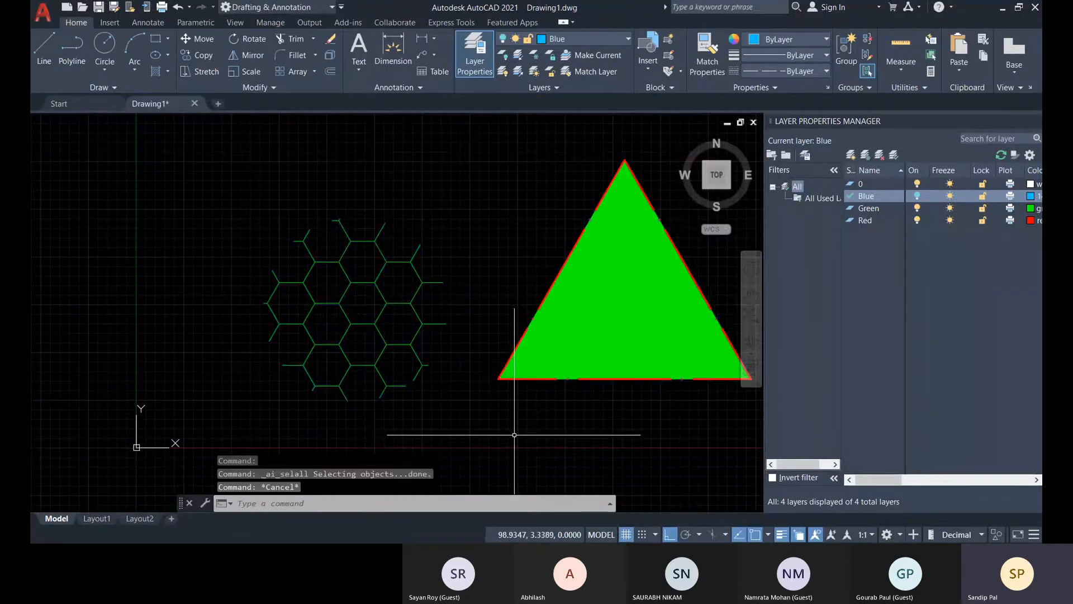
Turn the Blue layer back on and turn the Green layer off.
{"action": "scroll", "coordinate": [512, 419], "scroll_direction": "down", "scroll_amount": 2}
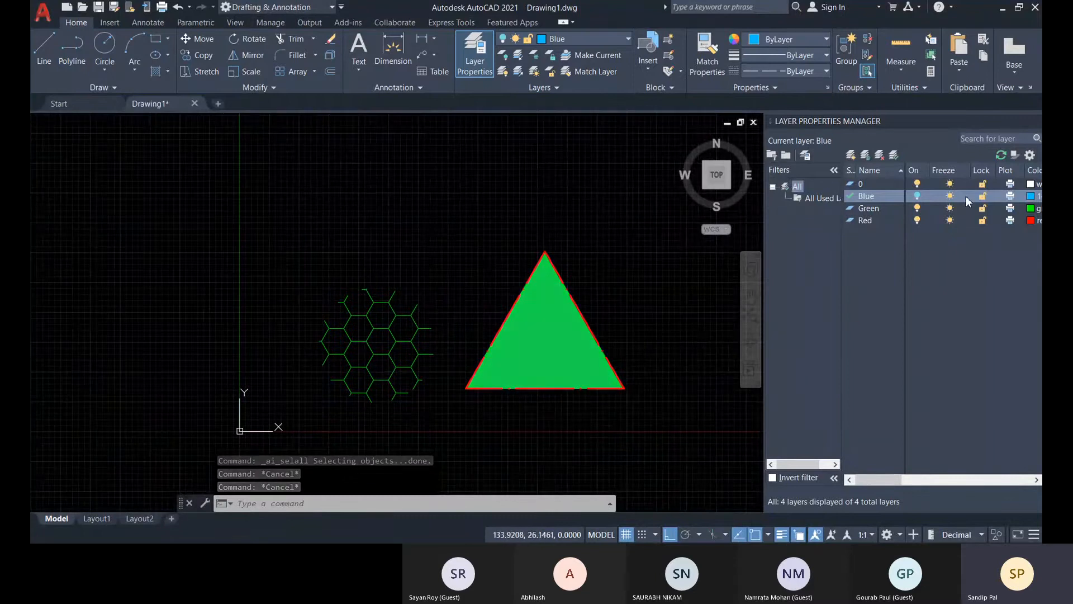
{"action": "left_click", "coordinate": [917, 196]}
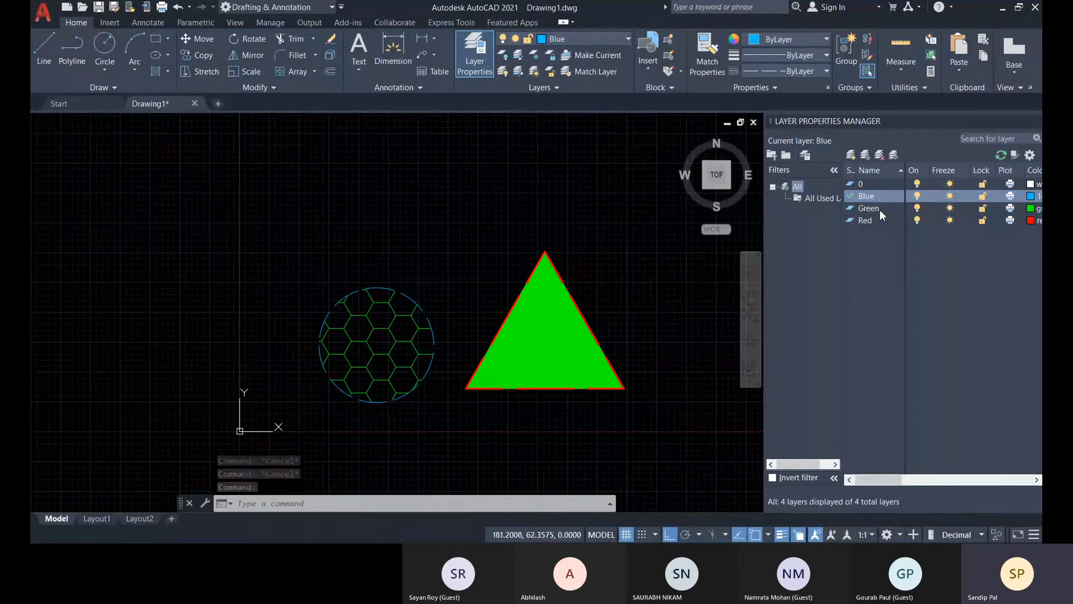
{"action": "left_click", "coordinate": [917, 208]}
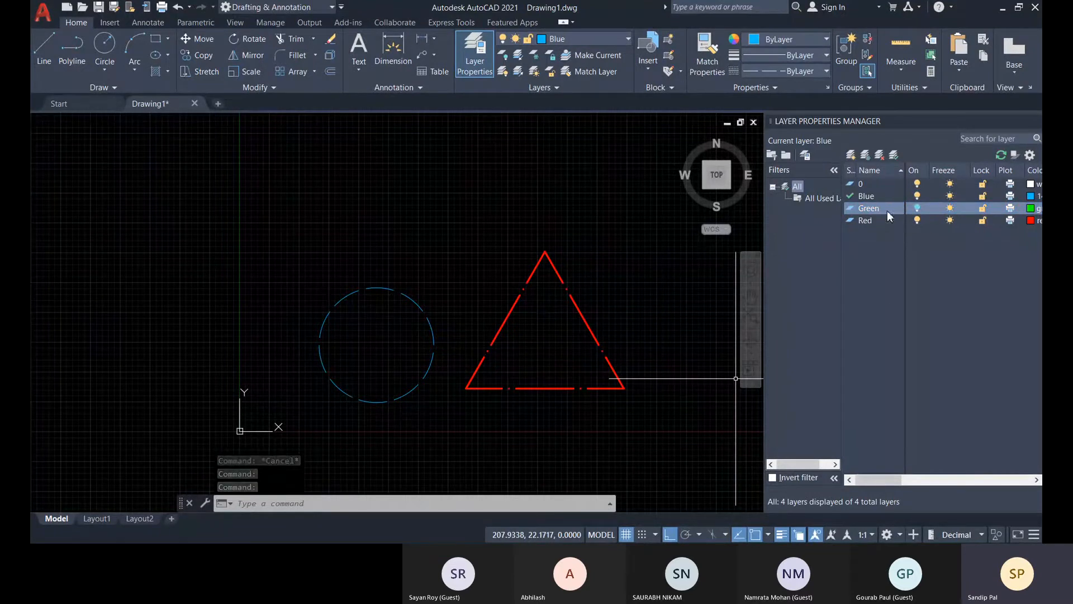
Move the circle and triangle outlines together about 131 units horizontally along the positive X direction, using the circle's lowest point as base point.
{"action": "scroll", "coordinate": [550, 399], "scroll_direction": "down", "scroll_amount": 2}
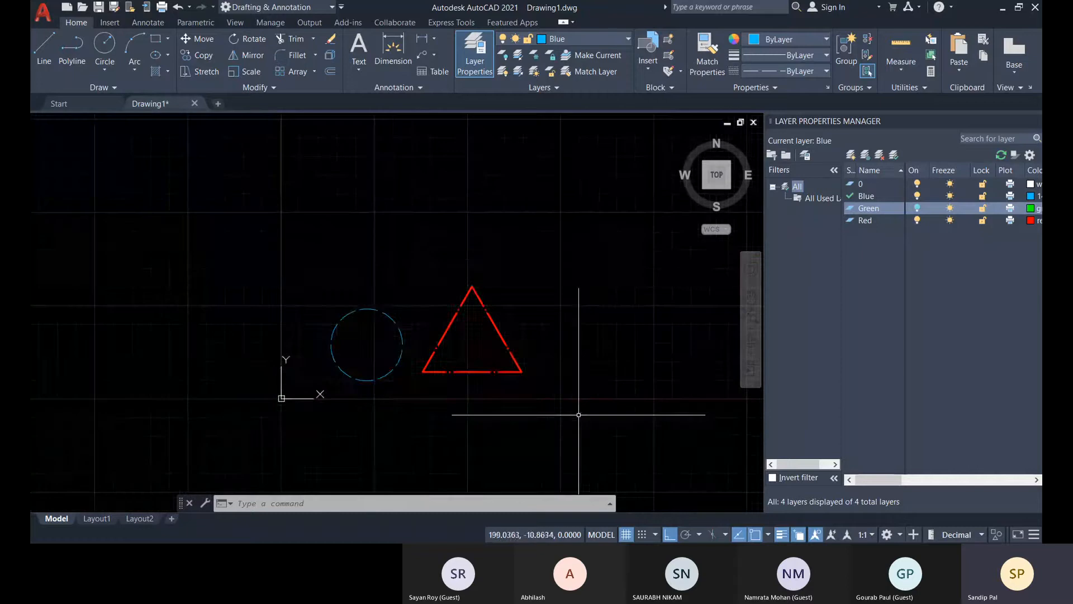
{"action": "left_click", "coordinate": [578, 391]}
{"action": "left_click", "coordinate": [354, 300]}
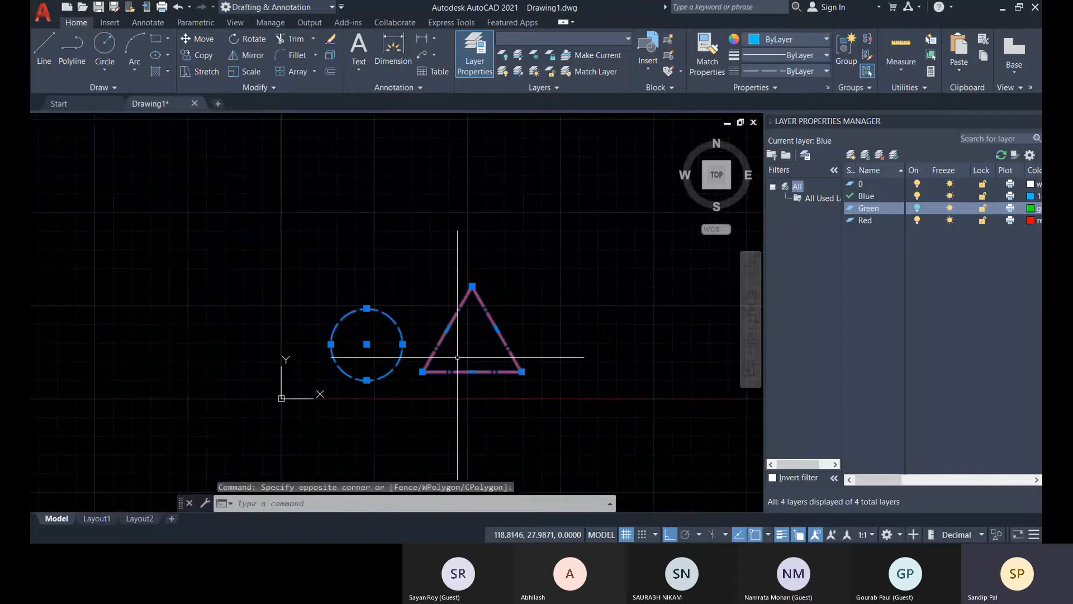
{"action": "left_click", "coordinate": [197, 39]}
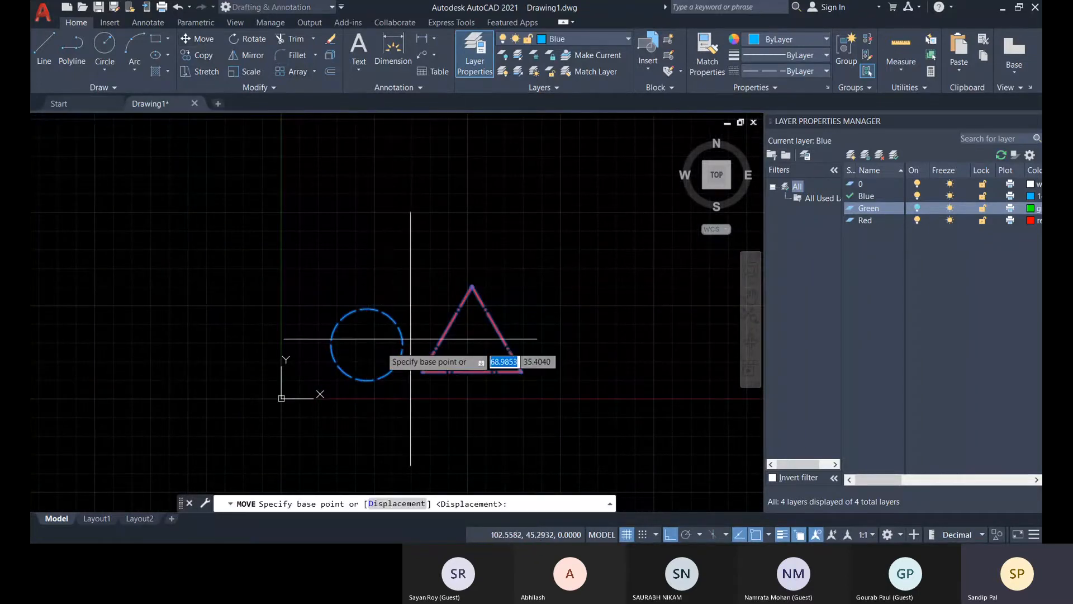
{"action": "left_click", "coordinate": [367, 380]}
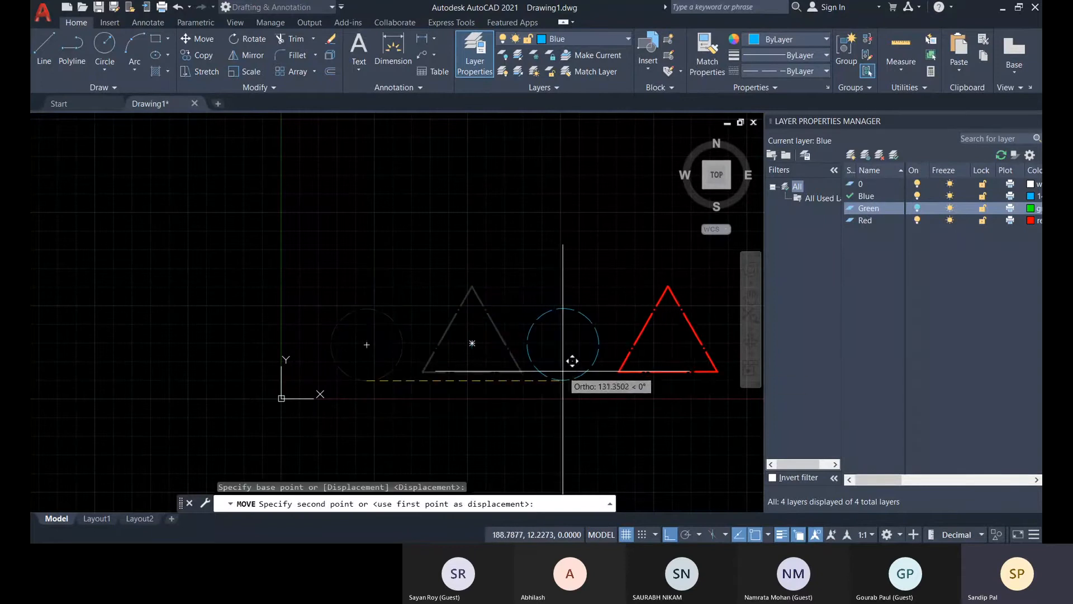
{"action": "left_click", "coordinate": [564, 363]}
{"action": "middle_click_drag", "start_coordinate": [545, 414], "coordinate": [418, 422]}
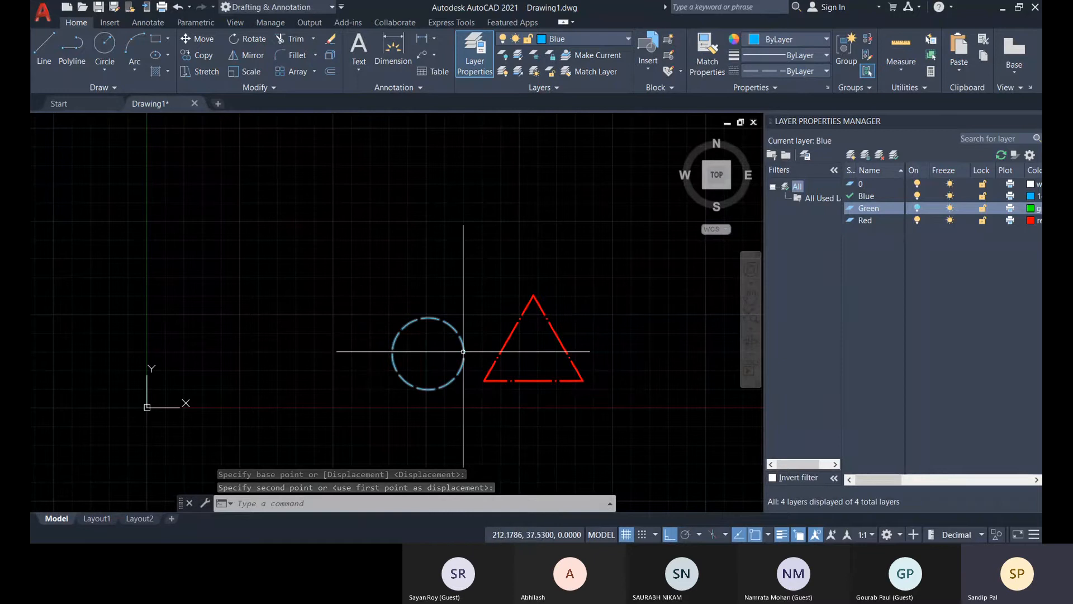
Turn the Green layer back on and inspect the hatches in the moved circle and triangle.
{"action": "left_click", "coordinate": [393, 361]}
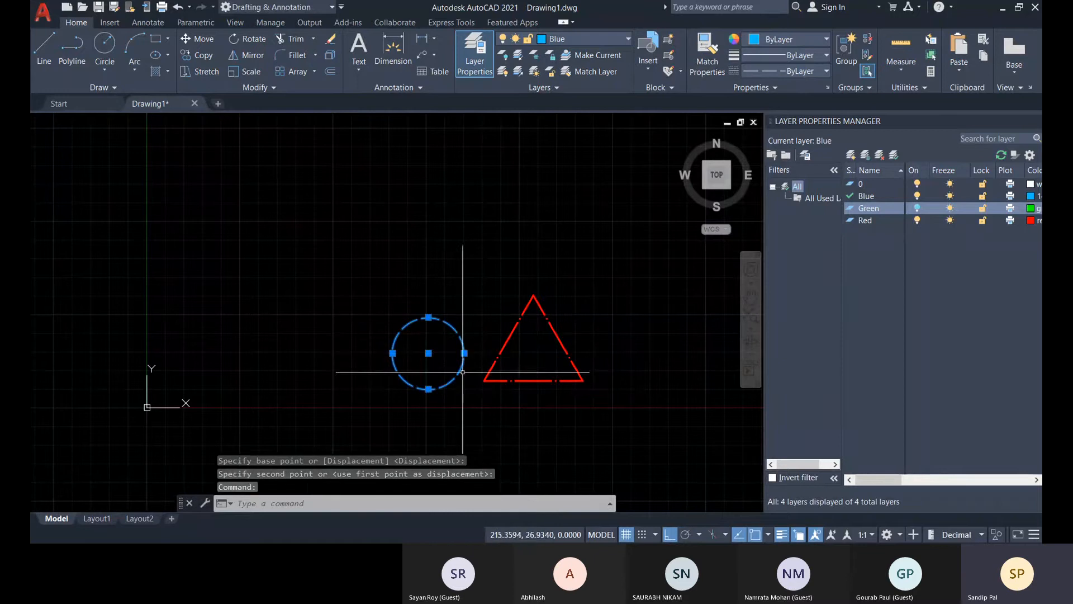
{"action": "left_click", "coordinate": [917, 209]}
{"action": "scroll", "coordinate": [471, 366], "scroll_direction": "up", "scroll_amount": 2}
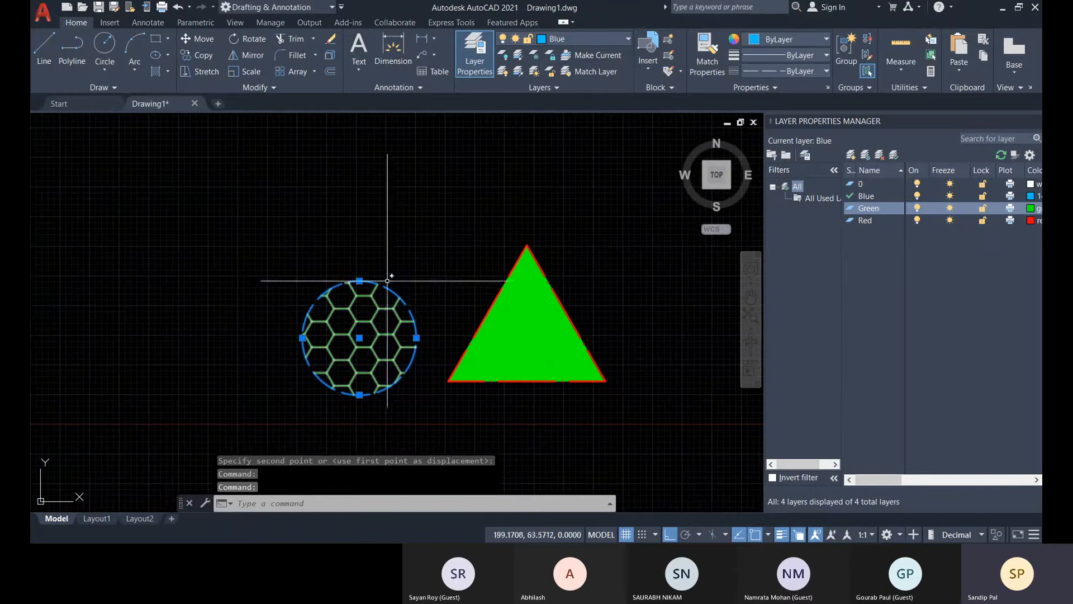
{"action": "scroll", "coordinate": [337, 358], "scroll_direction": "down", "scroll_amount": 4}
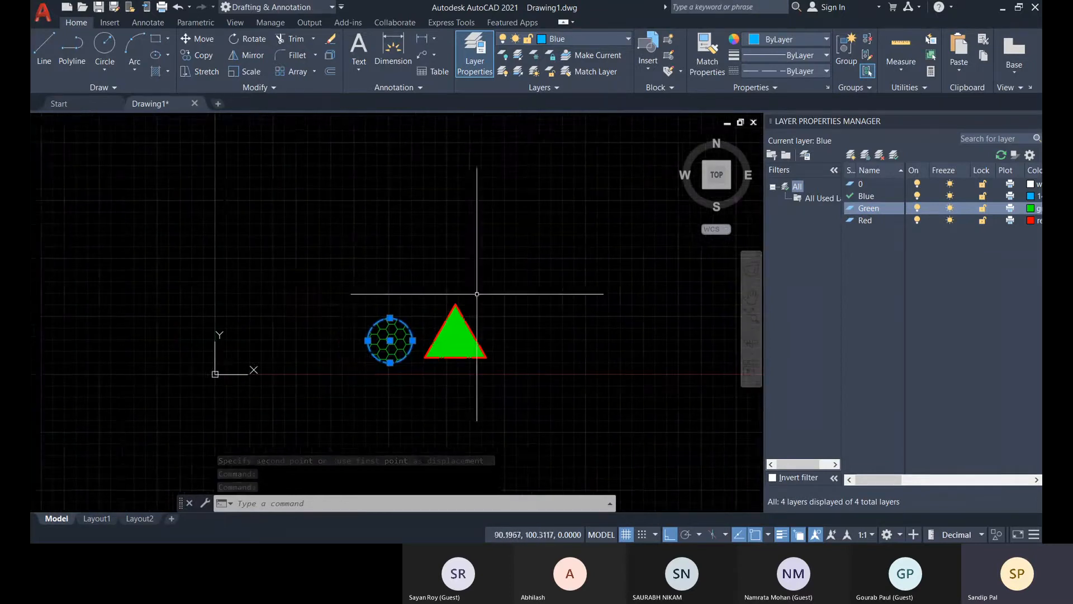
{"action": "scroll", "coordinate": [386, 347], "scroll_direction": "up", "scroll_amount": 3}
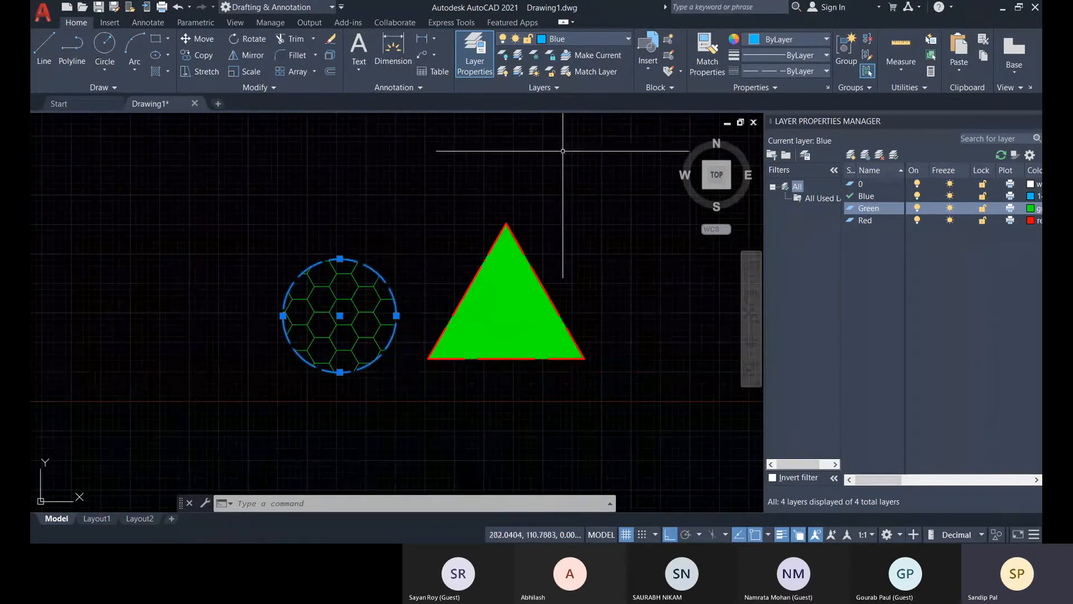
{"action": "middle_click_drag", "start_coordinate": [548, 383], "coordinate": [554, 397]}
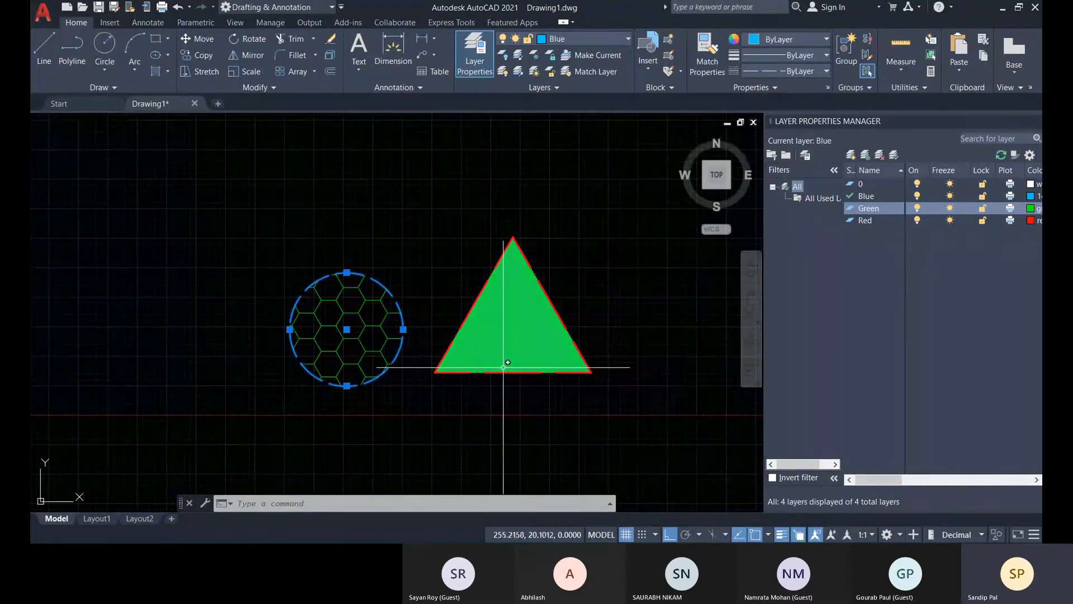
Delete the hexagonal hatch inside the circle, keeping the circle outline.
{"action": "key", "text": "Escape"}
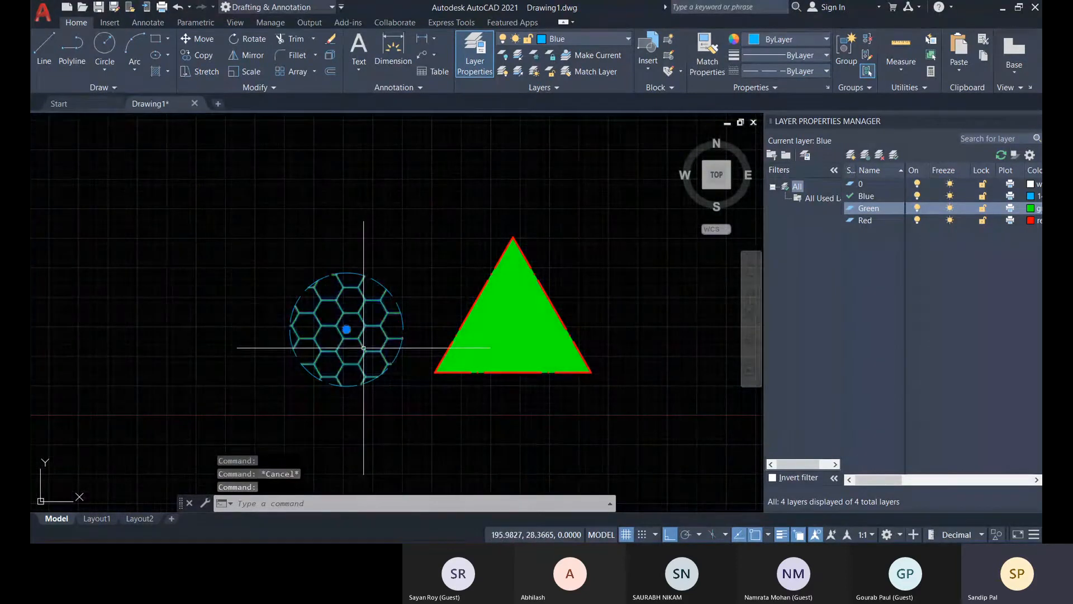
{"action": "left_click", "coordinate": [363, 348]}
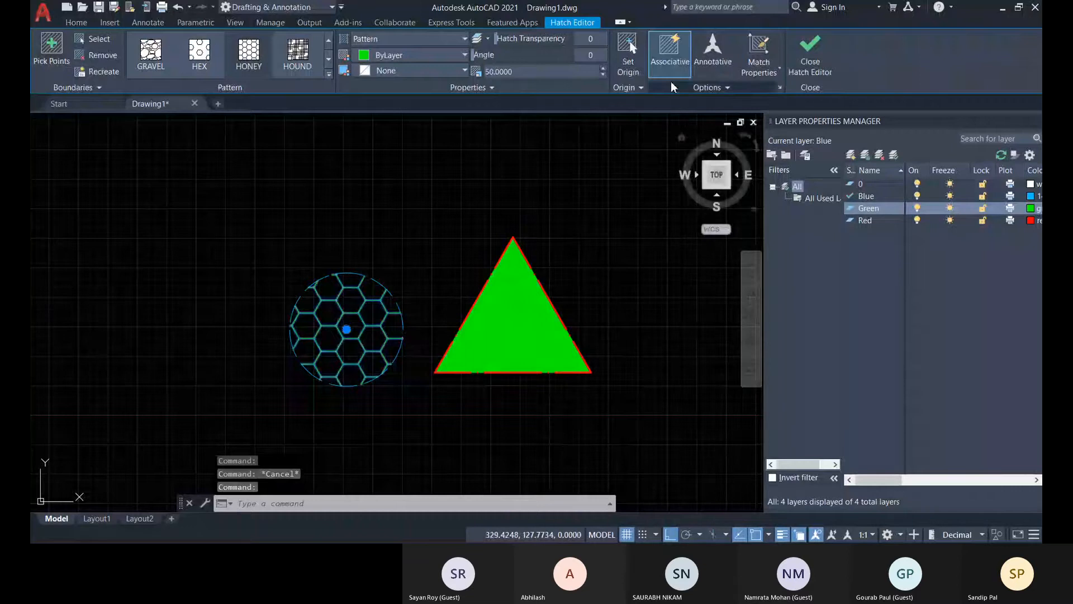
{"action": "key", "text": "Delete"}
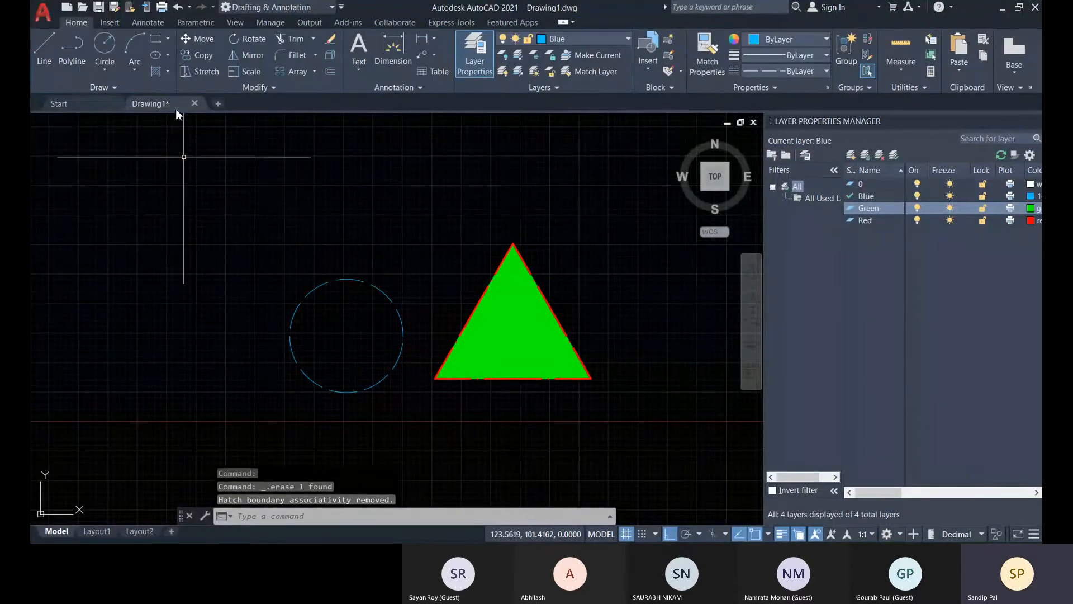
Hatch the inside of the dashed blue circle with the HEX pattern at a scale of 25.
{"action": "left_click", "coordinate": [155, 72]}
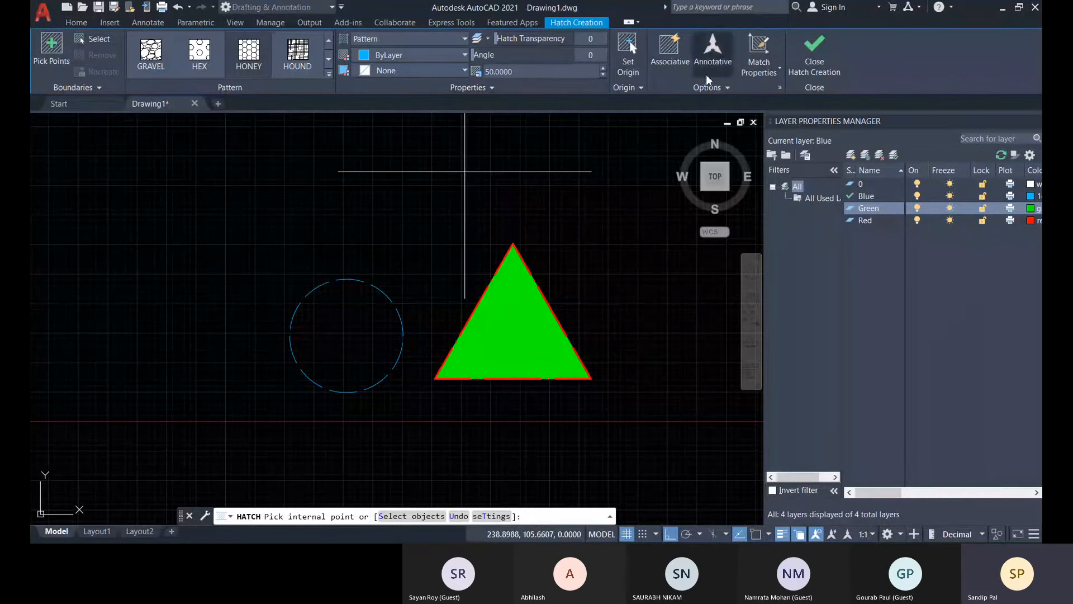
{"action": "left_click", "coordinate": [199, 56]}
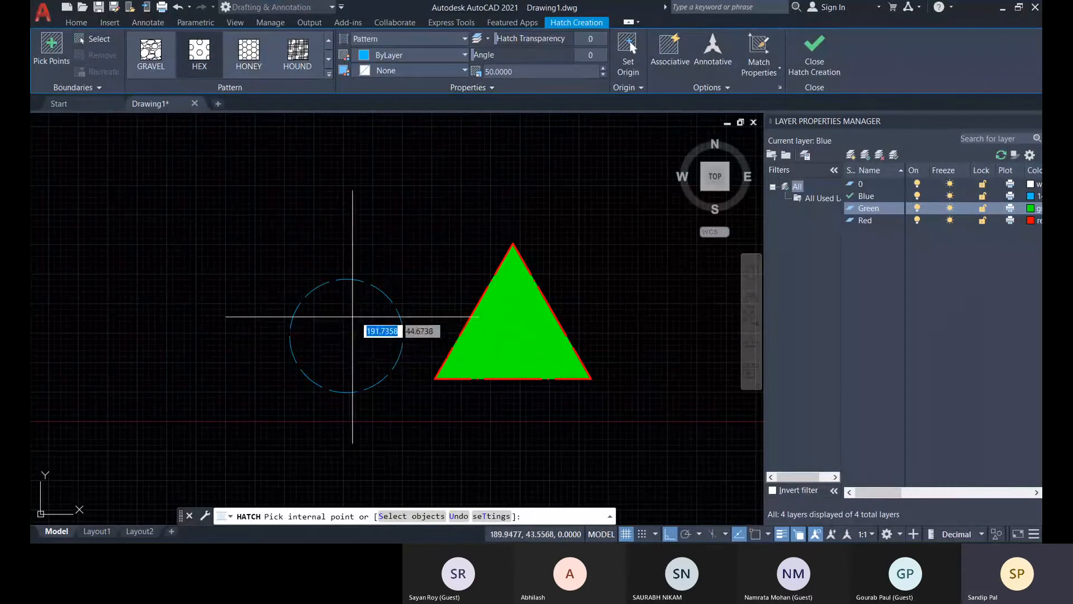
{"action": "left_click", "coordinate": [53, 50]}
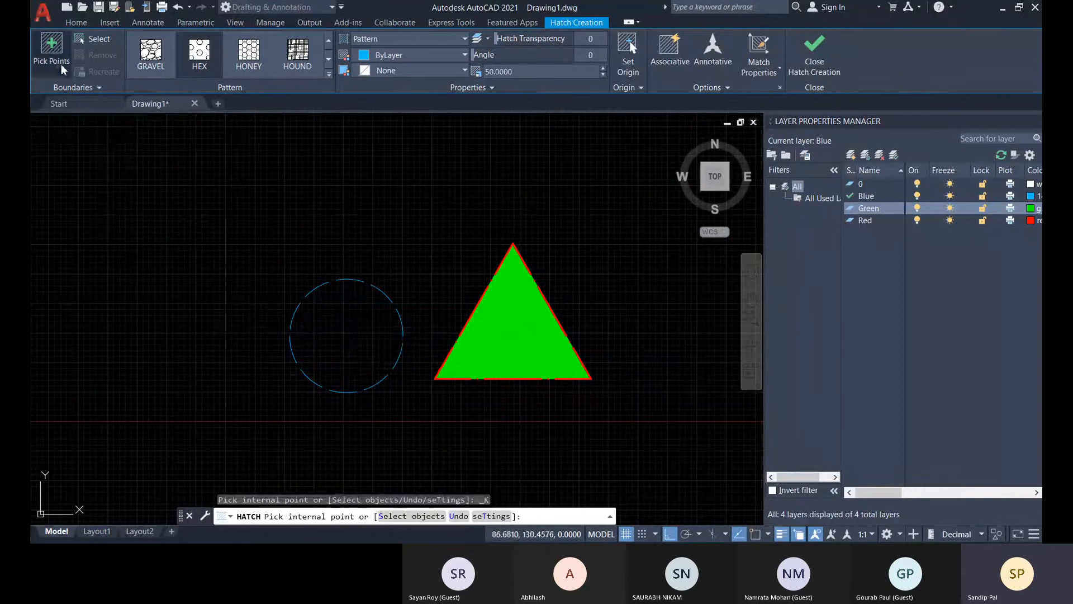
{"action": "left_click", "coordinate": [351, 336]}
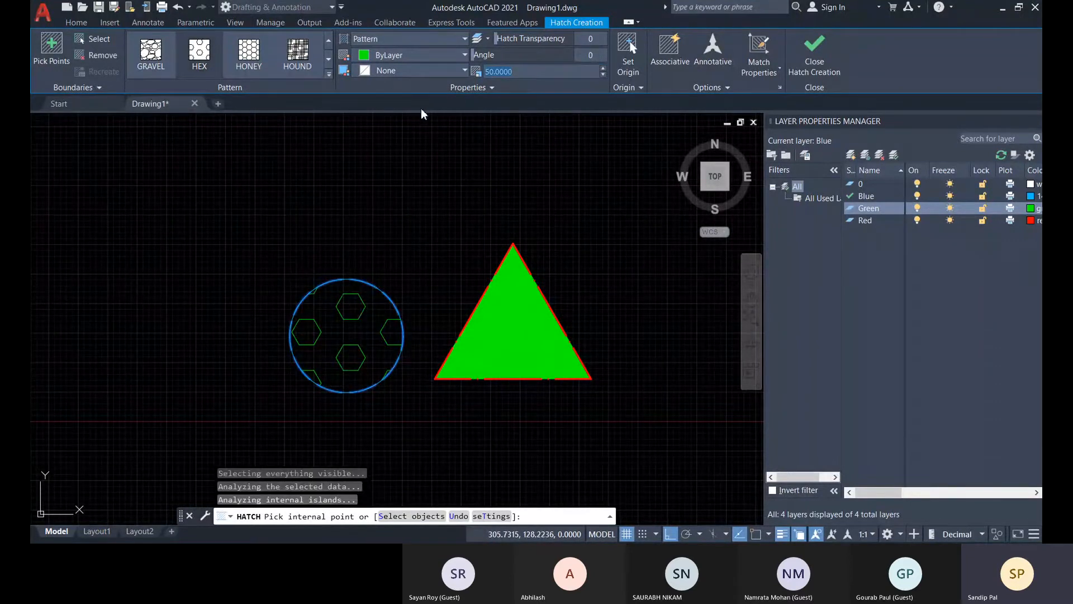
{"action": "type", "text": "25"}
{"action": "key", "text": "Return"}
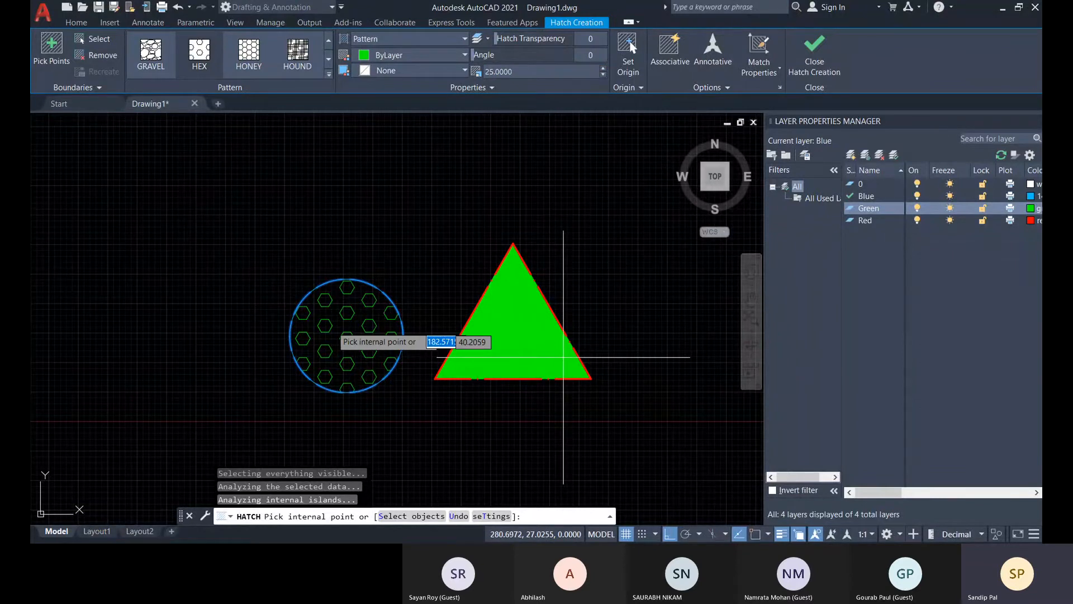
{"action": "key", "text": "Return"}
Turn off the Green layer and move the circle and triangle outlines together along positive X, using the circle's lowest point as base point.
{"action": "middle_click_drag", "start_coordinate": [395, 359], "coordinate": [496, 344]}
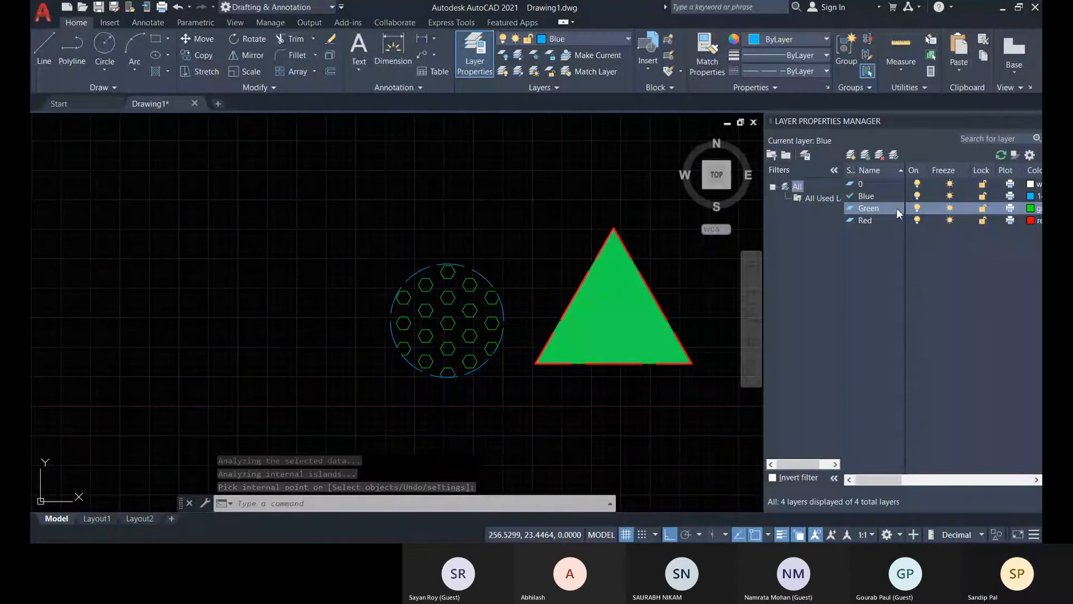
{"action": "left_click", "coordinate": [916, 208]}
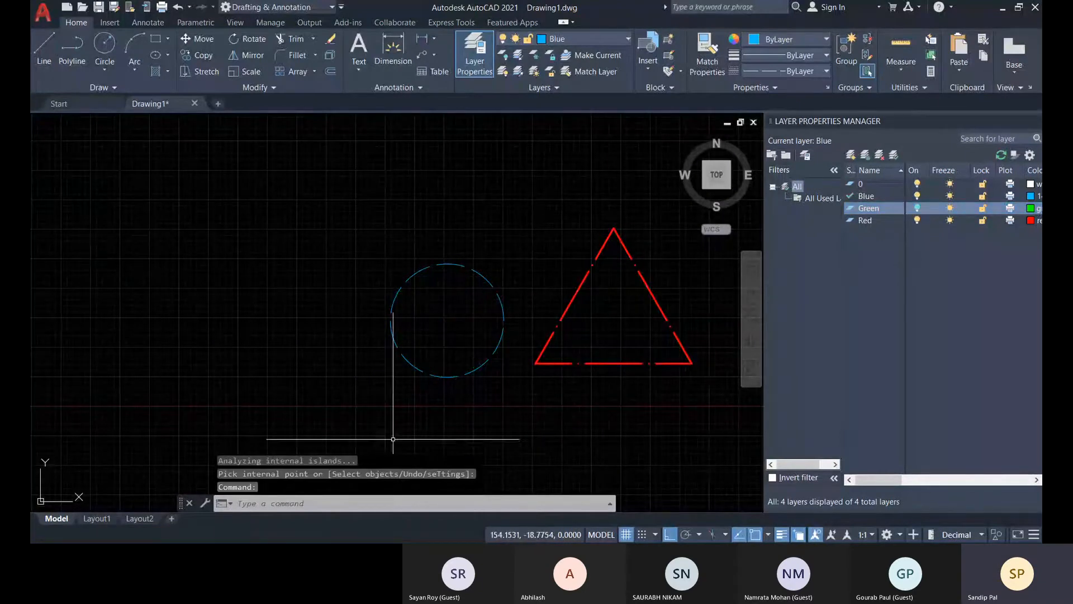
{"action": "scroll", "coordinate": [431, 404], "scroll_direction": "down", "scroll_amount": 2}
{"action": "middle_click_drag", "start_coordinate": [479, 416], "coordinate": [430, 412]}
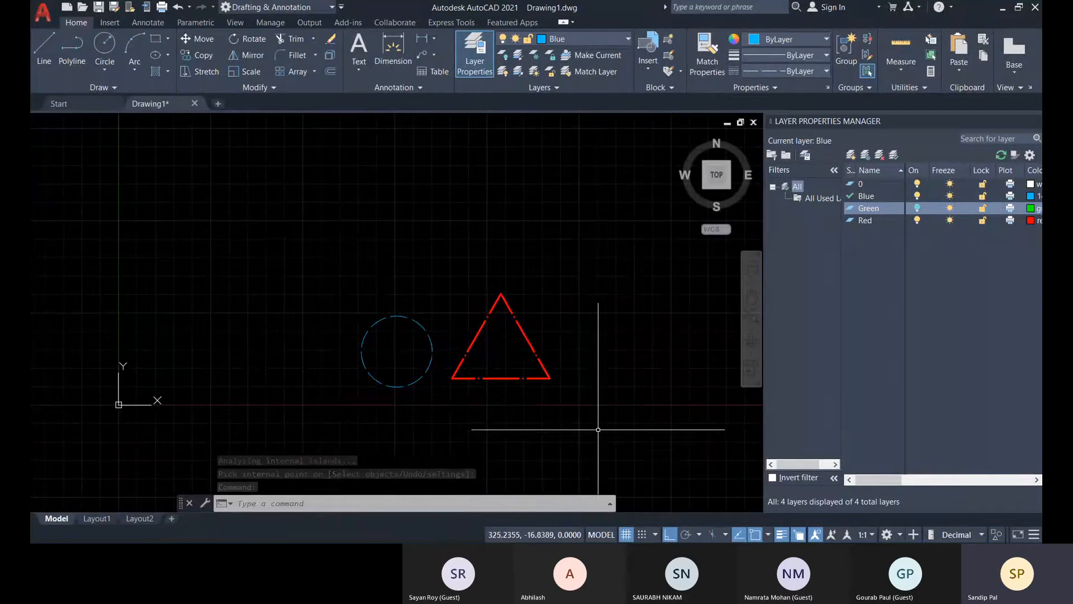
{"action": "left_click", "coordinate": [616, 426]}
{"action": "left_click", "coordinate": [240, 220]}
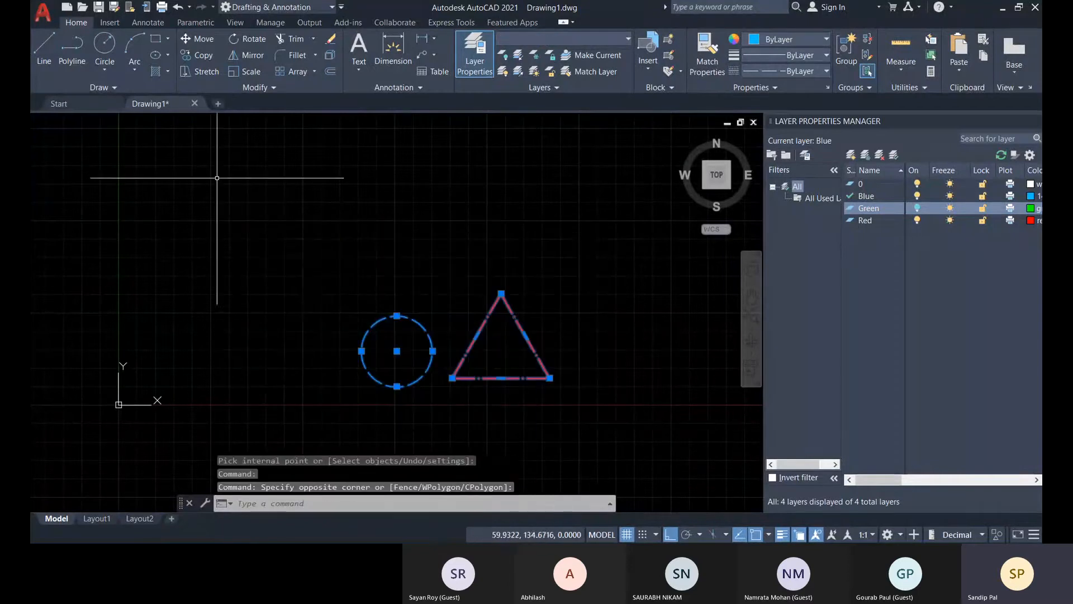
{"action": "left_click", "coordinate": [188, 39]}
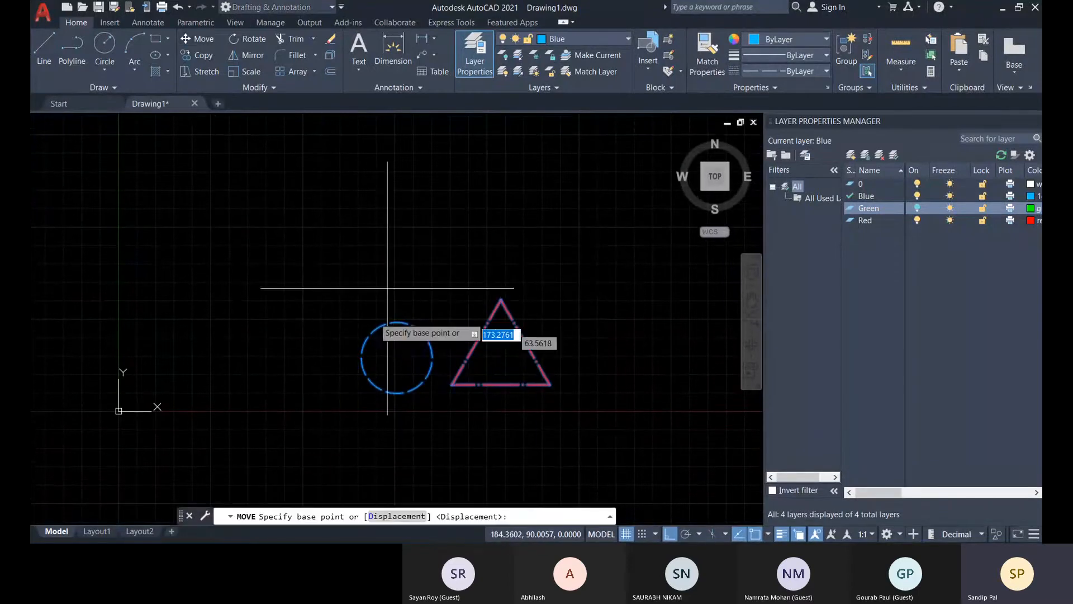
{"action": "left_click", "coordinate": [397, 393]}
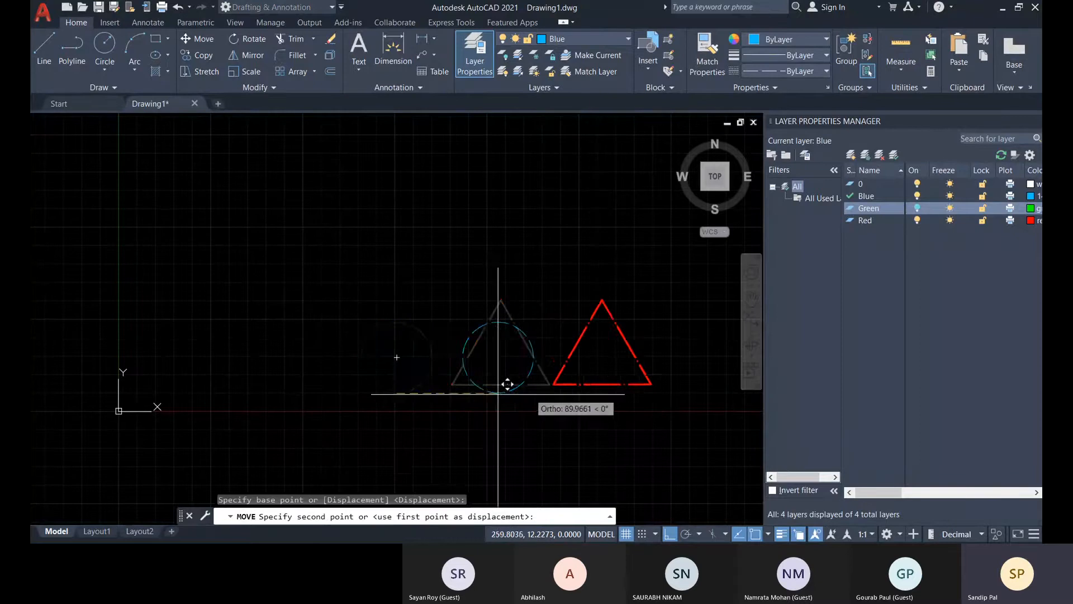
{"action": "left_click", "coordinate": [591, 380]}
Grip-move the circle and triangle outlines together along negative X so the circle sits just beside the drawing origin.
{"action": "middle_click_drag", "start_coordinate": [582, 419], "coordinate": [371, 410]}
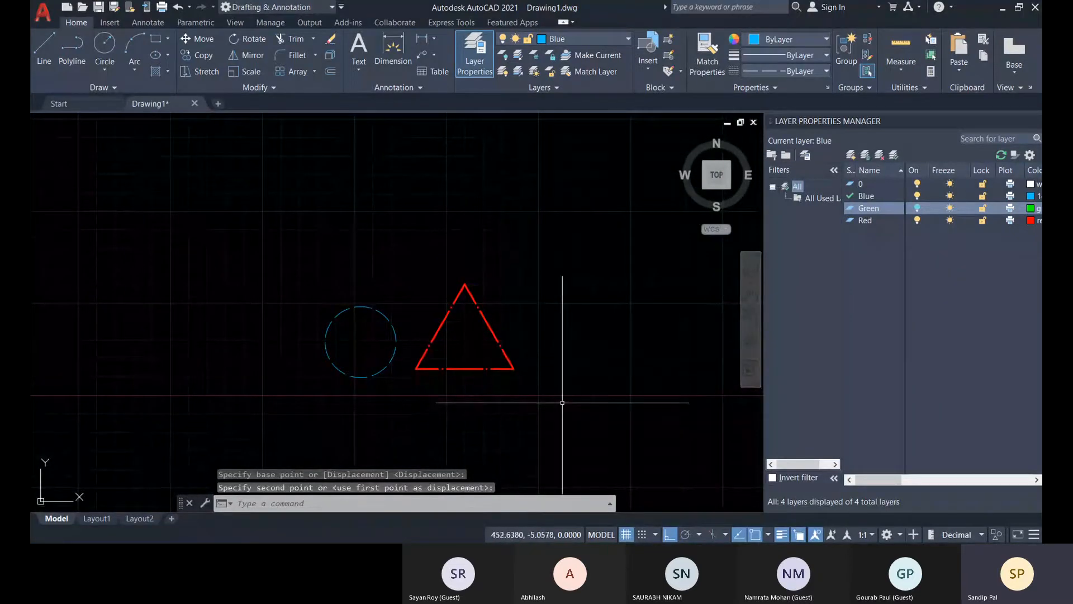
{"action": "left_click", "coordinate": [565, 400]}
{"action": "left_click", "coordinate": [386, 322]}
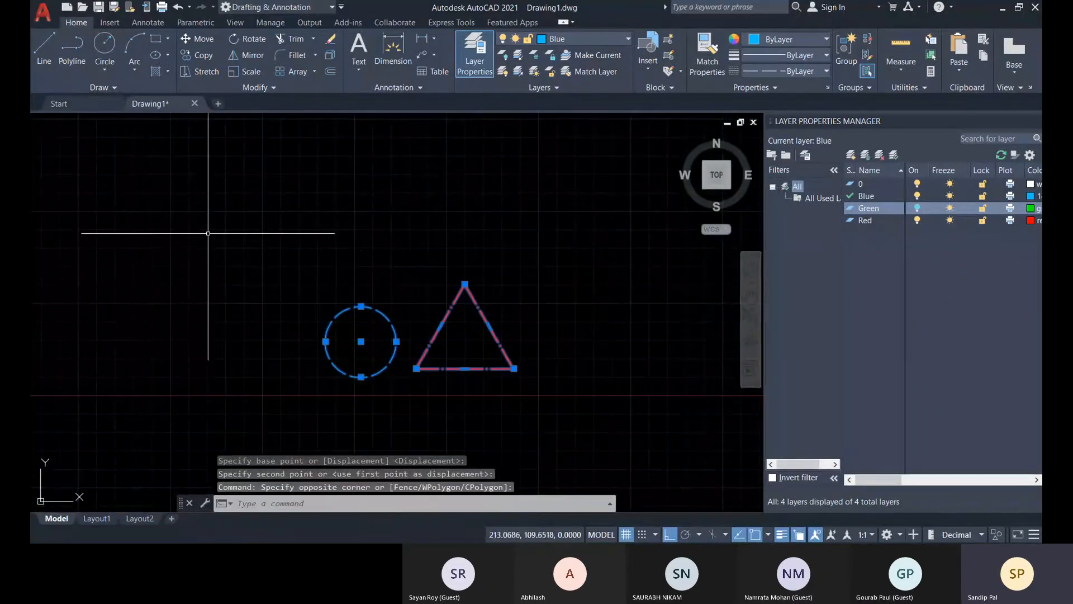
{"action": "left_click", "coordinate": [361, 377]}
{"action": "key", "text": "space"}
{"action": "scroll", "coordinate": [240, 348], "scroll_direction": "down", "scroll_amount": 2}
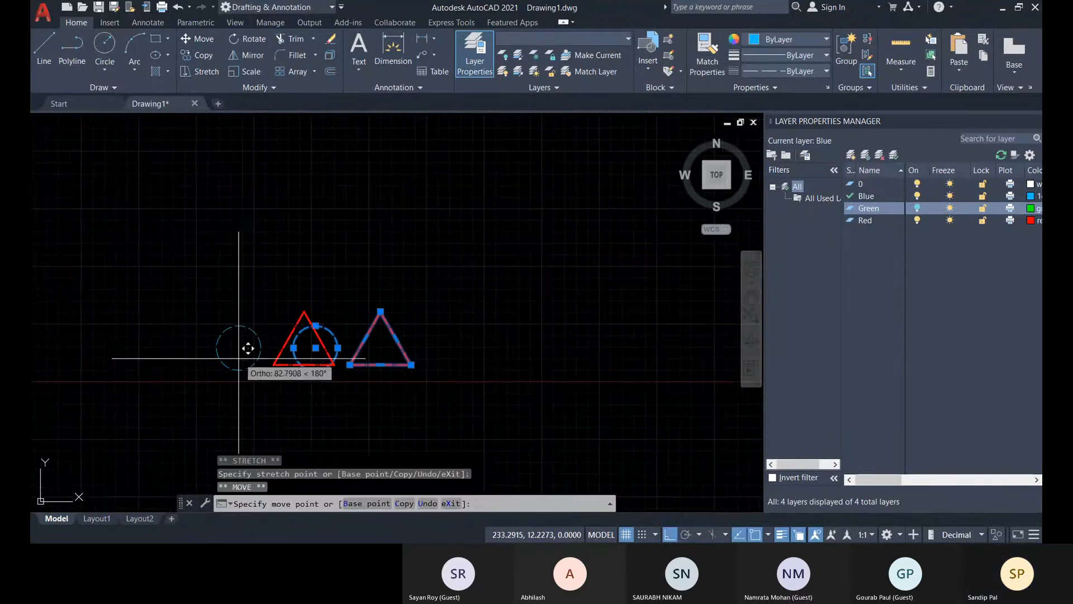
{"action": "middle_click_drag", "start_coordinate": [240, 347], "coordinate": [567, 359]}
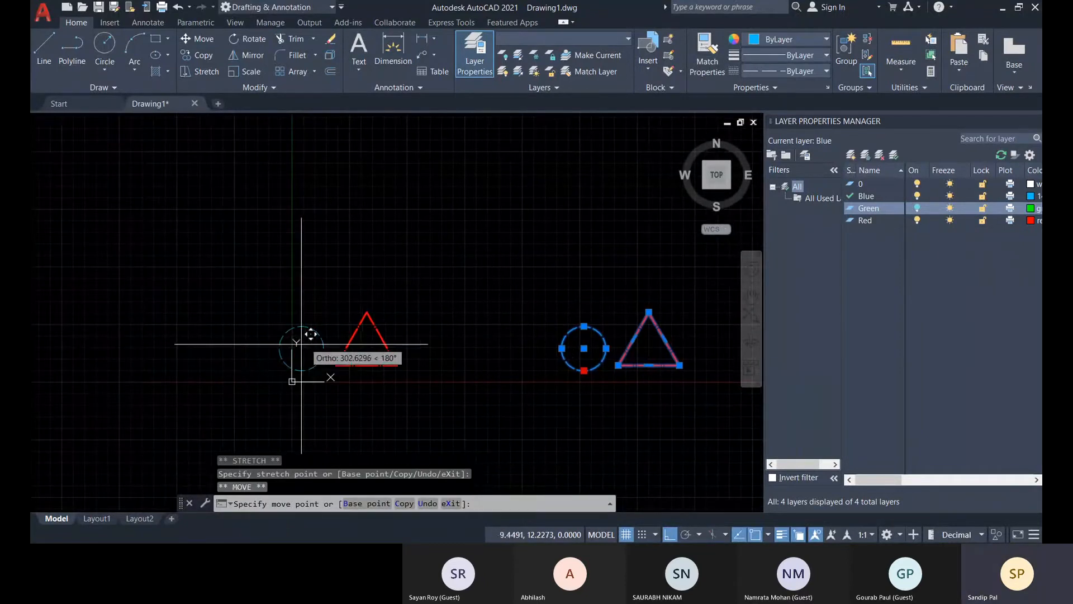
{"action": "left_click", "coordinate": [325, 342]}
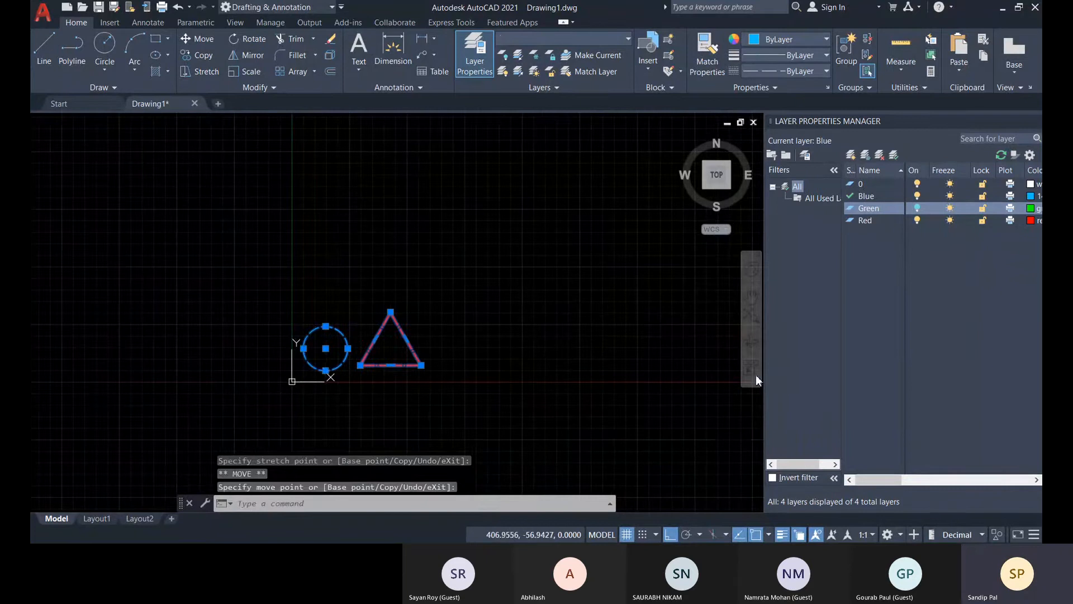
Turn the Green layer back on and examine where the hatches lie relative to the moved circle and triangle outlines.
{"action": "key", "text": "Escape"}
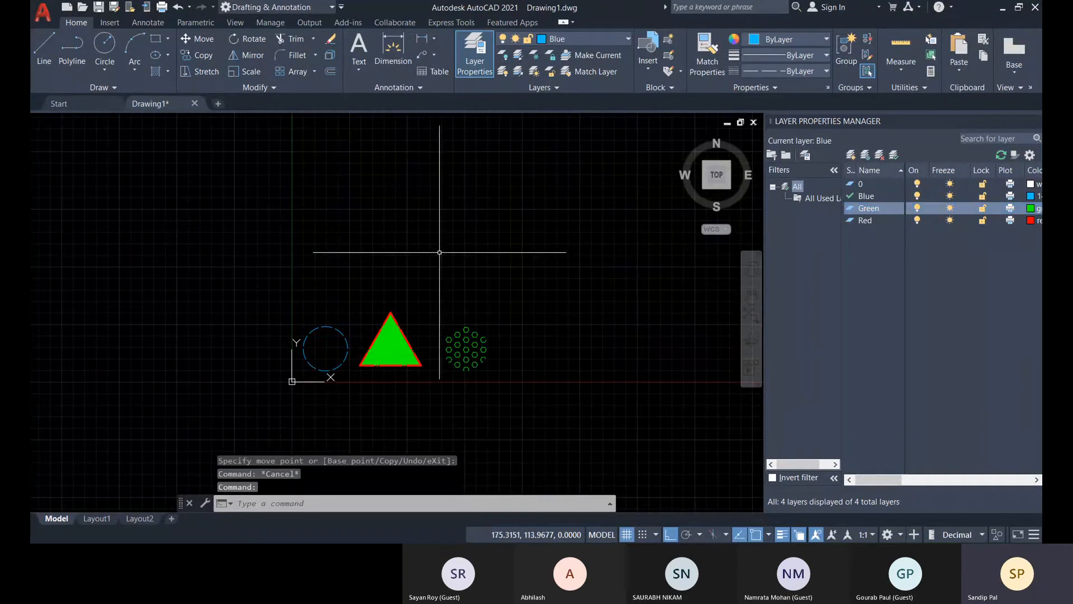
{"action": "scroll", "coordinate": [476, 335], "scroll_direction": "up", "scroll_amount": 2}
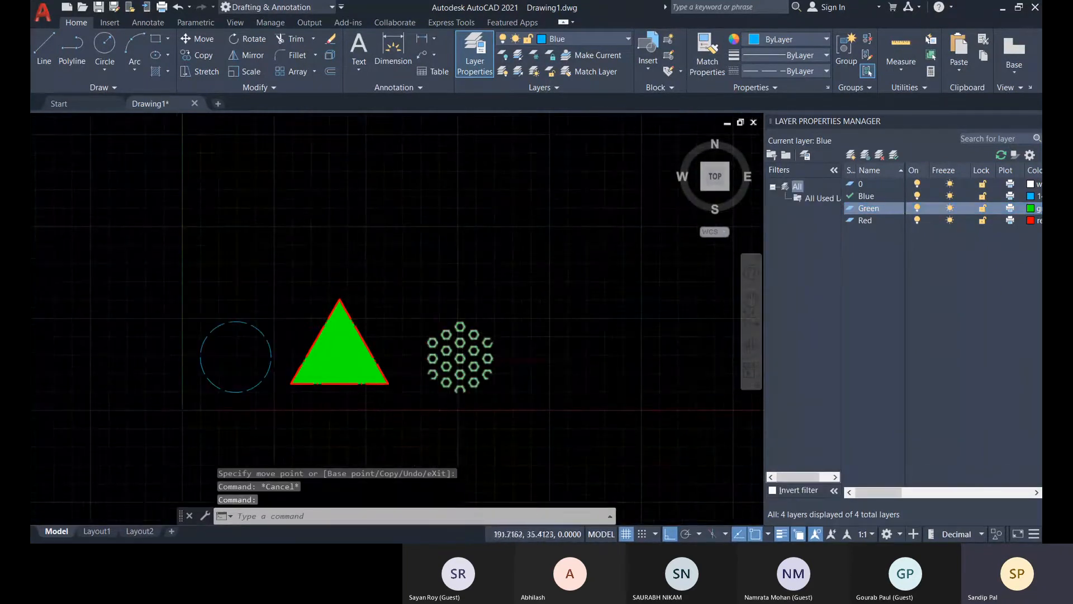
{"action": "scroll", "coordinate": [463, 356], "scroll_direction": "up", "scroll_amount": 2}
{"action": "middle_click_drag", "start_coordinate": [364, 369], "coordinate": [469, 348]}
{"action": "scroll", "coordinate": [569, 316], "scroll_direction": "down", "scroll_amount": 1}
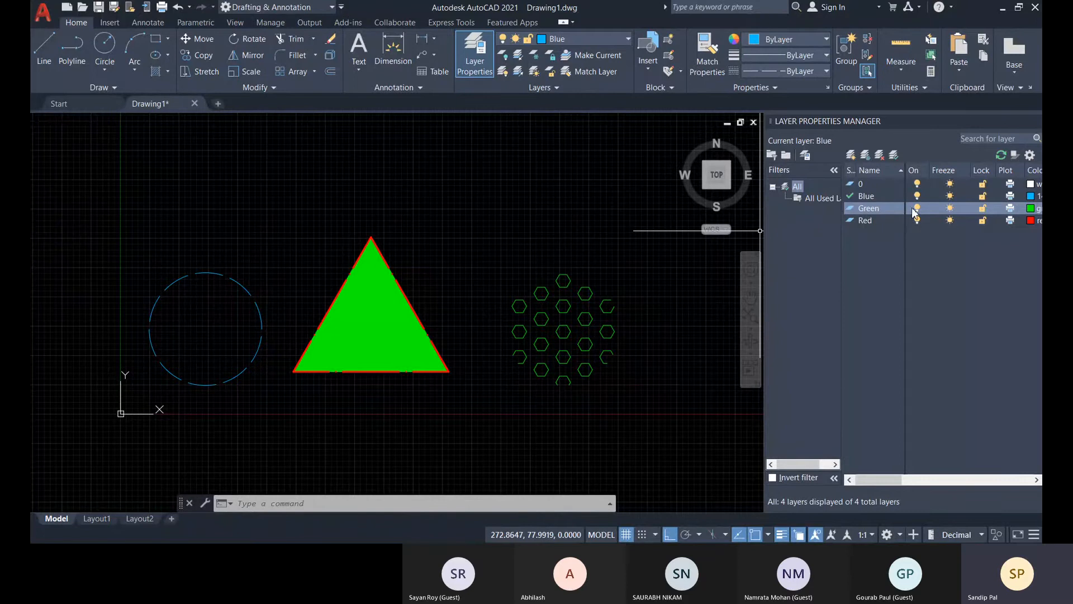
Select the detached hexagonal hatch beside the triangle and examine its boundary grips and hatch properties.
{"action": "left_click", "coordinate": [572, 344]}
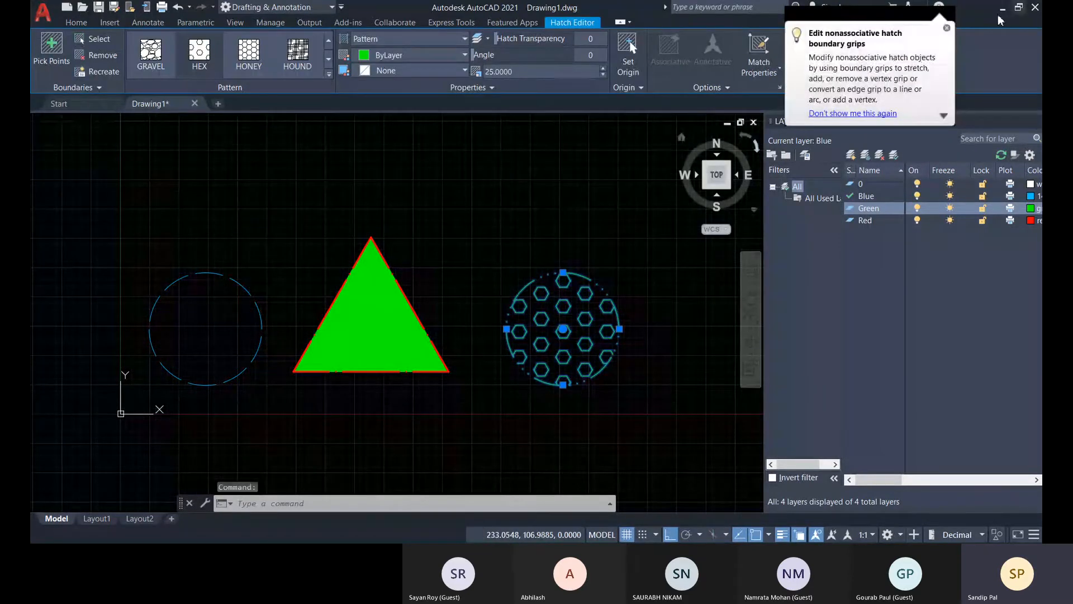
{"action": "left_click", "coordinate": [946, 28]}
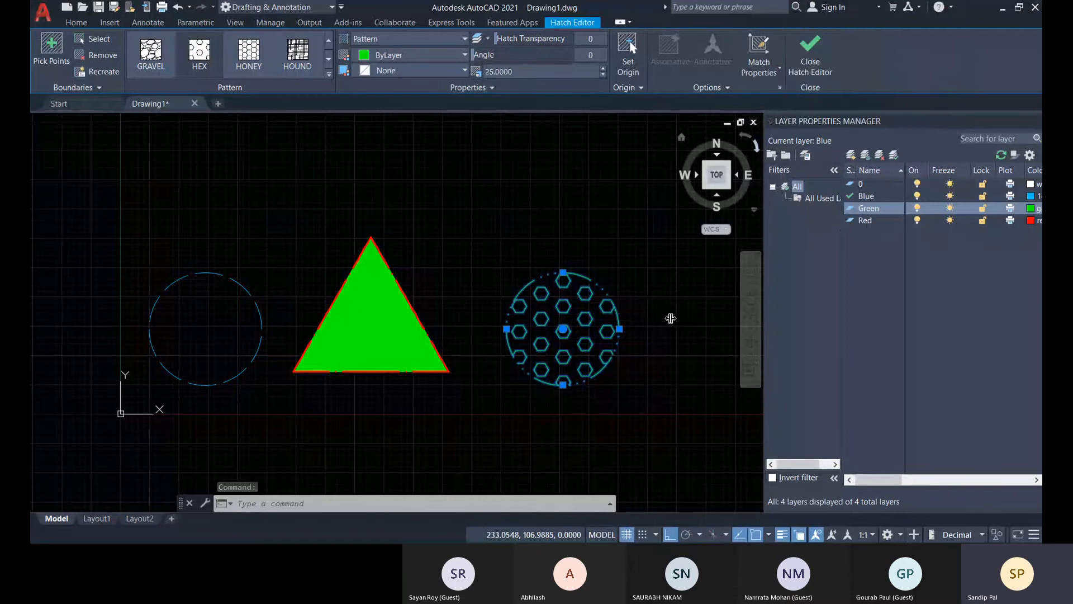
{"action": "left_click", "coordinate": [810, 53]}
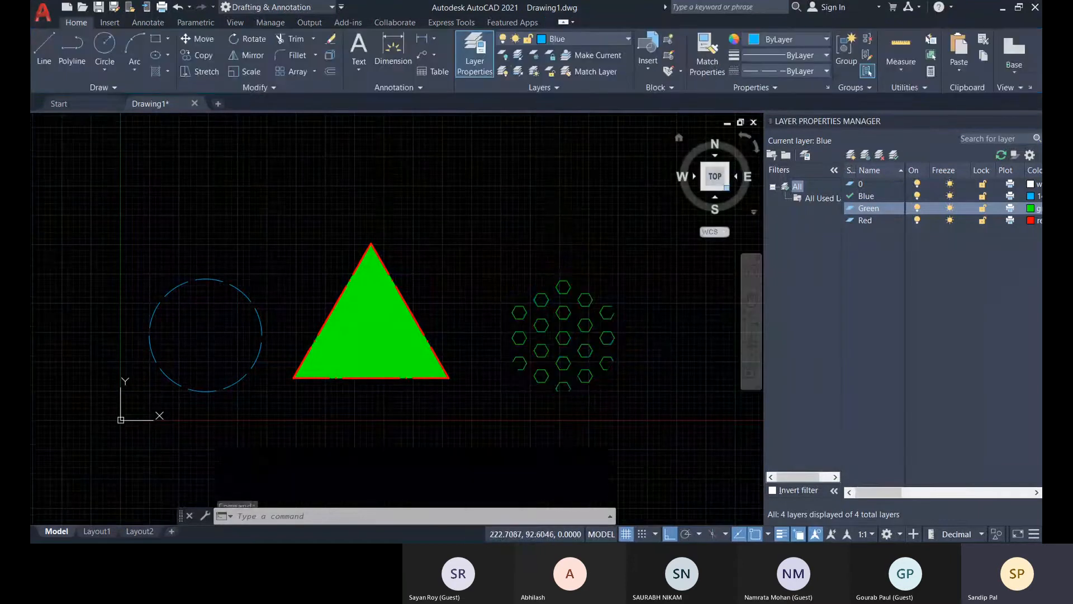
{"action": "left_click", "coordinate": [552, 356]}
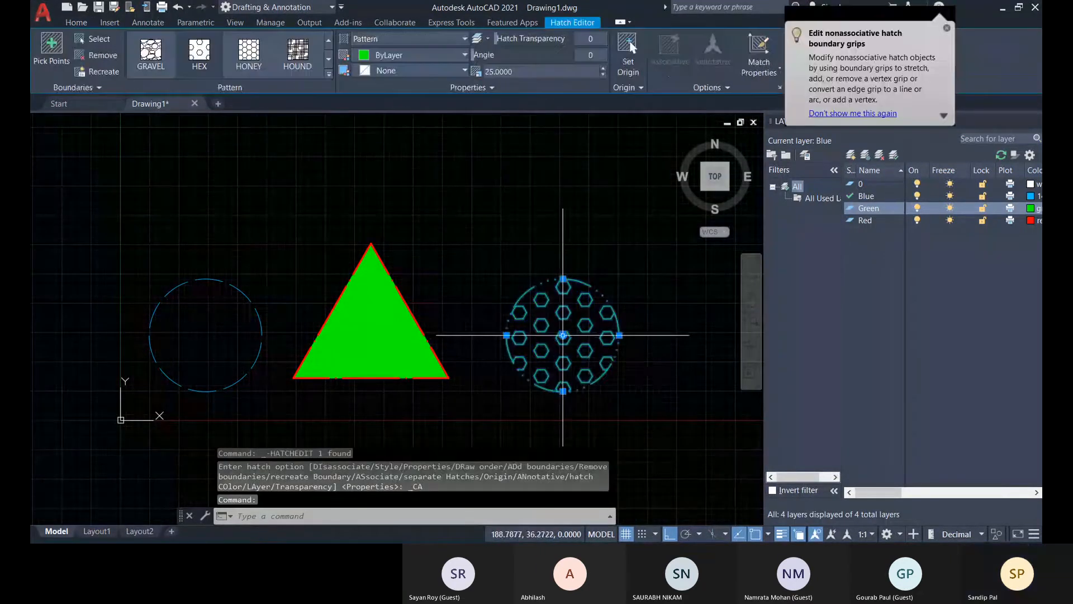
{"action": "mouse_move", "coordinate": [562, 336]}
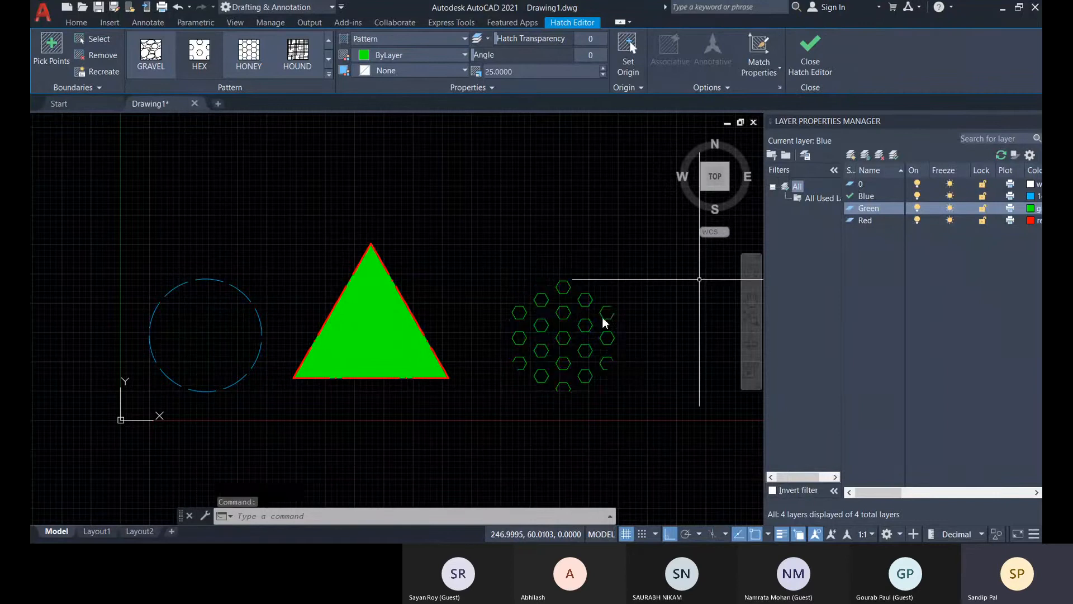
{"action": "key", "text": "Escape"}
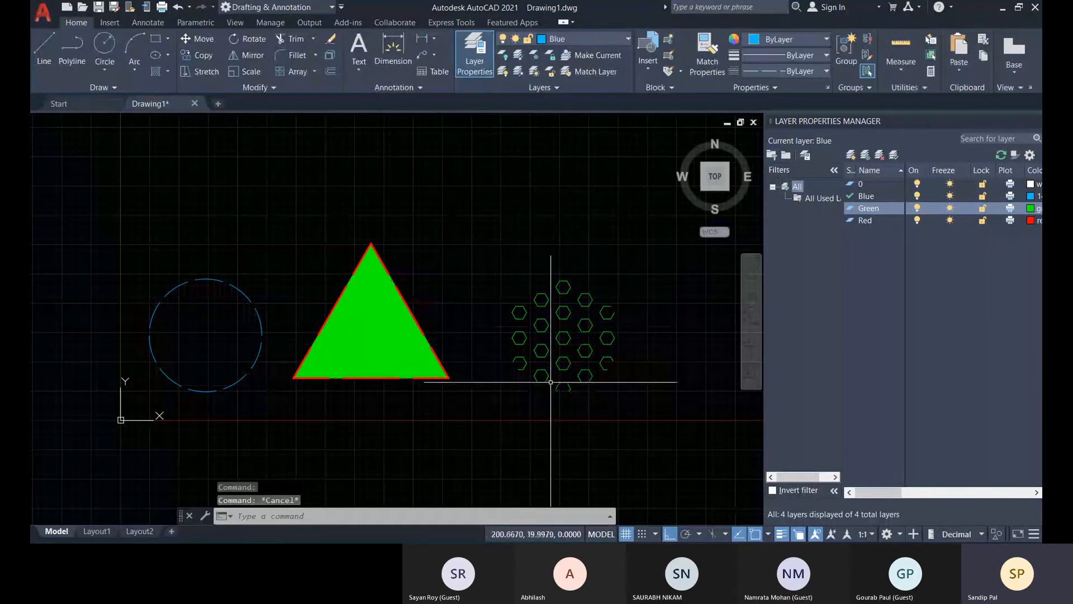
Select the triangle's polyline outline and stretch its left edge straight up from the edge's midpoint grip.
{"action": "scroll", "coordinate": [381, 388], "scroll_direction": "down", "scroll_amount": 5}
{"action": "middle_click_drag", "start_coordinate": [295, 374], "coordinate": [390, 353]}
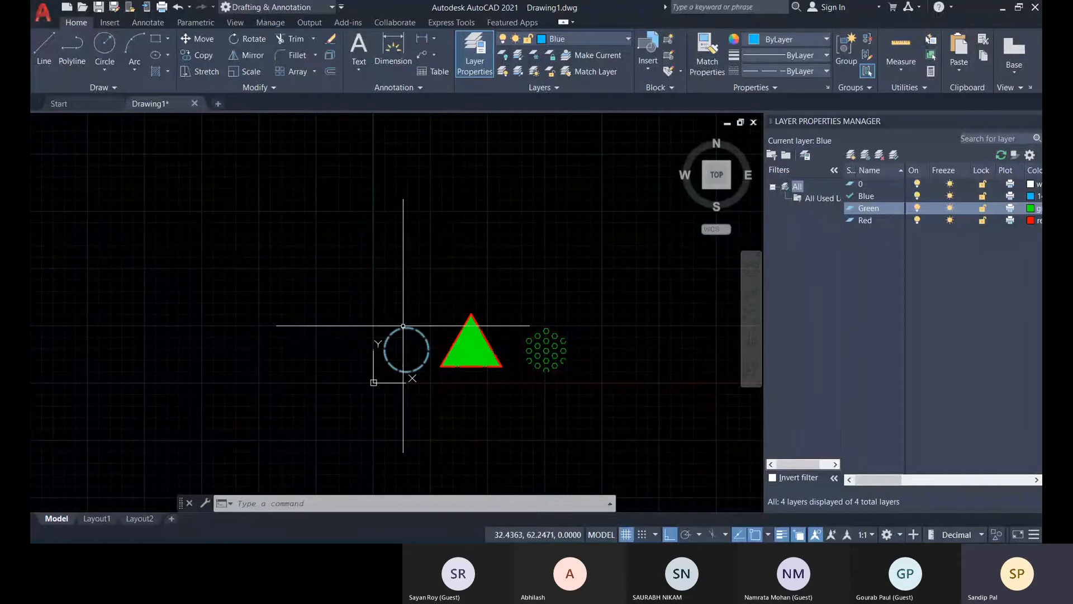
{"action": "scroll", "coordinate": [442, 337], "scroll_direction": "up", "scroll_amount": 4}
{"action": "scroll", "coordinate": [419, 335], "scroll_direction": "up", "scroll_amount": 2}
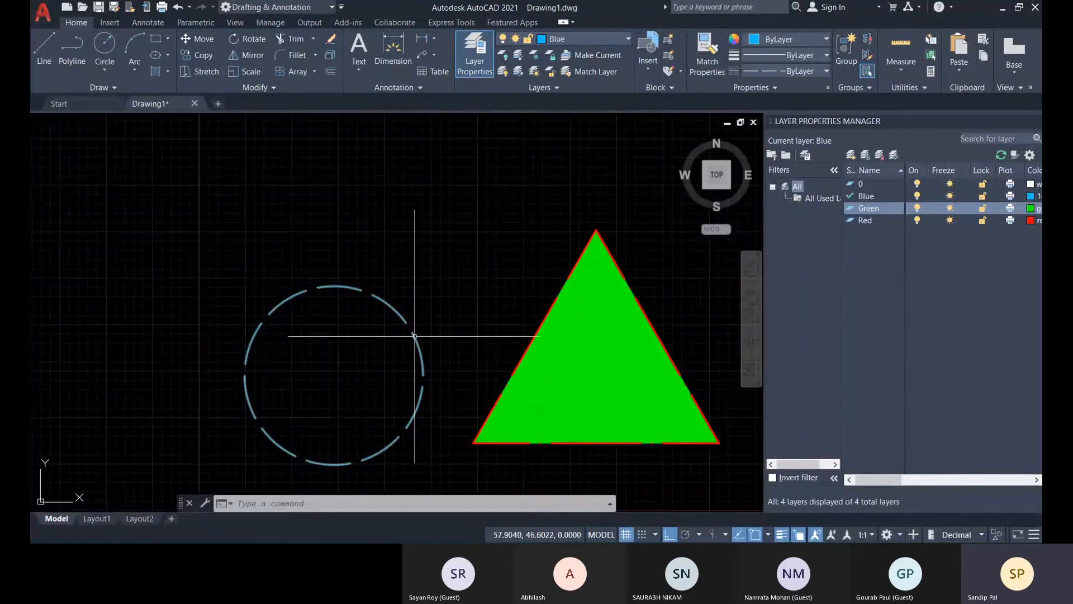
{"action": "scroll", "coordinate": [413, 333], "scroll_direction": "down", "scroll_amount": 2}
{"action": "scroll", "coordinate": [499, 325], "scroll_direction": "up", "scroll_amount": 2}
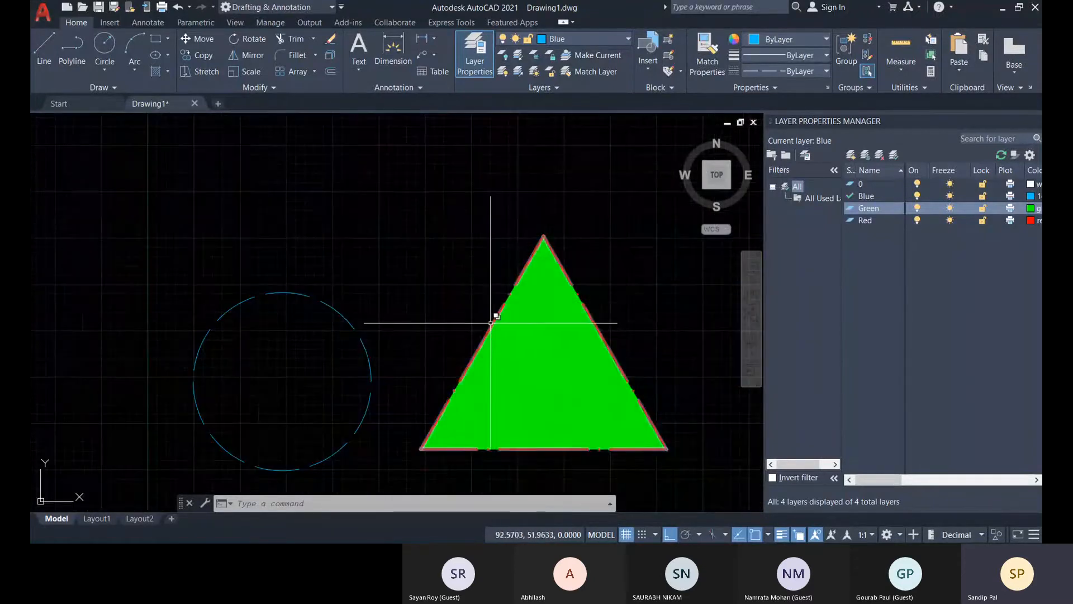
{"action": "left_click", "coordinate": [492, 323]}
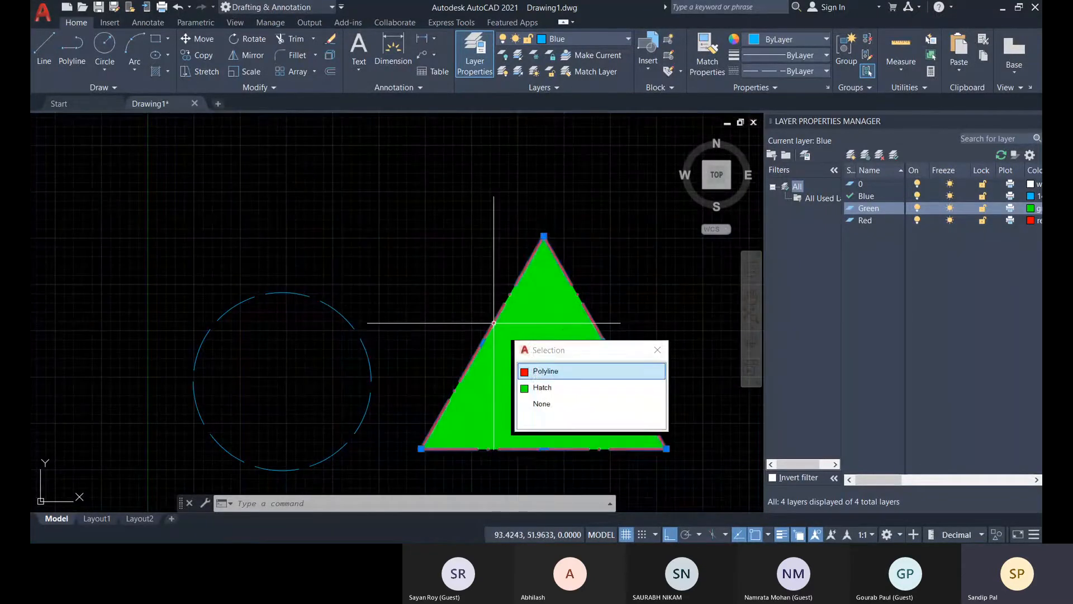
{"action": "left_click", "coordinate": [539, 371]}
{"action": "left_click", "coordinate": [482, 342]}
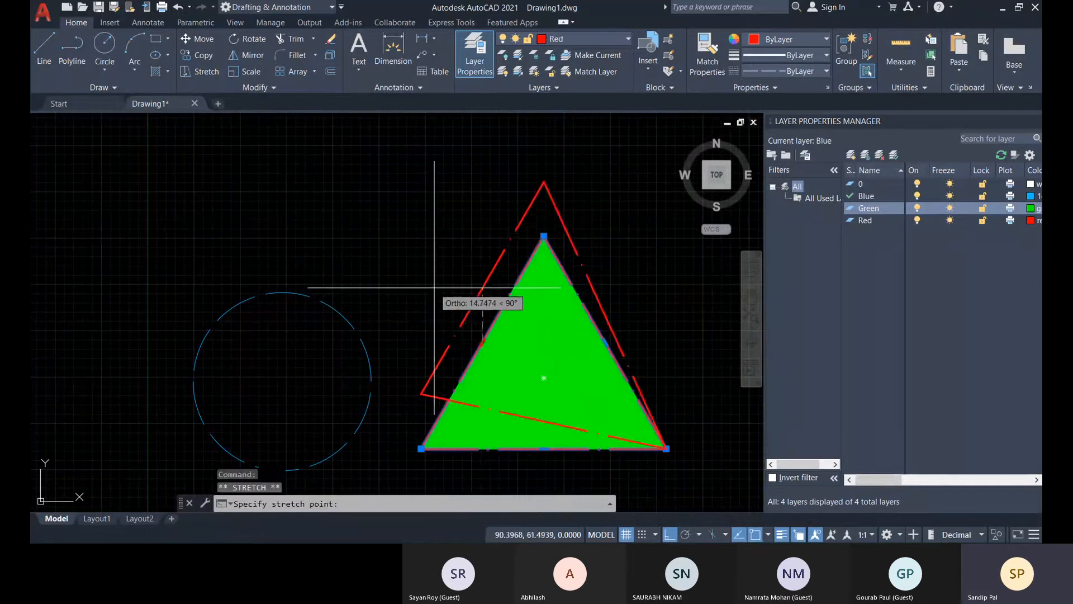
{"action": "left_click", "coordinate": [427, 271]}
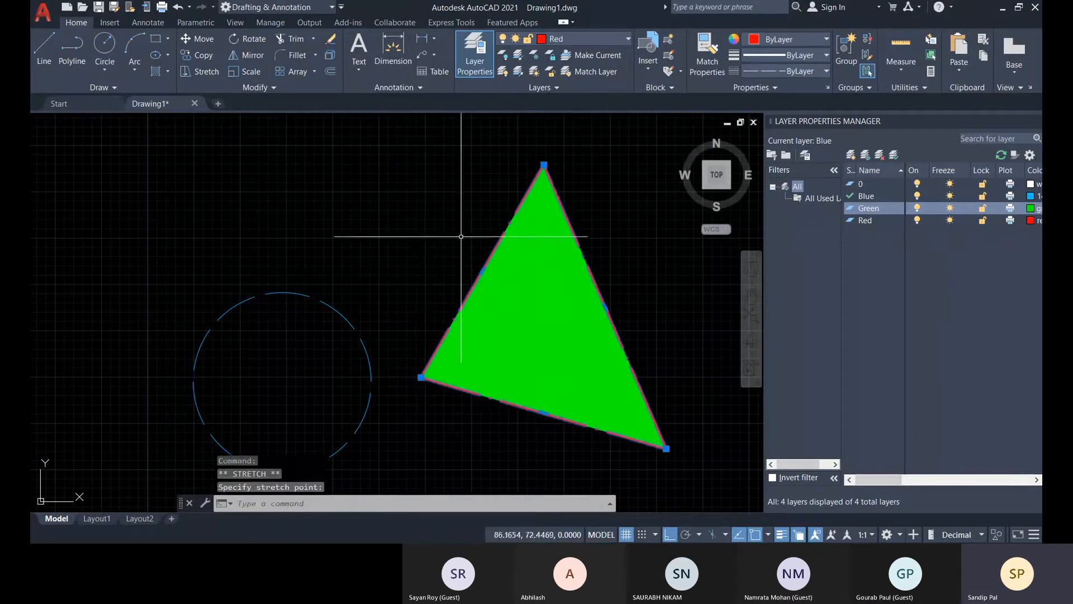
Stretch the triangle's right edge horizontally outward, and pull its lower edge straight down well below the X axis.
{"action": "left_click", "coordinate": [609, 306]}
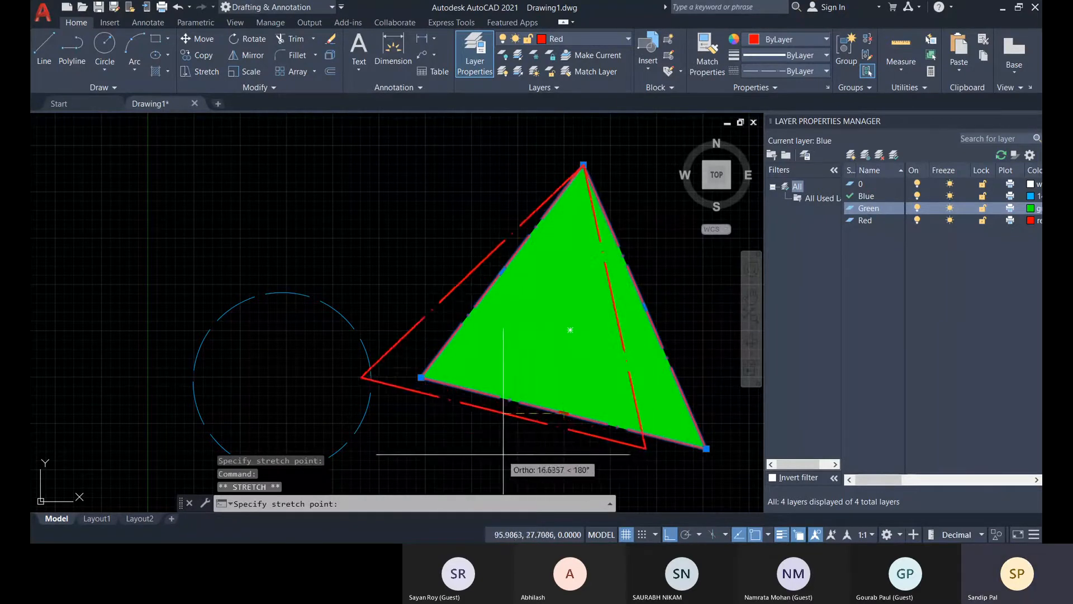
{"action": "middle_click_drag", "start_coordinate": [537, 438], "coordinate": [528, 340]}
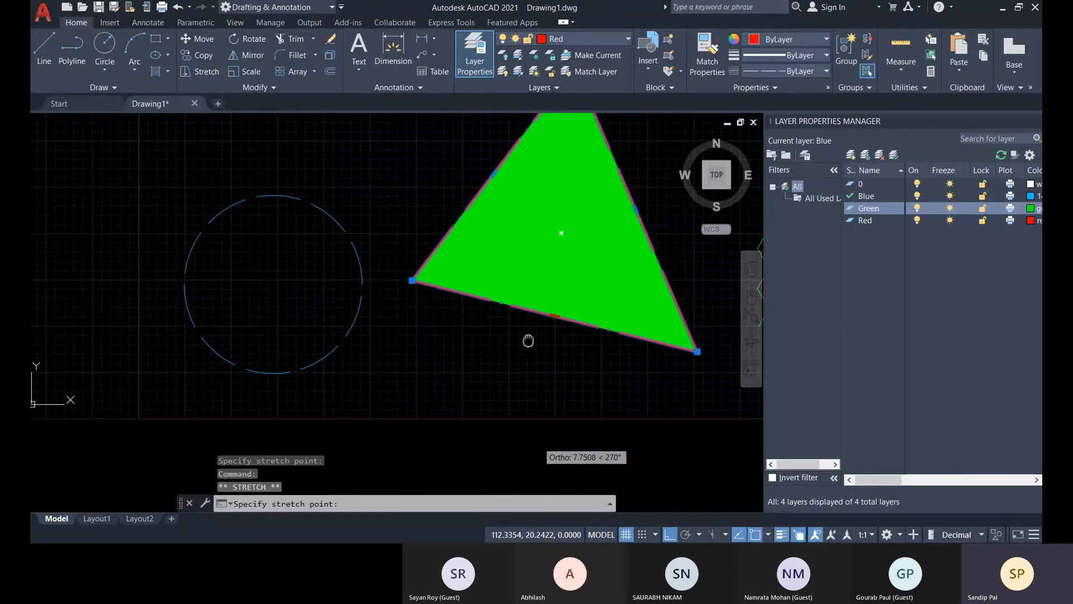
{"action": "scroll", "coordinate": [528, 341], "scroll_direction": "down", "scroll_amount": 5}
{"action": "left_click", "coordinate": [555, 465]}
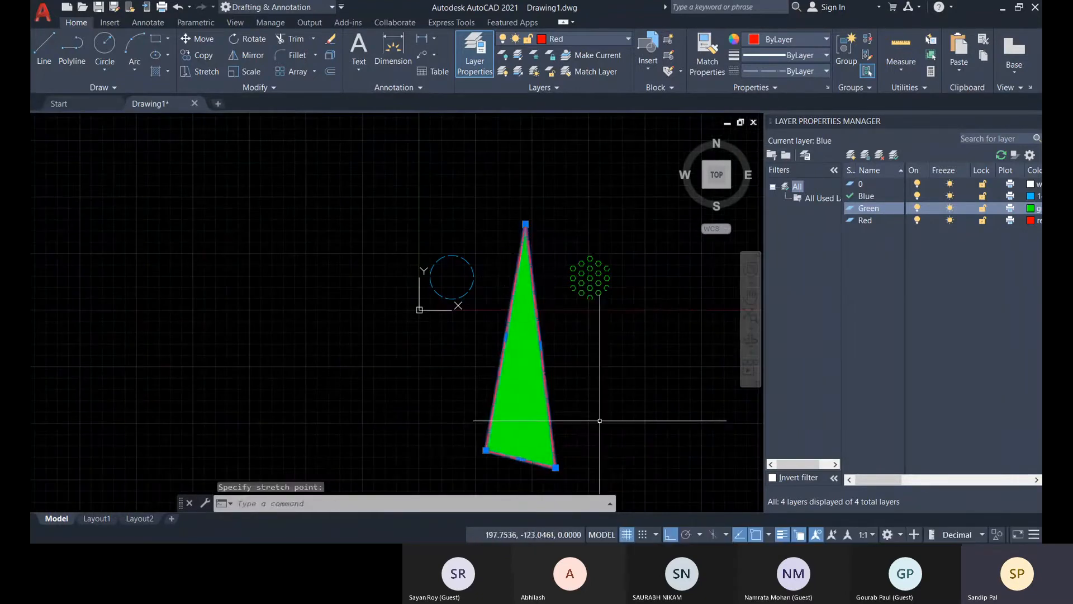
Undo the recent grip stretches of the triangle's outline and leave nothing selected.
{"action": "key", "text": "ctrl+z"}
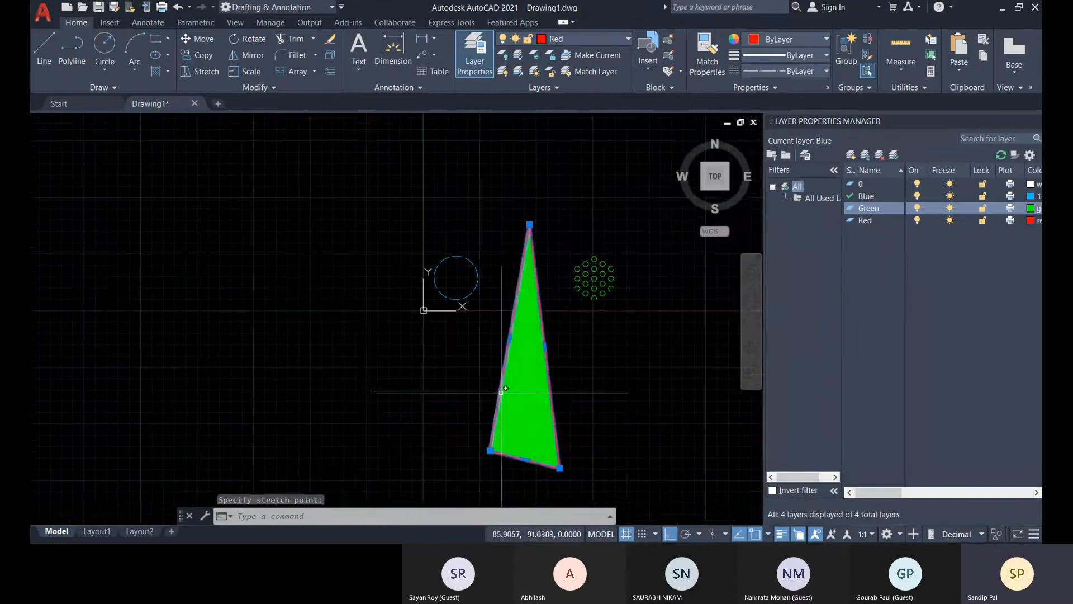
{"action": "key", "text": "ctrl+z"}
{"action": "scroll", "coordinate": [614, 425], "scroll_direction": "down", "scroll_amount": 5}
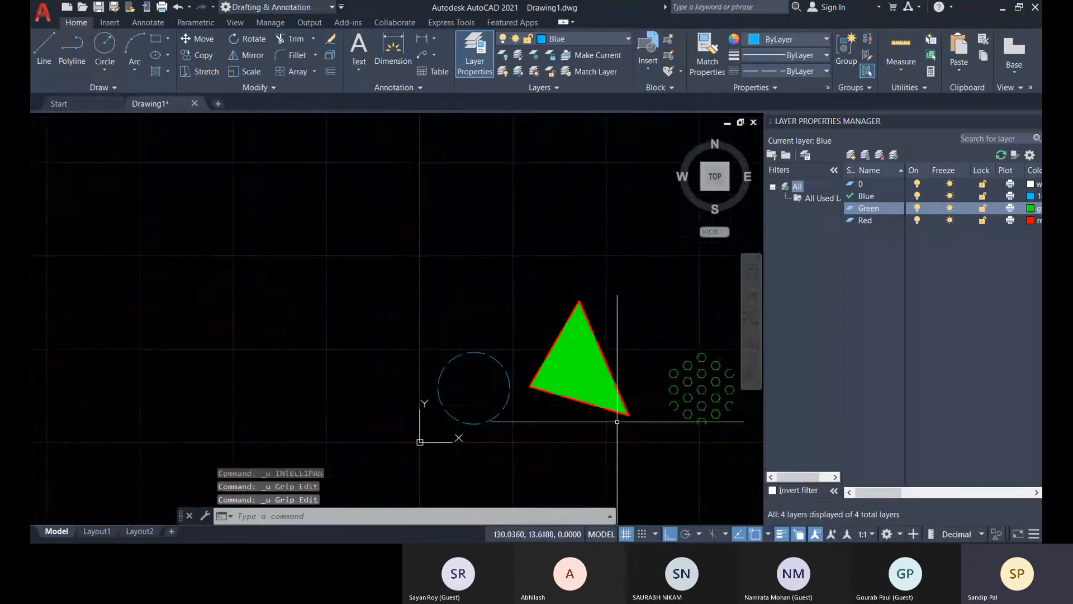
{"action": "middle_click_drag", "start_coordinate": [396, 385], "coordinate": [433, 369]}
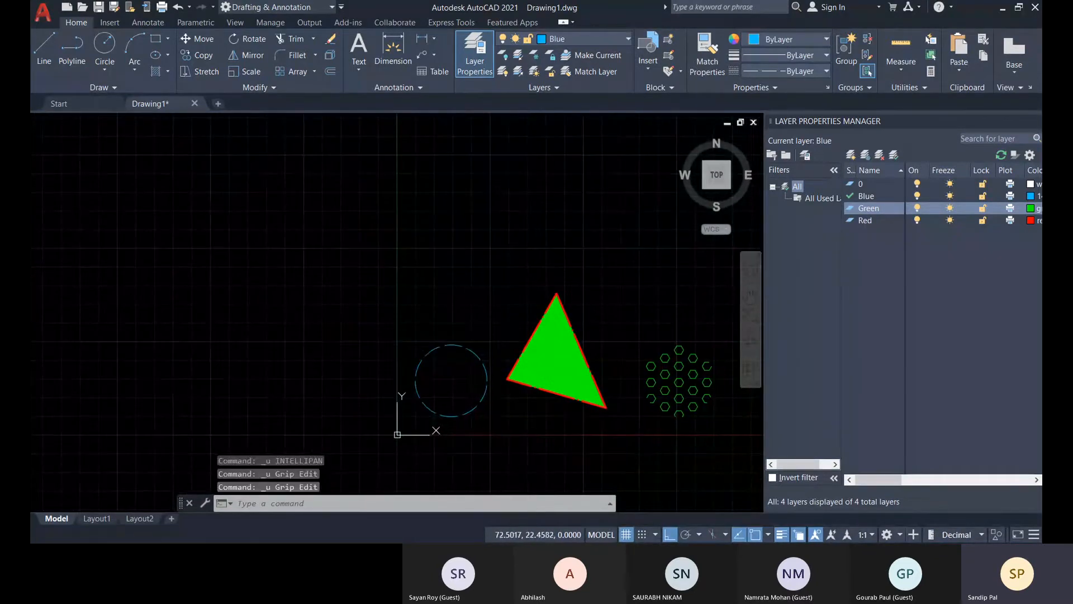
{"action": "left_click", "coordinate": [443, 346]}
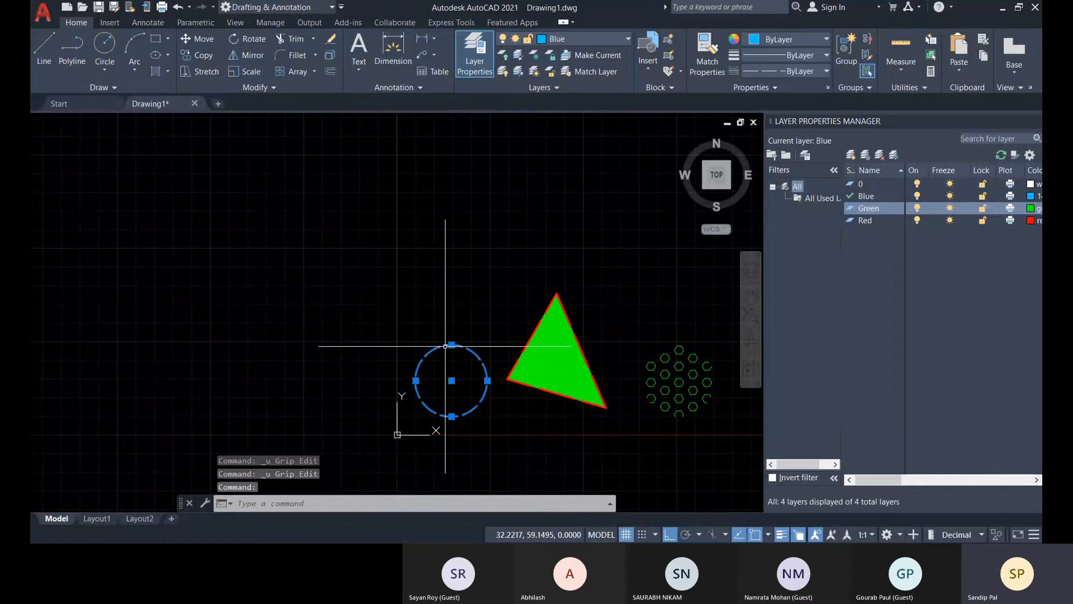
{"action": "key", "text": "Escape"}
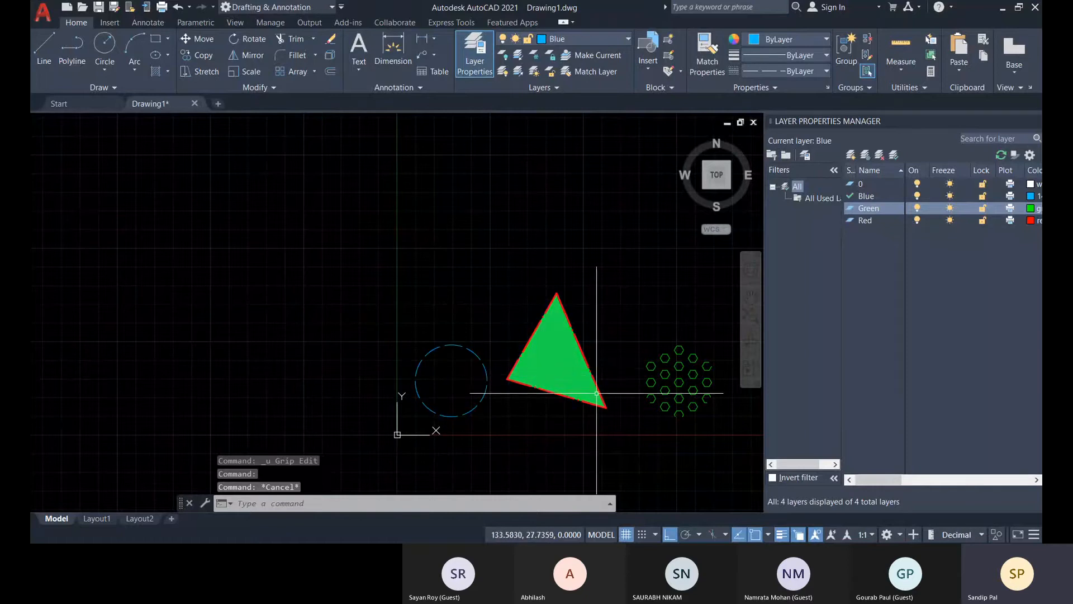
{"action": "middle_click_drag", "start_coordinate": [593, 386], "coordinate": [529, 349]}
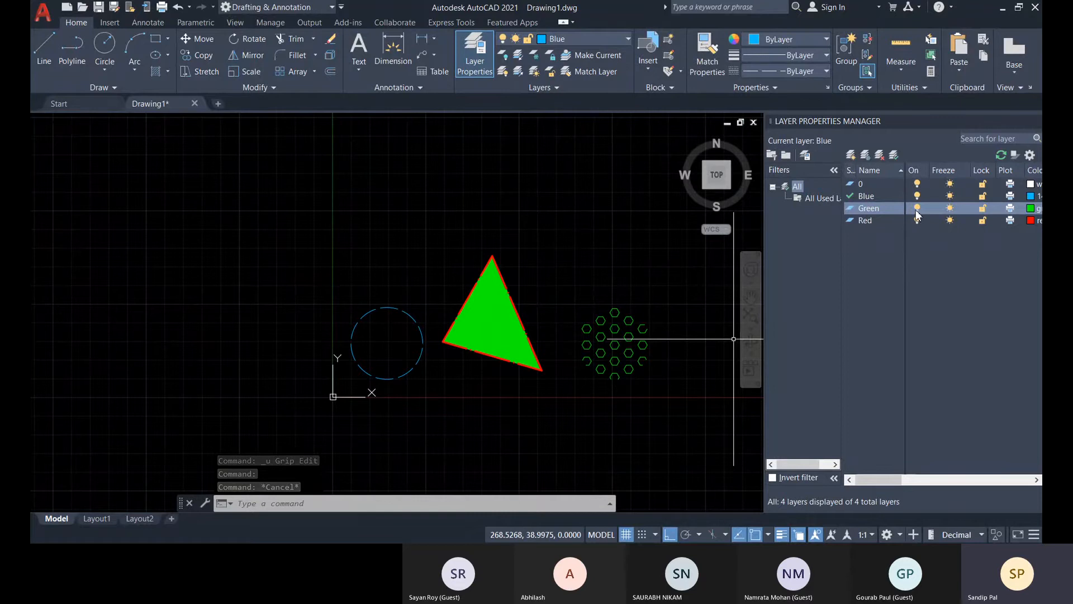
Freeze the Green layer and move the circle and triangle outlines together straight up, well above the X axis.
{"action": "left_click", "coordinate": [950, 210]}
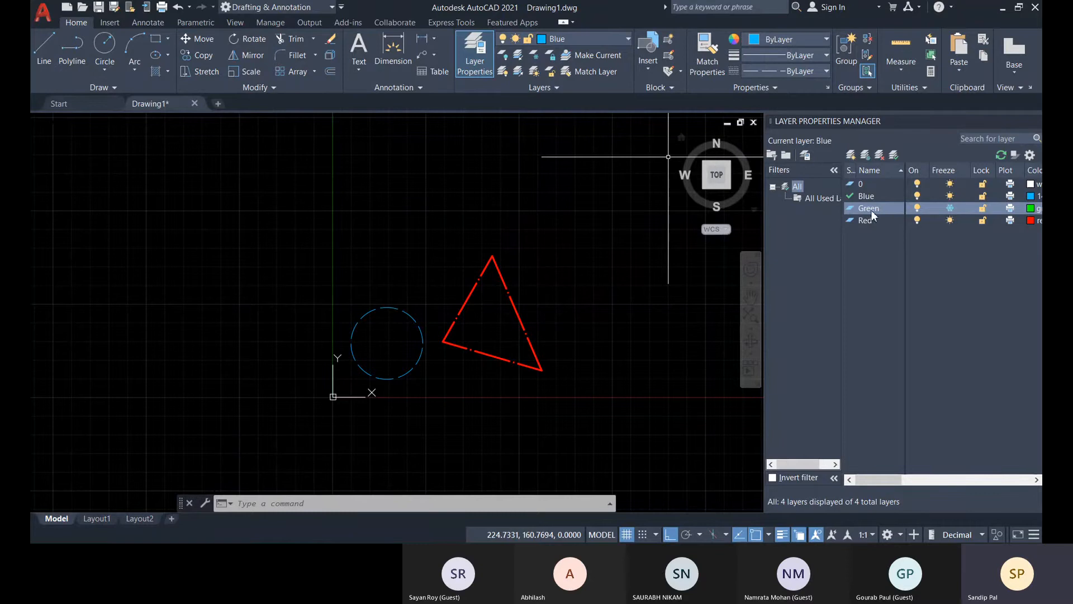
{"action": "left_click", "coordinate": [950, 208]}
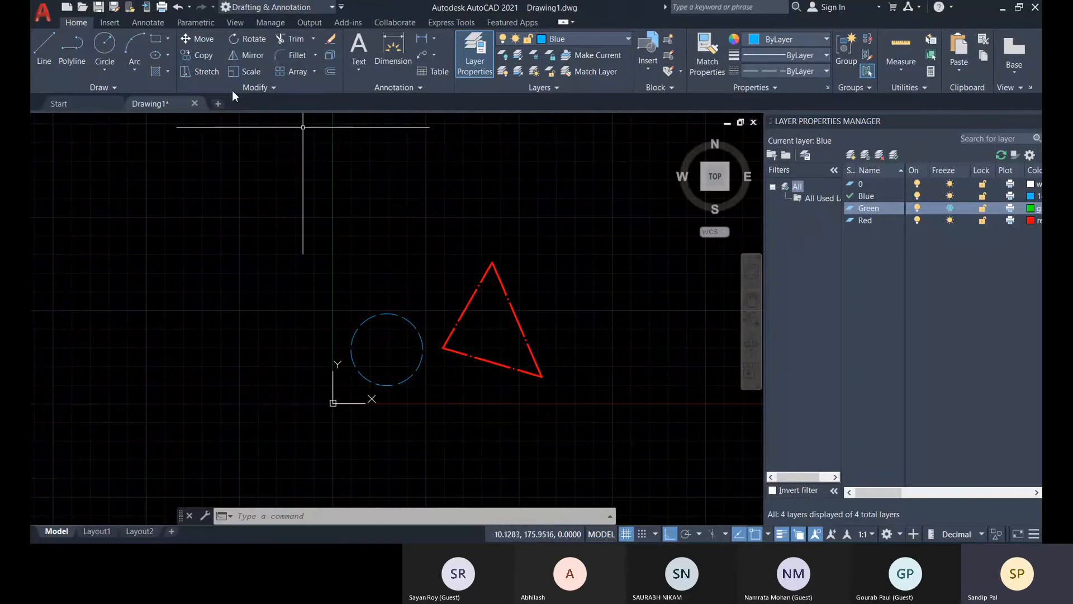
{"action": "left_click", "coordinate": [216, 38]}
{"action": "left_click", "coordinate": [612, 484]}
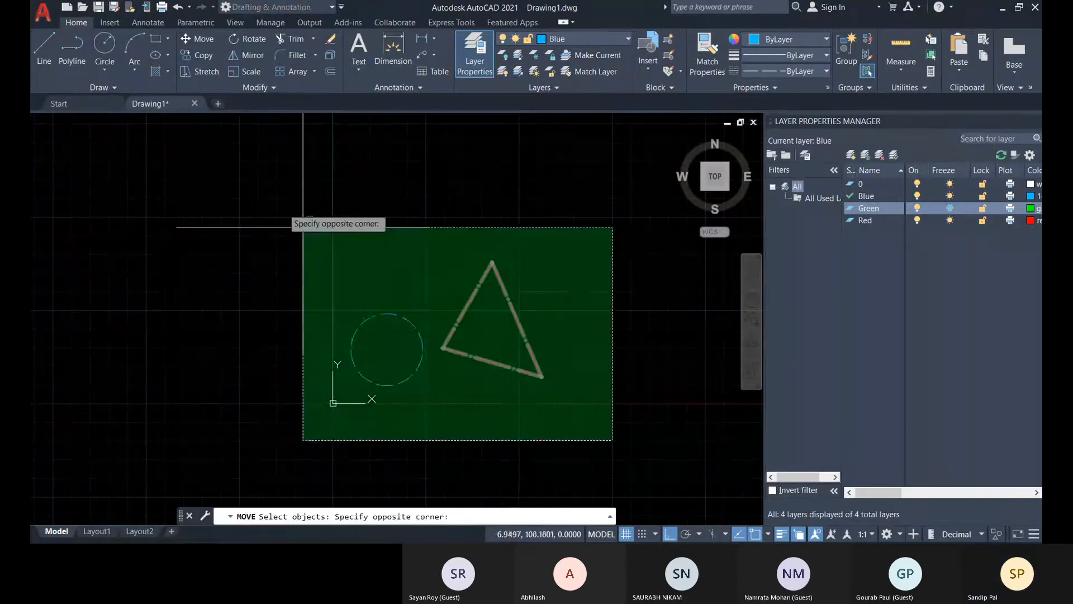
{"action": "left_click", "coordinate": [302, 227]}
{"action": "key", "text": "Return"}
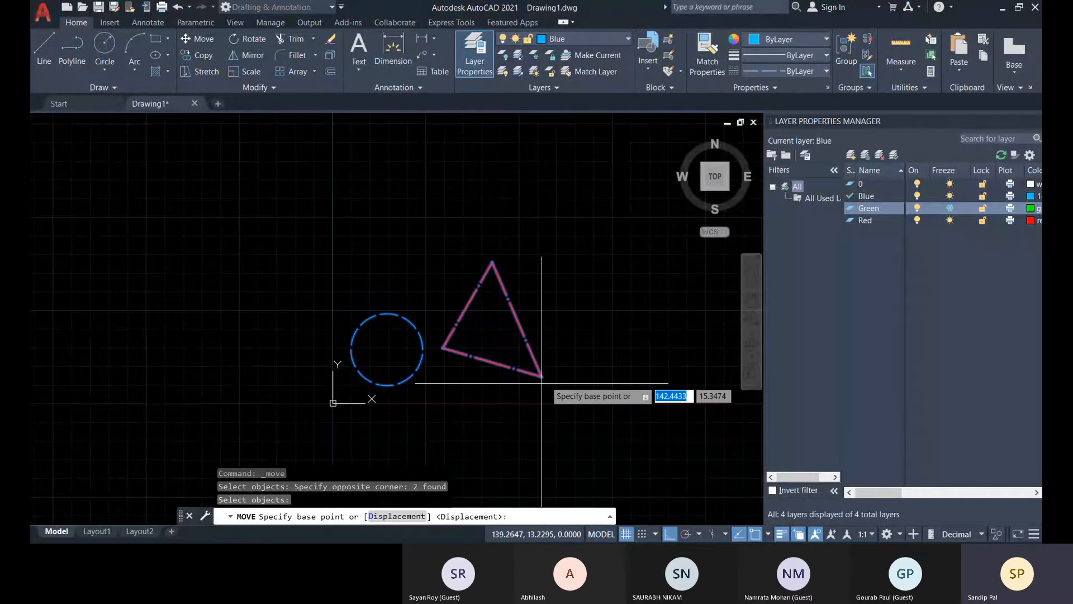
{"action": "scroll", "coordinate": [542, 382], "scroll_direction": "down", "scroll_amount": 2}
{"action": "left_click", "coordinate": [531, 375]}
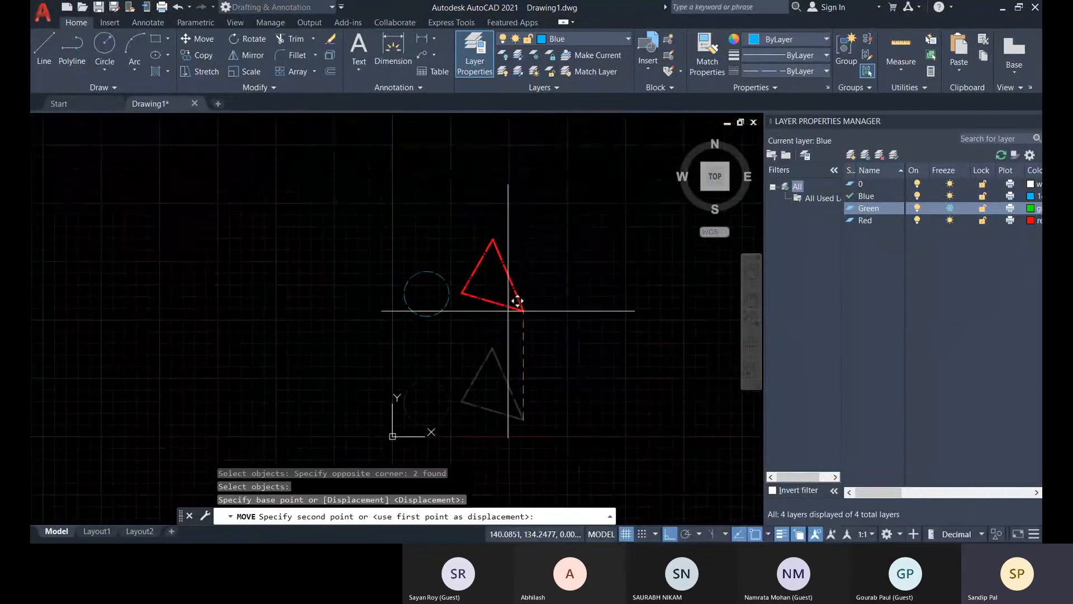
{"action": "left_click", "coordinate": [509, 223]}
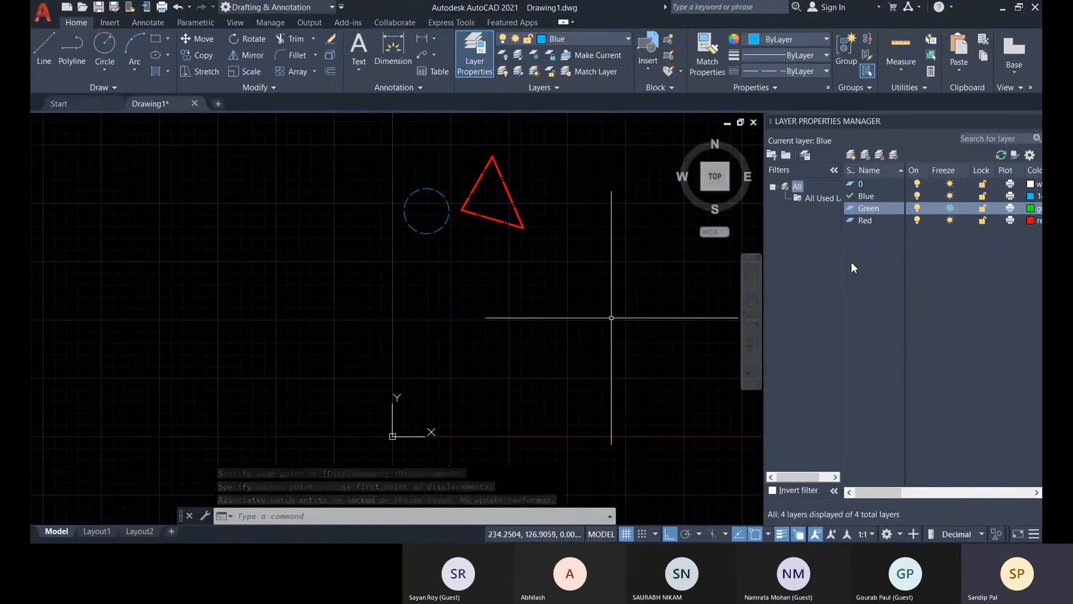
Thaw the Green layer and examine where the solid and hexagonal hatches lie relative to the moved outlines.
{"action": "left_click", "coordinate": [949, 207]}
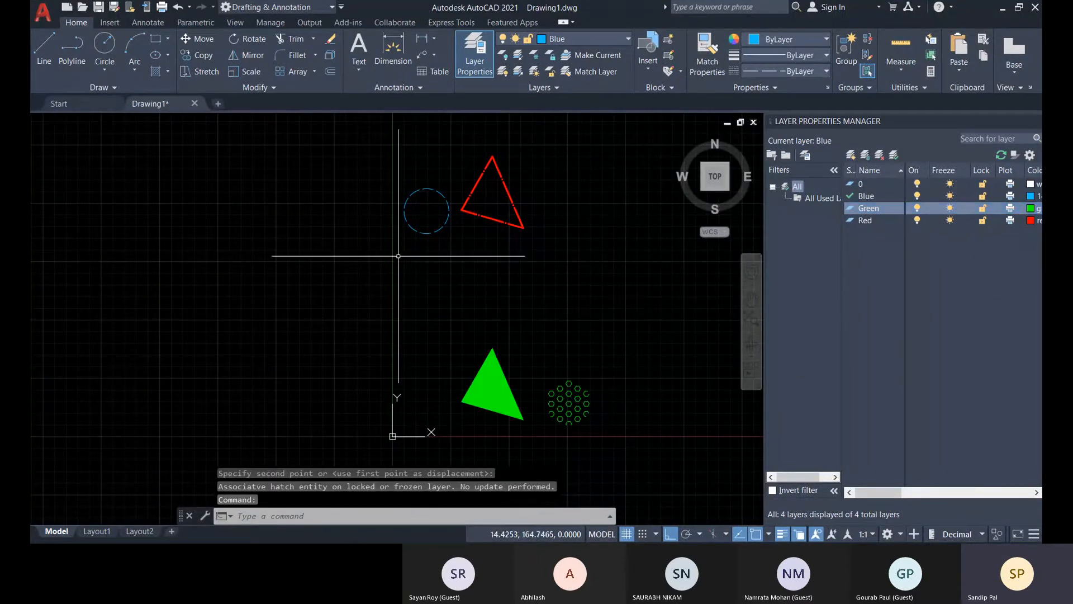
{"action": "left_click", "coordinate": [507, 190]}
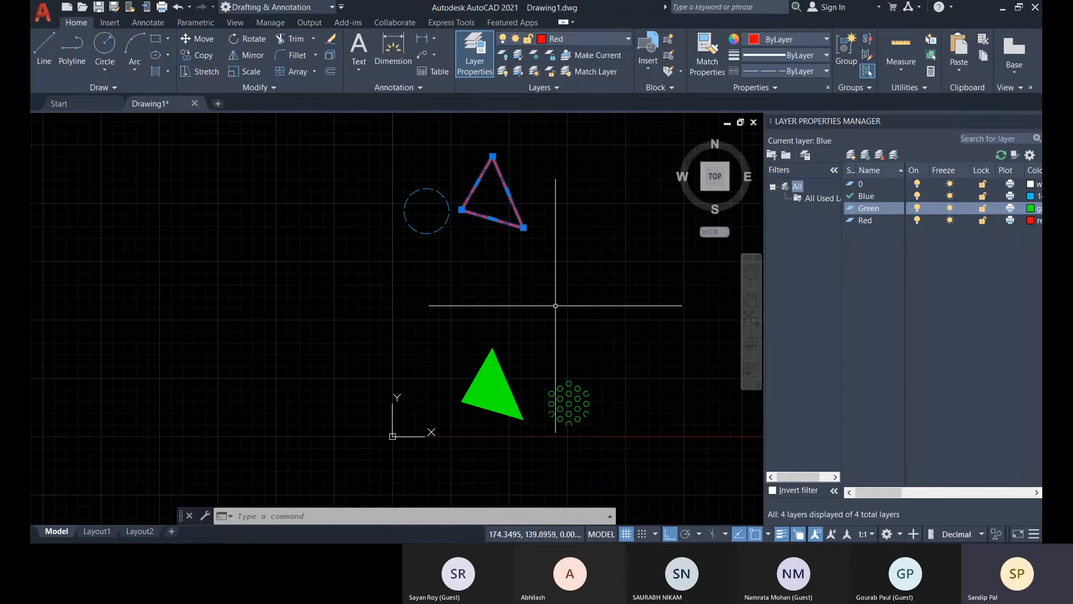
{"action": "key", "text": "Escape"}
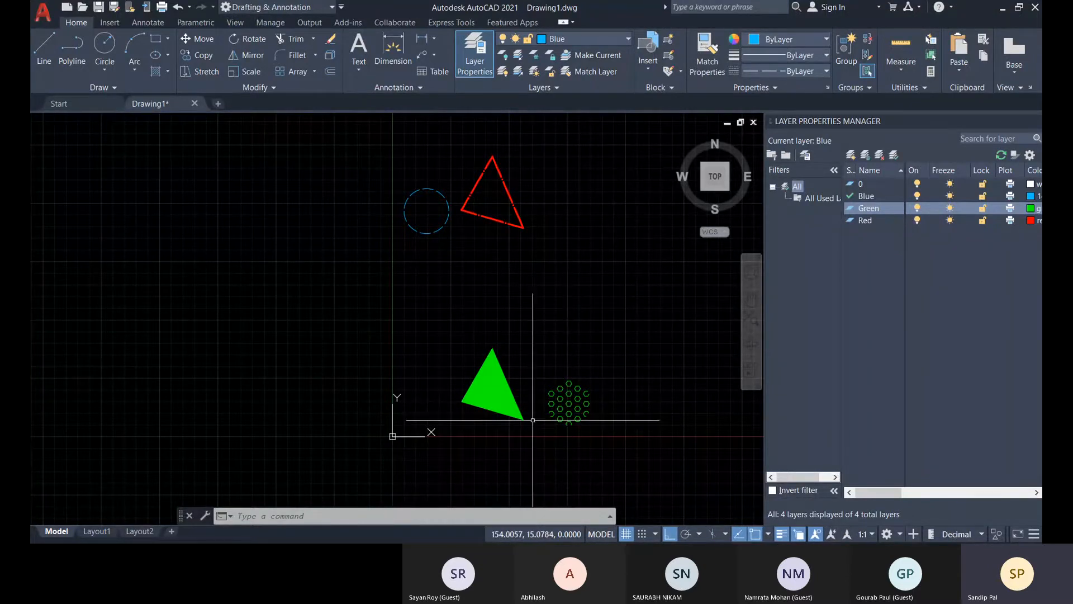
{"action": "scroll", "coordinate": [499, 399], "scroll_direction": "up", "scroll_amount": 5}
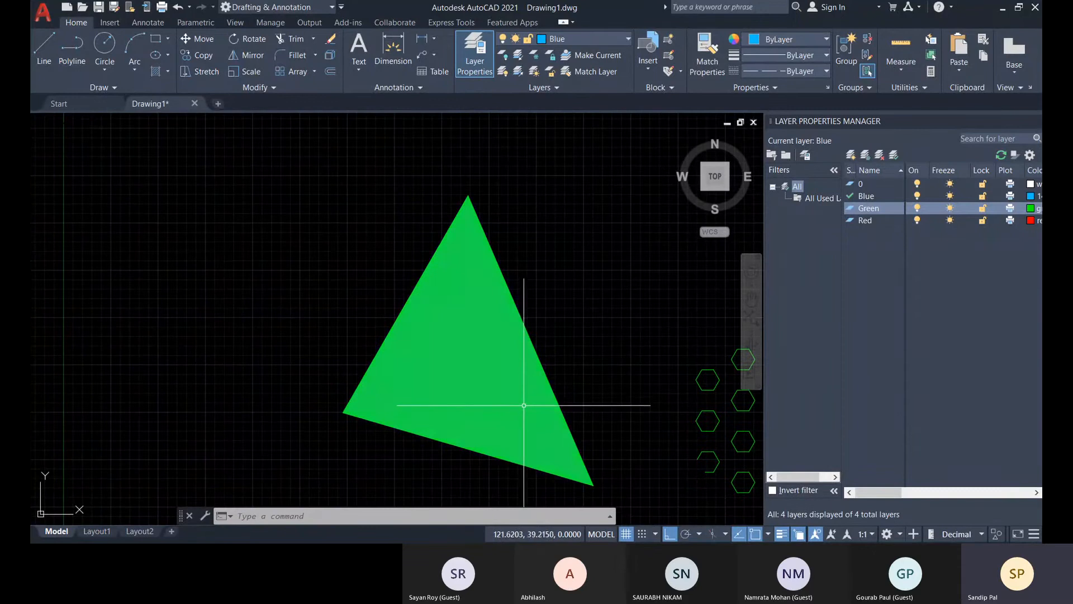
{"action": "scroll", "coordinate": [562, 395], "scroll_direction": "down", "scroll_amount": 6}
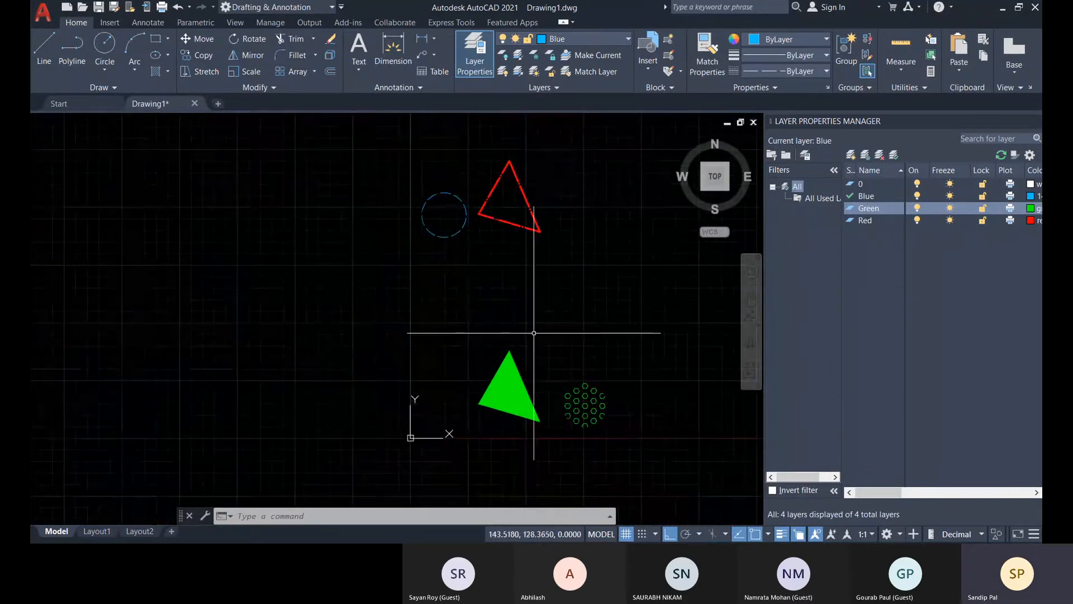
{"action": "middle_click_drag", "start_coordinate": [524, 384], "coordinate": [518, 375]}
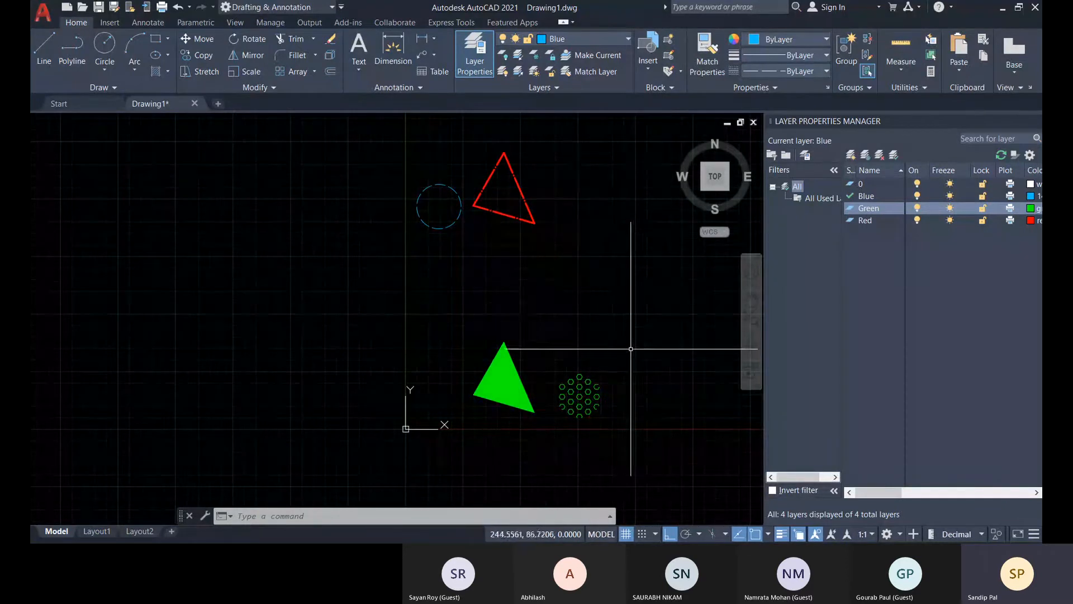
Select the solid triangular hatch to examine its grip and associative setting, and clear the selection.
{"action": "left_click", "coordinate": [507, 378]}
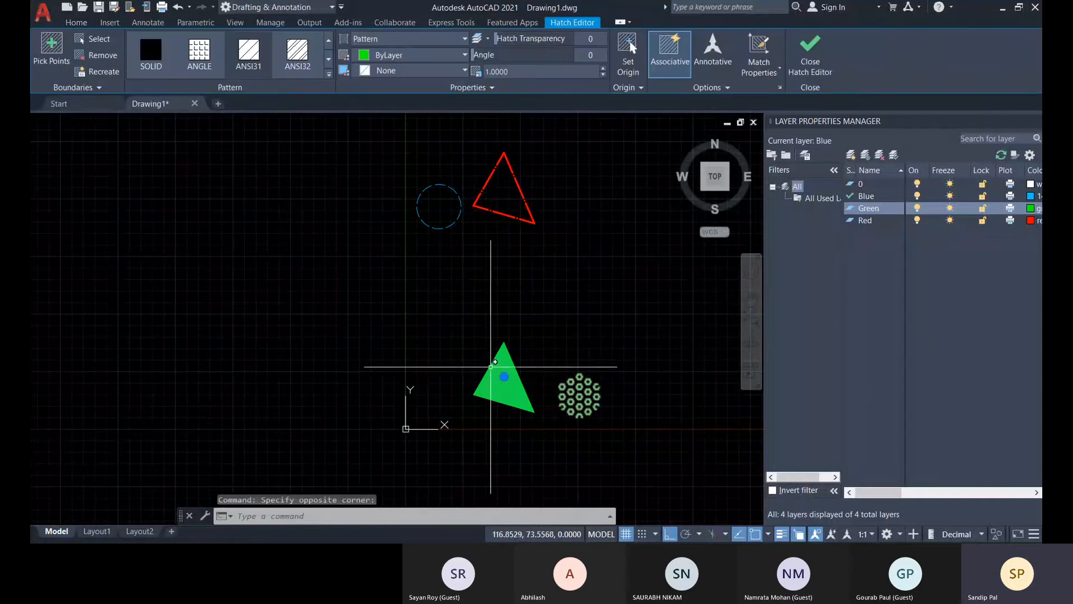
{"action": "key", "text": "Escape"}
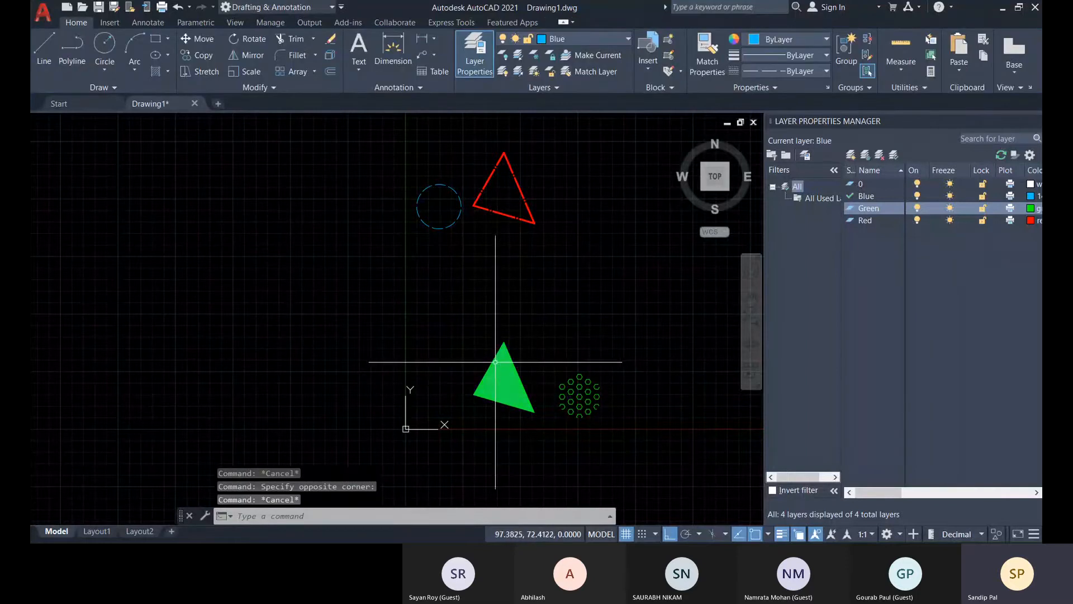
{"action": "left_click", "coordinate": [496, 359]}
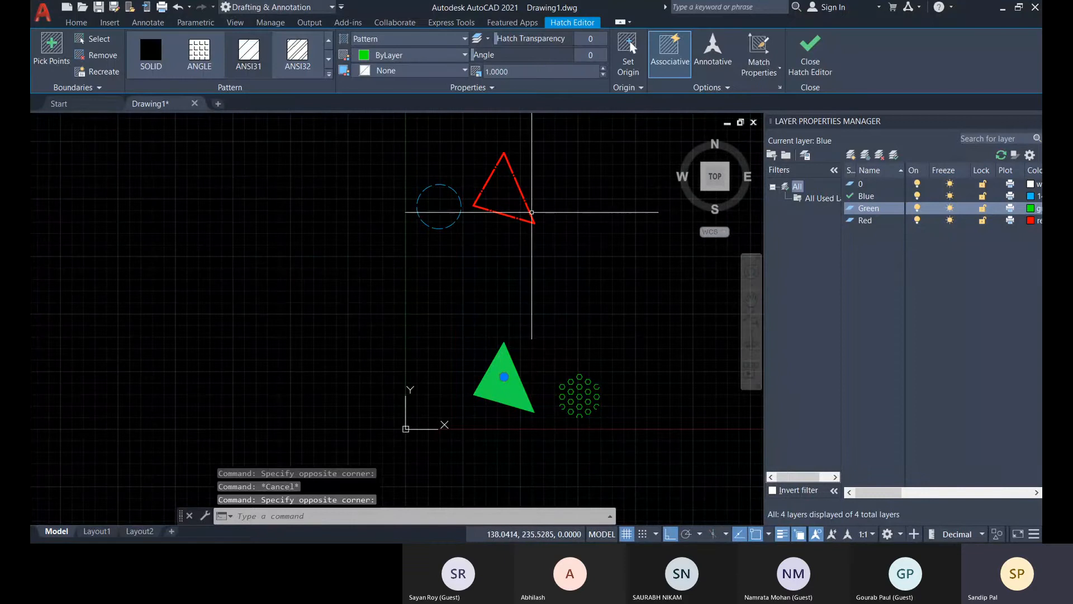
{"action": "key", "text": "Escape"}
Select the red triangle outline and stretch its lower edge slightly straight down from the edge's midpoint grip.
{"action": "left_click", "coordinate": [519, 188]}
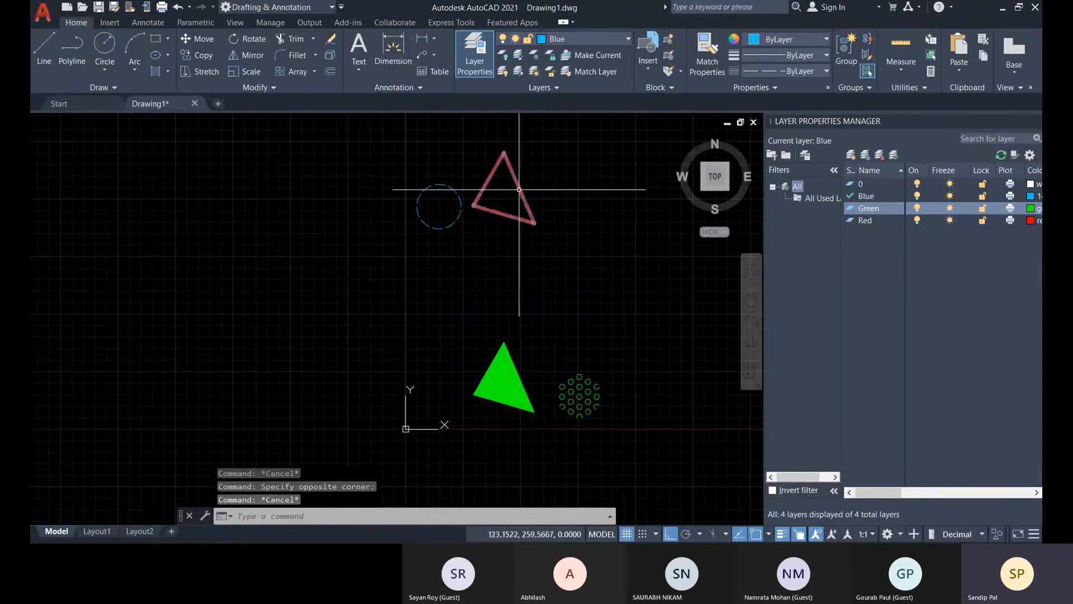
{"action": "left_click", "coordinate": [504, 214]}
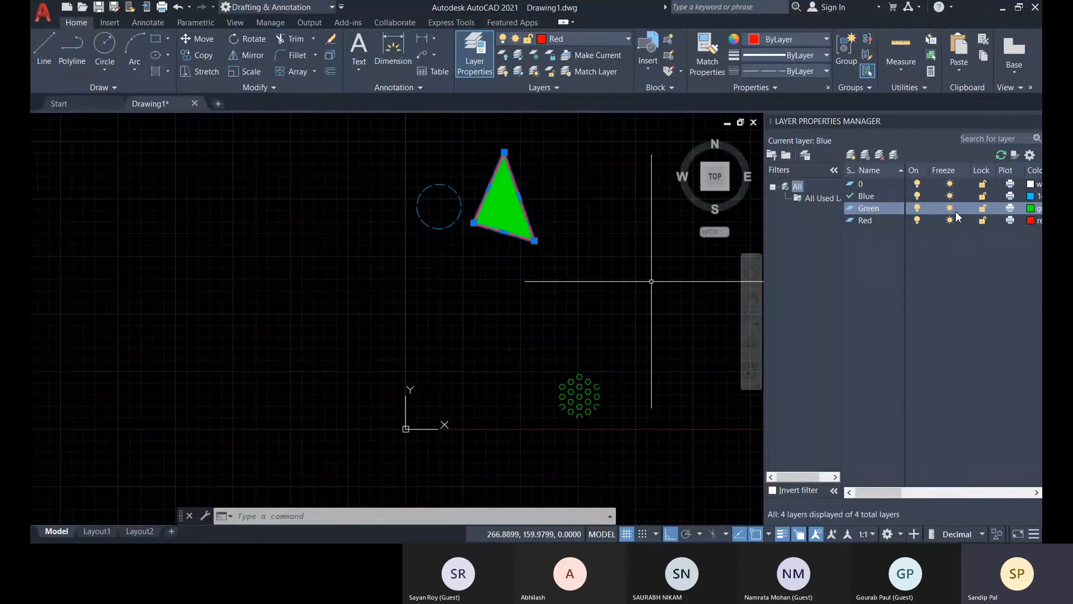
{"action": "middle_click_drag", "start_coordinate": [635, 352], "coordinate": [599, 378]}
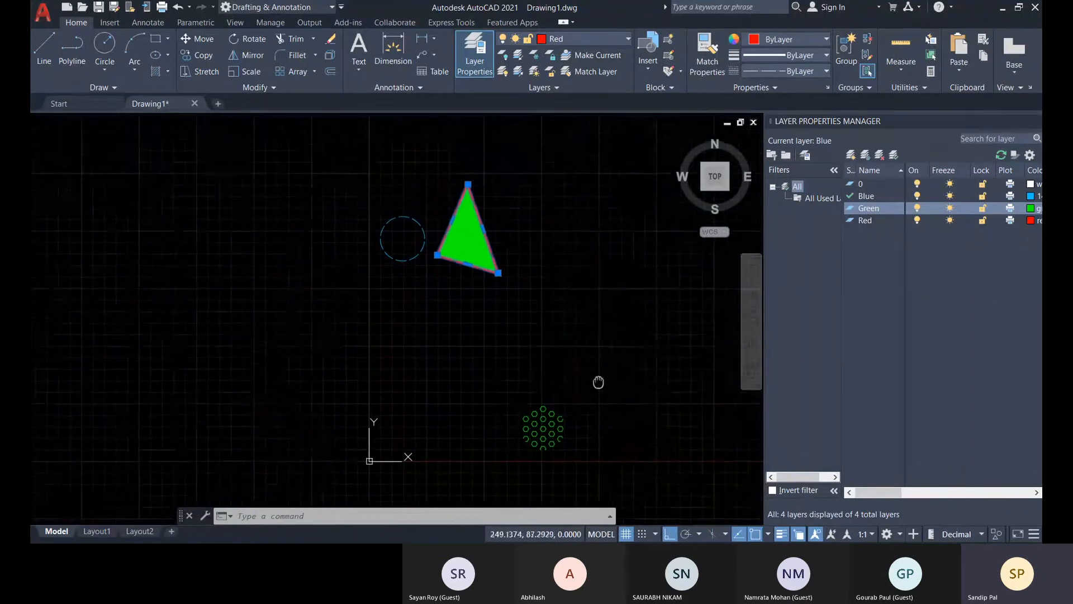
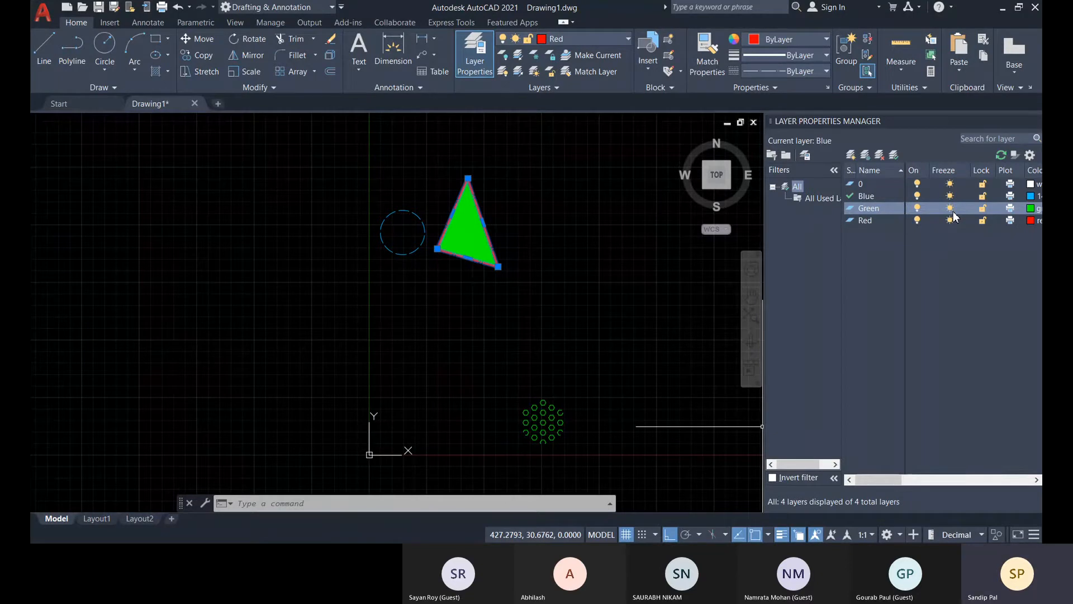
Make Green the current layer and freeze the Blue layer.
{"action": "scroll", "coordinate": [492, 307], "scroll_direction": "down", "scroll_amount": 3}
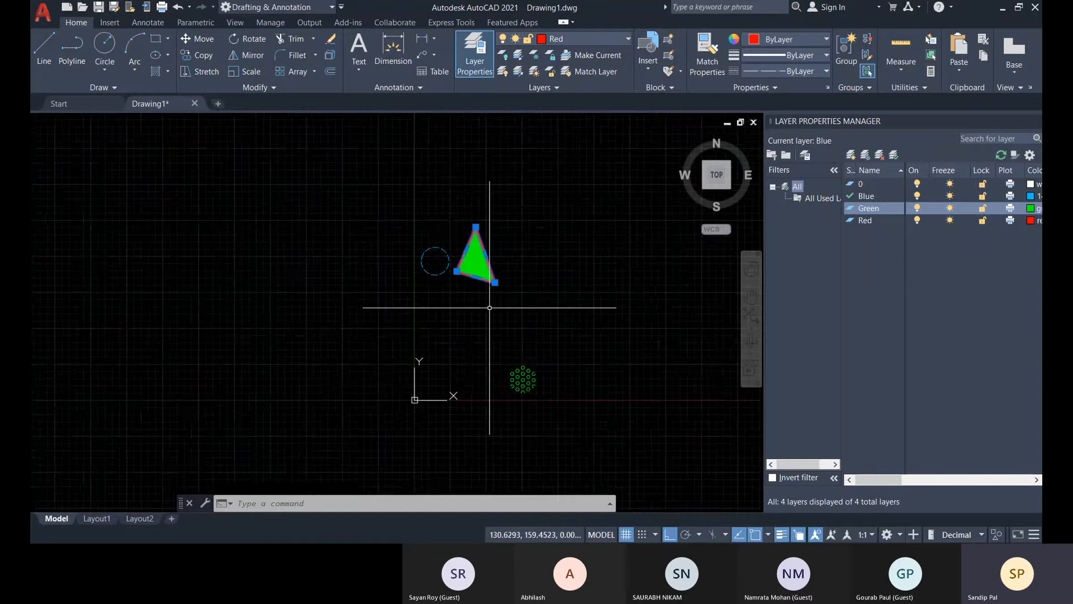
{"action": "scroll", "coordinate": [436, 272], "scroll_direction": "up", "scroll_amount": 4}
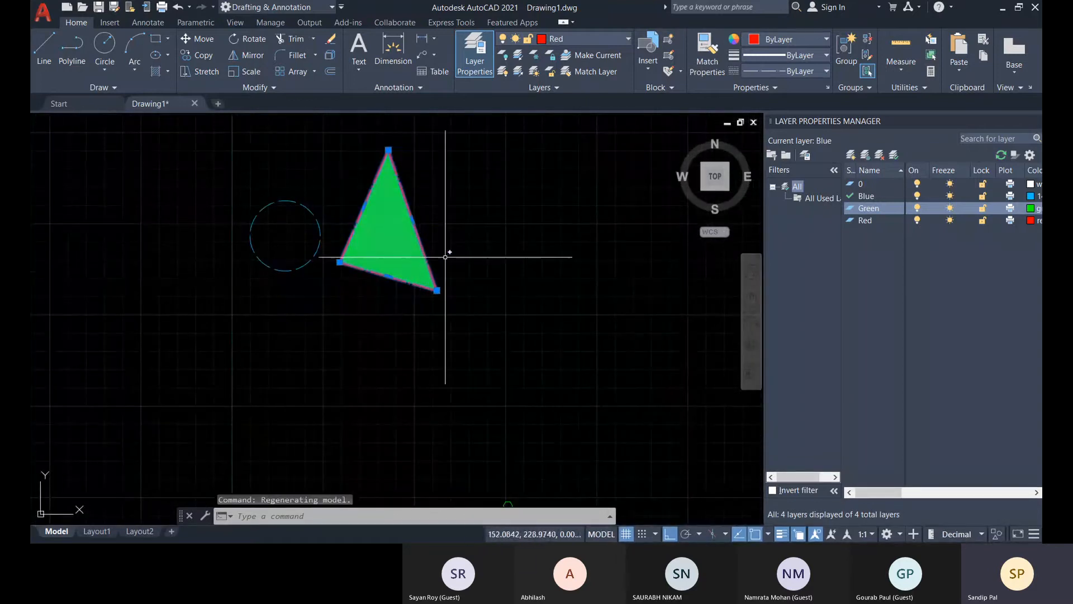
{"action": "scroll", "coordinate": [419, 239], "scroll_direction": "down", "scroll_amount": 2}
{"action": "middle_click_drag", "start_coordinate": [350, 270], "coordinate": [381, 267]}
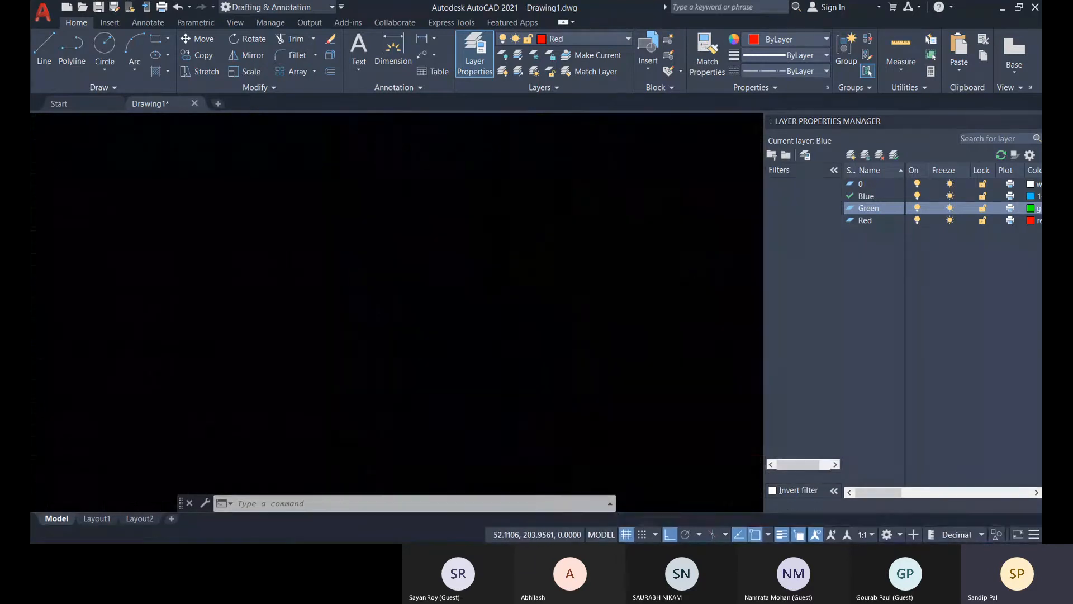
{"action": "double_click", "coordinate": [861, 208]}
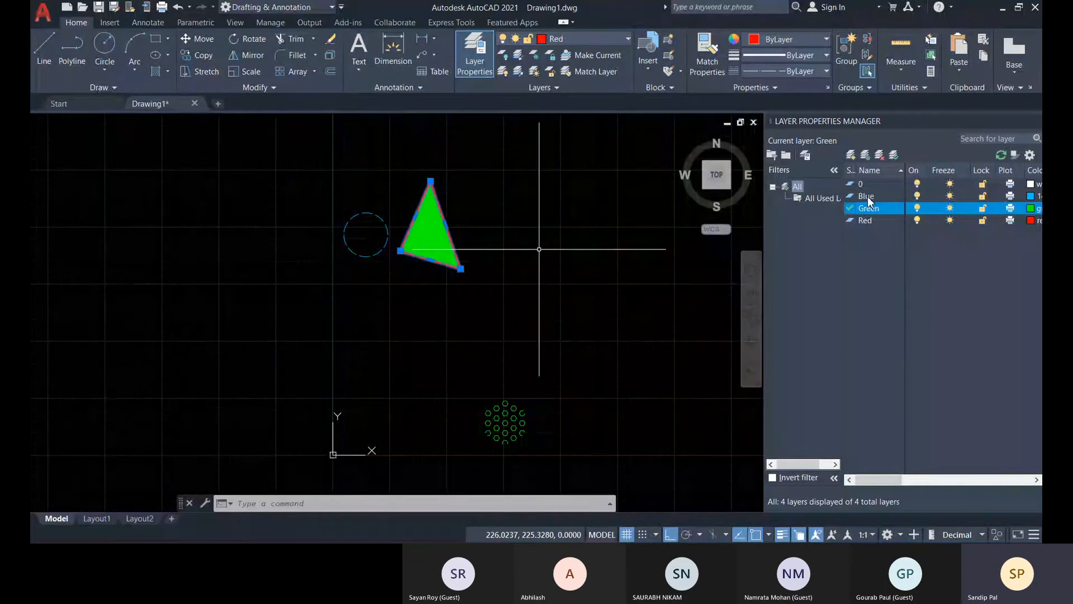
{"action": "left_click", "coordinate": [950, 196]}
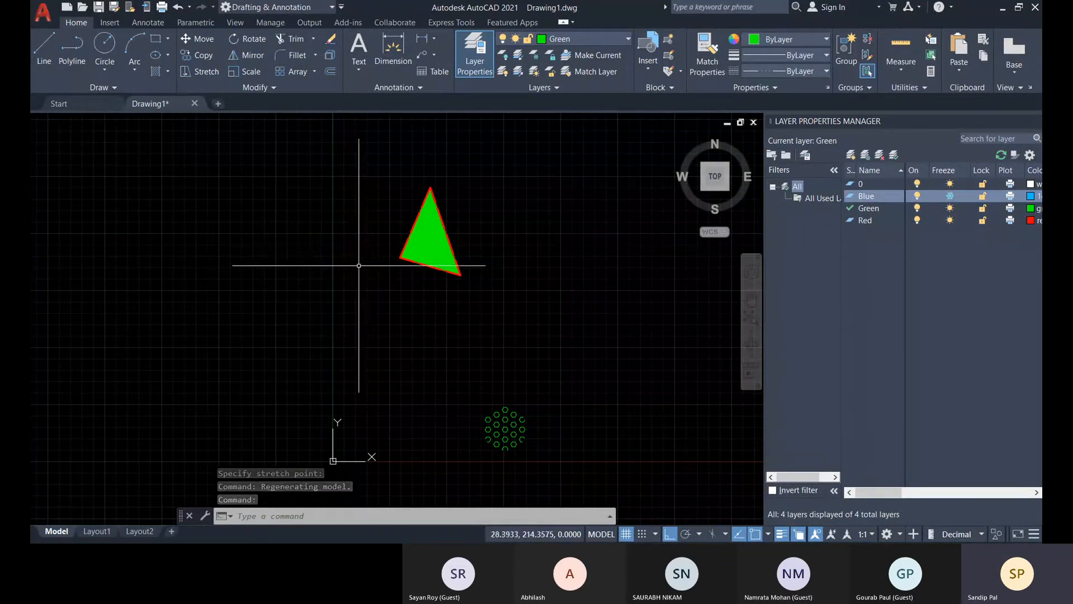
{"action": "middle_click_drag", "start_coordinate": [450, 331], "coordinate": [455, 331]}
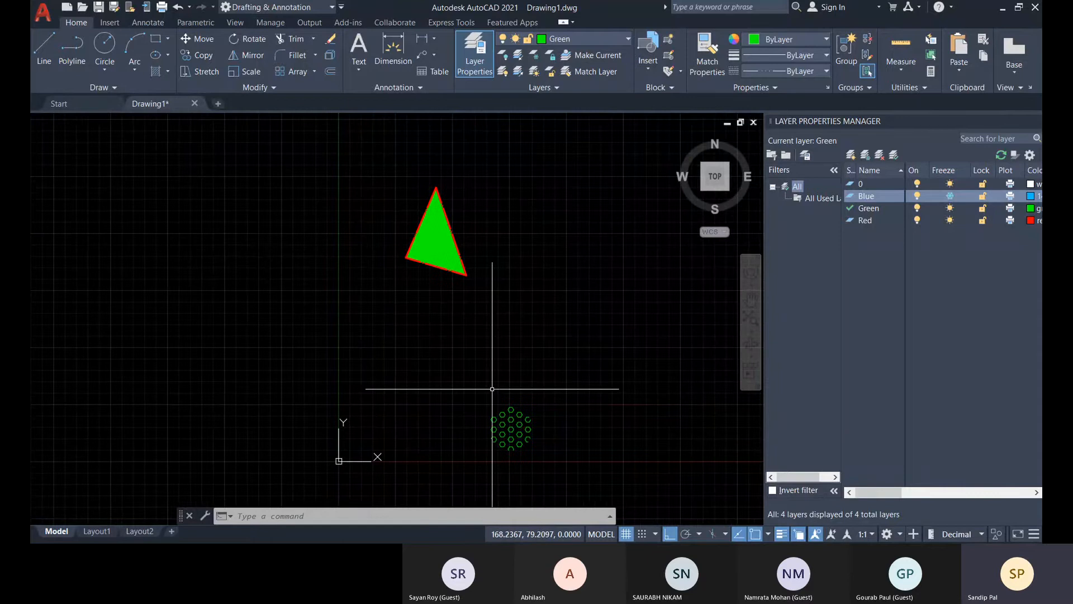
{"action": "key", "text": "ctrl+a"}
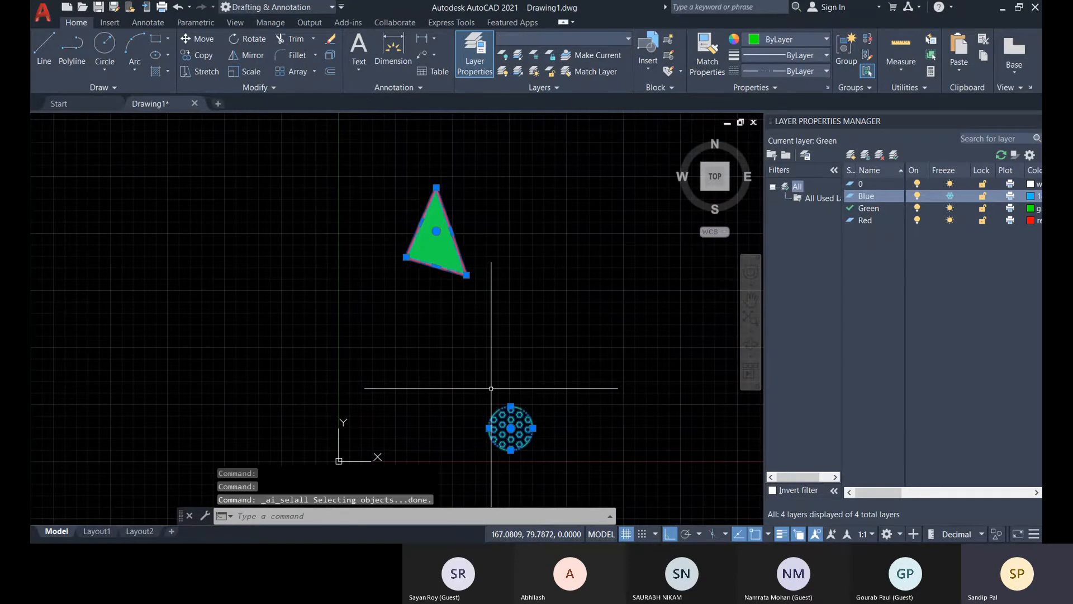
{"action": "key", "text": "Escape"}
{"action": "key", "text": "Escape"}
{"action": "key", "text": "Escape"}
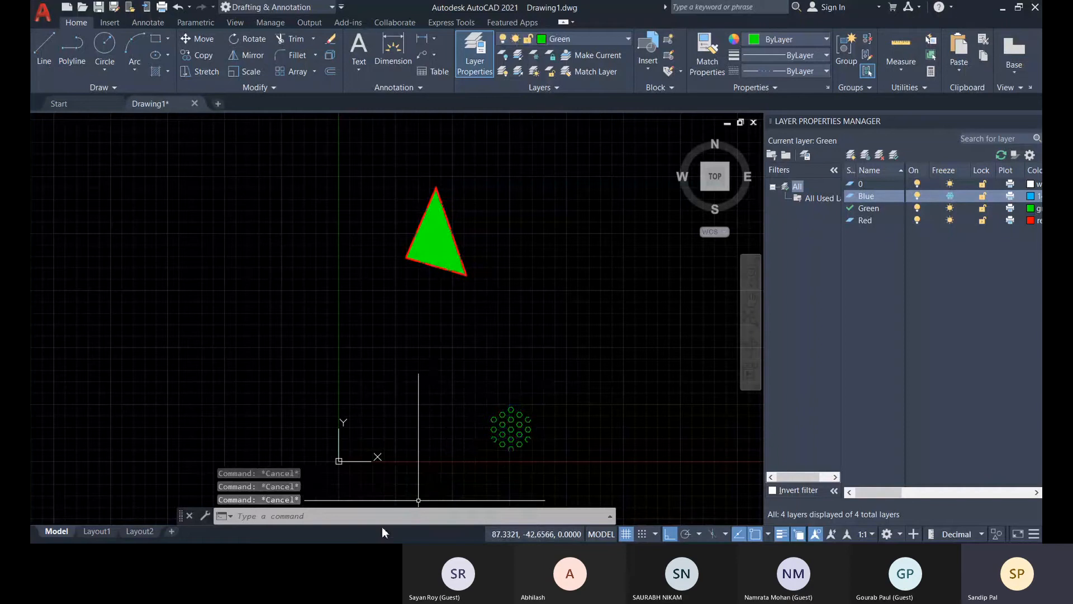
{"action": "type", "text": "all"}
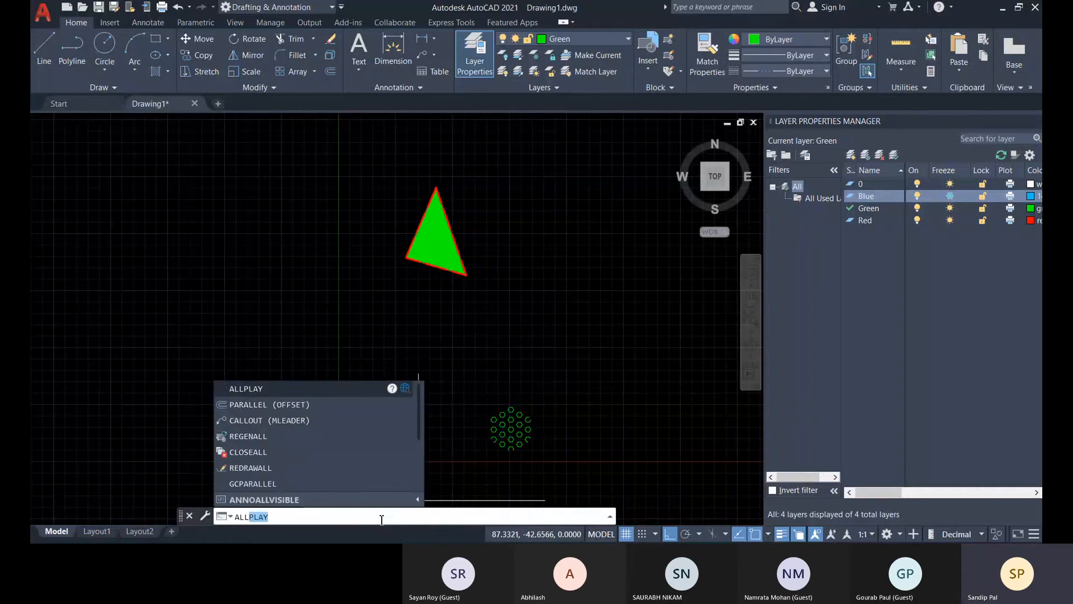
{"action": "key", "text": "Escape"}
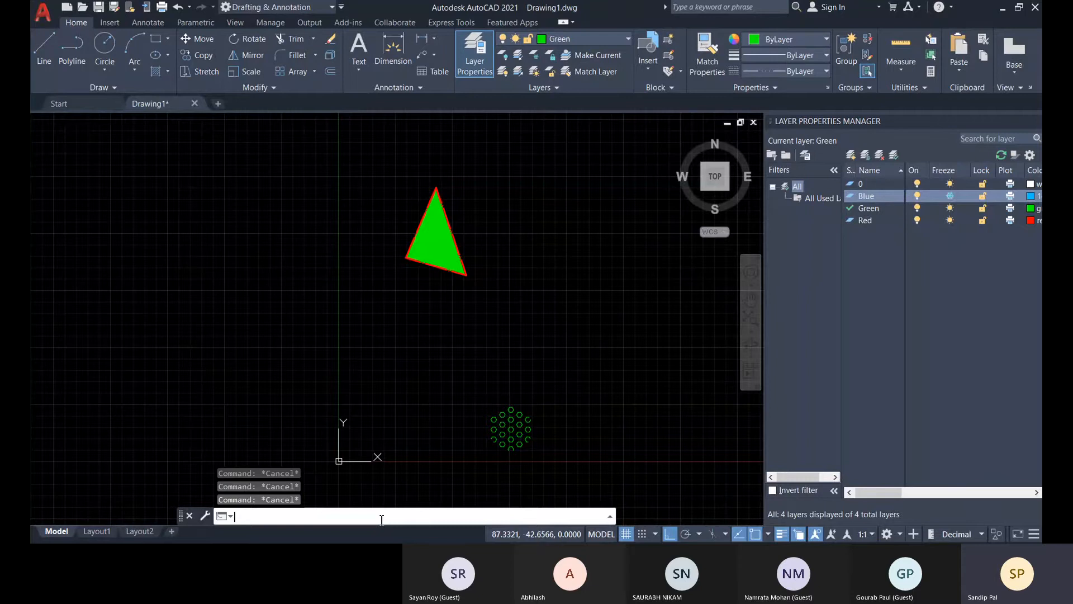
Move all selectable objects about 160 units along positive X, using the triangle's lower-right corner as base point.
{"action": "left_click", "coordinate": [206, 41]}
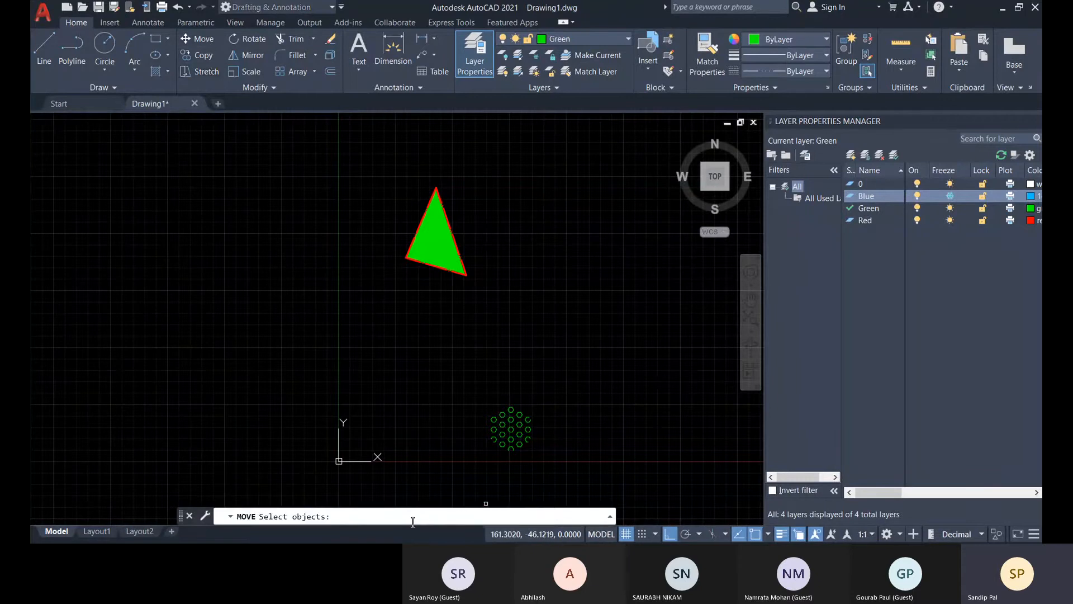
{"action": "type", "text": "all"}
{"action": "key", "text": "Return"}
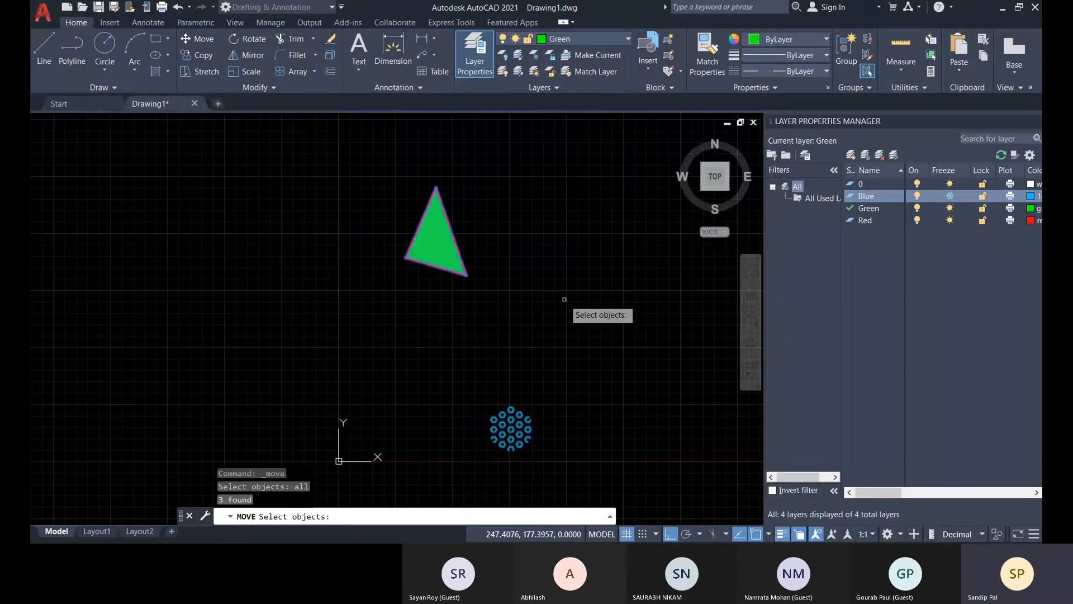
{"action": "key", "text": "Return"}
{"action": "left_click", "coordinate": [466, 275]}
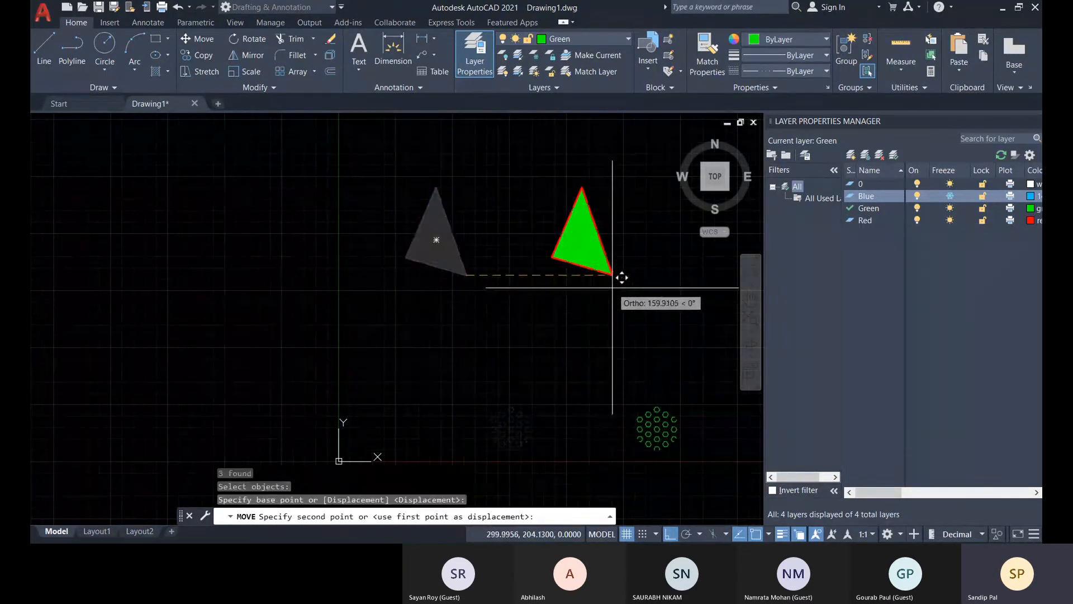
{"action": "left_click", "coordinate": [612, 288]}
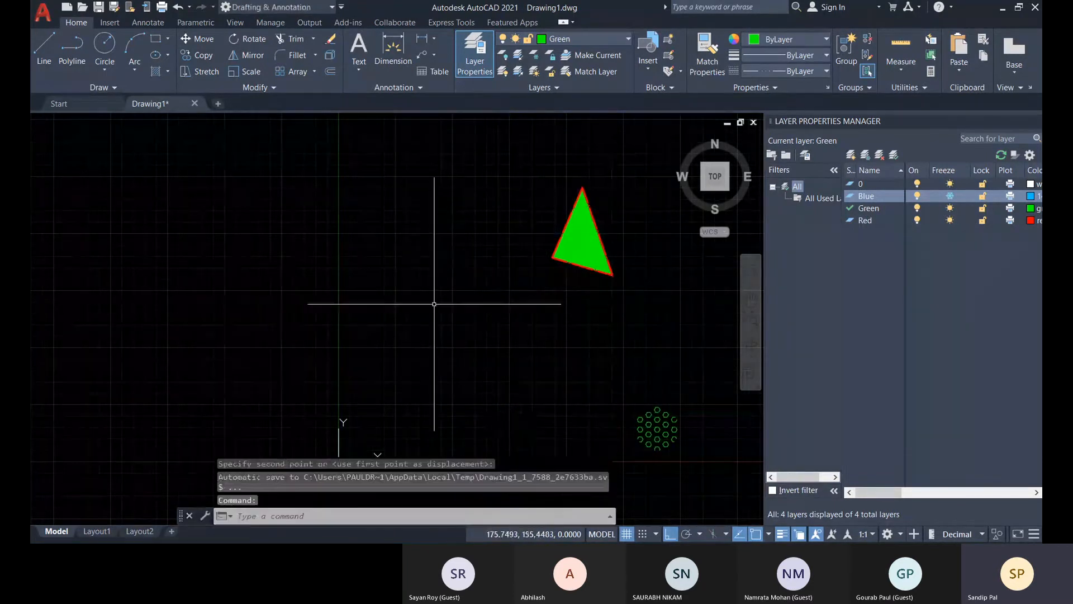
Thaw the Blue layer to compare the circle's position with the moved triangle, and switch the Blue layer off.
{"action": "left_click", "coordinate": [950, 195]}
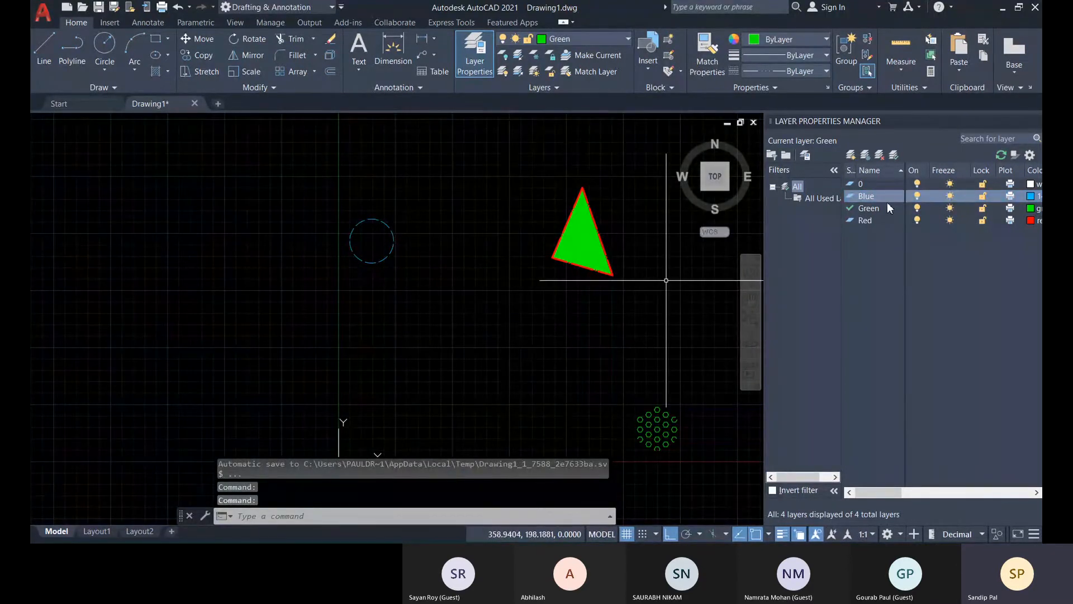
{"action": "left_click", "coordinate": [916, 196]}
{"action": "middle_click_drag", "start_coordinate": [582, 361], "coordinate": [548, 366]}
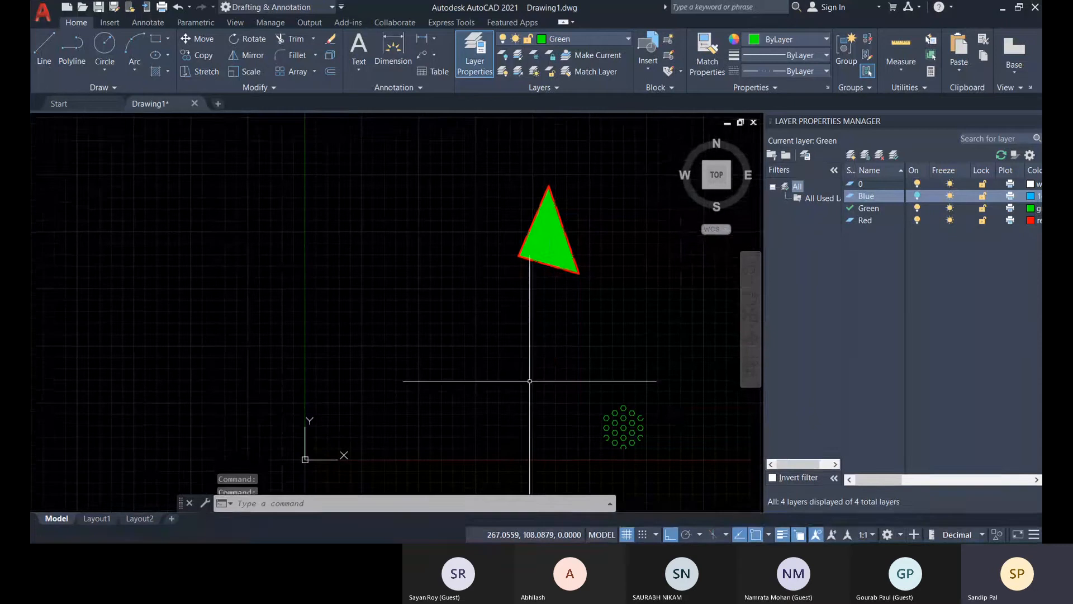
Move all objects, including those on the switched-off layer, straight down below the X axis from the triangle's lower-right corner.
{"action": "left_click", "coordinate": [197, 39]}
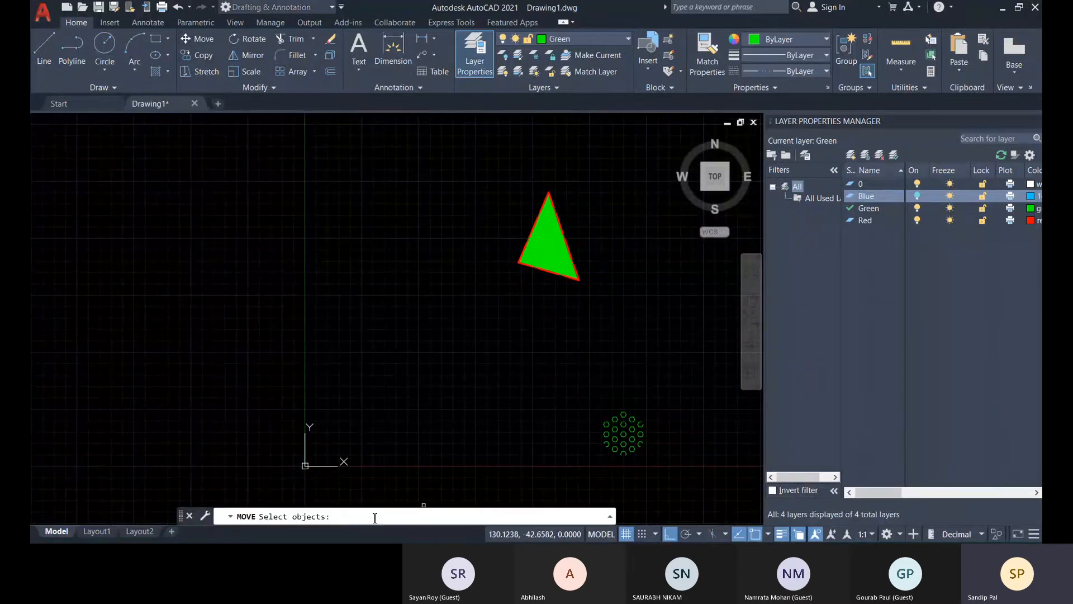
{"action": "type", "text": "all"}
{"action": "key", "text": "Return"}
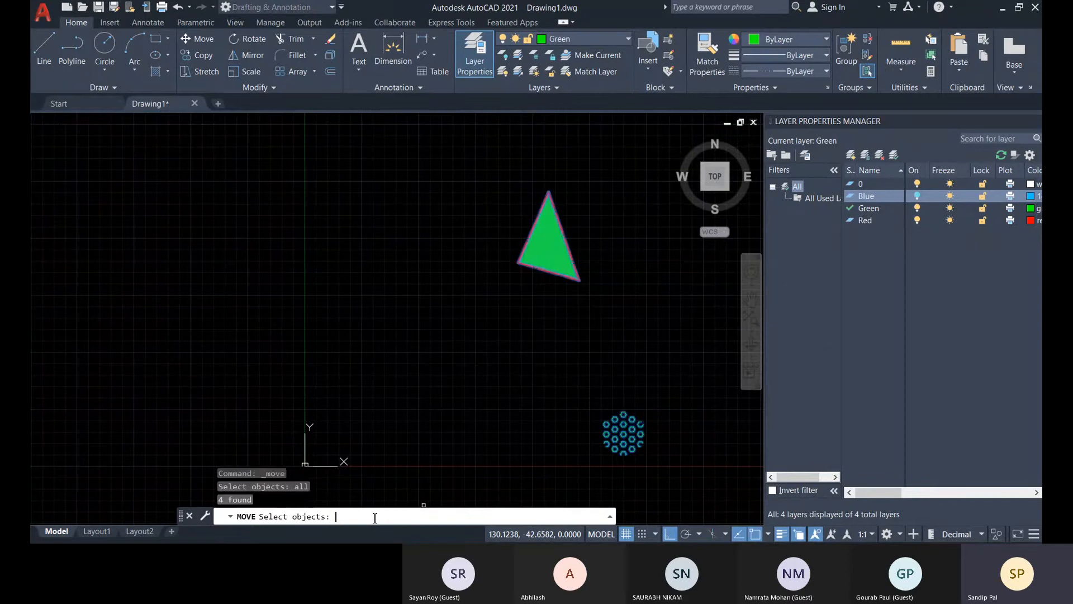
{"action": "middle_click_drag", "start_coordinate": [438, 443], "coordinate": [386, 443]}
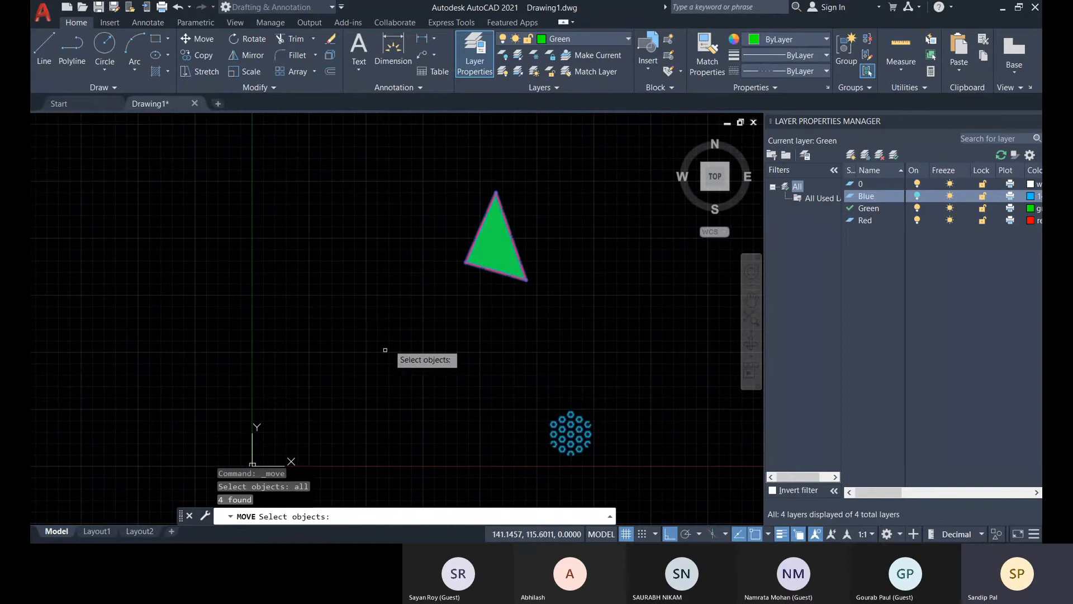
{"action": "key", "text": "Return"}
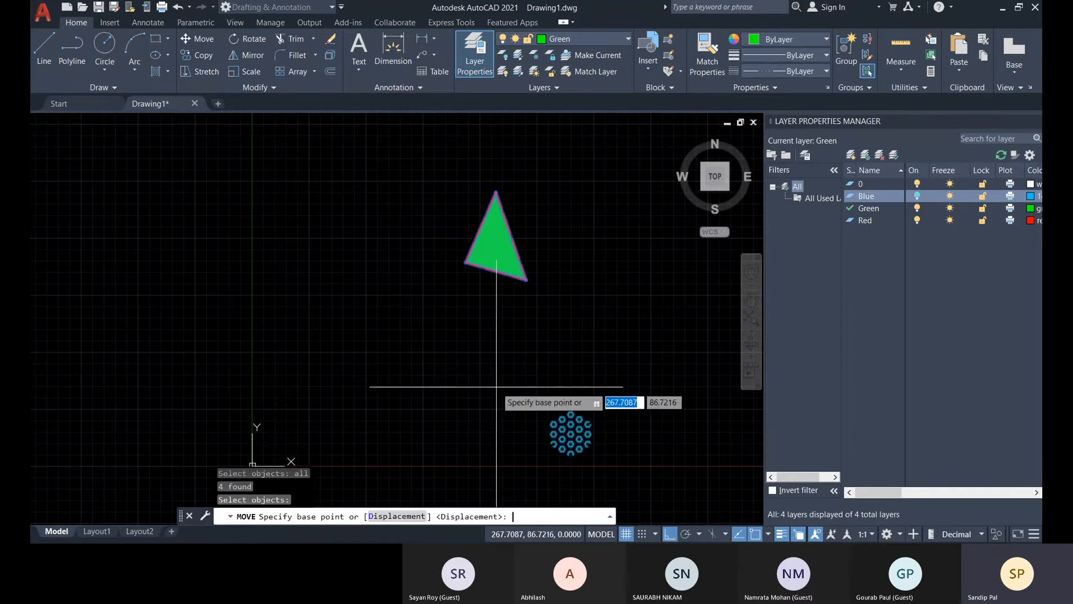
{"action": "scroll", "coordinate": [588, 288], "scroll_direction": "down", "scroll_amount": 2}
{"action": "middle_click_drag", "start_coordinate": [582, 318], "coordinate": [520, 239]}
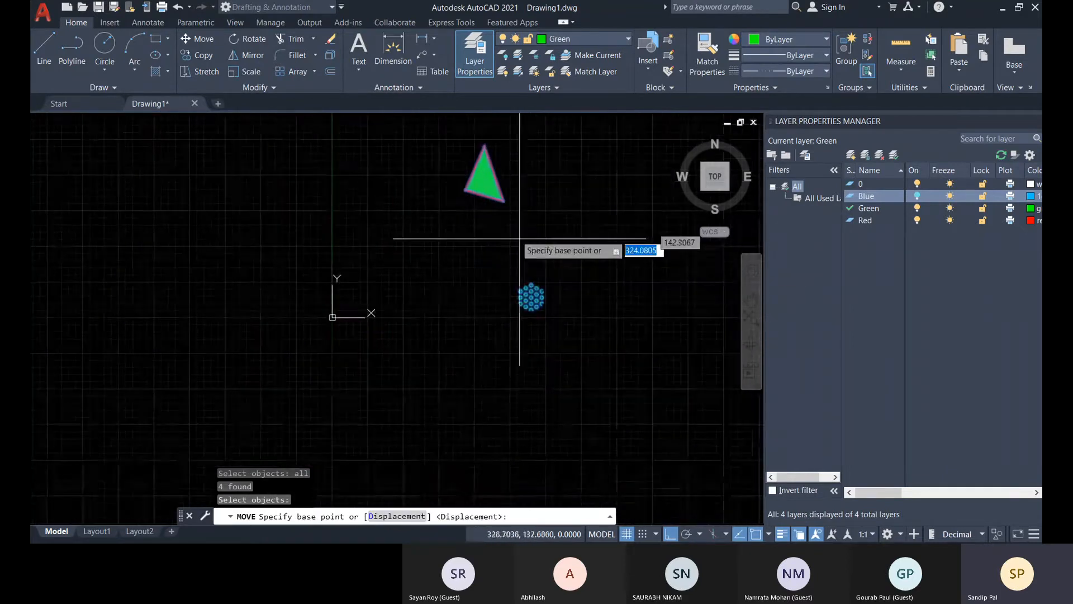
{"action": "left_click", "coordinate": [505, 201]}
{"action": "left_click", "coordinate": [556, 379]}
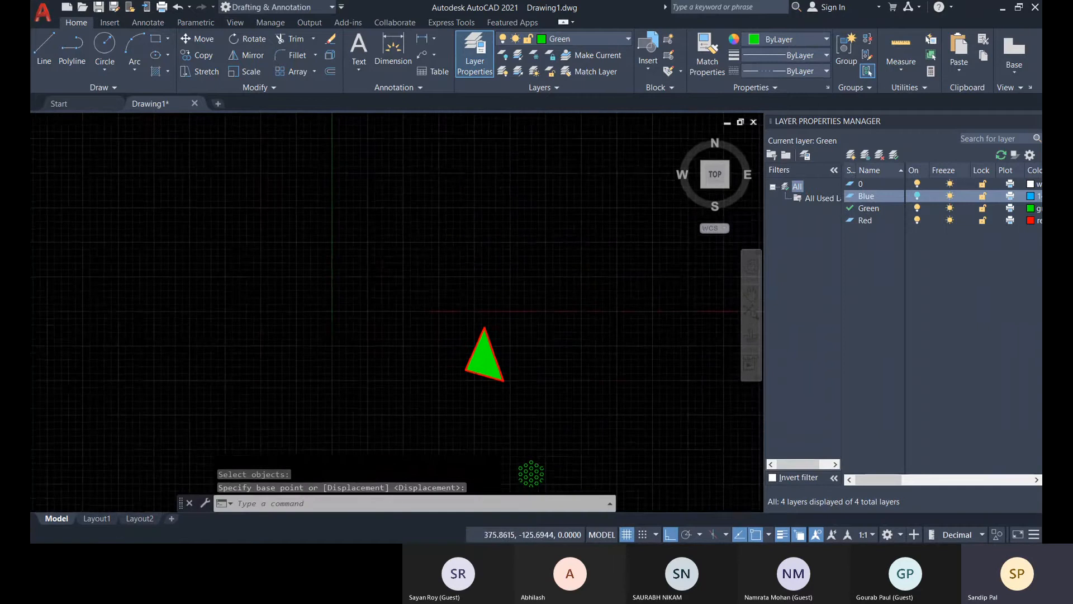
Switch the Blue layer back on and examine where the circle lies relative to the moved triangle and hatches.
{"action": "middle_click_drag", "start_coordinate": [559, 391], "coordinate": [543, 340]}
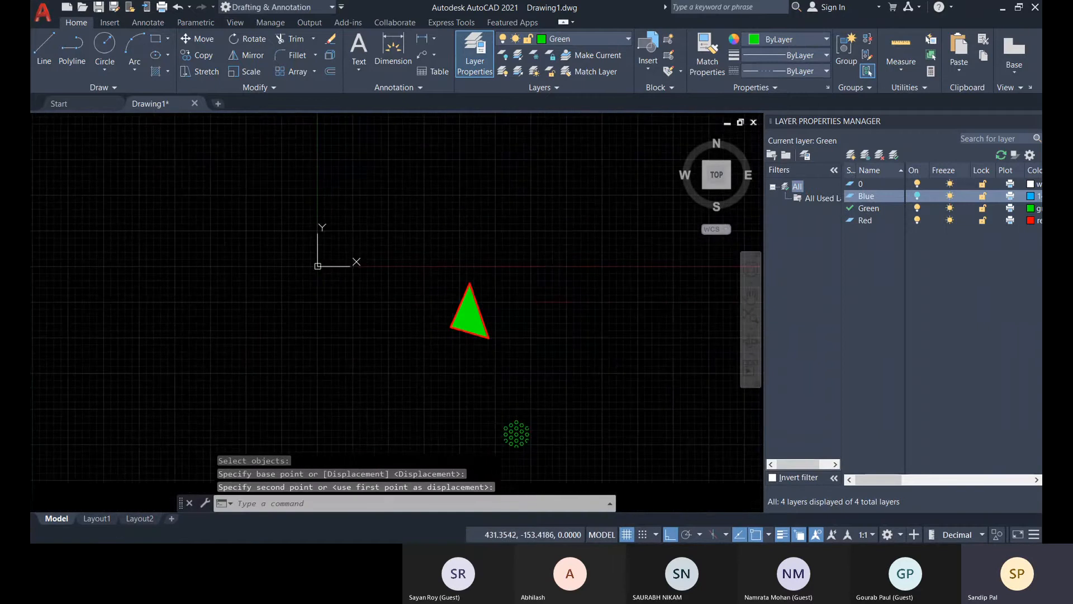
{"action": "left_click", "coordinate": [917, 196]}
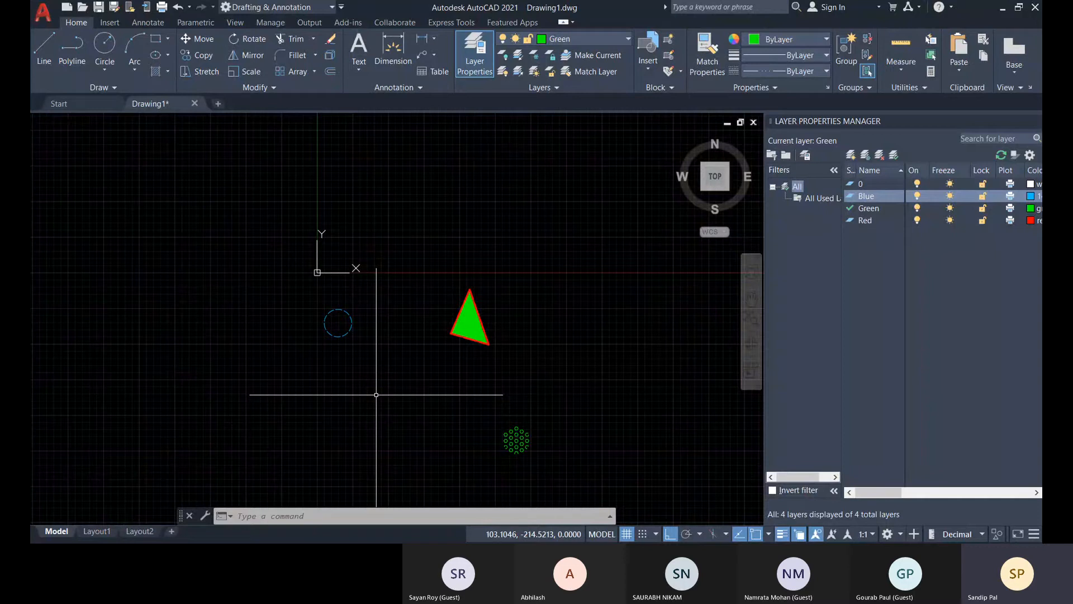
{"action": "scroll", "coordinate": [391, 386], "scroll_direction": "down", "scroll_amount": 5}
{"action": "mouse_move", "coordinate": [398, 378]}
{"action": "middle_mouse_down"}
{"action": "mouse_move", "coordinate": [418, 311]}
{"action": "mouse_move", "coordinate": [439, 363]}
{"action": "middle_mouse_up"}
{"action": "scroll", "coordinate": [416, 309], "scroll_direction": "up", "scroll_amount": 5}
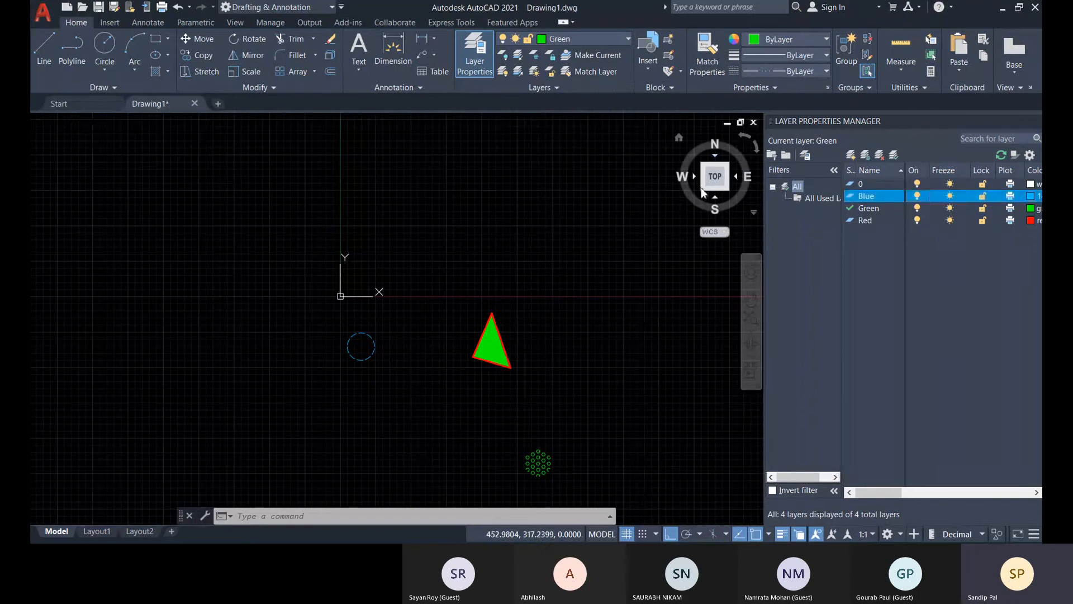
Undock the Layer Properties Manager and leave it floating over the drawing area.
{"action": "mouse_move", "coordinate": [841, 121]}
{"action": "left_mouse_down"}
{"action": "mouse_move", "coordinate": [679, 135]}
{"action": "mouse_move", "coordinate": [683, 143]}
{"action": "left_mouse_up"}
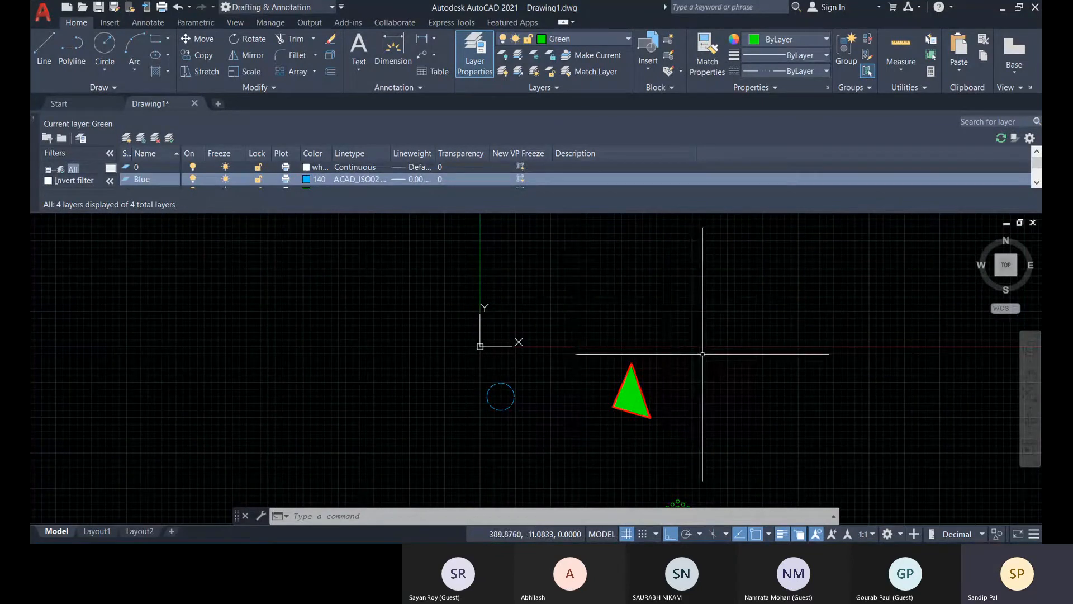
{"action": "middle_click_drag", "start_coordinate": [517, 418], "coordinate": [513, 385]}
{"action": "middle_click_drag", "start_coordinate": [501, 434], "coordinate": [498, 410]}
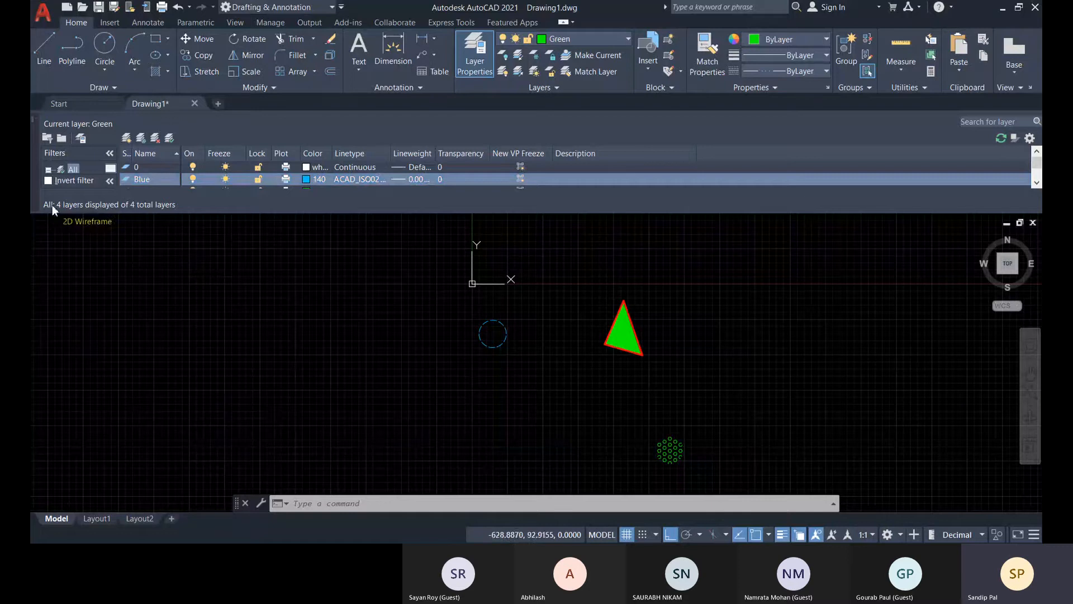
{"action": "left_click_drag", "start_coordinate": [112, 284], "coordinate": [74, 287]}
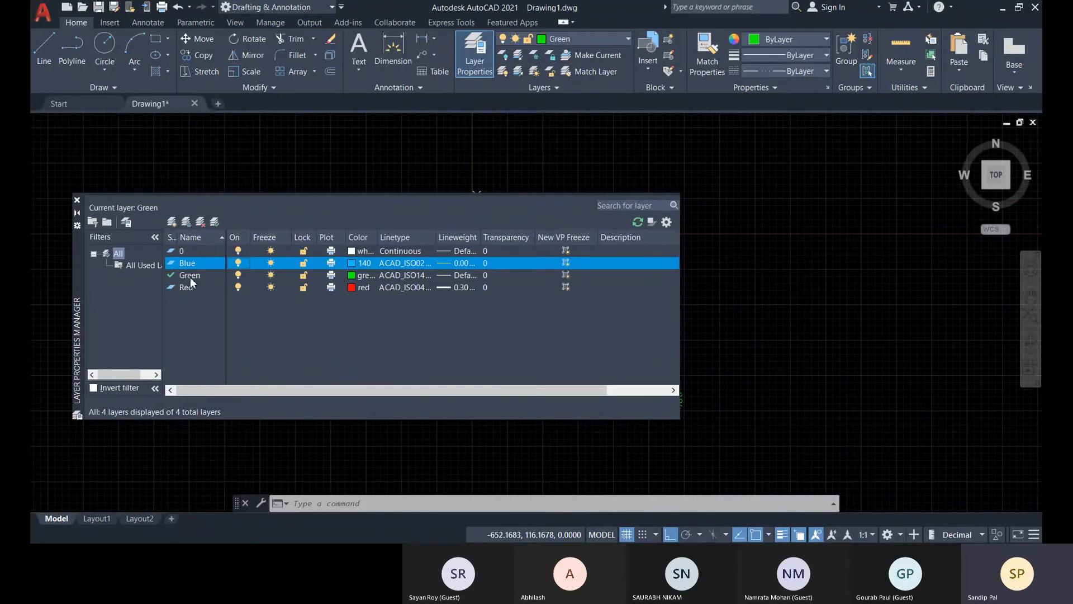
Make layer 0 current and try to delete the Green layer.
{"action": "double_click", "coordinate": [180, 252]}
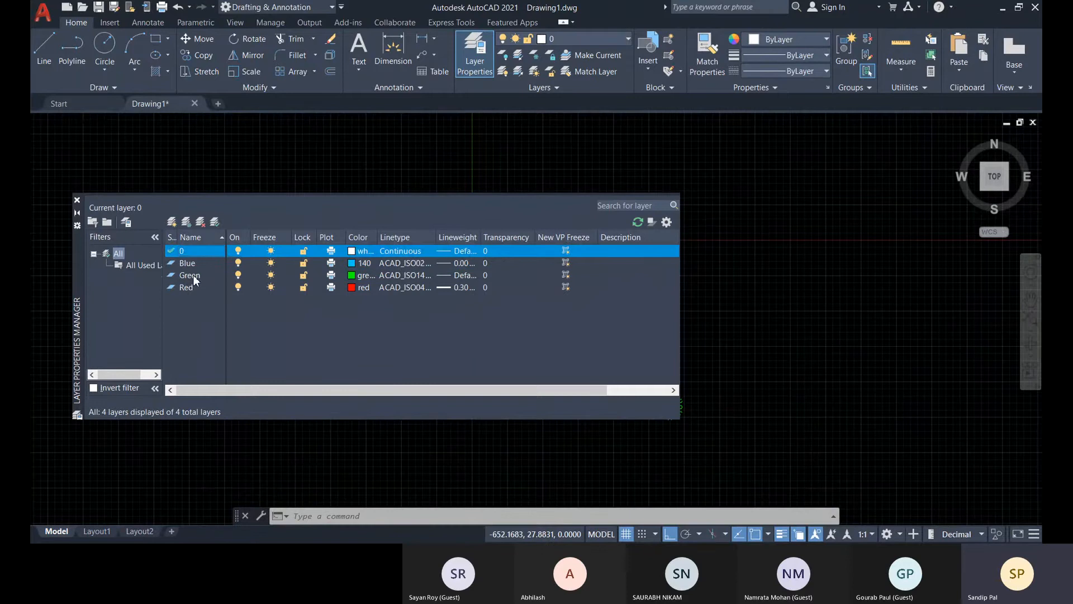
{"action": "left_click", "coordinate": [193, 274]}
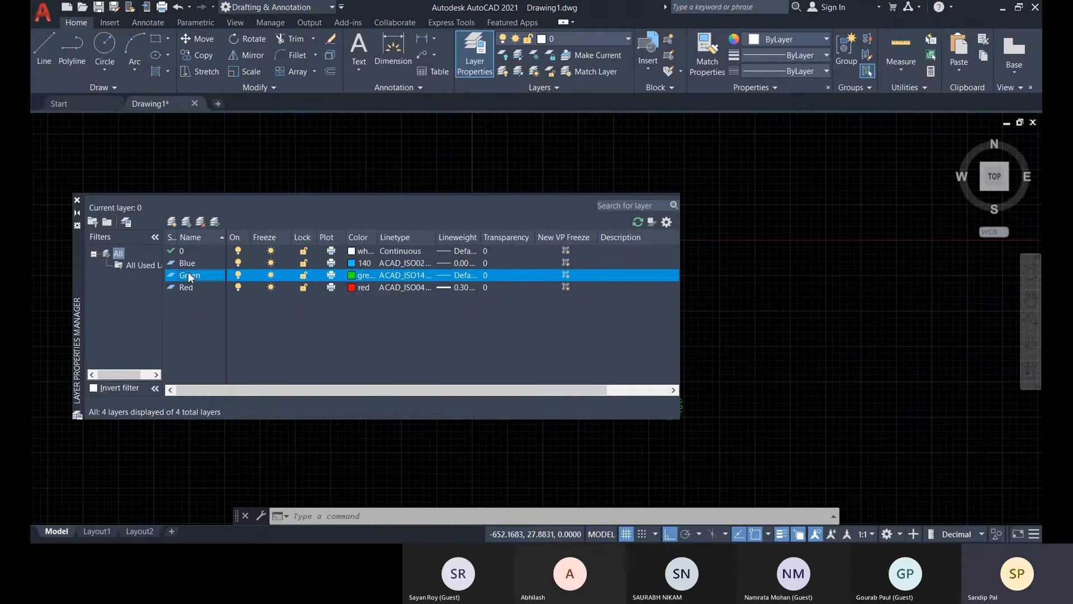
{"action": "left_click", "coordinate": [201, 223]}
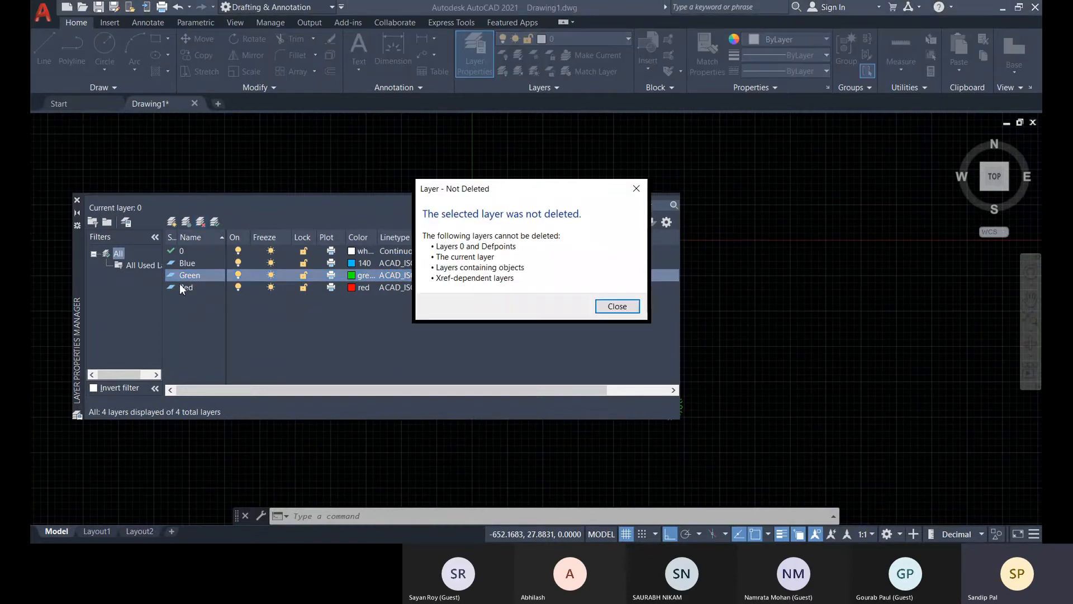
{"action": "left_click", "coordinate": [627, 310]}
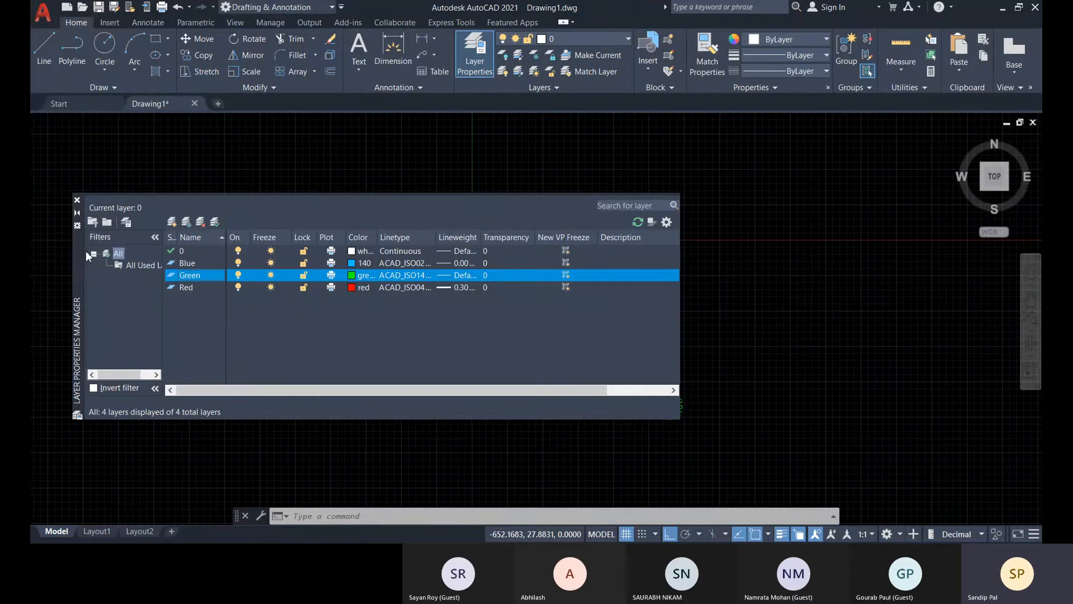
Close the Layer Properties Manager and look over the circle, the filled triangle and the hexagonal hatch.
{"action": "left_click", "coordinate": [77, 200]}
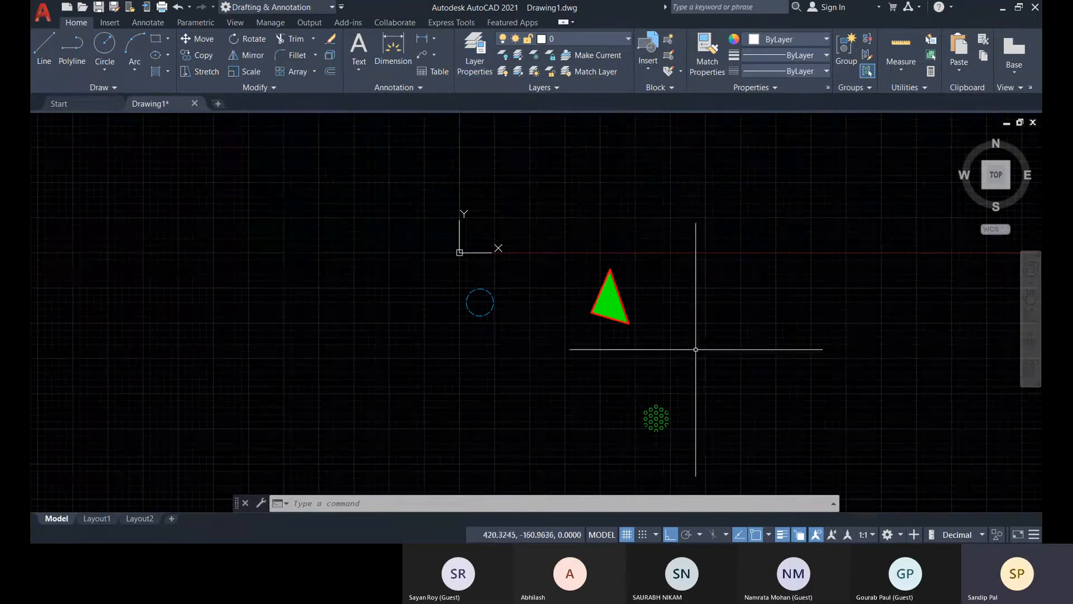
{"action": "scroll", "coordinate": [615, 298], "scroll_direction": "up", "scroll_amount": 4}
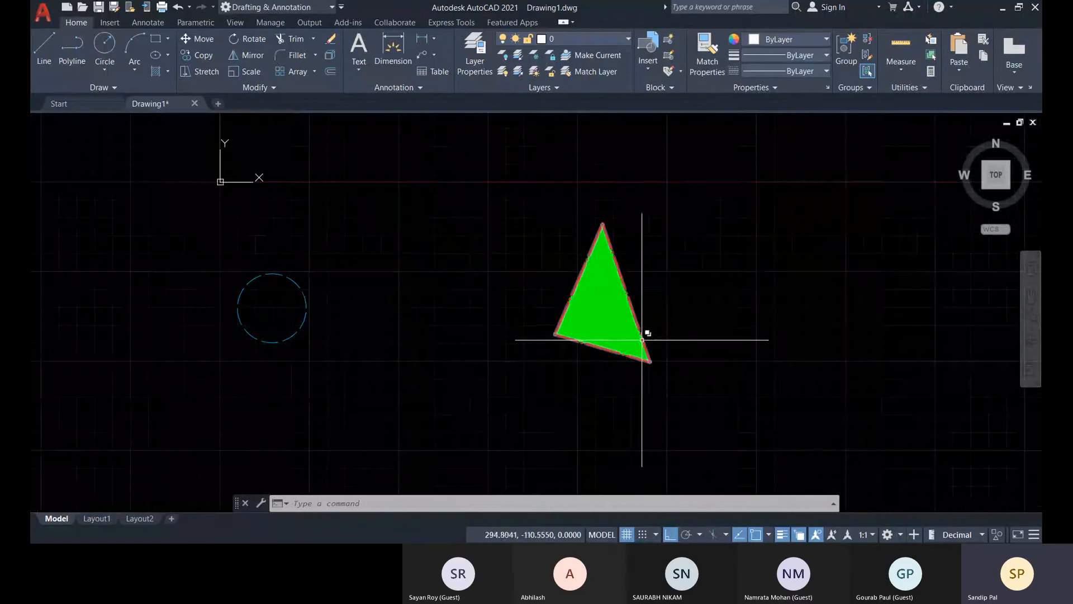
{"action": "scroll", "coordinate": [647, 337], "scroll_direction": "down", "scroll_amount": 2}
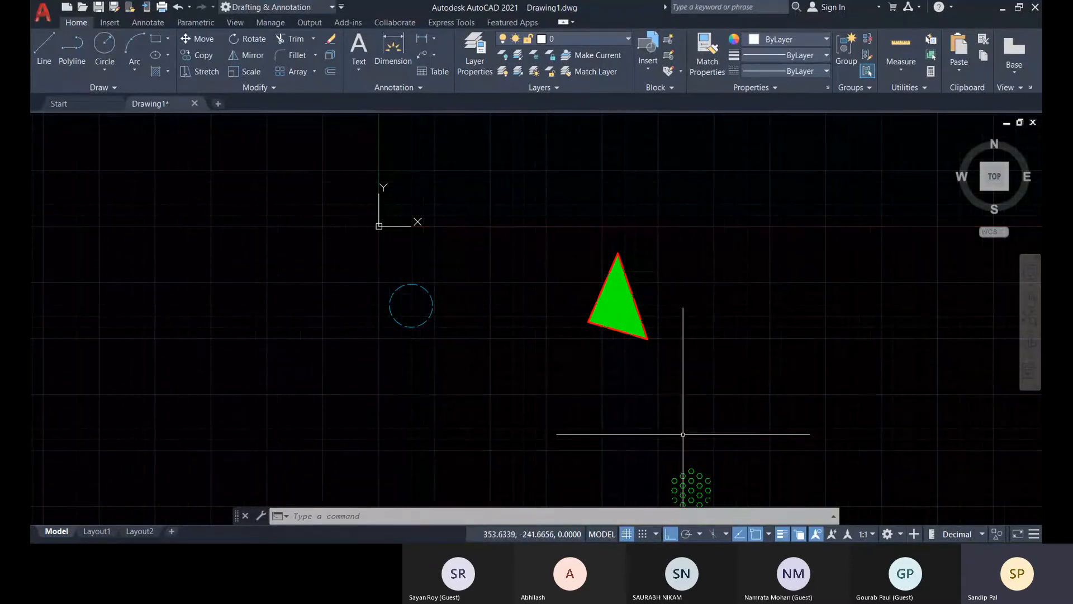
Erase the circle, the filled triangle and the hexagonal hatch from the drawing, and dismiss the hatch grip tip.
{"action": "middle_click_drag", "start_coordinate": [737, 497], "coordinate": [730, 444]}
{"action": "left_click", "coordinate": [750, 458]}
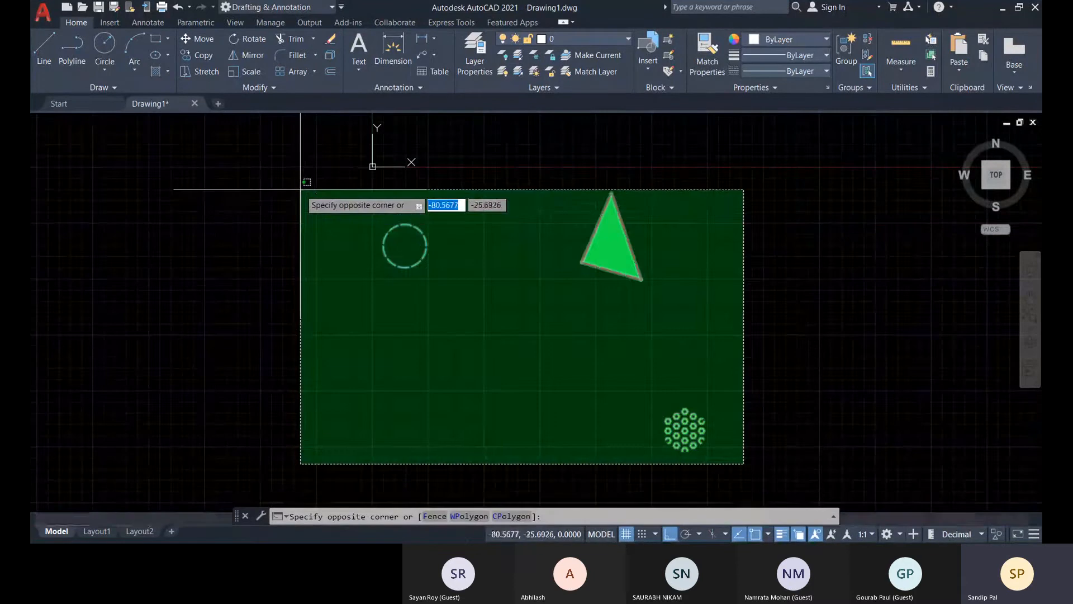
{"action": "left_click", "coordinate": [310, 204]}
{"action": "key", "text": "Delete"}
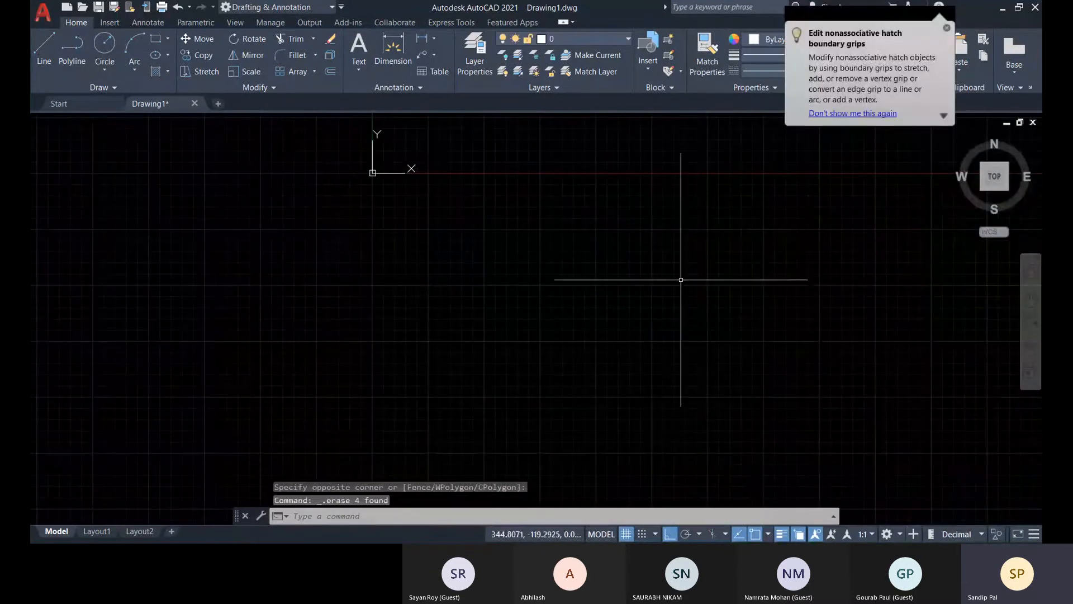
{"action": "left_click", "coordinate": [946, 28]}
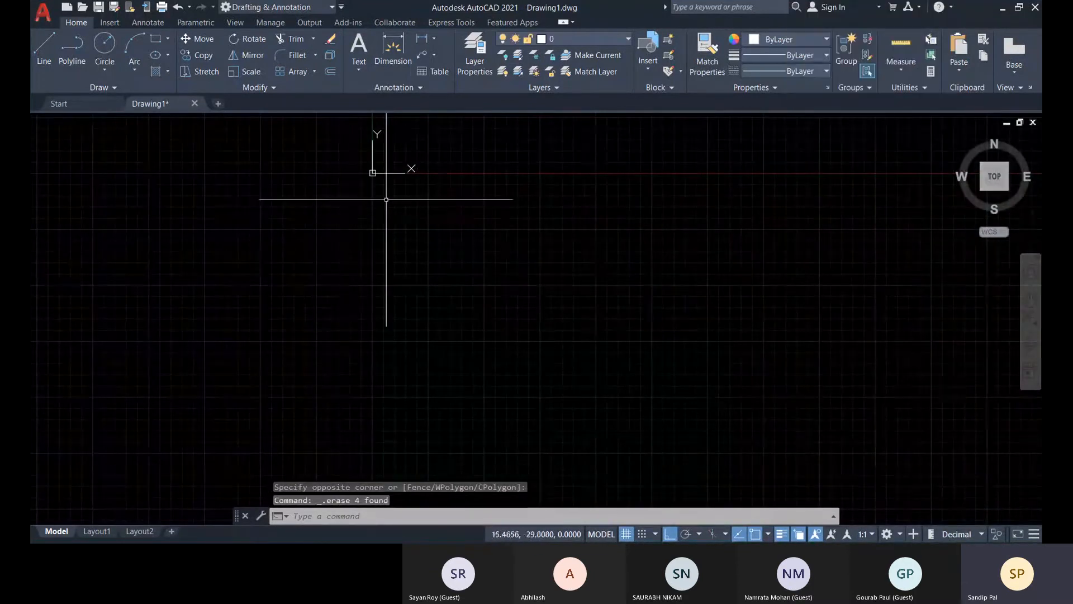
Delete the Green, Red and Blue layers from the drawing, and try to delete layer 0.
{"action": "left_click", "coordinate": [474, 61]}
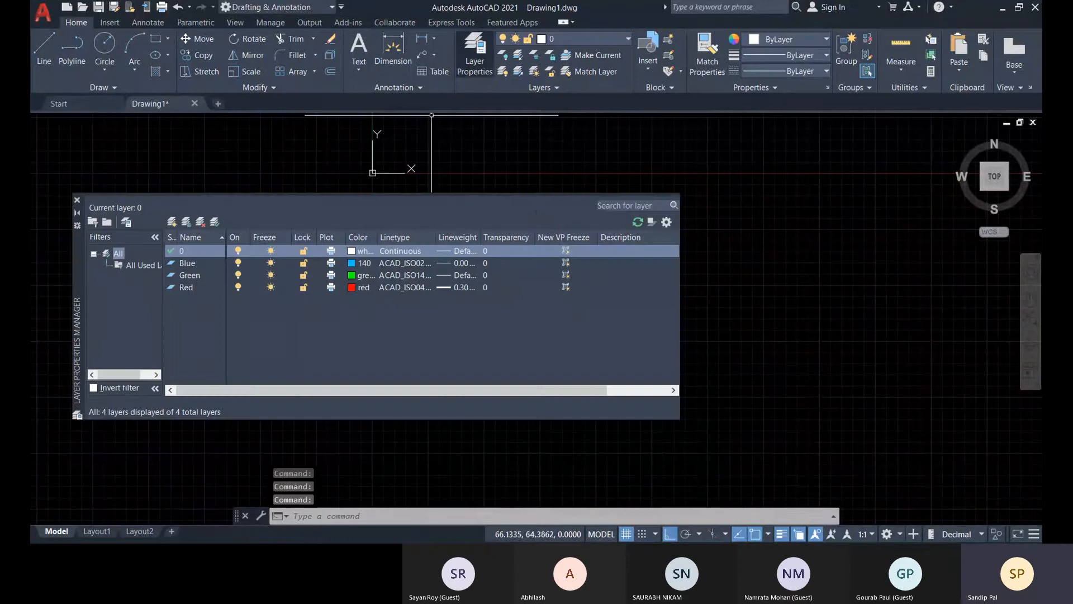
{"action": "left_click", "coordinate": [196, 274]}
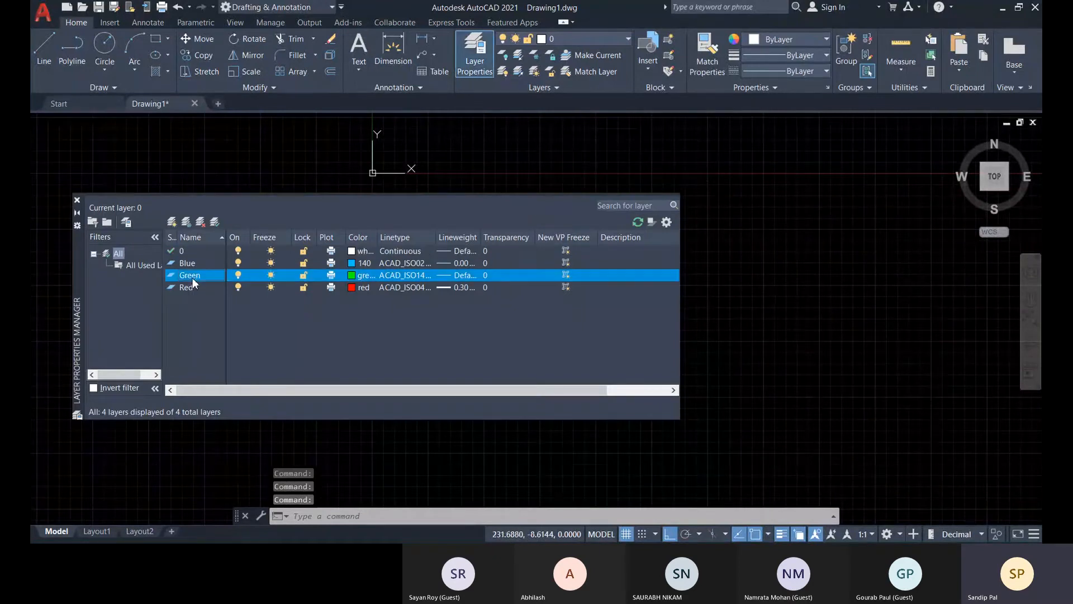
{"action": "left_click", "coordinate": [200, 222]}
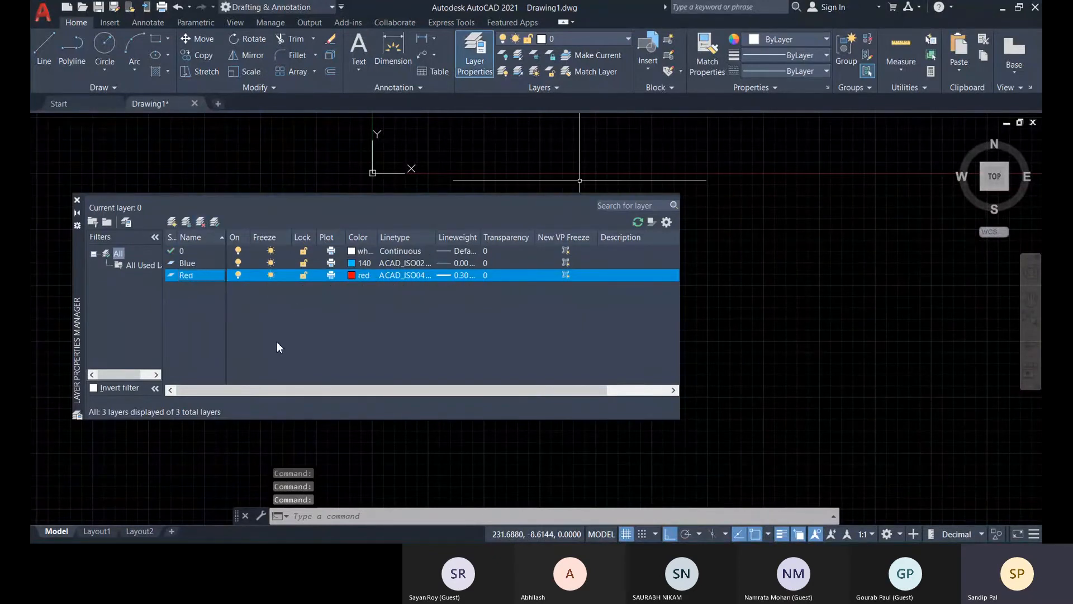
{"action": "left_click", "coordinate": [200, 222]}
{"action": "left_click", "coordinate": [200, 221]}
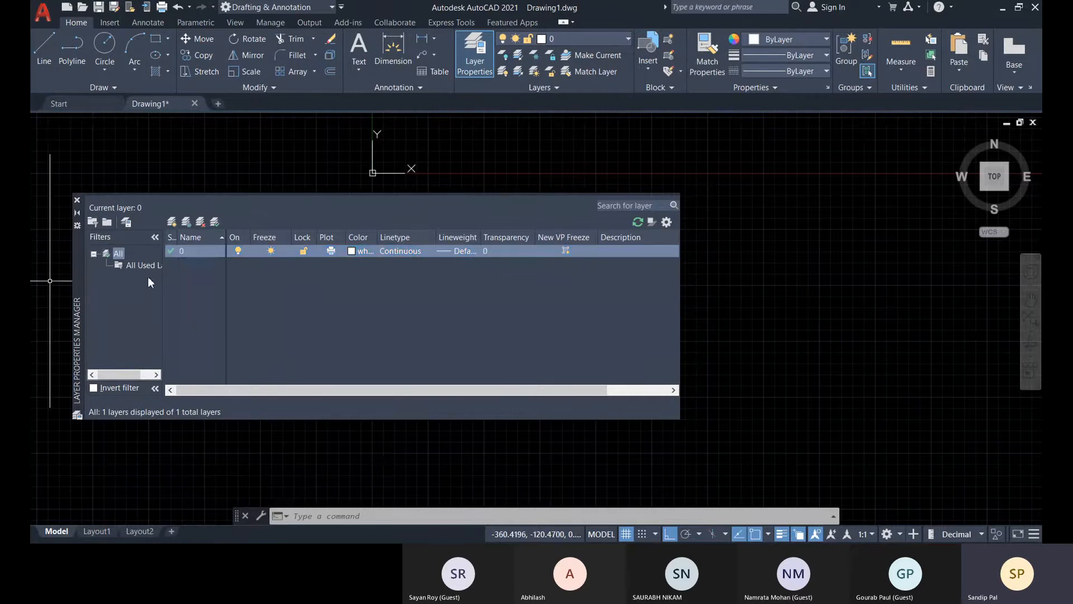
{"action": "left_click", "coordinate": [200, 222]}
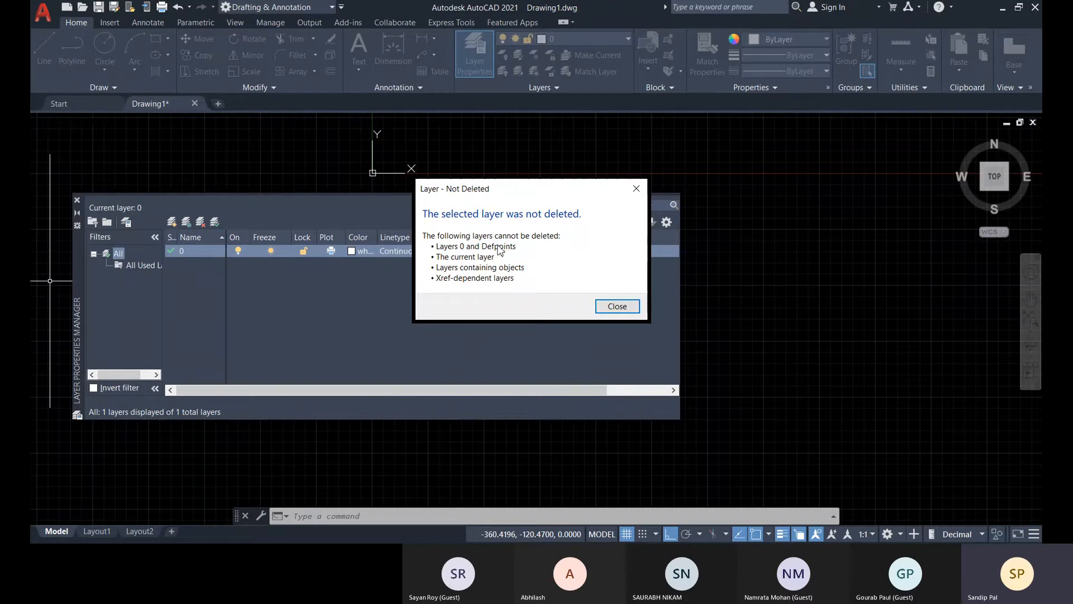
{"action": "left_click", "coordinate": [617, 306]}
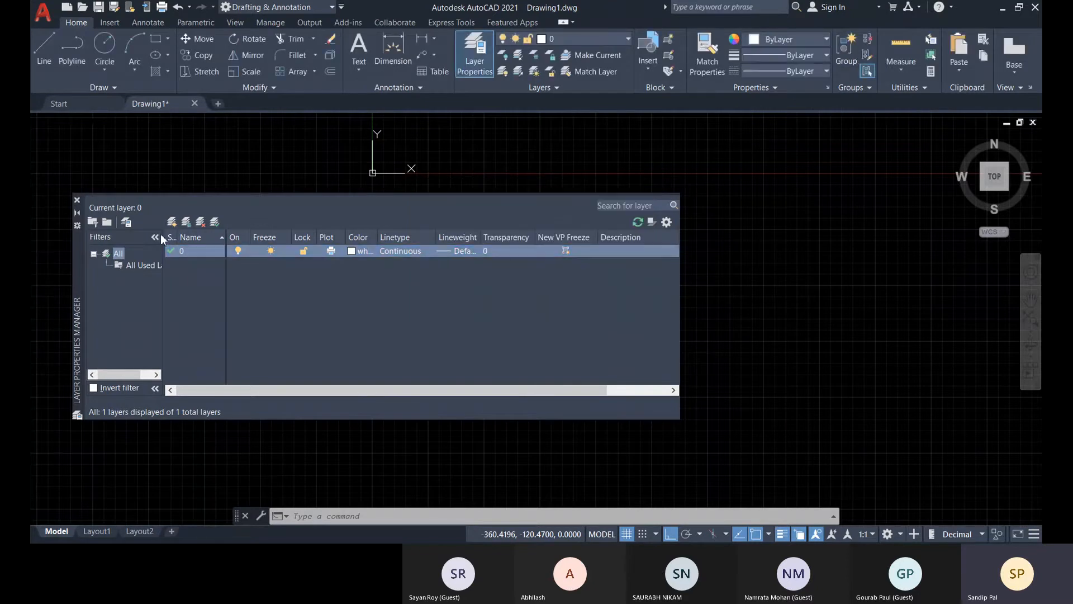
Create a layer named "G. Main Wall" and assign it index color 40.
{"action": "left_click", "coordinate": [172, 222]}
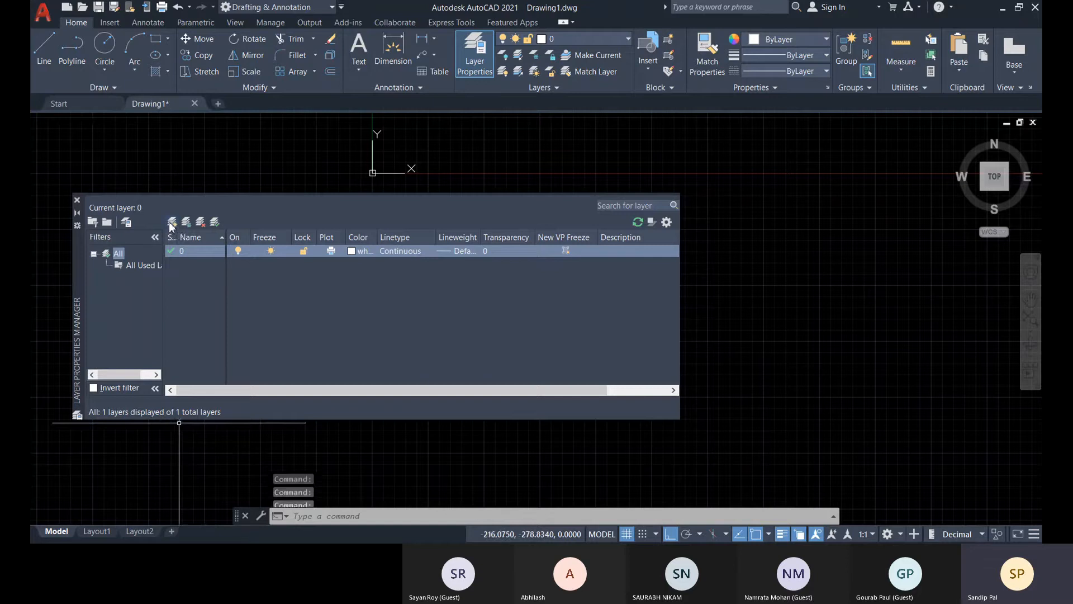
{"action": "type", "text": "W"}
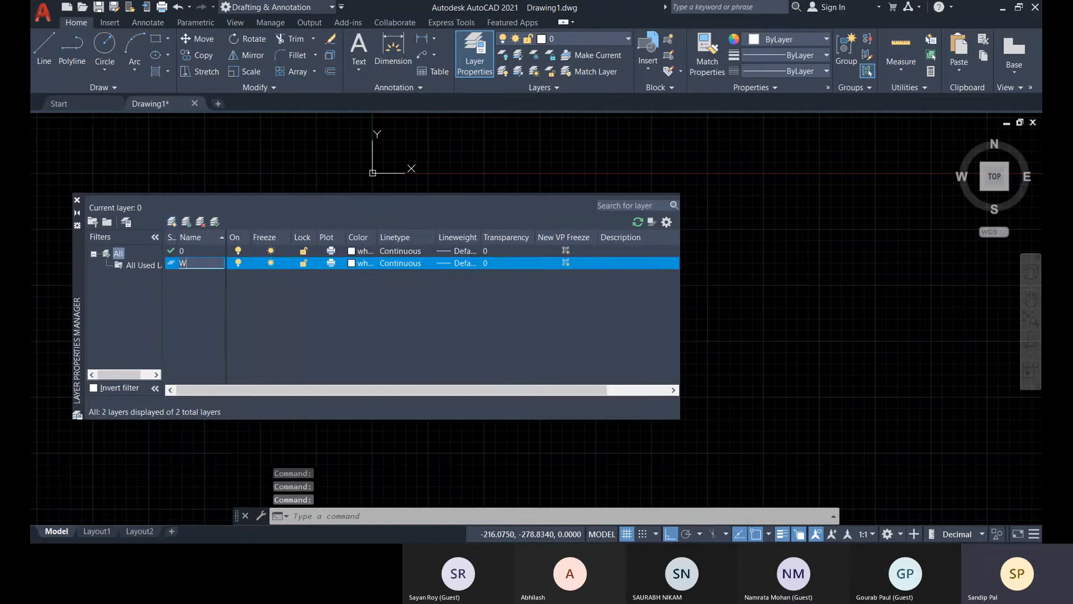
{"action": "key", "text": "BackSpace"}
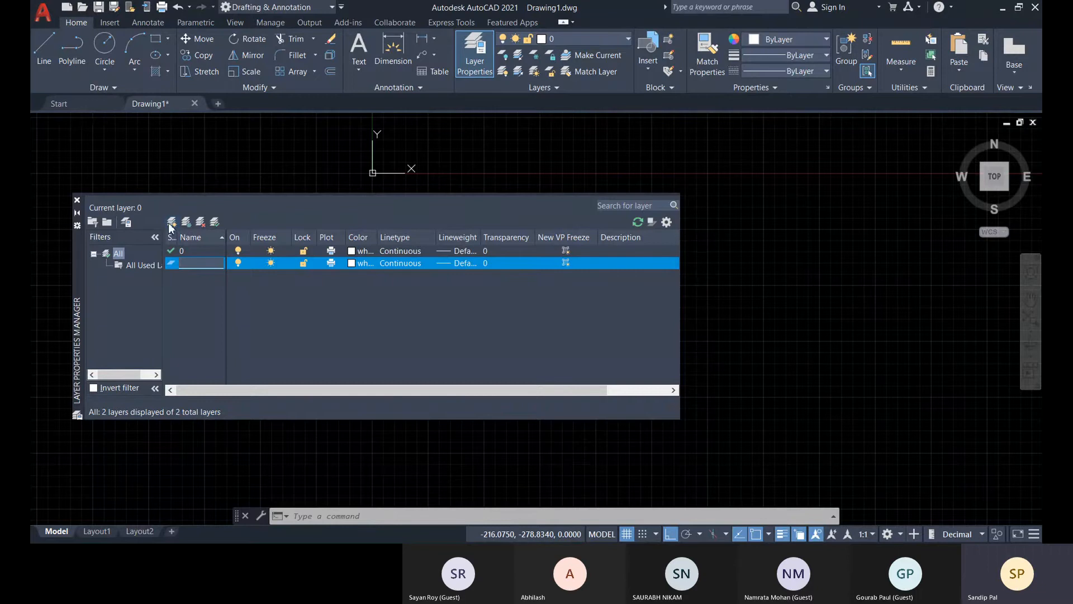
{"action": "type", "text": "G"}
{"action": "type", "text": ". Main Wall"}
{"action": "left_click", "coordinate": [355, 263]}
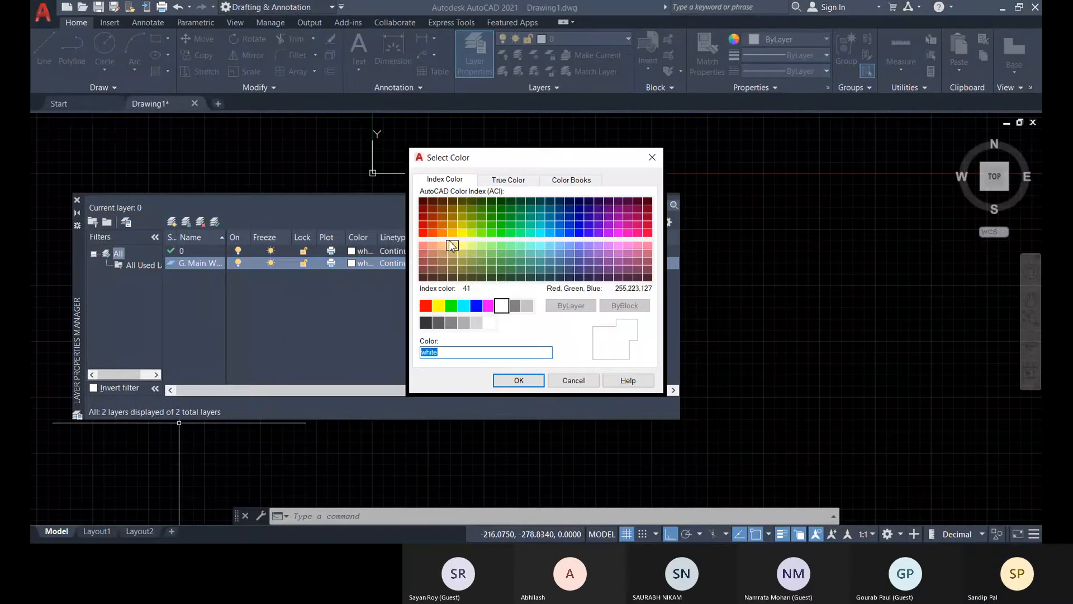
{"action": "left_click", "coordinate": [442, 244]}
{"action": "left_click", "coordinate": [519, 380]}
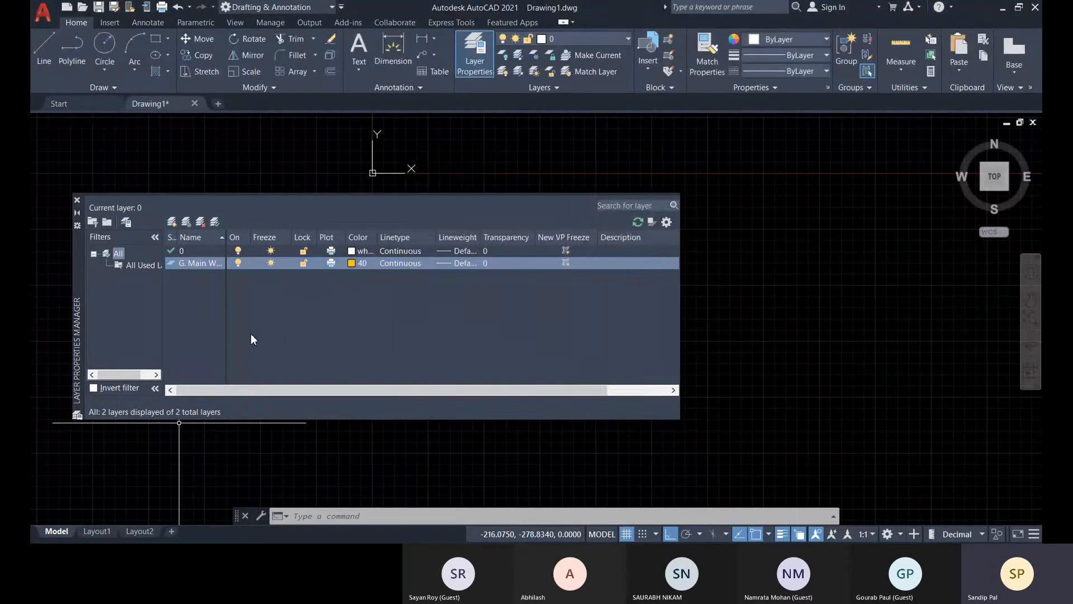
Create a layer named "G. Partition W" and assign it index color 70.
{"action": "left_click", "coordinate": [172, 221]}
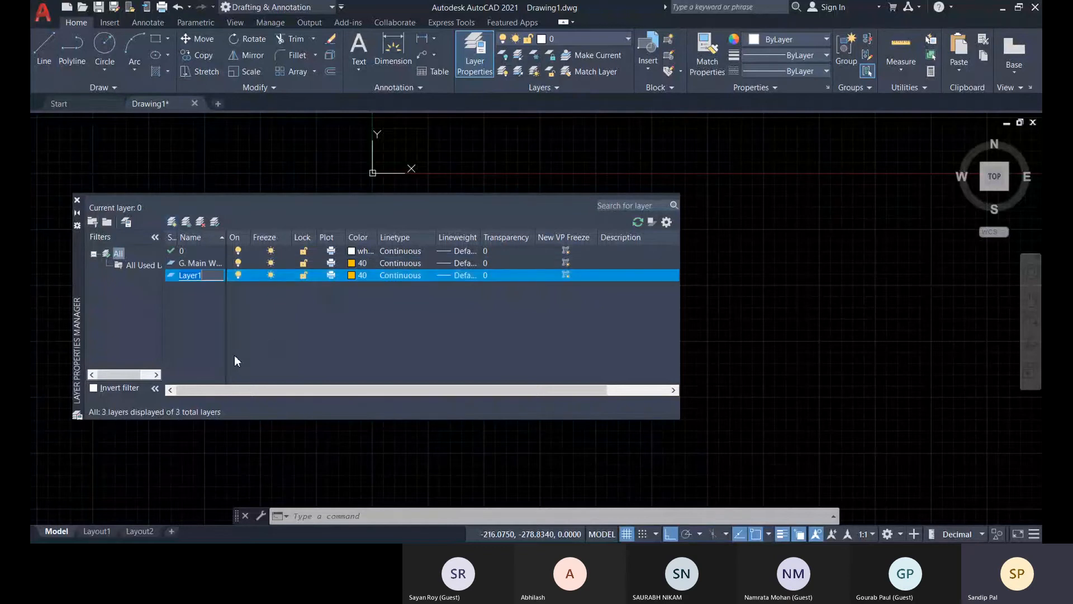
{"action": "type", "text": "G. Pa"}
{"action": "left_click", "coordinate": [235, 360]}
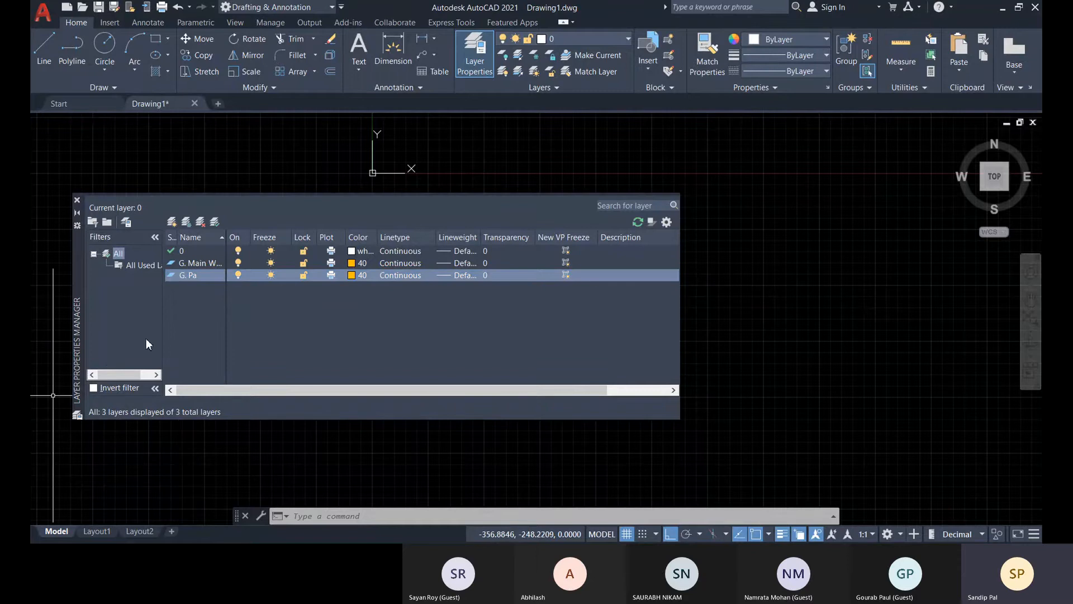
{"action": "left_click", "coordinate": [201, 277]}
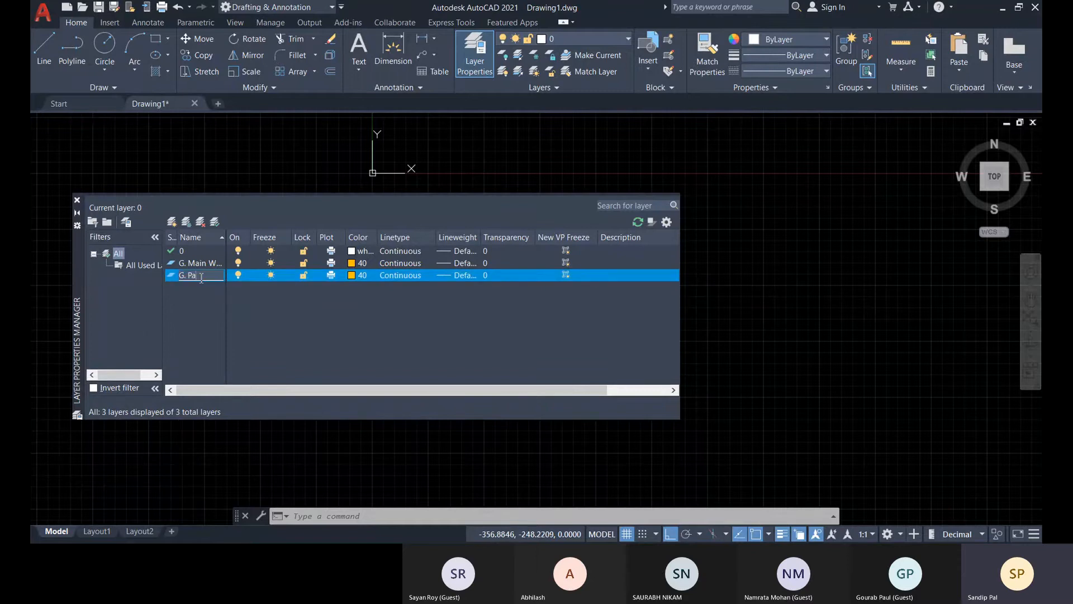
{"action": "type", "text": "rtition W"}
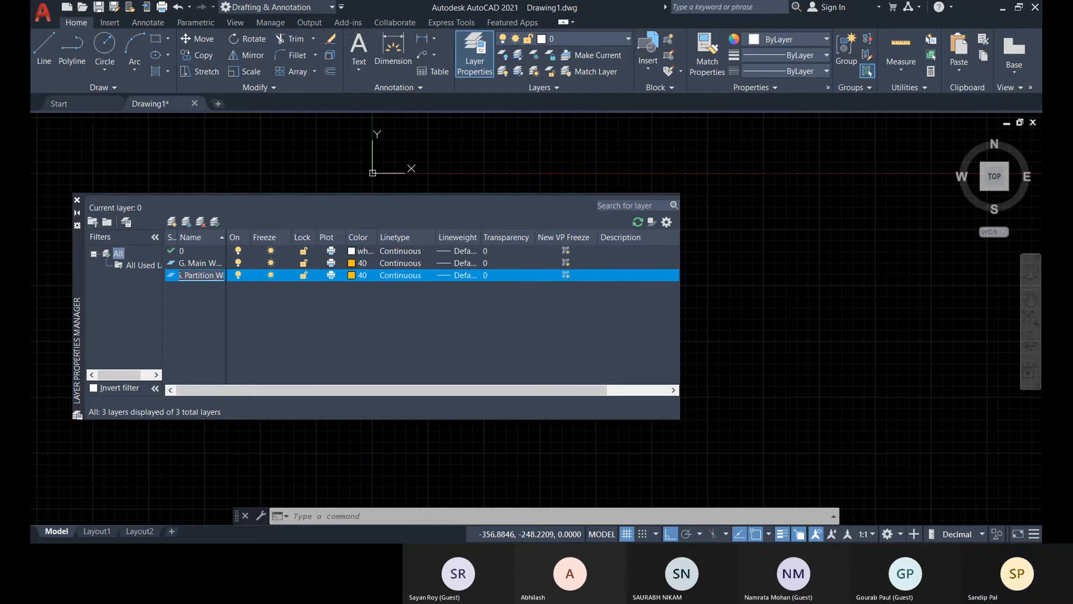
{"action": "key", "text": "Return"}
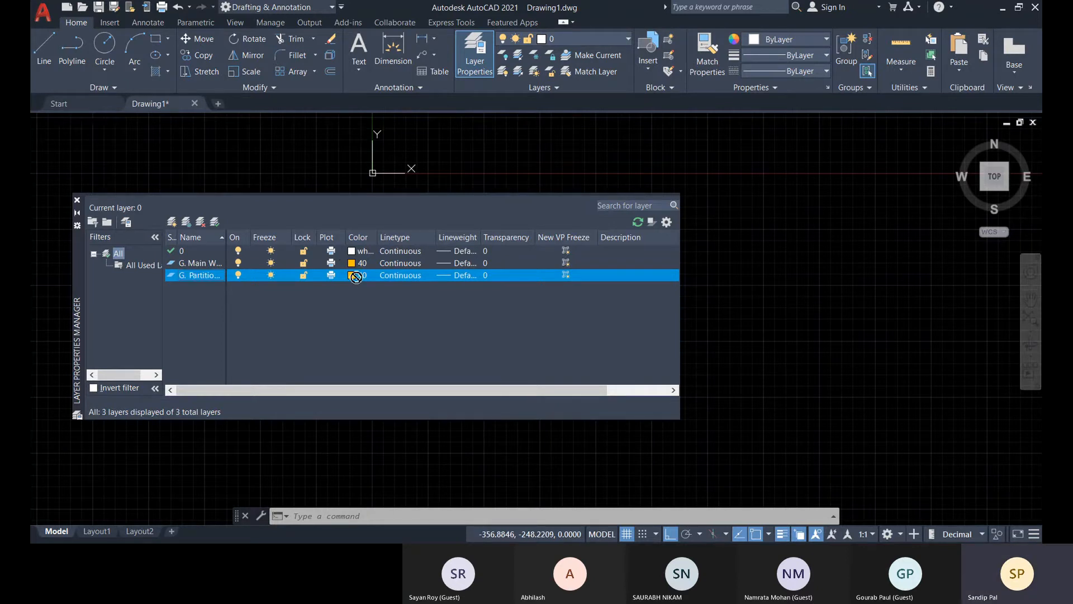
{"action": "left_click", "coordinate": [351, 276]}
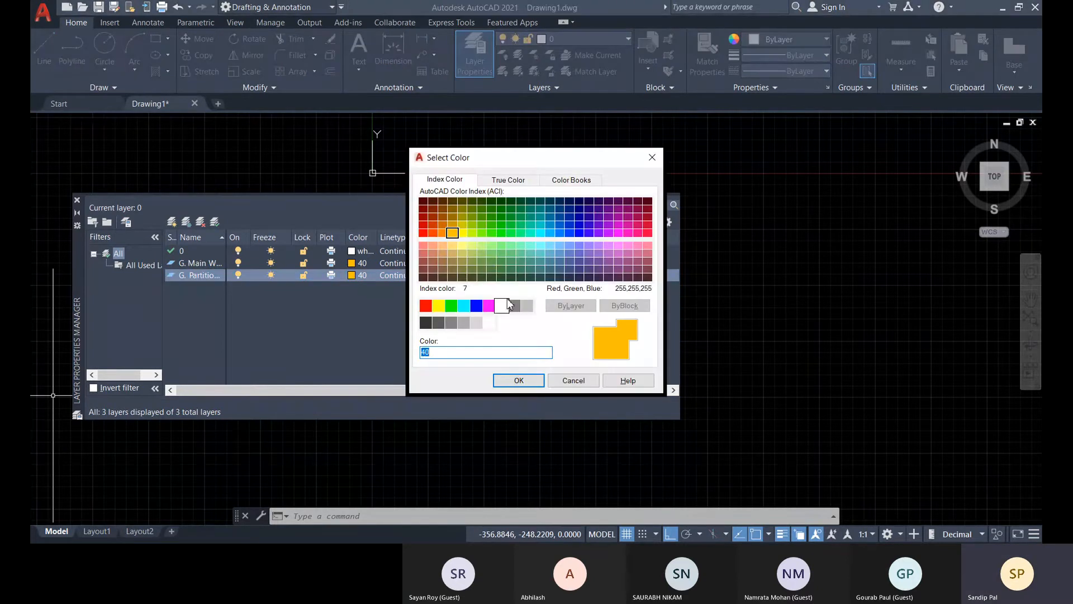
{"action": "left_click", "coordinate": [481, 233]}
{"action": "left_click", "coordinate": [519, 380]}
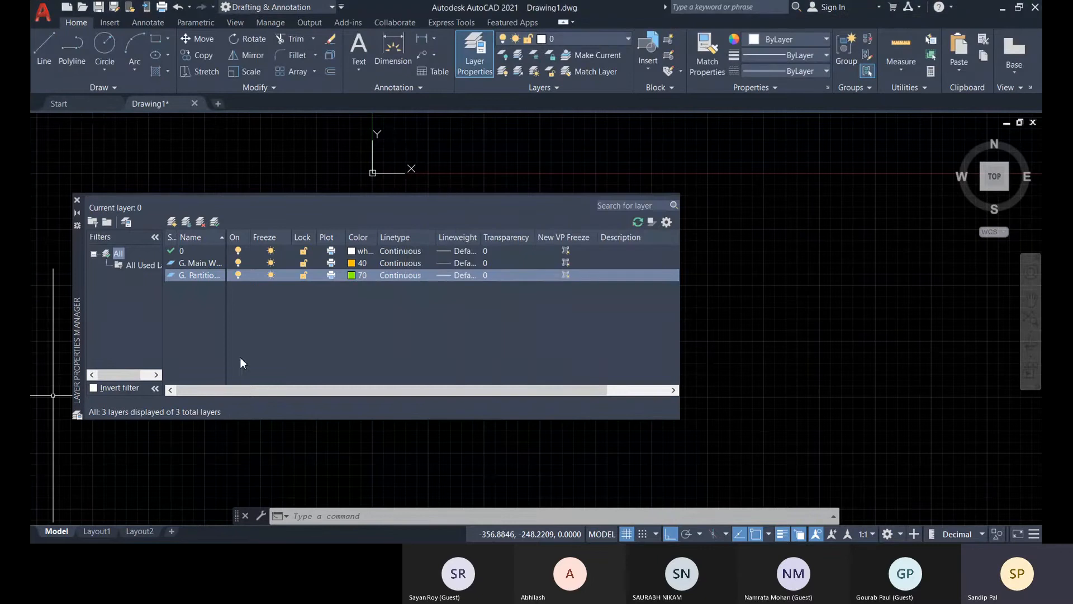
Create a layer named "G. D1" and assign it index color 141.
{"action": "left_click", "coordinate": [173, 223]}
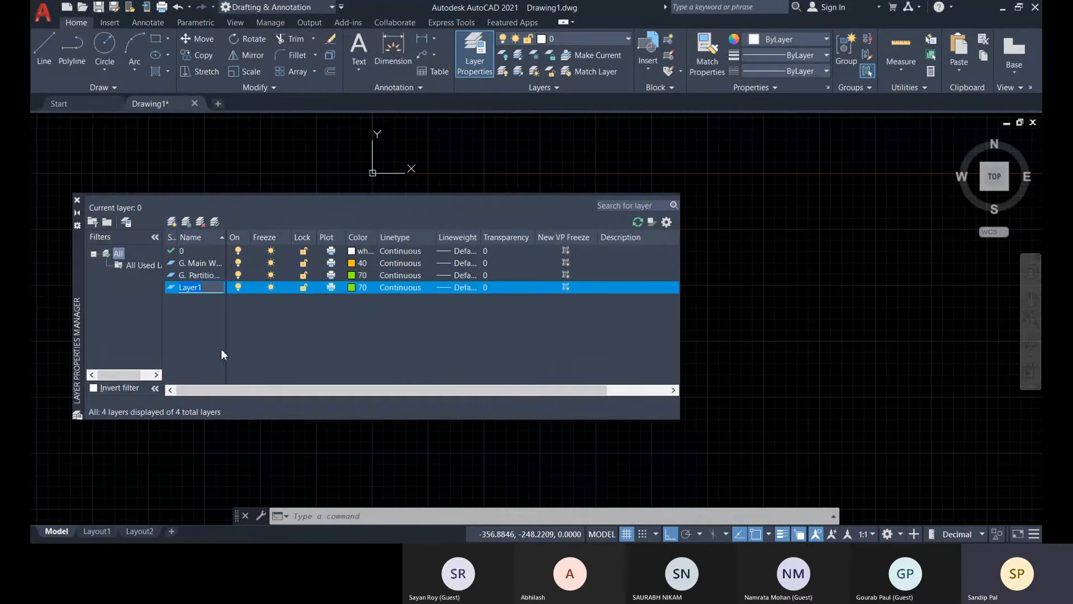
{"action": "type", "text": "G. D1"}
{"action": "left_click", "coordinate": [352, 287]}
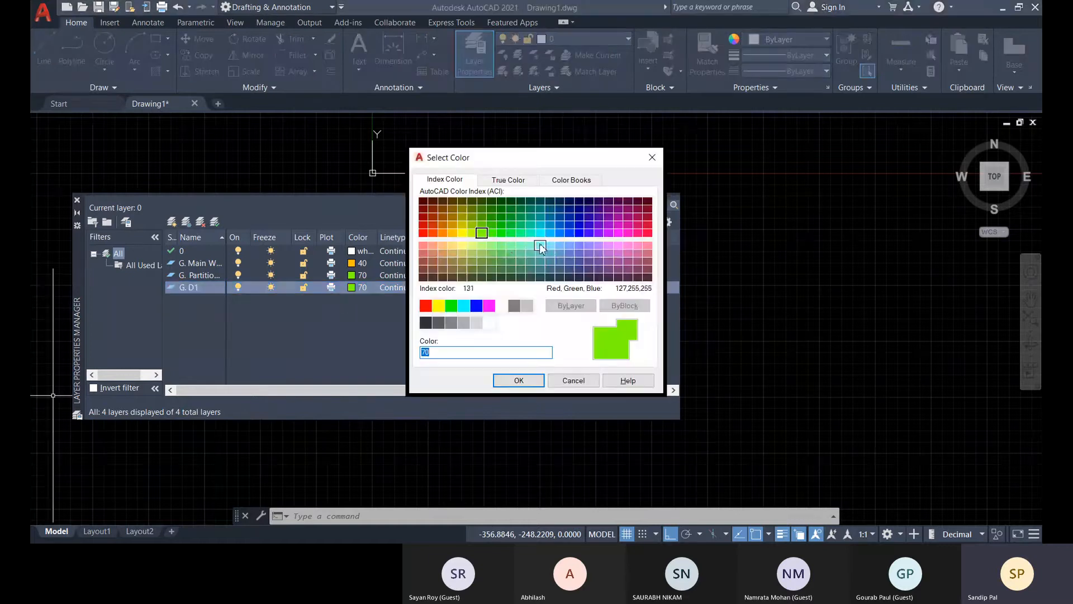
{"action": "left_click", "coordinate": [550, 245]}
{"action": "left_click", "coordinate": [518, 380]}
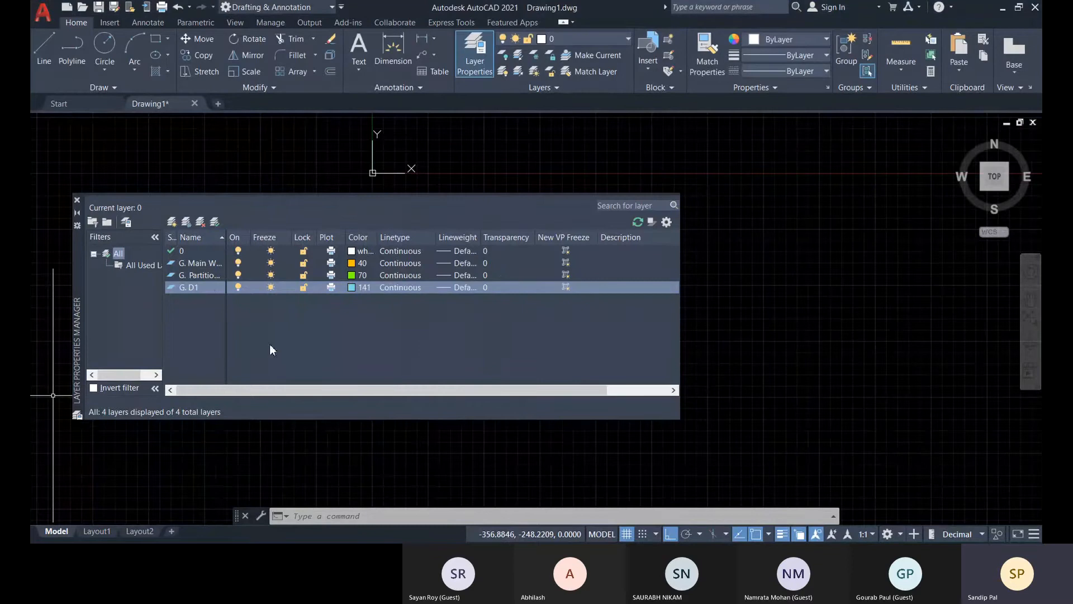
Create a layer named "G. D2" and assign it index color 231.
{"action": "left_click", "coordinate": [174, 222]}
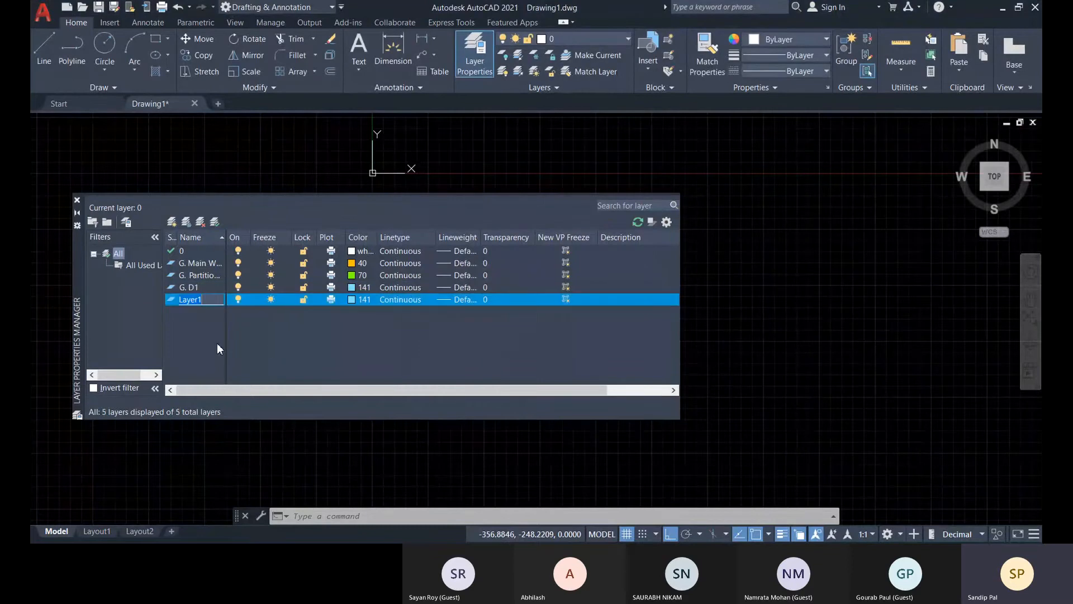
{"action": "type", "text": "G. D2"}
{"action": "left_click", "coordinate": [353, 298]}
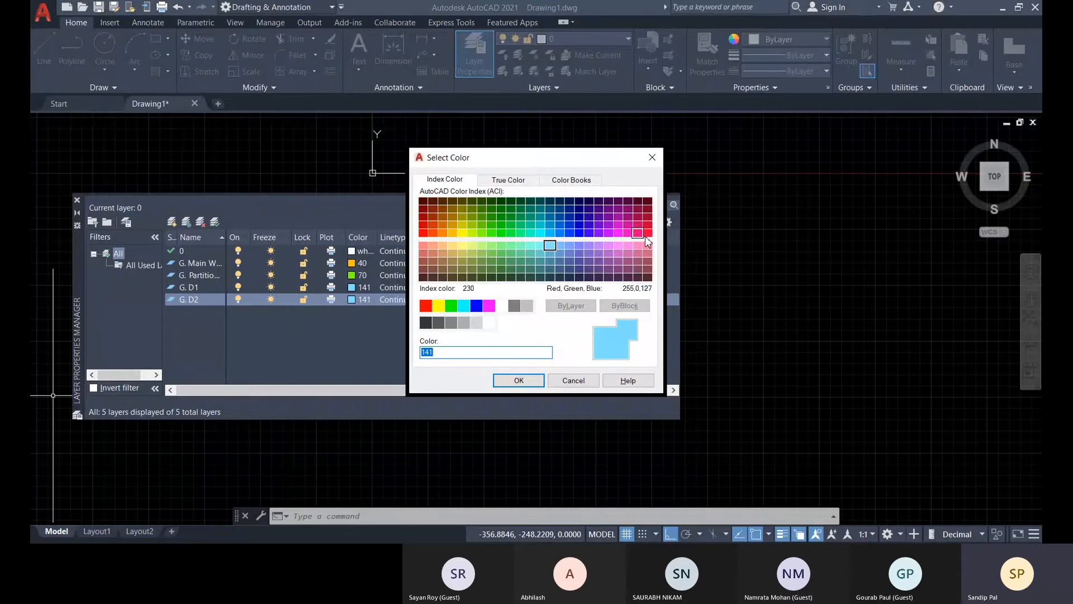
{"action": "left_click", "coordinate": [638, 244]}
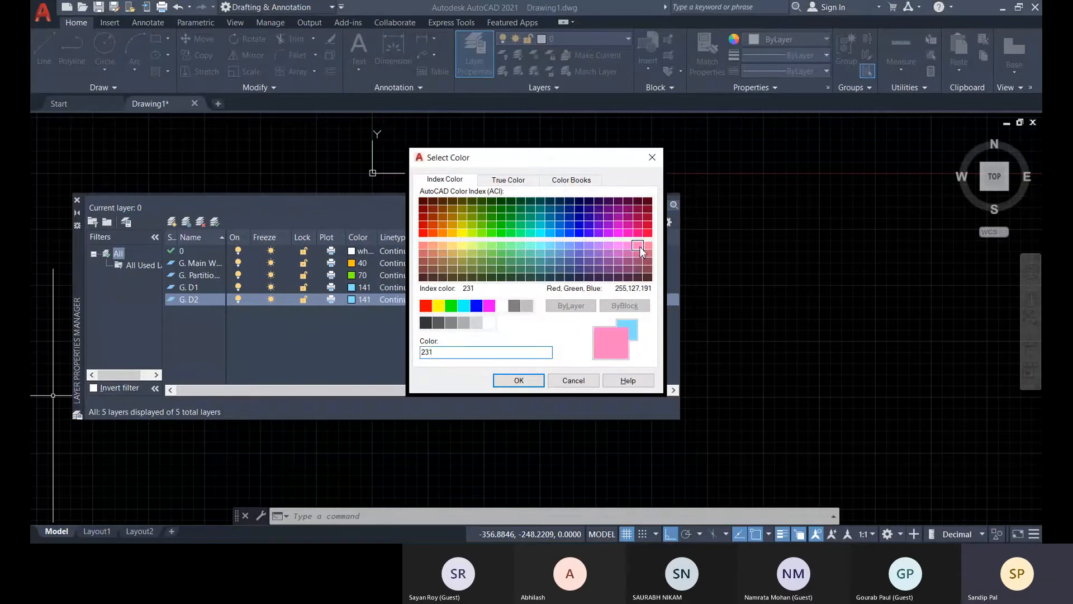
{"action": "left_click", "coordinate": [519, 381]}
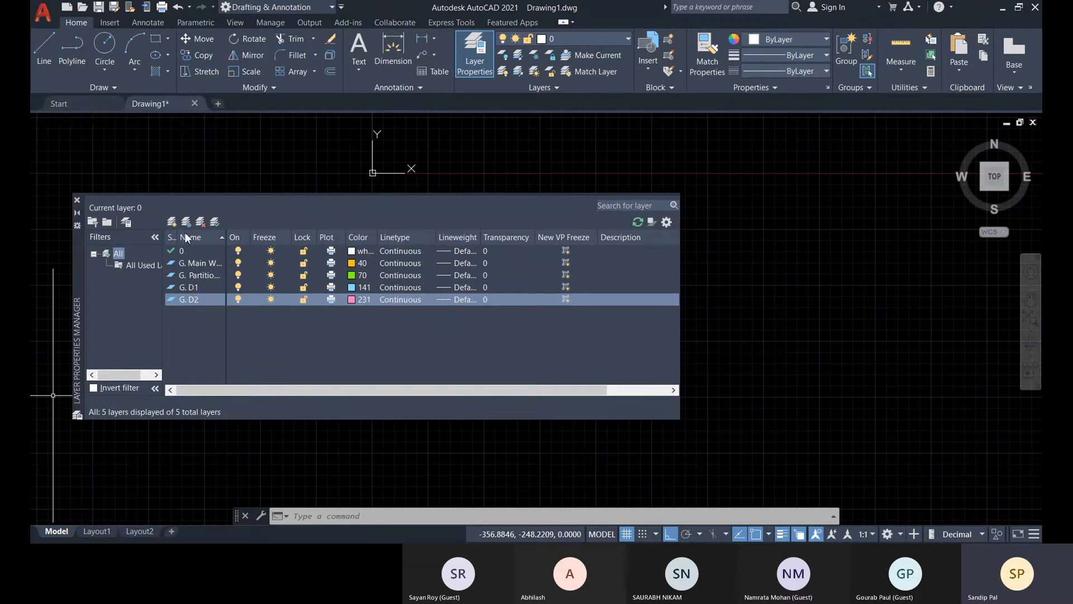
Create a layer named "F. D2" and assign it index color 103.
{"action": "left_click", "coordinate": [172, 222]}
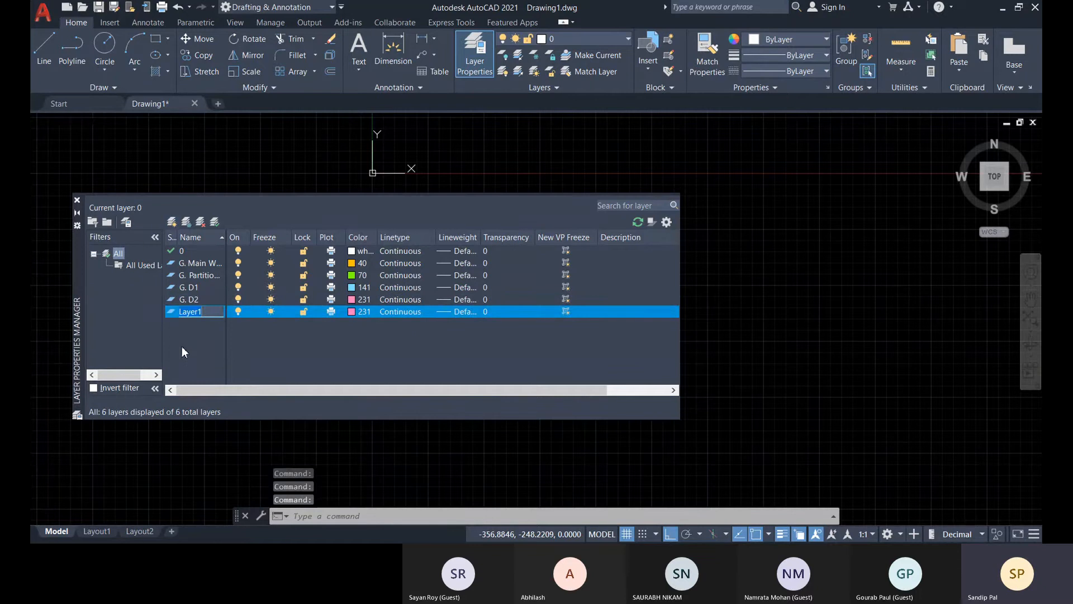
{"action": "type", "text": "F. D2"}
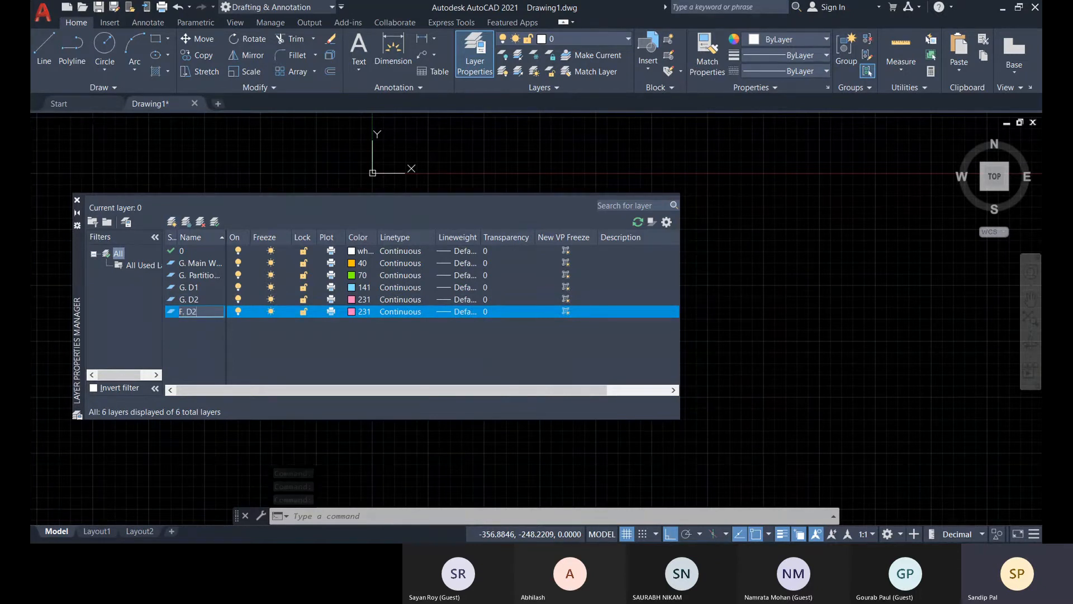
{"action": "left_click", "coordinate": [352, 311]}
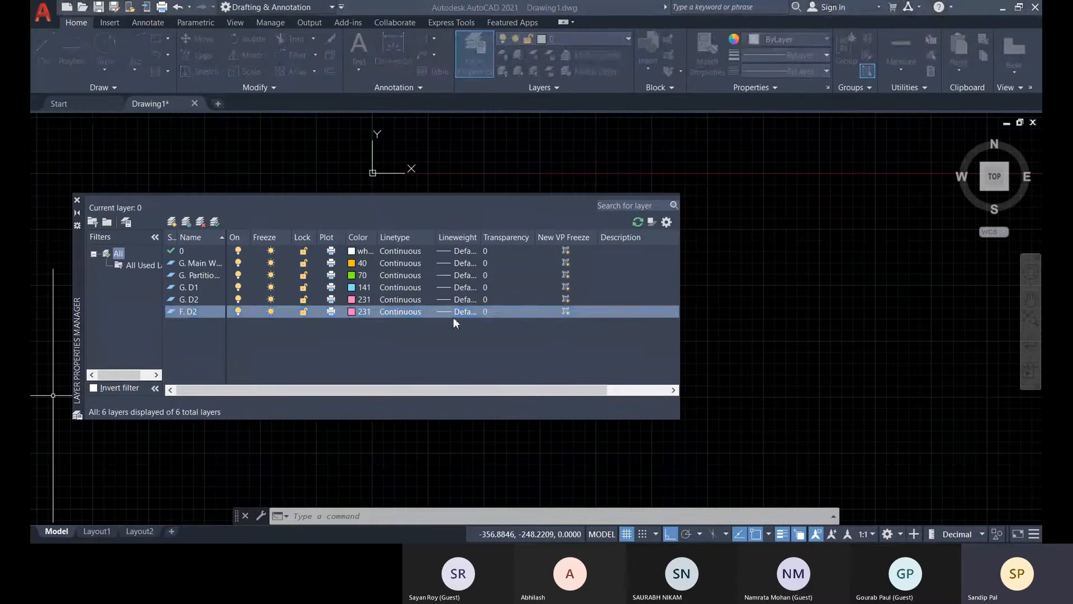
{"action": "left_click", "coordinate": [513, 256]}
{"action": "left_click", "coordinate": [522, 382]}
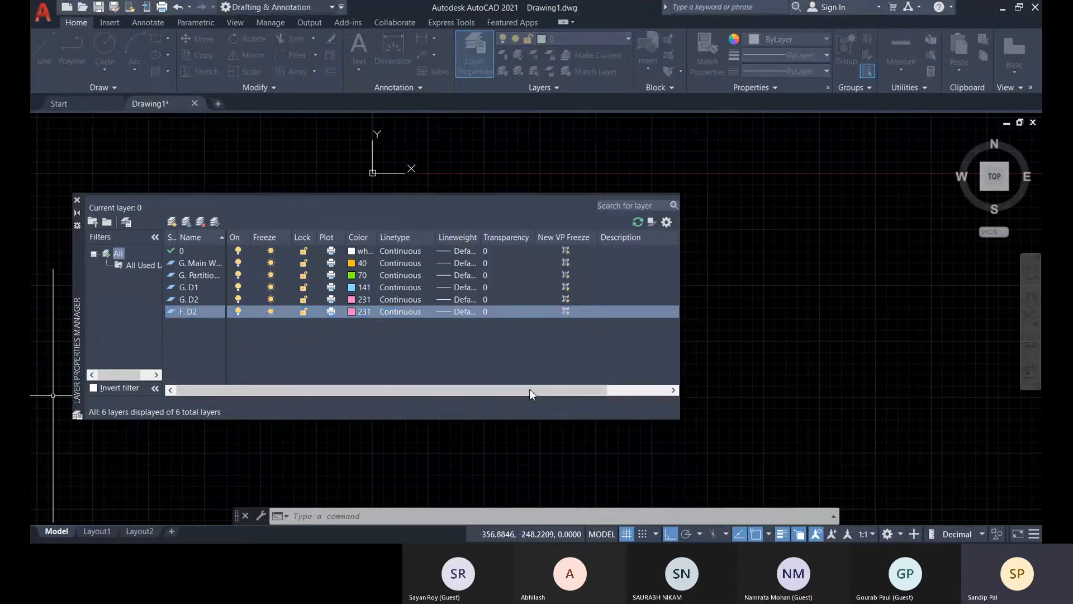
Create a layer named "F. W3" and assign it index color 197.
{"action": "left_click", "coordinate": [172, 221]}
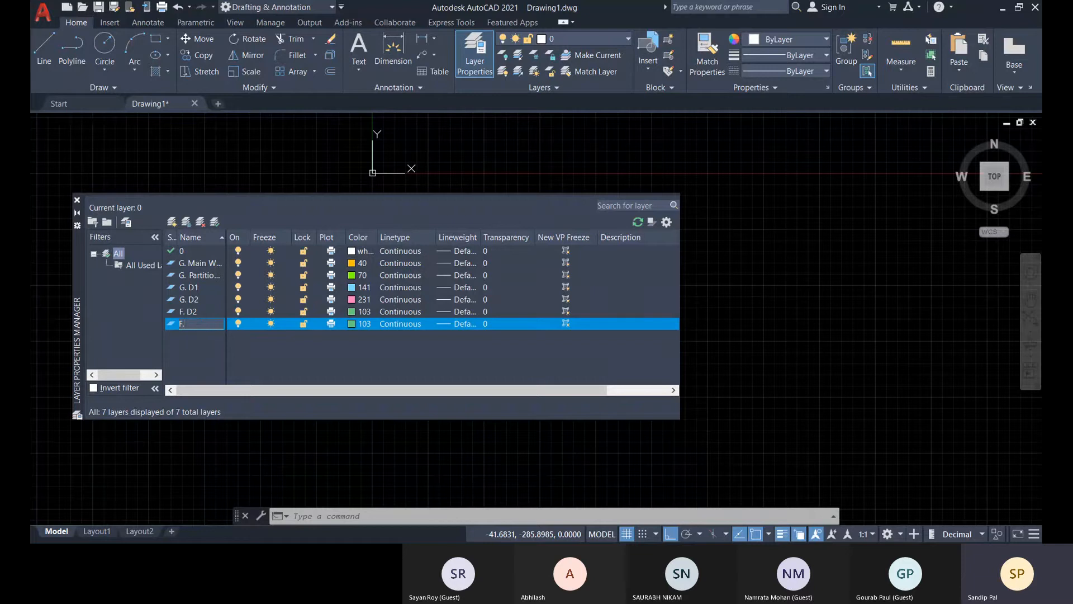
{"action": "type", "text": "F. W3"}
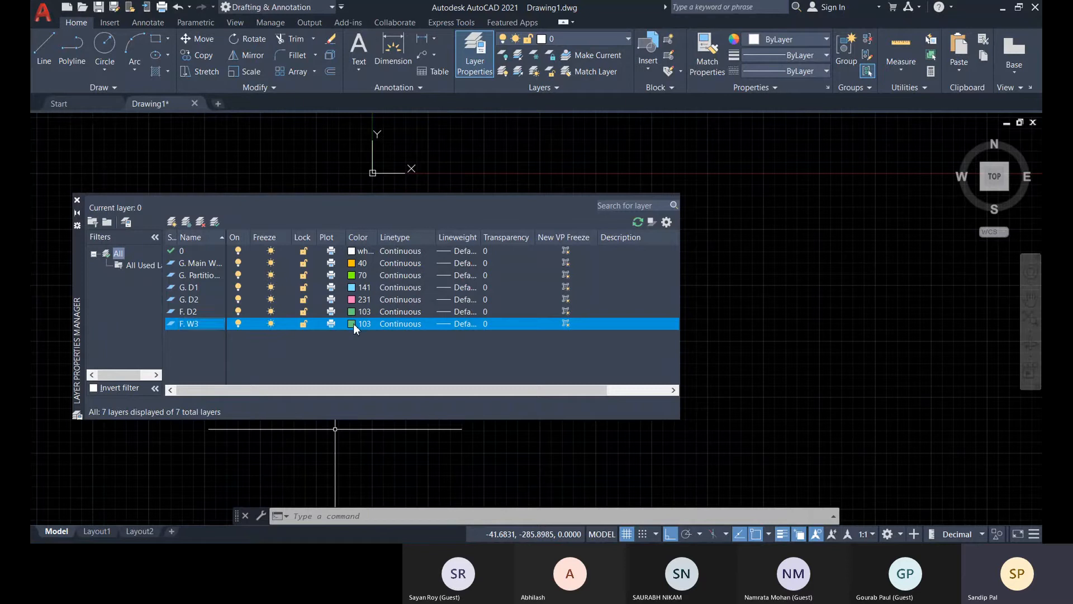
{"action": "left_click", "coordinate": [352, 323]}
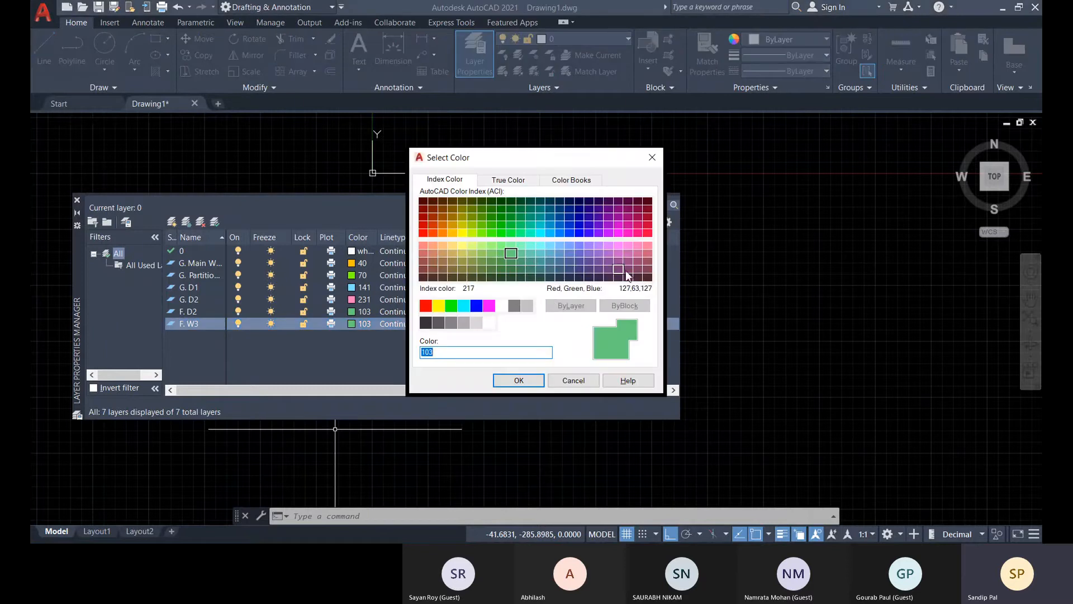
{"action": "left_click", "coordinate": [598, 269]}
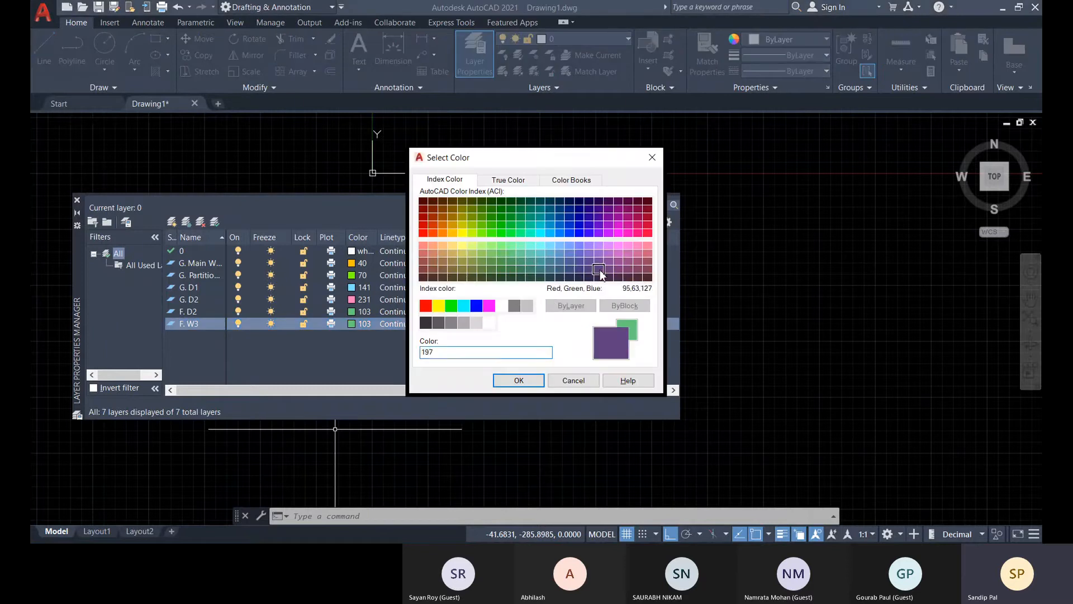
{"action": "left_click", "coordinate": [522, 383]}
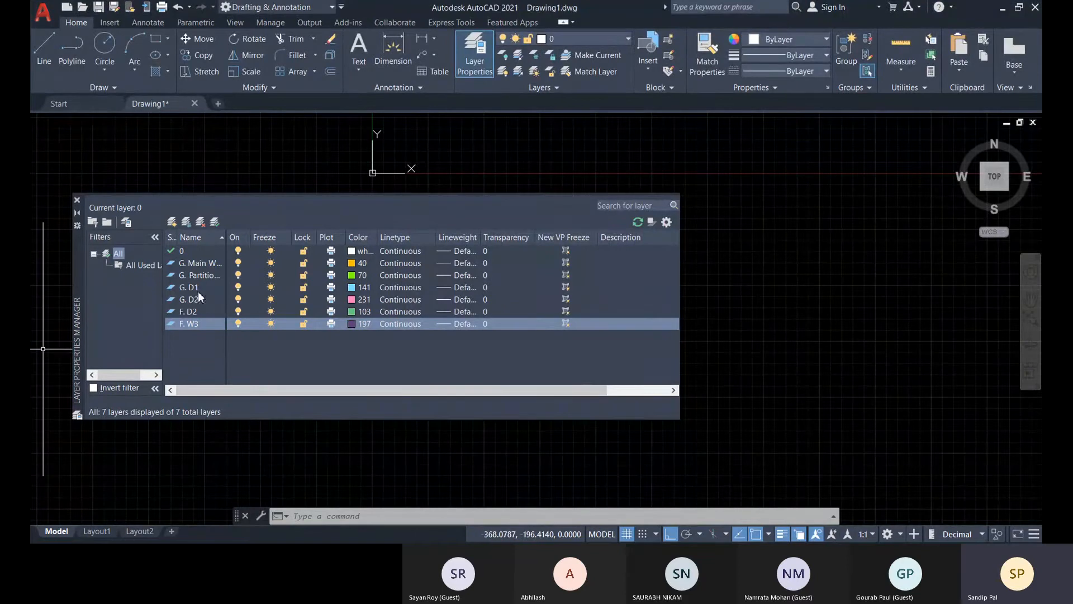
Close the layer manager and review the new layers in the current-layer list.
{"action": "left_click", "coordinate": [77, 200]}
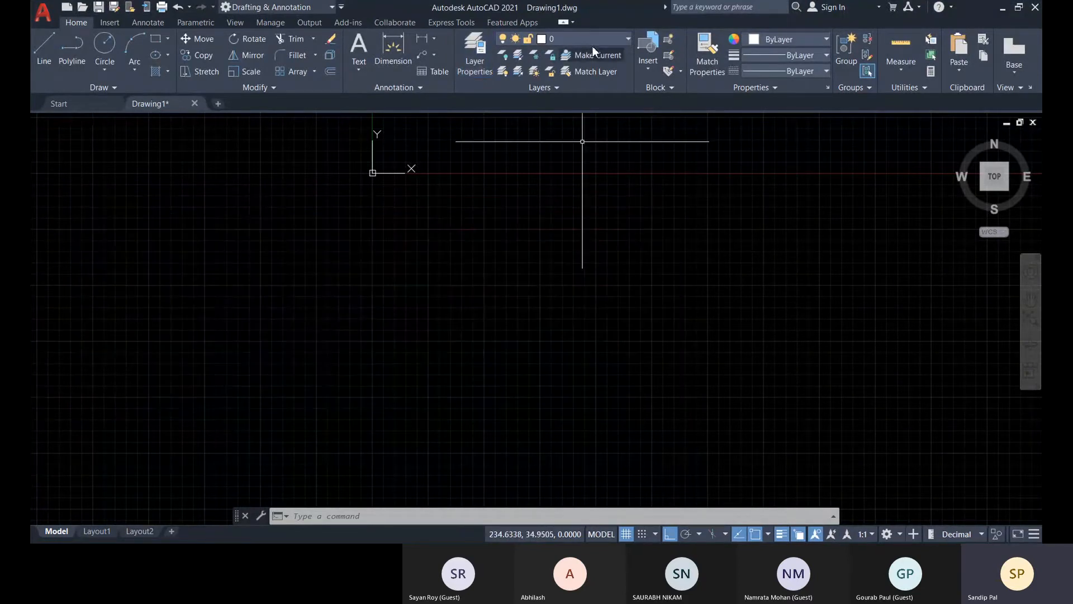
{"action": "left_click", "coordinate": [608, 39]}
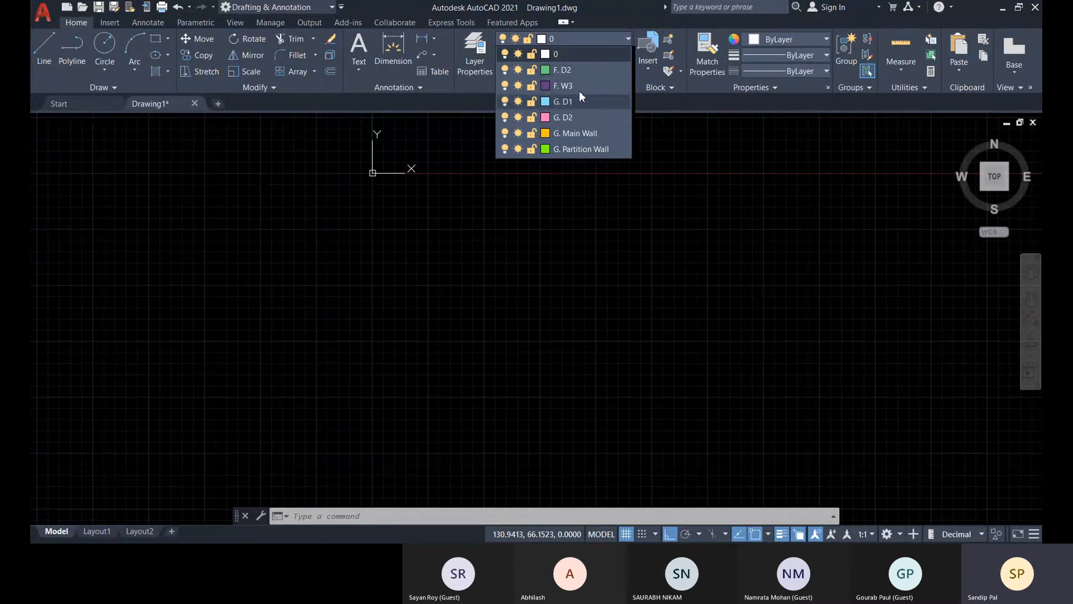
Start a new layer properties filter with the name criterion "*G." and name the filter "Ground Floor".
{"action": "left_click", "coordinate": [479, 64]}
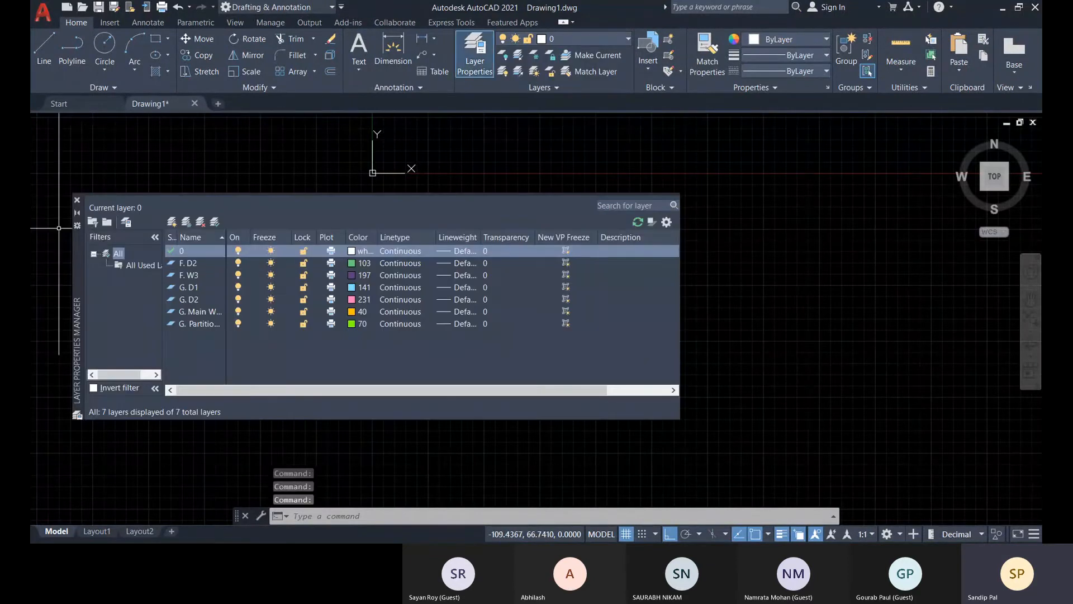
{"action": "left_click", "coordinate": [93, 223]}
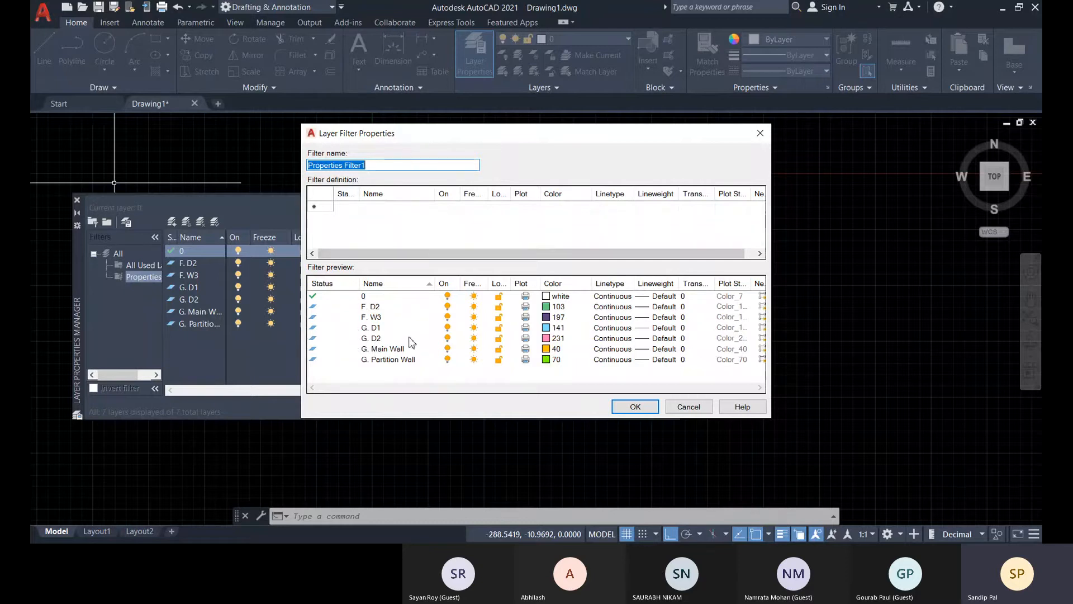
{"action": "left_click", "coordinate": [380, 207]}
{"action": "left_click", "coordinate": [382, 209]}
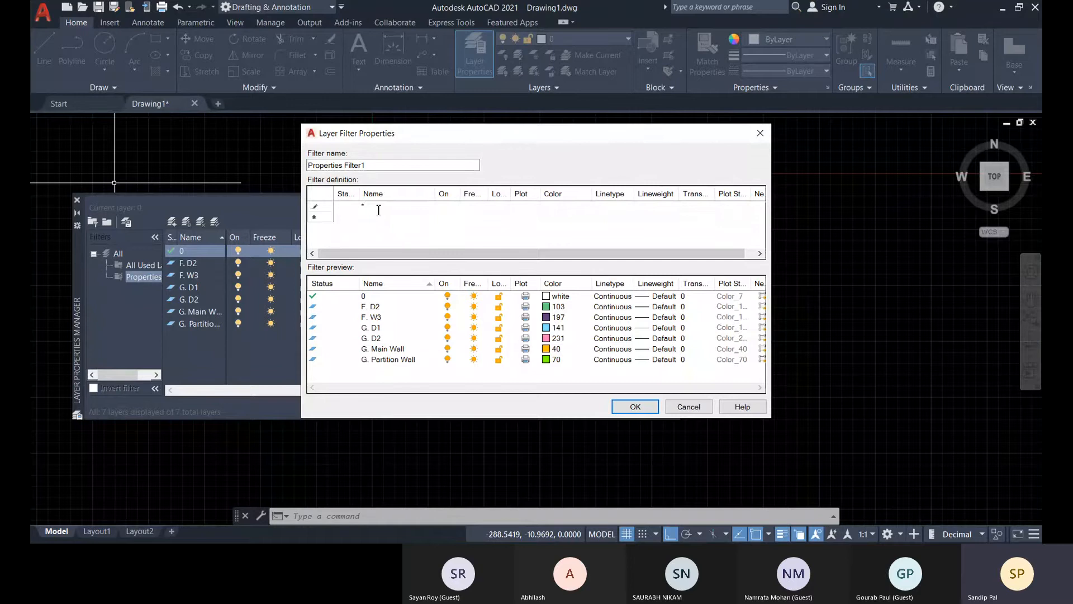
{"action": "type", "text": "G"}
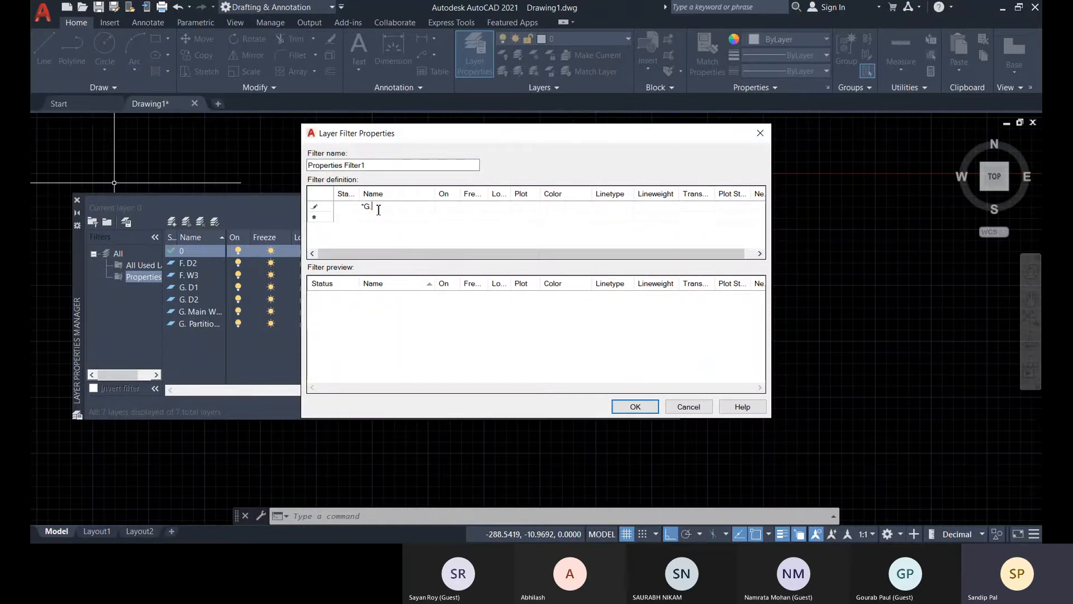
{"action": "type", "text": "."}
{"action": "left_click_drag", "start_coordinate": [370, 166], "coordinate": [287, 172]}
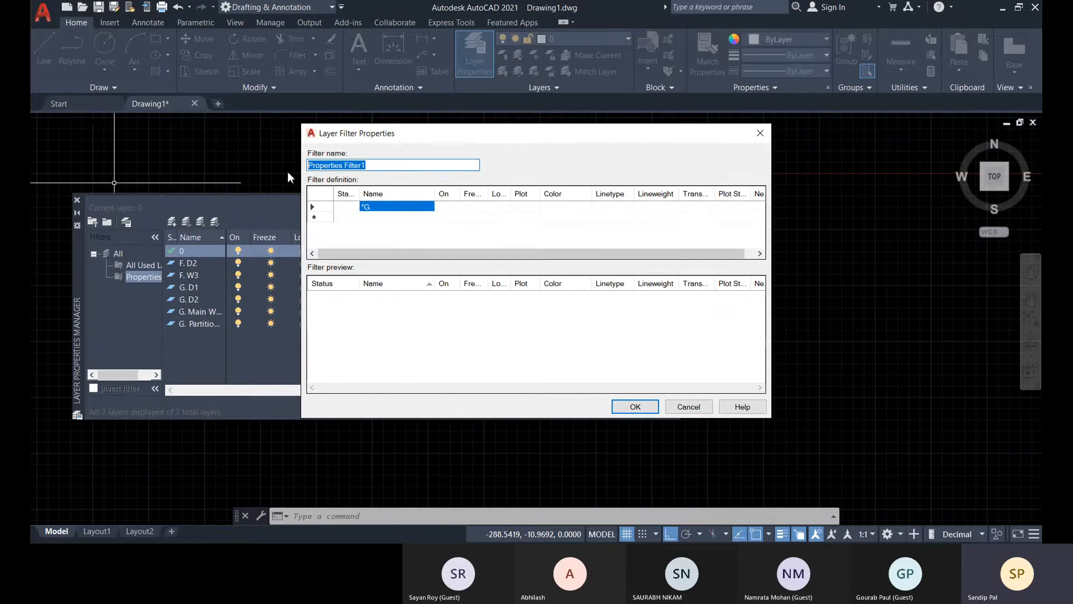
{"action": "type", "text": "Gro"}
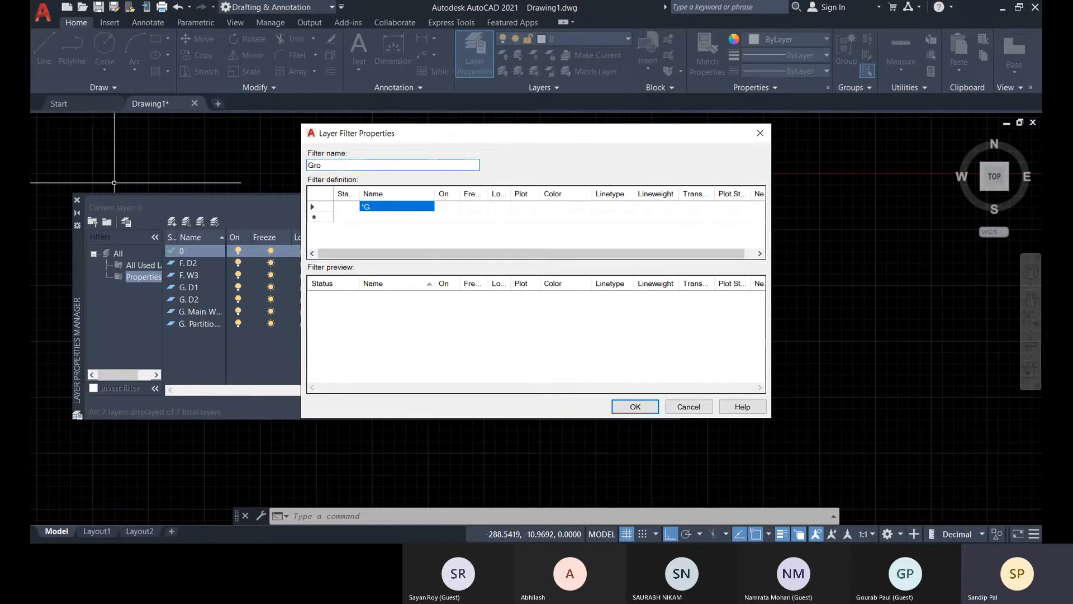
{"action": "type", "text": "und Floor"}
Change the Ground Floor filter's name criterion to "G.*".
{"action": "left_click", "coordinate": [400, 208]}
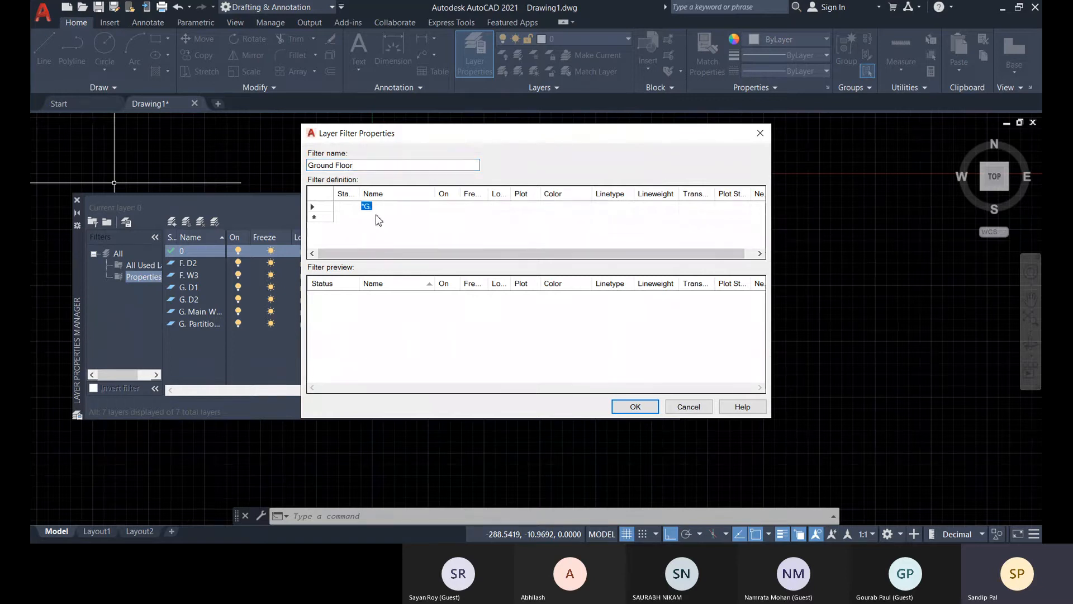
{"action": "left_click", "coordinate": [380, 214]}
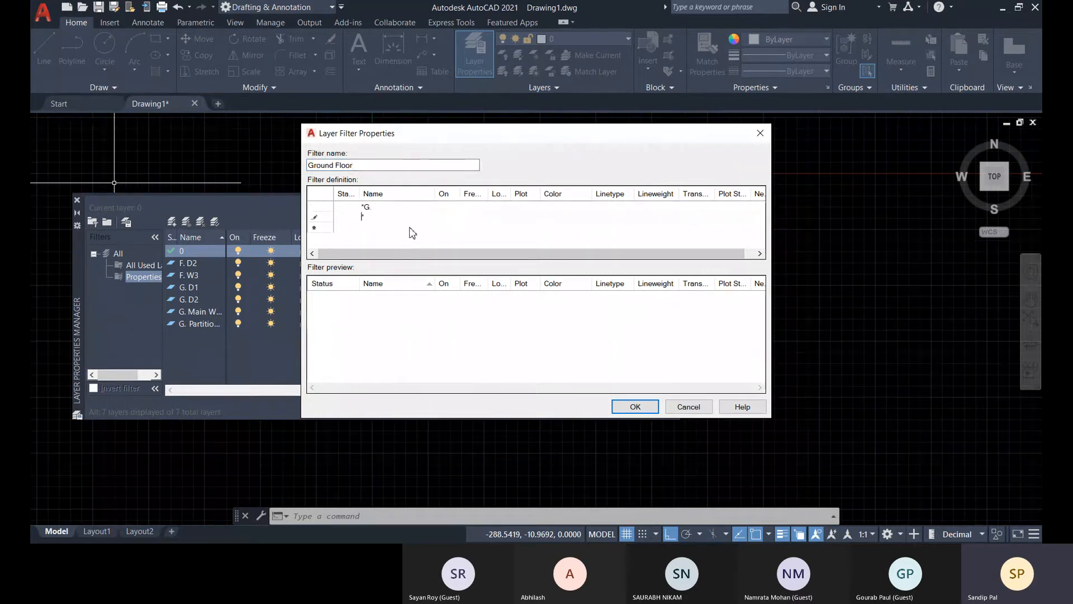
{"action": "right_click", "coordinate": [323, 219]}
{"action": "left_click", "coordinate": [383, 237]}
{"action": "left_click", "coordinate": [376, 211]}
{"action": "left_click_drag", "start_coordinate": [373, 208], "coordinate": [367, 212]}
{"action": "key", "text": "BackSpace"}
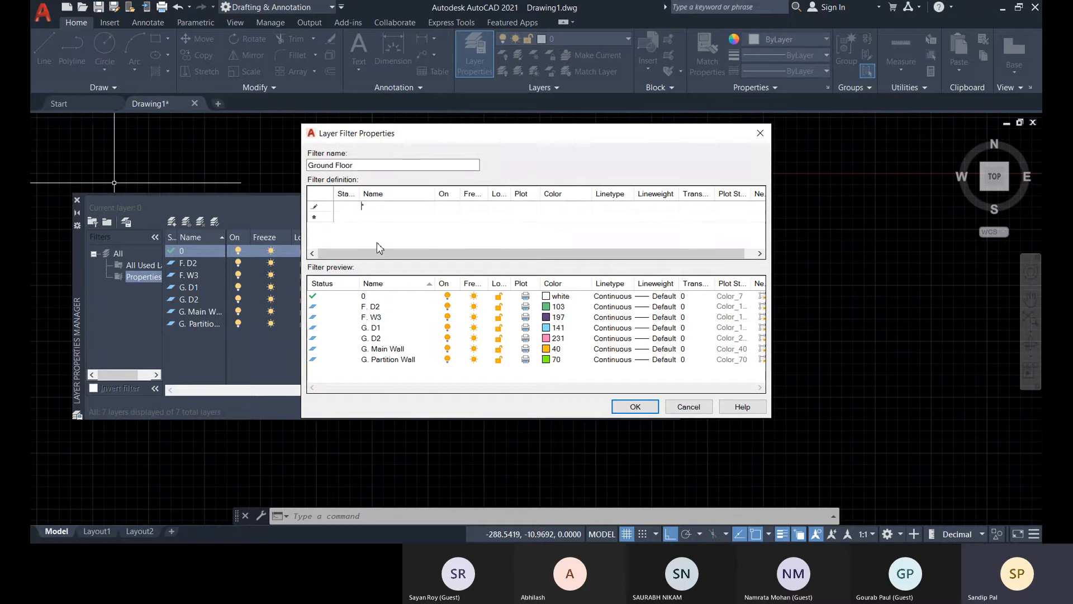
{"action": "type", "text": "G."}
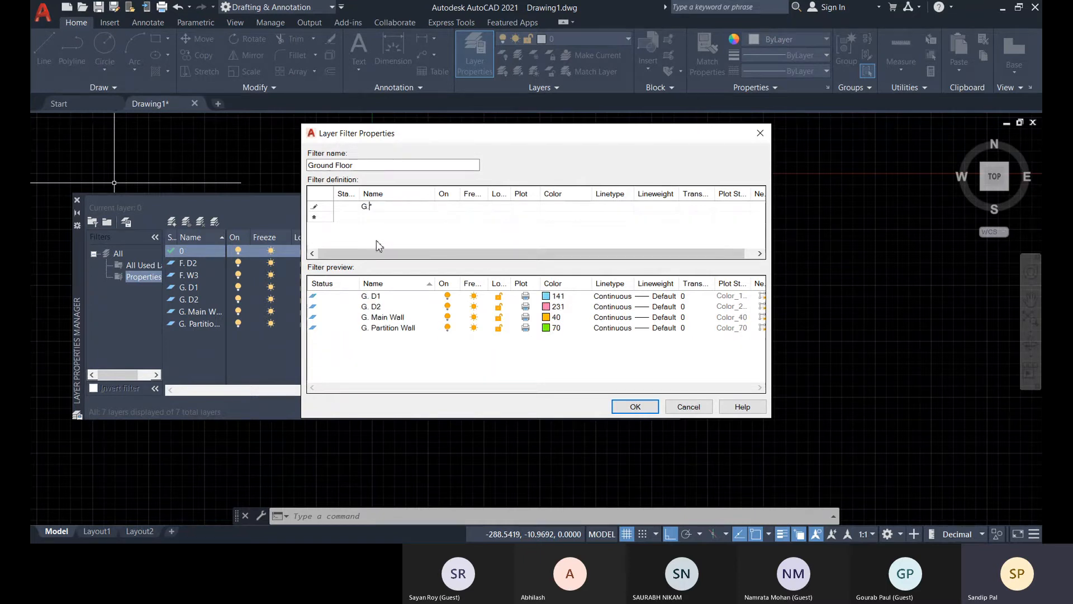
{"action": "left_click", "coordinate": [400, 218]}
{"action": "type", "text": "*"}
{"action": "right_click", "coordinate": [328, 209]}
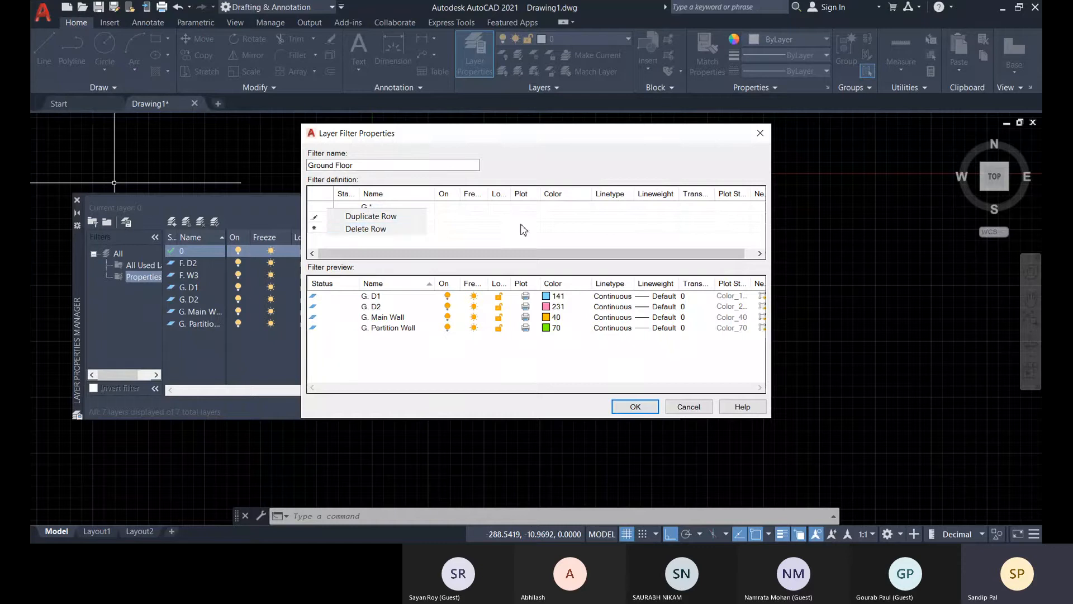
{"action": "left_click_drag", "start_coordinate": [521, 223], "coordinate": [420, 247]}
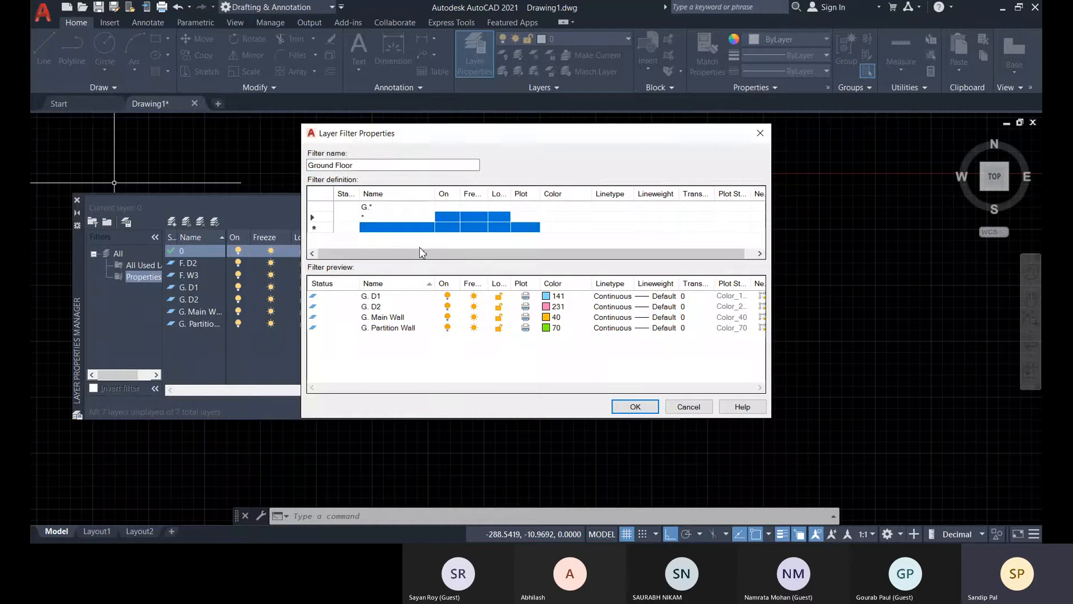
{"action": "right_click", "coordinate": [327, 218]}
{"action": "left_click", "coordinate": [364, 240]}
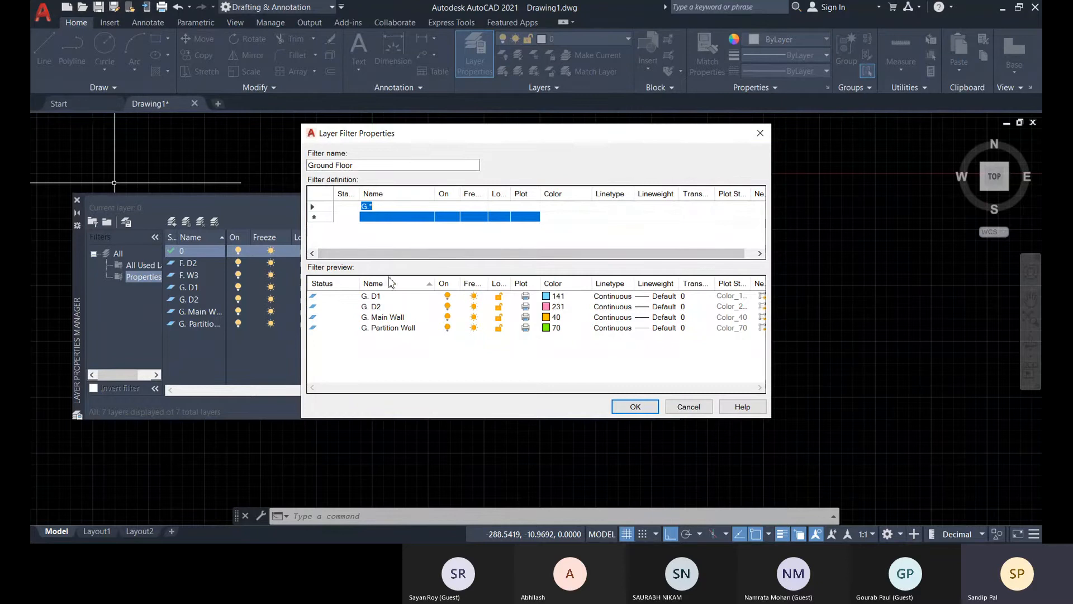
Accept the Ground Floor filter and check which layers the current-layer list offers.
{"action": "left_click", "coordinate": [658, 413]}
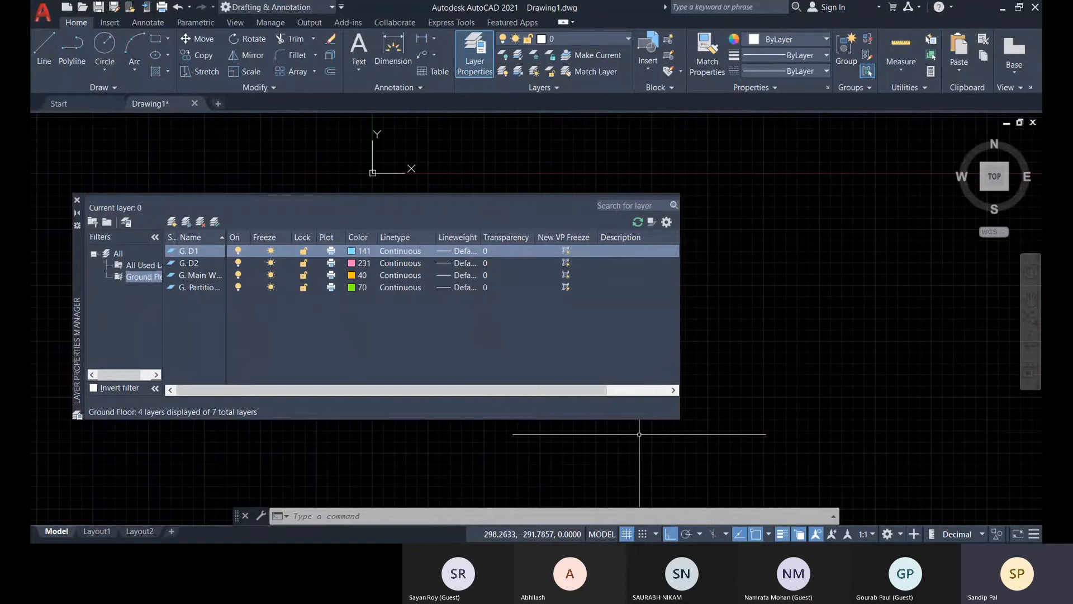
{"action": "left_click", "coordinate": [615, 41]}
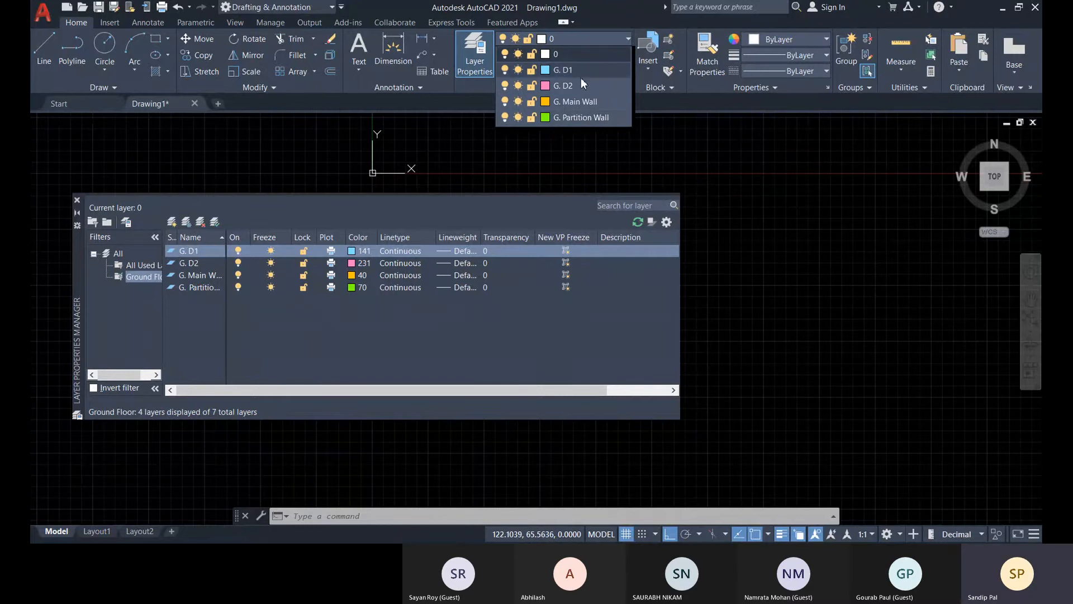
{"action": "left_click", "coordinate": [123, 304]}
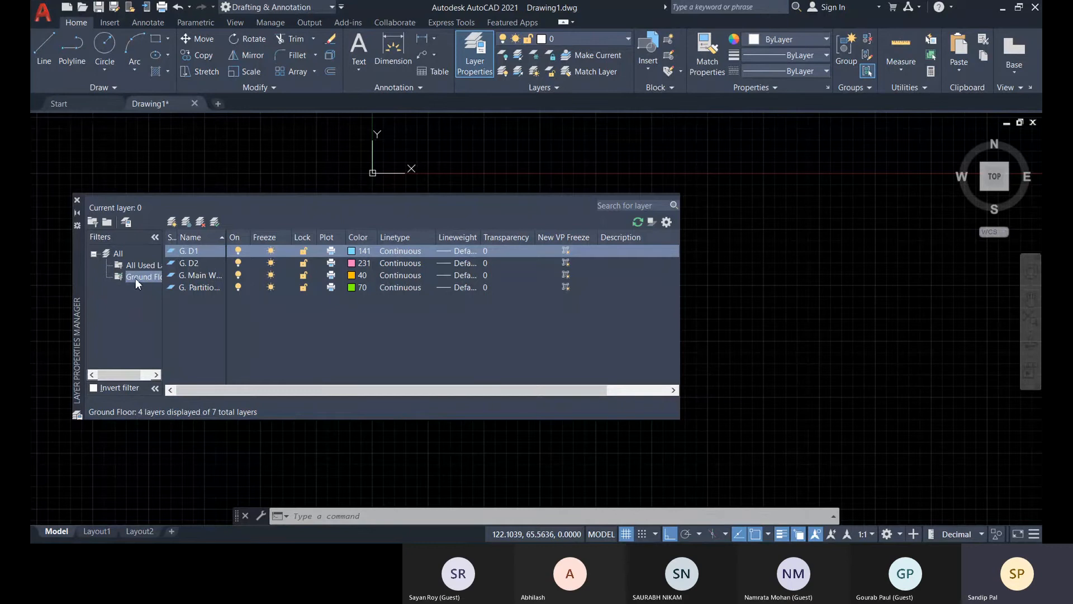
{"action": "left_click", "coordinate": [107, 222]}
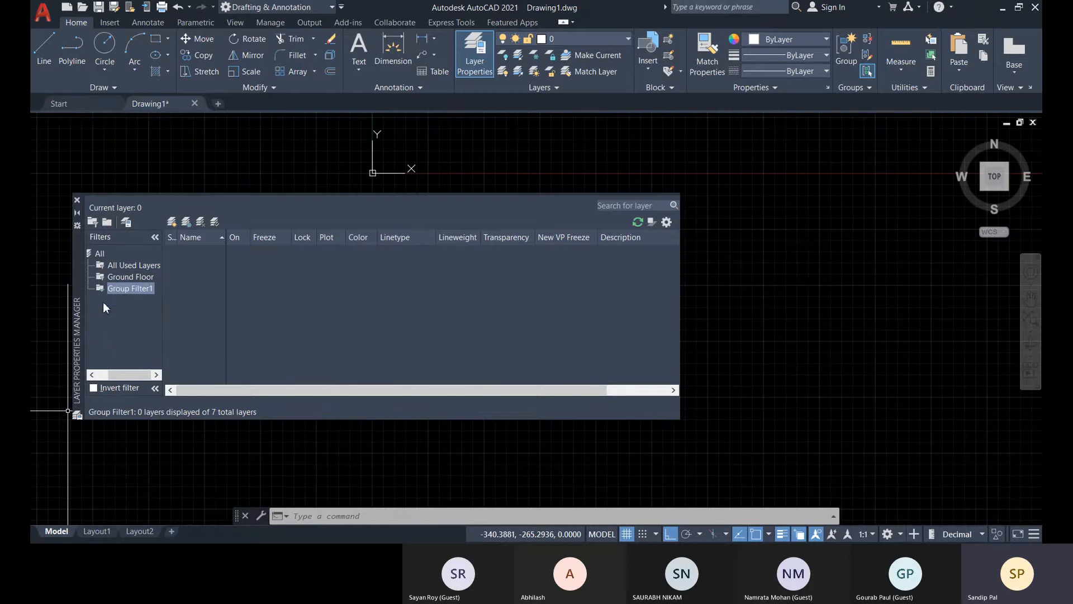
{"action": "right_click", "coordinate": [120, 288]}
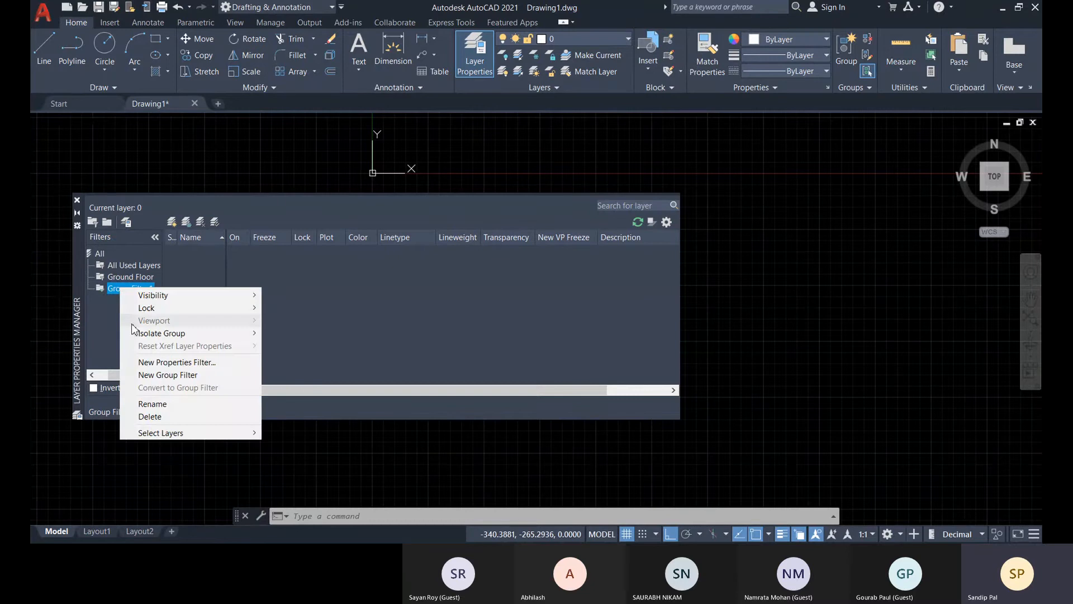
{"action": "left_click", "coordinate": [162, 419]}
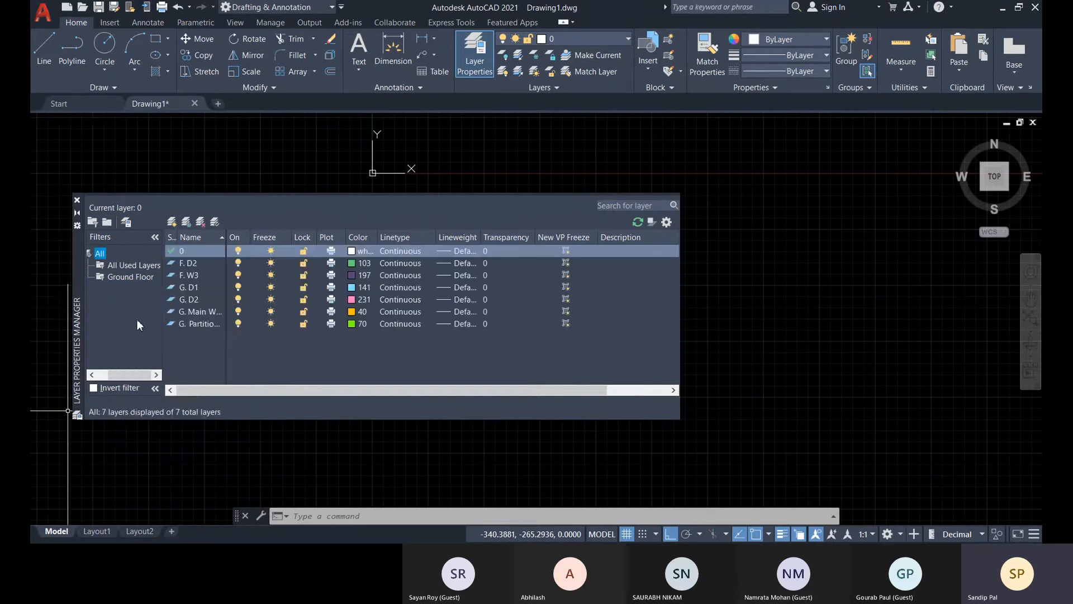
Examine the Ground Floor filter's layers, available options and filter definition, leaving it unedited.
{"action": "left_click", "coordinate": [129, 276]}
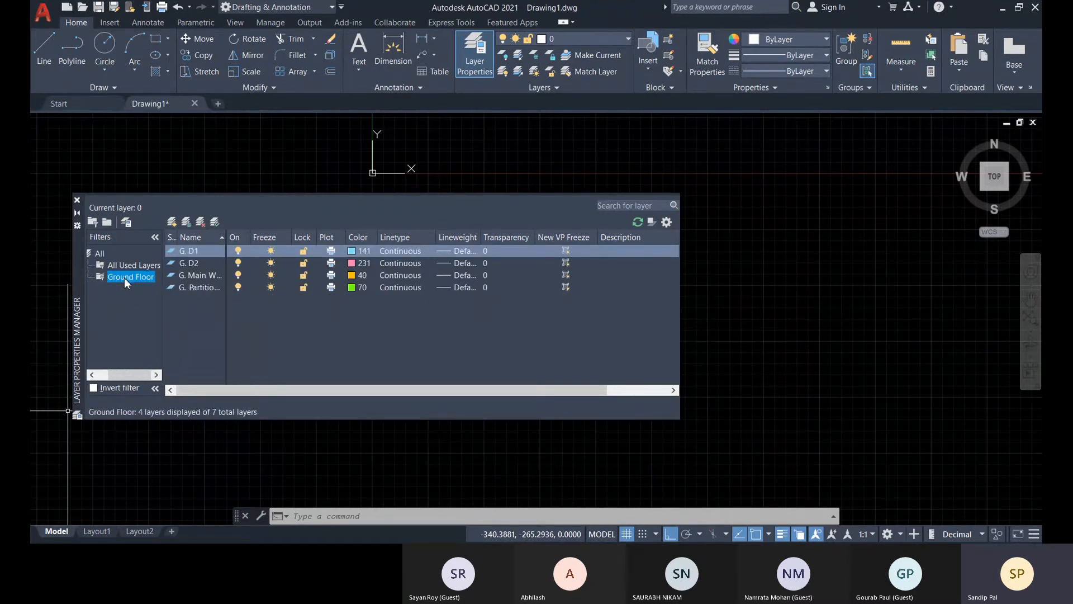
{"action": "right_click", "coordinate": [124, 277]}
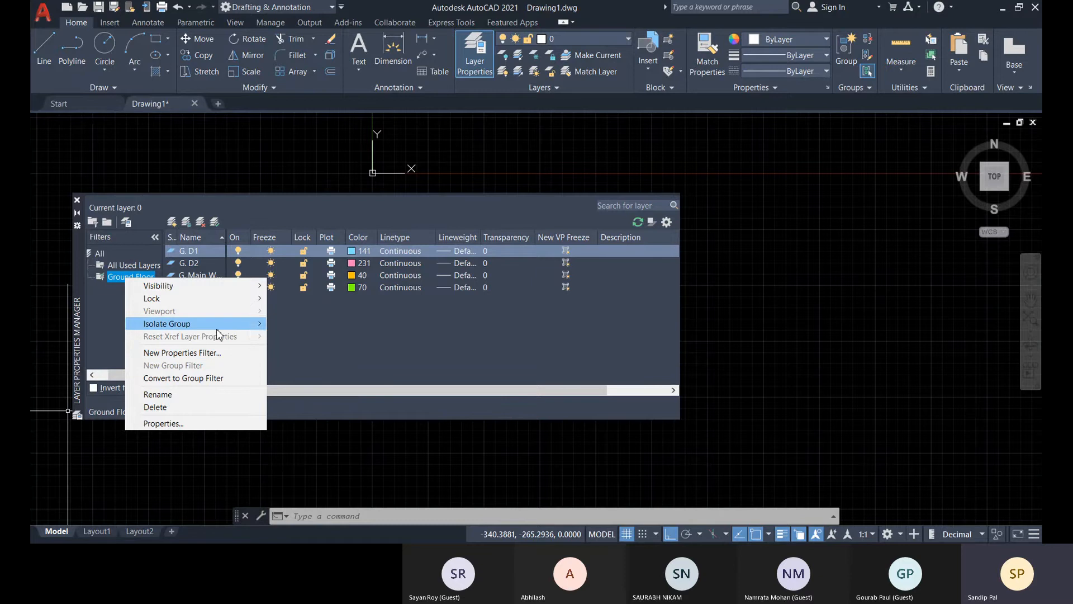
{"action": "left_click", "coordinate": [101, 326]}
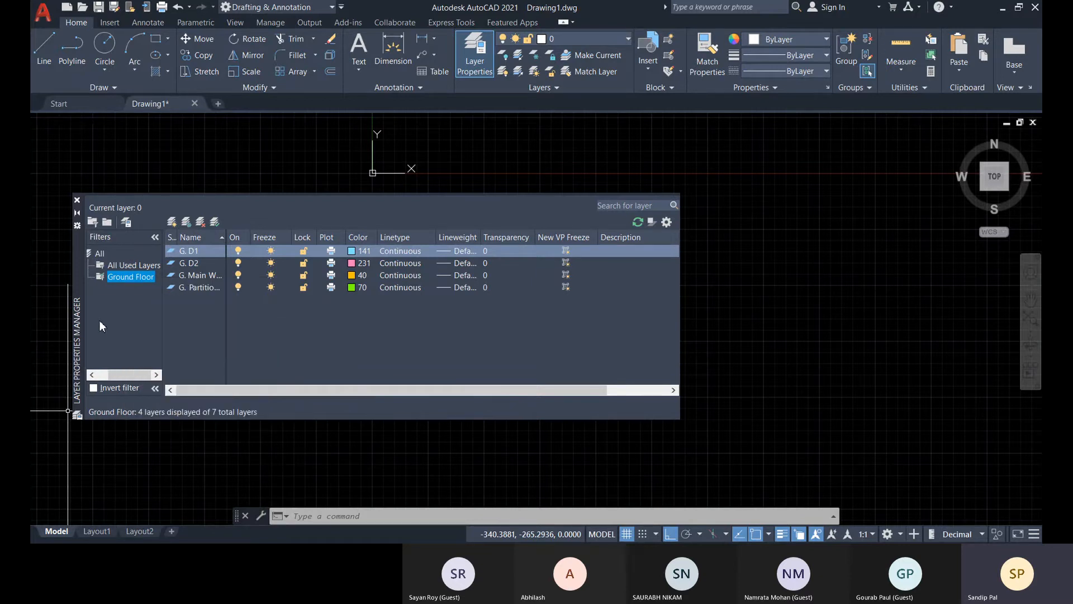
{"action": "double_click", "coordinate": [121, 277]}
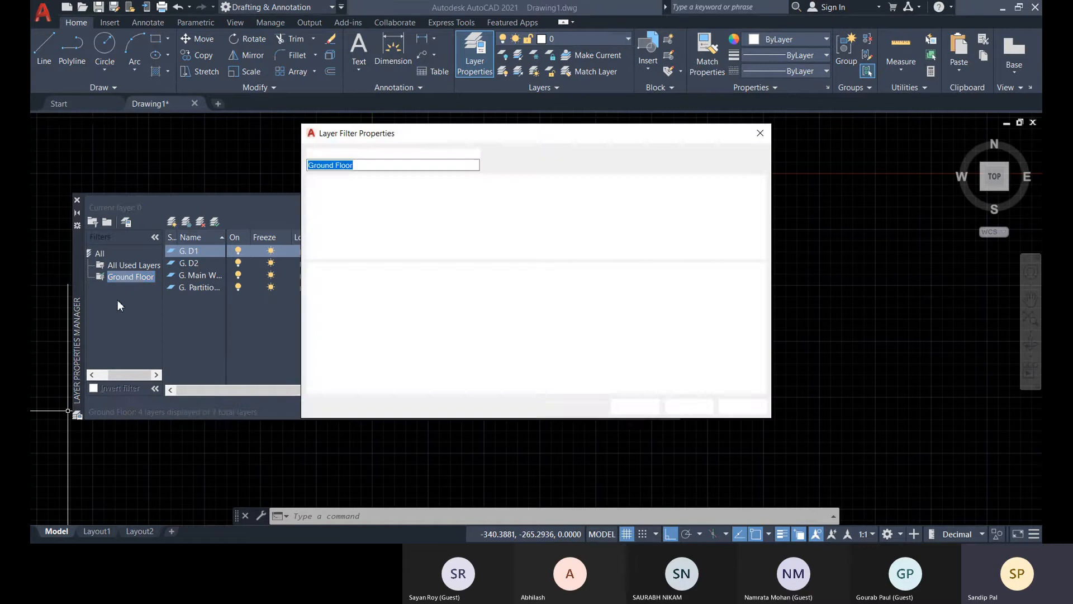
{"action": "left_click", "coordinate": [760, 133]}
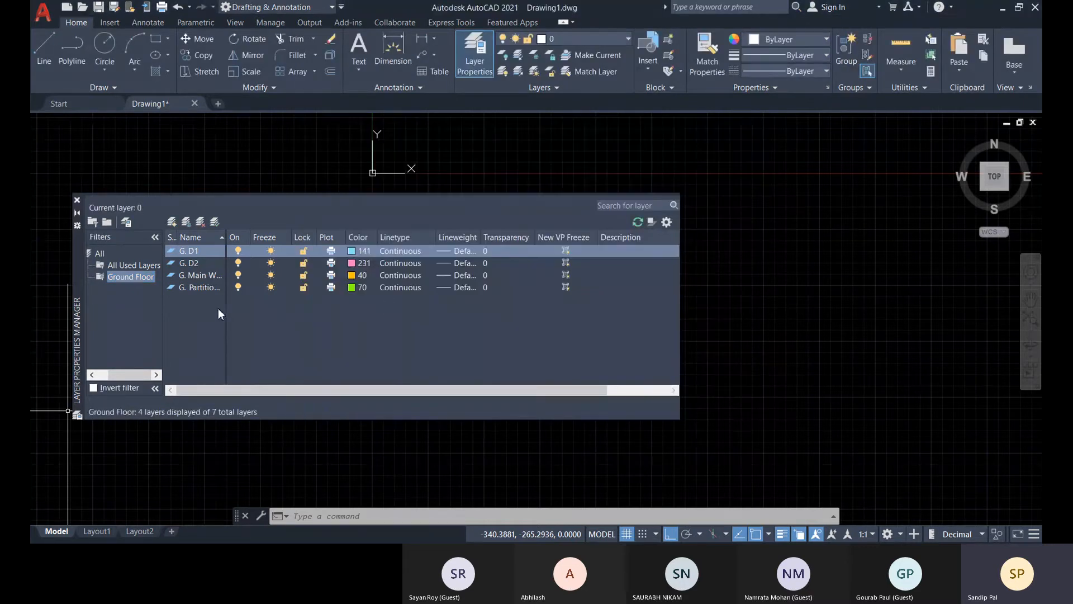
Create a new layer group filter named "Wall".
{"action": "left_click", "coordinate": [107, 222]}
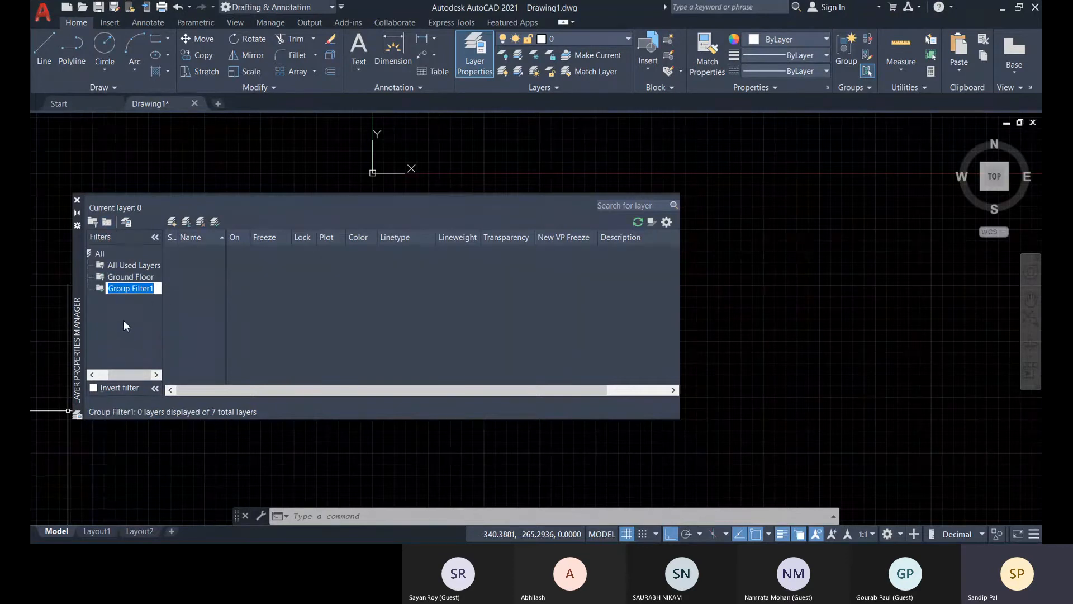
{"action": "type", "text": "Wall"}
{"action": "key", "text": "Return"}
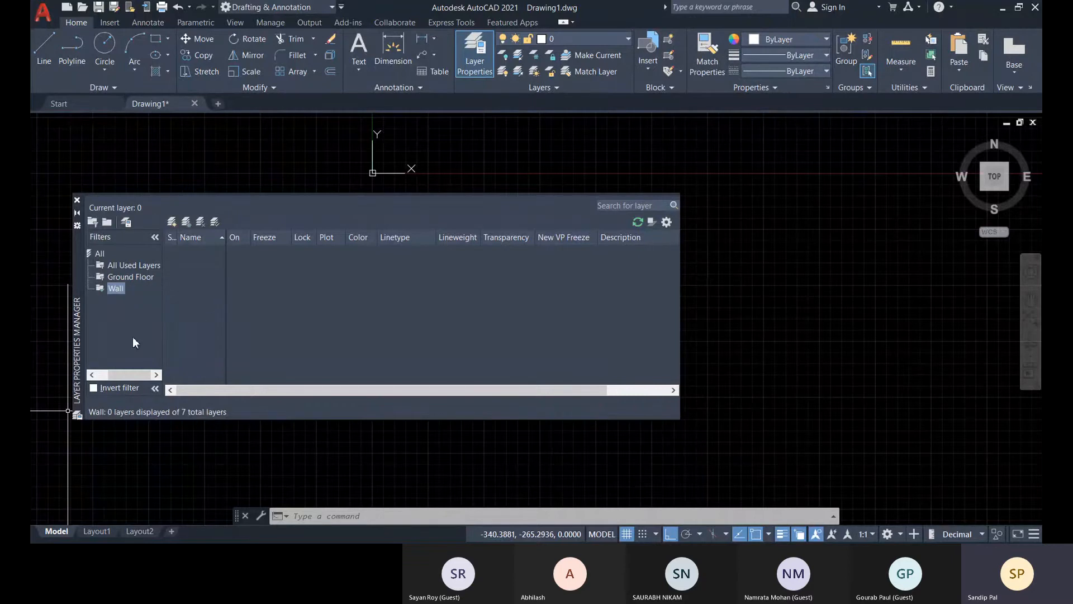
Add the G. Main Wall layer from all used layers to the Wall group filter and display that group.
{"action": "left_click", "coordinate": [133, 265]}
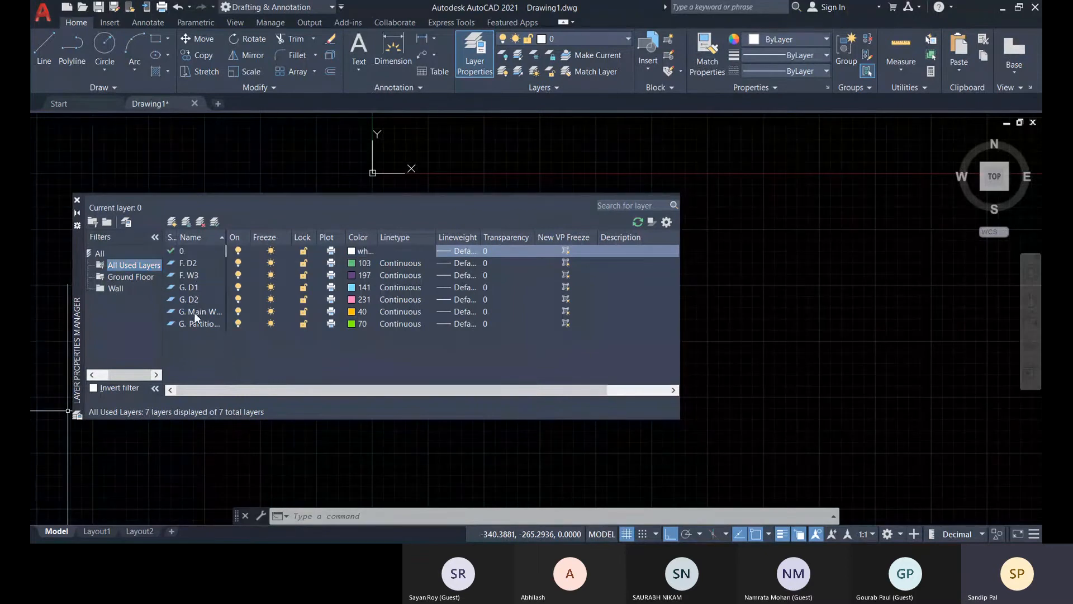
{"action": "left_click_drag", "start_coordinate": [193, 312], "coordinate": [118, 297]}
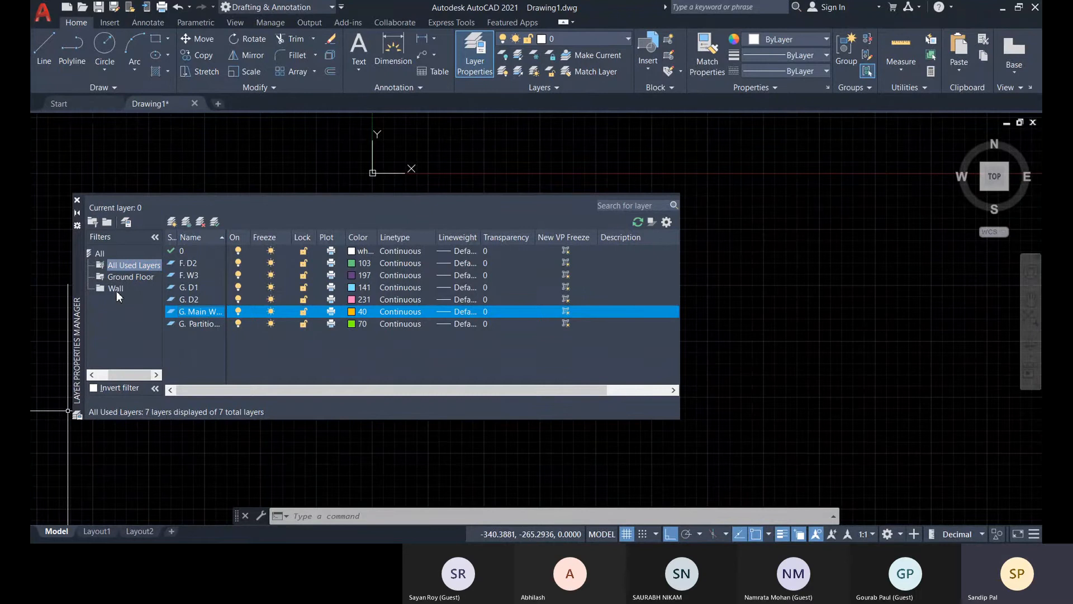
{"action": "left_click", "coordinate": [117, 289]}
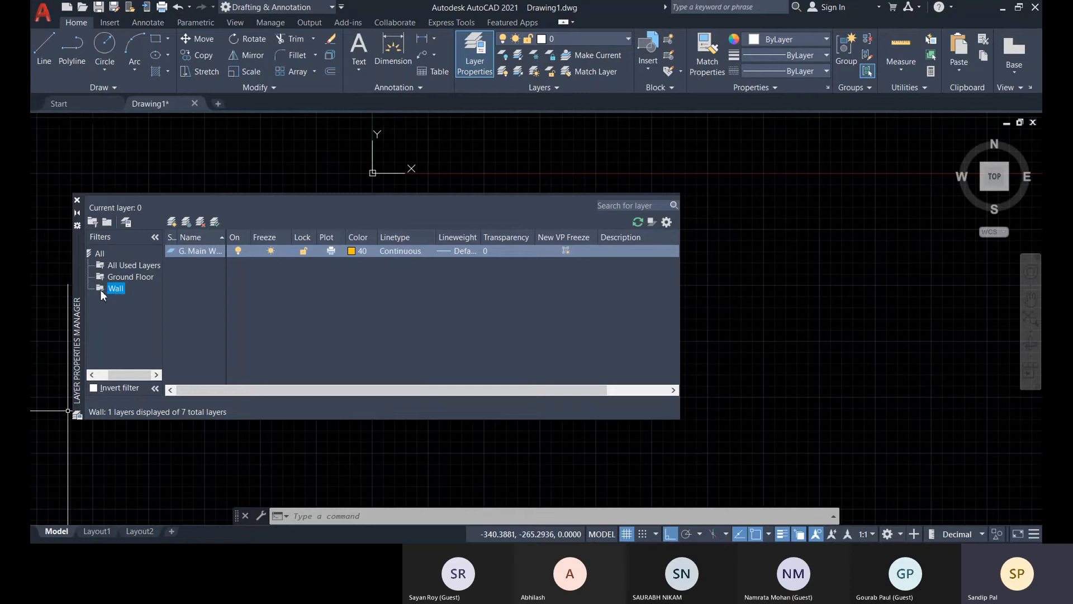
Create a new layer named Layer1 while the Wall group filter is active.
{"action": "left_click", "coordinate": [173, 221]}
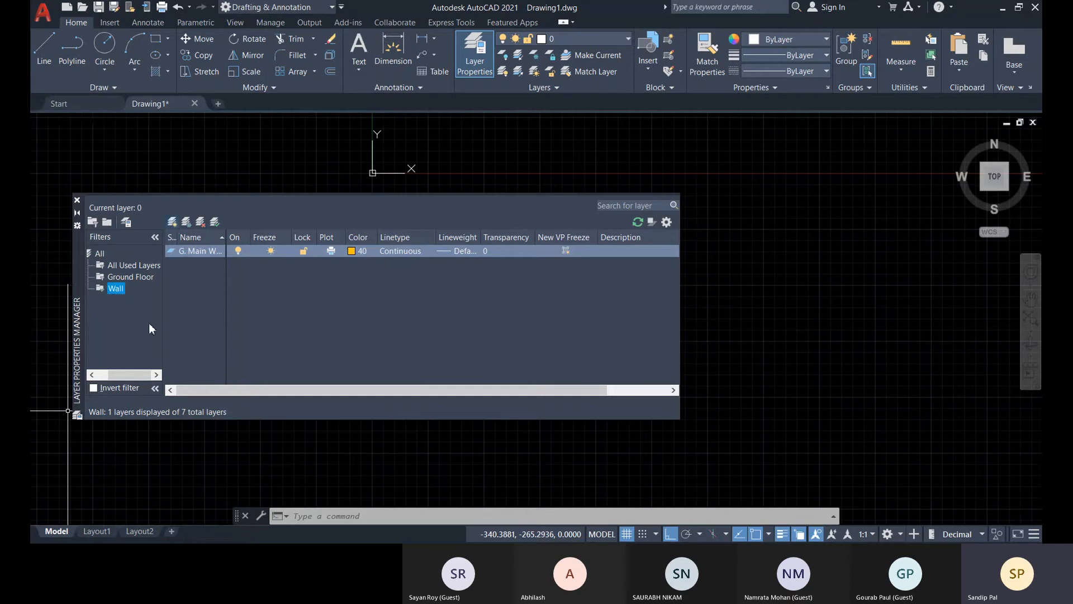
{"action": "left_click", "coordinate": [198, 306]}
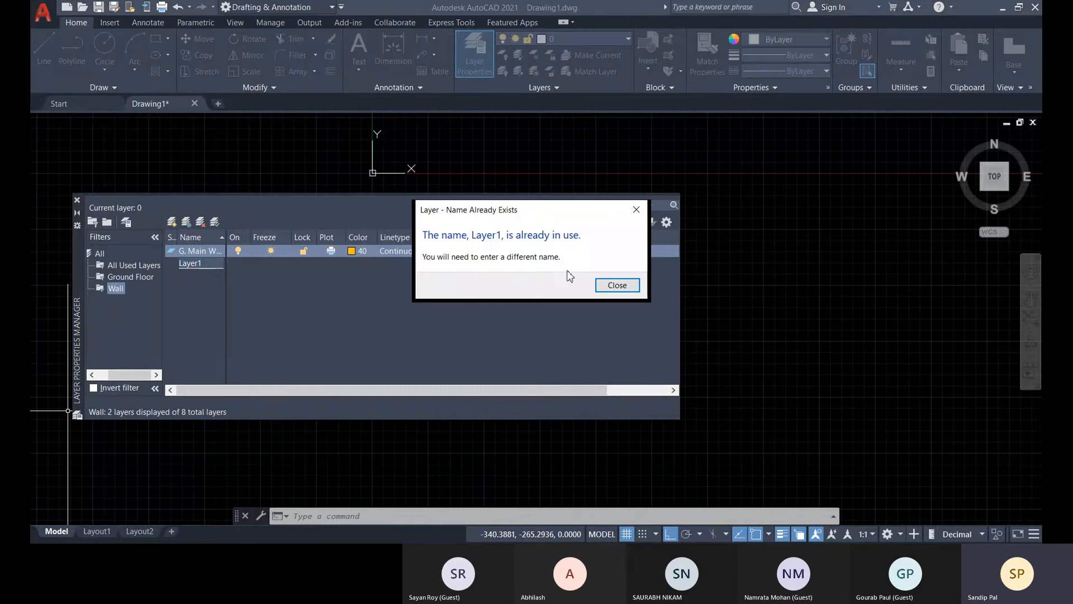
{"action": "left_click", "coordinate": [615, 285]}
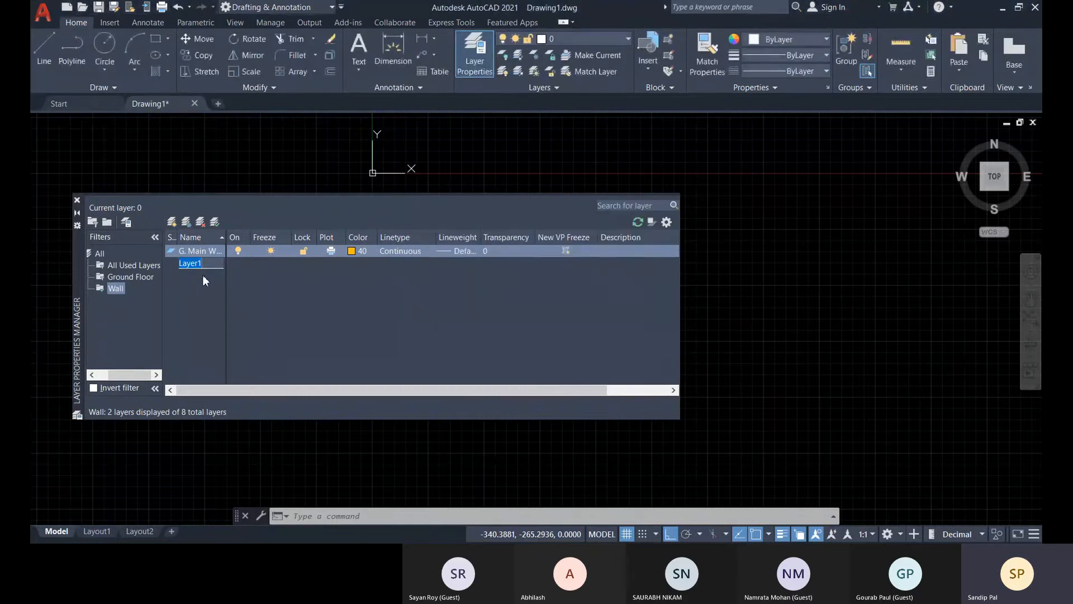
{"action": "key", "text": "Escape"}
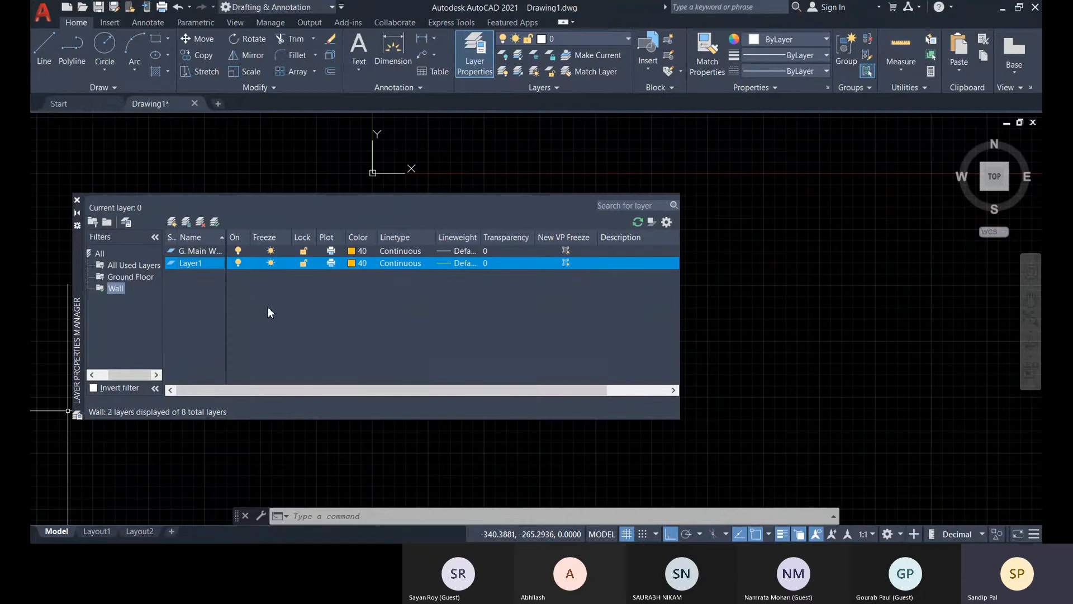
{"action": "left_click", "coordinate": [200, 251]}
Delete the Layer1 layer from the list of all used layers.
{"action": "left_click", "coordinate": [124, 262]}
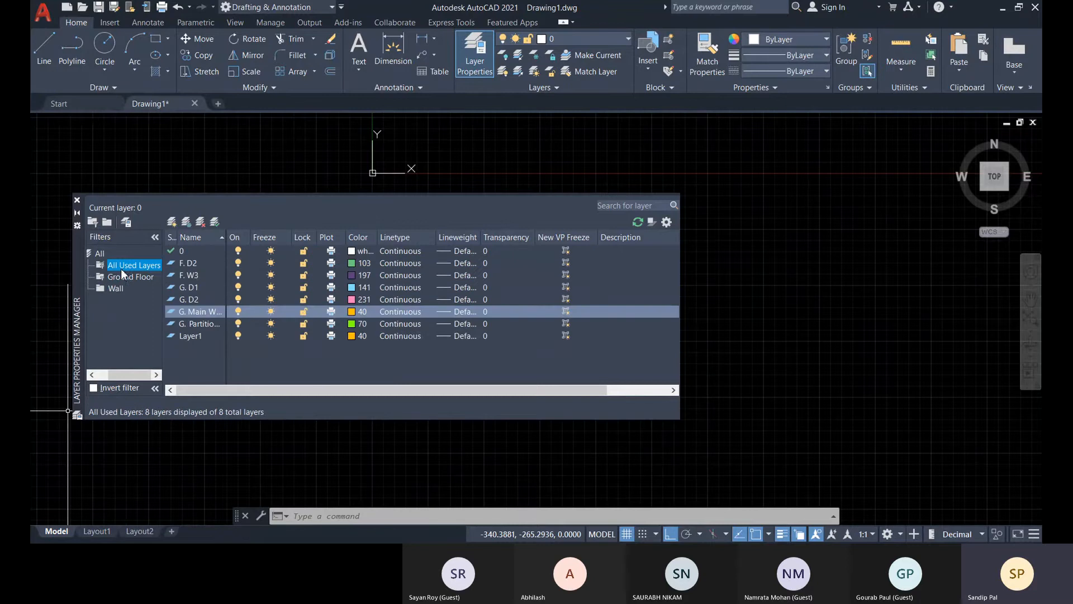
{"action": "left_click", "coordinate": [199, 335]}
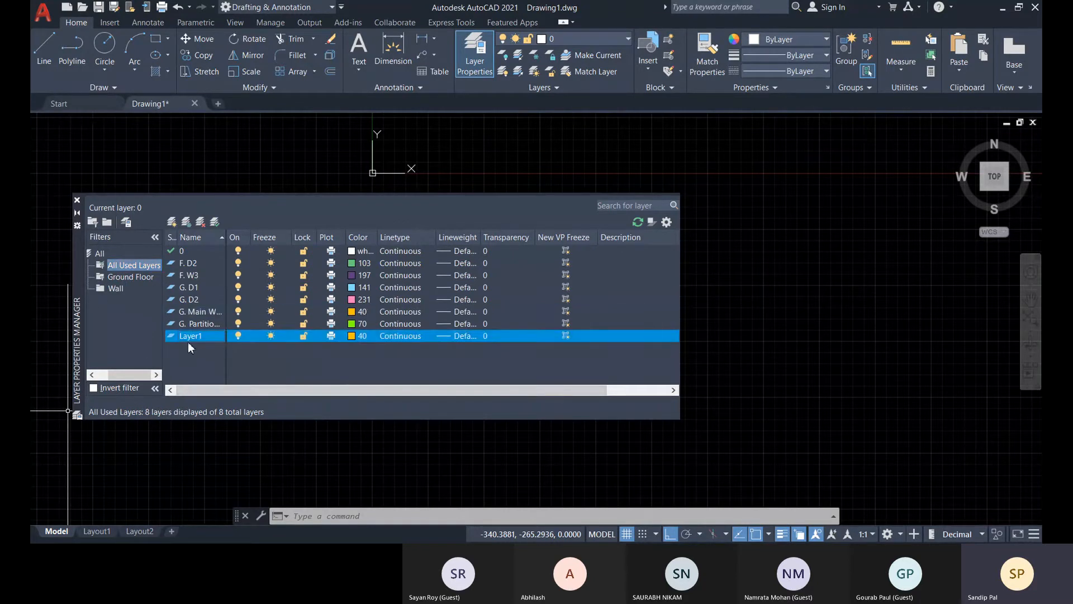
{"action": "left_click", "coordinate": [200, 224]}
{"action": "left_click", "coordinate": [207, 339]}
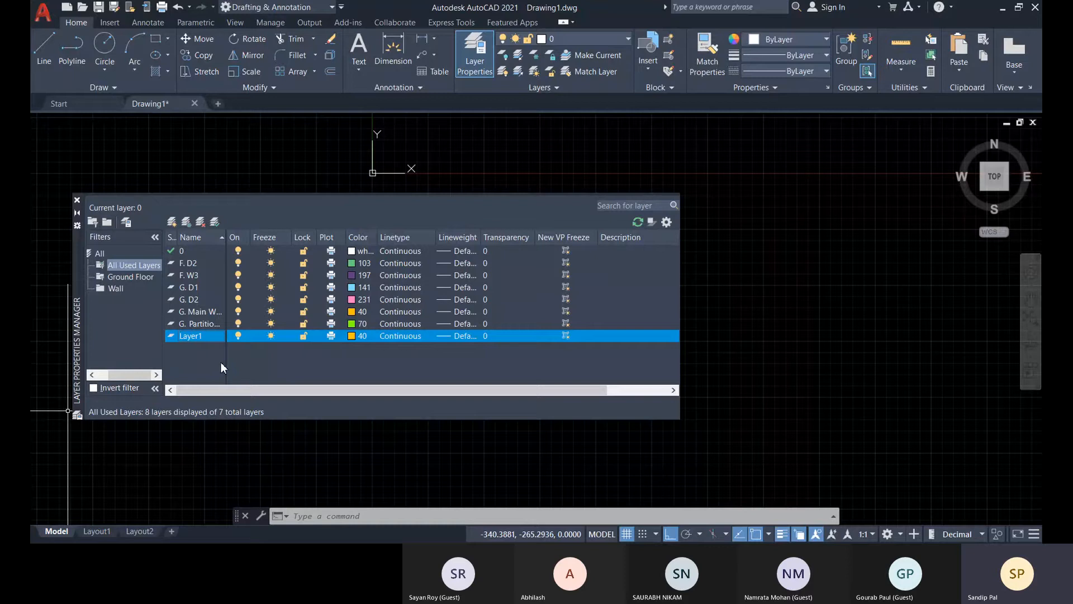
{"action": "left_click", "coordinate": [261, 361]}
{"action": "right_click", "coordinate": [195, 338]}
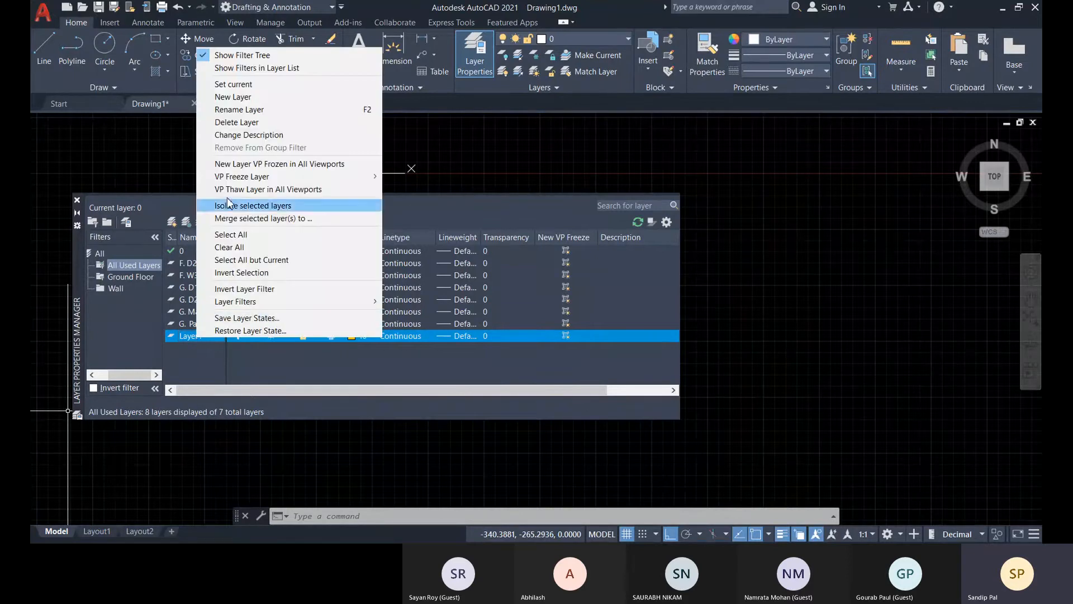
{"action": "left_click", "coordinate": [237, 123]}
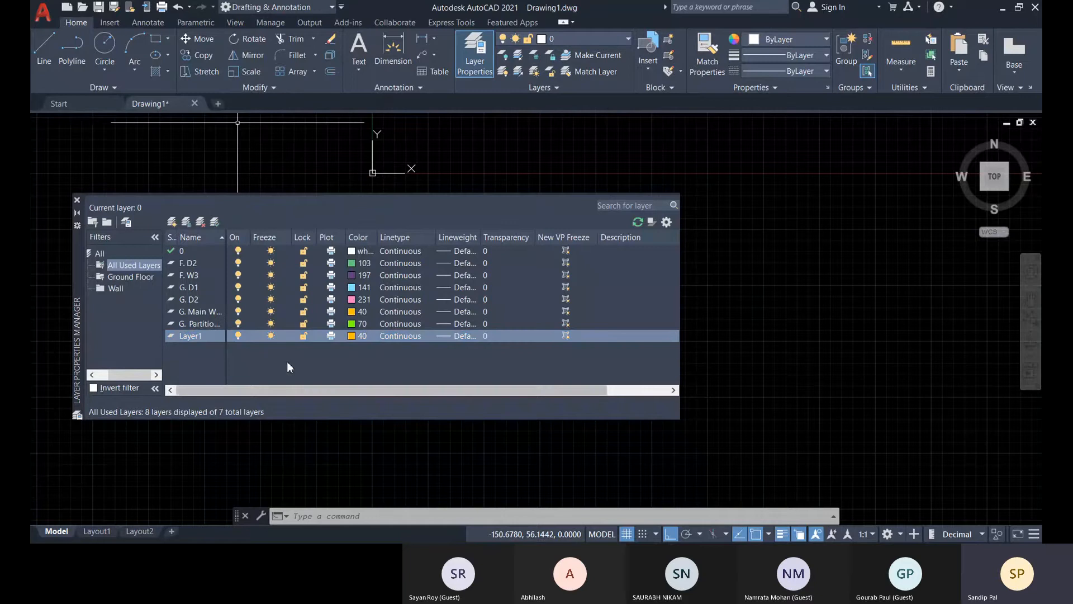
{"action": "left_click", "coordinate": [187, 264]}
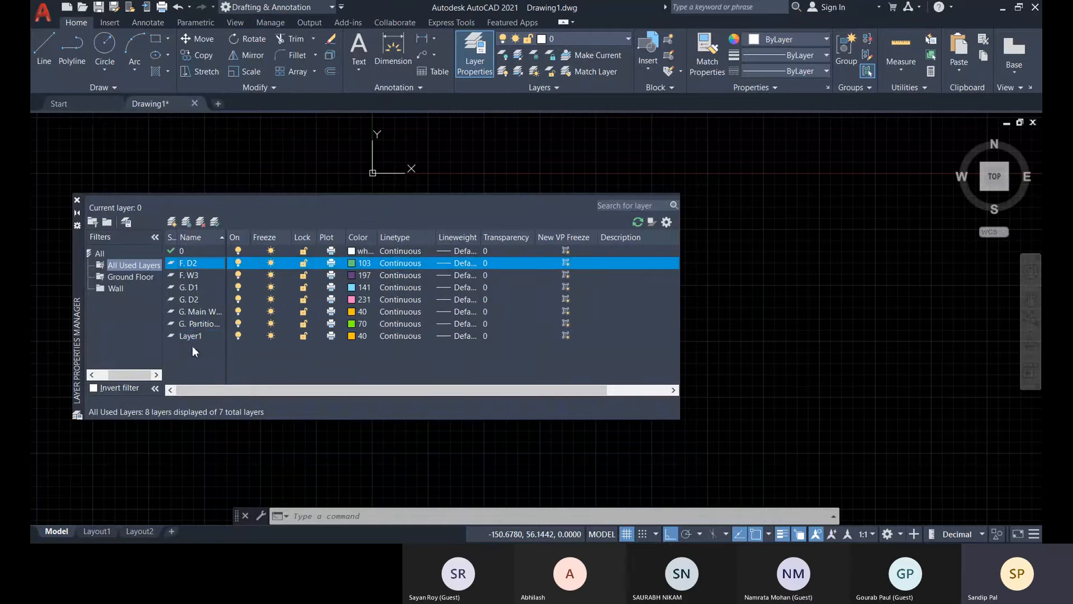
Compare the layers in the Wall and Ground Floor filters and review the options available for the Wall group filter.
{"action": "left_click", "coordinate": [110, 288]}
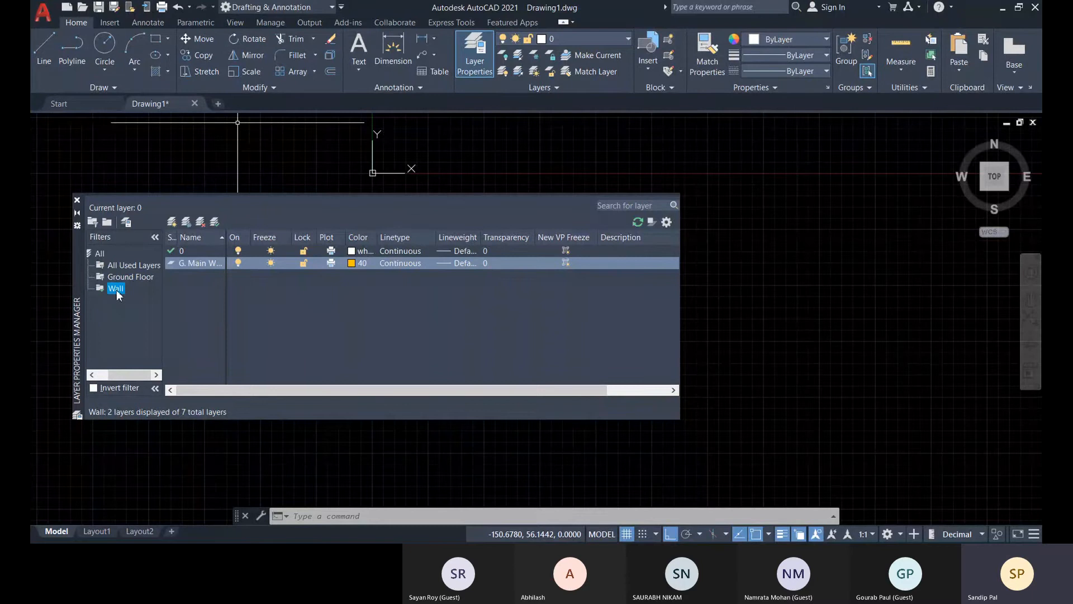
{"action": "left_click", "coordinate": [111, 279]}
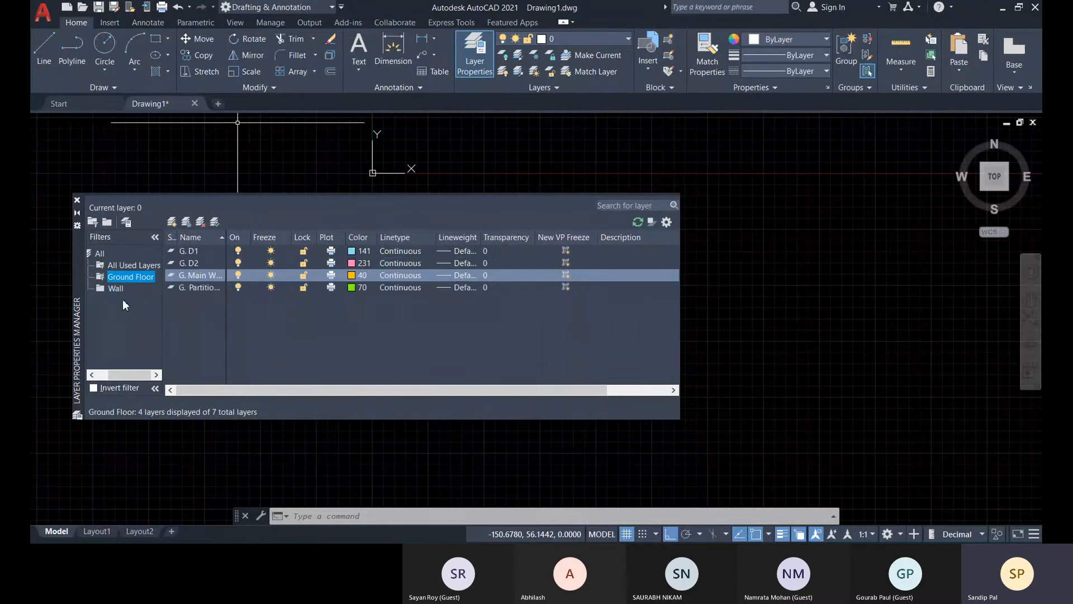
{"action": "left_click", "coordinate": [115, 289]}
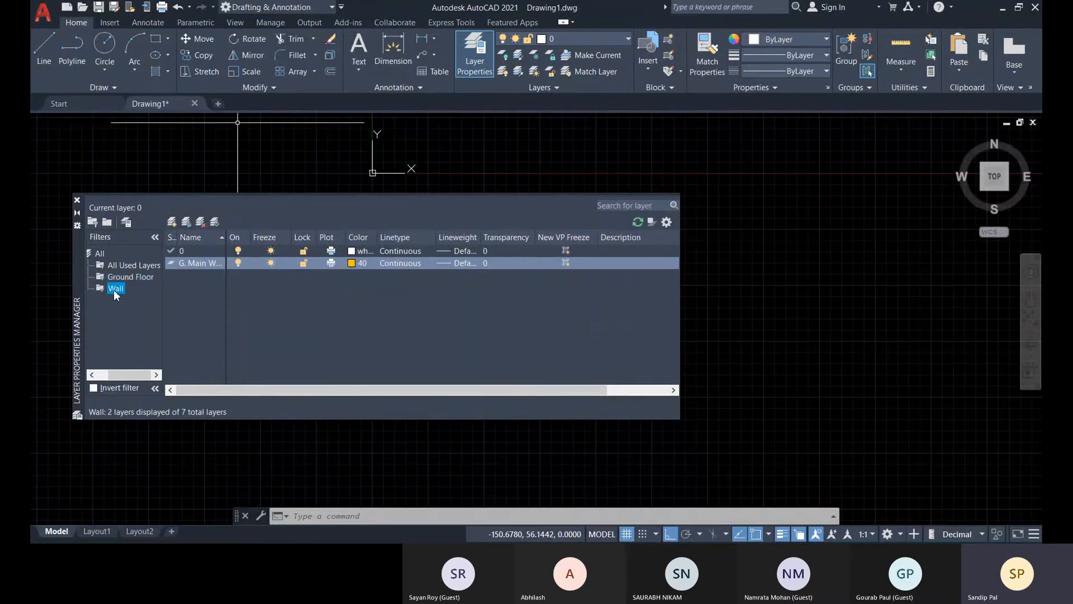
{"action": "right_click", "coordinate": [114, 290]}
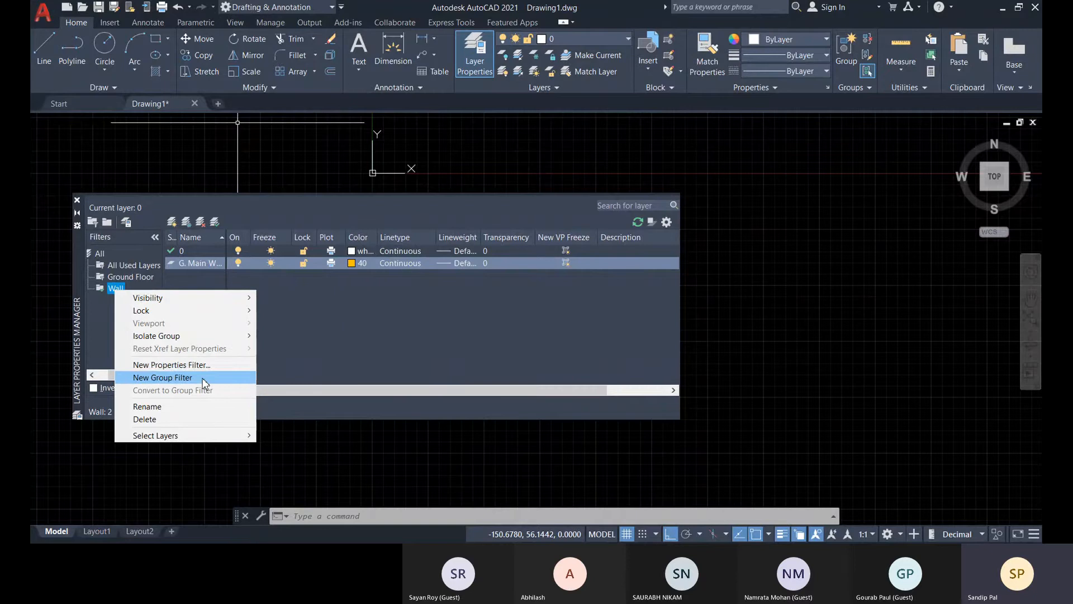
{"action": "left_click", "coordinate": [96, 337]}
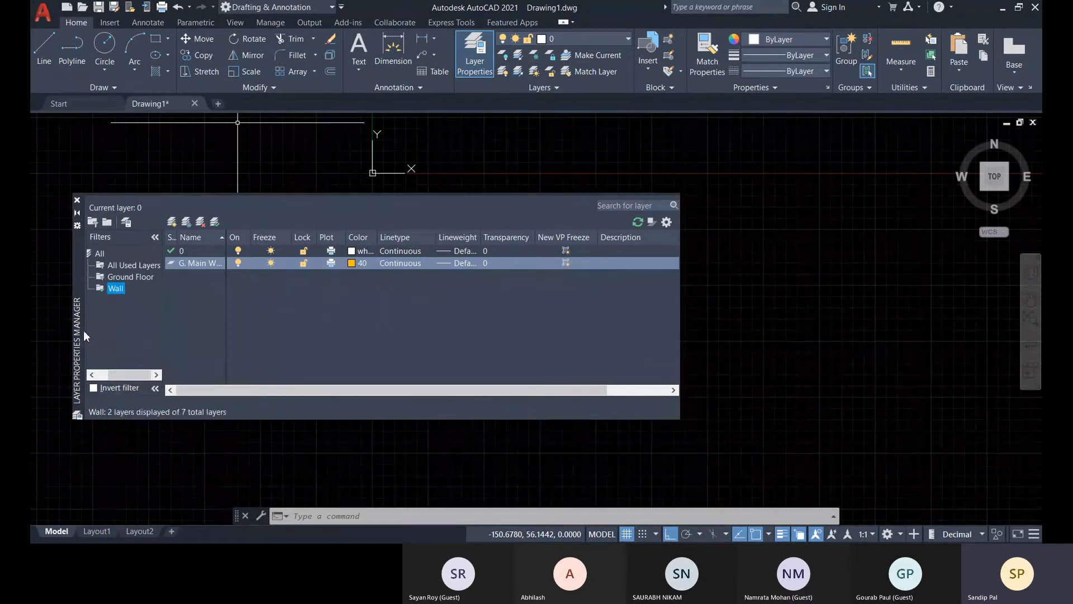
{"action": "left_click", "coordinate": [117, 288]}
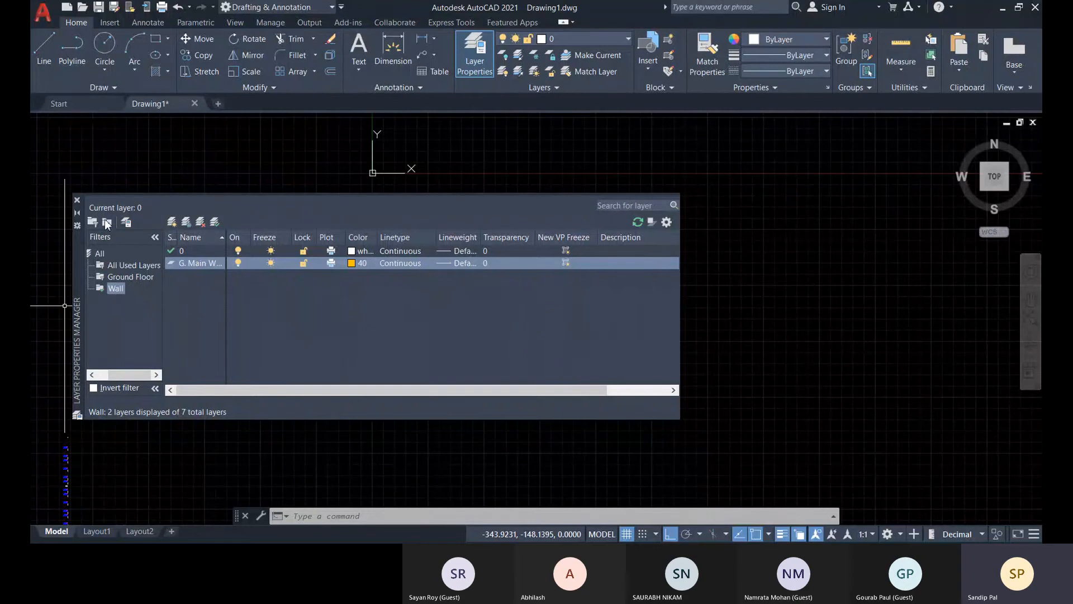
Convert the Ground Floor properties filter to a group filter.
{"action": "left_click", "coordinate": [139, 276]}
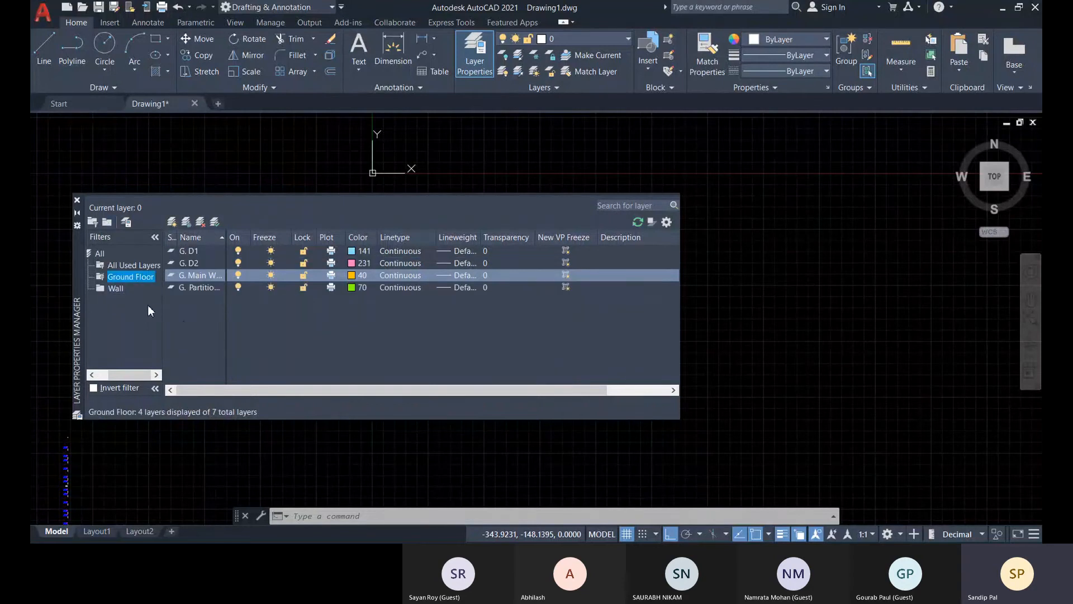
{"action": "left_click", "coordinate": [134, 277]}
{"action": "right_click", "coordinate": [134, 277]}
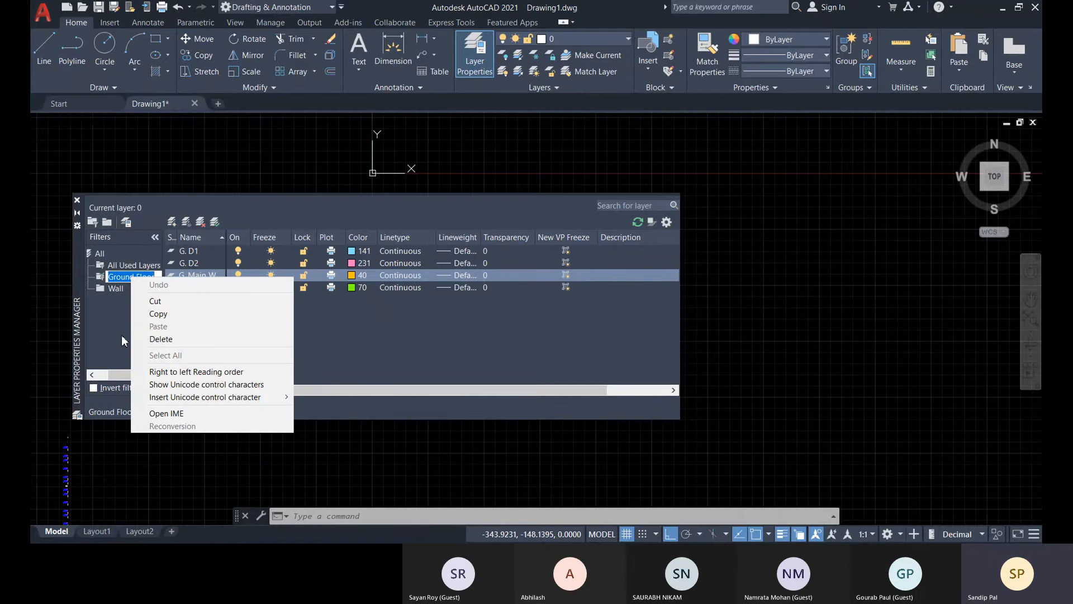
{"action": "left_click", "coordinate": [116, 326]}
{"action": "right_click", "coordinate": [134, 278]}
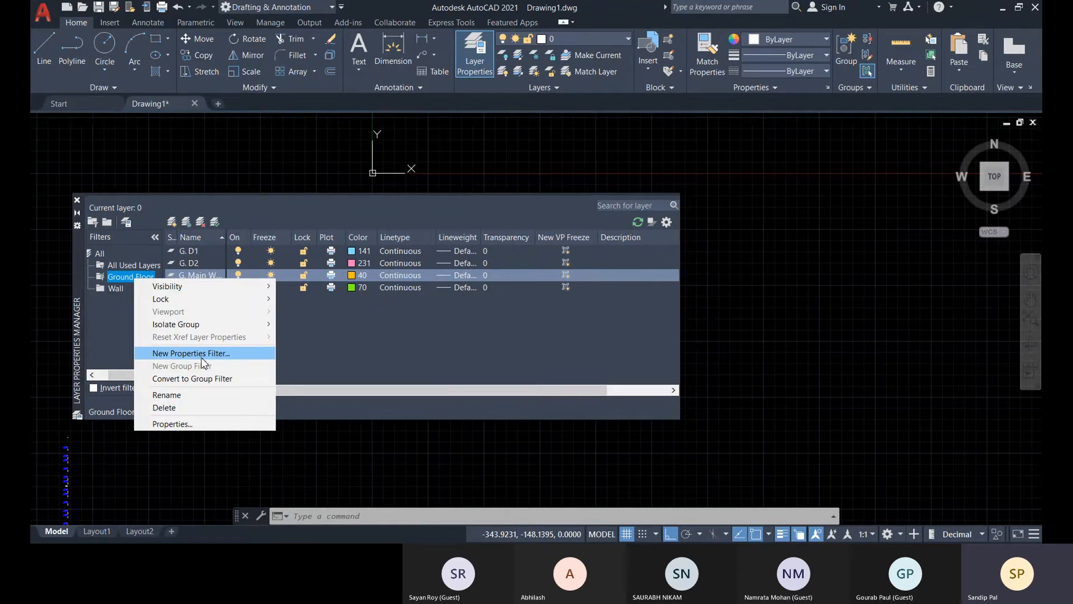
{"action": "left_click", "coordinate": [179, 379]}
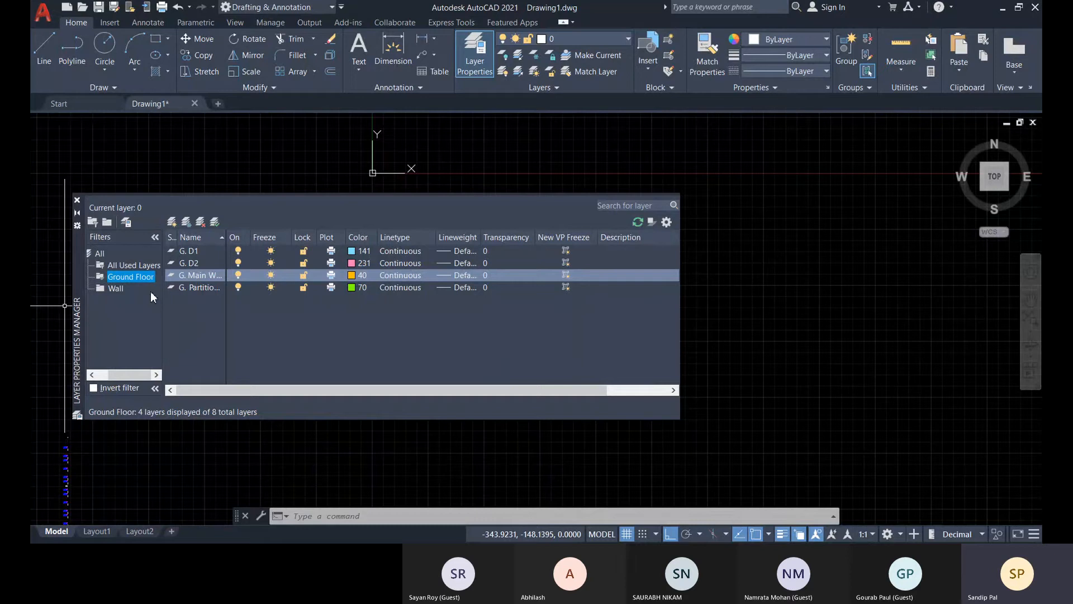
Create a nested group filter named "Door" under the Ground Floor filter.
{"action": "right_click", "coordinate": [141, 278]}
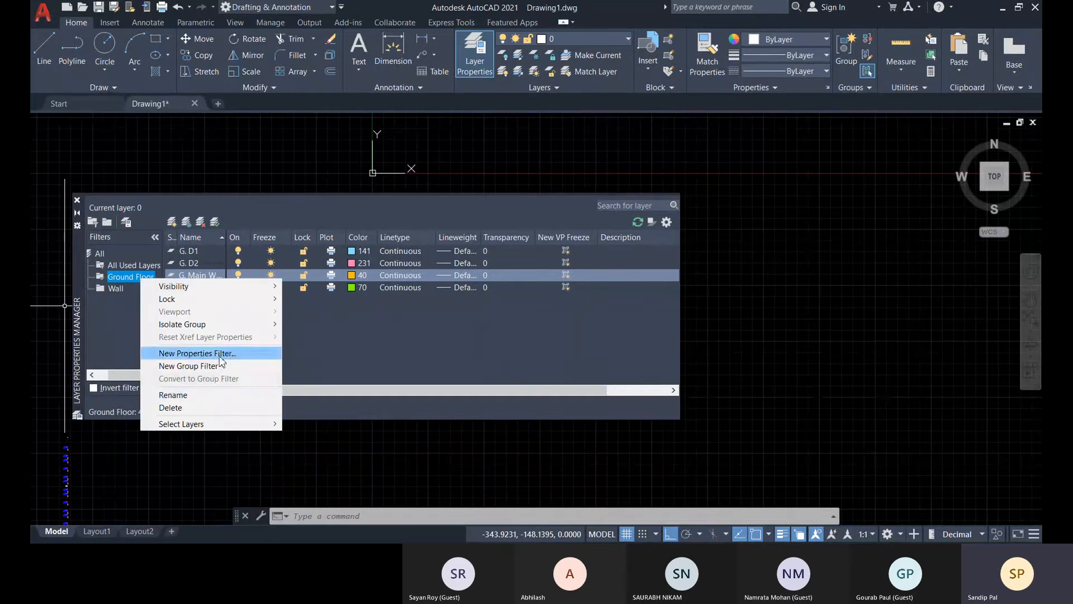
{"action": "left_click", "coordinate": [190, 366]}
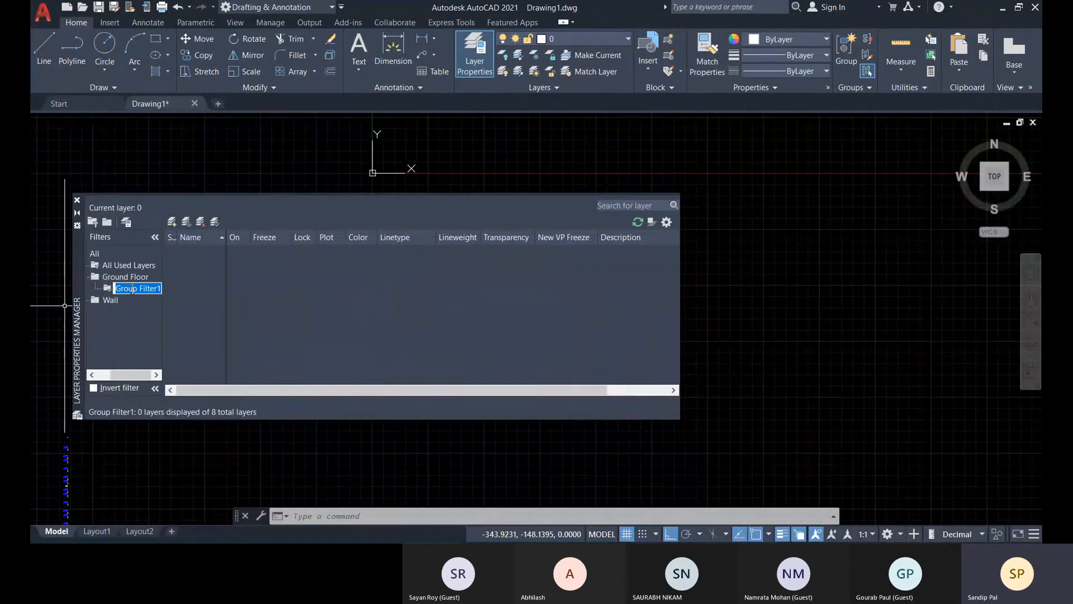
{"action": "type", "text": "Door"}
{"action": "key", "text": "Return"}
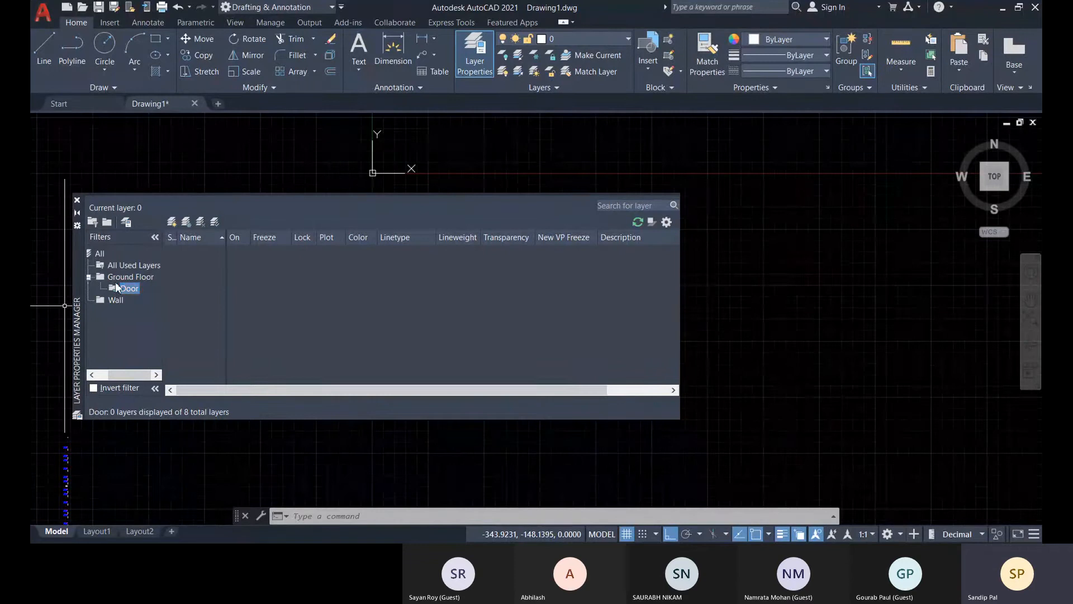
Add the G. D1 and G. D2 layers from the full layer list to the Door group filter.
{"action": "left_click", "coordinate": [127, 265]}
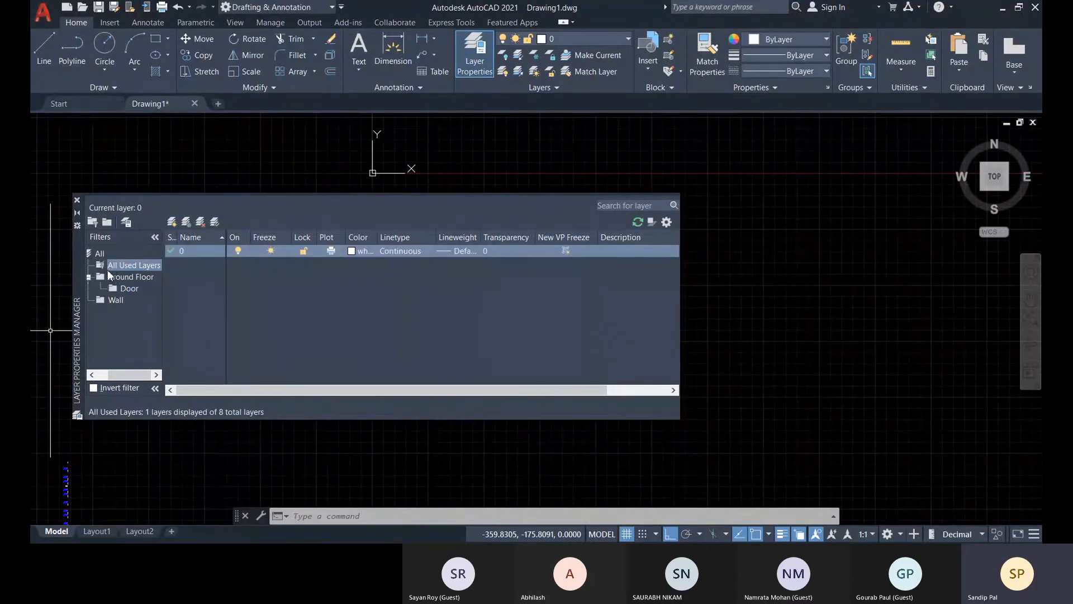
{"action": "left_click", "coordinate": [99, 263]}
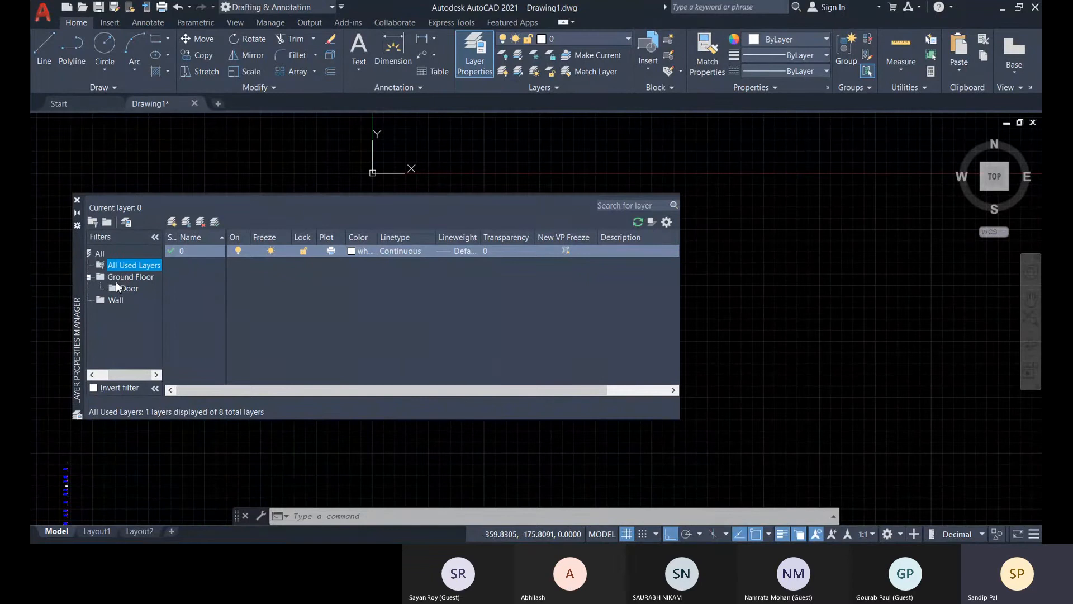
{"action": "double_click", "coordinate": [115, 281]}
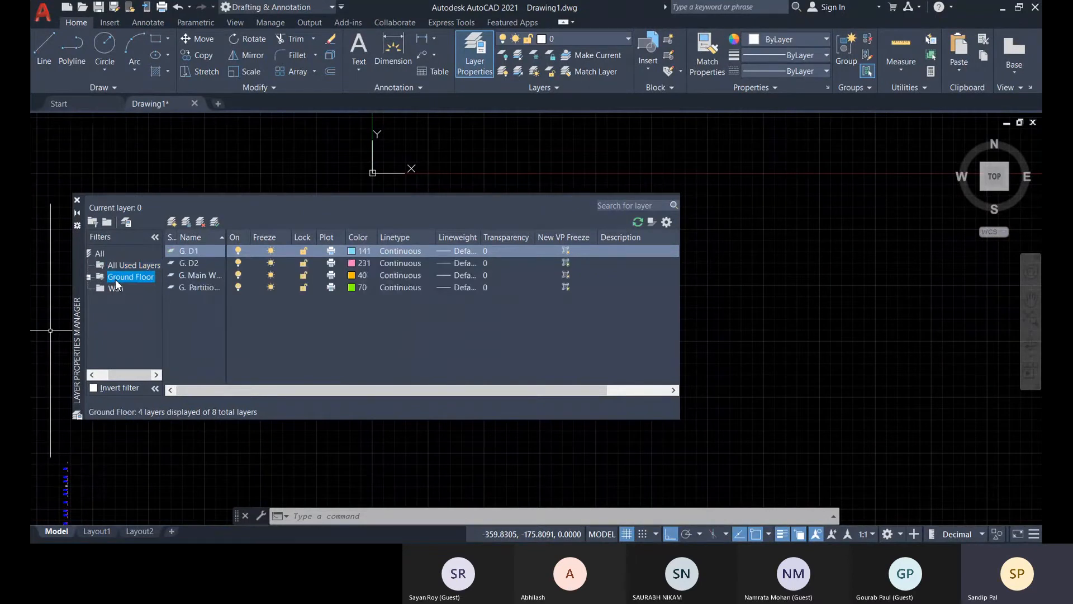
{"action": "left_click", "coordinate": [88, 276]}
{"action": "left_click", "coordinate": [133, 266]}
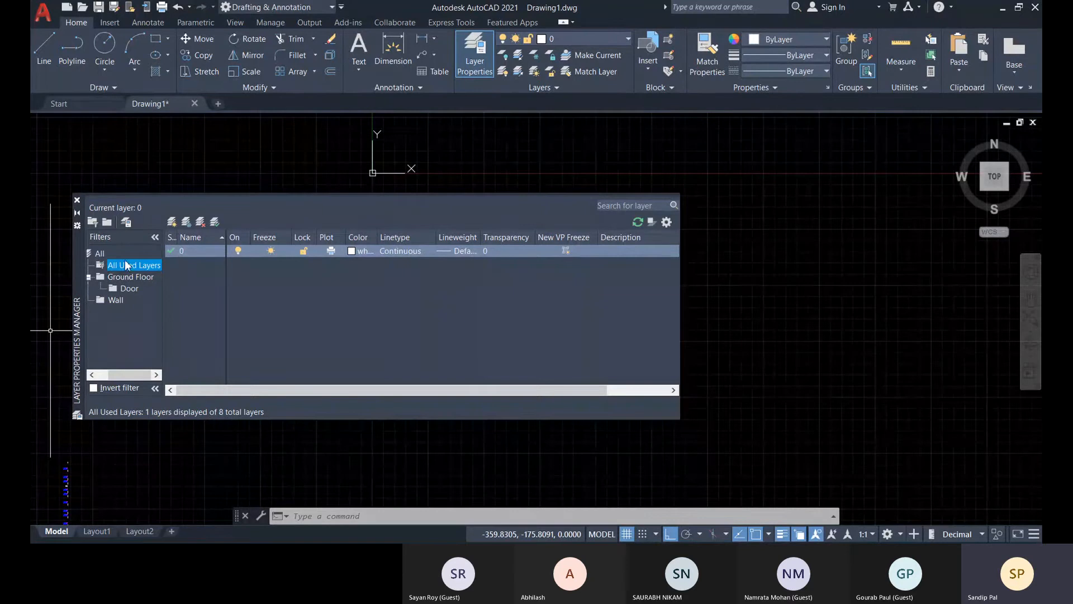
{"action": "left_click", "coordinate": [99, 254]}
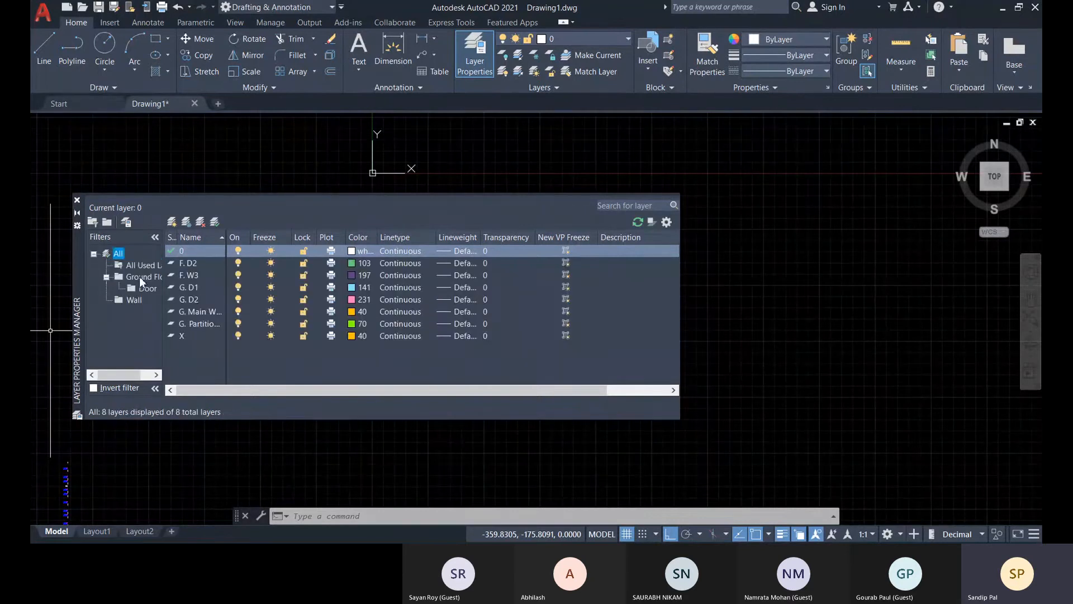
{"action": "left_click", "coordinate": [185, 288]}
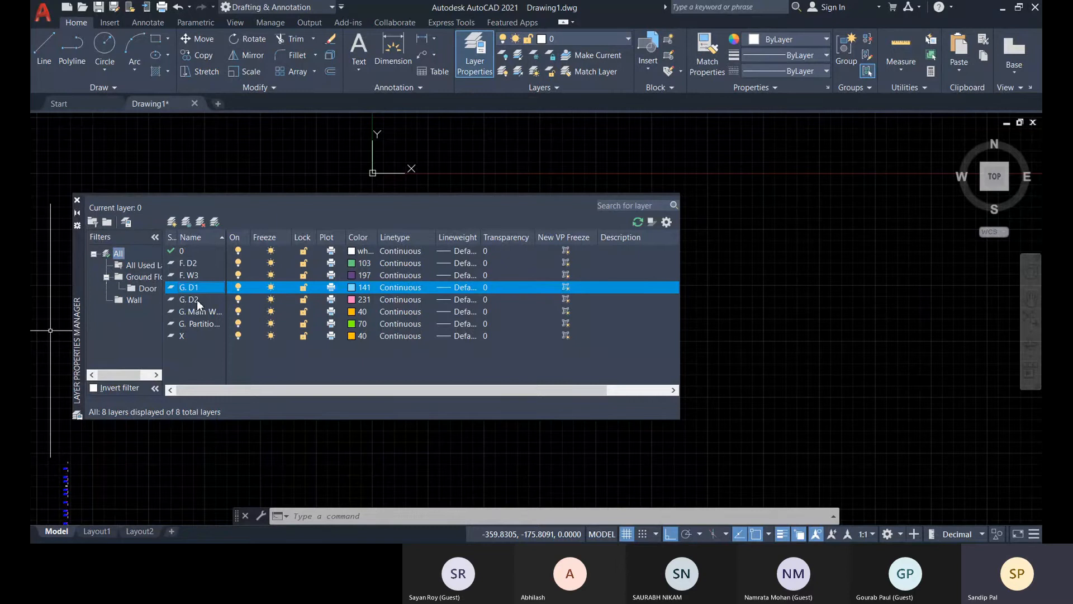
{"action": "left_click_drag", "start_coordinate": [197, 300], "coordinate": [148, 294]}
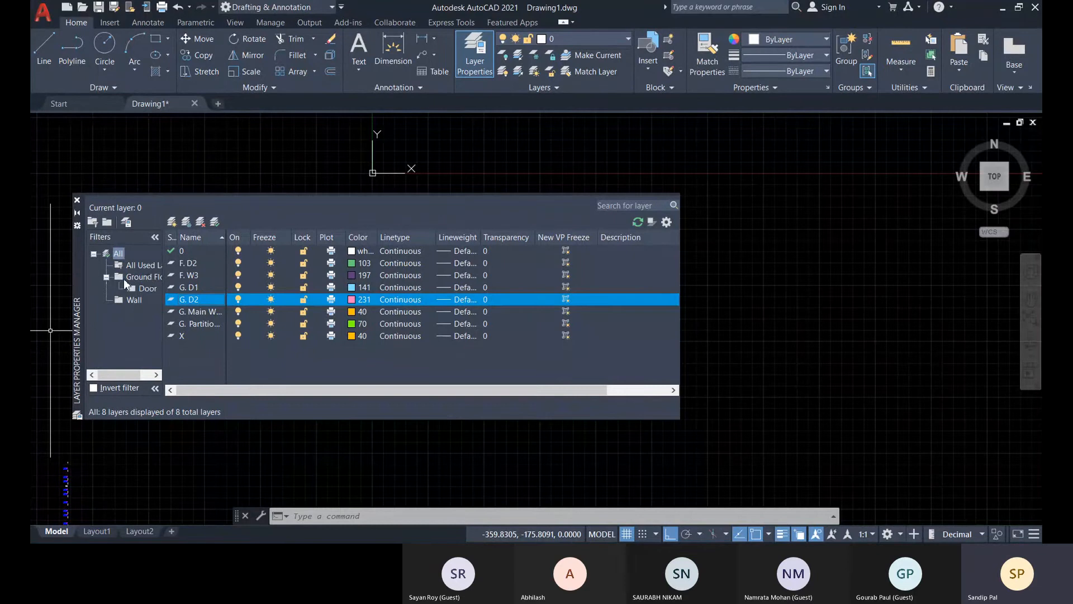
Check the layers in the Ground Floor and Door group filters and those offered by the current-layer list.
{"action": "double_click", "coordinate": [144, 277]}
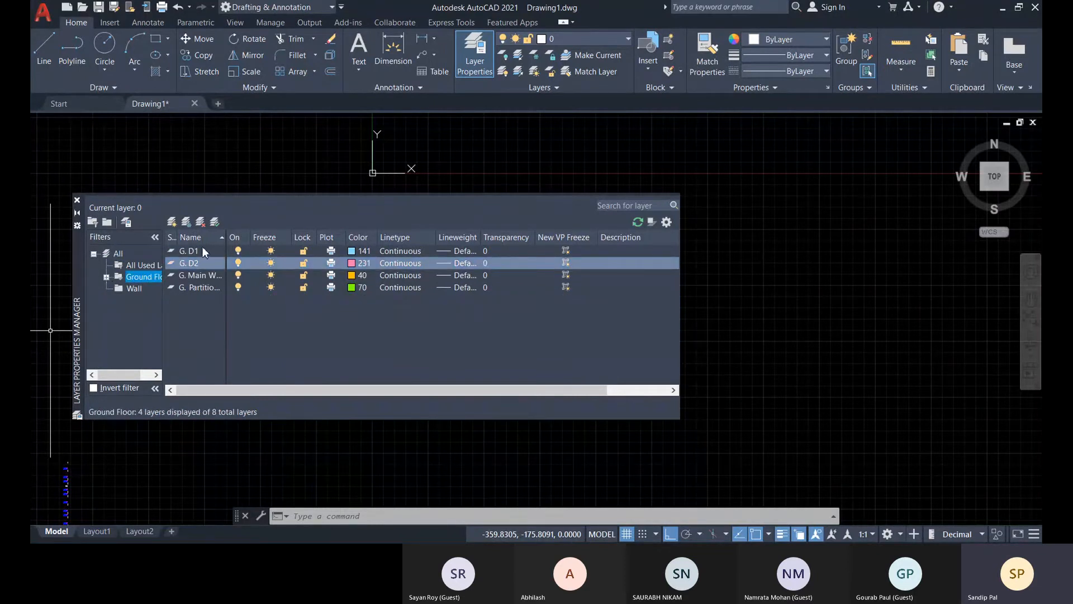
{"action": "left_click", "coordinate": [105, 276]}
{"action": "left_click", "coordinate": [142, 289]}
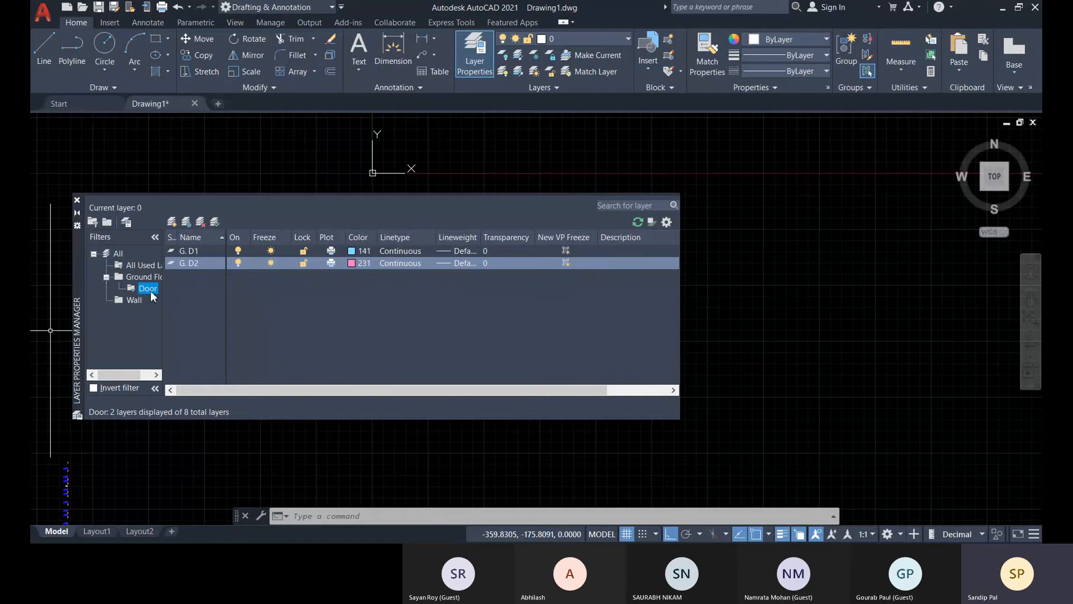
{"action": "left_click", "coordinate": [575, 38]}
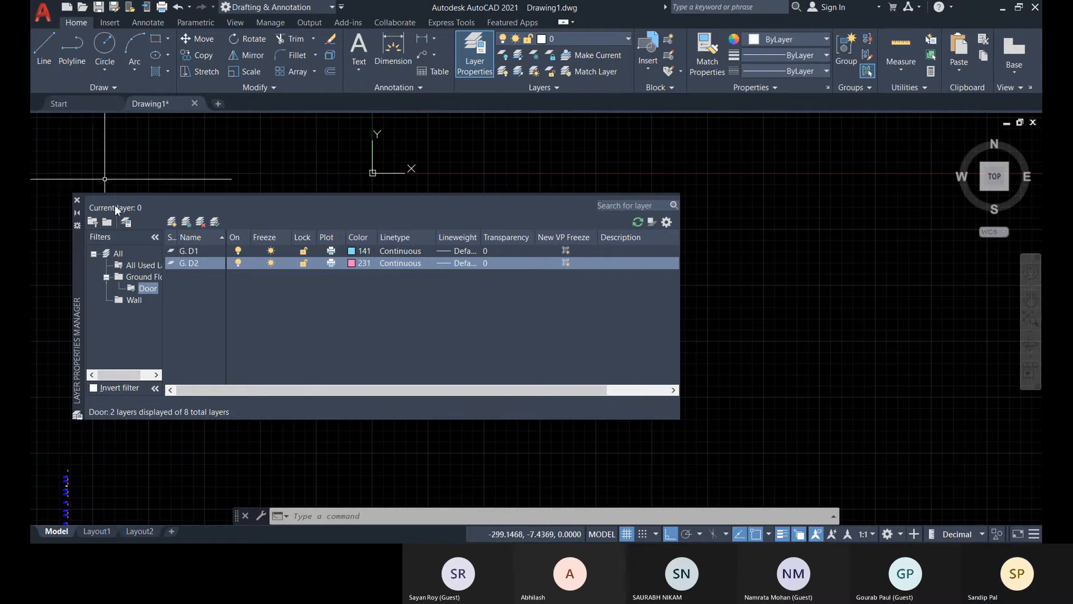
Display all layers with the filter tree collapsed, and close the Layer Properties Manager.
{"action": "double_click", "coordinate": [118, 253]}
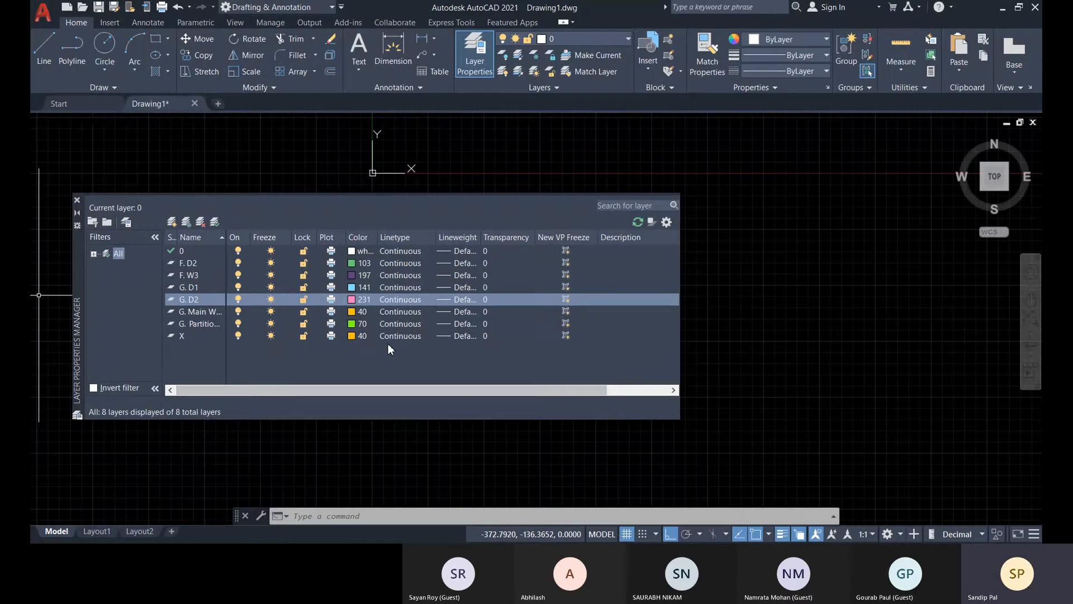
{"action": "left_click", "coordinate": [77, 200]}
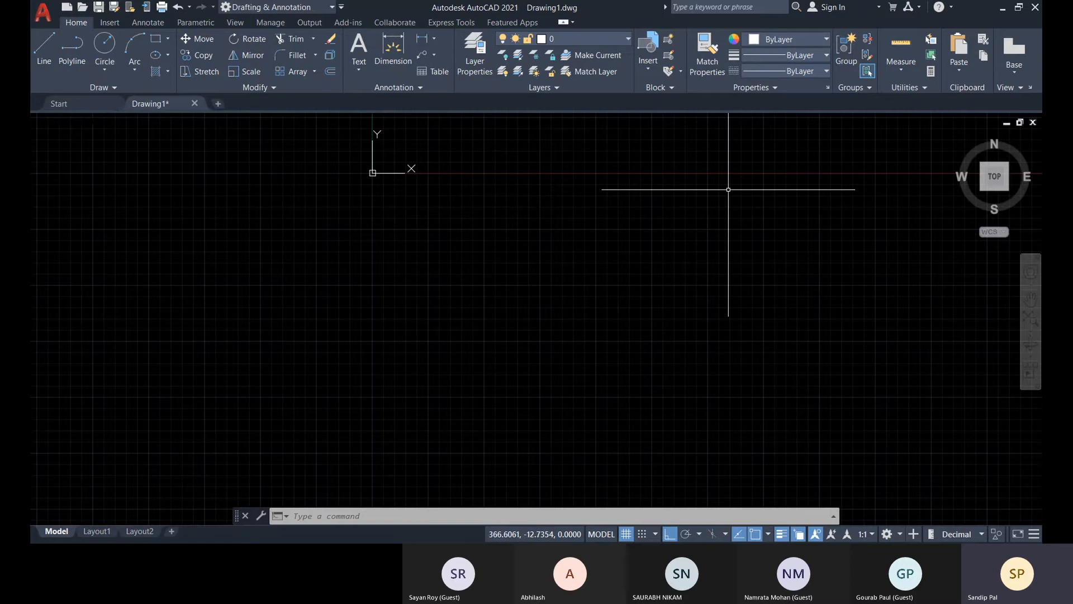
{"action": "scroll", "coordinate": [499, 282], "scroll_direction": "down", "scroll_amount": 6}
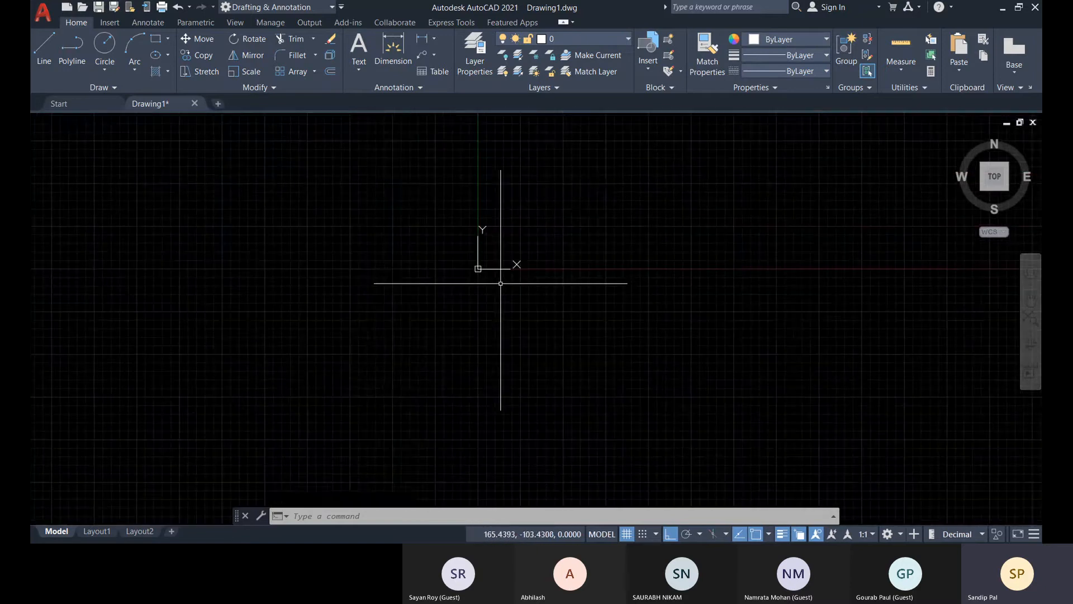
Expand the filter tree in the Layer Properties Manager, view the All Used Layers filter, and close the manager.
{"action": "middle_click_drag", "start_coordinate": [494, 294], "coordinate": [422, 365]}
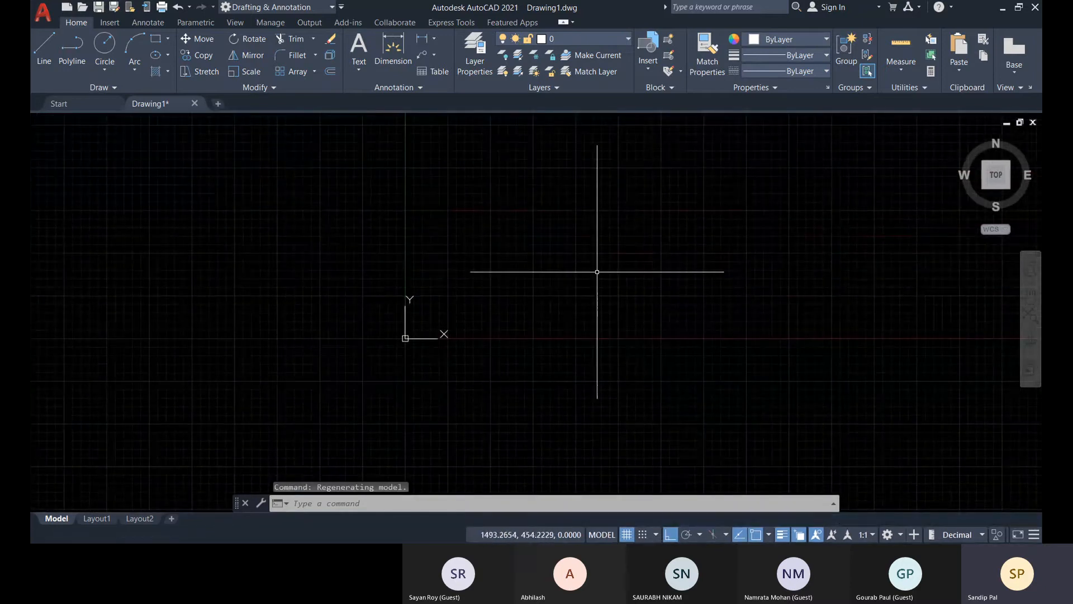
{"action": "middle_click_drag", "start_coordinate": [597, 271], "coordinate": [531, 295]}
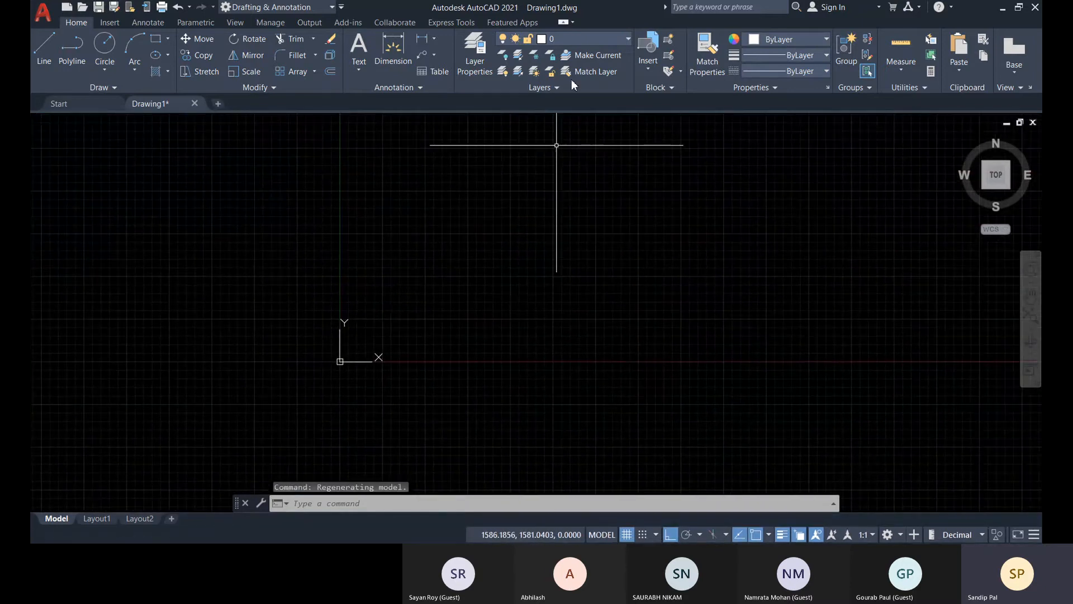
{"action": "left_click", "coordinate": [470, 56]}
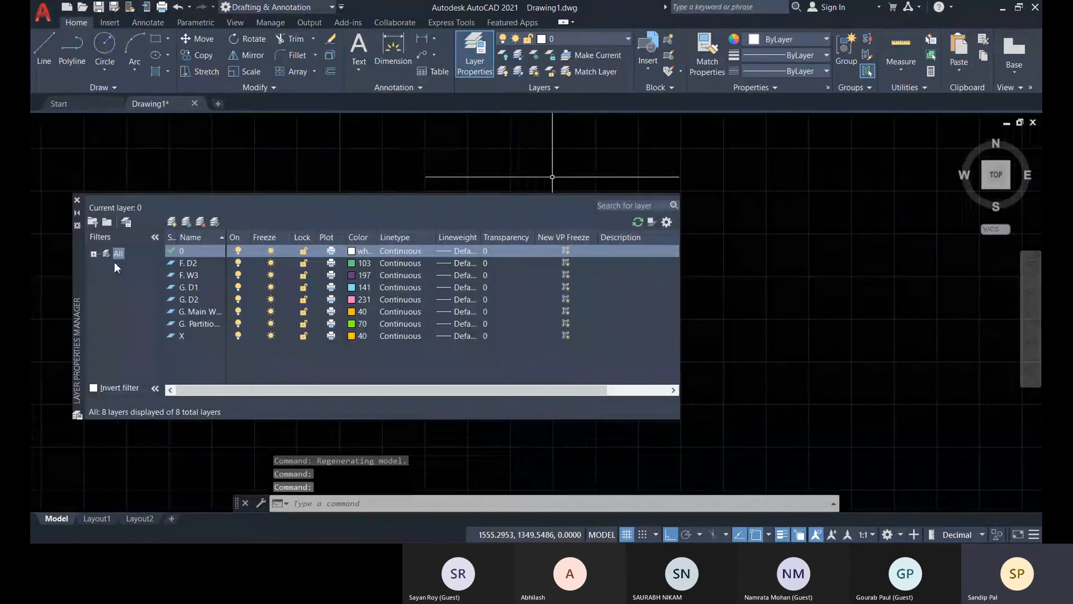
{"action": "left_click", "coordinate": [94, 254]}
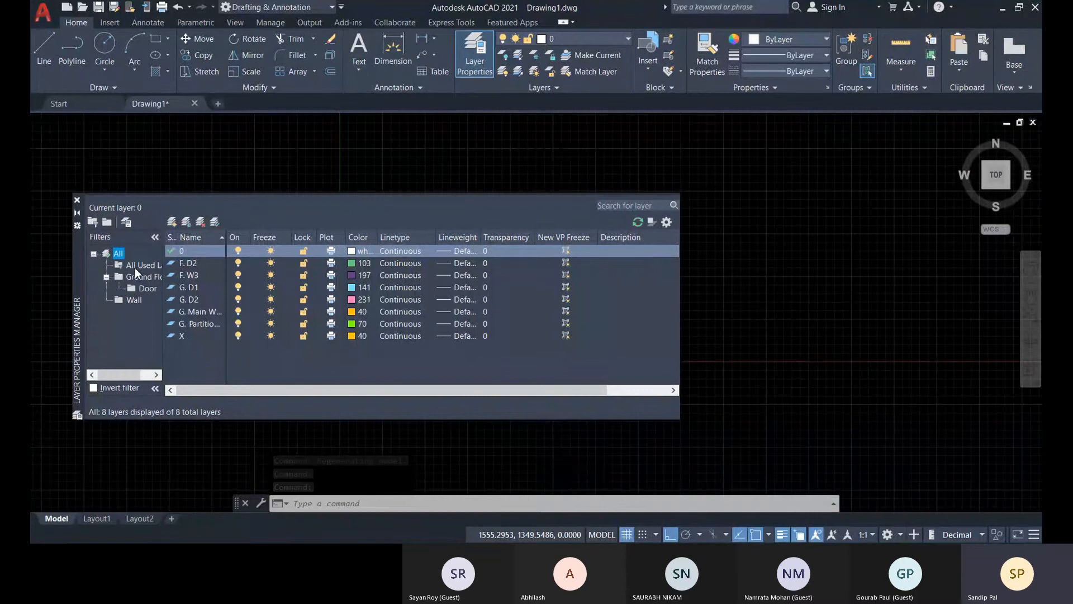
{"action": "left_click", "coordinate": [120, 266]}
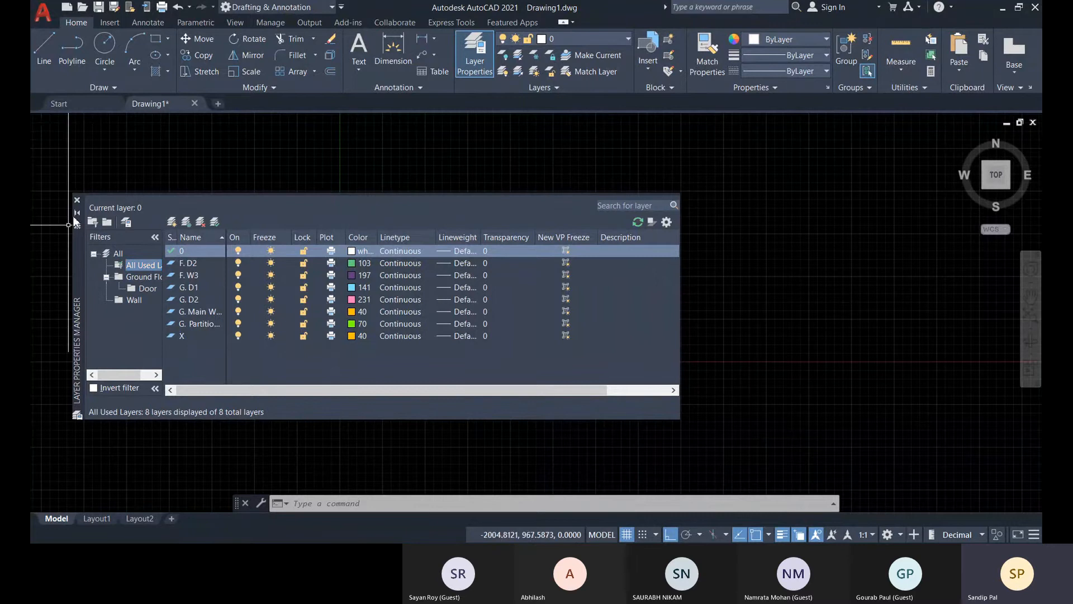
{"action": "left_click", "coordinate": [76, 200]}
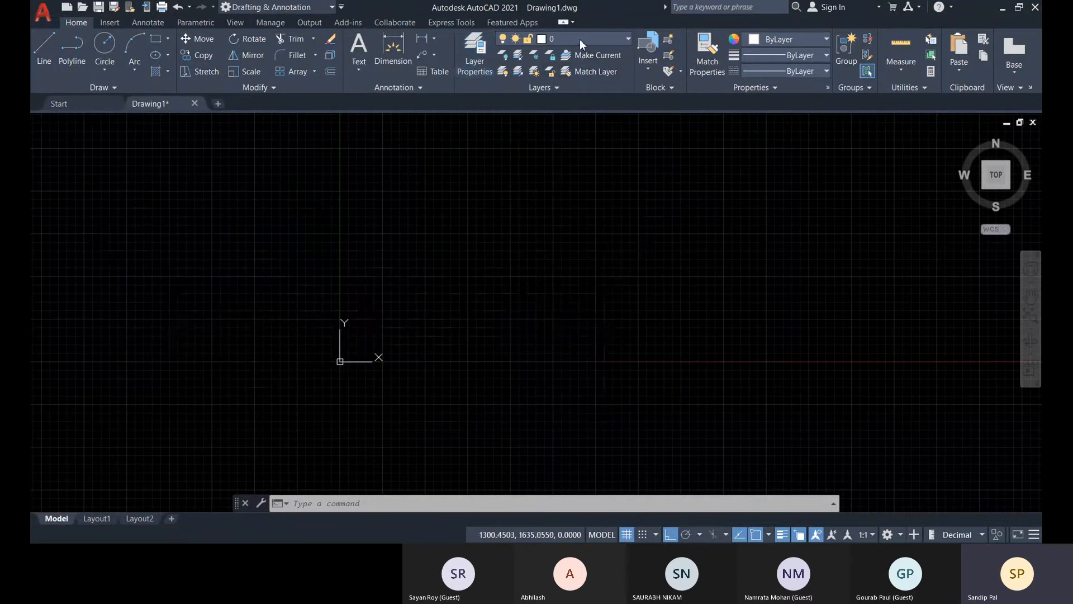
Make layer F. D2 current and draw a circle up and to the right of the origin.
{"action": "left_click", "coordinate": [579, 39]}
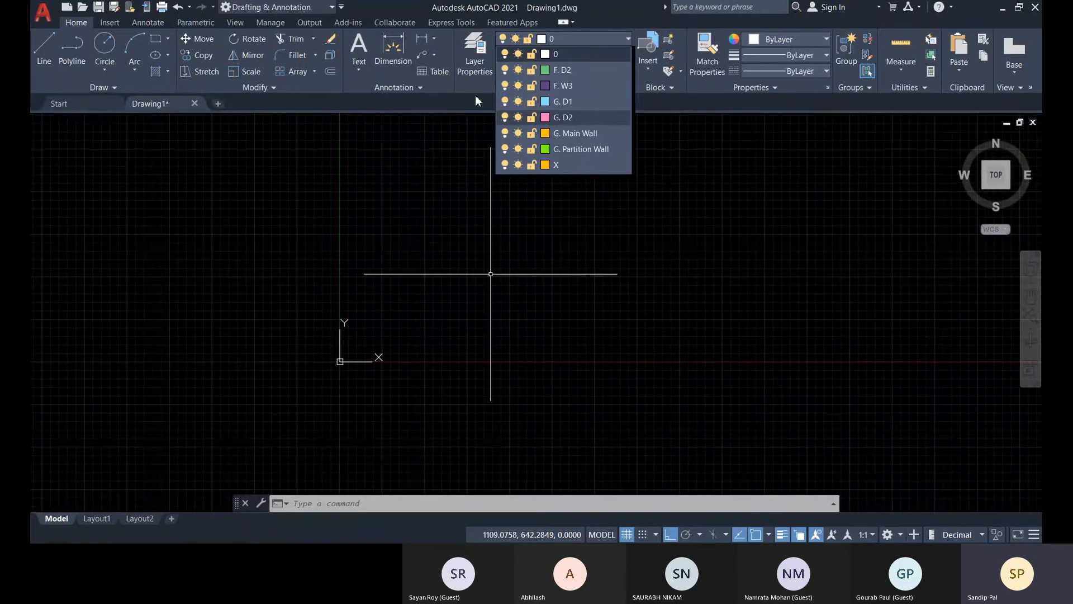
{"action": "left_click", "coordinate": [565, 72]}
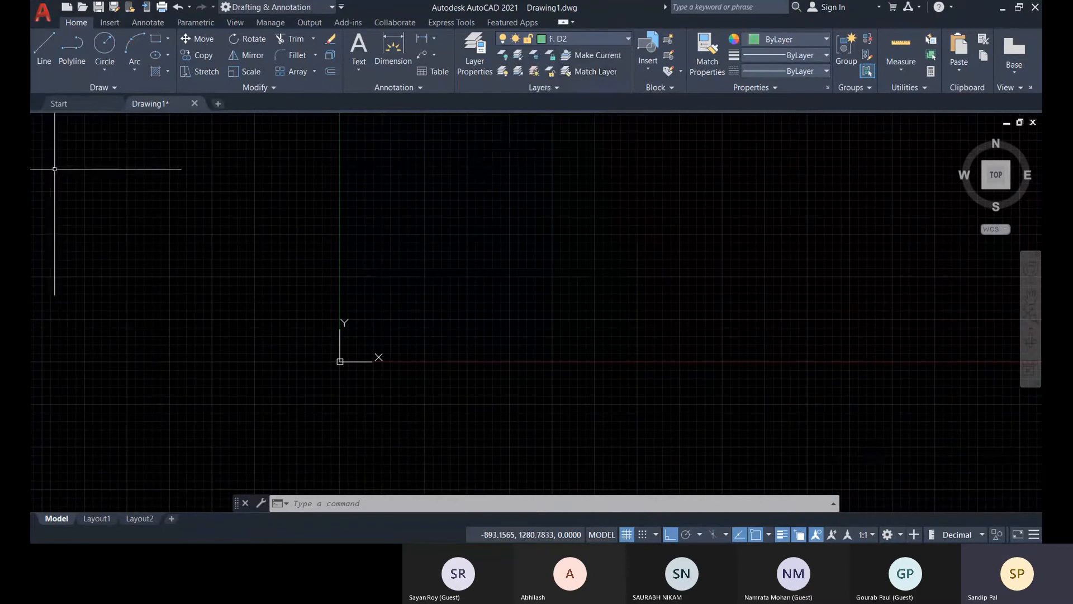
{"action": "left_click", "coordinate": [104, 47]}
{"action": "left_click", "coordinate": [486, 269]}
{"action": "left_click", "coordinate": [533, 264]}
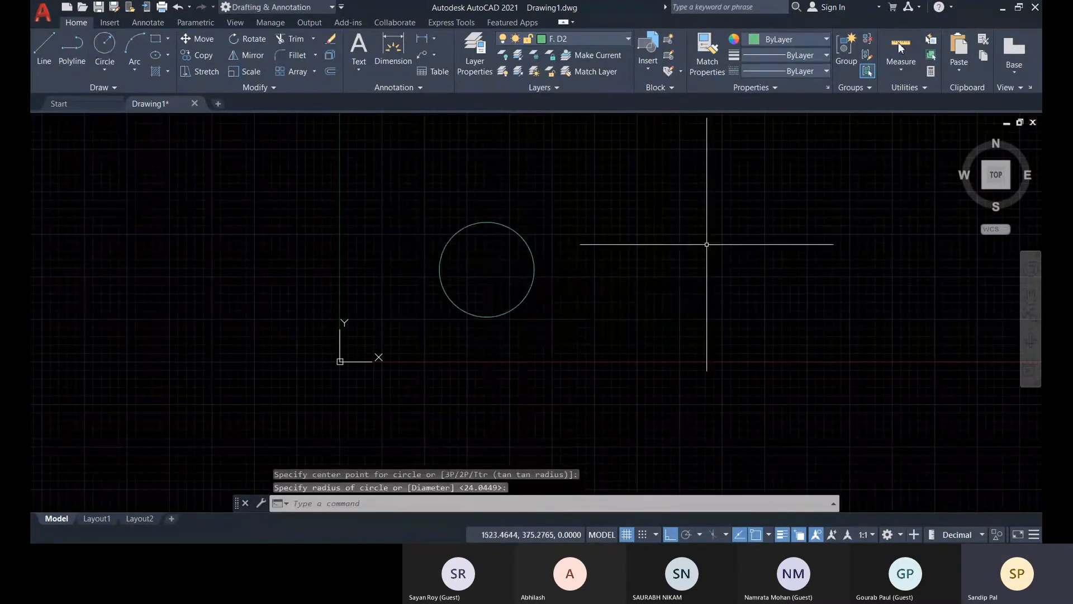
Make layer X current and reapply color 40 to it in the Select Color dialog.
{"action": "left_click", "coordinate": [586, 38]}
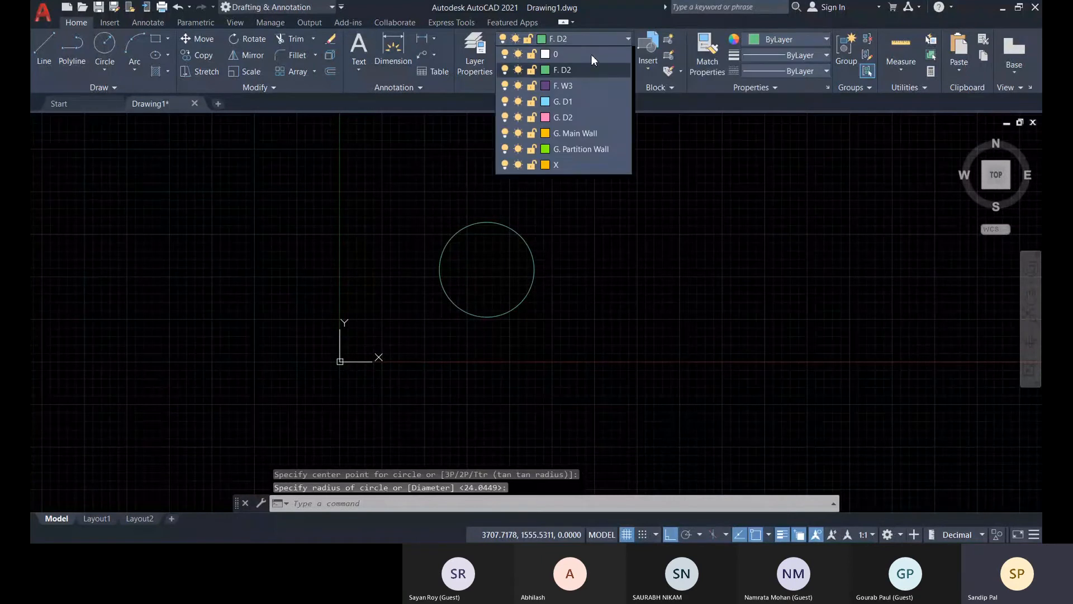
{"action": "left_click", "coordinate": [575, 165]}
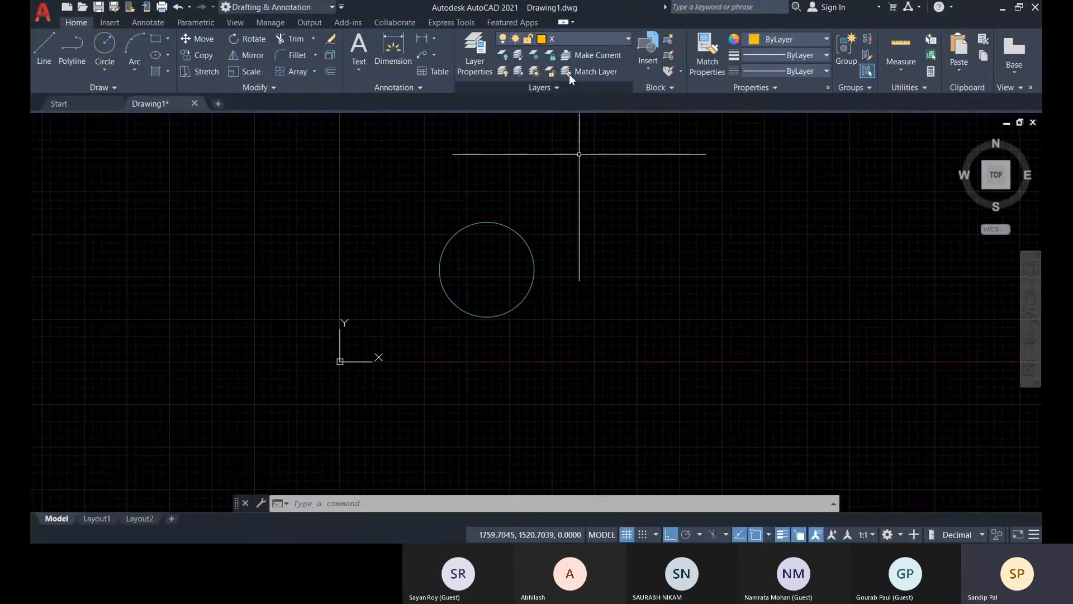
{"action": "left_click", "coordinate": [602, 36]}
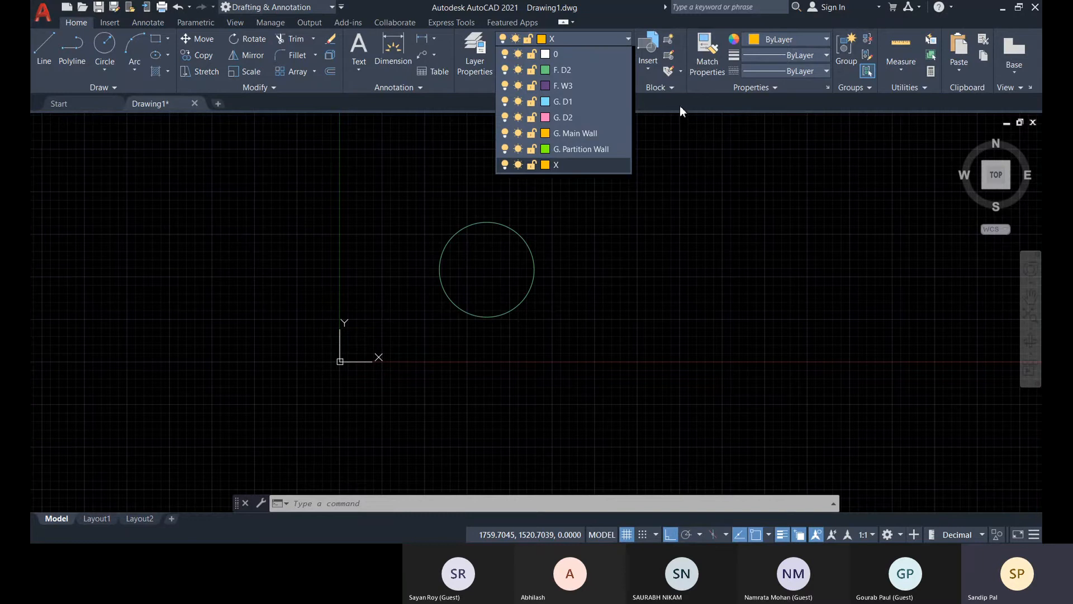
{"action": "left_click", "coordinate": [545, 164]}
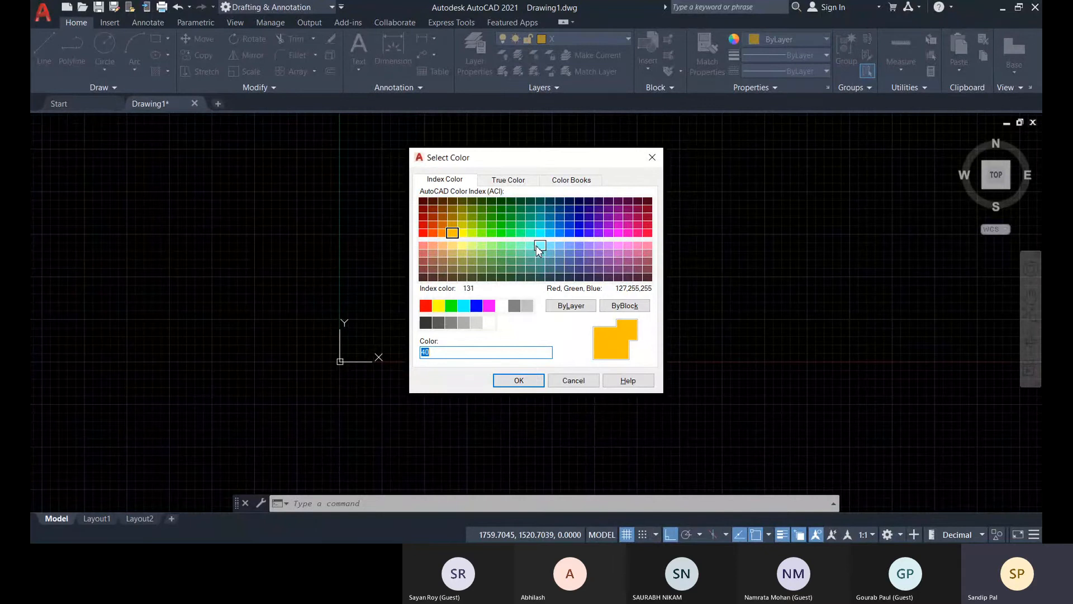
{"action": "left_click", "coordinate": [519, 380]}
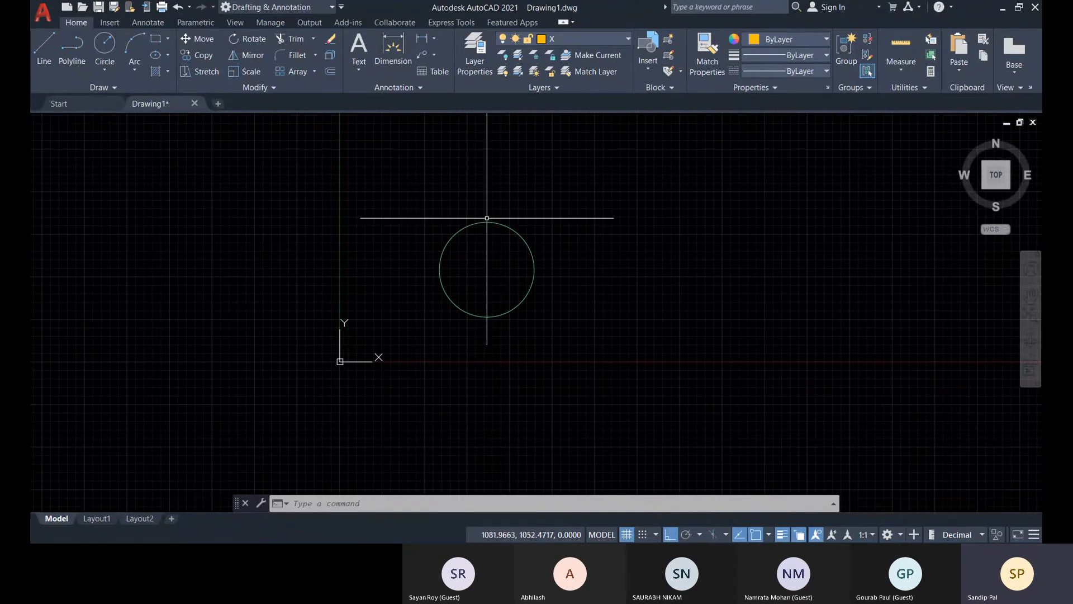
Set the current layer to the circle's layer, F. D2, with Make Current.
{"action": "left_click", "coordinate": [595, 55]}
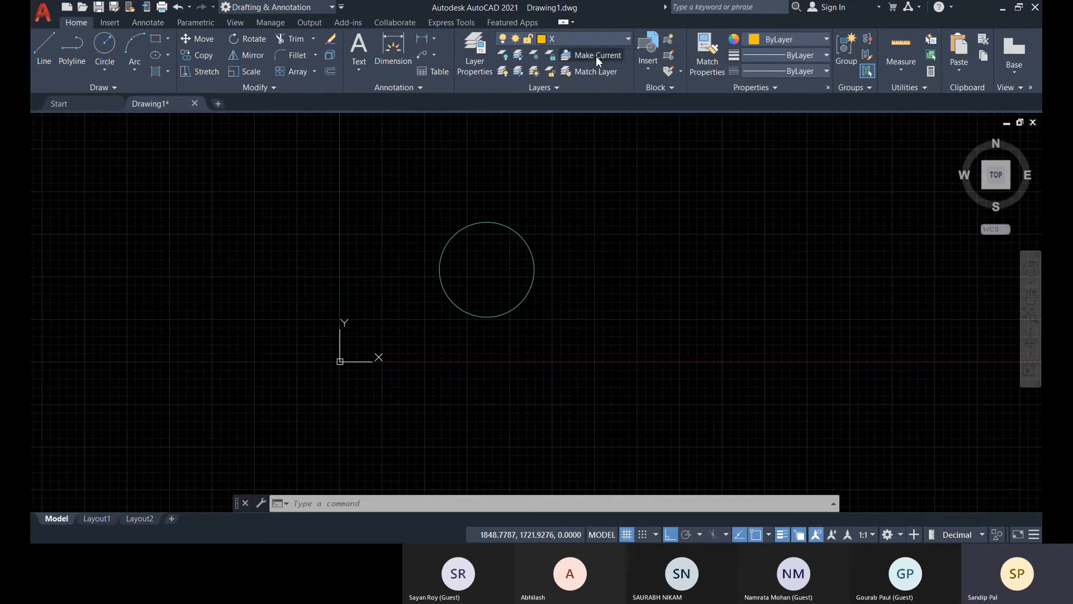
{"action": "left_click", "coordinate": [517, 232]}
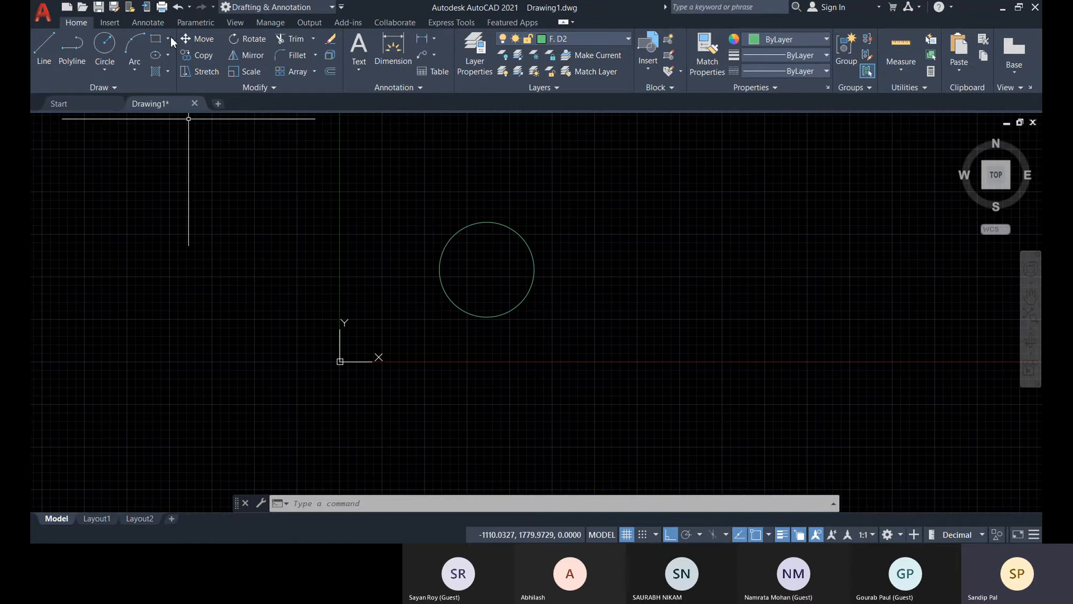
Draw a rectangle on layer 0, a short distance to the right of the circle.
{"action": "left_click", "coordinate": [156, 39]}
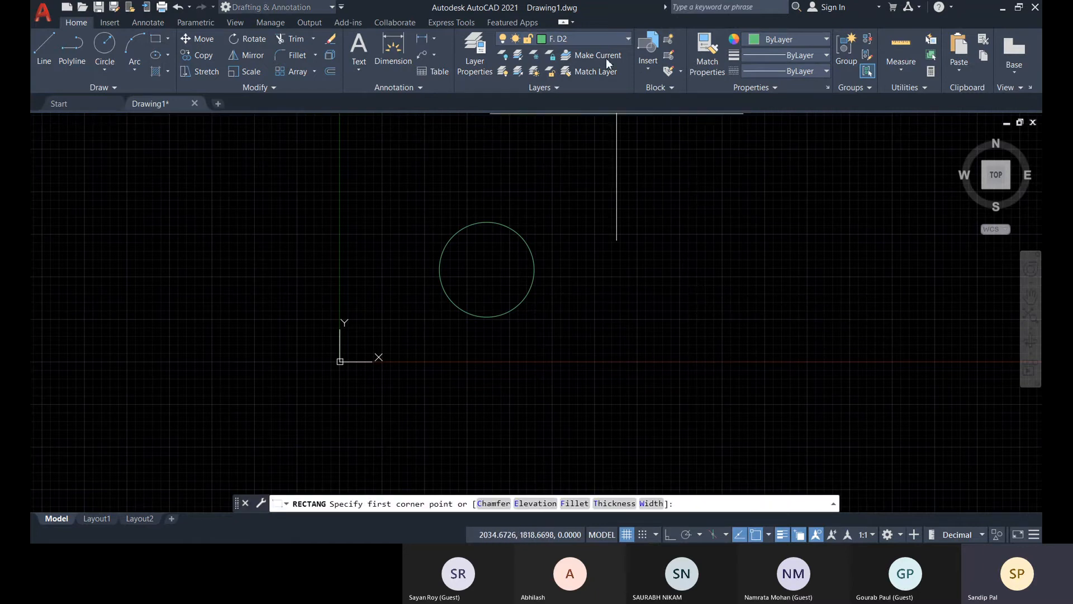
{"action": "left_click", "coordinate": [613, 40]}
{"action": "left_click", "coordinate": [573, 54]}
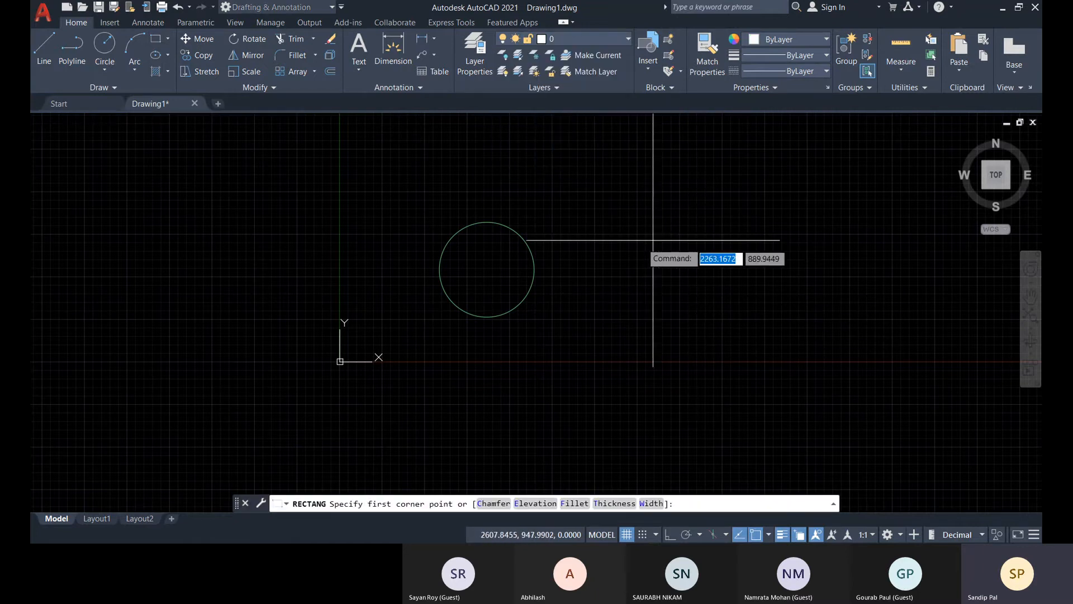
{"action": "left_click", "coordinate": [612, 236]}
{"action": "left_click", "coordinate": [707, 314]}
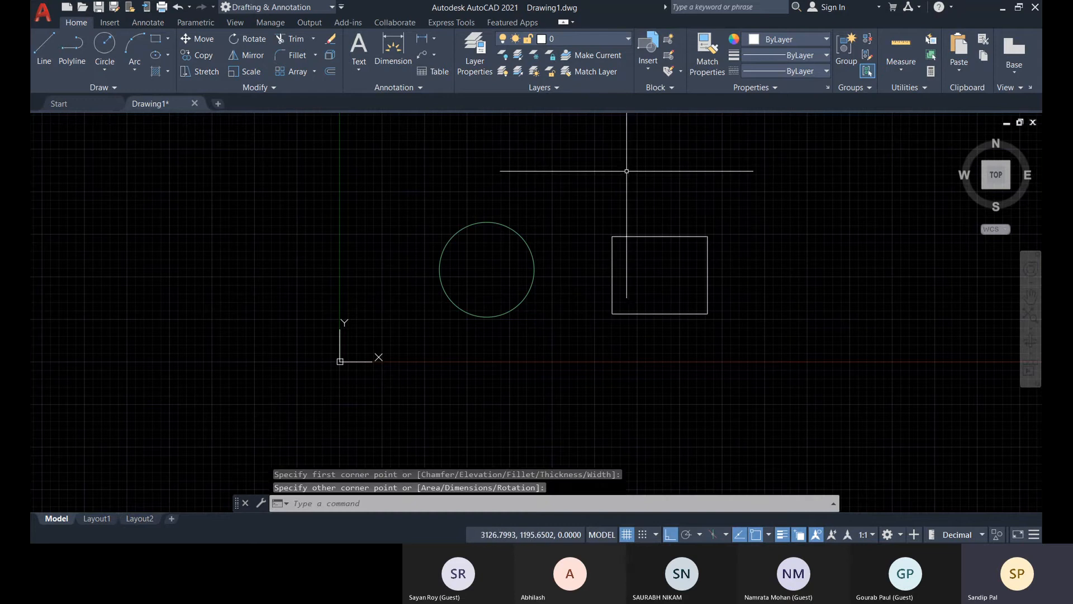
{"action": "left_click", "coordinate": [584, 73]}
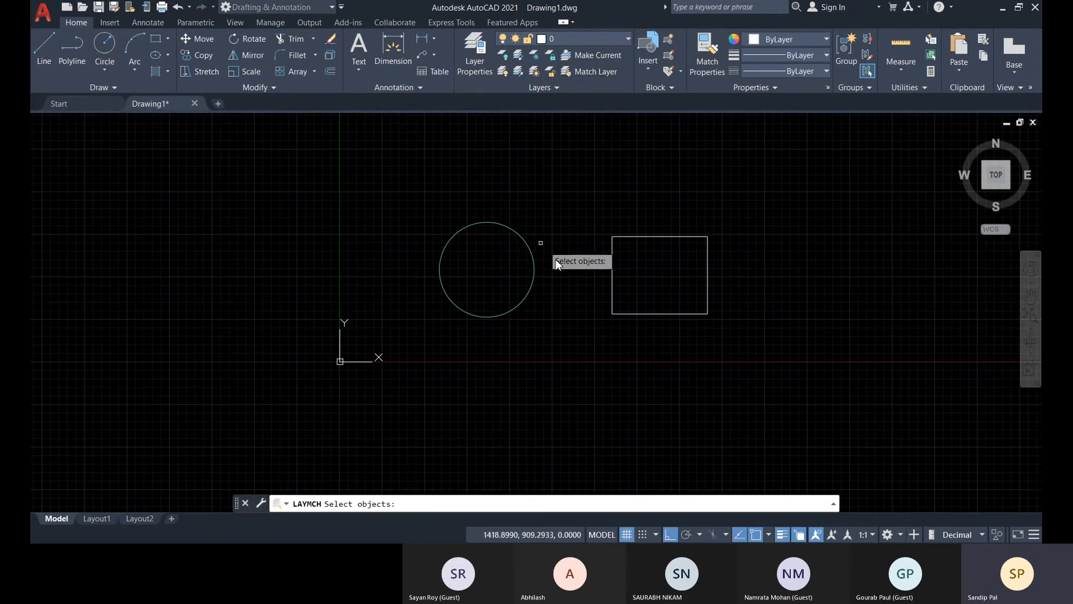
{"action": "left_click", "coordinate": [535, 262]}
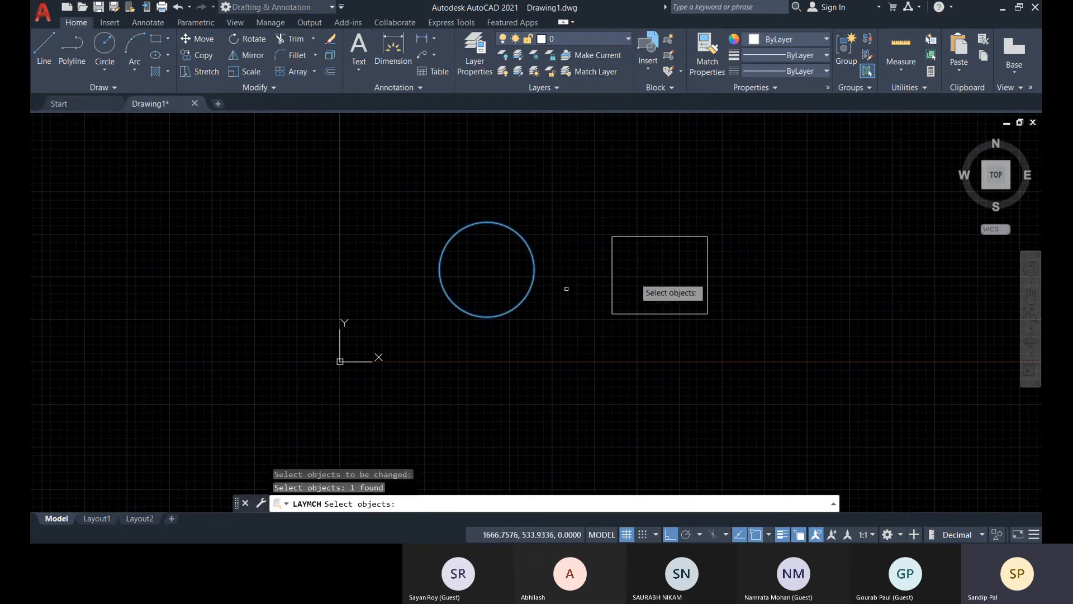
{"action": "left_click", "coordinate": [613, 273]}
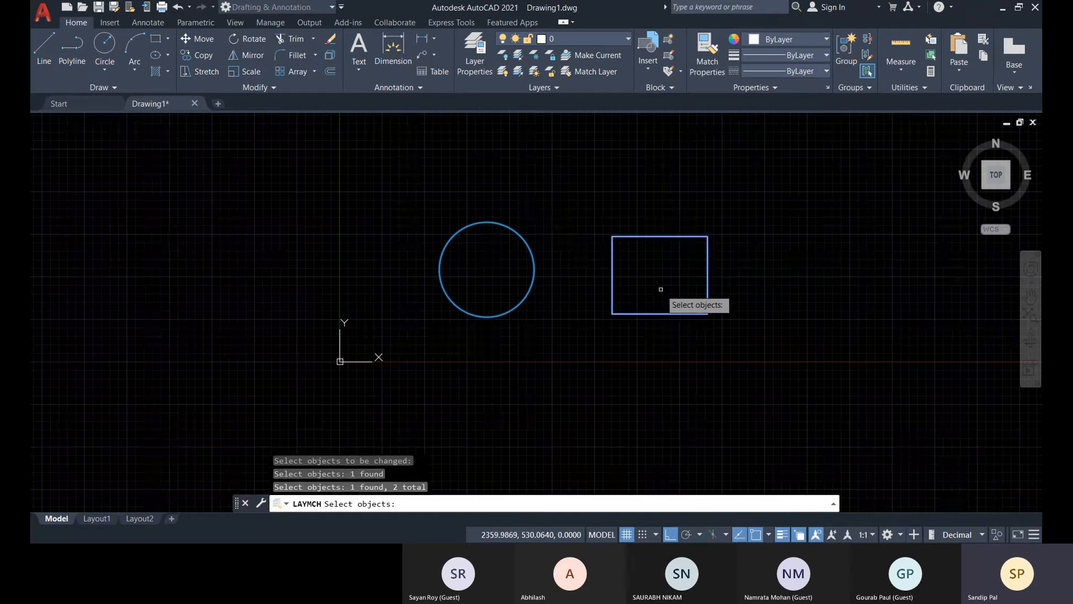
{"action": "key", "text": "Return"}
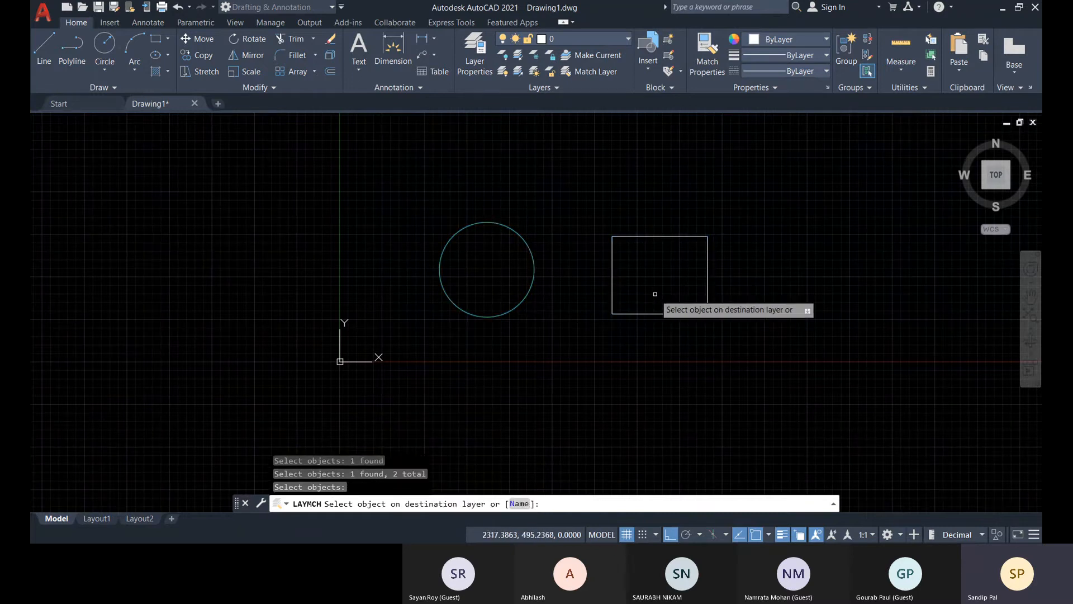
Move the circle to layer 0 with Match Layer, using the rectangle as the destination object.
{"action": "left_click", "coordinate": [594, 75]}
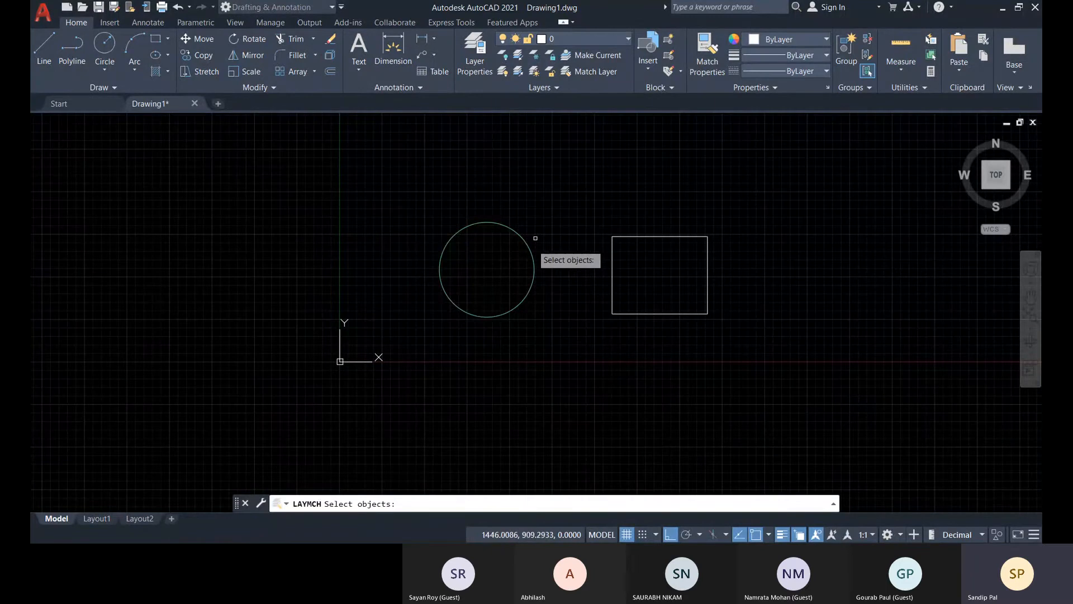
{"action": "left_click", "coordinate": [534, 269]}
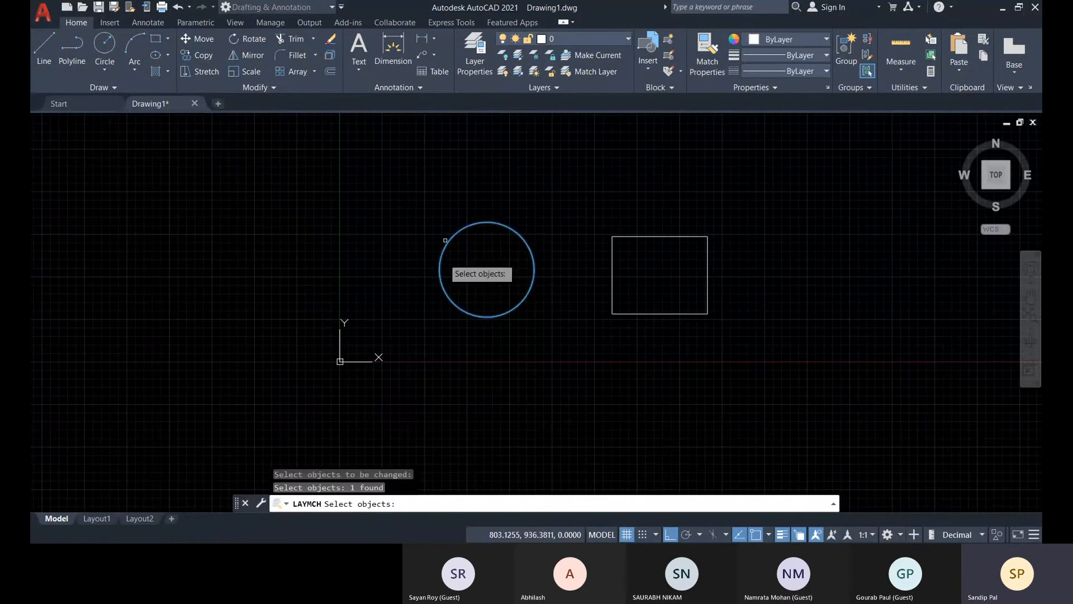
{"action": "key", "text": "Return"}
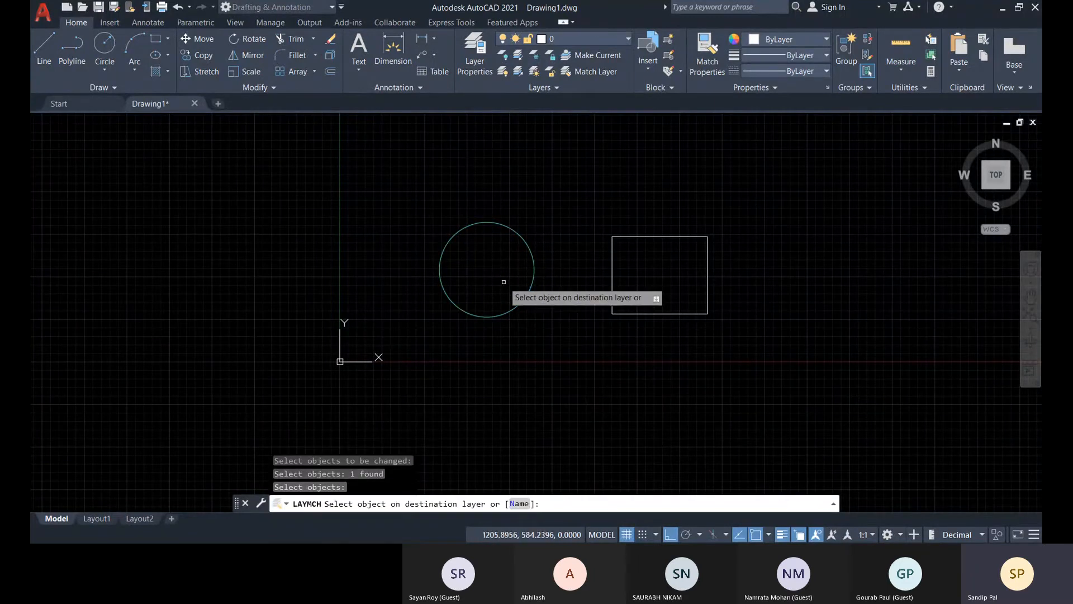
{"action": "left_click", "coordinate": [611, 264]}
{"action": "scroll", "coordinate": [606, 318], "scroll_direction": "up", "scroll_amount": 2}
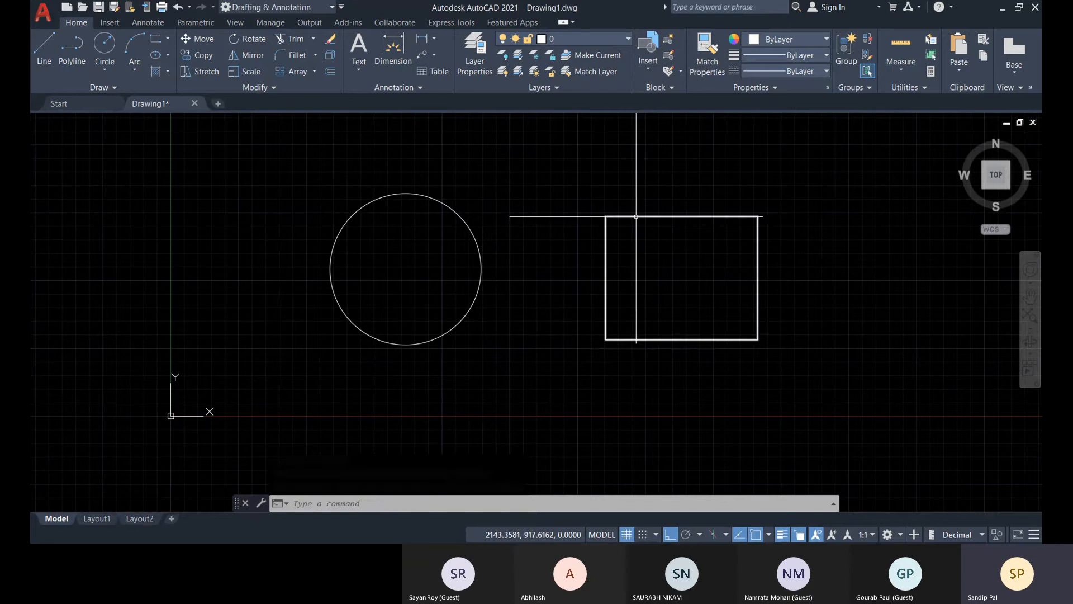
Undo the circle's layer change and match the rectangle to the circle's layer, F. D2.
{"action": "scroll", "coordinate": [637, 269], "scroll_direction": "down", "scroll_amount": 2}
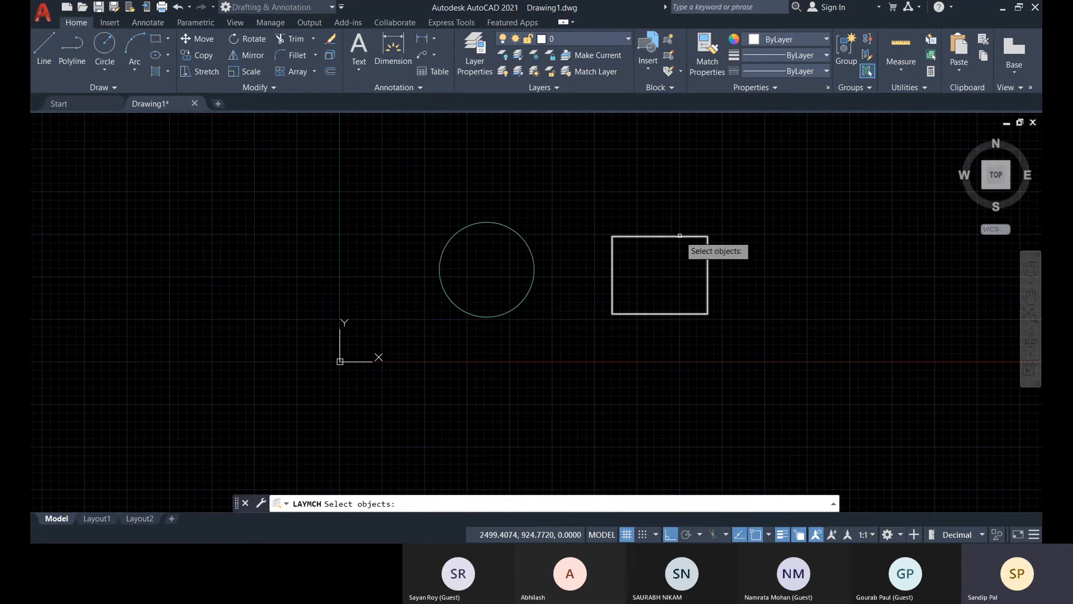
{"action": "scroll", "coordinate": [660, 254], "scroll_direction": "up", "scroll_amount": 2}
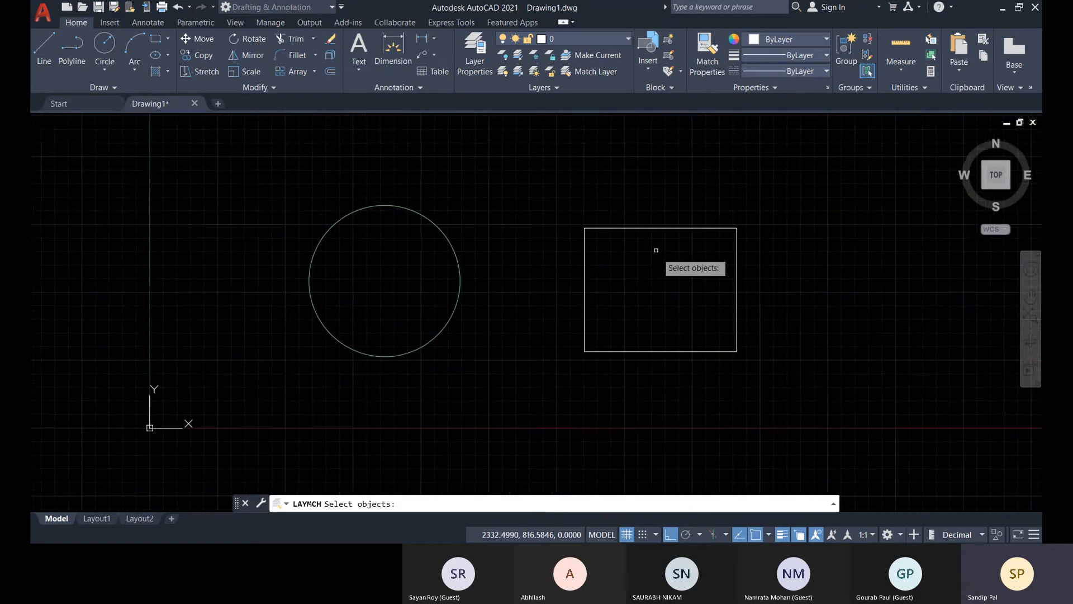
{"action": "middle_click_drag", "start_coordinate": [654, 247], "coordinate": [620, 265]}
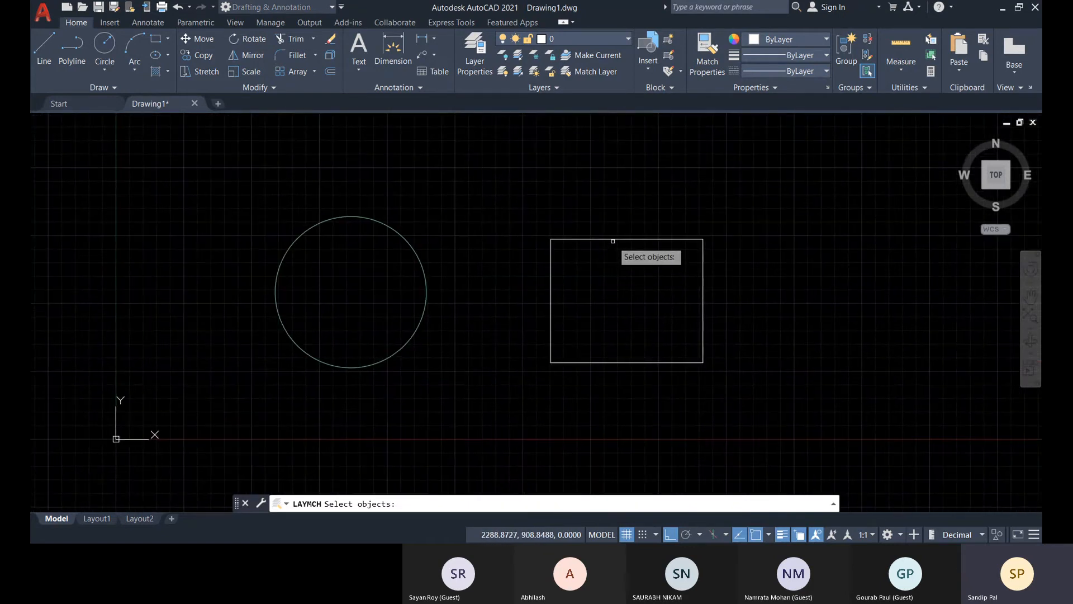
{"action": "left_click", "coordinate": [612, 241]}
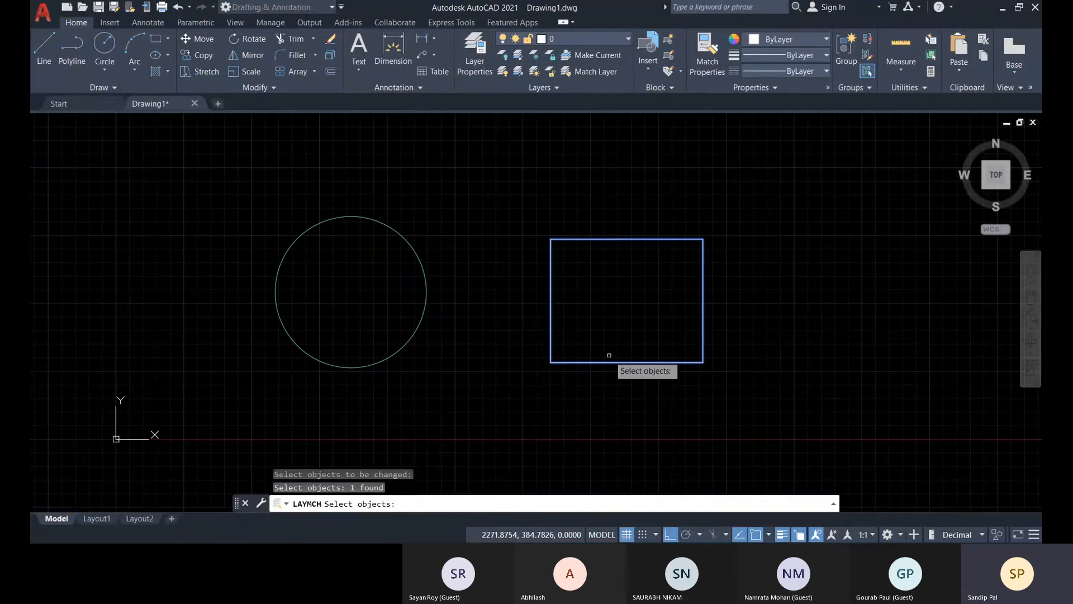
{"action": "key", "text": "Return"}
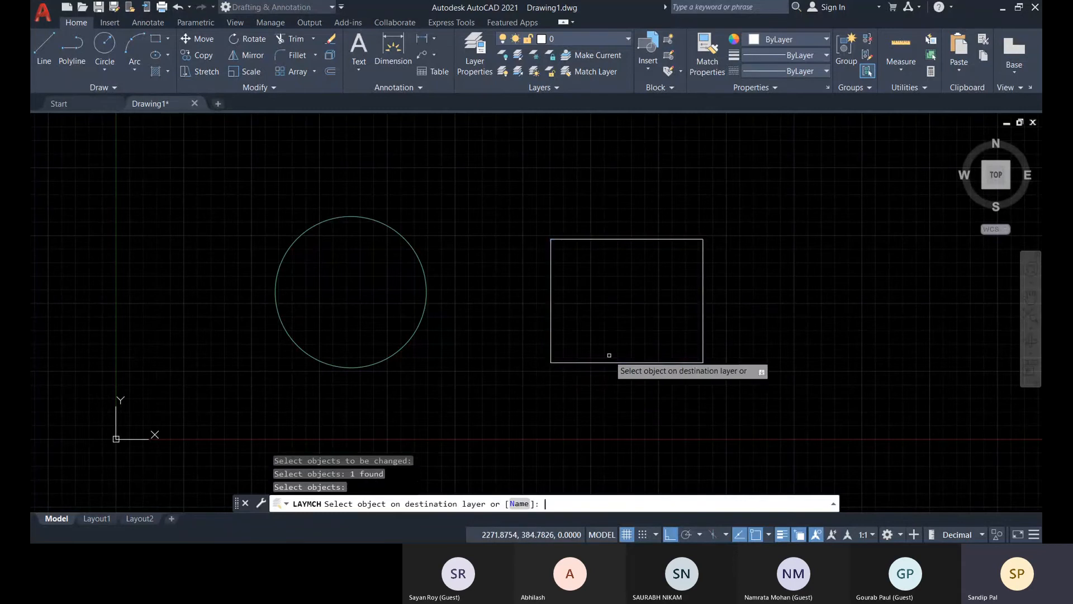
{"action": "left_click", "coordinate": [427, 286]}
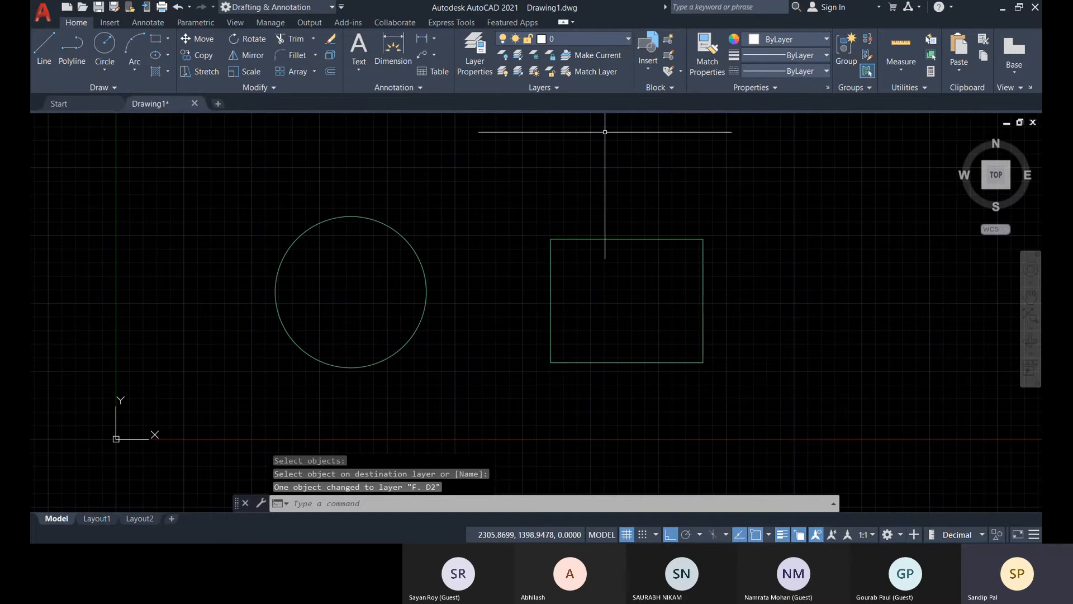
Select the rectangle to check which layer it is assigned to.
{"action": "scroll", "coordinate": [749, 394], "scroll_direction": "down", "scroll_amount": 4}
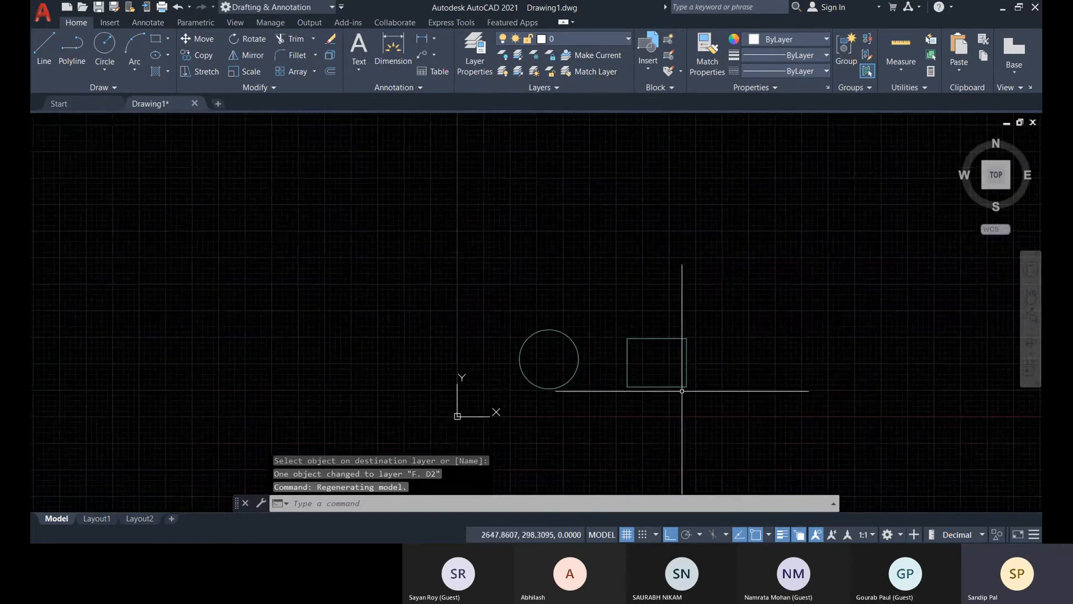
{"action": "scroll", "coordinate": [686, 380], "scroll_direction": "up", "scroll_amount": 4}
{"action": "left_click", "coordinate": [686, 352]}
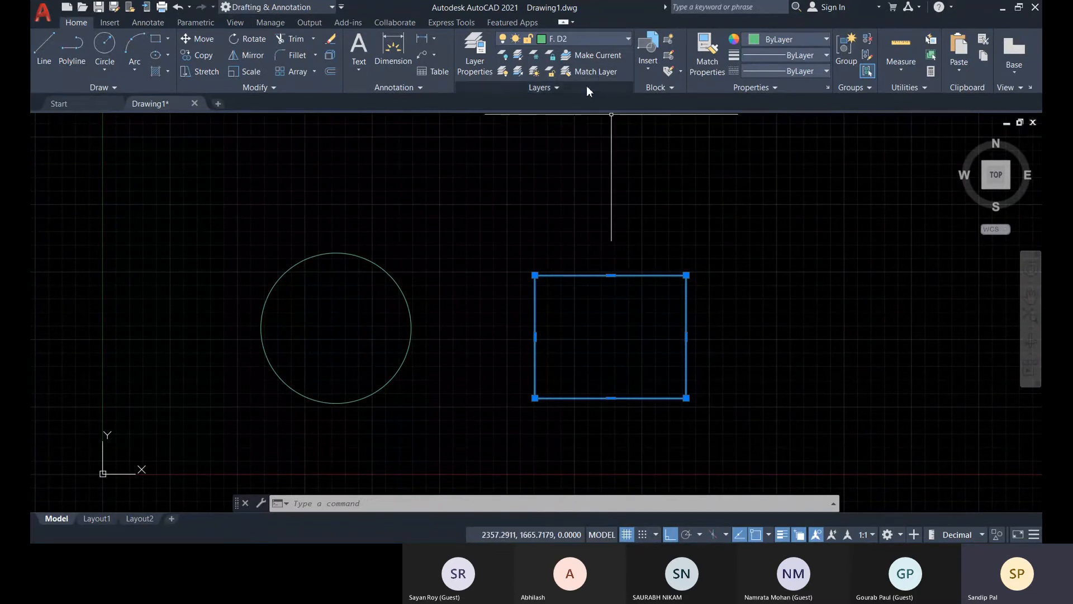
Turn off layer F. D2 by picking the rectangle with the layer Off tool, and turn all layers back on.
{"action": "left_click", "coordinate": [615, 40]}
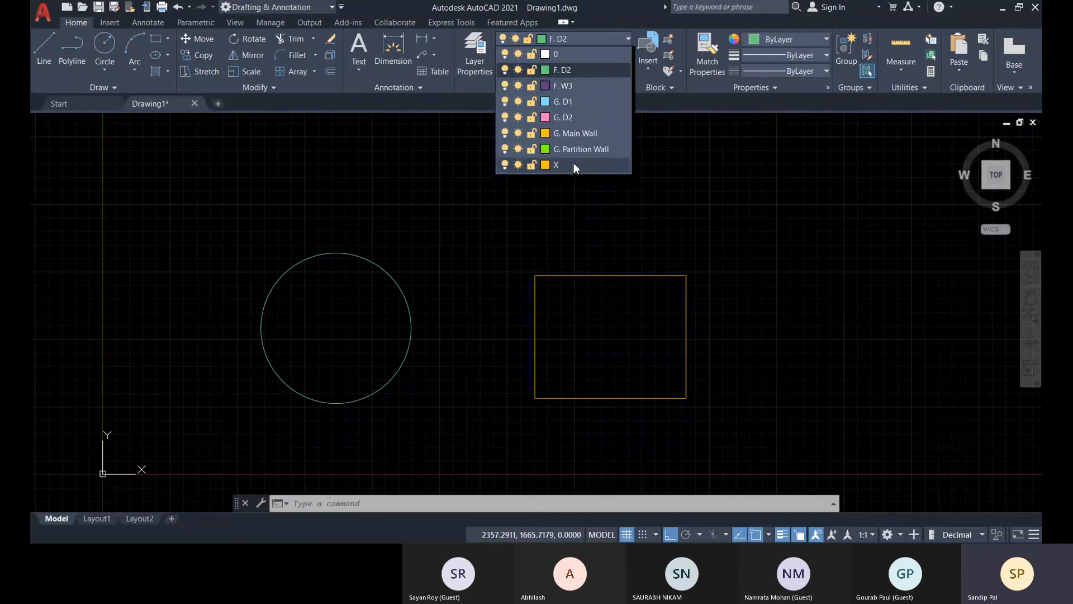
{"action": "left_click", "coordinate": [638, 210]}
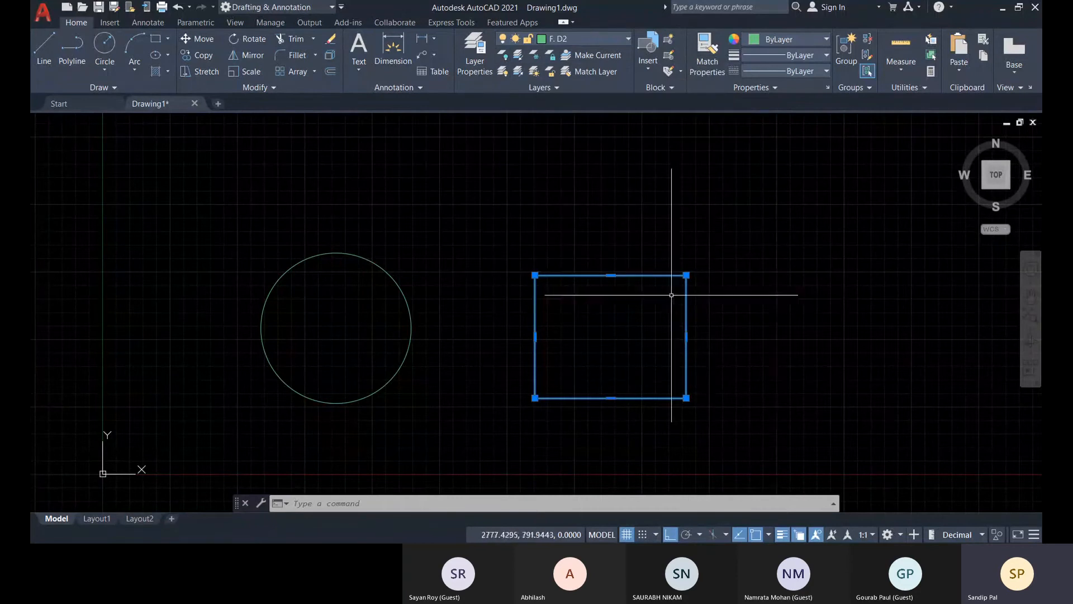
{"action": "left_click", "coordinate": [508, 60]}
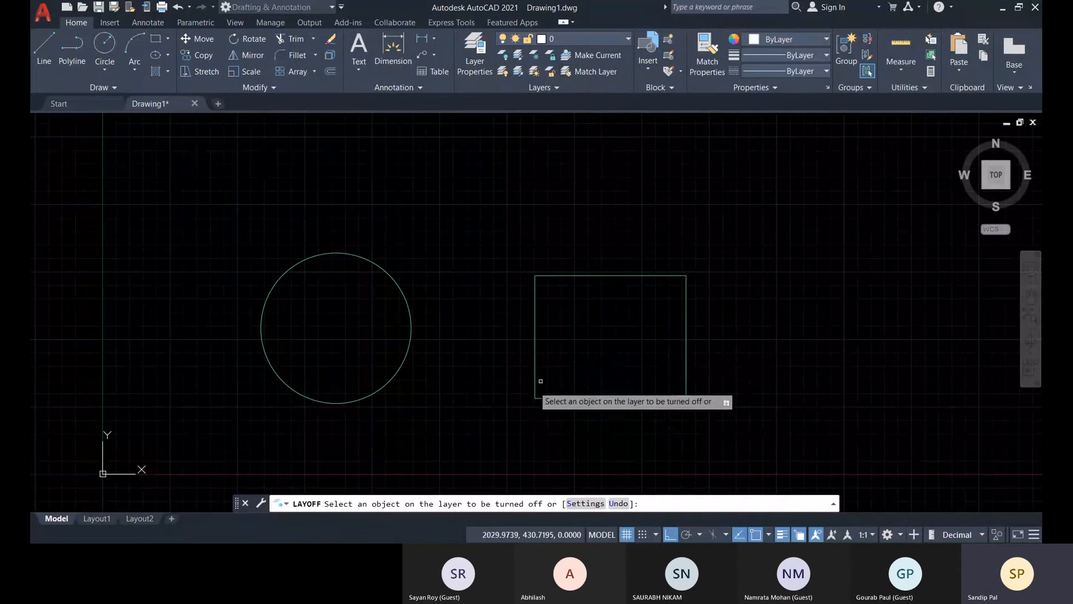
{"action": "left_click", "coordinate": [536, 339]}
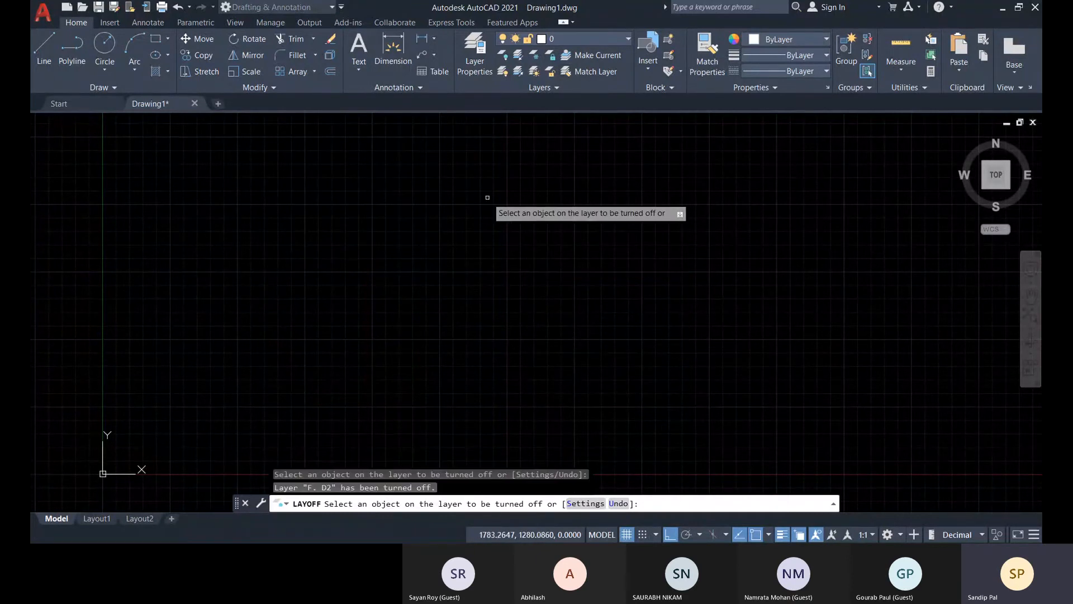
{"action": "key", "text": "Escape"}
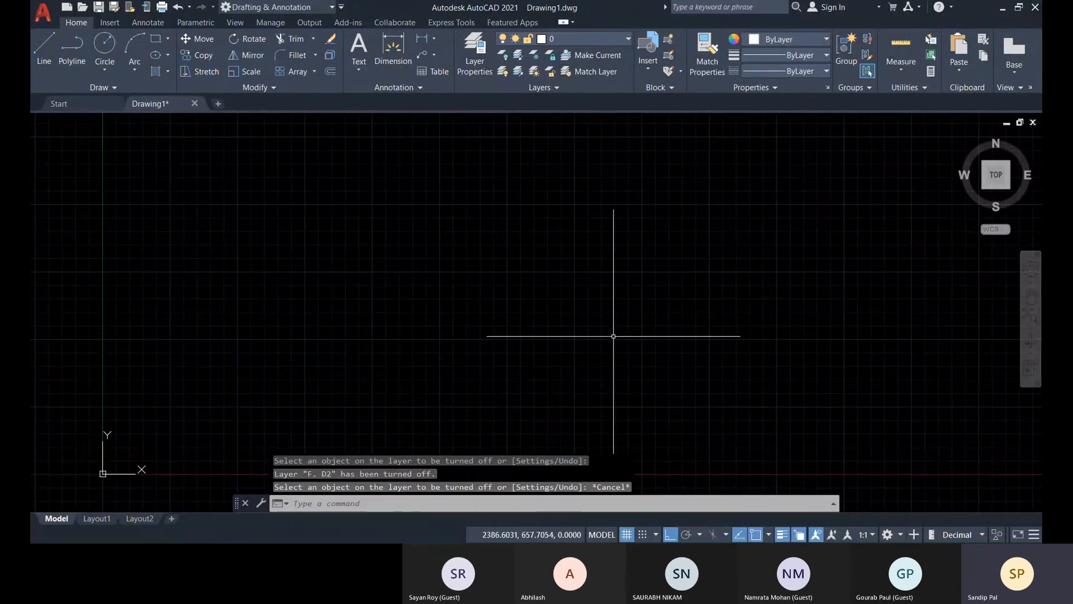
{"action": "left_click", "coordinate": [502, 71]}
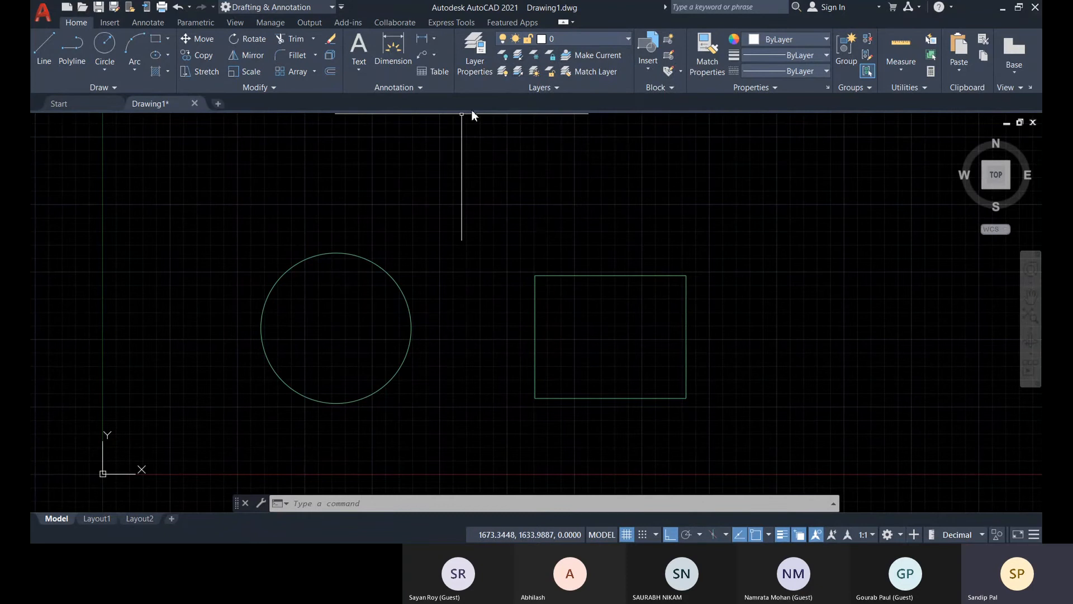
Draw an upright rectangle on layer 0, to the right of the circle and the small rectangle.
{"action": "scroll", "coordinate": [472, 285], "scroll_direction": "down", "scroll_amount": 2}
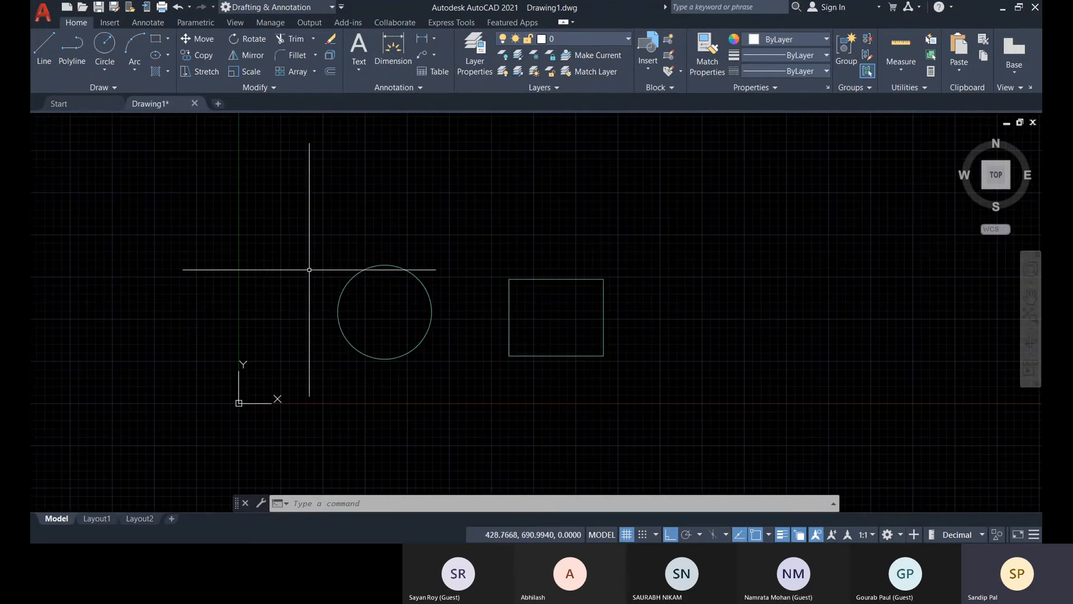
{"action": "scroll", "coordinate": [524, 291], "scroll_direction": "down", "scroll_amount": 4}
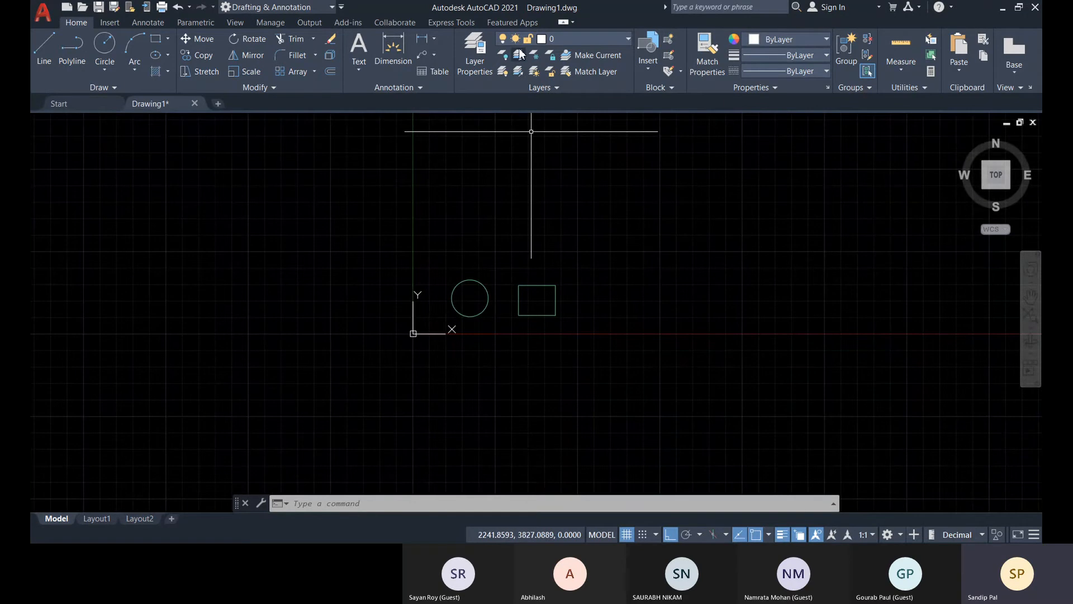
{"action": "left_click", "coordinate": [156, 39]}
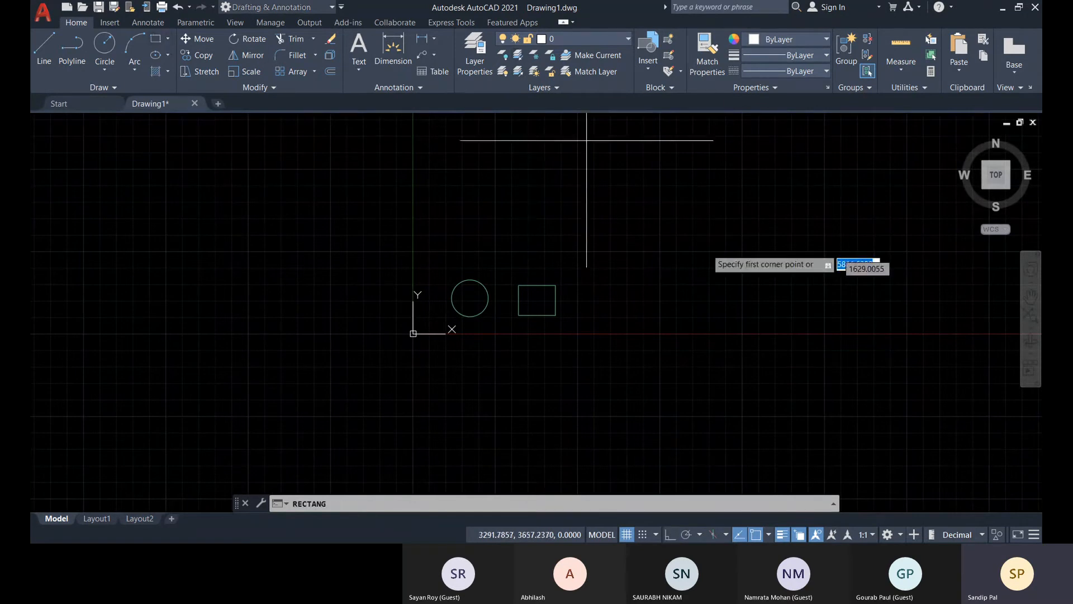
{"action": "left_click", "coordinate": [622, 256]}
{"action": "left_click", "coordinate": [669, 327]}
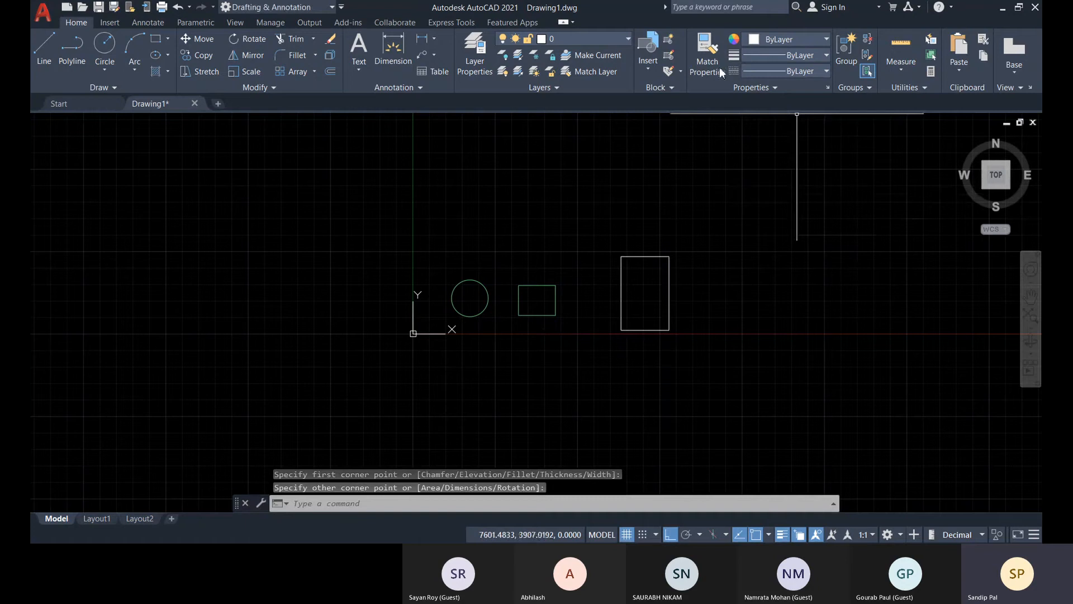
Make G. D2 the current layer and draw a wide ellipse above the upright rectangle.
{"action": "left_click", "coordinate": [588, 39]}
{"action": "left_click", "coordinate": [581, 118]}
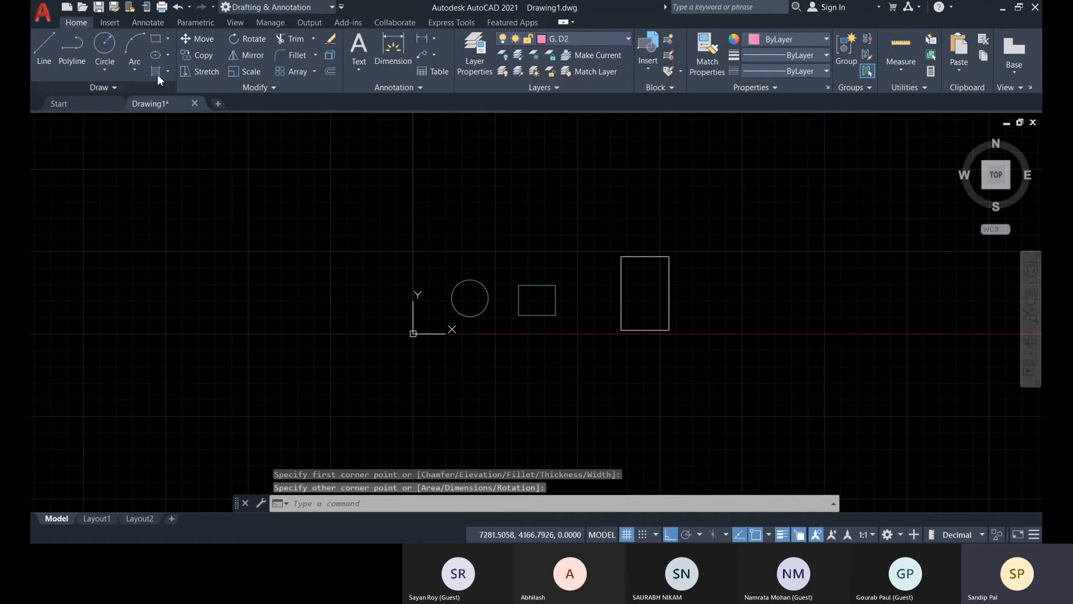
{"action": "left_click", "coordinate": [156, 55]}
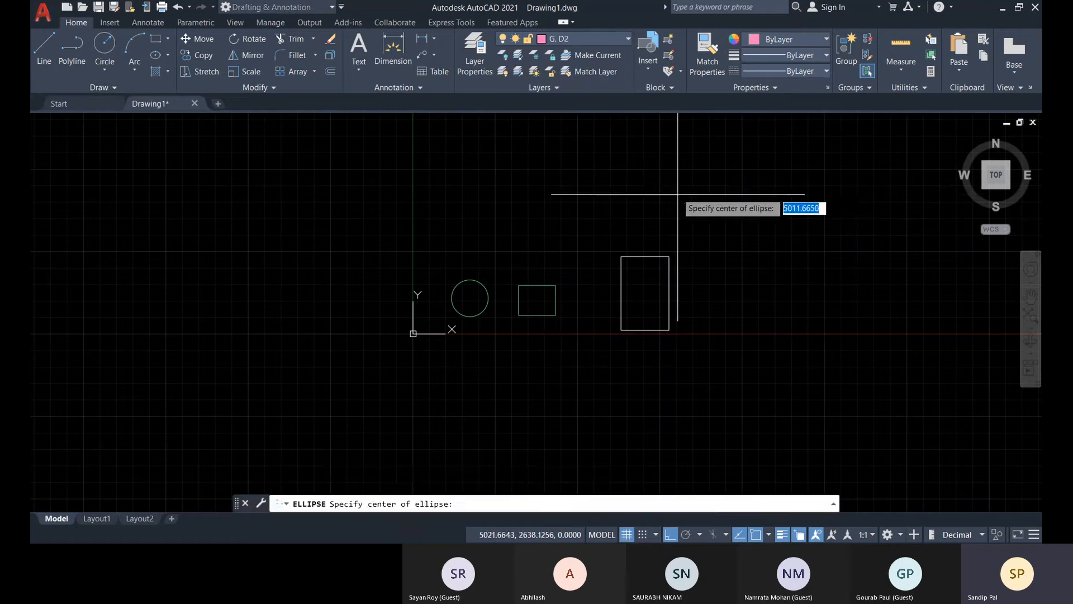
{"action": "left_click", "coordinate": [678, 192]}
{"action": "left_click", "coordinate": [677, 227]}
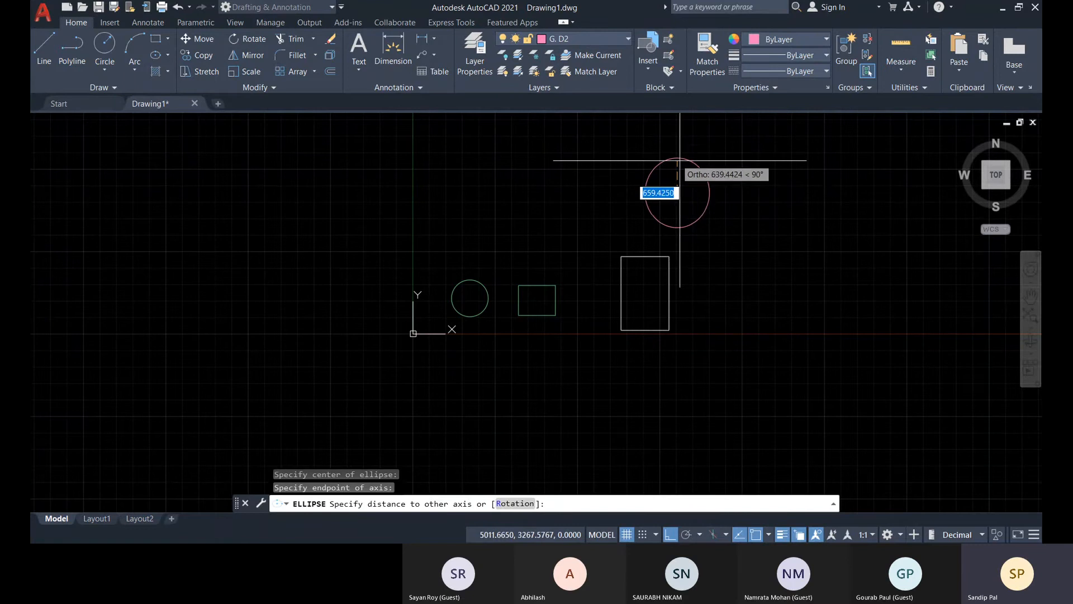
{"action": "left_click", "coordinate": [667, 131]}
{"action": "middle_click_drag", "start_coordinate": [818, 287], "coordinate": [800, 304]}
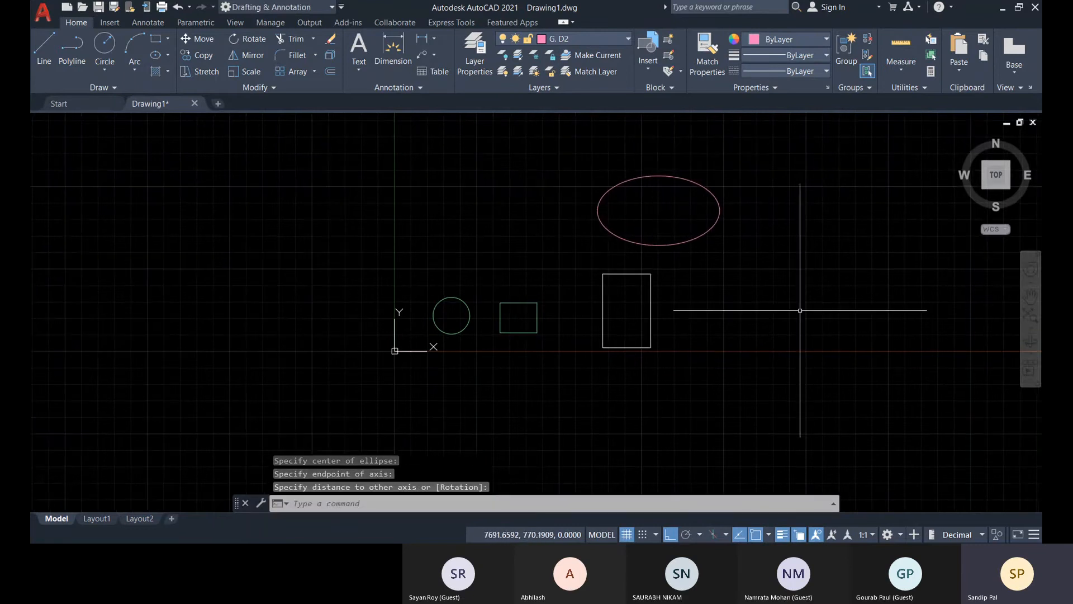
Start layer Isolate and set the layers not isolated to Lock and fade with a fade value of 50.
{"action": "scroll", "coordinate": [531, 339], "scroll_direction": "up", "scroll_amount": 2}
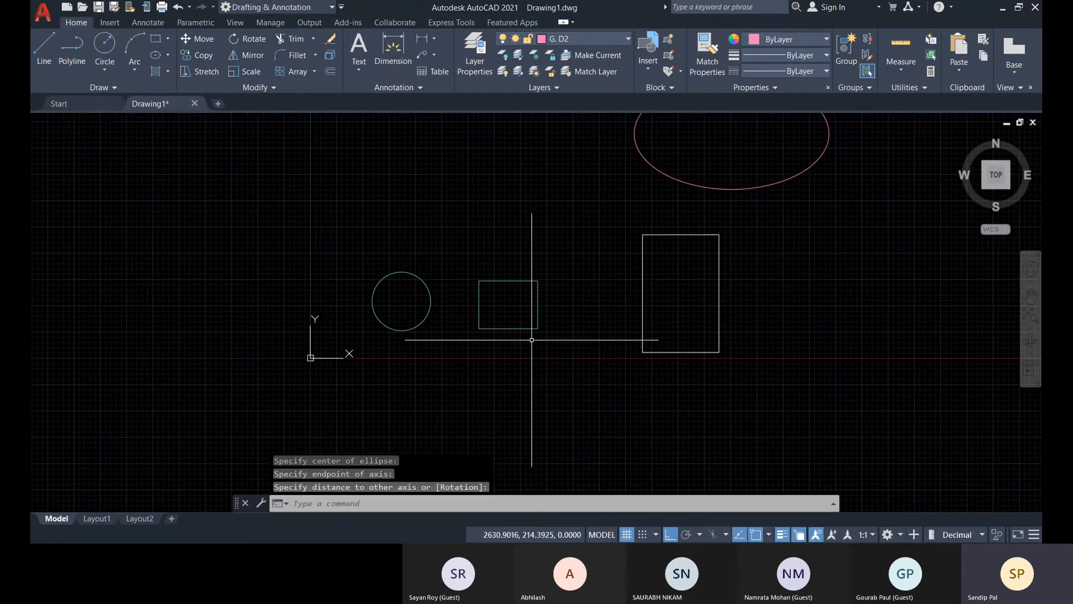
{"action": "left_click", "coordinate": [518, 55]}
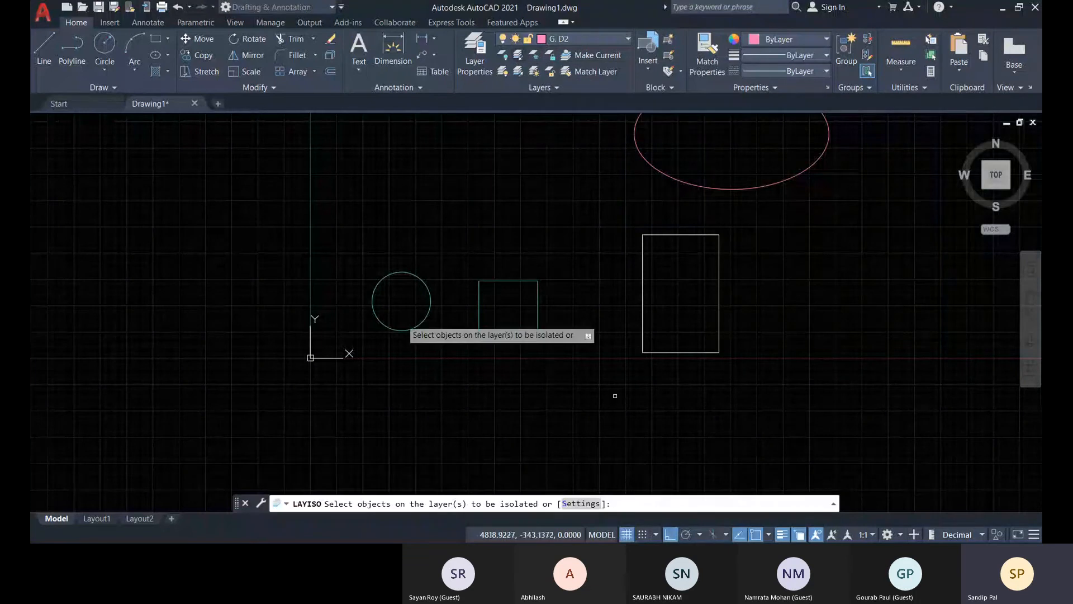
{"action": "left_click", "coordinate": [574, 507]}
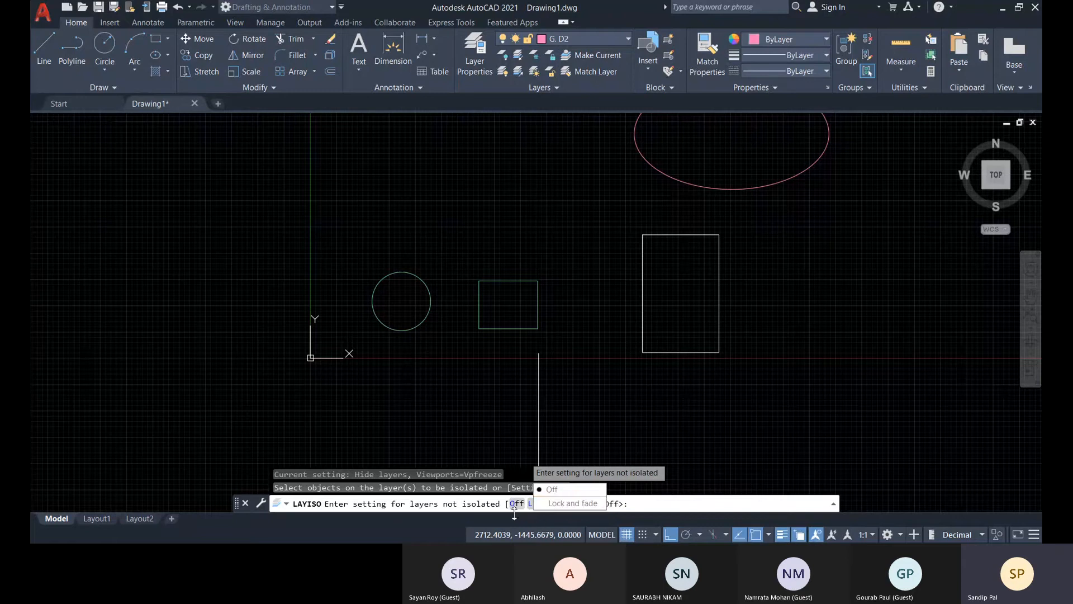
{"action": "left_click", "coordinate": [576, 504]}
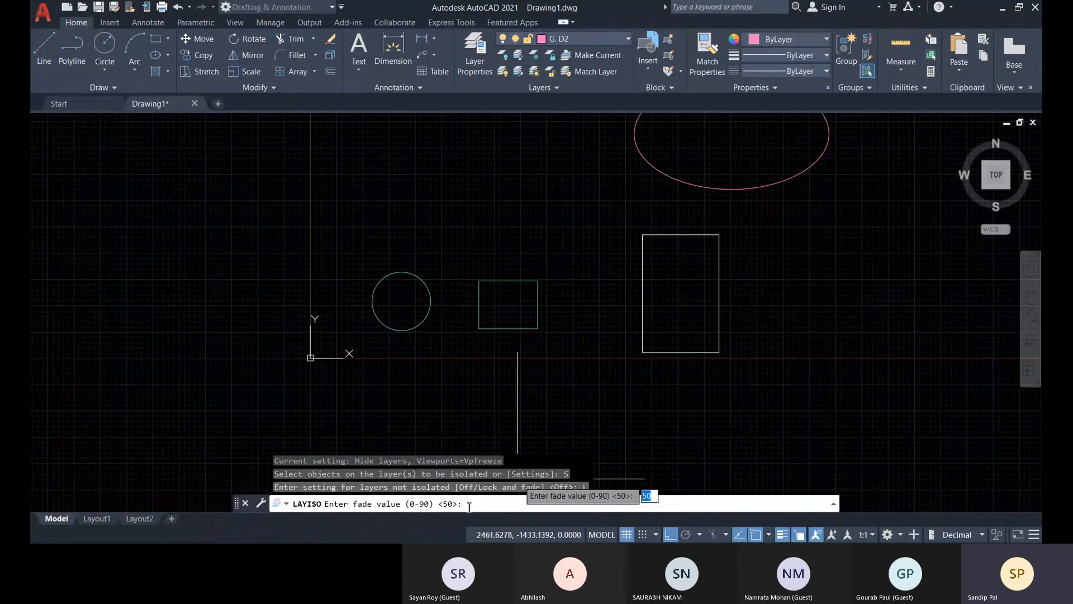
{"action": "key", "text": "Return"}
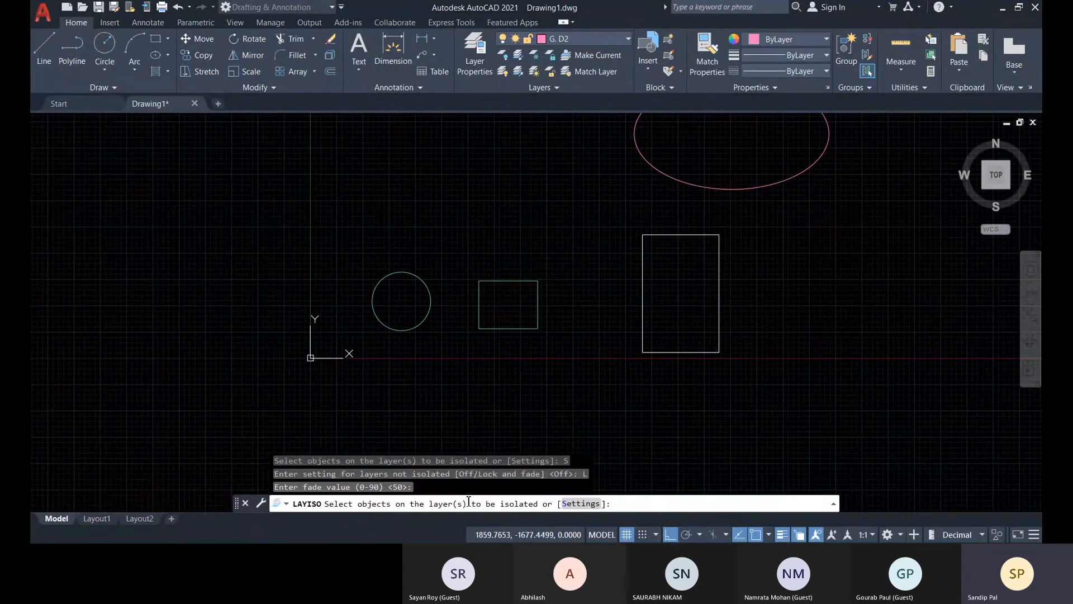
Isolate the layers of the small green rectangle and the pink ellipse, and check the lock states in the layer list.
{"action": "left_click", "coordinate": [517, 329]}
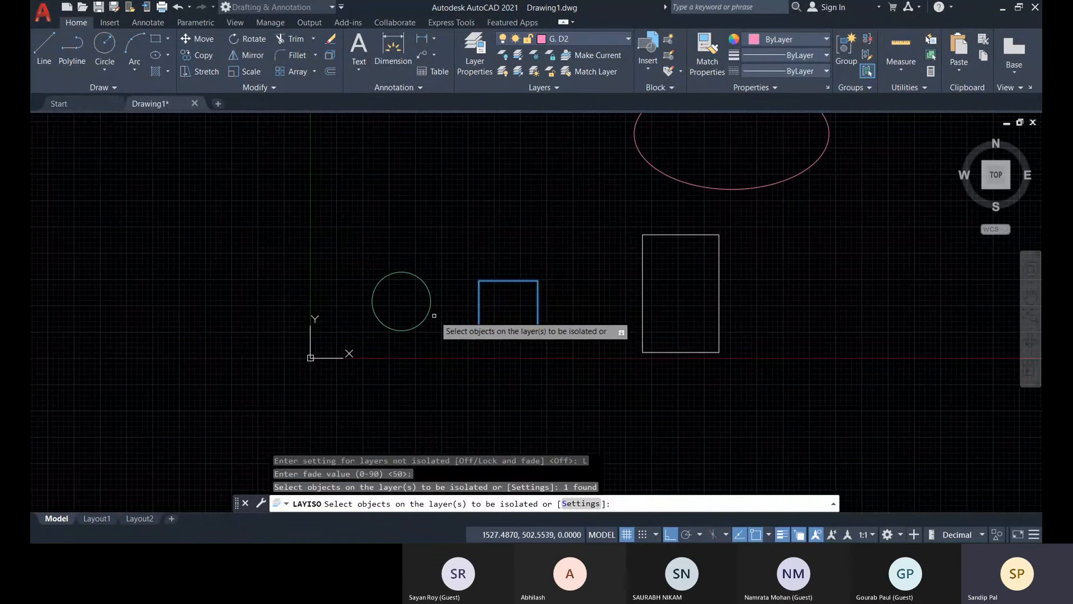
{"action": "left_click", "coordinate": [668, 175]}
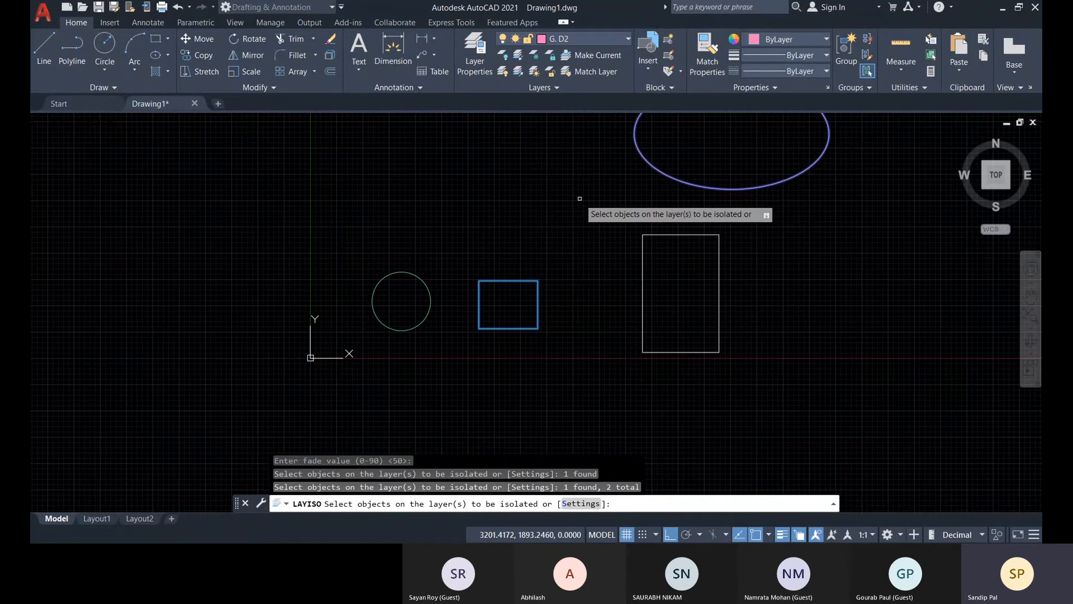
{"action": "key", "text": "Return"}
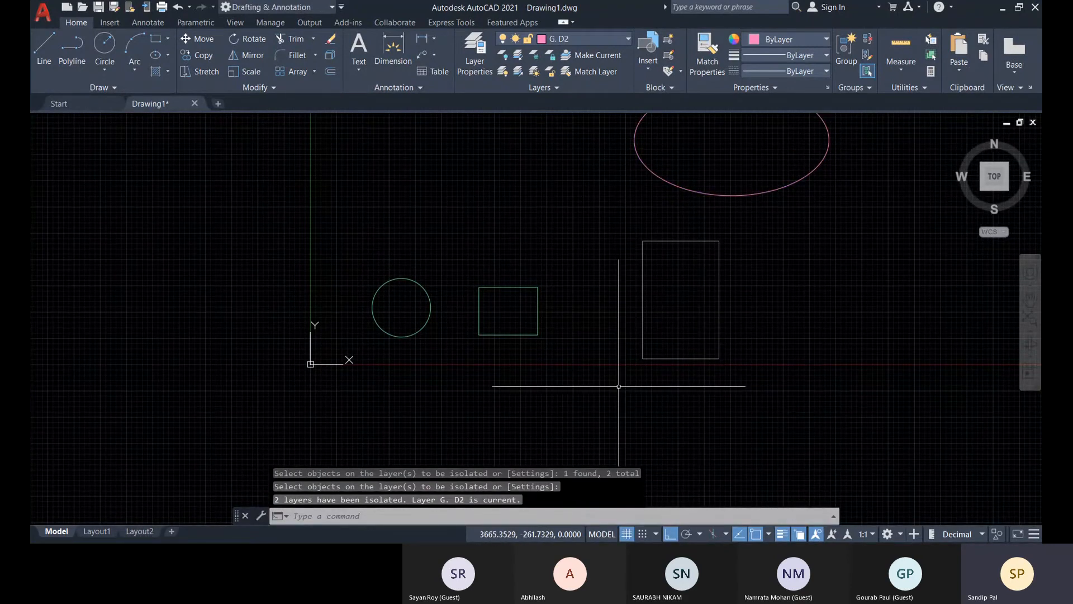
{"action": "middle_click_drag", "start_coordinate": [618, 389], "coordinate": [596, 407]}
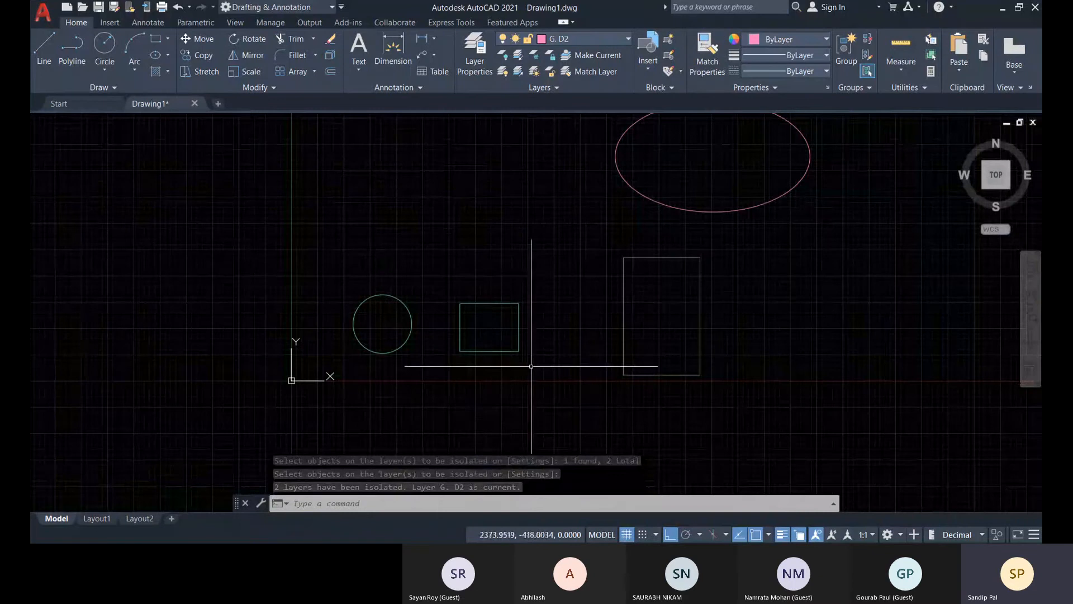
{"action": "middle_click_drag", "start_coordinate": [684, 237], "coordinate": [668, 260]}
{"action": "left_click", "coordinate": [594, 39]}
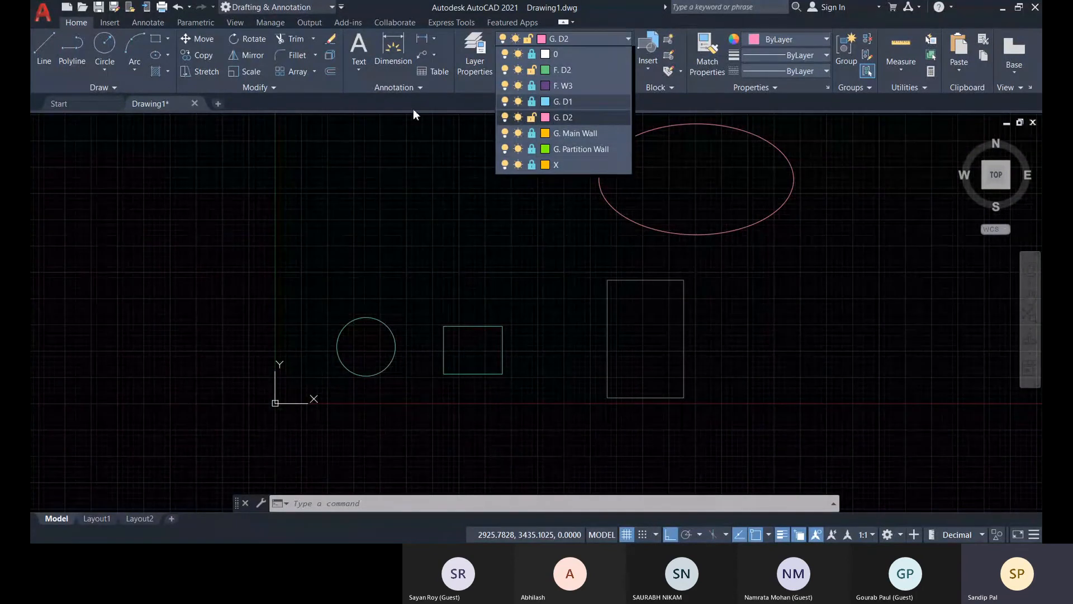
{"action": "left_click", "coordinate": [477, 96]}
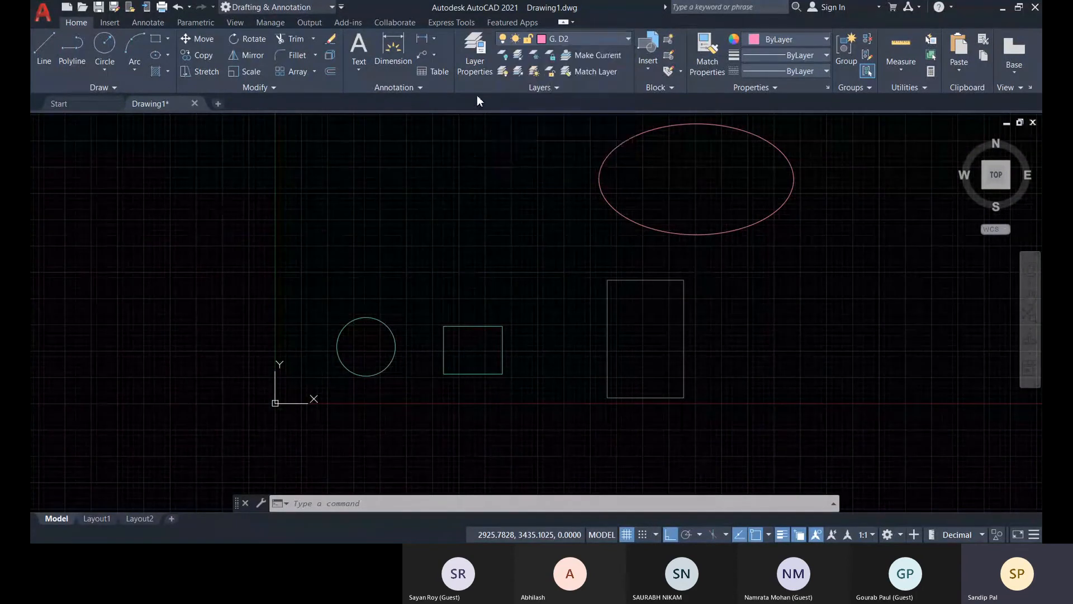
{"action": "left_click", "coordinate": [518, 57]}
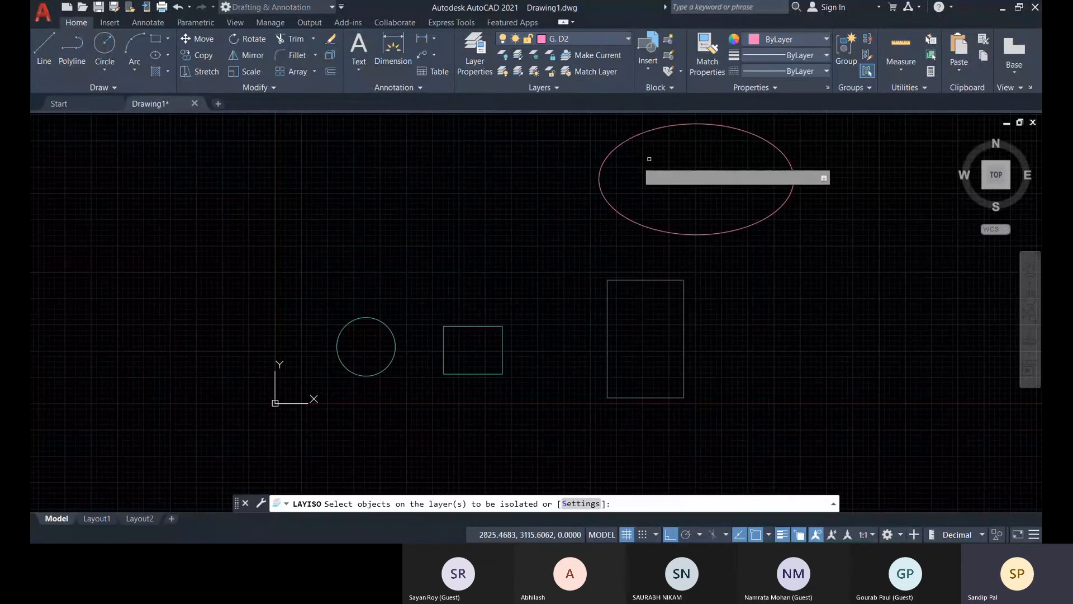
{"action": "key", "text": "Escape"}
{"action": "key", "text": "Escape"}
{"action": "key", "text": "Escape"}
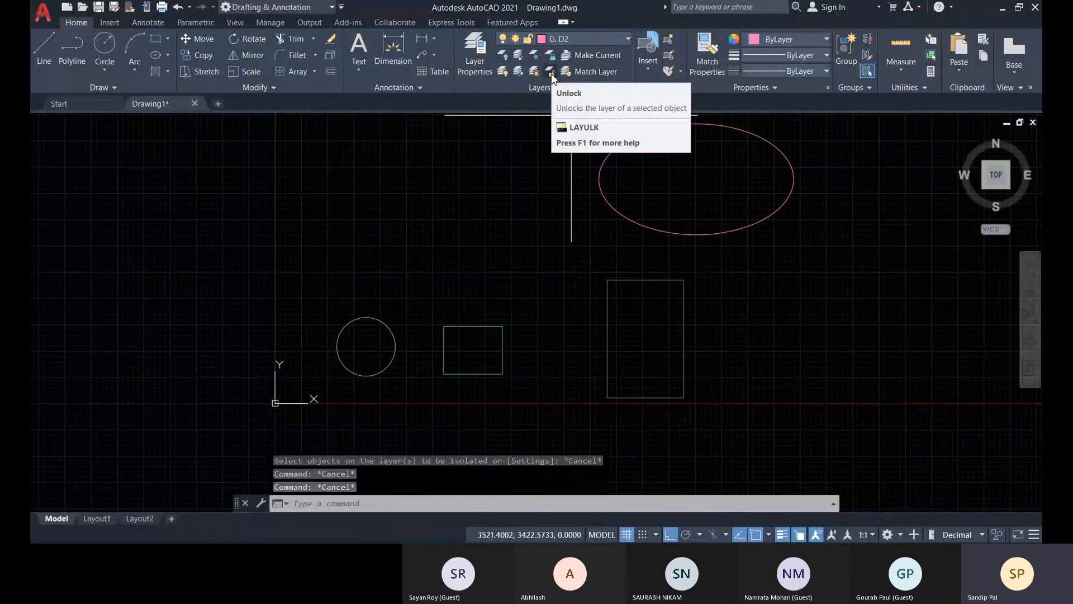
Unlock layer 0 by picking the upright white rectangle, and check its lock state in the layer list.
{"action": "left_click", "coordinate": [551, 73]}
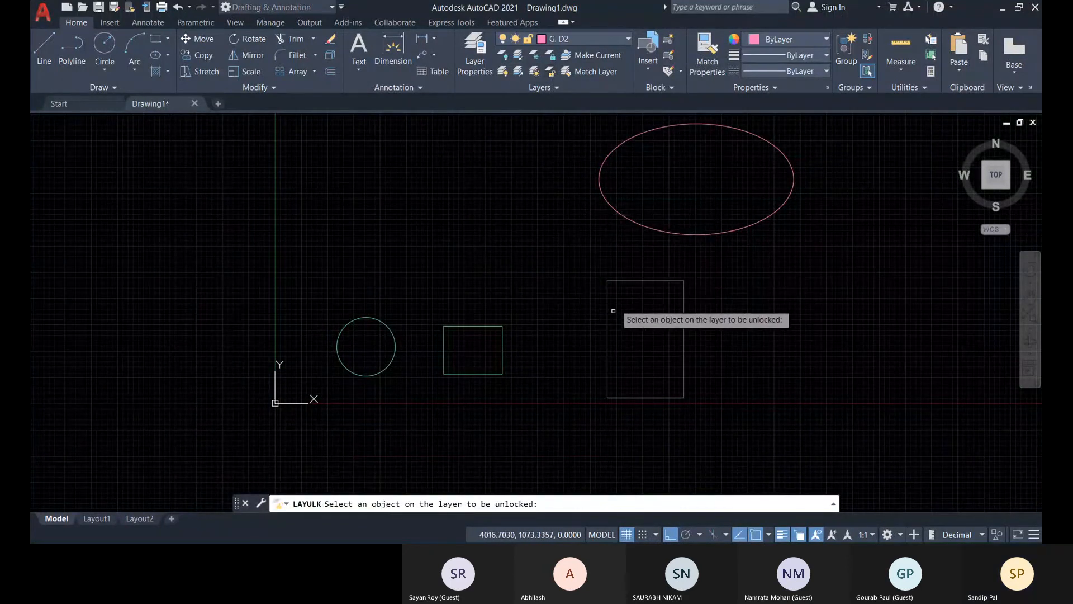
{"action": "left_click", "coordinate": [625, 277]}
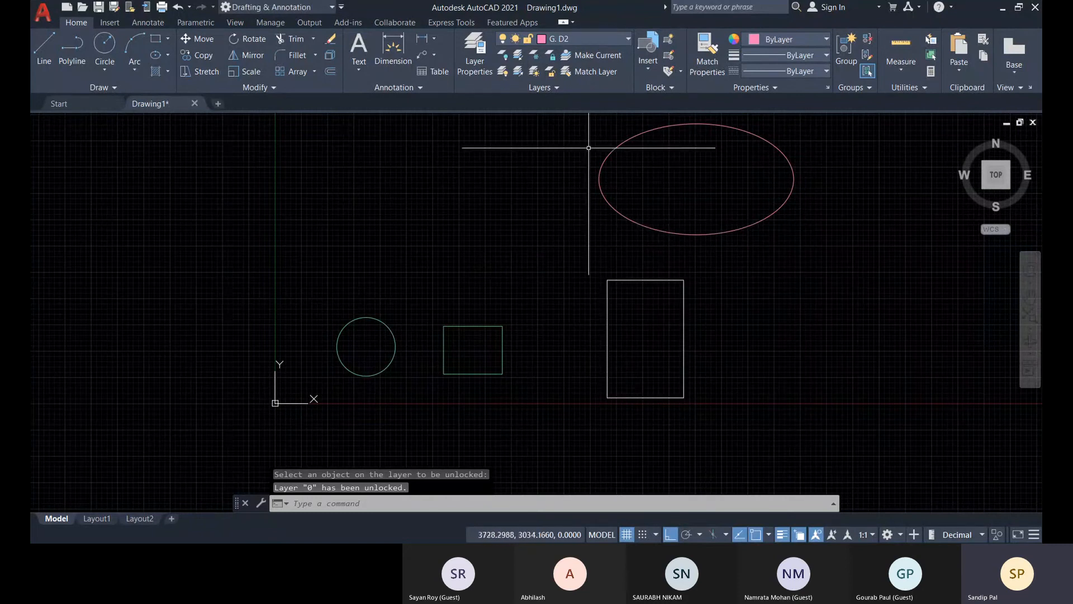
{"action": "left_click", "coordinate": [582, 38]}
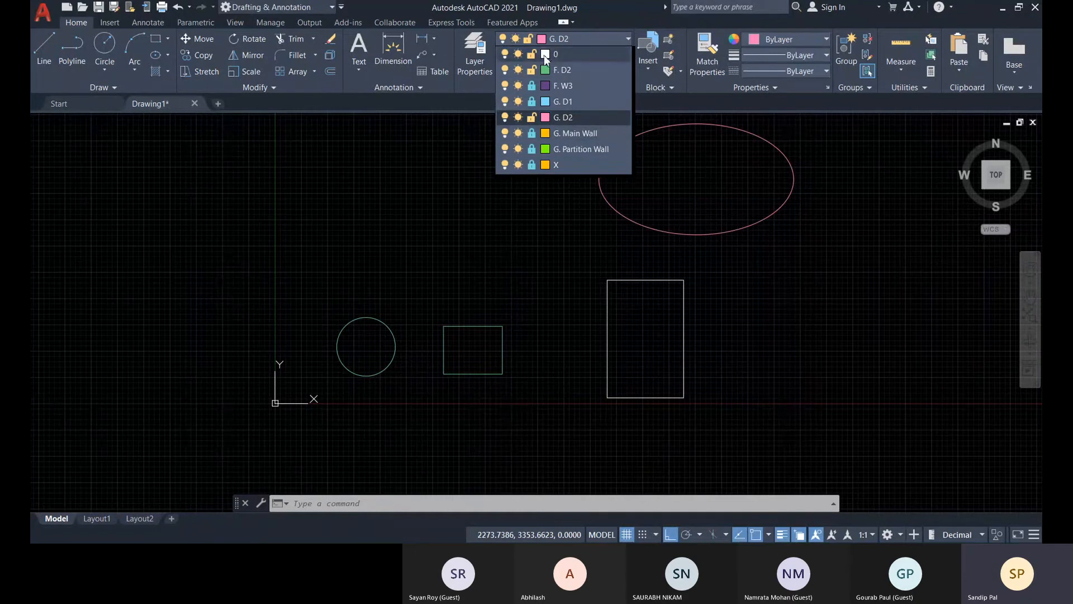
{"action": "left_click", "coordinate": [456, 98]}
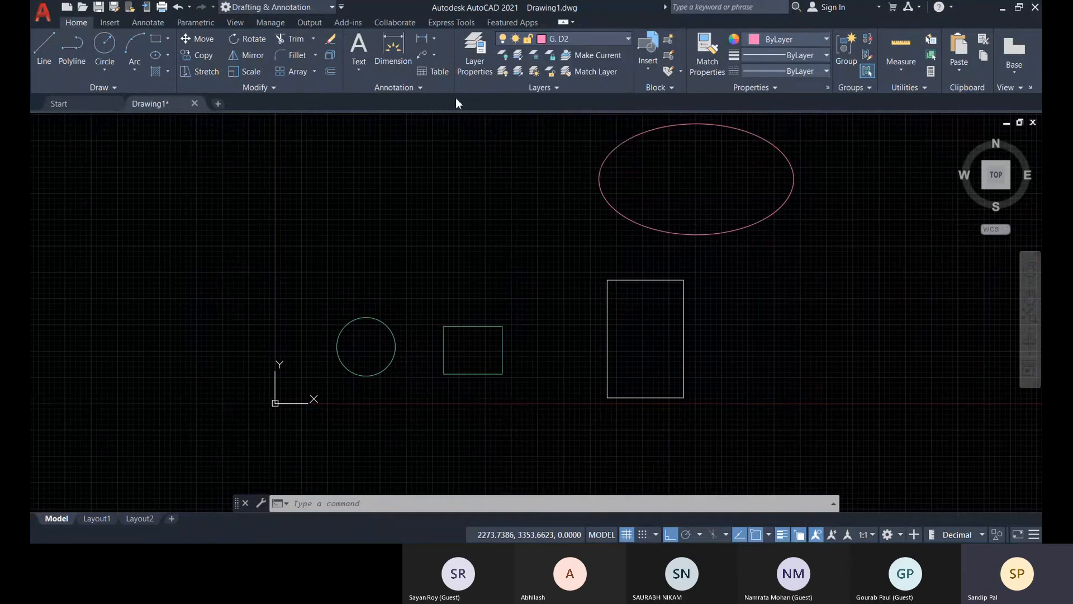
Restore the layers locked by the isolation with Unisolate.
{"action": "left_click", "coordinate": [518, 75]}
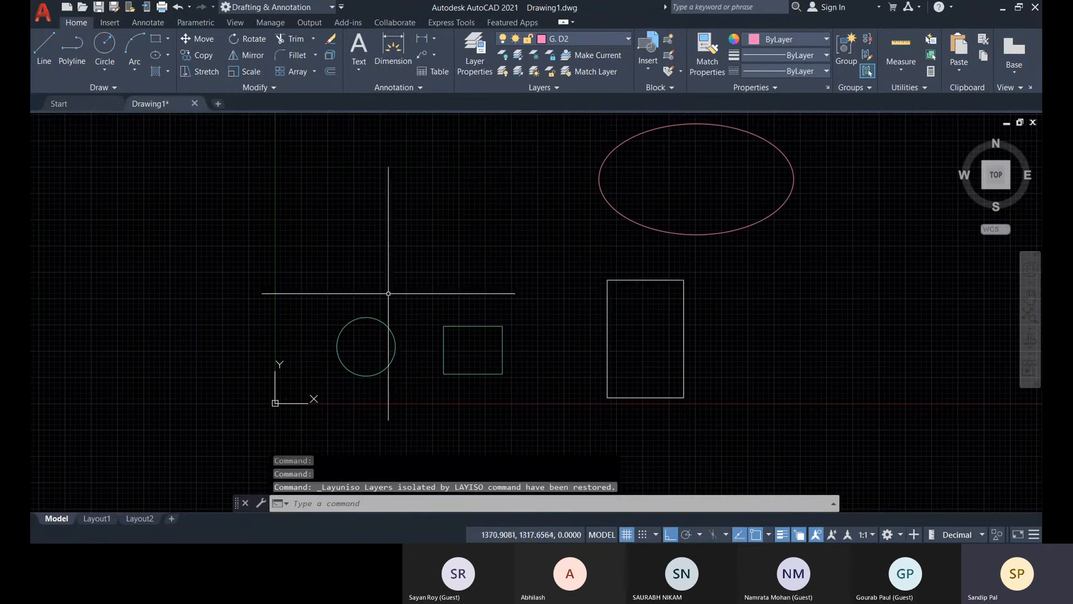
{"action": "left_click", "coordinate": [587, 40]}
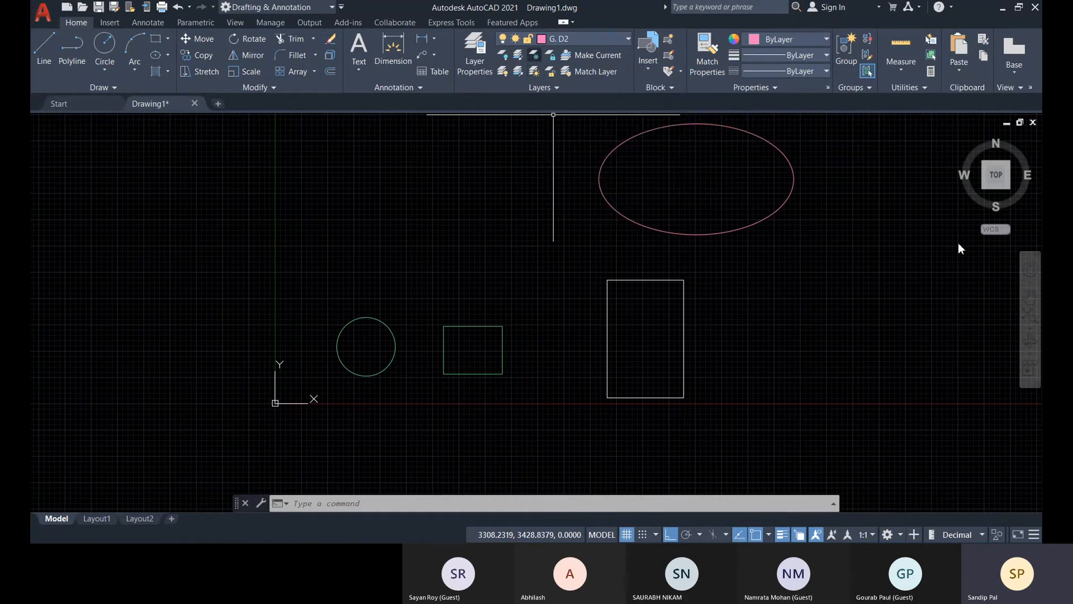
Freeze the layer of the small green rectangle by picking the rectangle with the layer Freeze tool.
{"action": "left_click", "coordinate": [534, 55]}
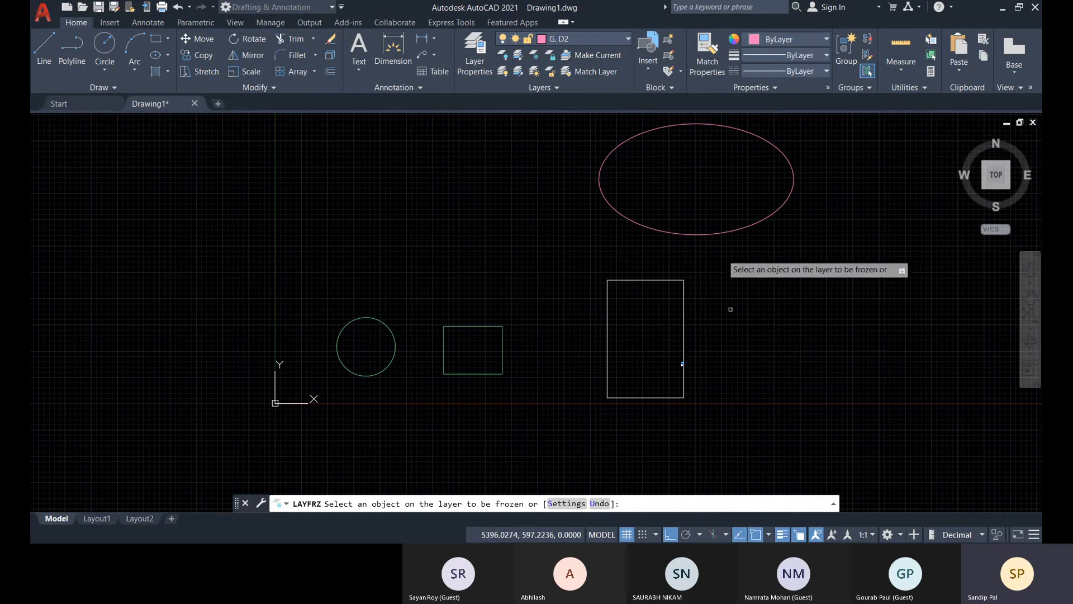
{"action": "scroll", "coordinate": [698, 204], "scroll_direction": "down", "scroll_amount": 2}
{"action": "middle_click_drag", "start_coordinate": [701, 206], "coordinate": [649, 244]}
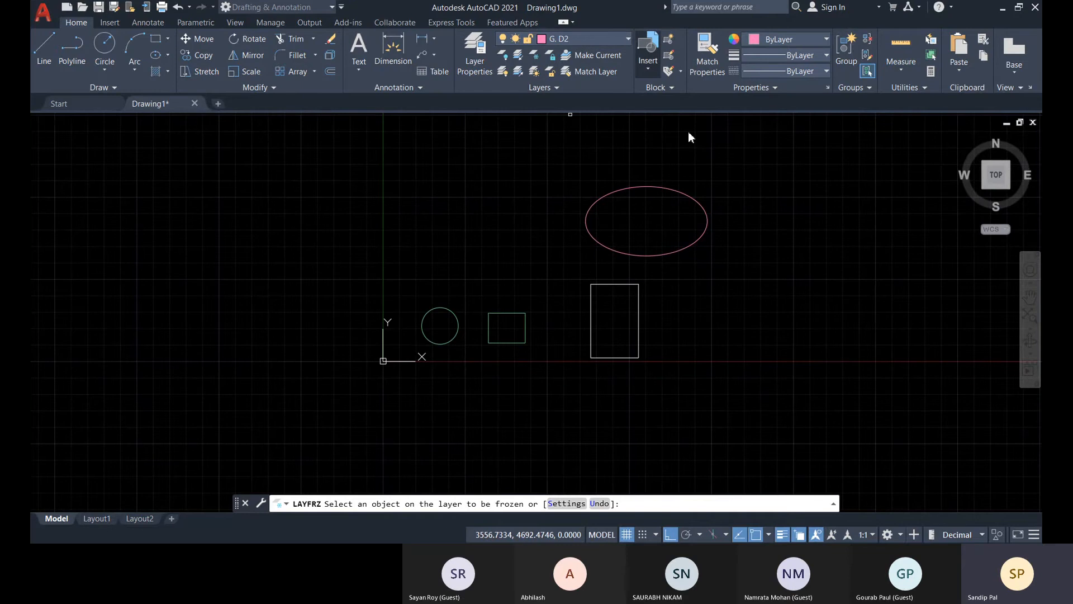
{"action": "scroll", "coordinate": [666, 342], "scroll_direction": "up", "scroll_amount": 2}
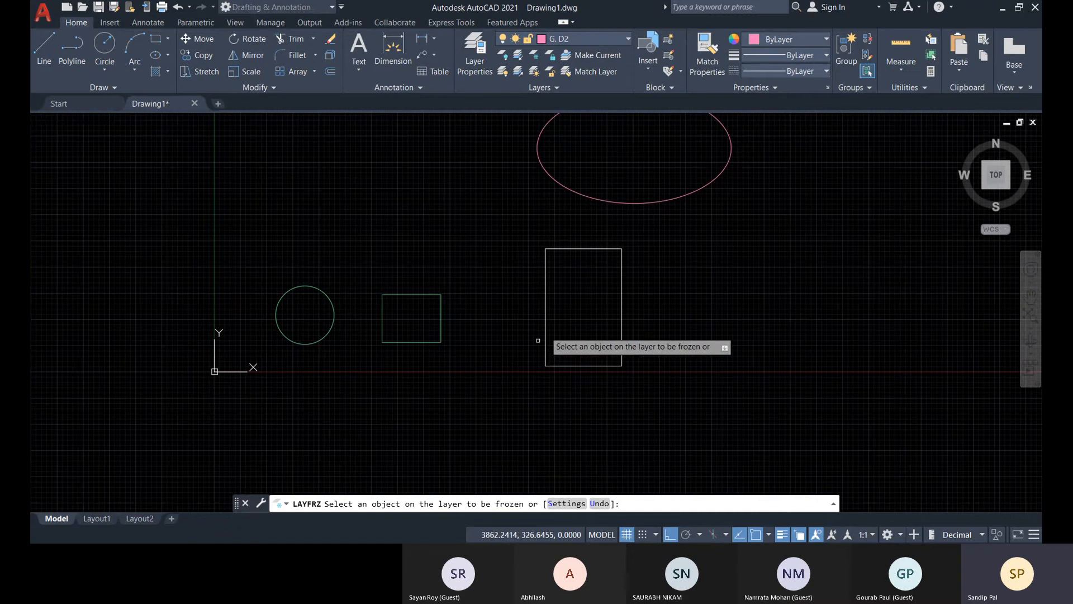
{"action": "left_click", "coordinate": [442, 326]}
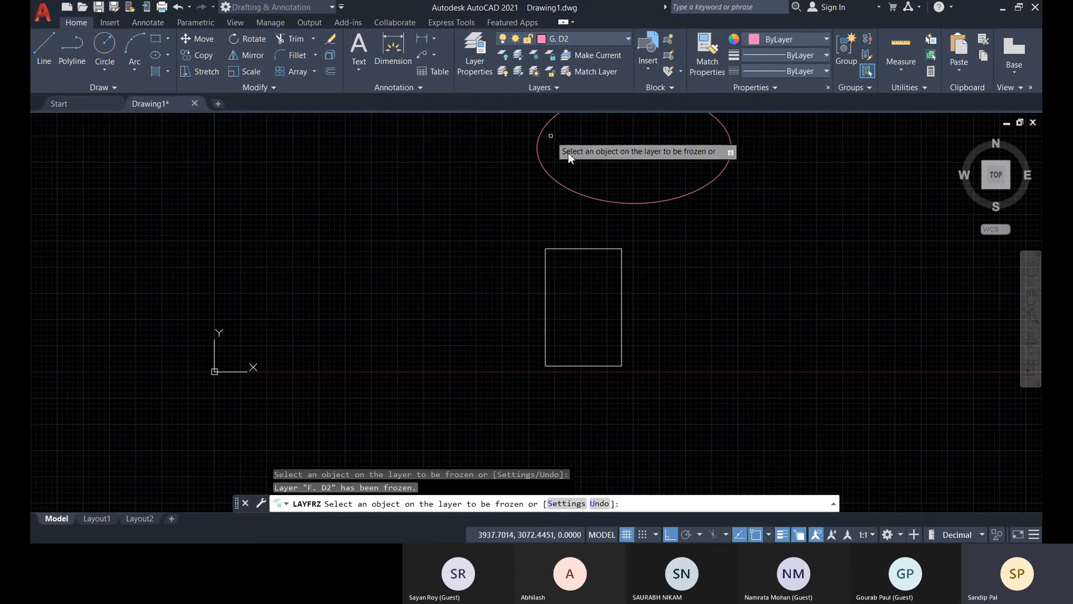
Undo the freeze of the green shapes' layer and leave the Freeze command.
{"action": "key", "text": "ctrl+z"}
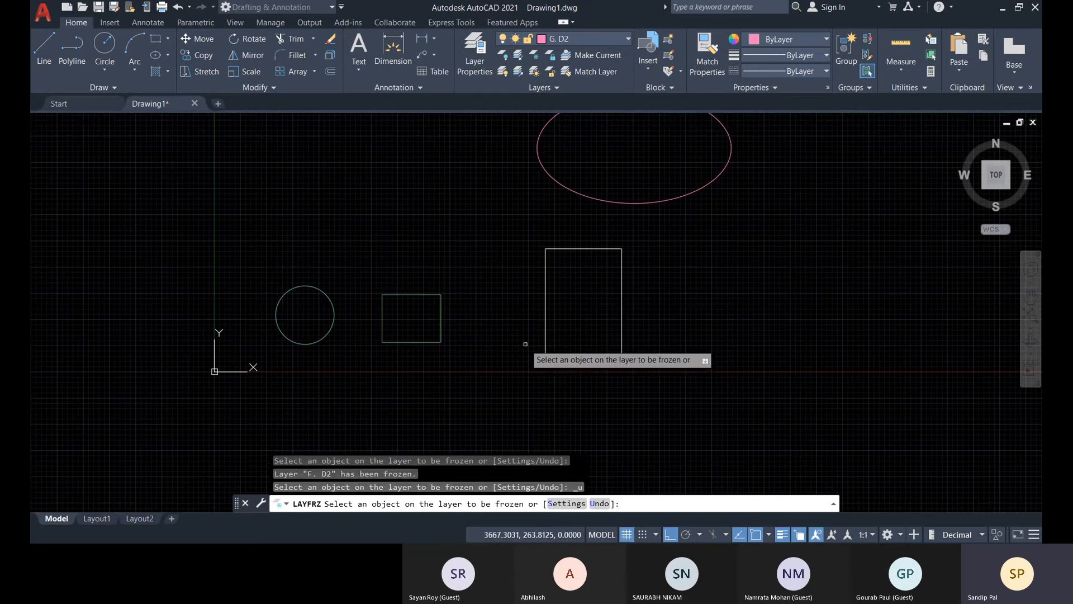
{"action": "key", "text": "Escape"}
{"action": "key", "text": "Escape"}
{"action": "key", "text": "Escape"}
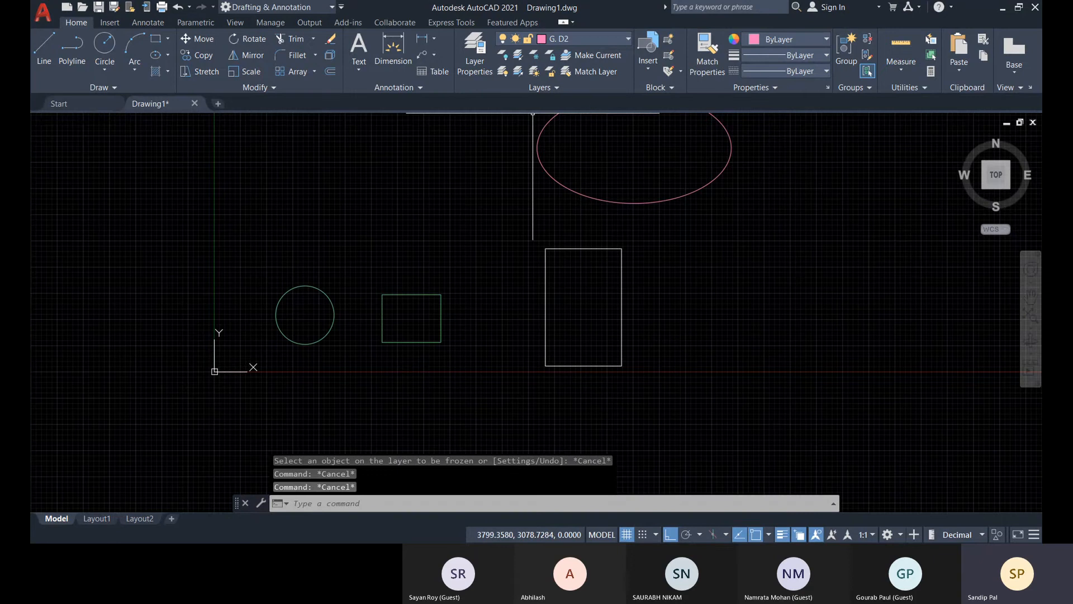
Start LayerWalk and view layers G. D1 and G. Main Wall one at a time, moving the dialog aside.
{"action": "left_click", "coordinate": [556, 88]}
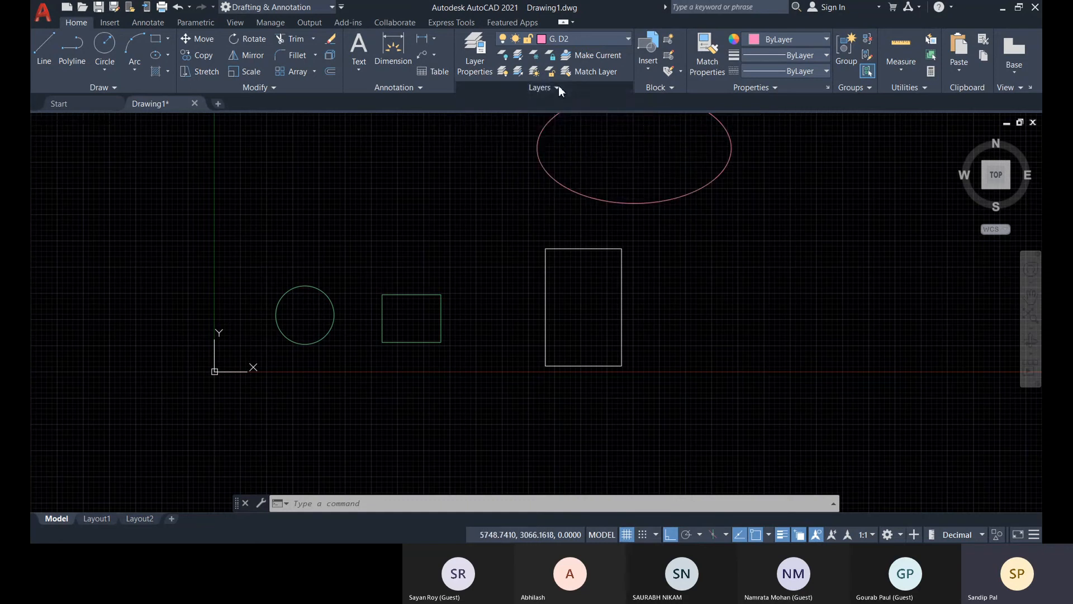
{"action": "left_click", "coordinate": [558, 86]}
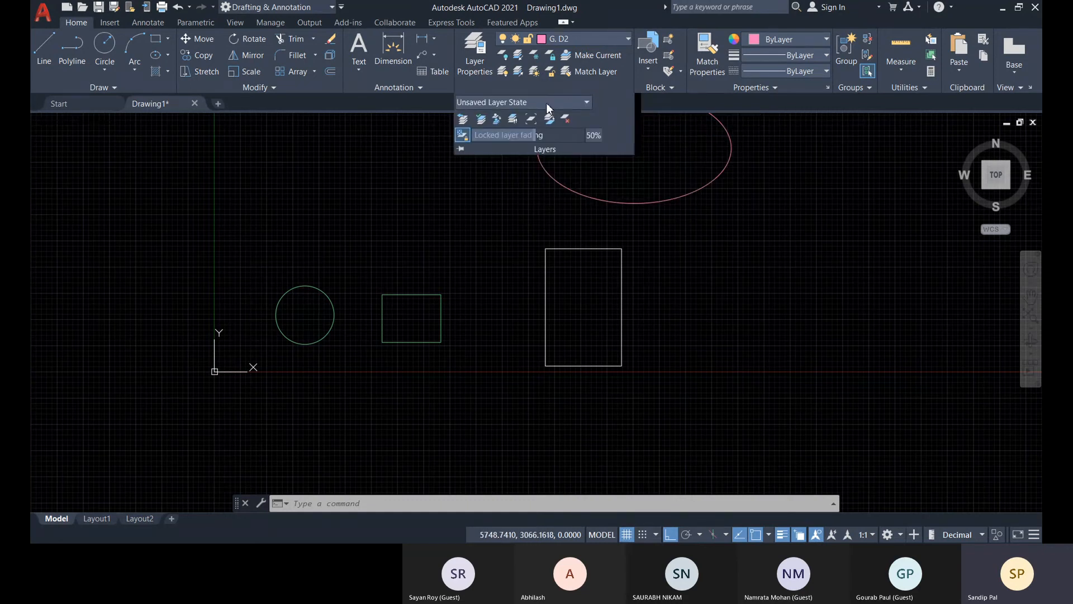
{"action": "left_click", "coordinate": [512, 125]}
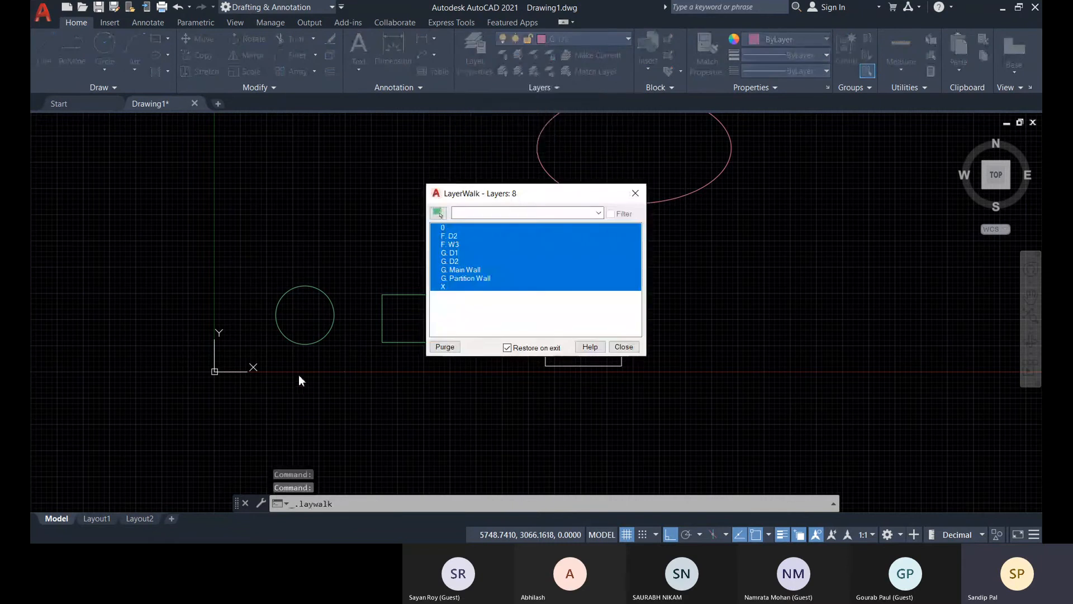
{"action": "left_click", "coordinate": [455, 252]}
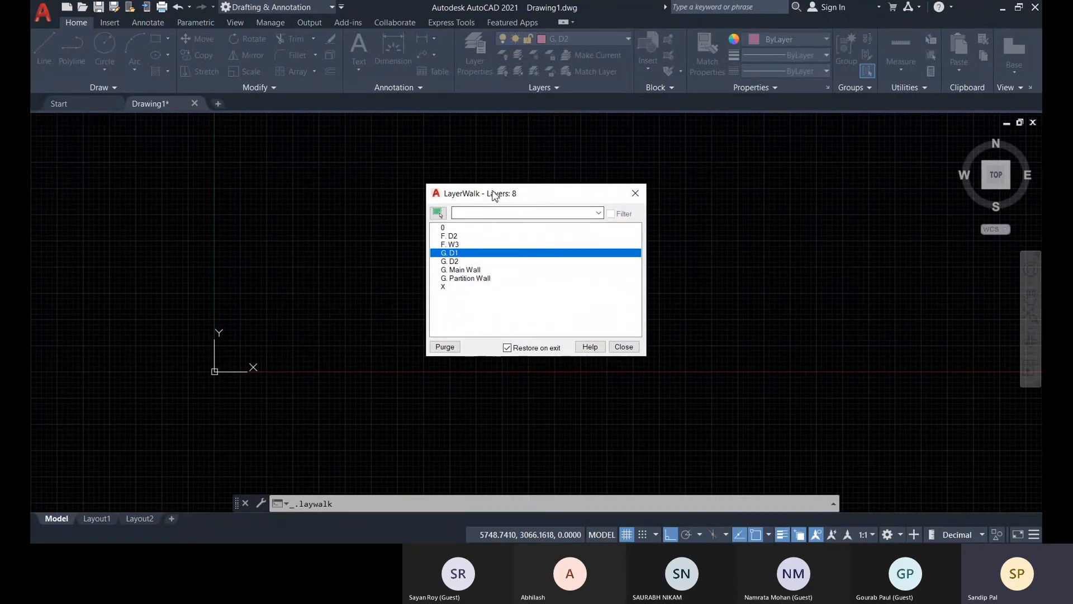
{"action": "left_click_drag", "start_coordinate": [494, 195], "coordinate": [326, 195]}
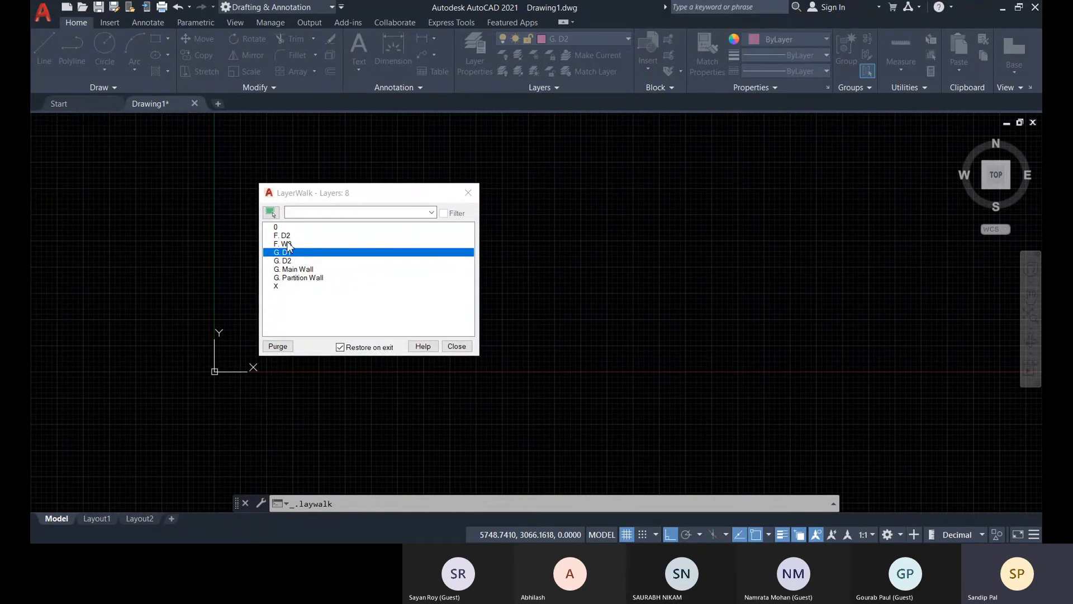
{"action": "left_click", "coordinate": [278, 270]}
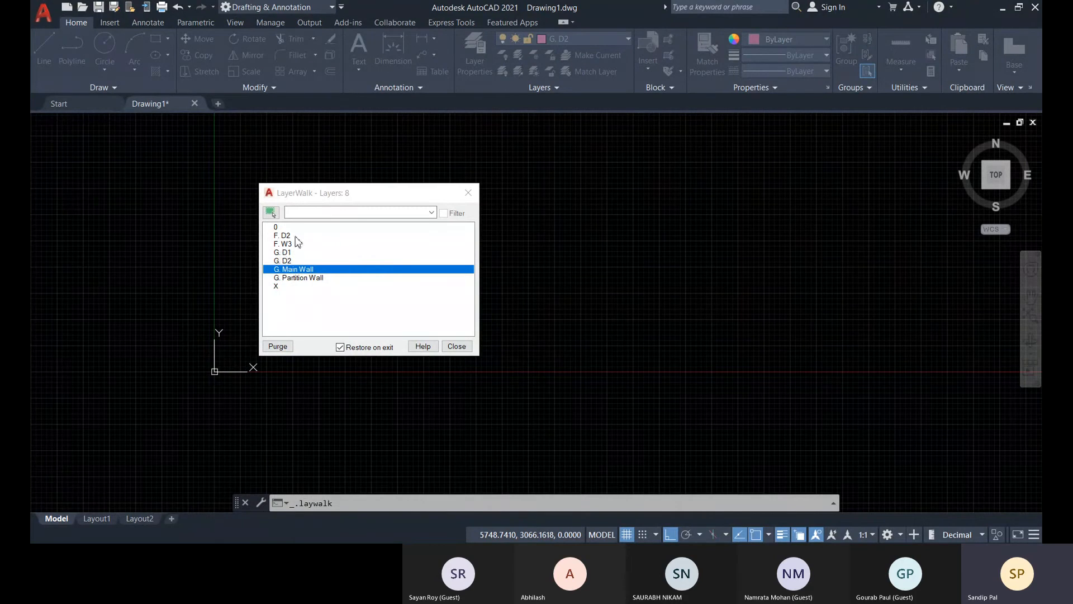
Keep only layer F. D2 on through LayerWalk with Restore on exit disabled, and check the on/off states in the layer list.
{"action": "left_click", "coordinate": [295, 236]}
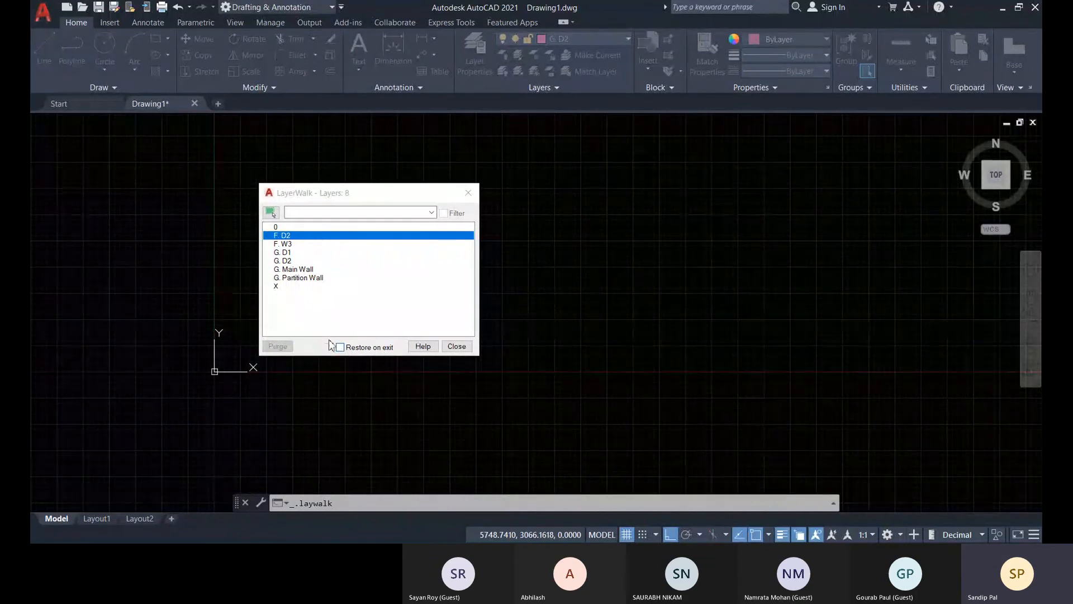
{"action": "left_click", "coordinate": [456, 346]}
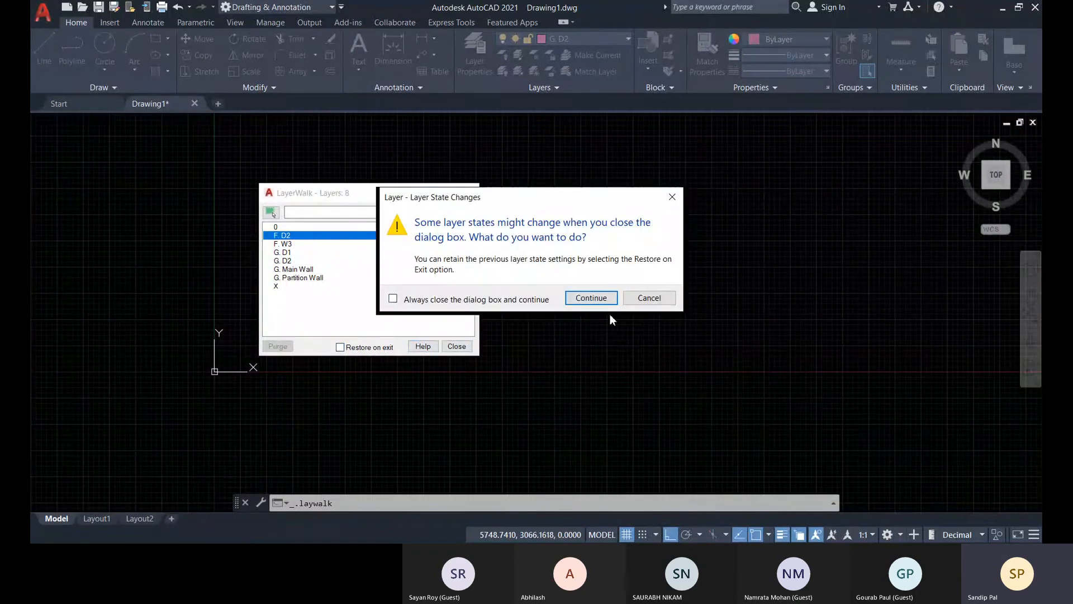
{"action": "left_click", "coordinate": [591, 298]}
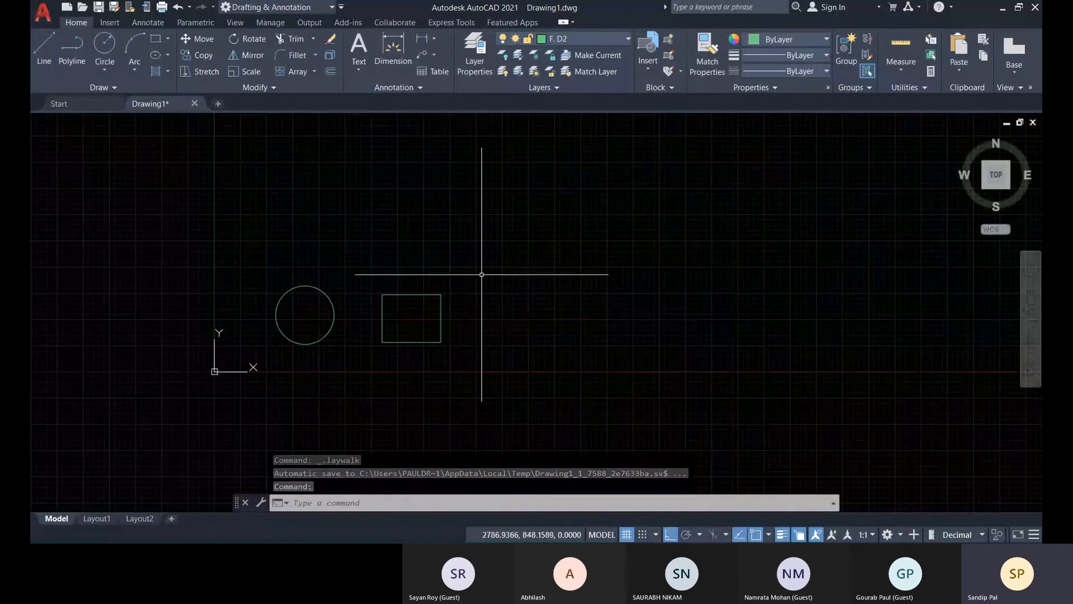
{"action": "left_click", "coordinate": [585, 40]}
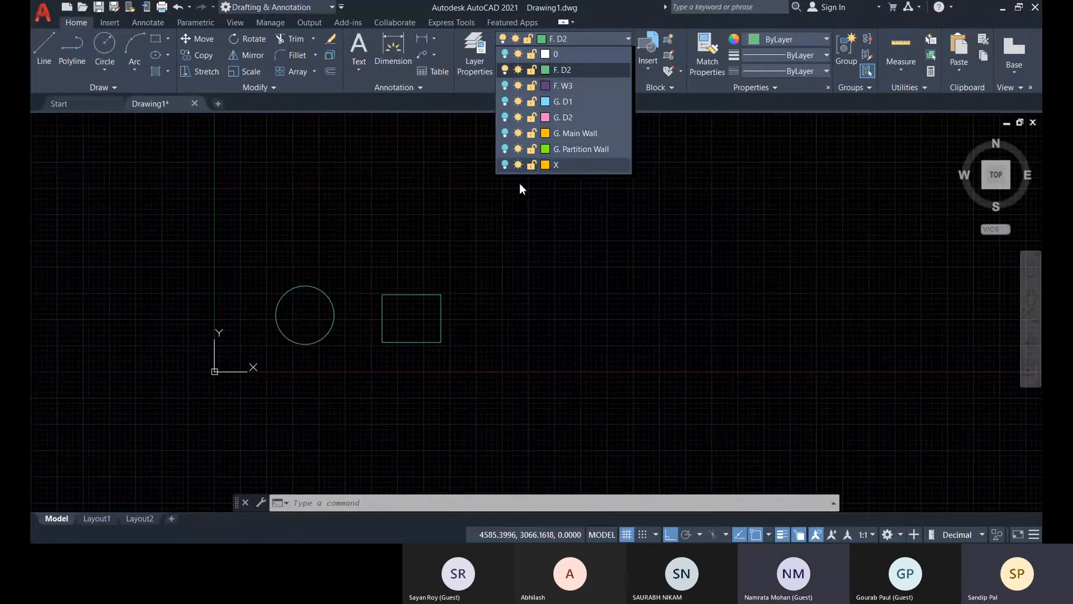
{"action": "left_click", "coordinate": [467, 102]}
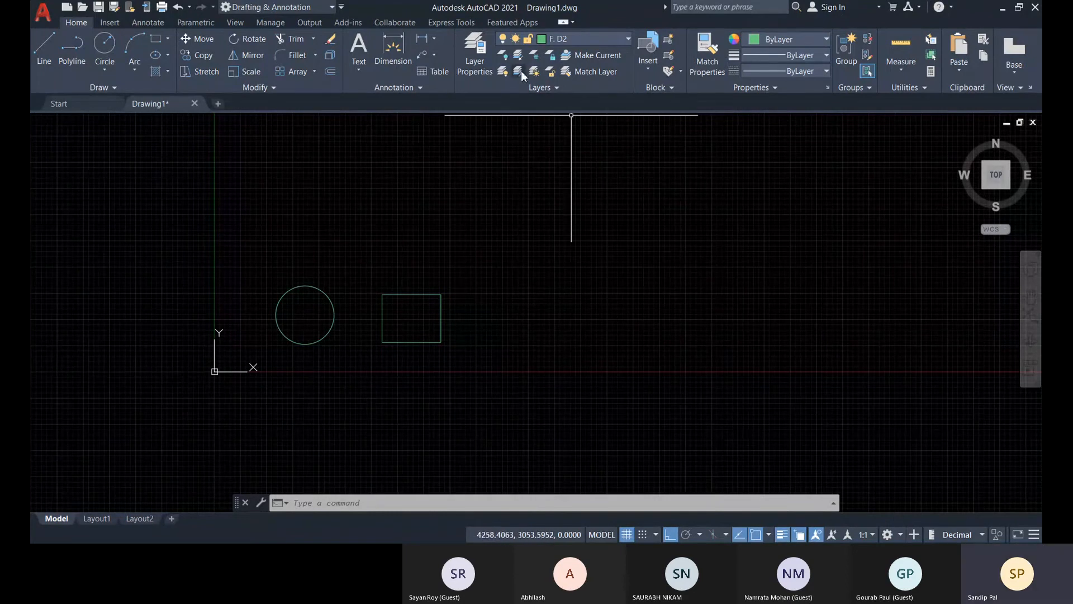
Turn all layers from 0 to X back on through LayerWalk, accepting the layer state changes on closing.
{"action": "scroll", "coordinate": [417, 306], "scroll_direction": "down", "scroll_amount": 2}
{"action": "middle_click_drag", "start_coordinate": [417, 304], "coordinate": [471, 332]}
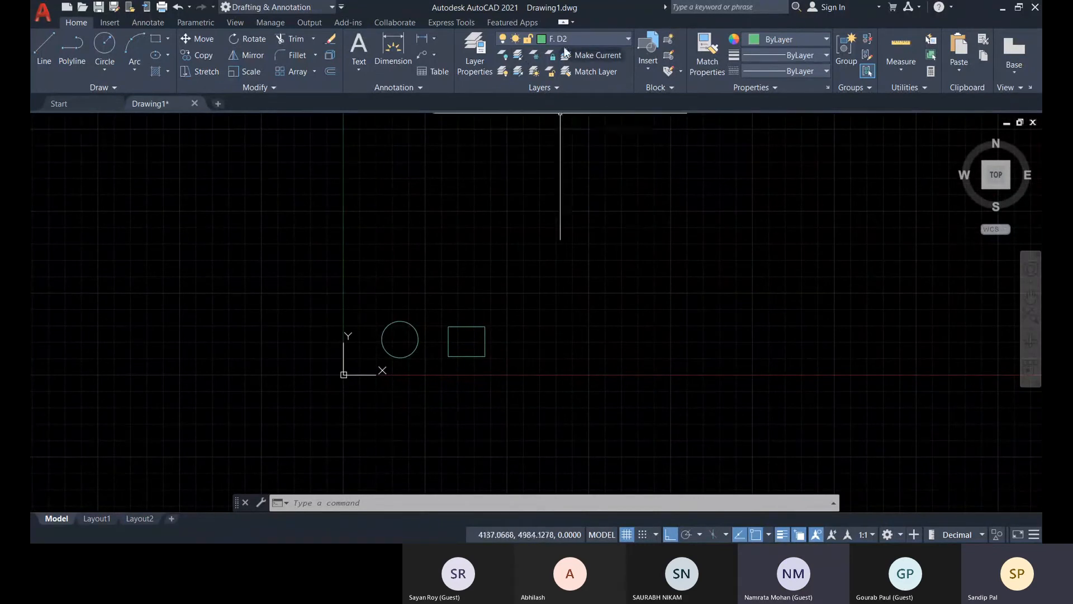
{"action": "left_click", "coordinate": [543, 89]}
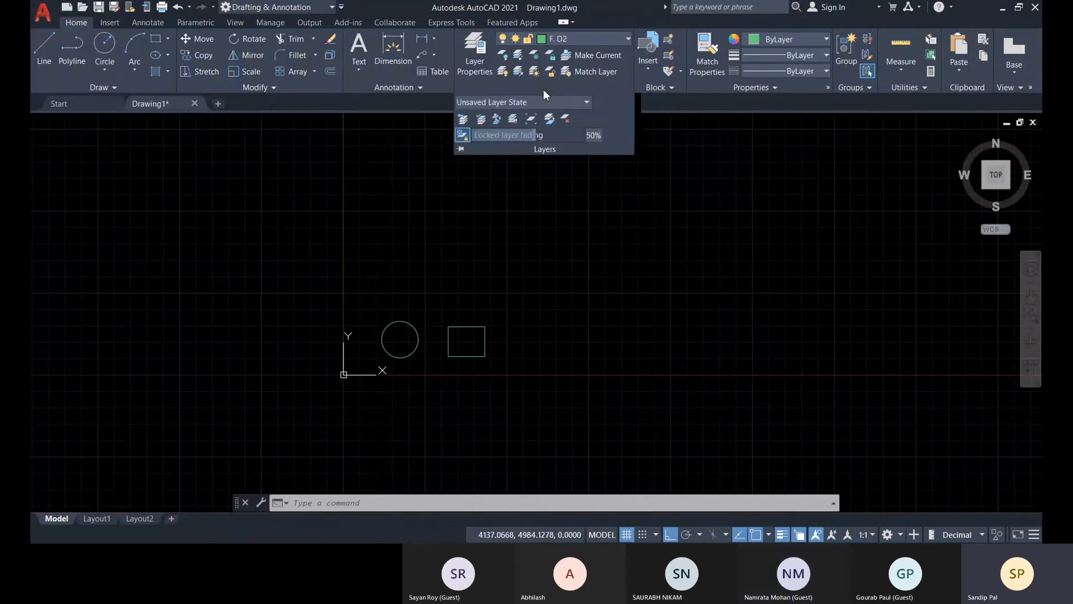
{"action": "left_click", "coordinate": [513, 119]}
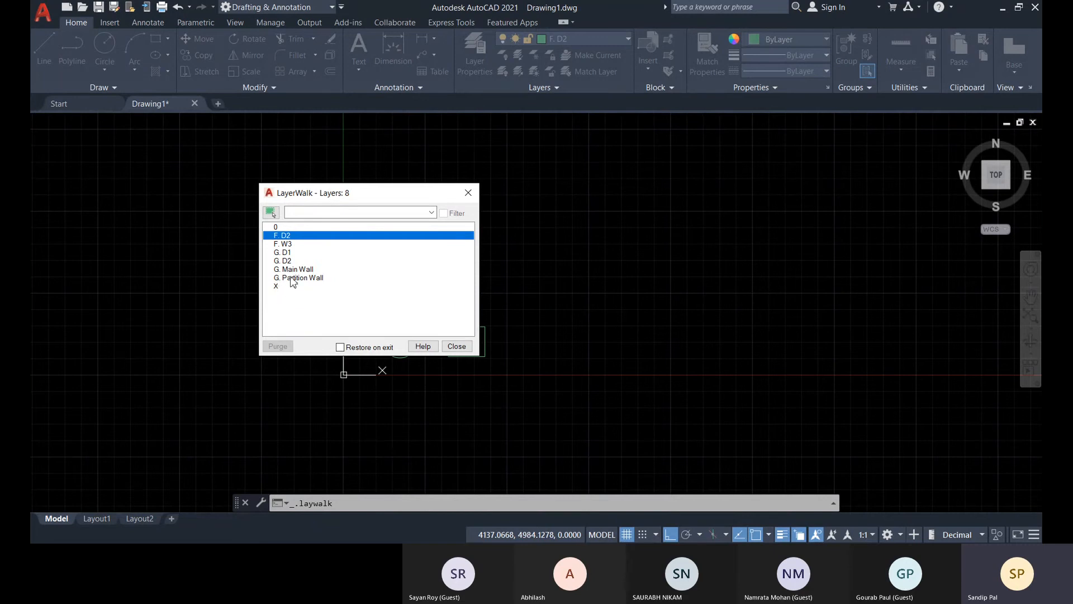
{"action": "left_click_drag", "start_coordinate": [291, 285], "coordinate": [283, 225]}
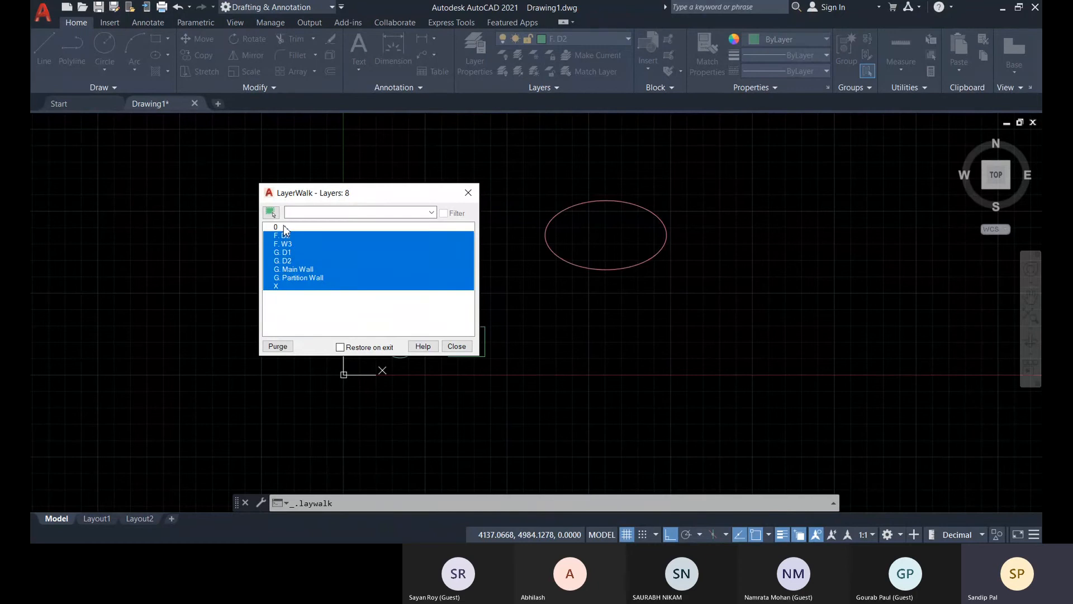
{"action": "left_click", "coordinate": [456, 346]}
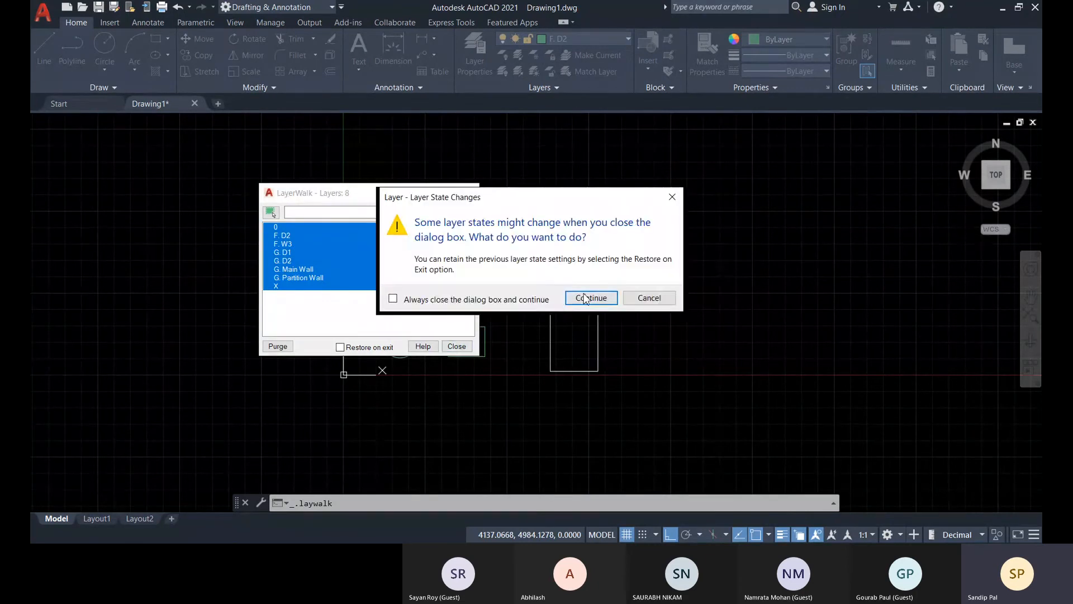
{"action": "left_click", "coordinate": [591, 297]}
{"action": "middle_click_drag", "start_coordinate": [634, 340], "coordinate": [620, 368]}
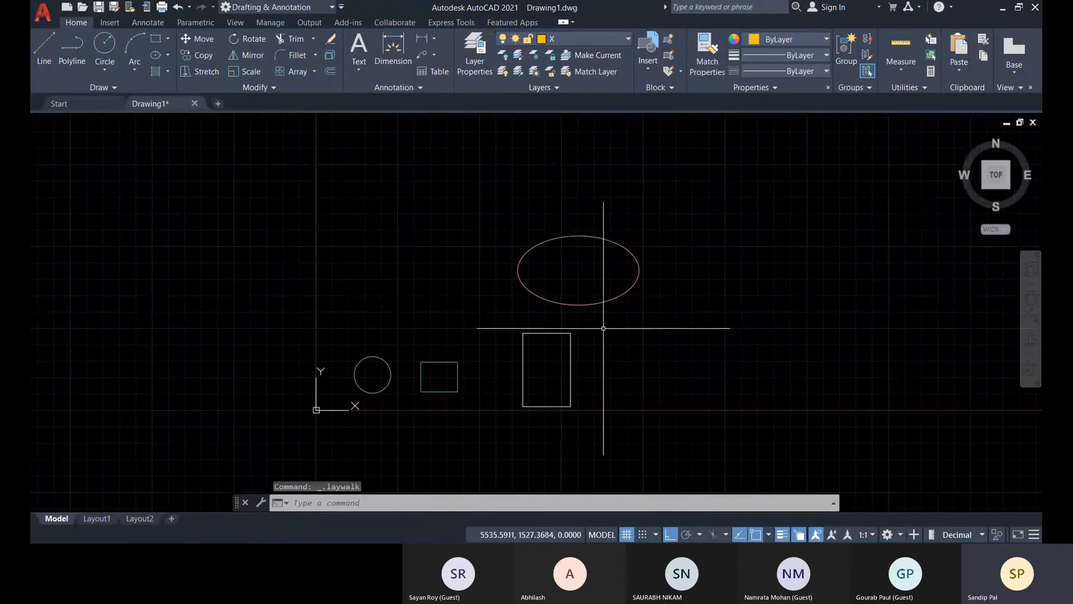
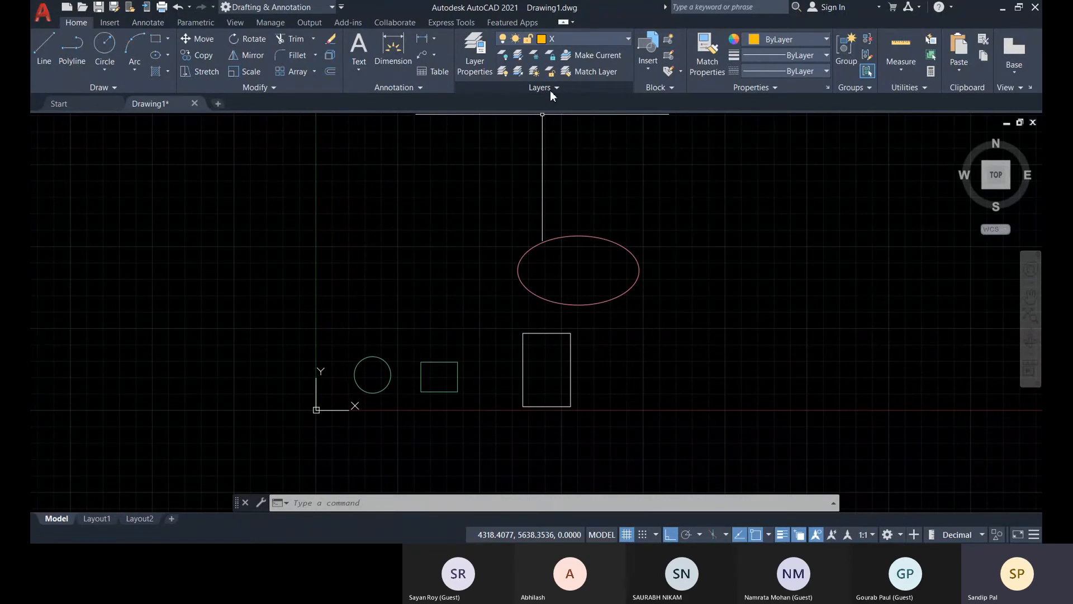
View the Layer States Manager from the layer properties, and close both without making changes.
{"action": "left_click", "coordinate": [550, 89]}
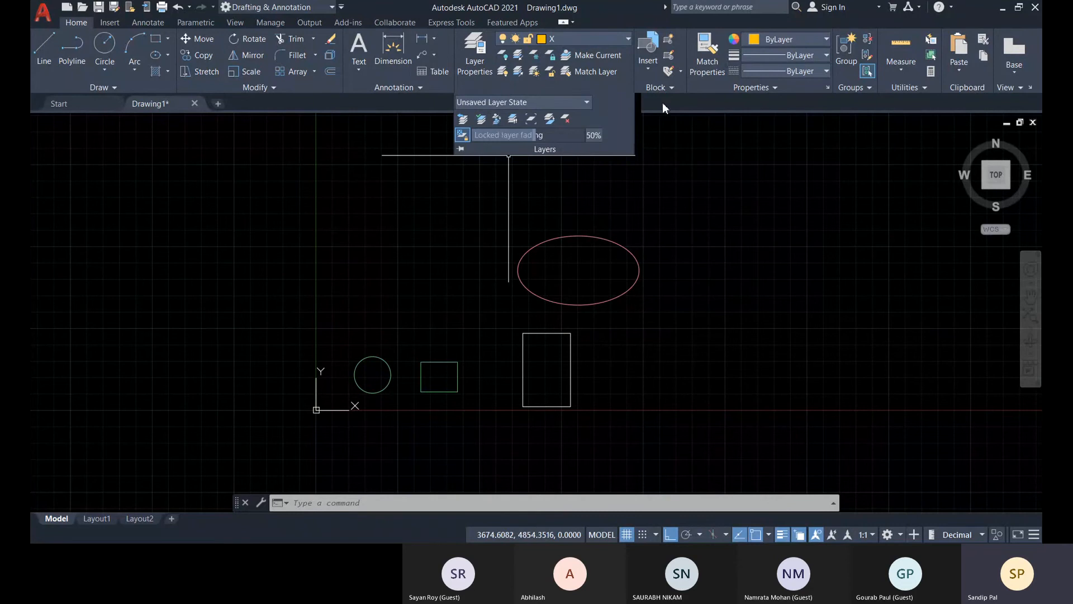
{"action": "left_click", "coordinate": [473, 61]}
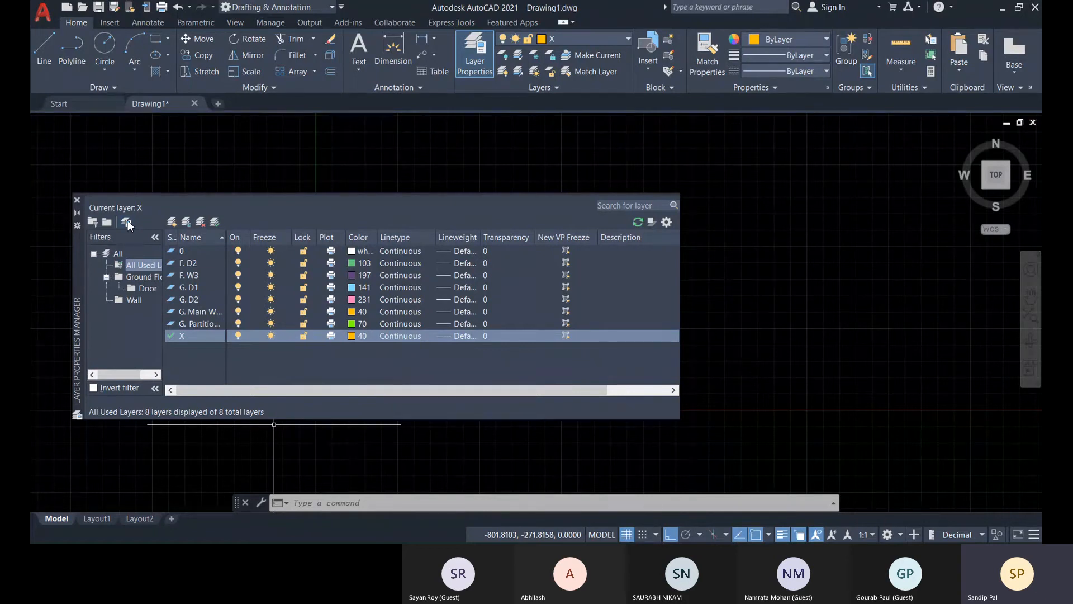
{"action": "left_click", "coordinate": [128, 223]}
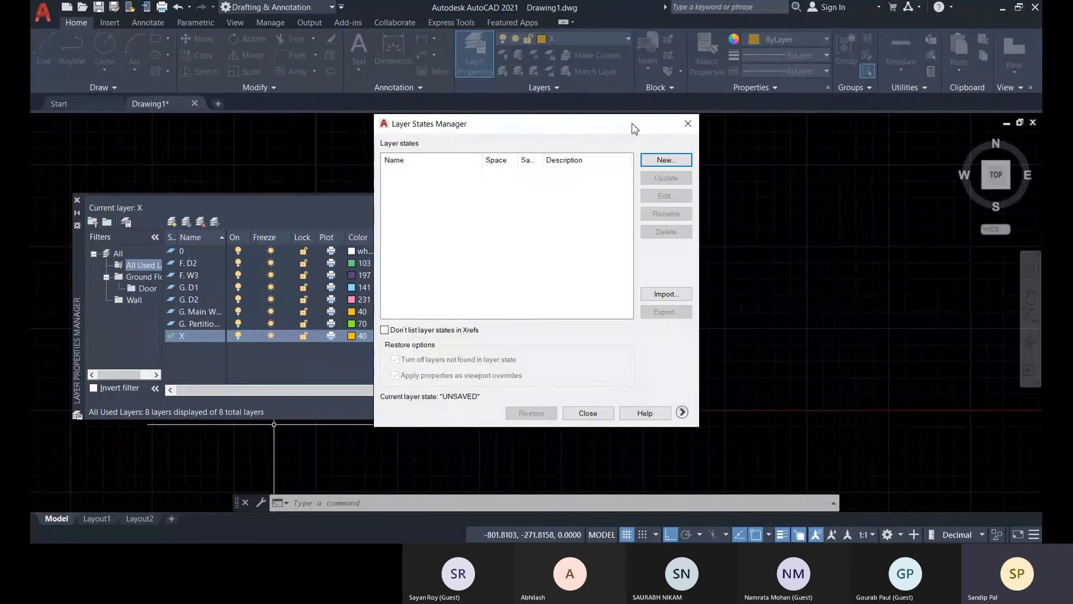
{"action": "left_click", "coordinate": [688, 123]}
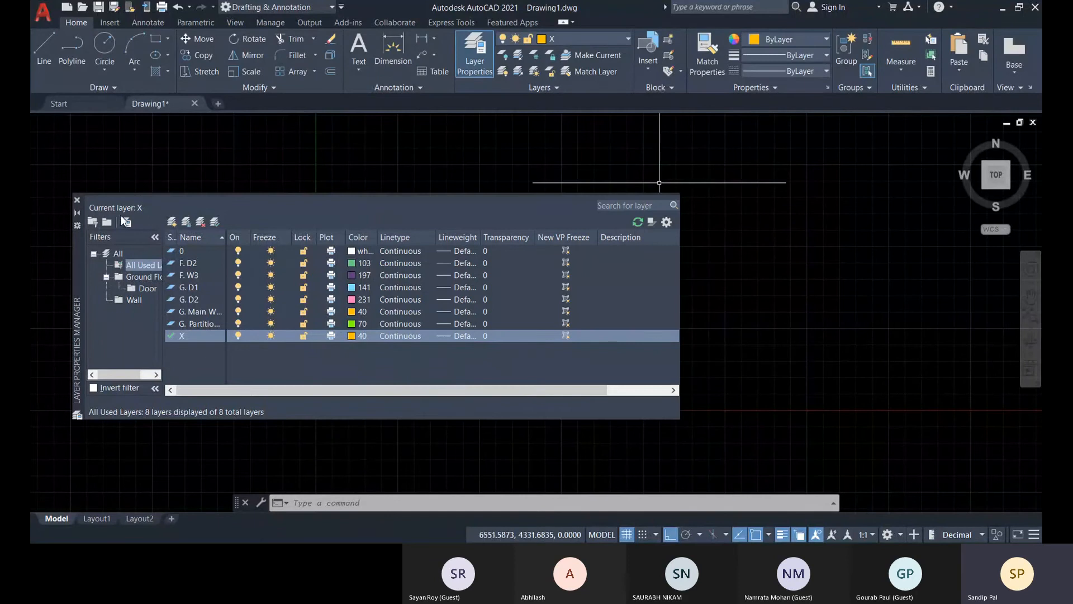
{"action": "left_click", "coordinate": [77, 199]}
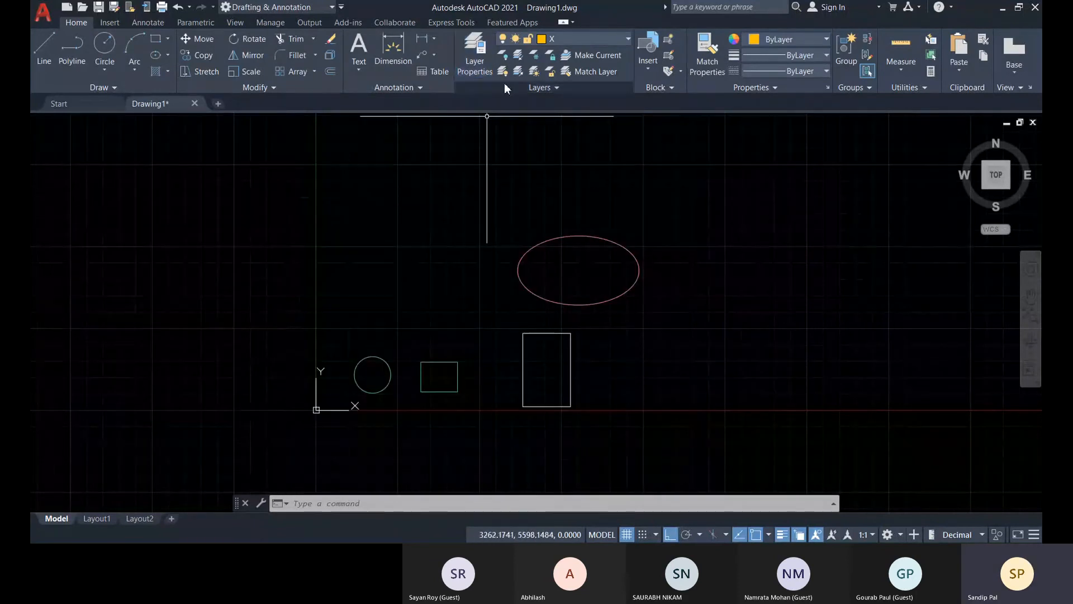
Open the Layer States Manager through the option for managing unsaved layer states.
{"action": "left_click", "coordinate": [549, 87]}
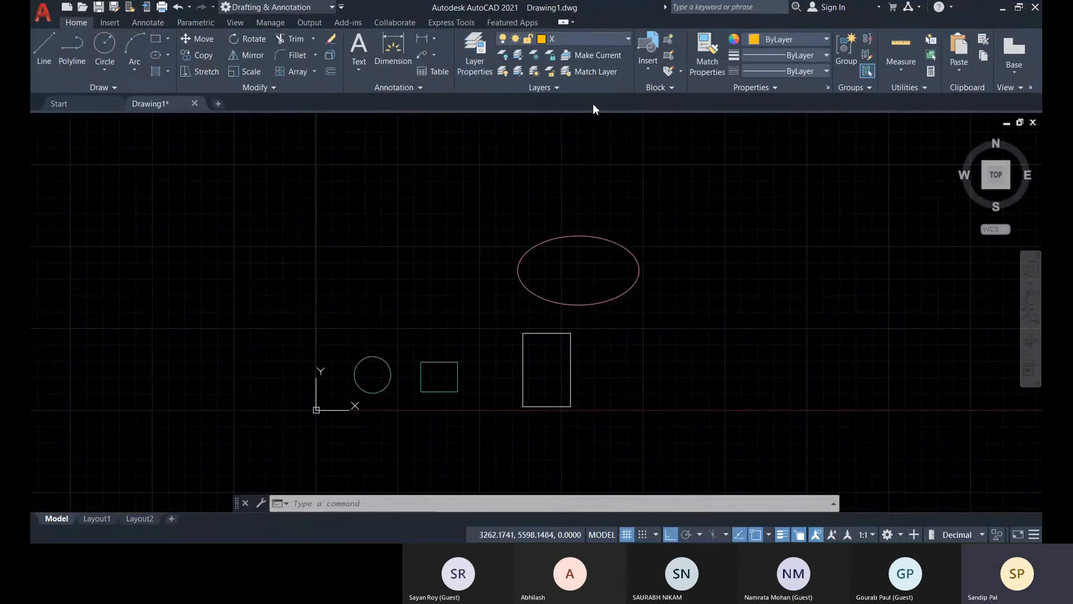
{"action": "left_click", "coordinate": [555, 87]}
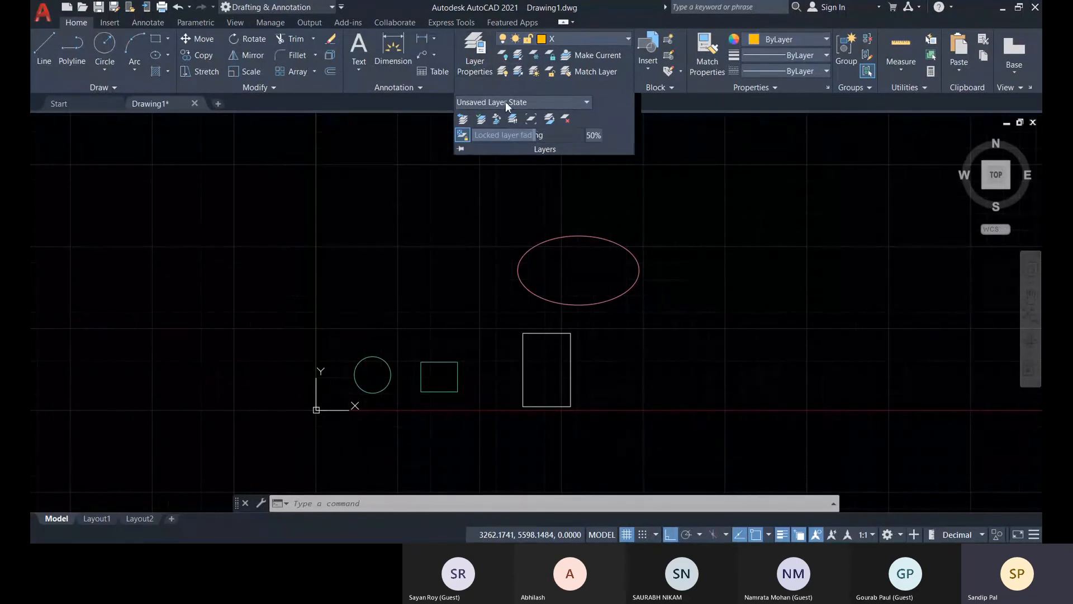
{"action": "left_click", "coordinate": [538, 103]}
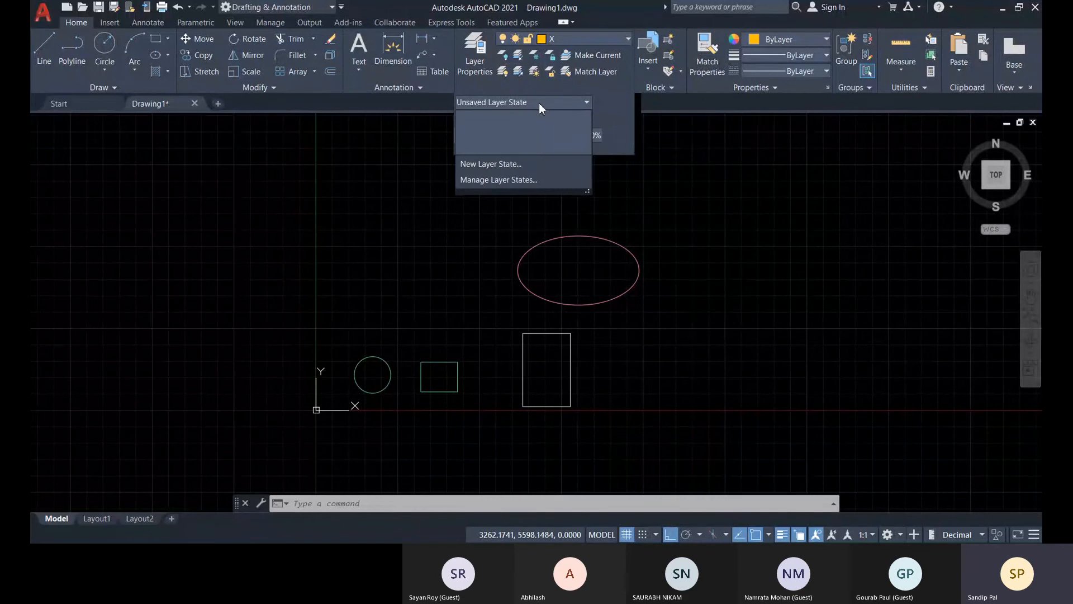
{"action": "left_click", "coordinate": [574, 102]}
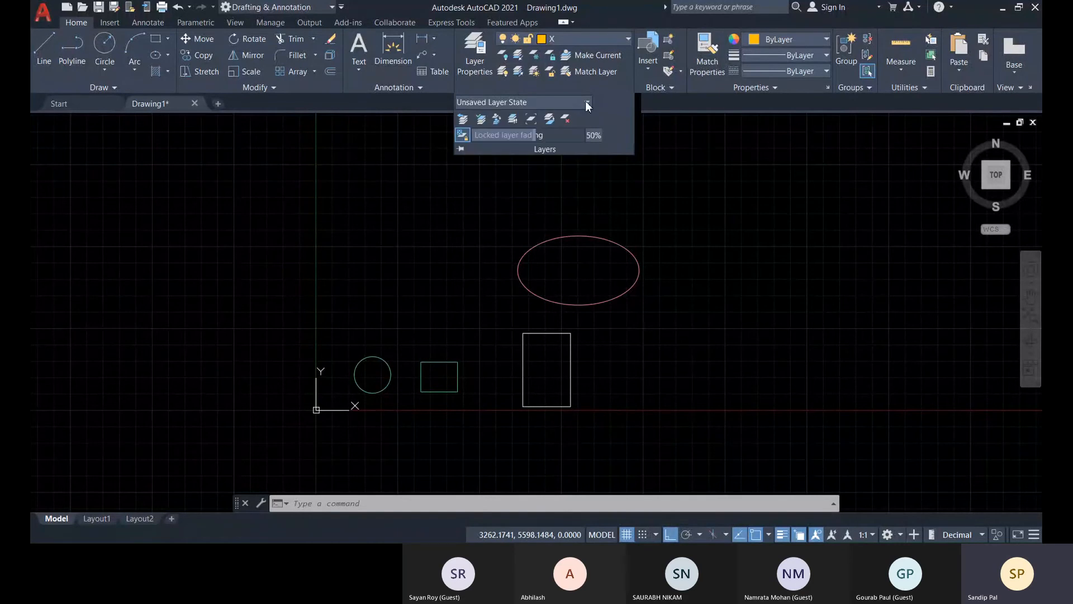
{"action": "left_click", "coordinate": [585, 104]}
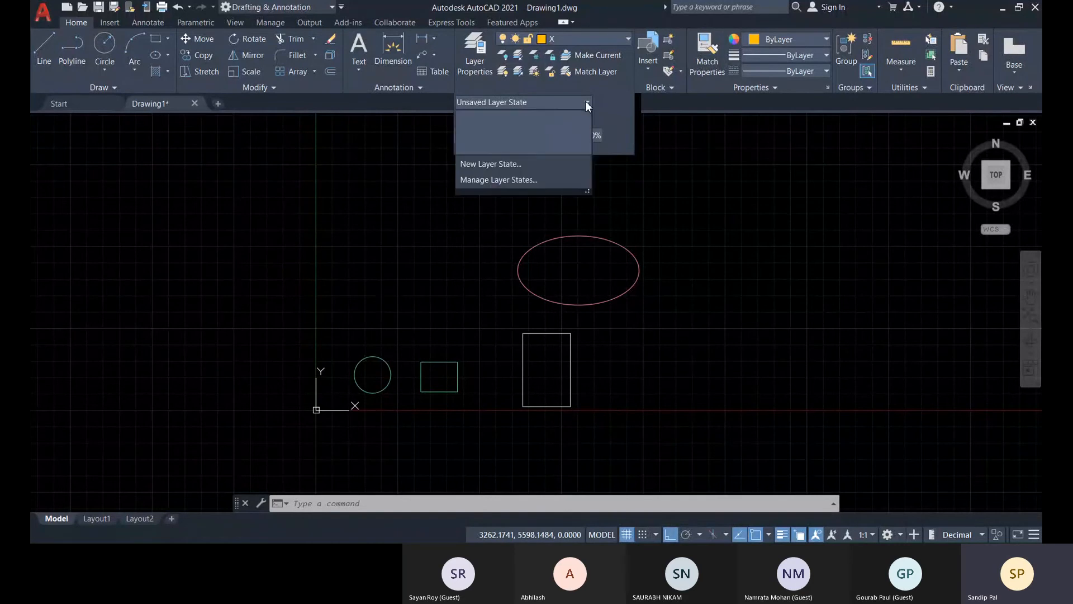
{"action": "left_click", "coordinate": [491, 180]}
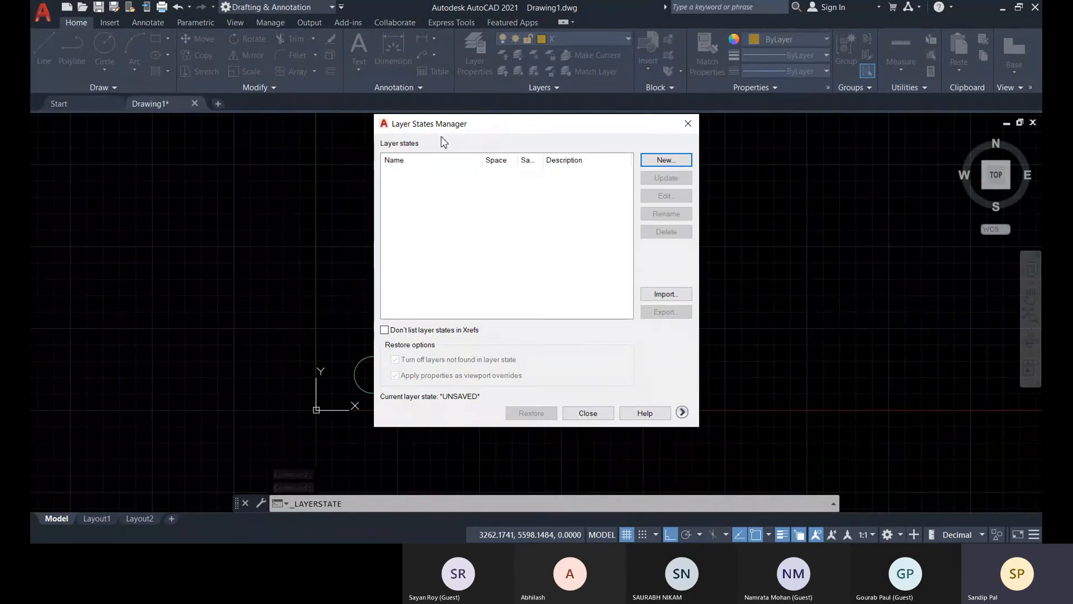
Save a new layer state named with the presenter's first name and described as "AutoCAD Demo Layers".
{"action": "left_click", "coordinate": [659, 161]}
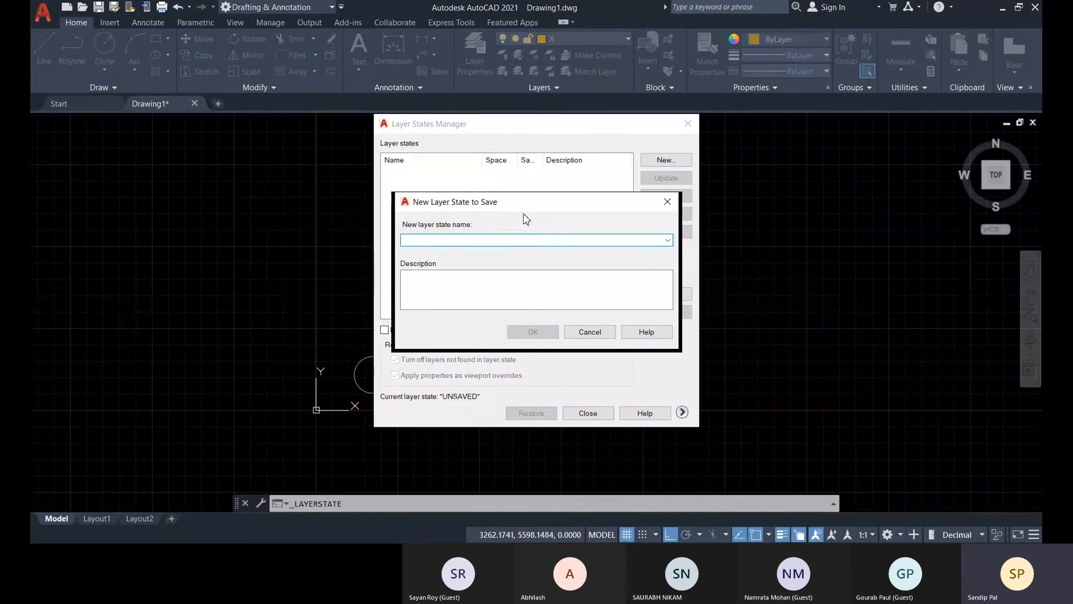
{"action": "left_click_drag", "start_coordinate": [529, 211], "coordinate": [521, 224]}
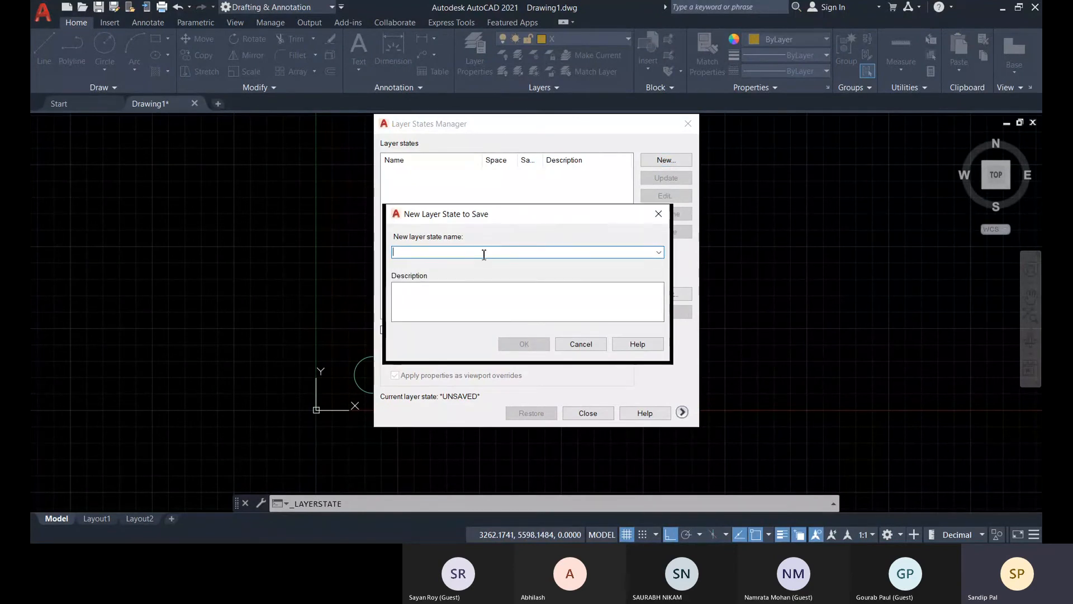
{"action": "type", "text": "Sandip"}
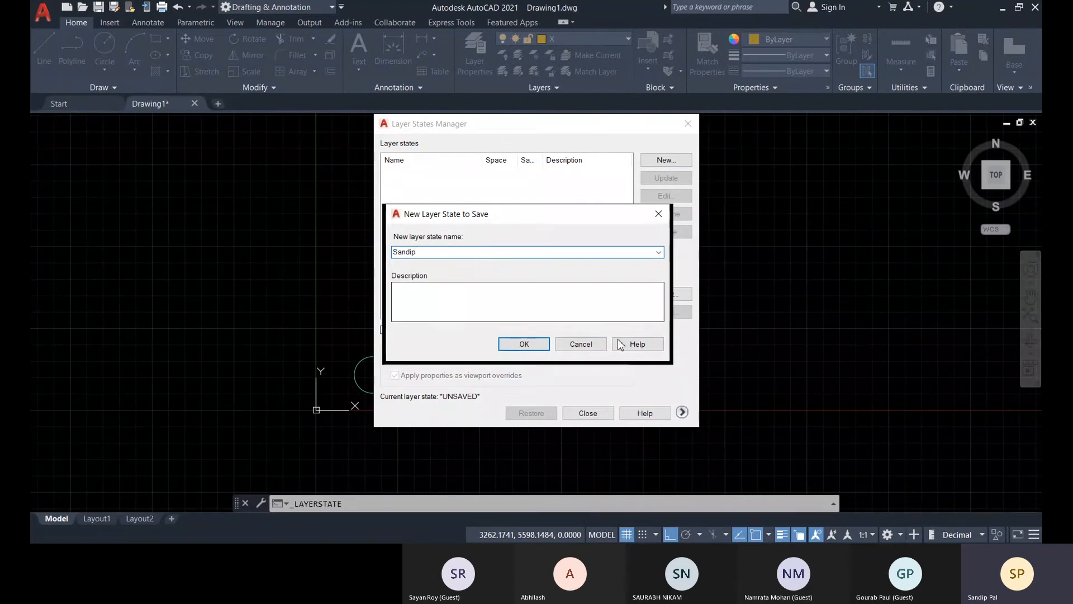
{"action": "left_click", "coordinate": [439, 298]}
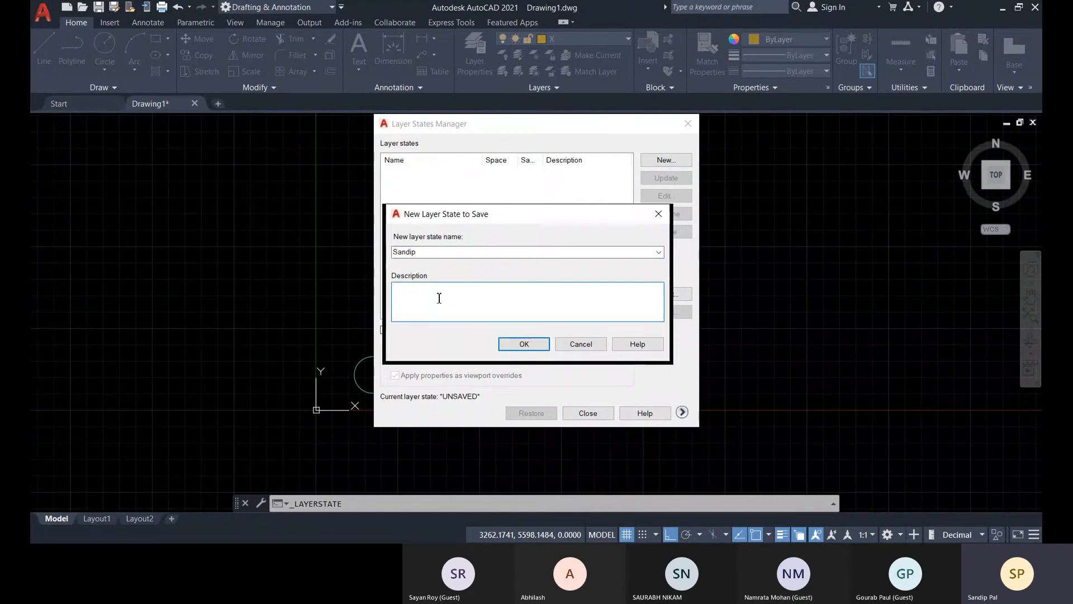
{"action": "type", "text": "Au"}
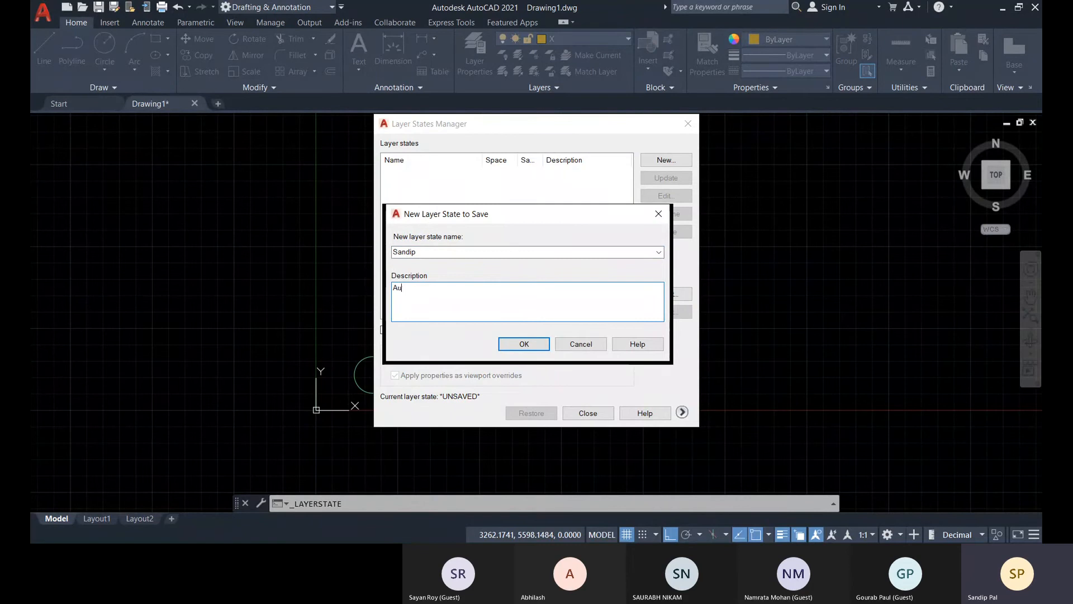
{"action": "type", "text": "toCAD D"}
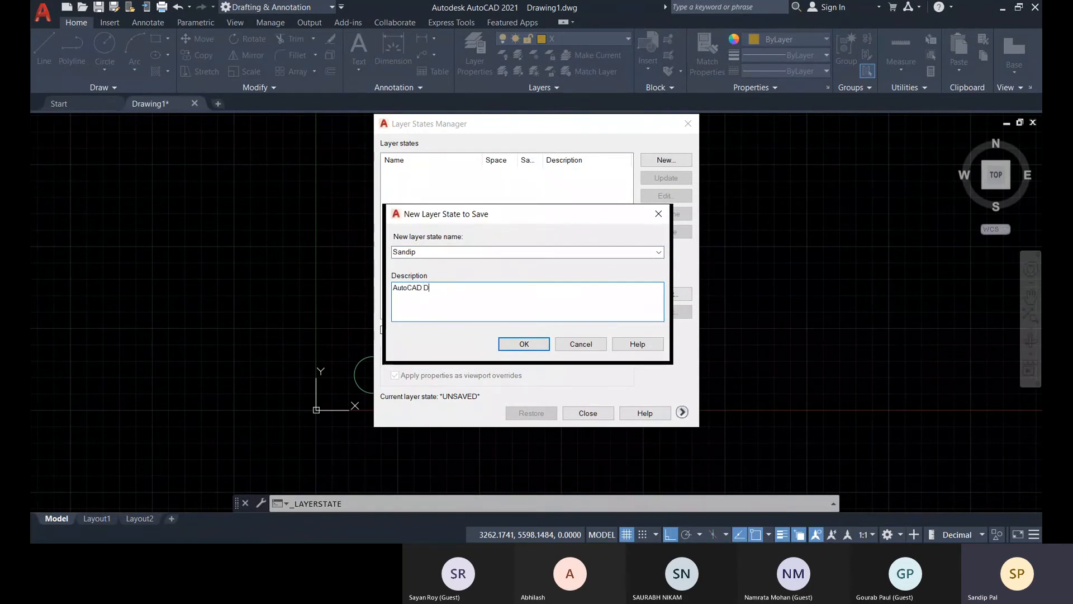
{"action": "type", "text": "emo Layers"}
{"action": "left_click", "coordinate": [525, 344]}
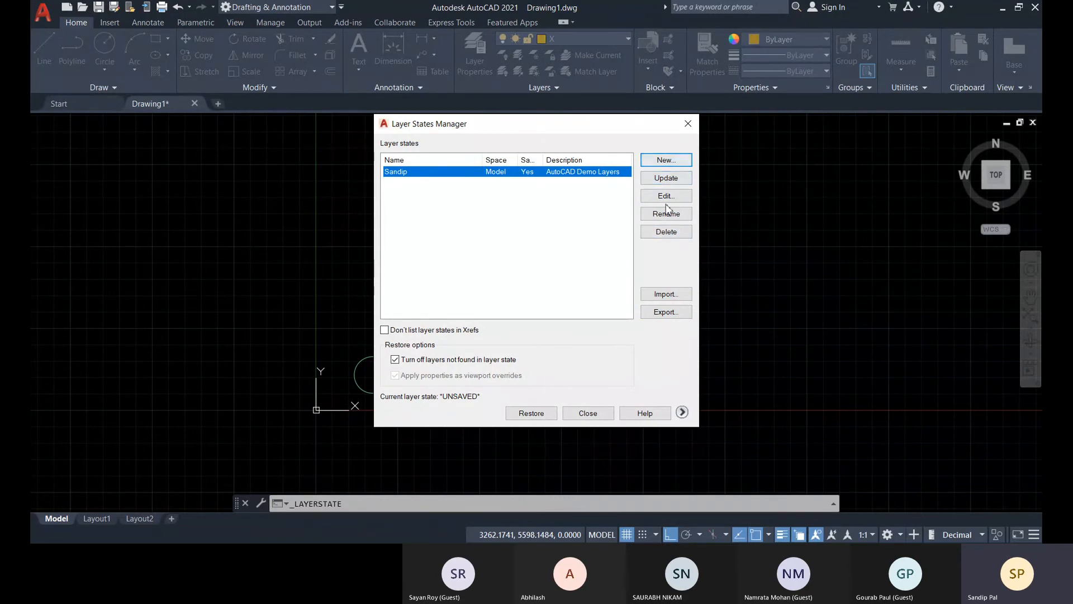
Export the saved layer state as a .las file to the Documents folder under its suggested name, and close the Layer States Manager.
{"action": "left_click", "coordinate": [670, 314]}
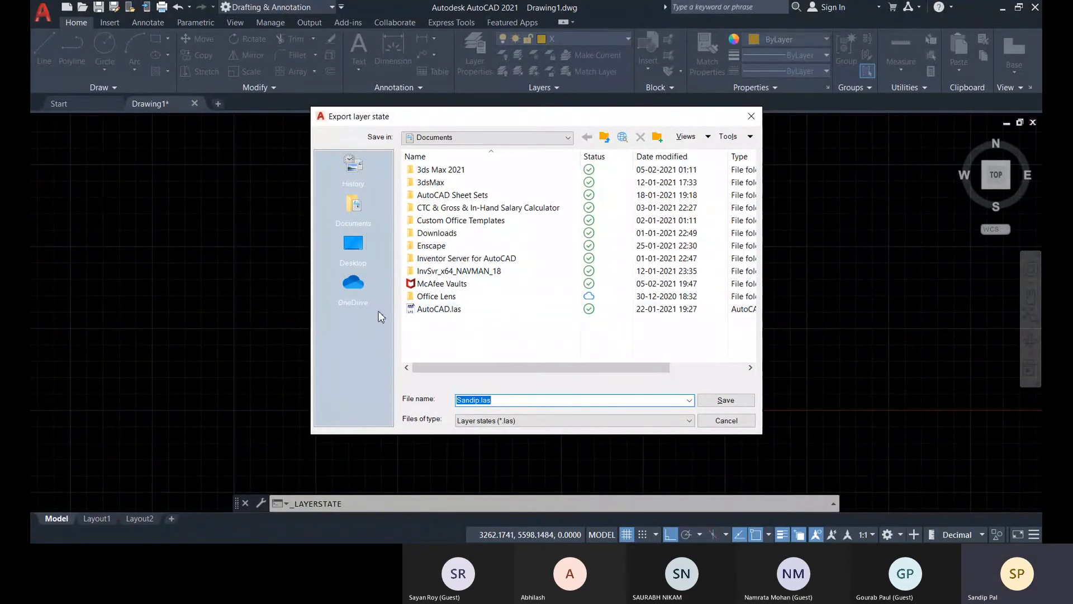
{"action": "left_click", "coordinate": [725, 400]}
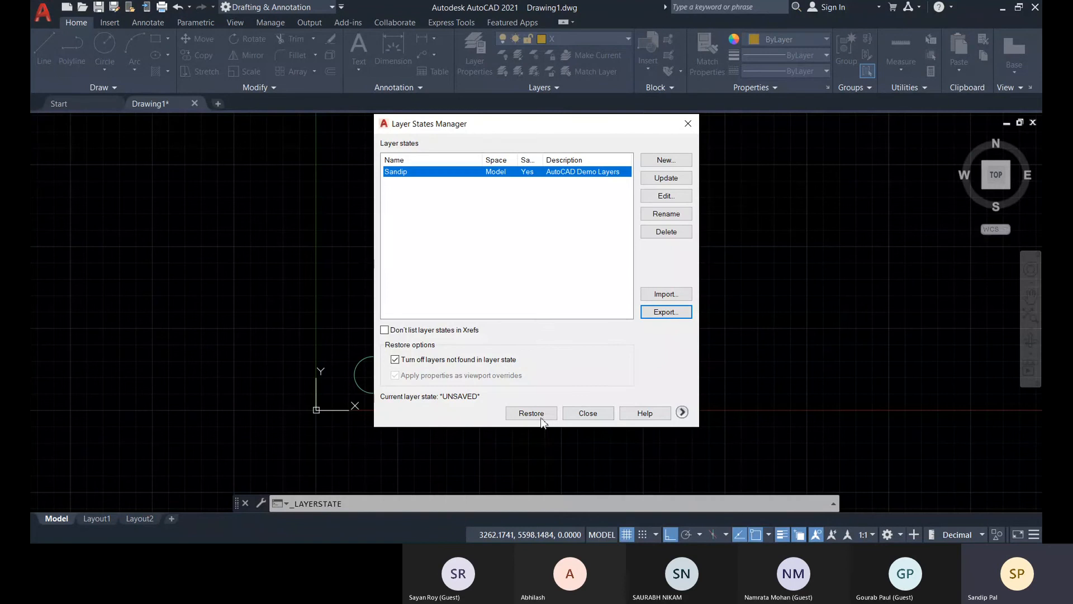
{"action": "left_click", "coordinate": [587, 413]}
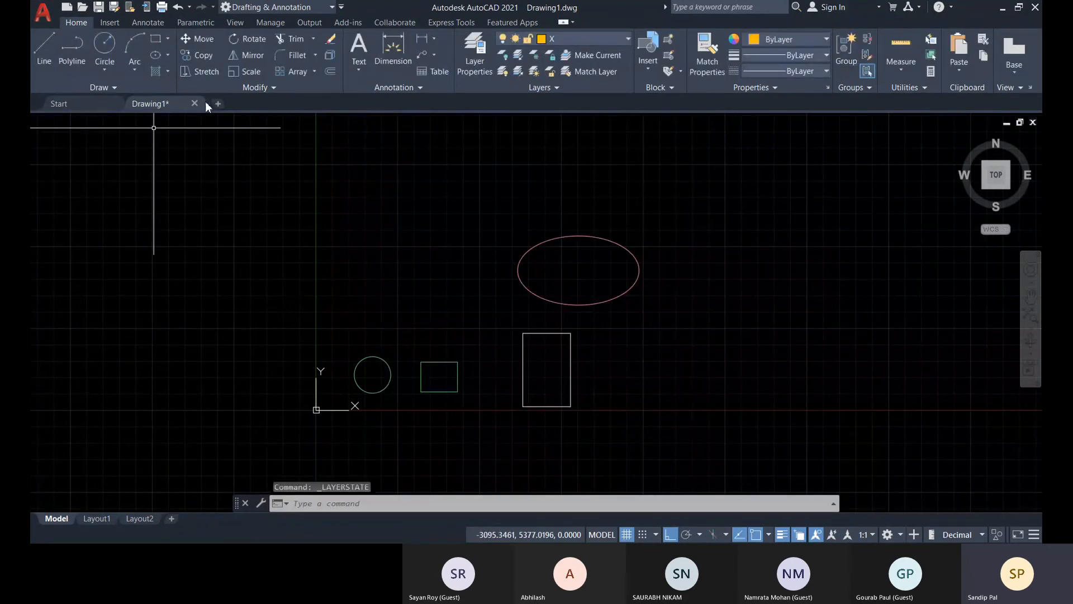
Create a new blank drawing and check its layer list in the layer properties.
{"action": "left_click", "coordinate": [218, 104]}
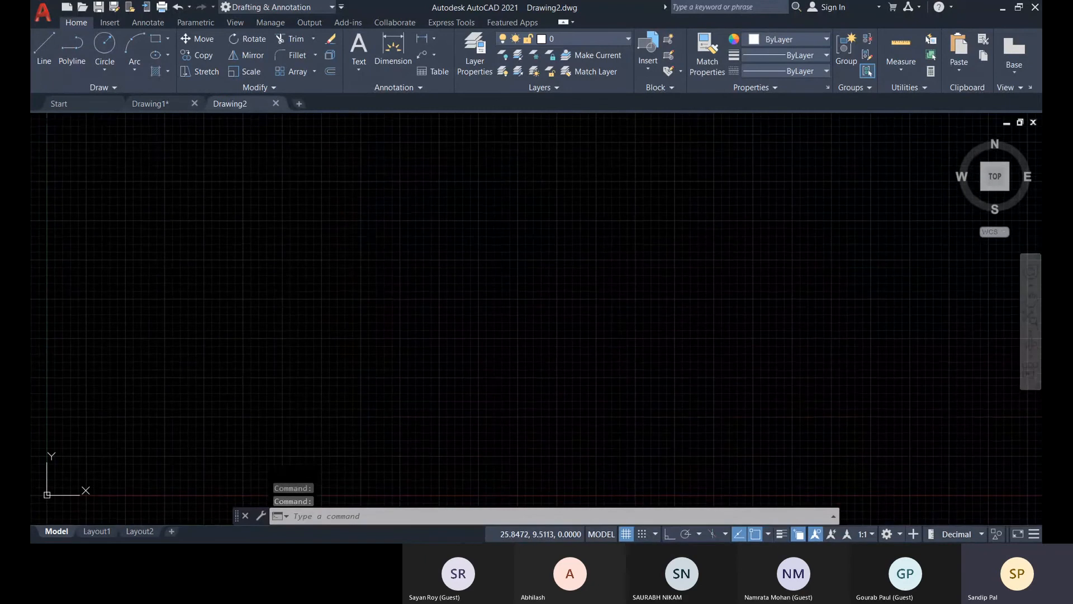
{"action": "left_click", "coordinate": [475, 53]}
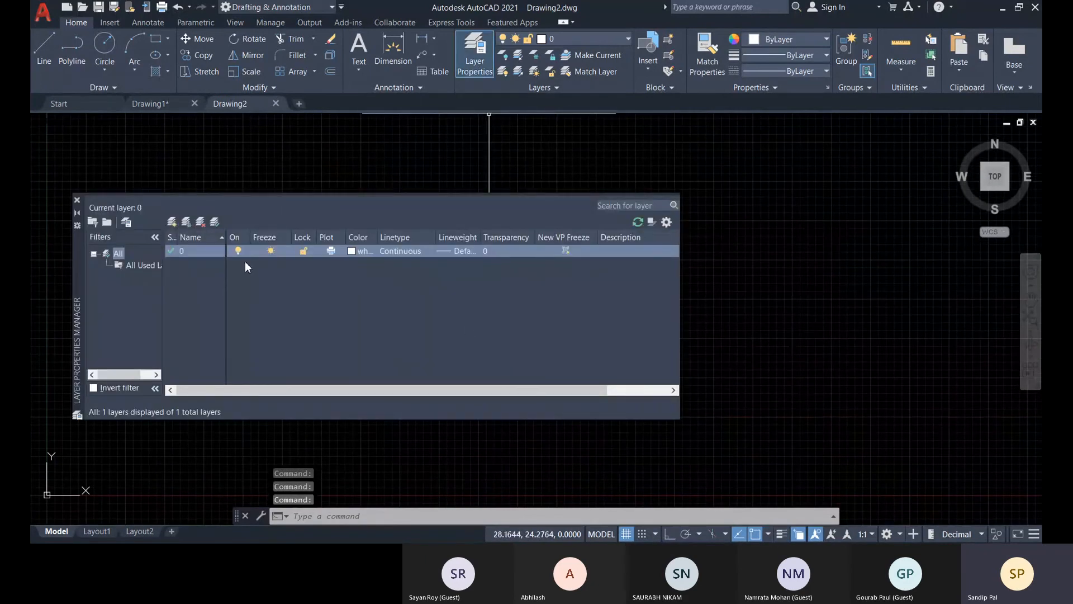
{"action": "left_click", "coordinate": [77, 201]}
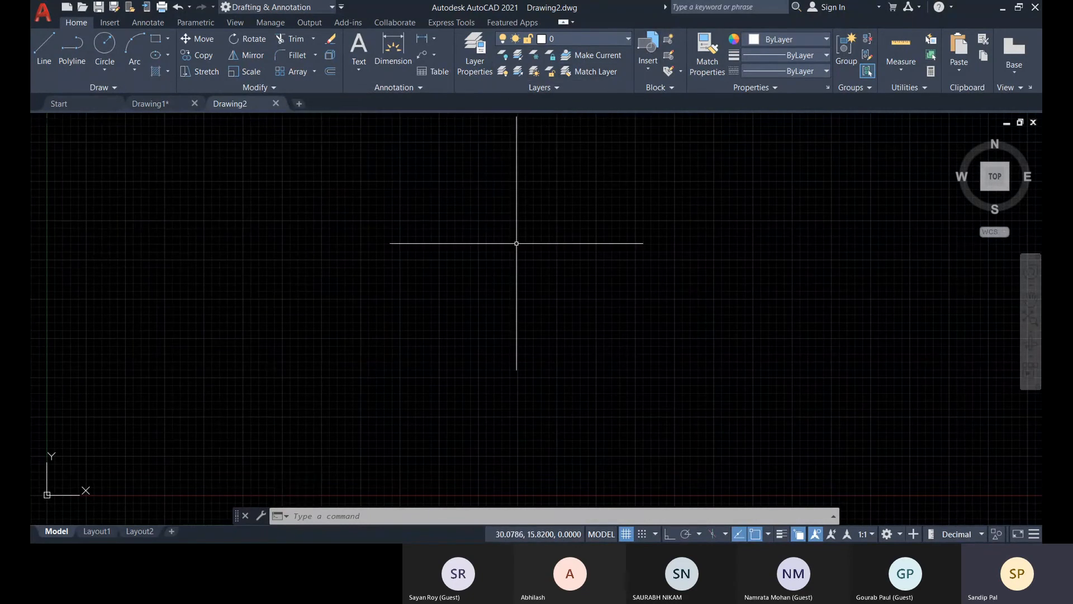
Import the exported layer state from Documents into the new drawing, with the file type set to Layer states (*.las).
{"action": "left_click", "coordinate": [475, 53]}
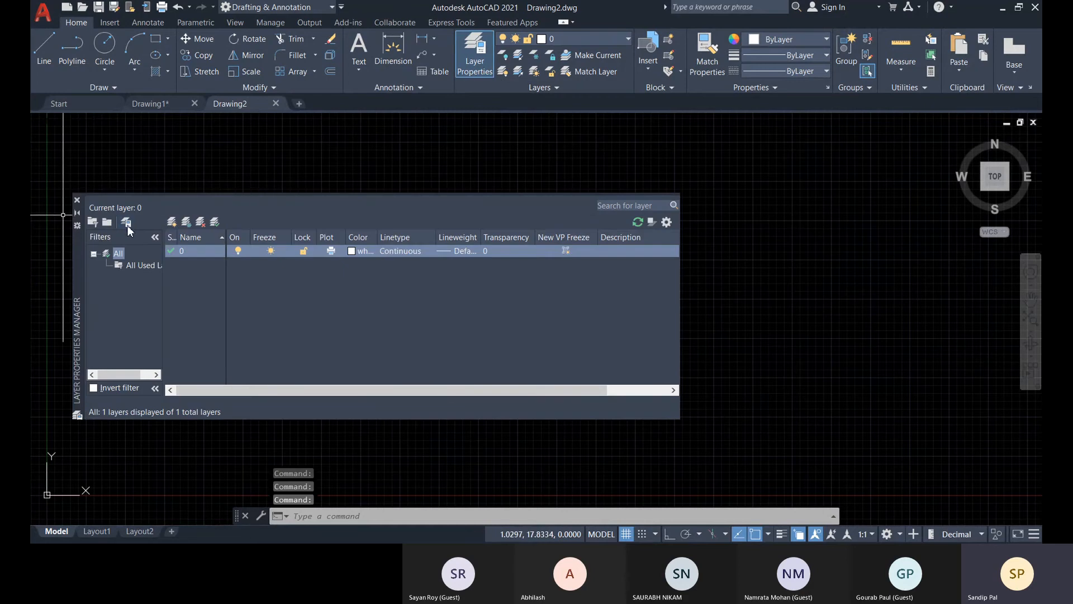
{"action": "left_click", "coordinate": [125, 222]}
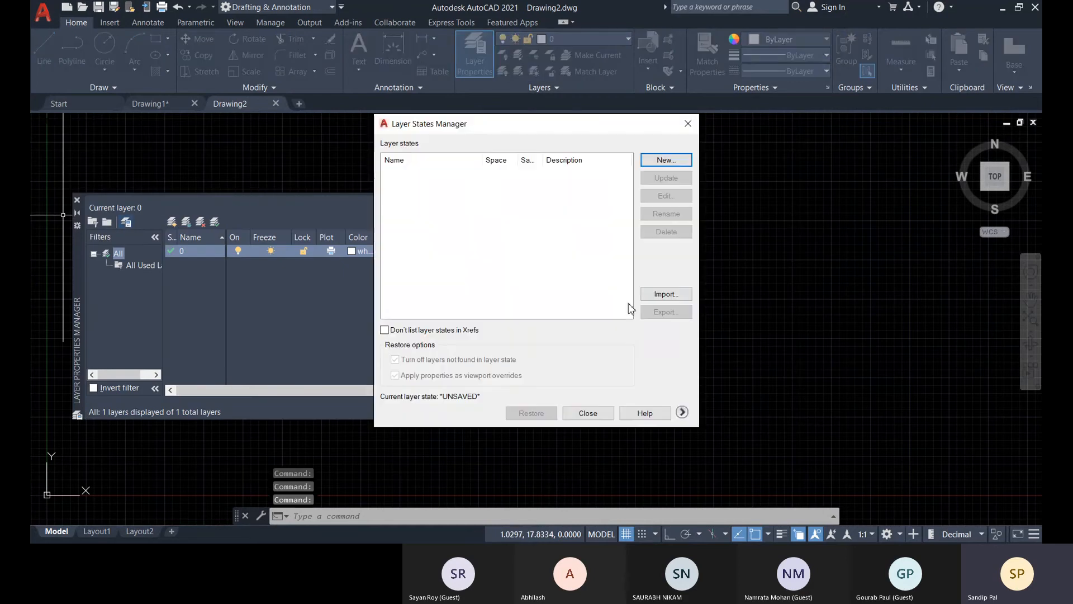
{"action": "left_click", "coordinate": [660, 295]}
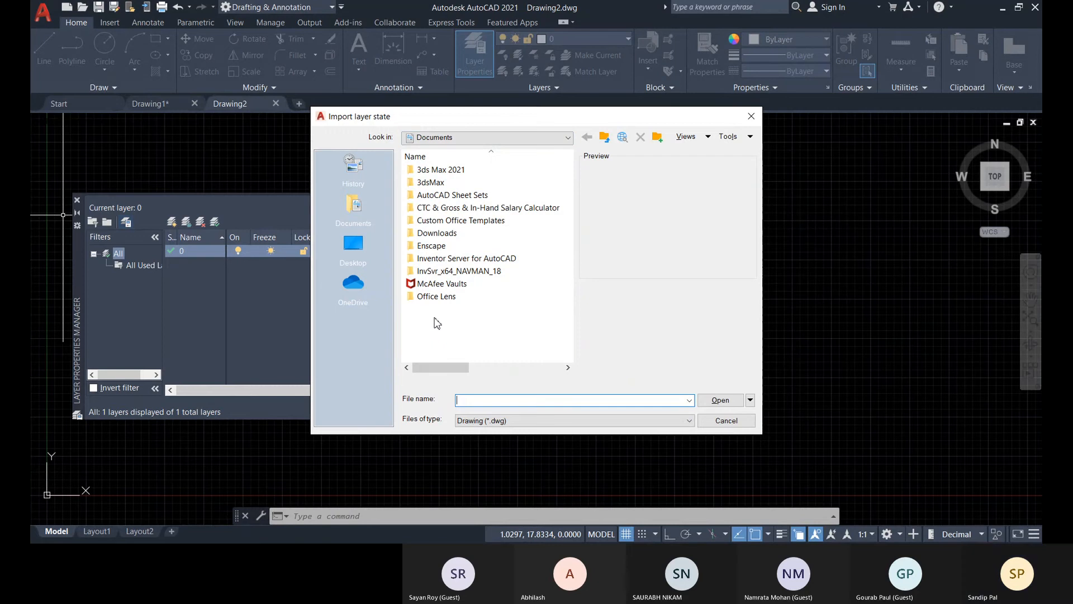
{"action": "left_click", "coordinate": [528, 418]}
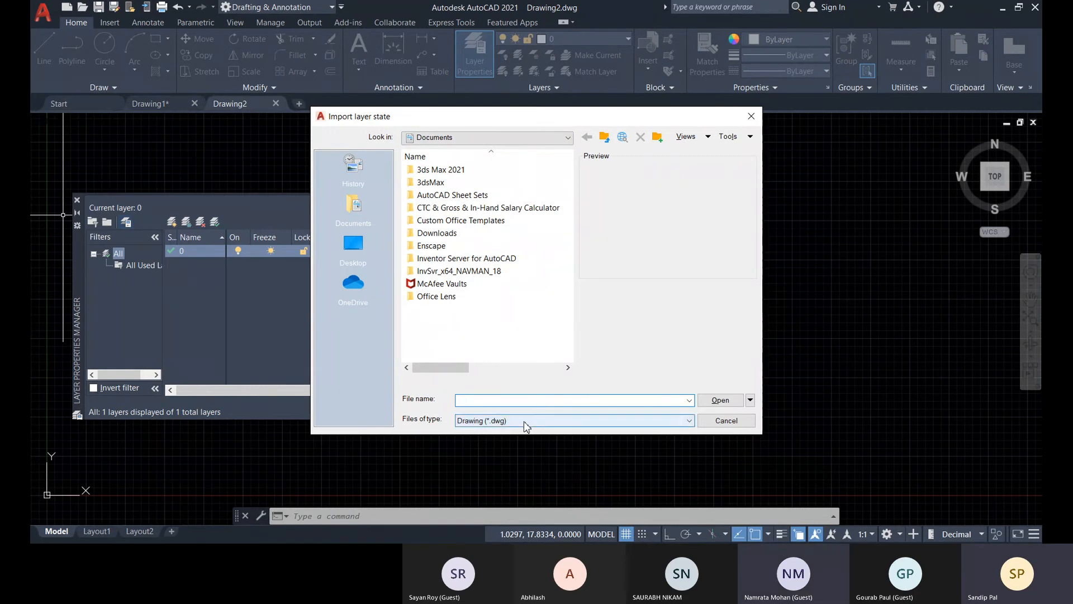
{"action": "left_click", "coordinate": [478, 457]}
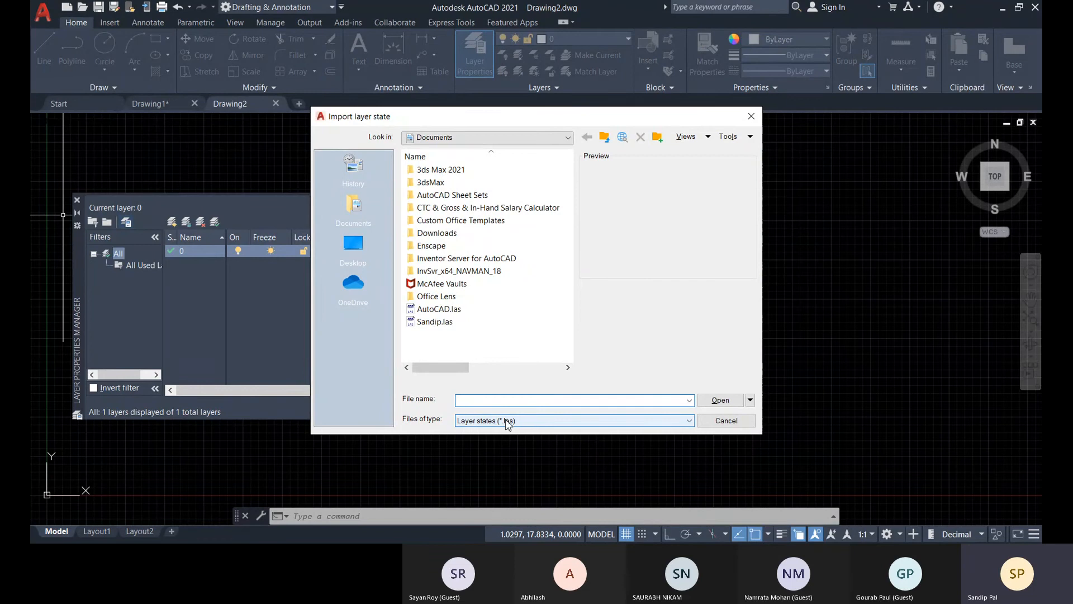
{"action": "left_click", "coordinate": [434, 322]}
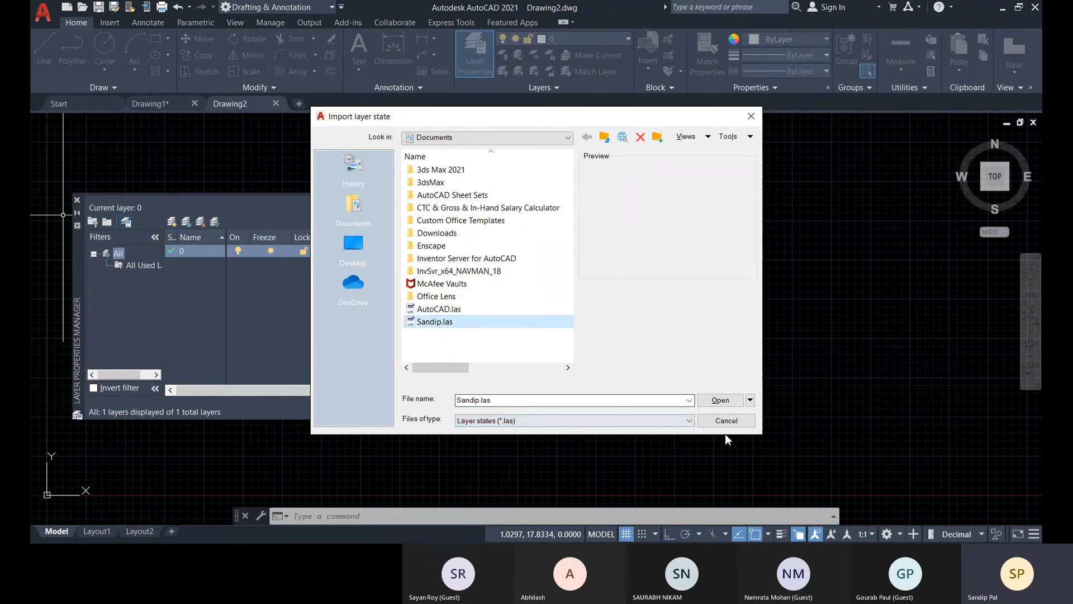
{"action": "left_click", "coordinate": [717, 399]}
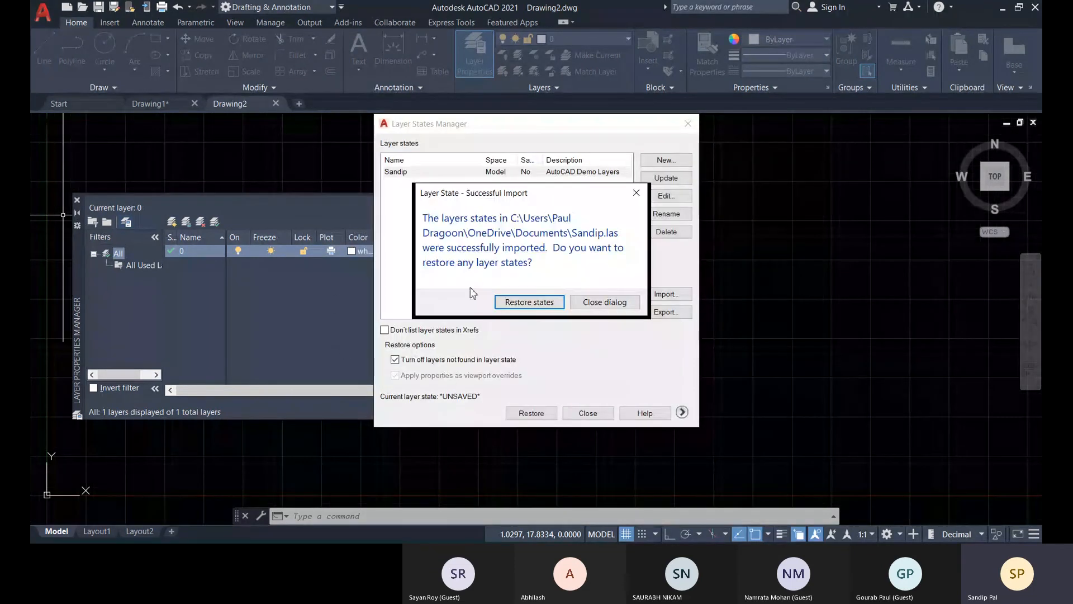
Restore the imported layer state in the new drawing and close the layer properties.
{"action": "left_click_drag", "start_coordinate": [552, 201], "coordinate": [450, 211]}
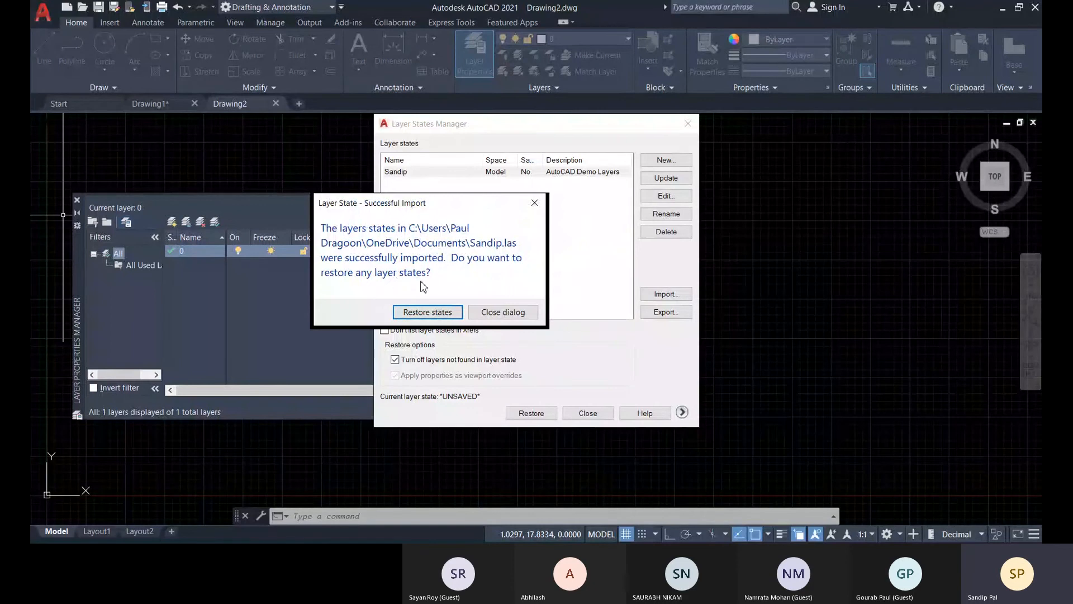
{"action": "left_click", "coordinate": [407, 313]}
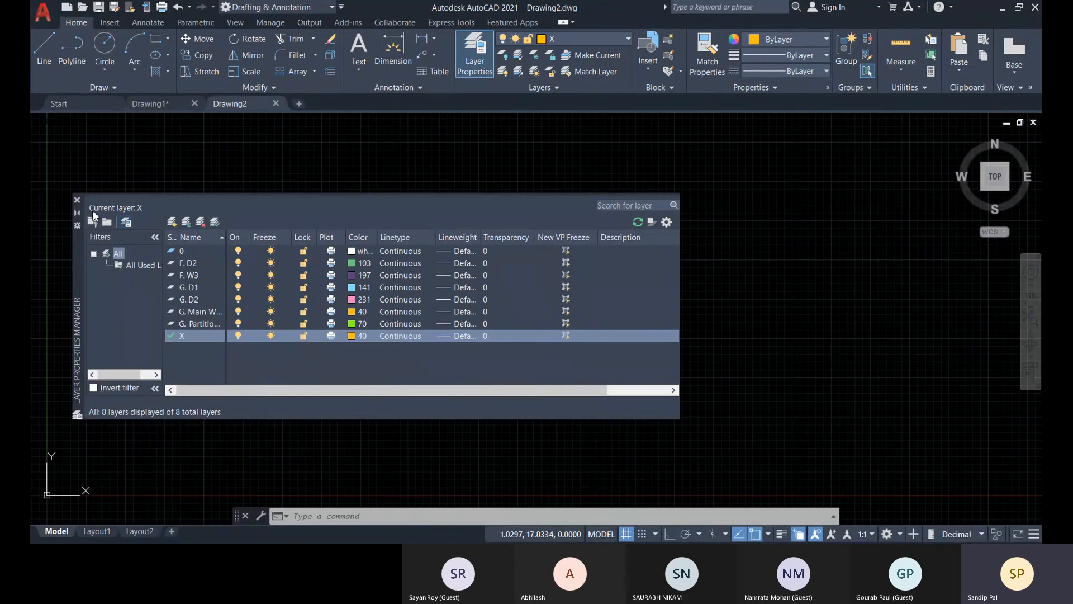
{"action": "left_click", "coordinate": [77, 200]}
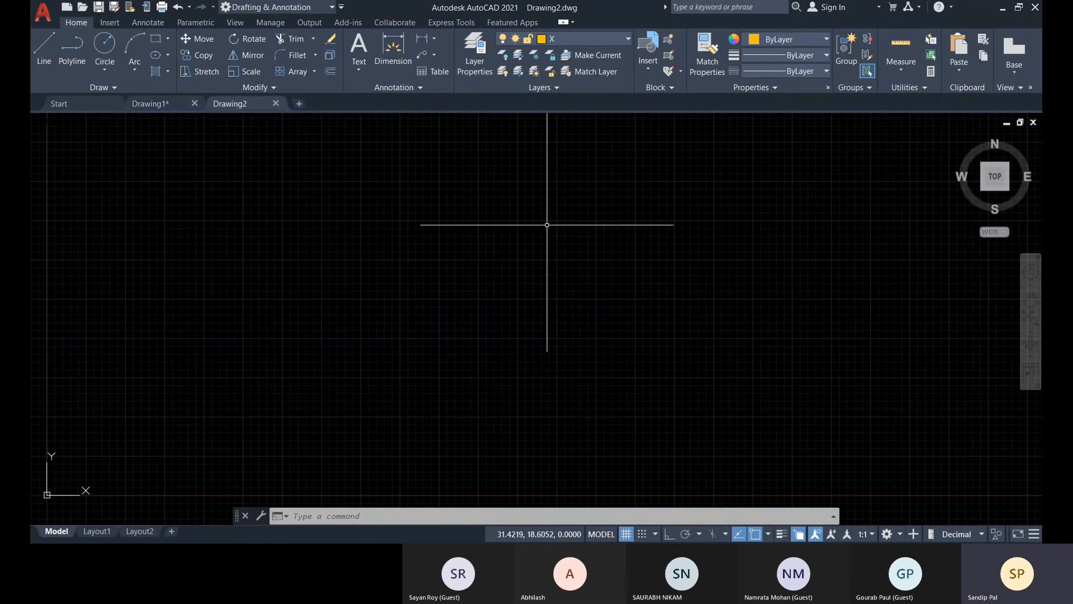
Examine the linetypes available for layer X in Drawing2 and compare the layer lists of Drawing1 and Drawing2.
{"action": "left_click", "coordinate": [483, 59]}
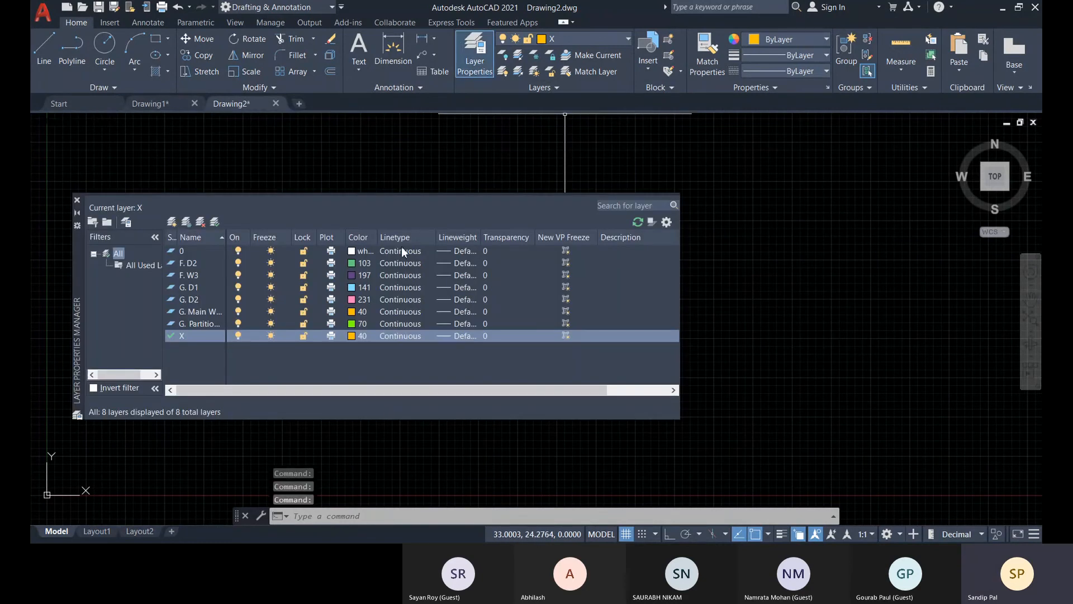
{"action": "left_click", "coordinate": [402, 336]}
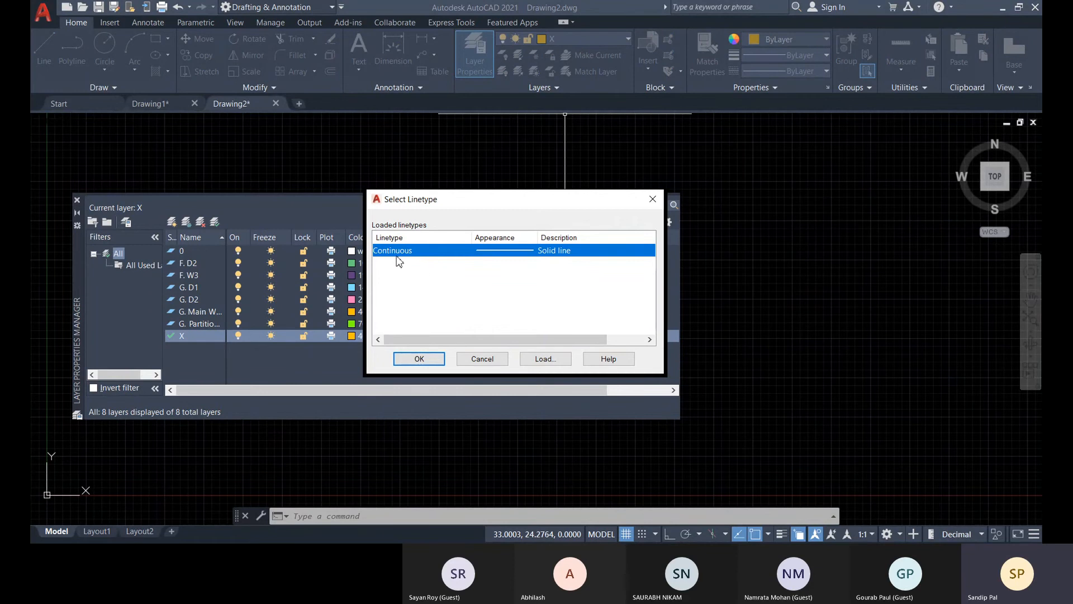
{"action": "left_click", "coordinate": [652, 199]}
{"action": "left_click", "coordinate": [77, 200]}
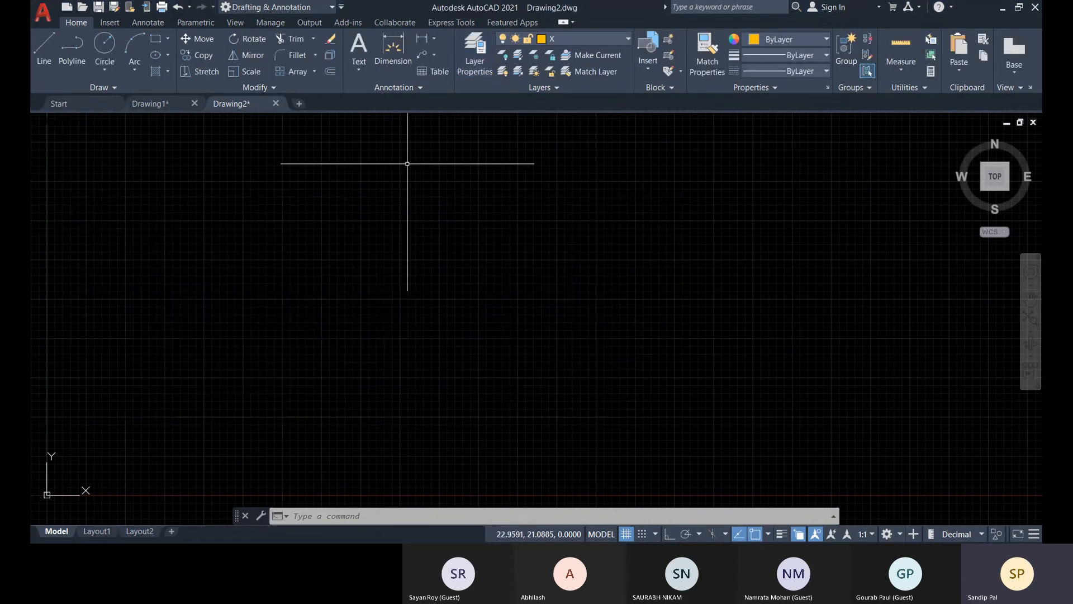
{"action": "left_click", "coordinate": [147, 104]}
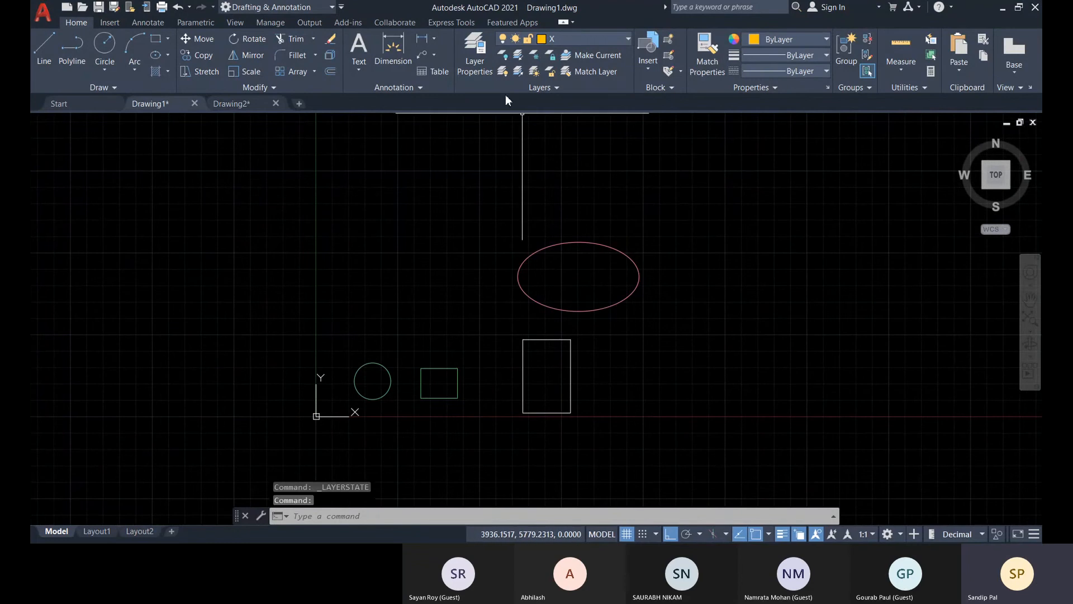
{"action": "left_click", "coordinate": [480, 62]}
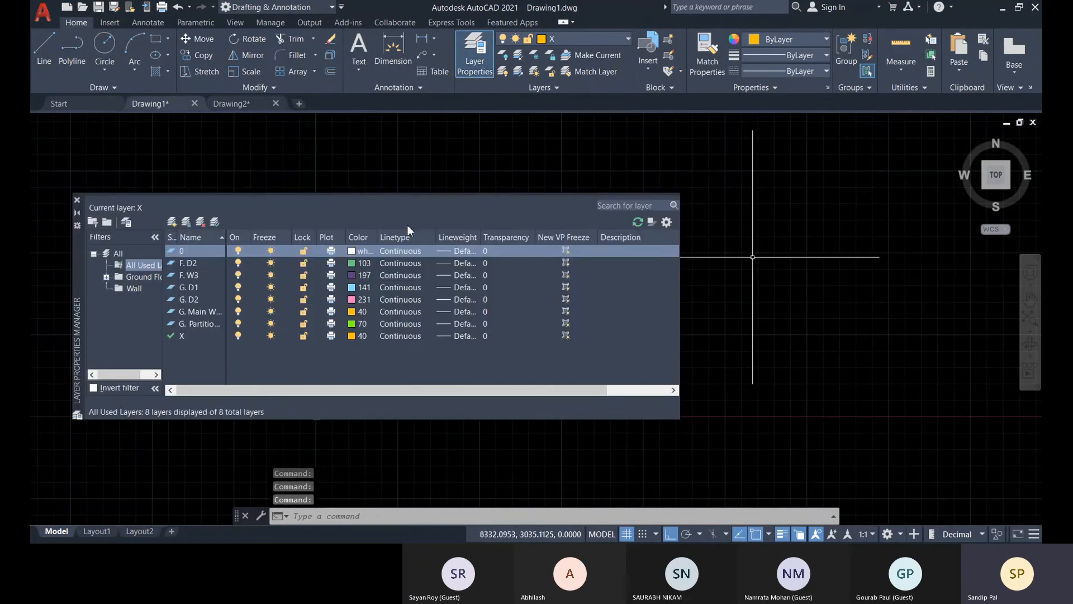
{"action": "left_click", "coordinate": [230, 104]}
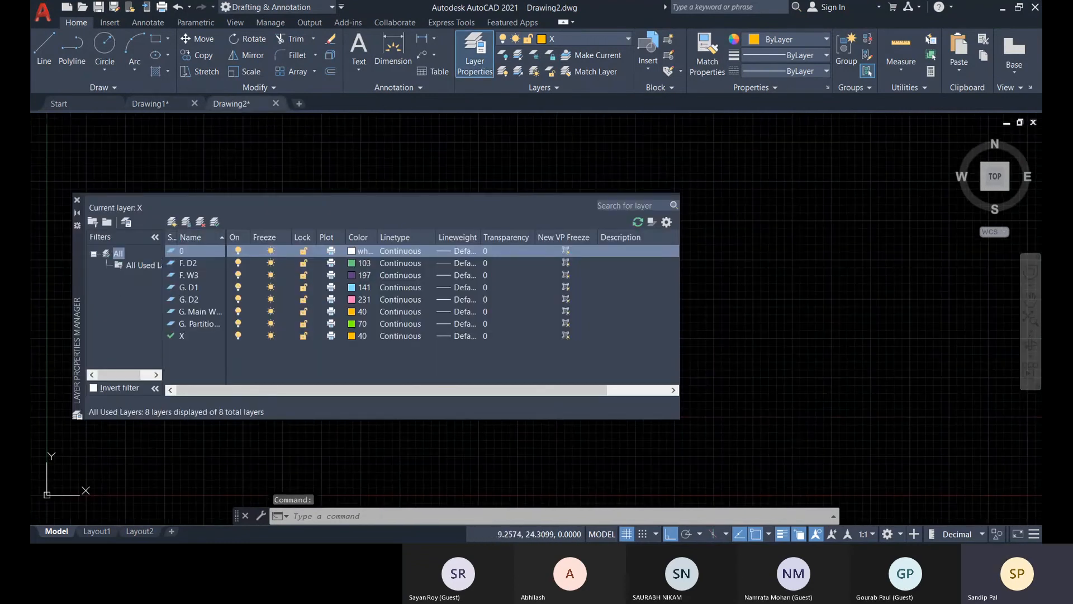
{"action": "left_click", "coordinate": [77, 199]}
Undo all layer operations in Drawing2, including the group of commands that imported the layer state.
{"action": "key", "text": "ctrl+z"}
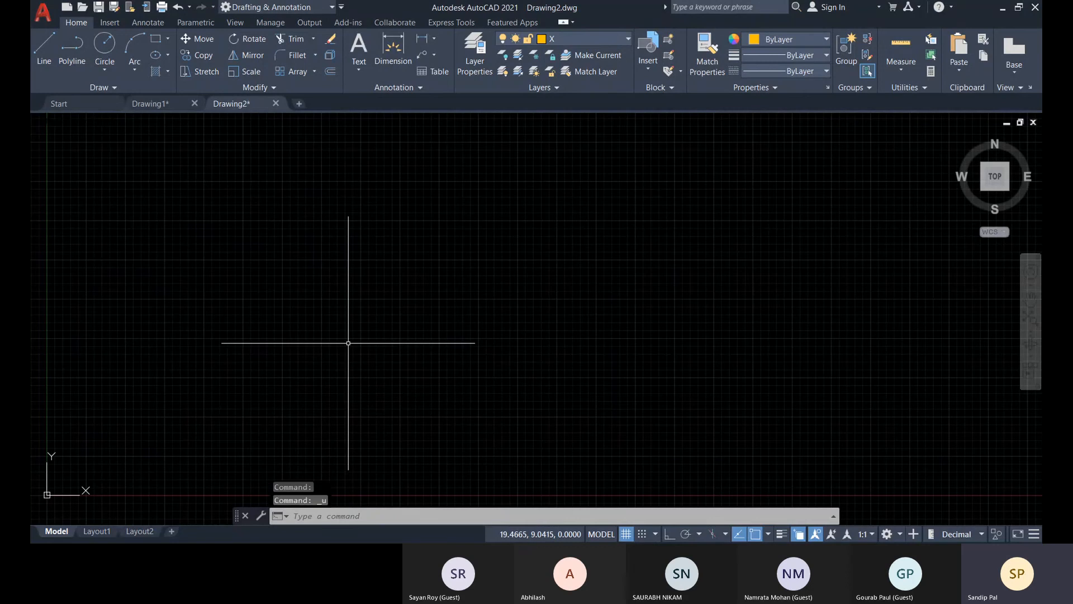
{"action": "left_click", "coordinate": [190, 8]}
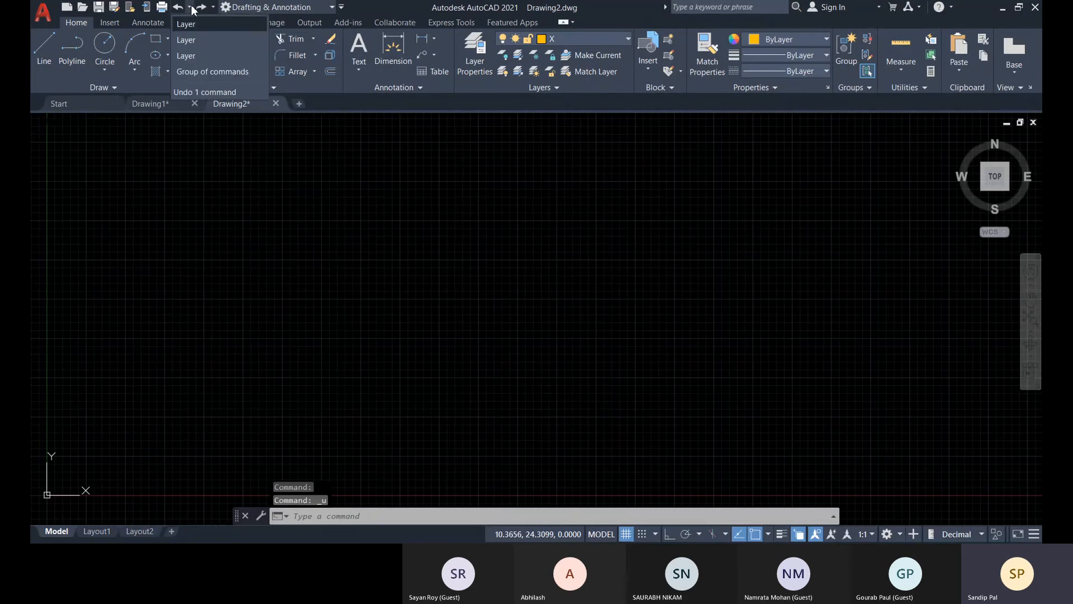
{"action": "left_click", "coordinate": [197, 75]}
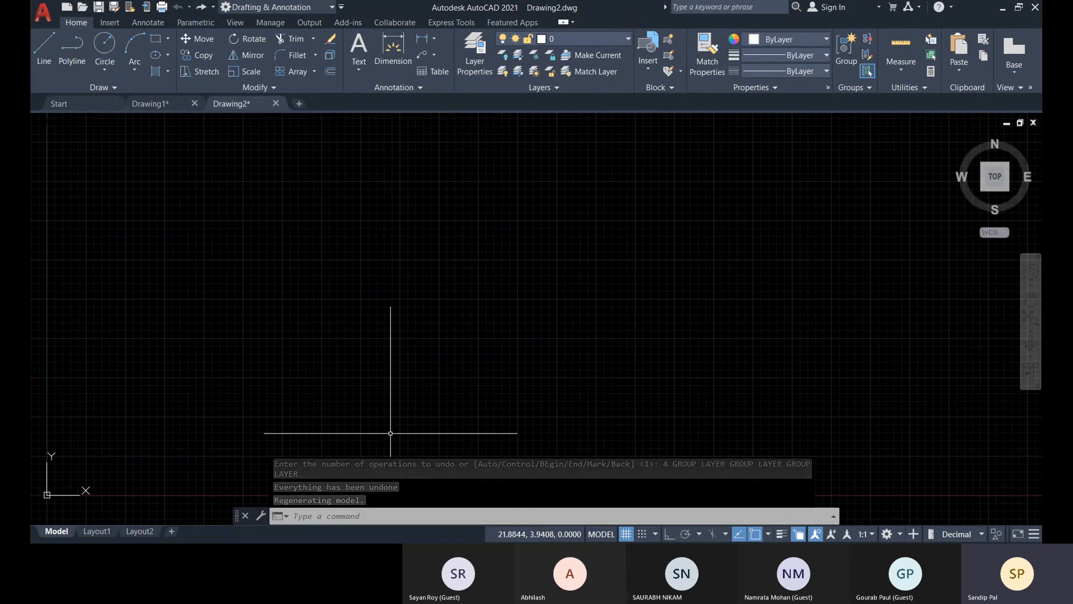
Switch to Drawing1, check its saved layer state, and set the linetype of layer F. D2 to ACAD_ISO14W100.
{"action": "left_click", "coordinate": [155, 105]}
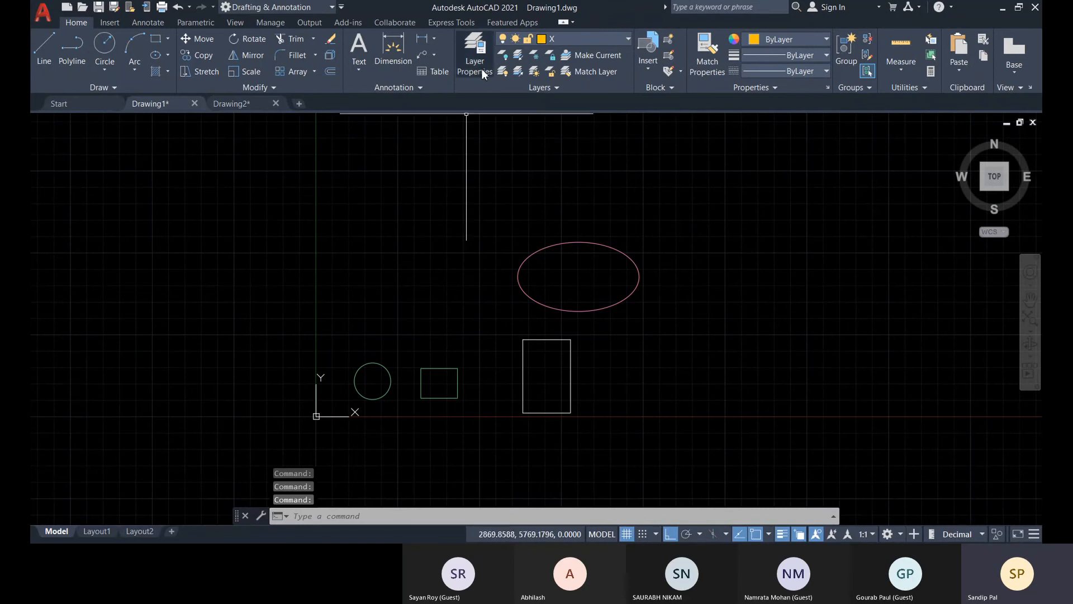
{"action": "left_click", "coordinate": [474, 51]}
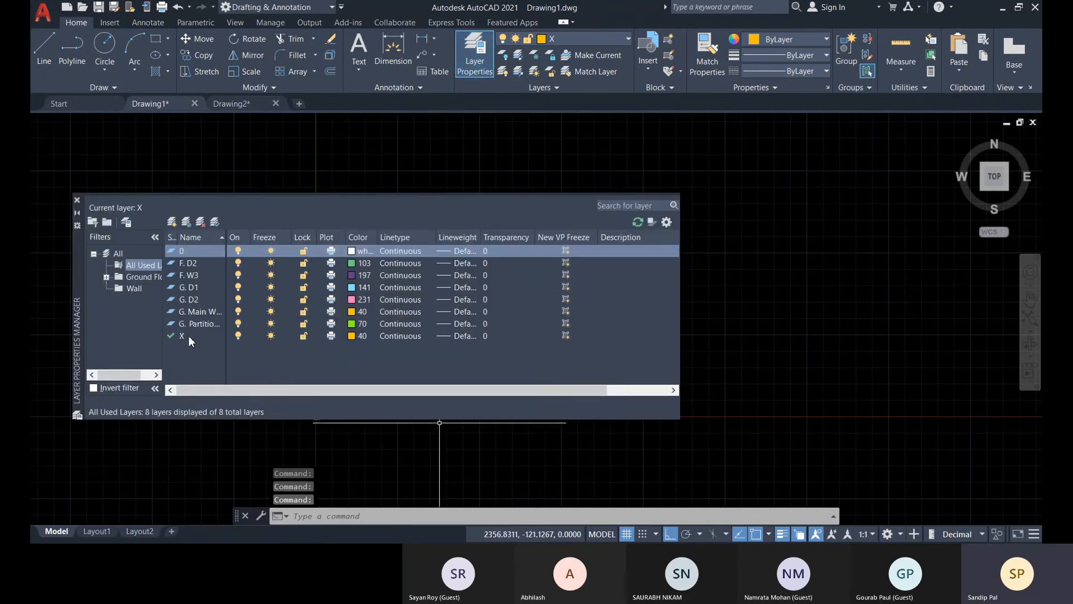
{"action": "left_click", "coordinate": [126, 221]}
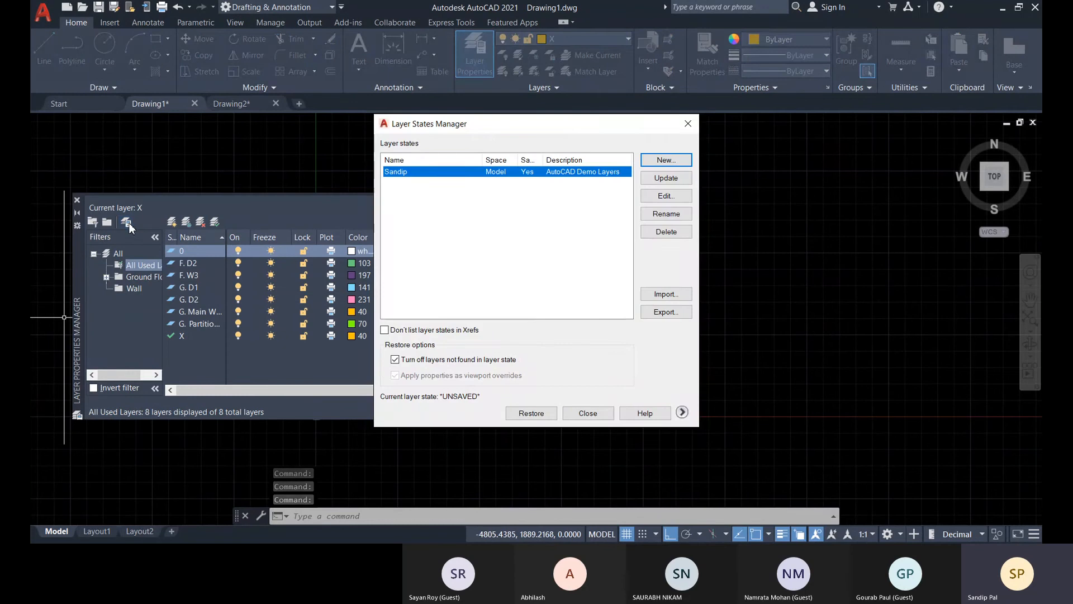
{"action": "left_click", "coordinate": [694, 129]}
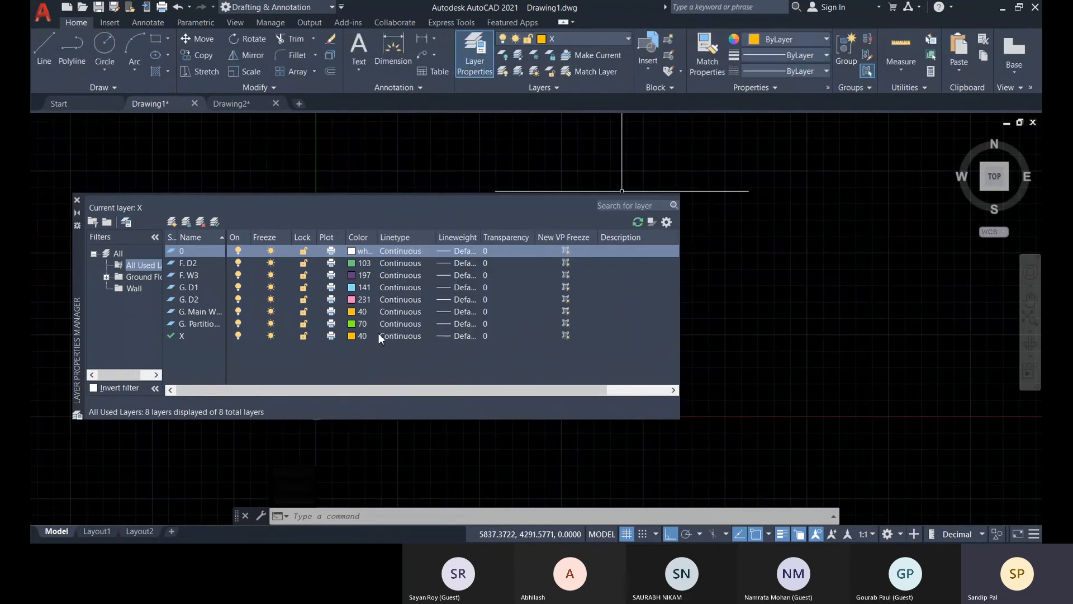
{"action": "left_click", "coordinate": [409, 264]}
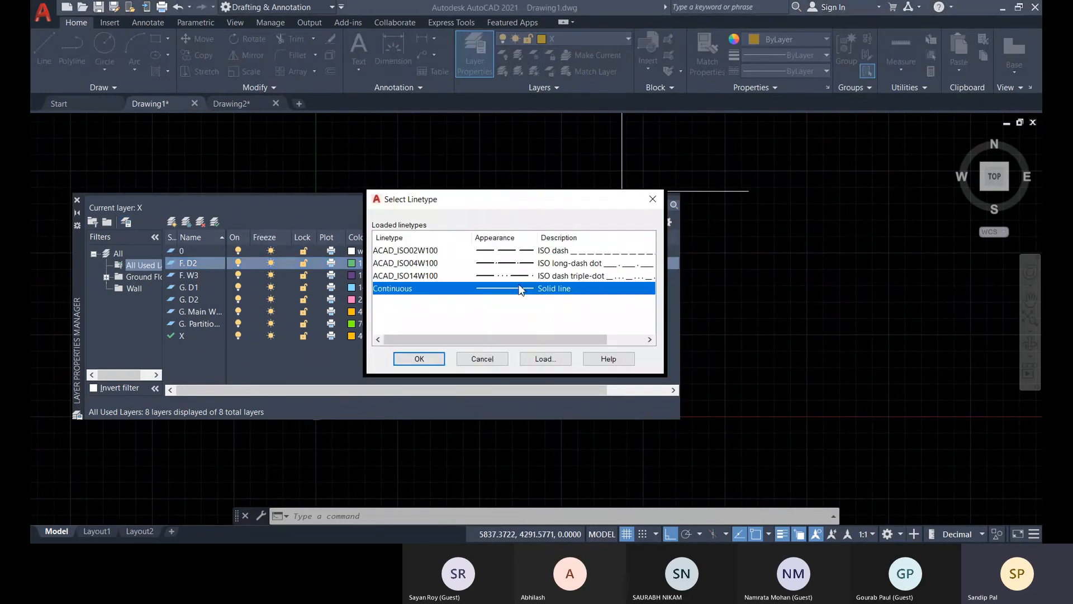
{"action": "left_click", "coordinate": [549, 277]}
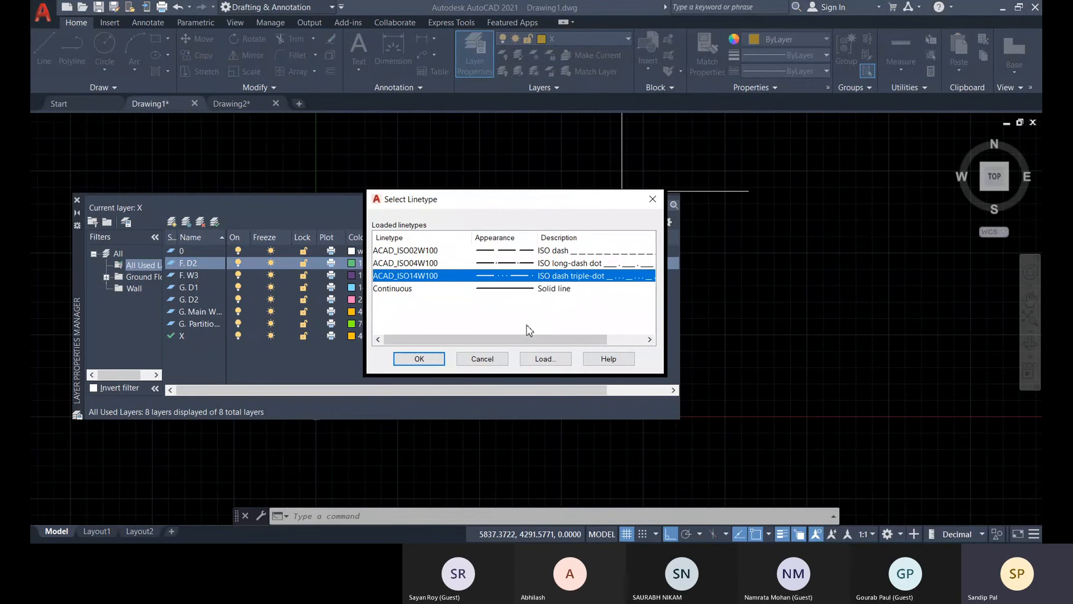
{"action": "left_click", "coordinate": [419, 358]}
{"action": "left_click", "coordinate": [409, 265]}
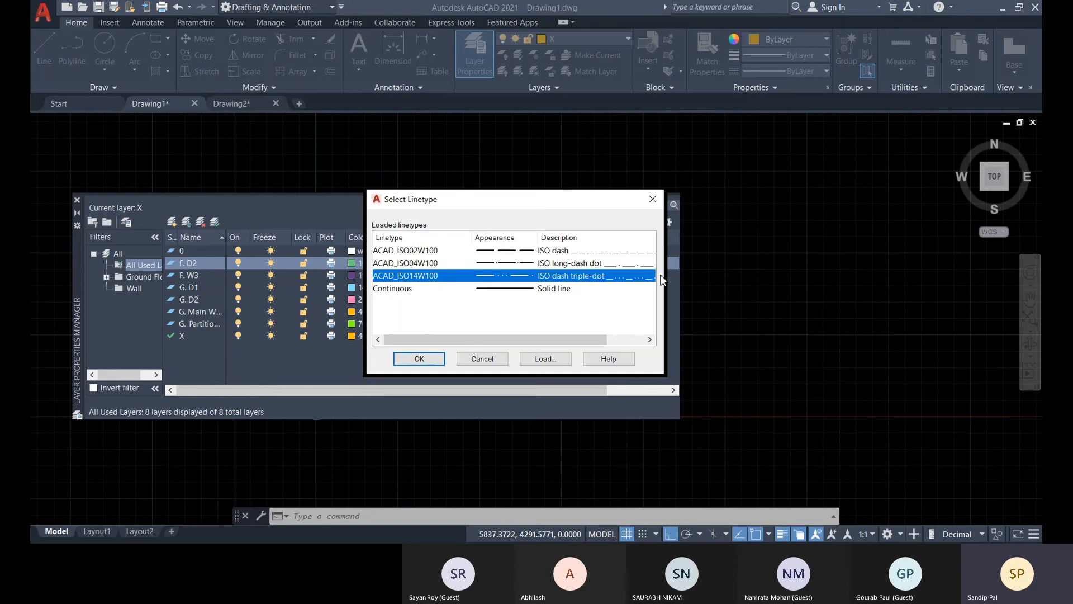
{"action": "left_click", "coordinate": [648, 201]}
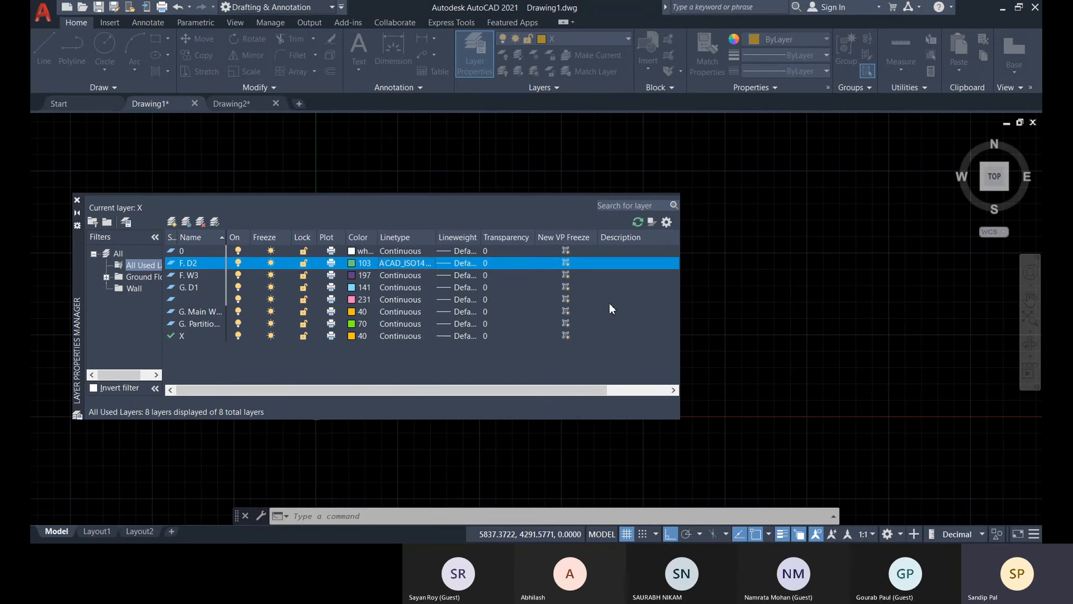
Set the linetype of layer G. D2 to ACAD_ISO04W100 and of the G. Partition layer to ACAD_ISO02W100.
{"action": "left_click", "coordinate": [407, 299]}
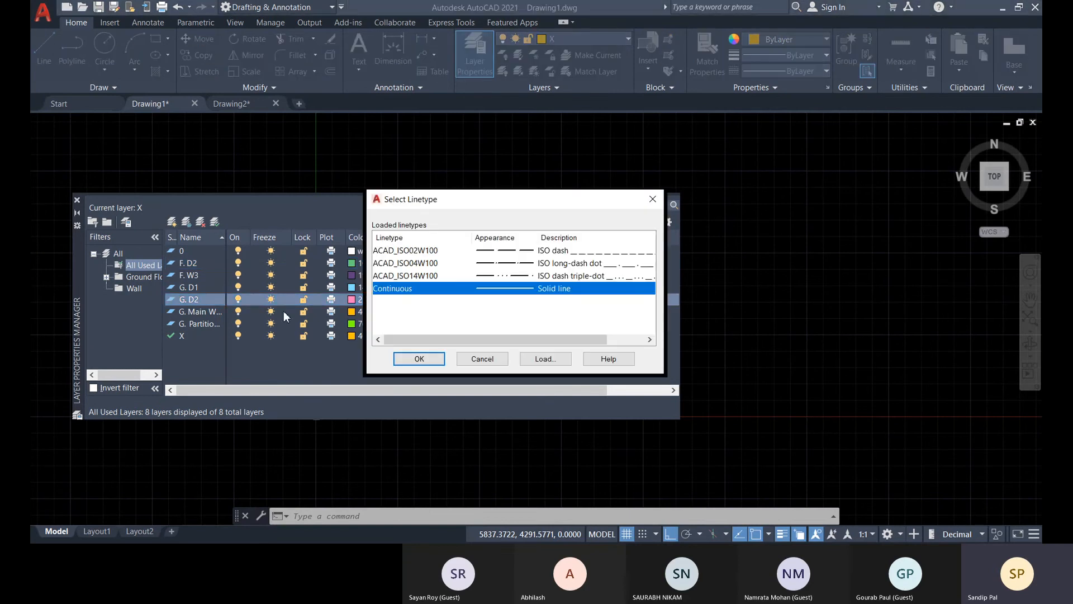
{"action": "left_click", "coordinate": [548, 264]}
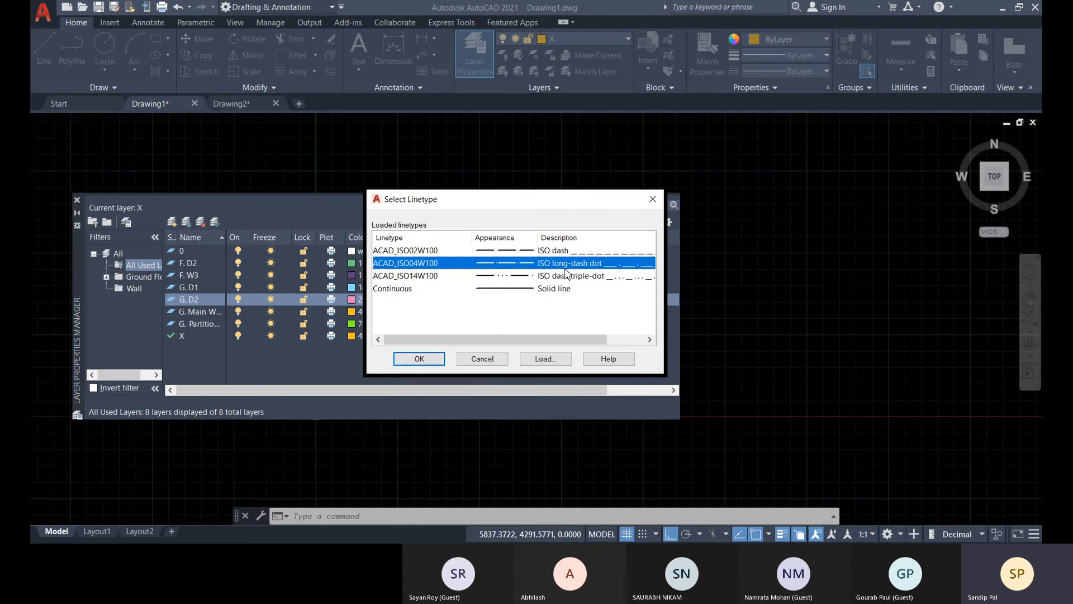
{"action": "left_click", "coordinate": [416, 359]}
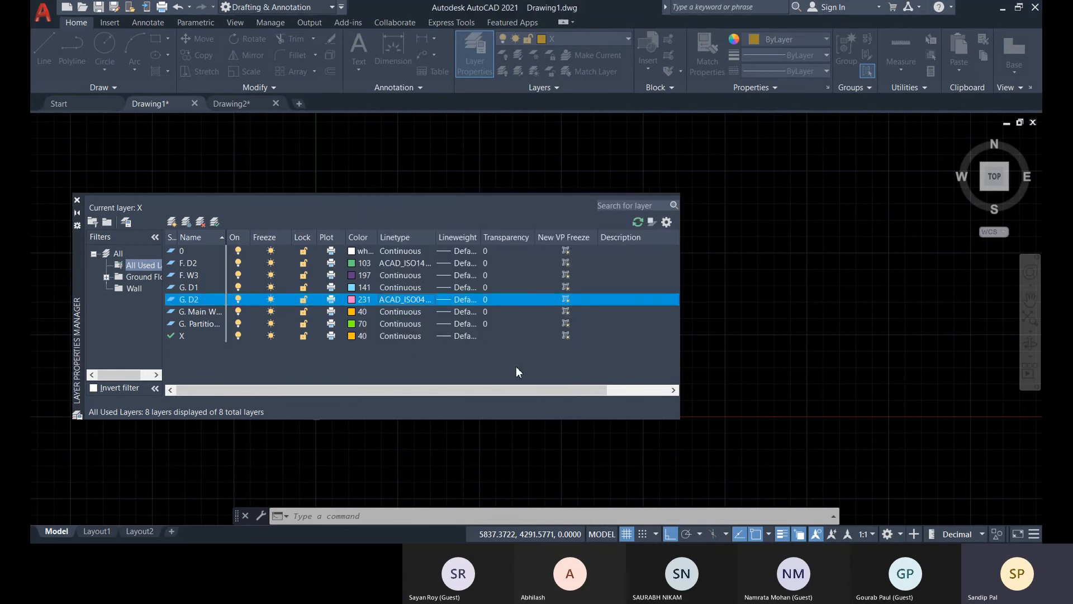
{"action": "left_click", "coordinate": [401, 325]}
{"action": "left_click", "coordinate": [568, 252]}
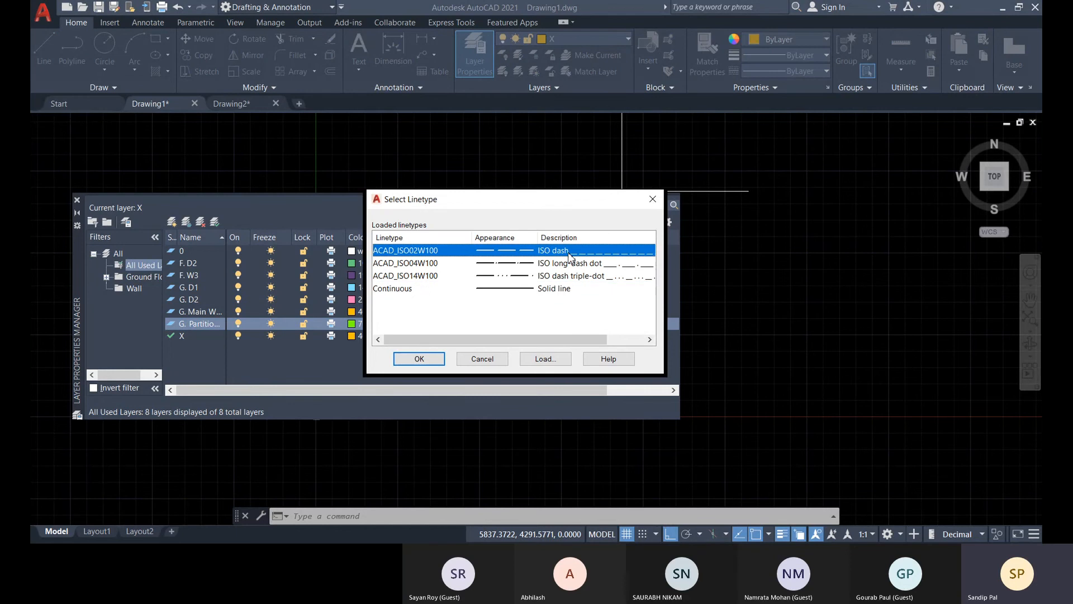
{"action": "left_click", "coordinate": [420, 359]}
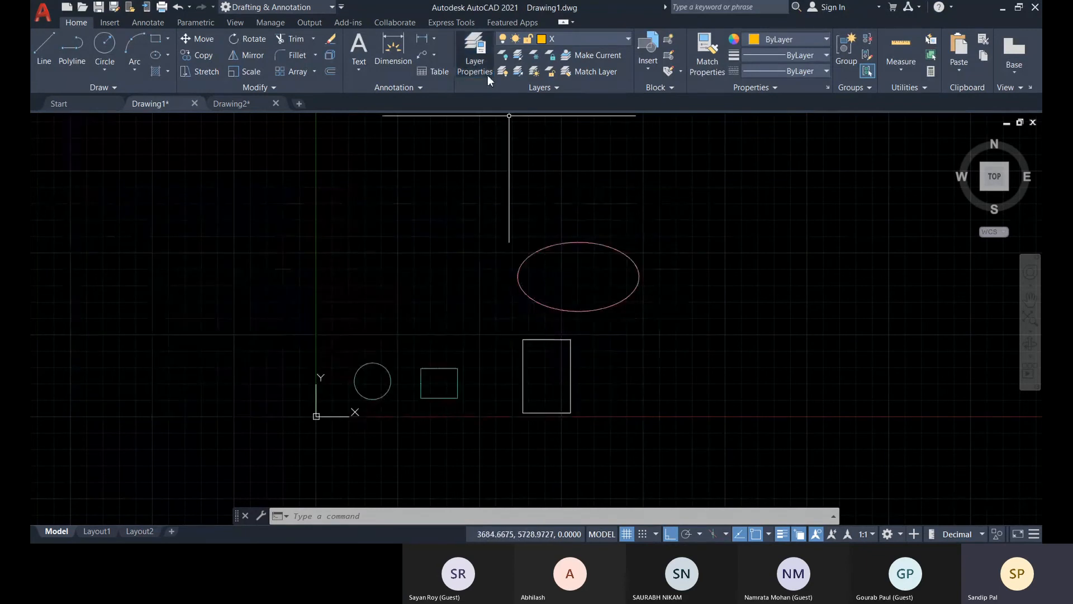
Update the saved layer state in Drawing1, overwriting it with the drawing's current layer settings.
{"action": "left_click", "coordinate": [487, 75]}
{"action": "left_click", "coordinate": [127, 223]}
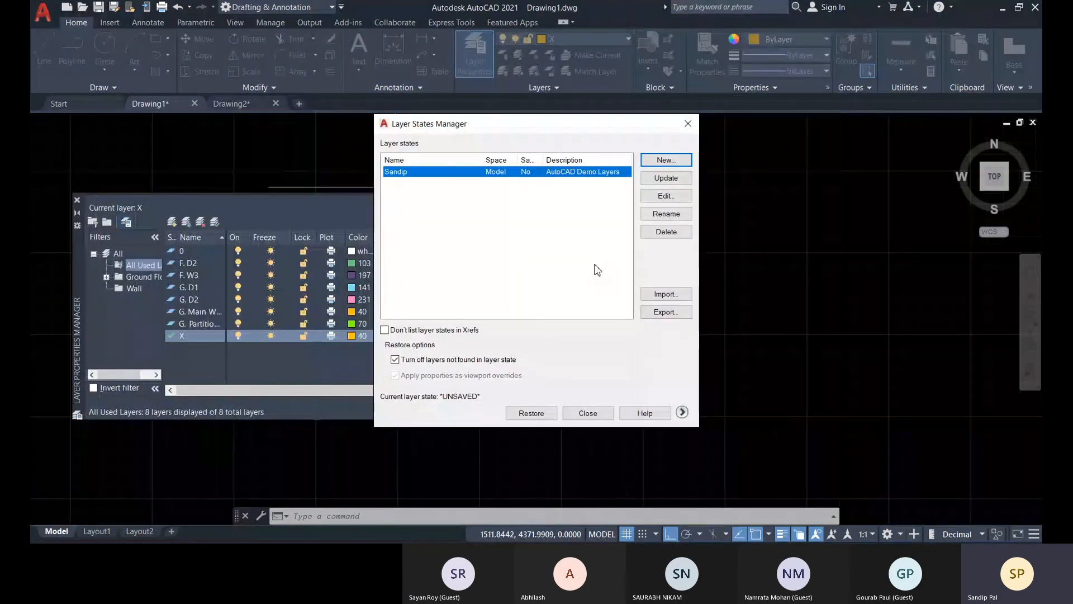
{"action": "key", "text": "alt+u"}
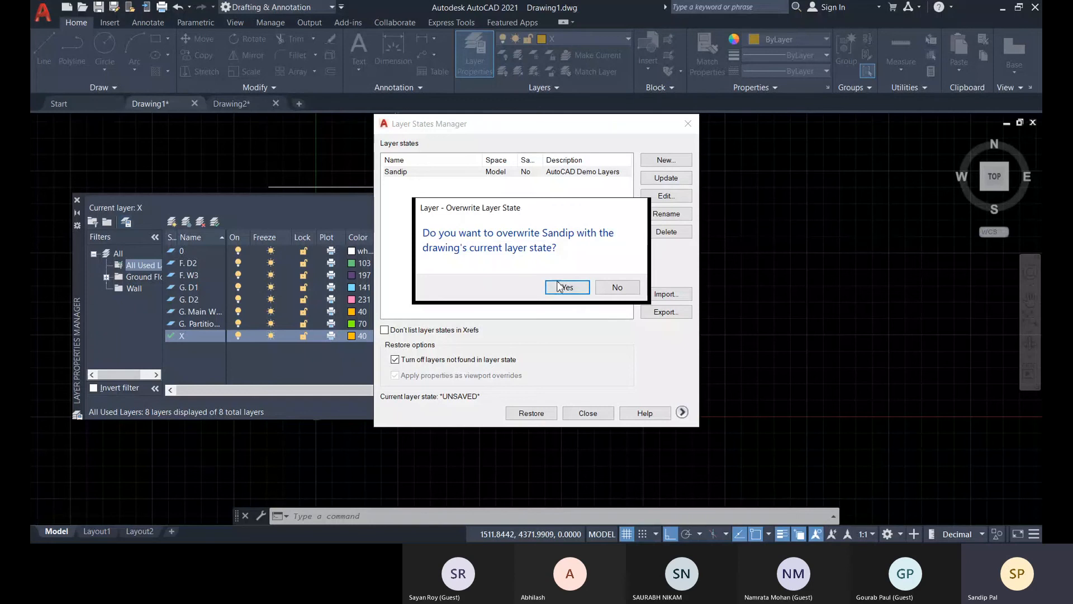
{"action": "left_click", "coordinate": [559, 286]}
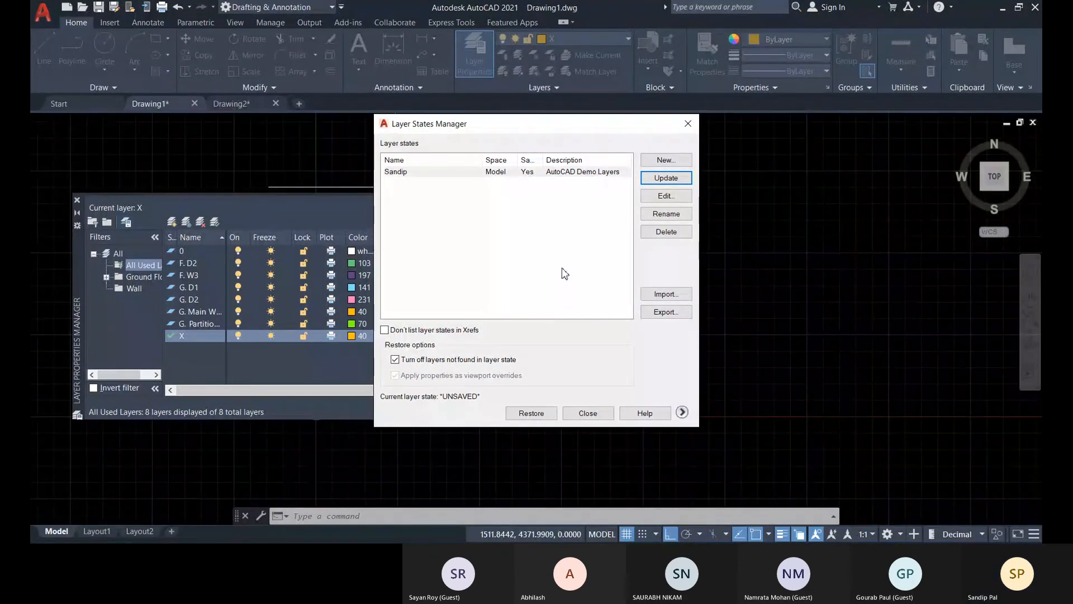
Export the updated layer state to Documents, replacing the existing .las file of the same name, and close the Layer States Manager.
{"action": "double_click", "coordinate": [566, 172]}
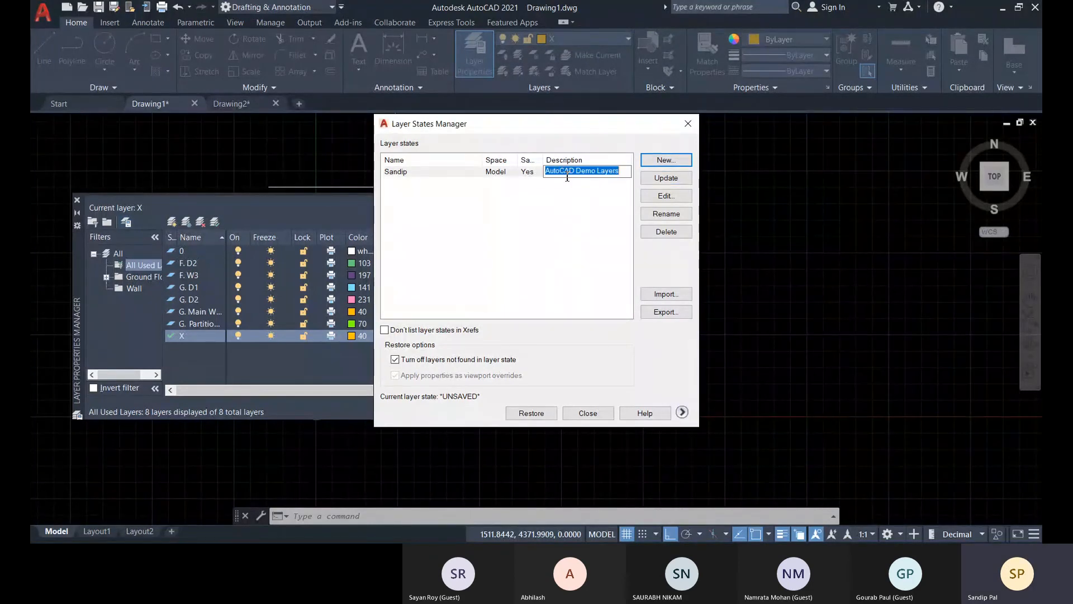
{"action": "left_click", "coordinate": [516, 174]}
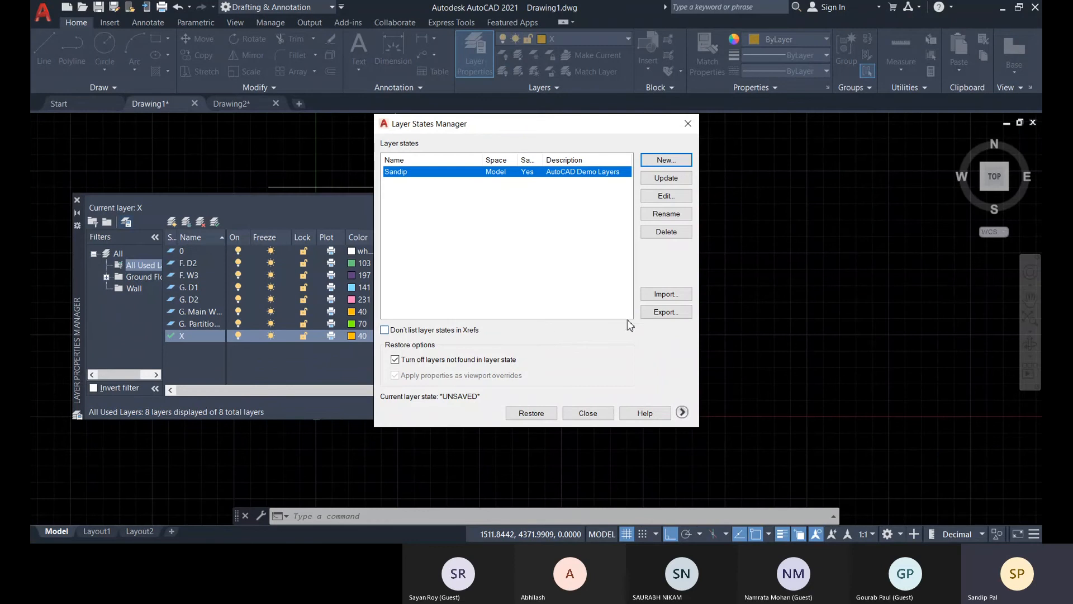
{"action": "left_click", "coordinate": [665, 312]}
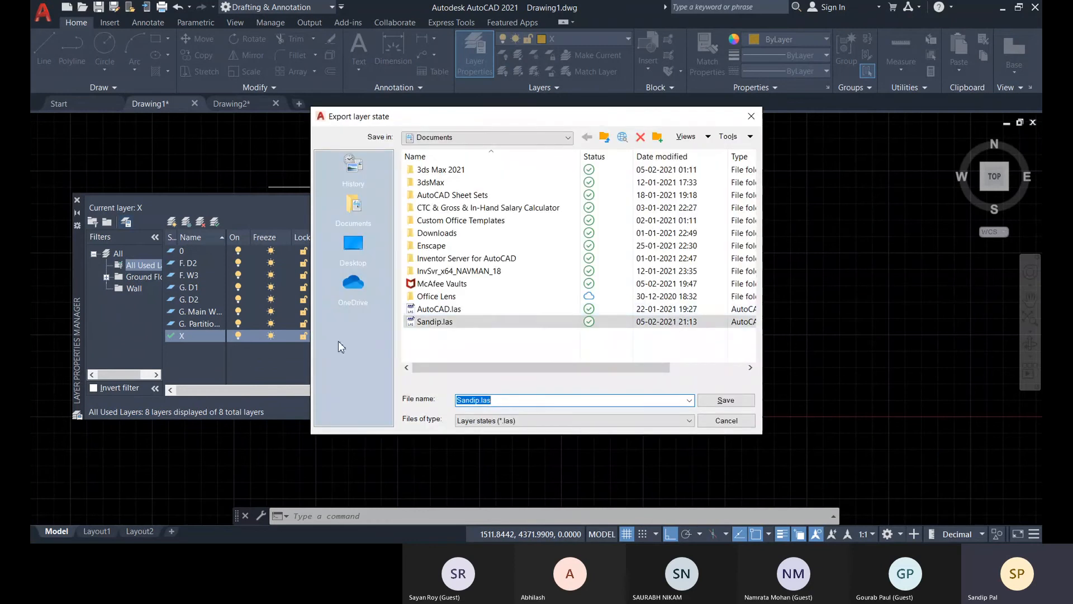
{"action": "left_click", "coordinate": [726, 400]}
{"action": "left_click", "coordinate": [517, 312]}
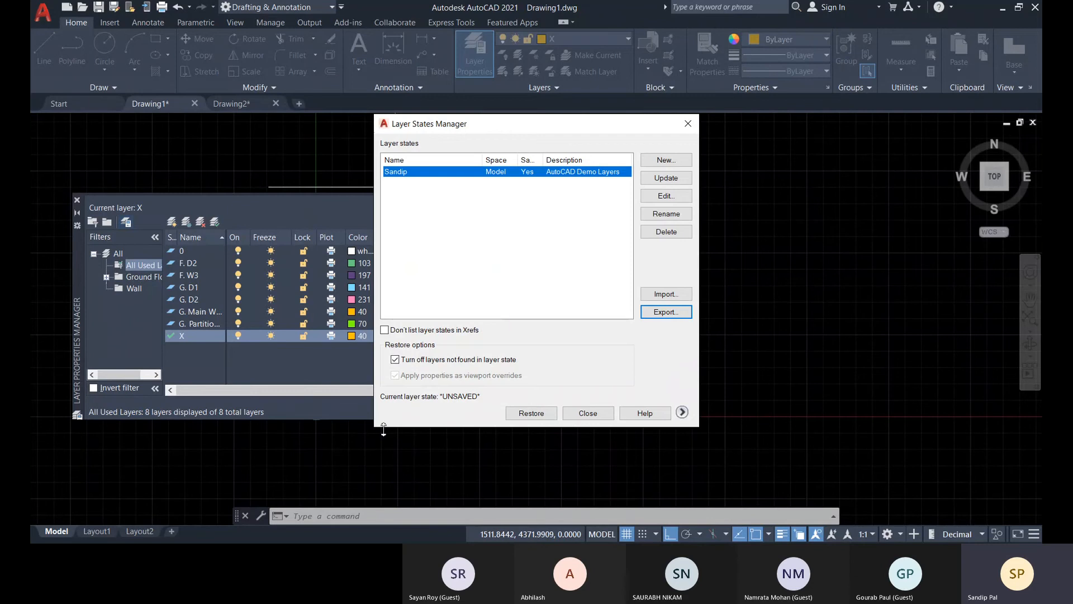
{"action": "left_click", "coordinate": [588, 413]}
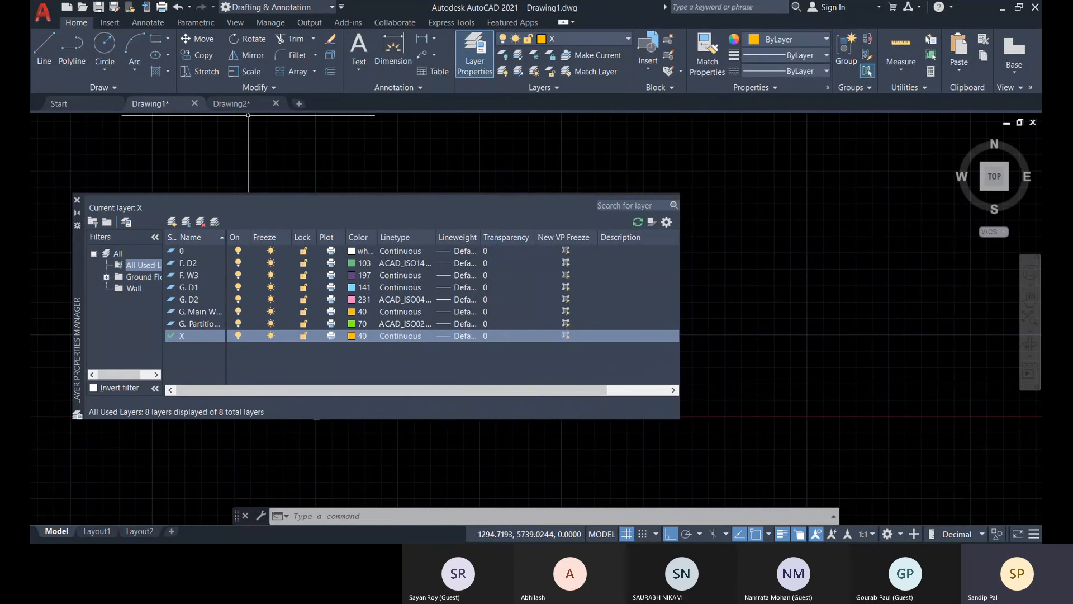
Switch to Drawing2, import the exported .las layer state from Documents, and restore its layer settings.
{"action": "left_click", "coordinate": [231, 103]}
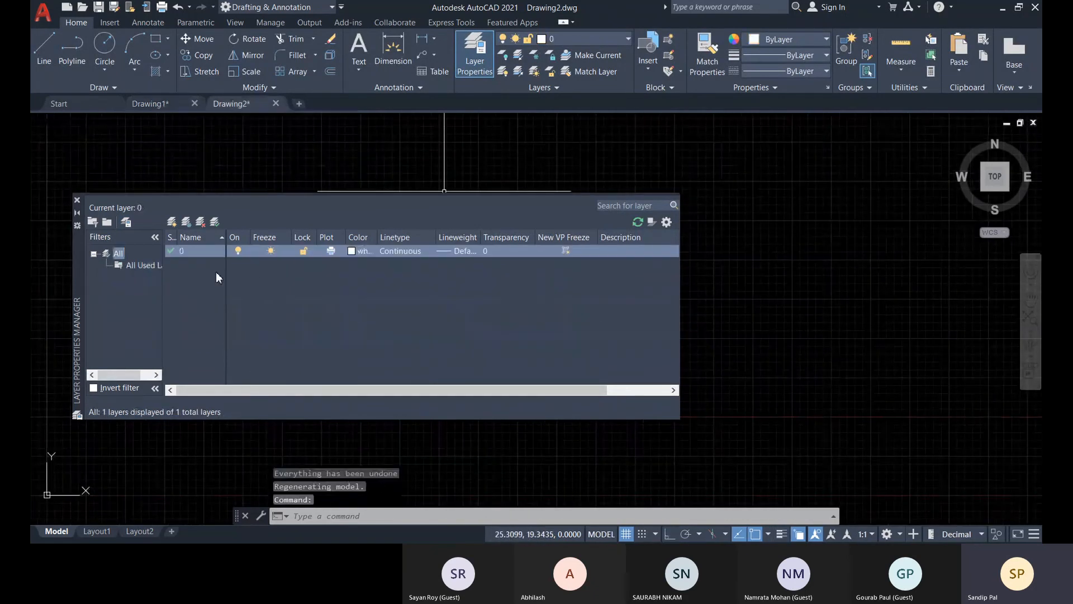
{"action": "left_click", "coordinate": [127, 223]}
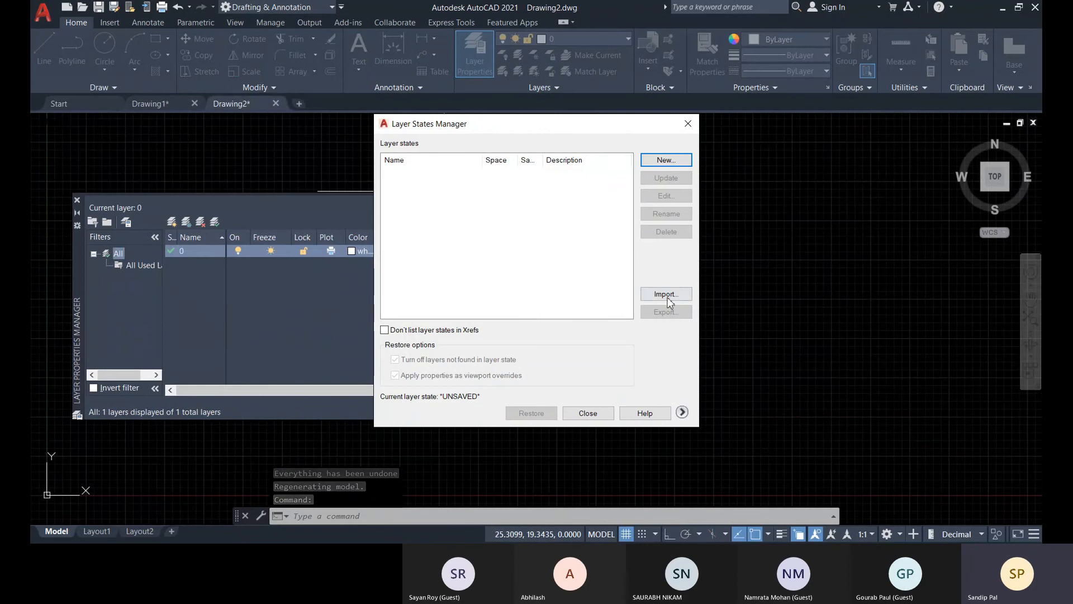
{"action": "left_click", "coordinate": [666, 294]}
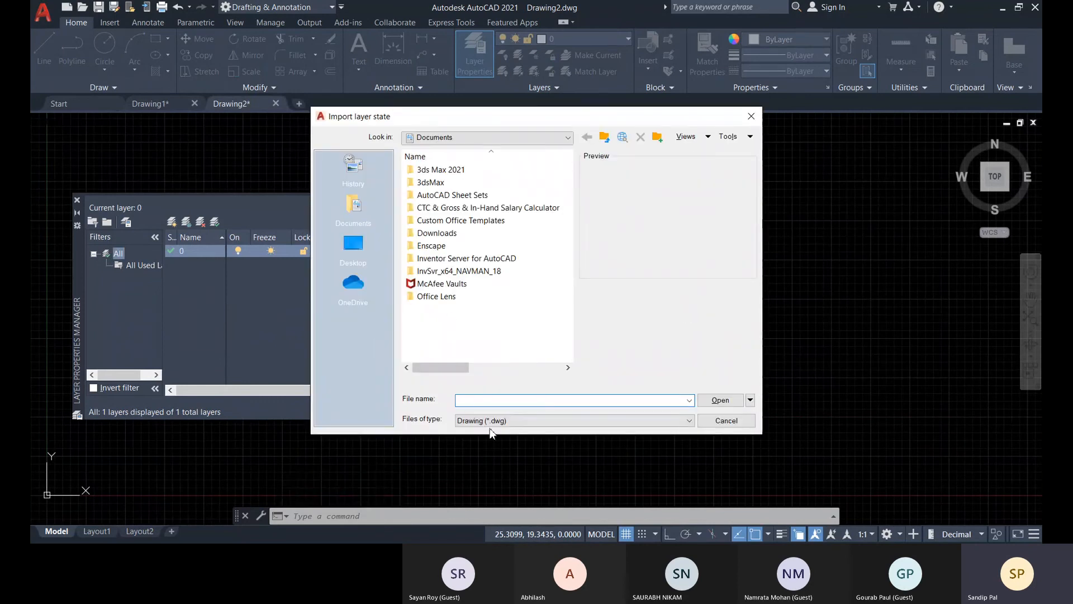
{"action": "left_click", "coordinate": [493, 420]}
{"action": "left_click", "coordinate": [488, 456]}
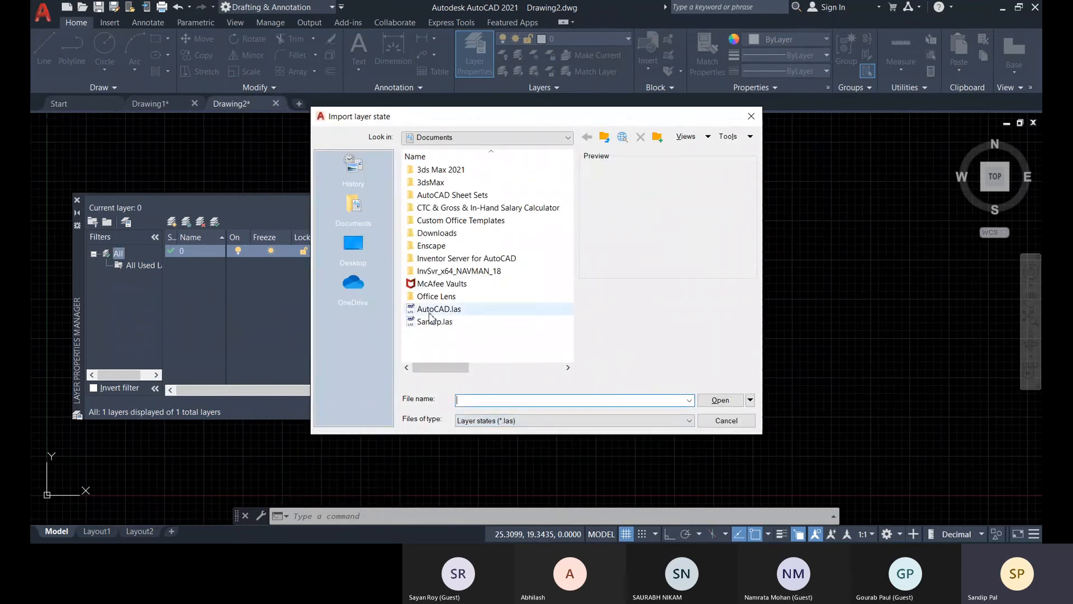
{"action": "left_click", "coordinate": [434, 322]}
{"action": "left_click", "coordinate": [719, 400]}
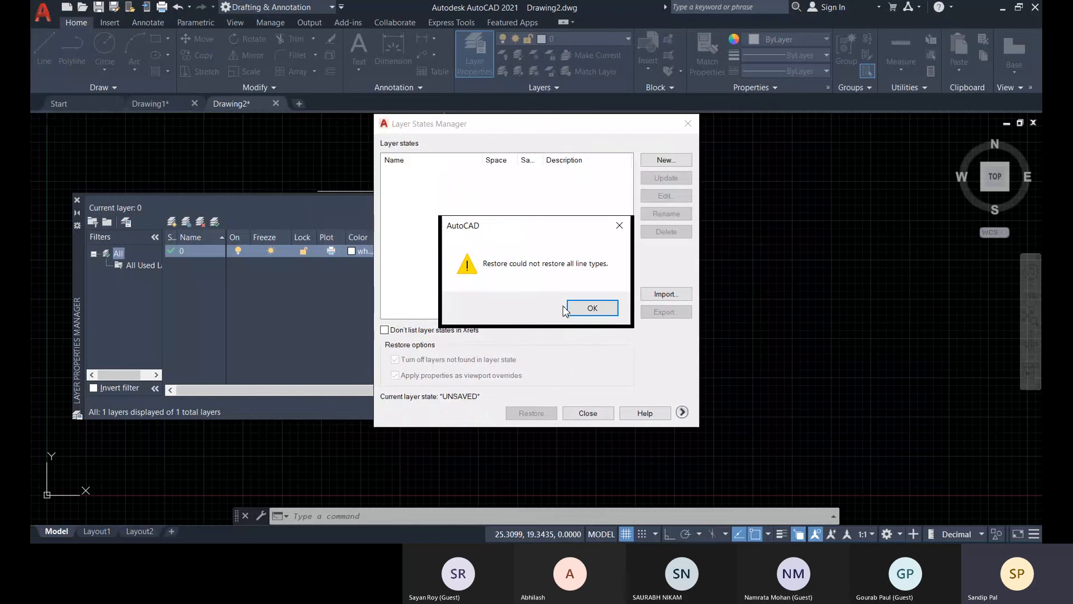
{"action": "left_click_drag", "start_coordinate": [527, 229], "coordinate": [482, 226]}
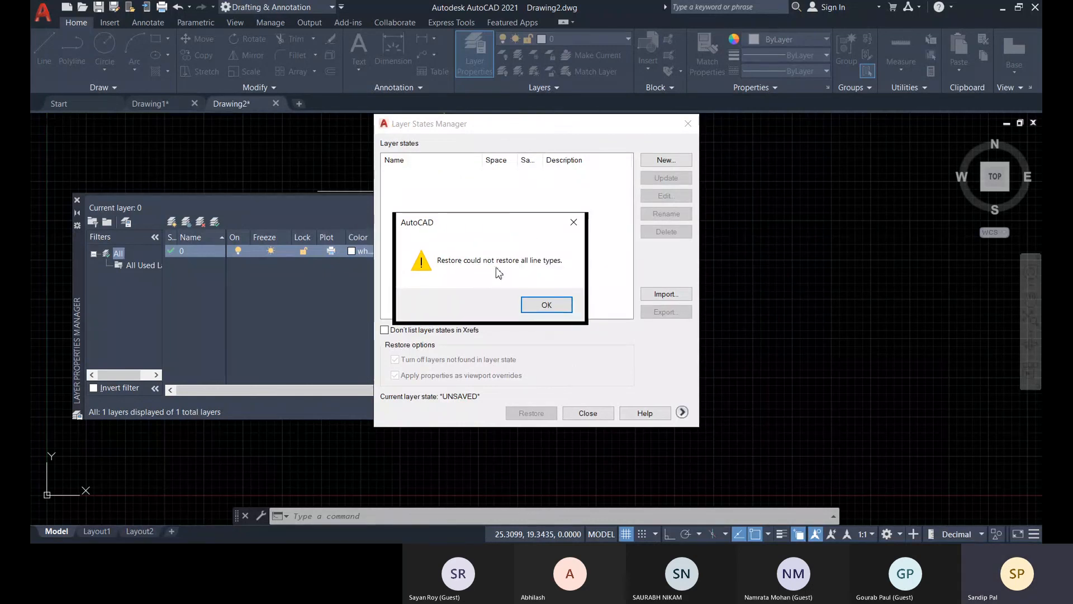
{"action": "left_click", "coordinate": [546, 305]}
{"action": "left_click", "coordinate": [546, 369]}
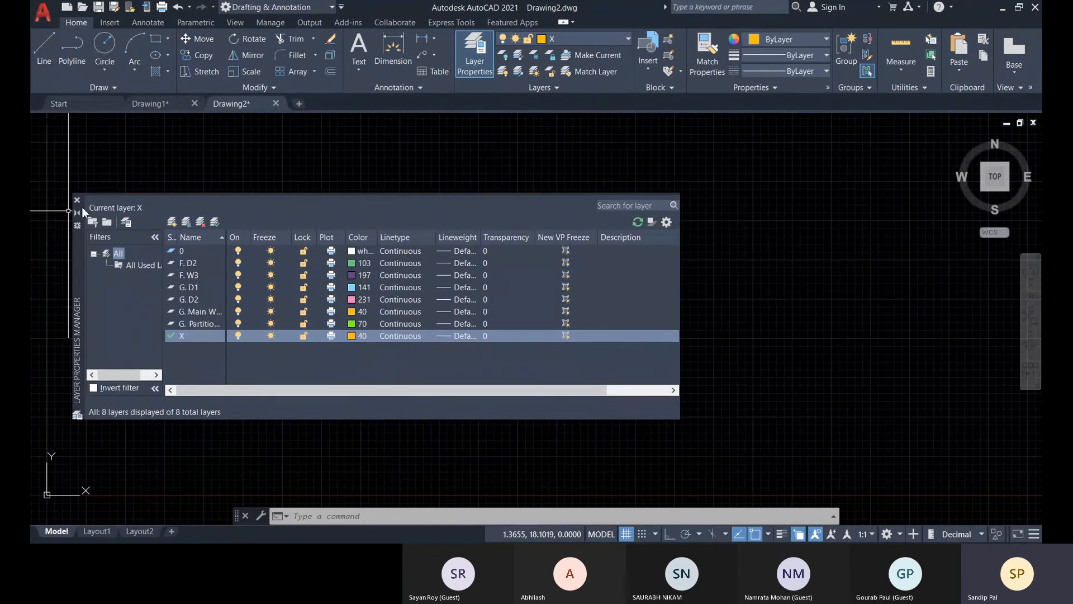
Close the Layer Properties Manager and undo the layer state import and restore in Drawing2.
{"action": "left_click", "coordinate": [77, 200]}
{"action": "left_click", "coordinate": [191, 7]}
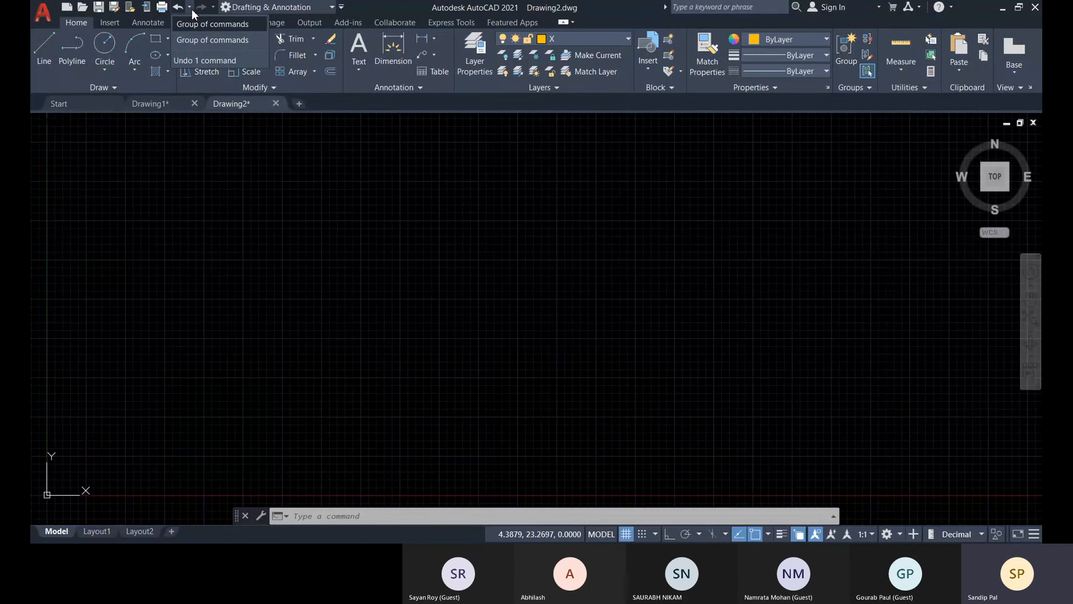
{"action": "left_click", "coordinate": [200, 41]}
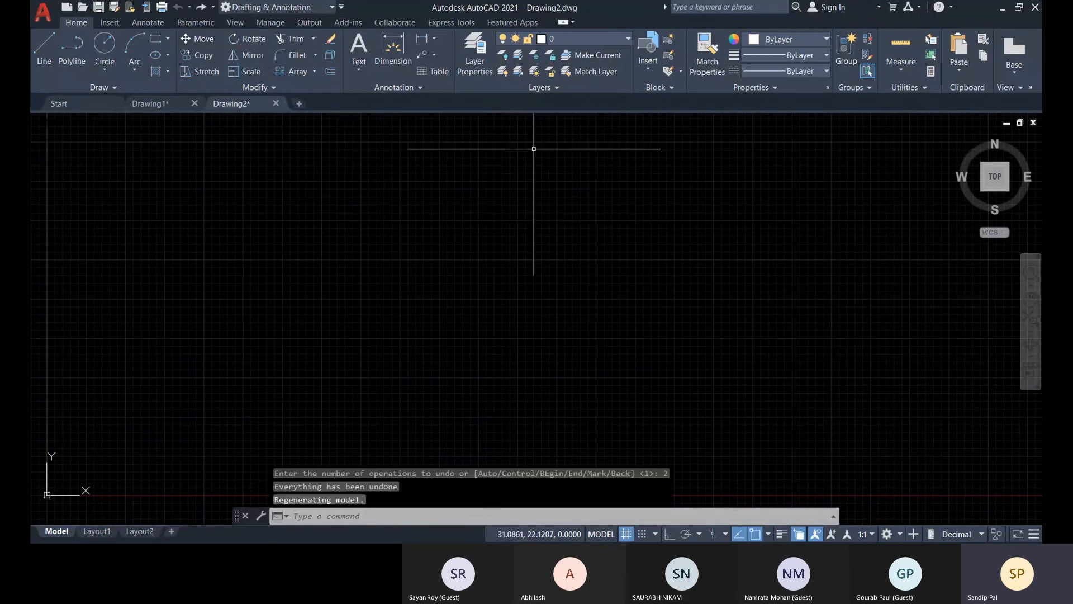
Load the linetypes ACAD_ISO02W100, ACAD_ISO06W100 and ACAD_ISO04W100 from layer 0's linetype selection, keeping layer 0 Continuous.
{"action": "left_click", "coordinate": [475, 62]}
{"action": "left_click", "coordinate": [419, 257]}
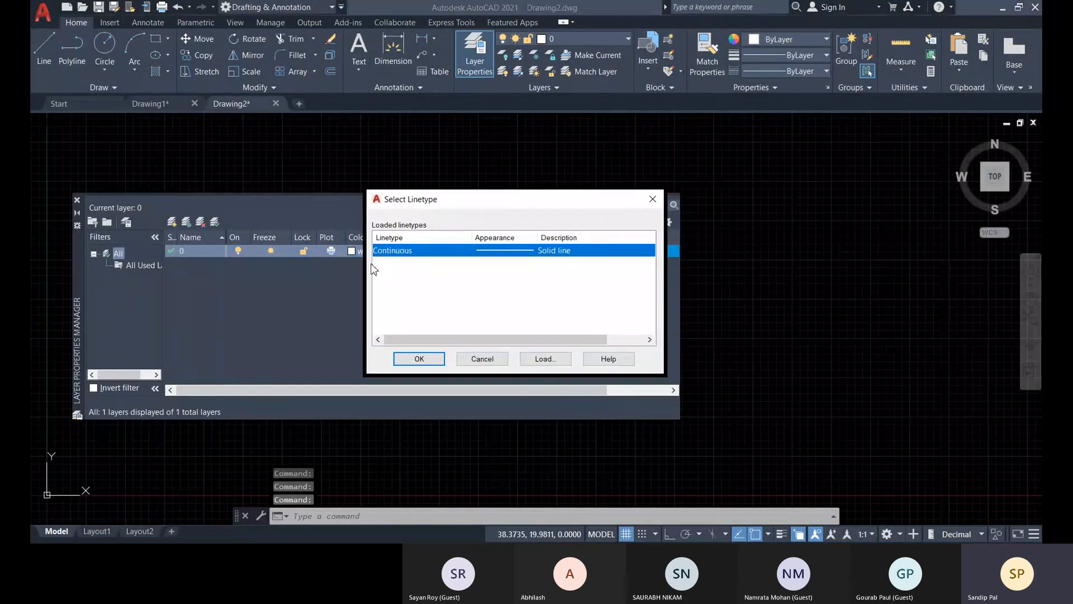
{"action": "left_click", "coordinate": [533, 359]}
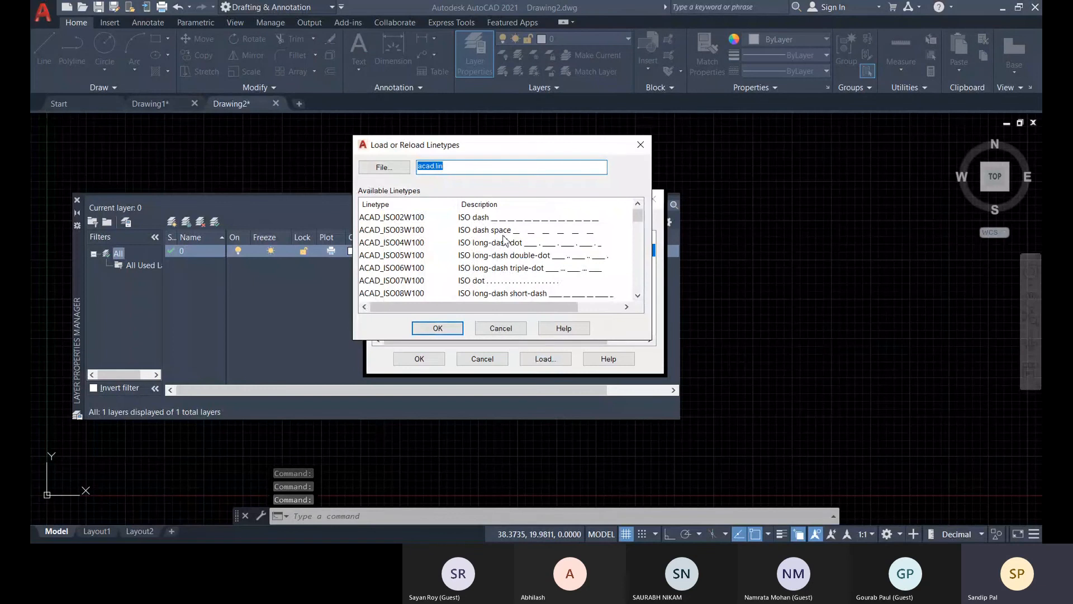
{"action": "left_click", "coordinate": [416, 218]}
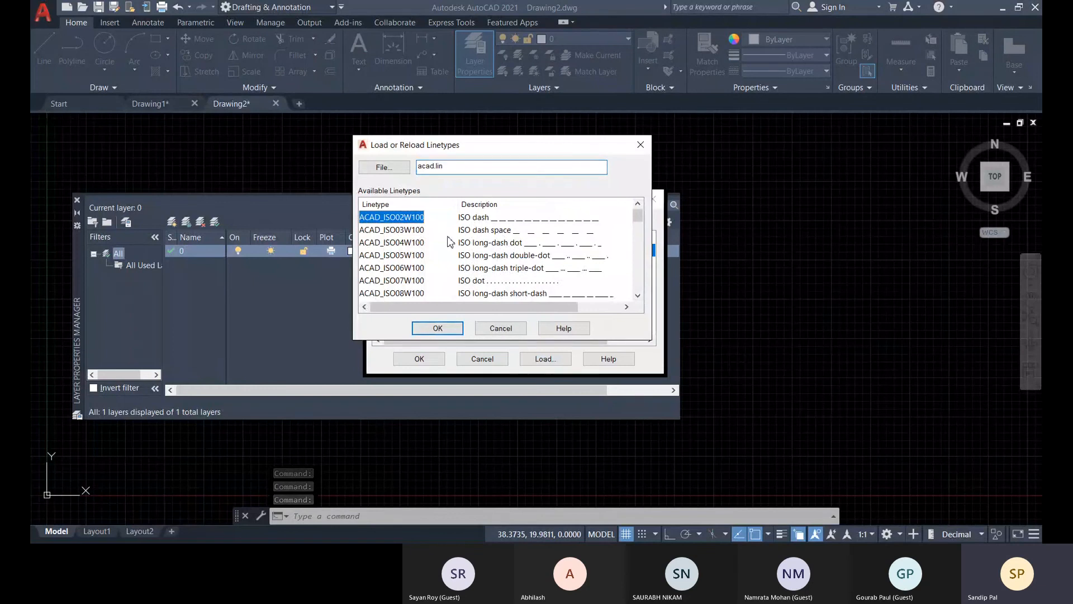
{"action": "left_click", "coordinate": [446, 334]}
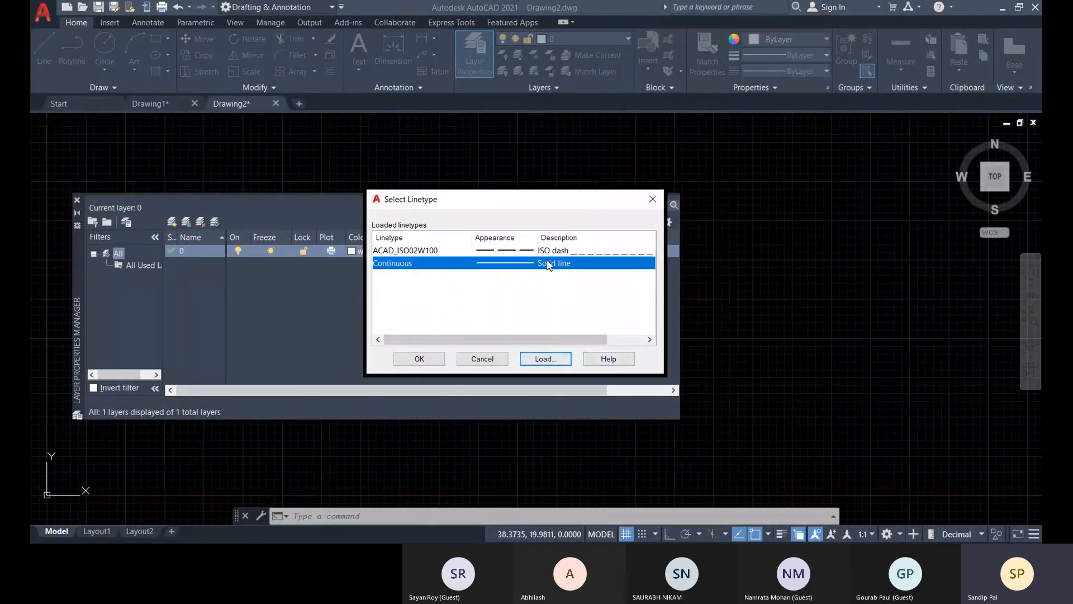
{"action": "left_click", "coordinate": [542, 360]}
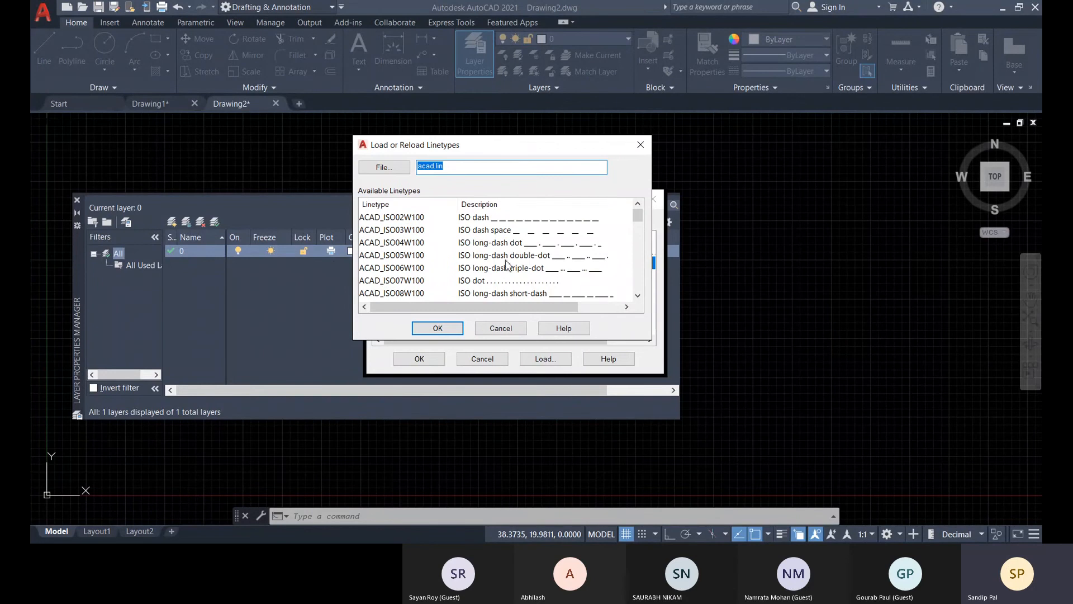
{"action": "left_click", "coordinate": [519, 273]}
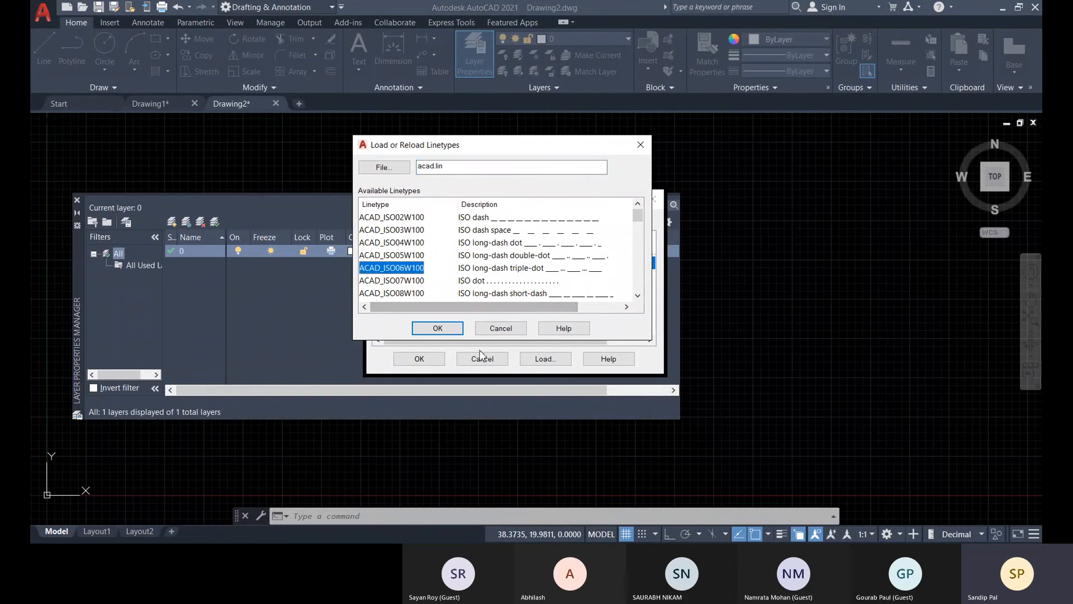
{"action": "left_click", "coordinate": [438, 328]}
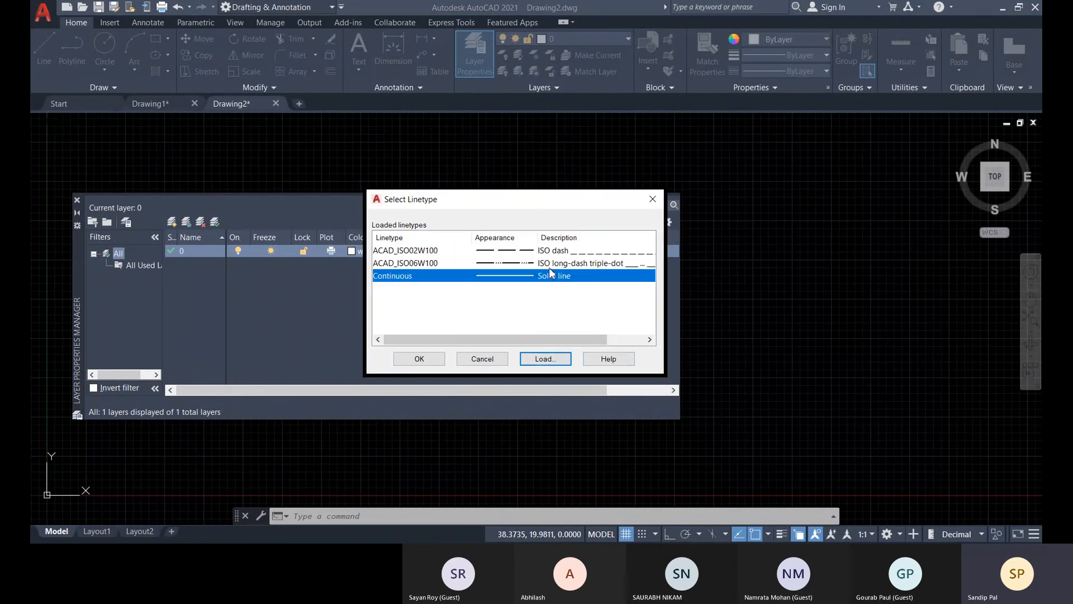
{"action": "left_click", "coordinate": [545, 359]}
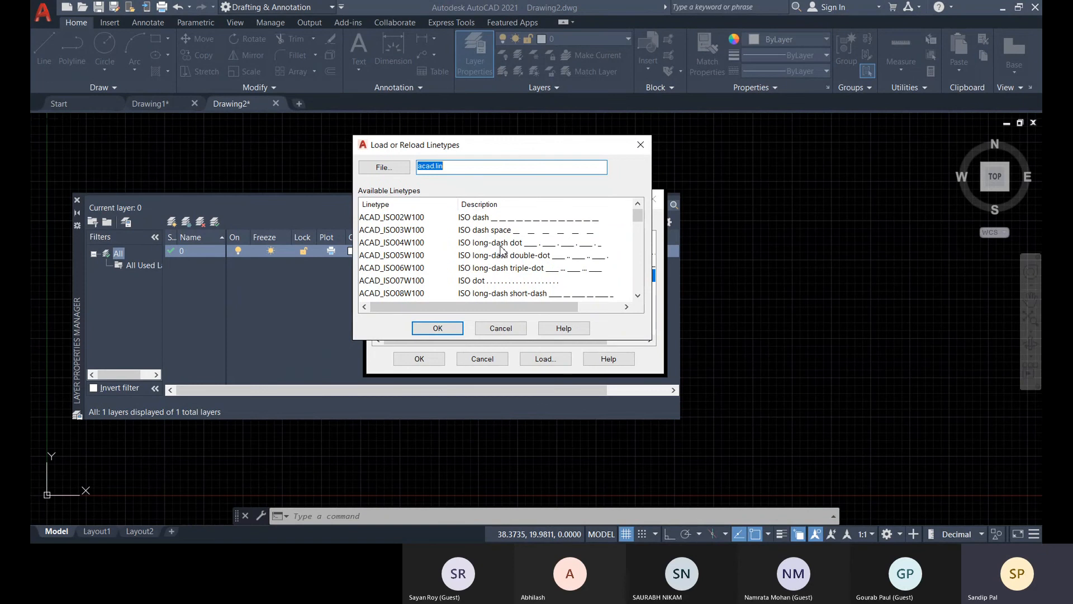
{"action": "left_click", "coordinate": [500, 245]}
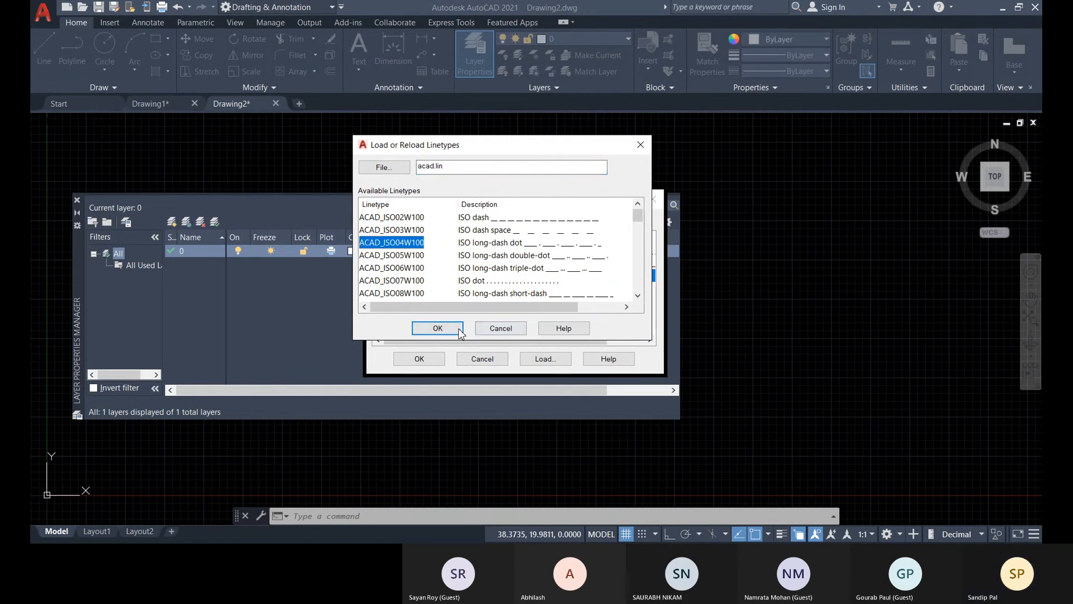
{"action": "left_click", "coordinate": [438, 328]}
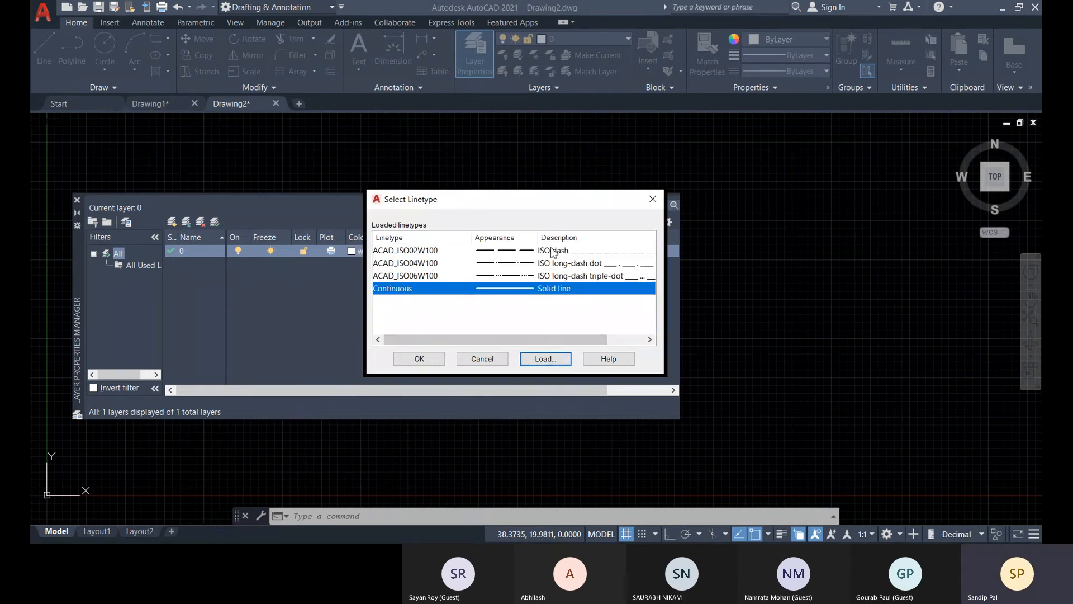
{"action": "left_click", "coordinate": [434, 361]}
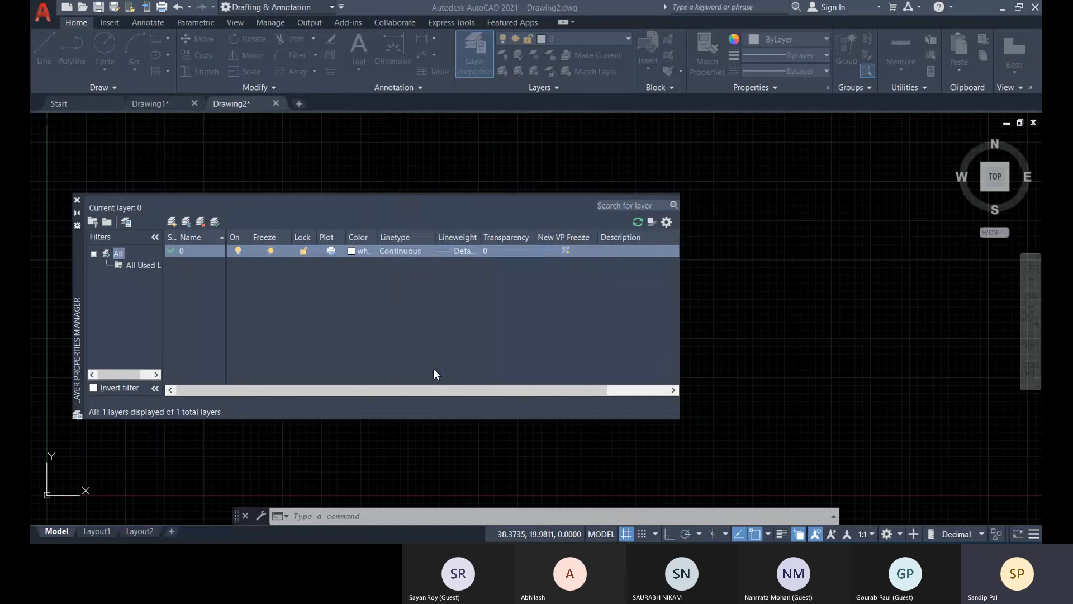
Import the exported .las layer state from Documents into Drawing2 again without restoring it, and close the Layer States Manager.
{"action": "left_click", "coordinate": [127, 223]}
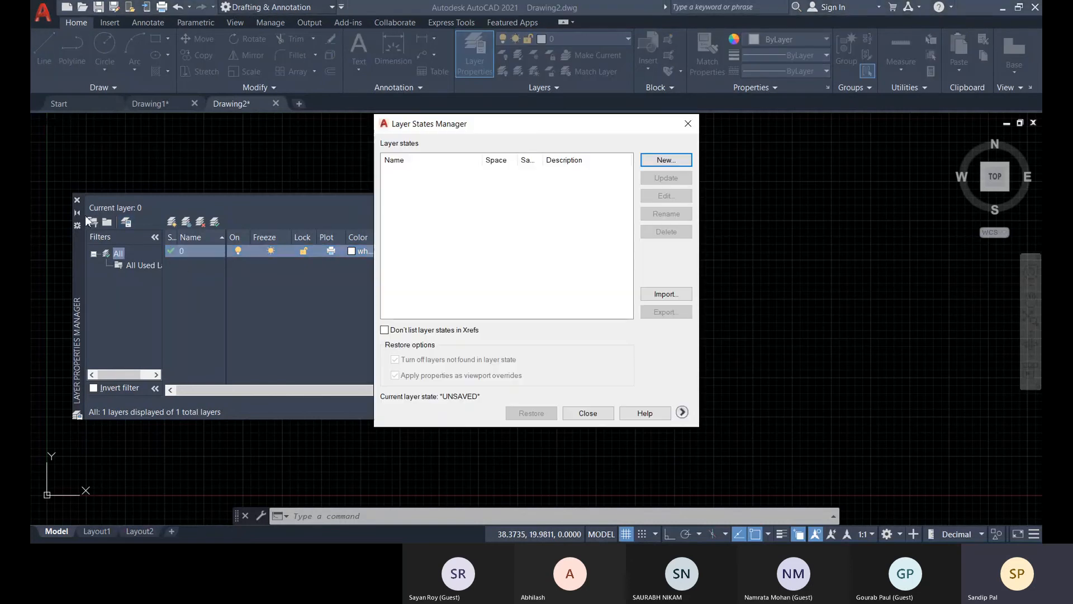
{"action": "left_click", "coordinate": [666, 293]}
{"action": "left_click", "coordinate": [435, 323]}
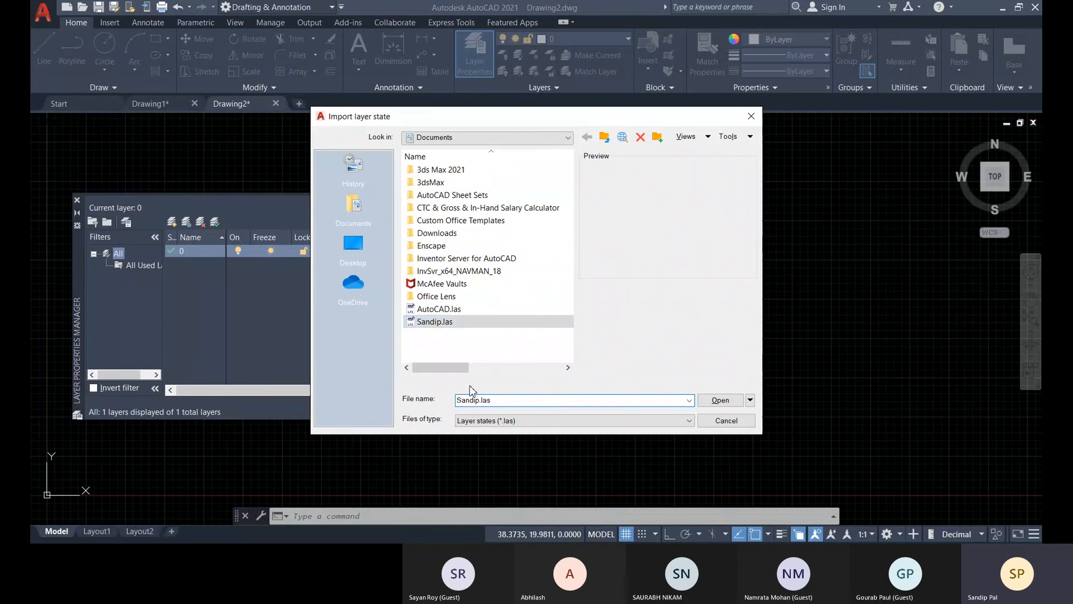
{"action": "left_click", "coordinate": [719, 401]}
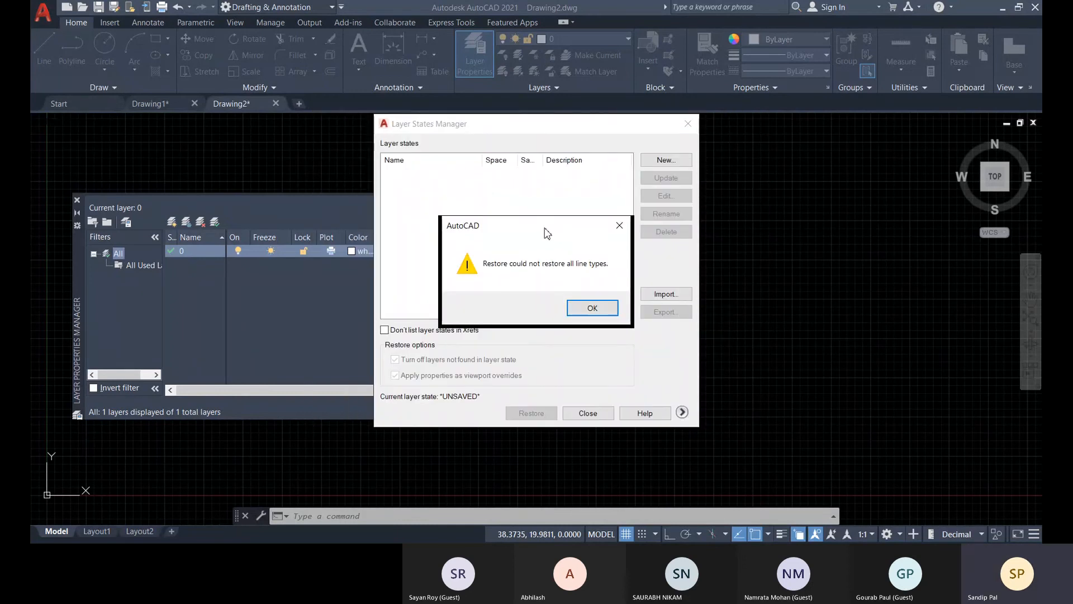
{"action": "left_click", "coordinate": [537, 317]}
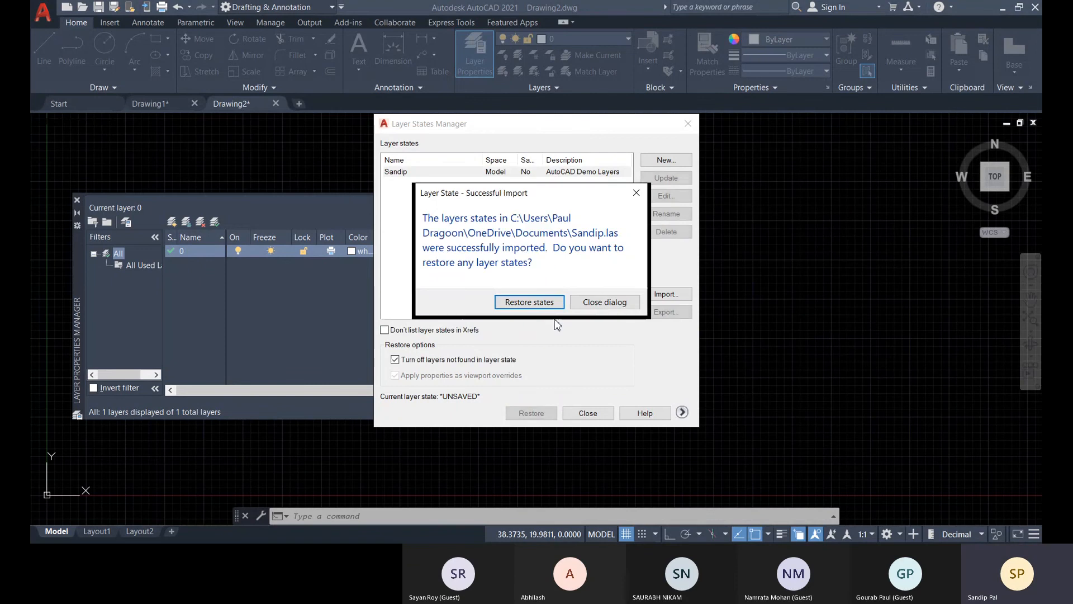
{"action": "left_click", "coordinate": [602, 306]}
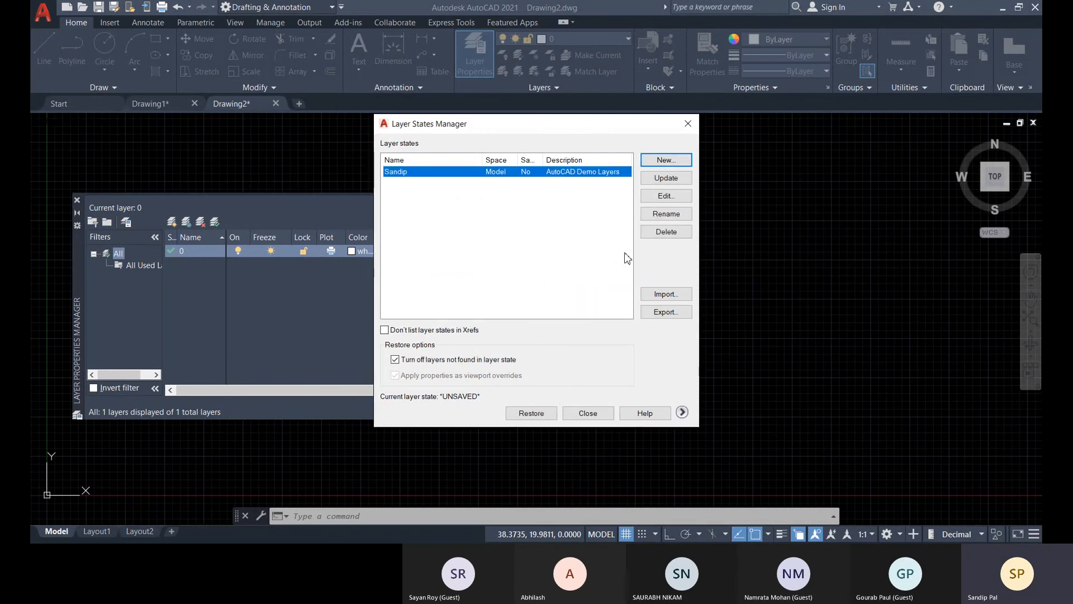
{"action": "left_click", "coordinate": [588, 413]}
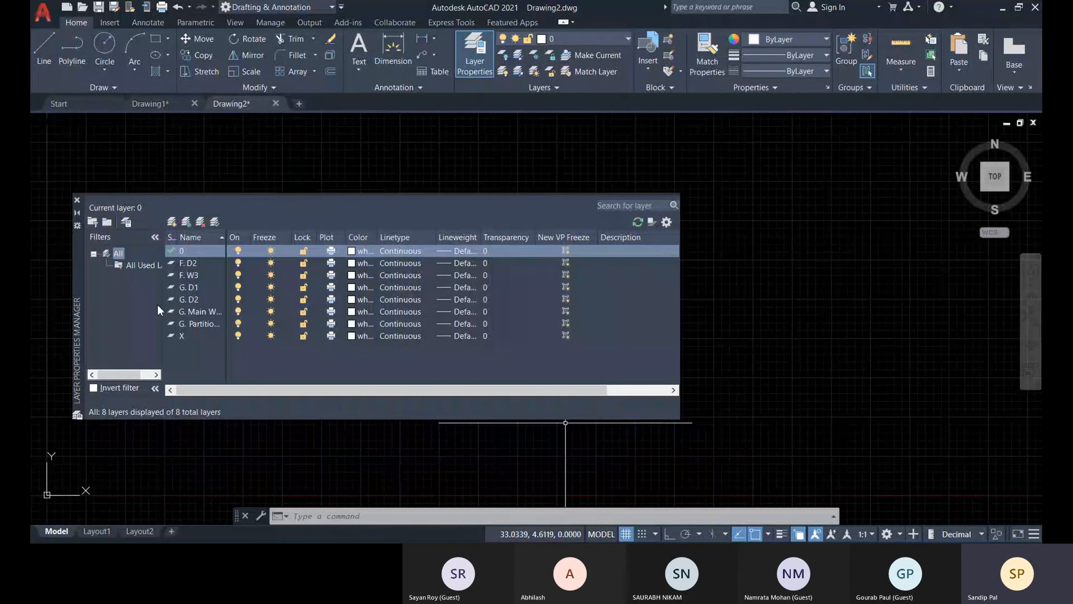
Undo the last two operations, including the repeated layer state import, and close the Layer Properties Manager.
{"action": "left_click", "coordinate": [190, 7]}
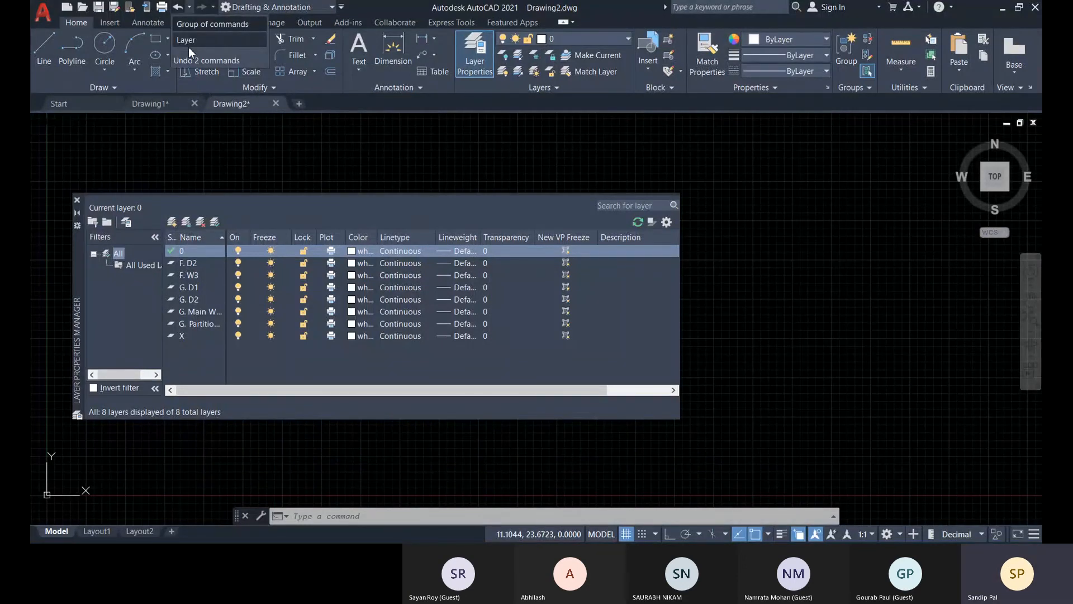
{"action": "left_click", "coordinate": [208, 39]}
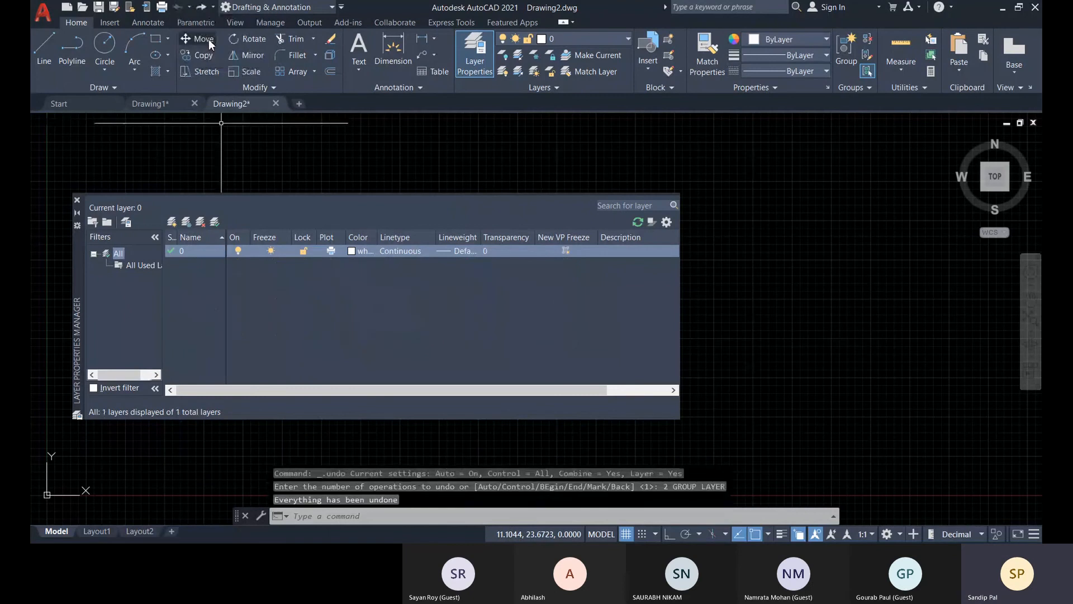
{"action": "left_click", "coordinate": [77, 199]}
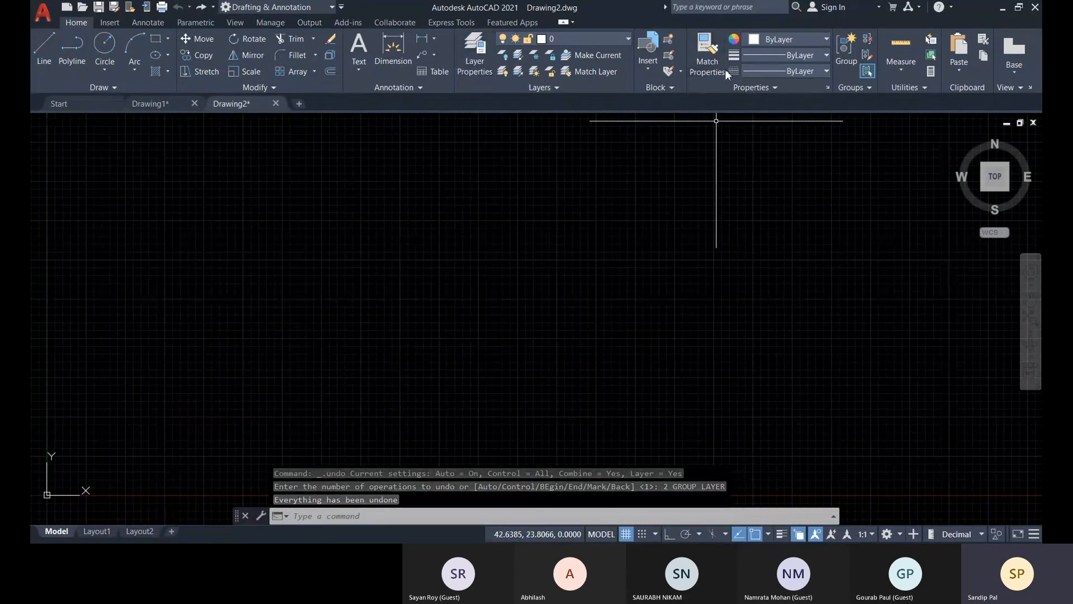
Load the ACAD_ISO02W100 linetype from acad.lin into Drawing2 through the Linetype Manager.
{"action": "left_click", "coordinate": [781, 71]}
{"action": "left_click", "coordinate": [771, 141]}
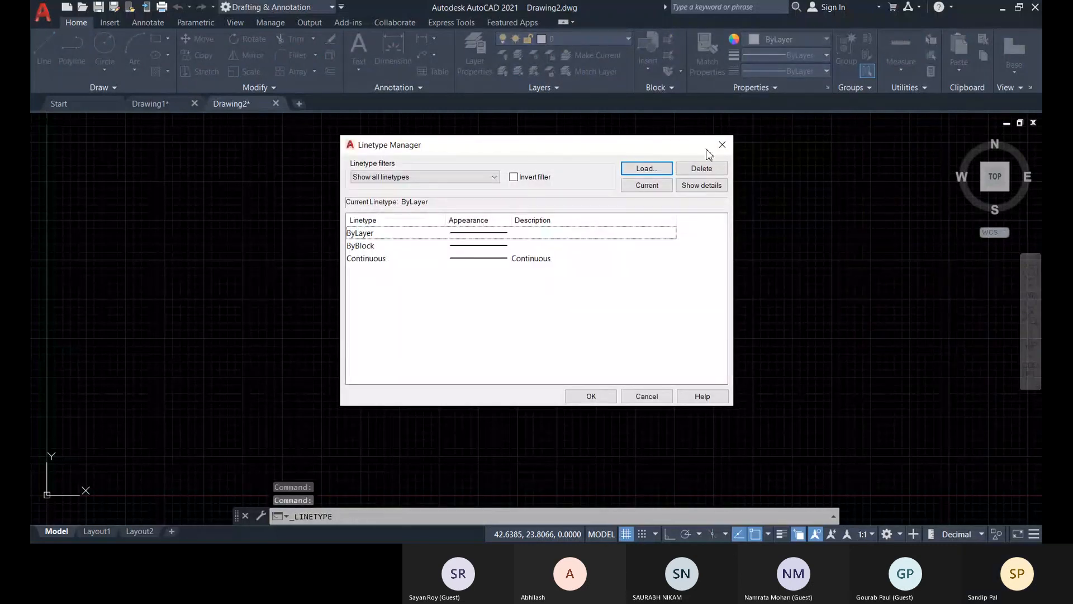
{"action": "left_click", "coordinate": [645, 168]}
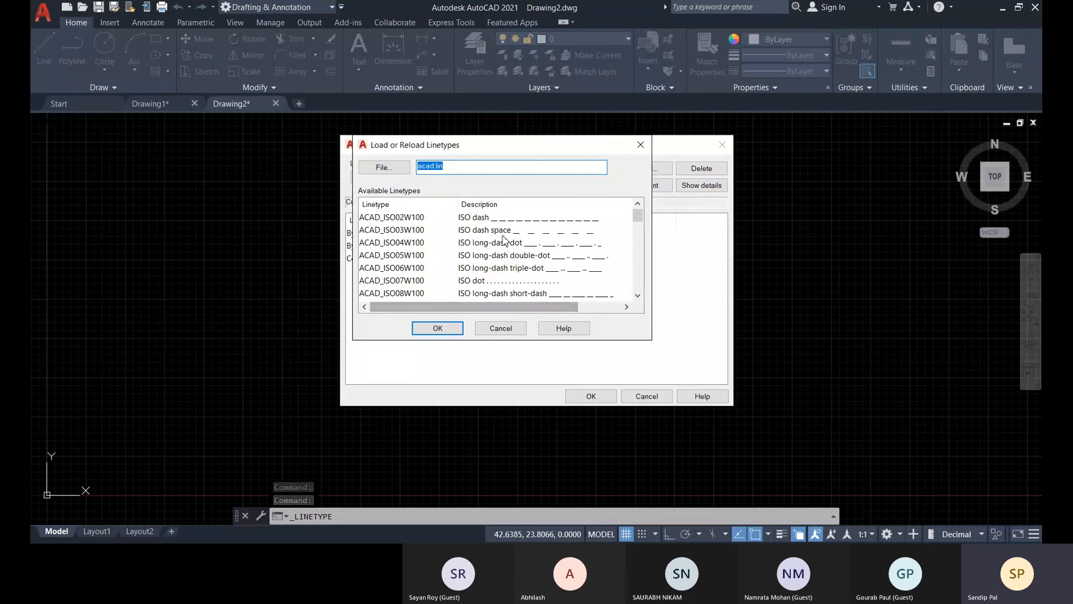
{"action": "key", "text": "Tab"}
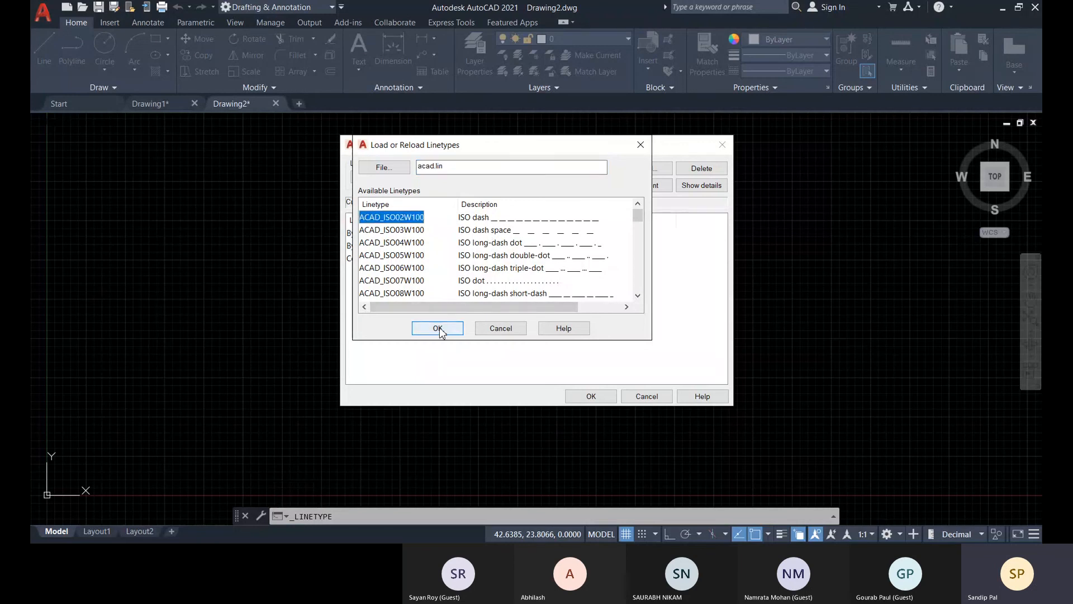
{"action": "left_click", "coordinate": [441, 330]}
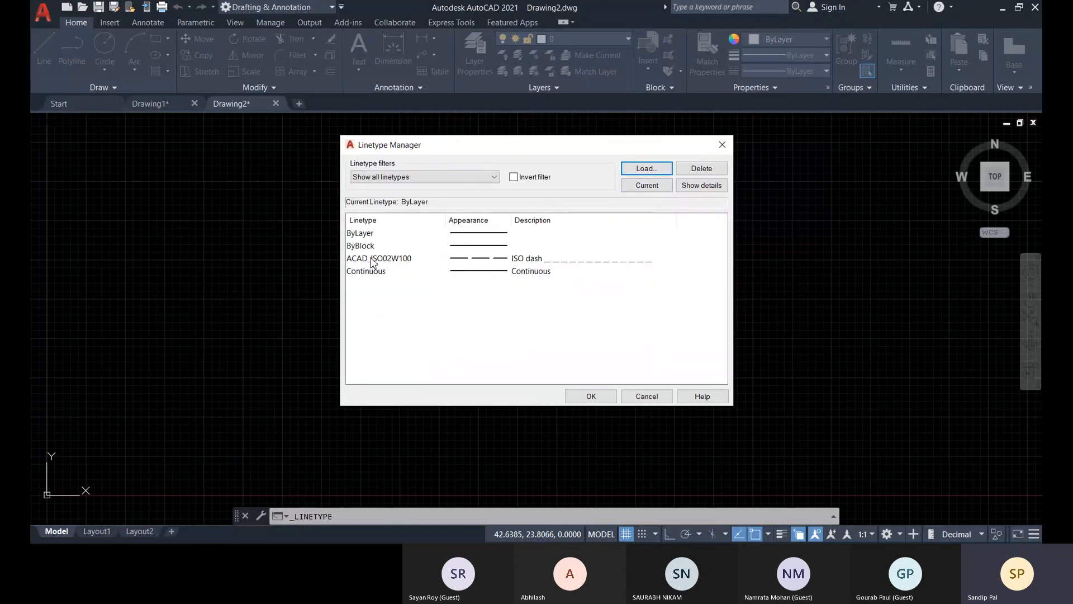
Load the ACAD_ISO14W100 and ACAD_ISO04W100 linetypes as well, and accept the Linetype Manager changes.
{"action": "left_click", "coordinate": [646, 170]}
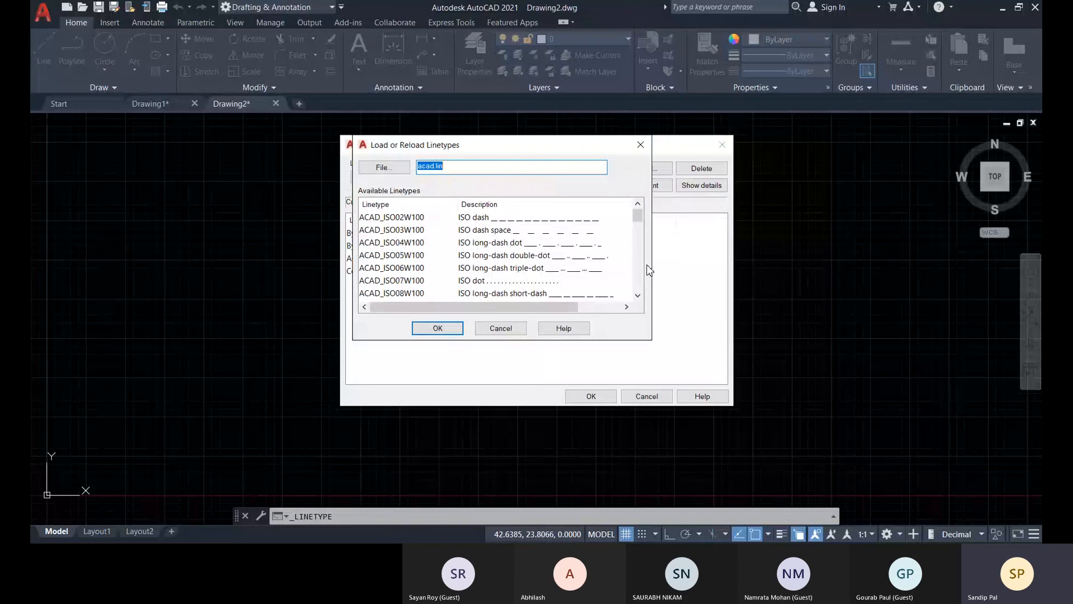
{"action": "left_click", "coordinate": [513, 271]}
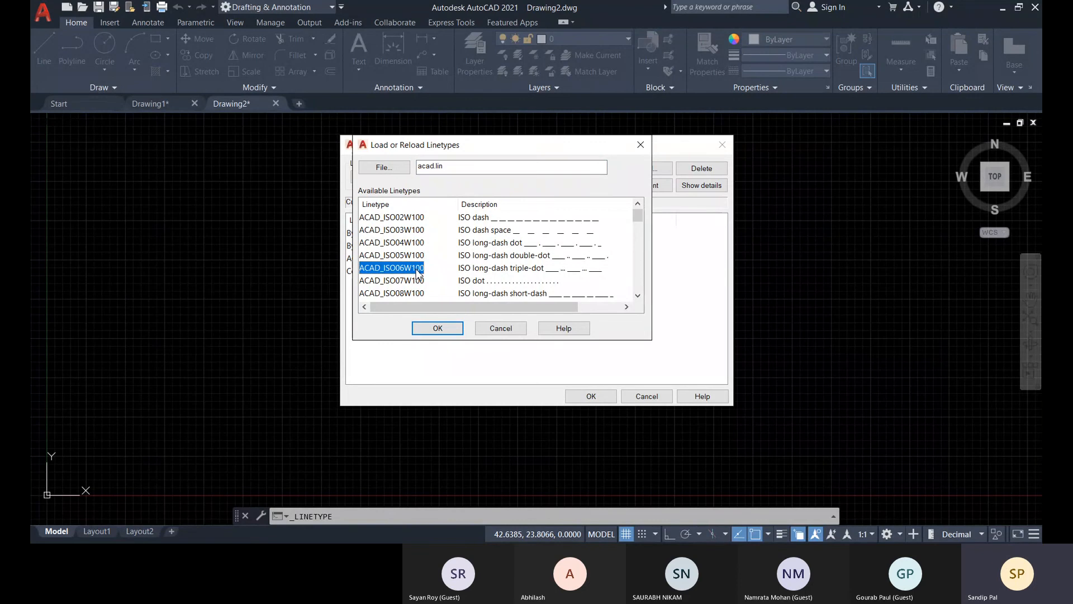
{"action": "scroll", "coordinate": [418, 278], "scroll_direction": "down", "scroll_amount": 2}
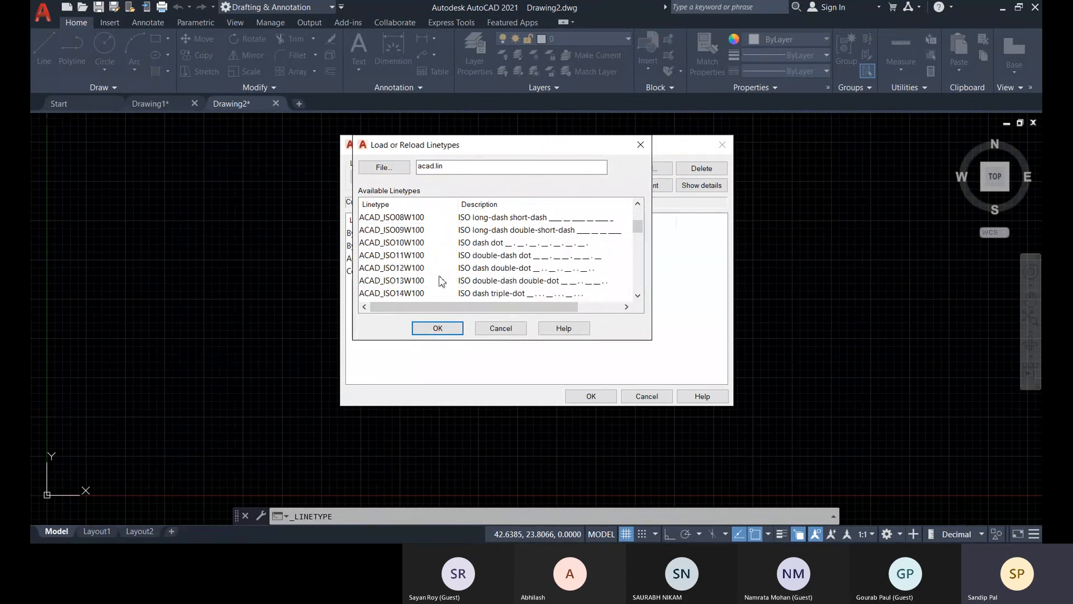
{"action": "left_click", "coordinate": [412, 295]}
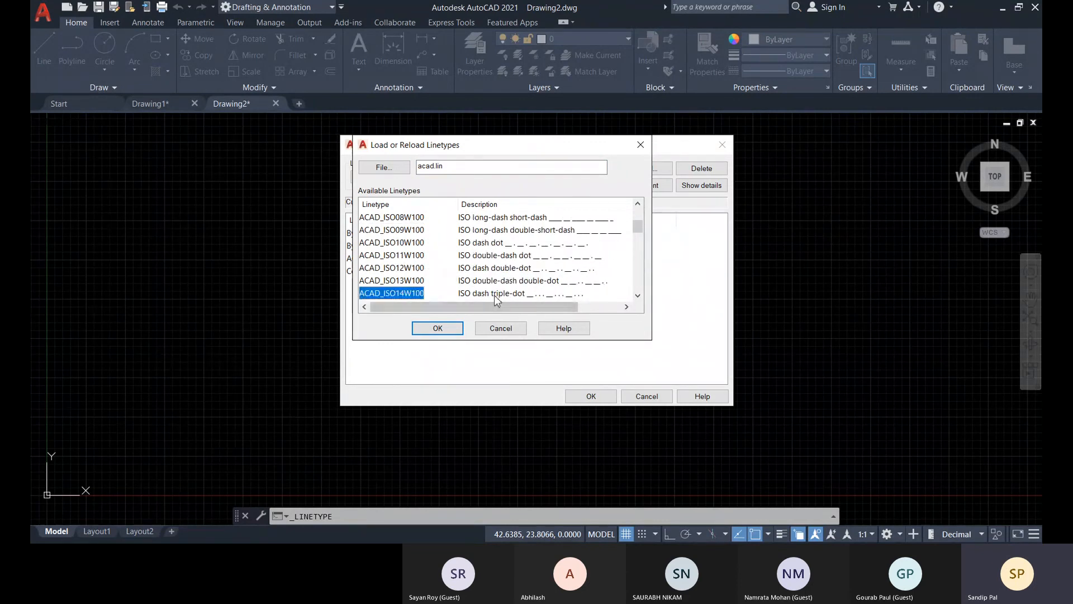
{"action": "left_click", "coordinate": [438, 330]}
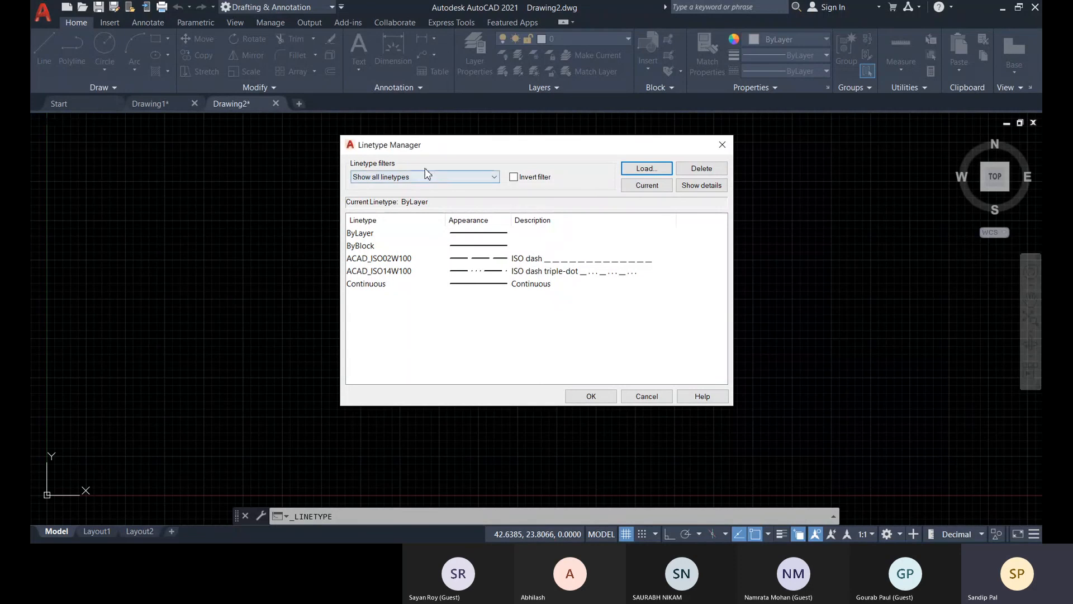
{"action": "left_click", "coordinate": [646, 167]}
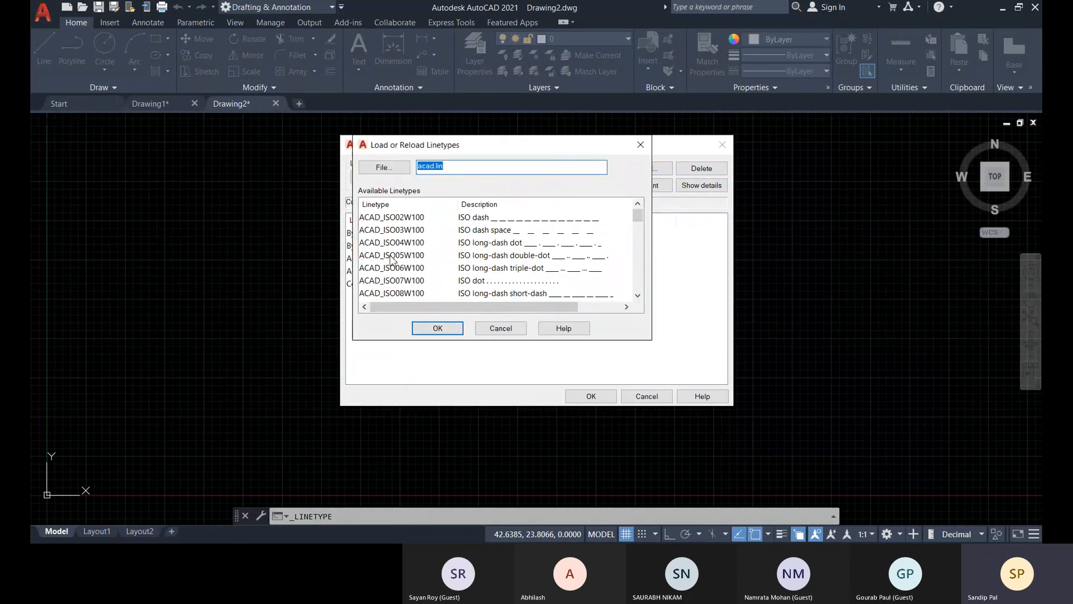
{"action": "left_click", "coordinate": [478, 245]}
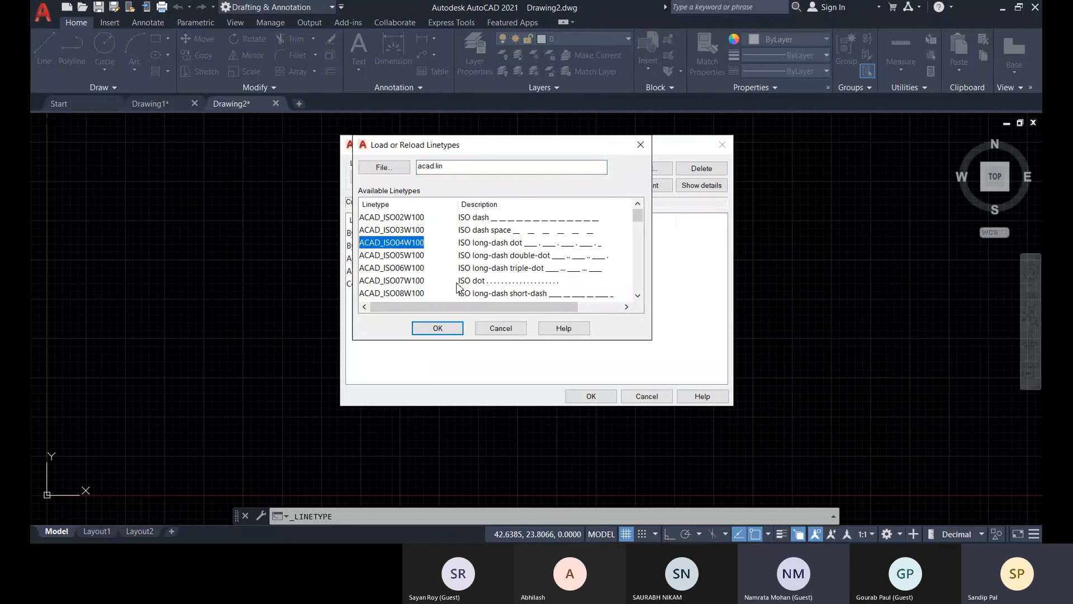
{"action": "left_click", "coordinate": [438, 328]}
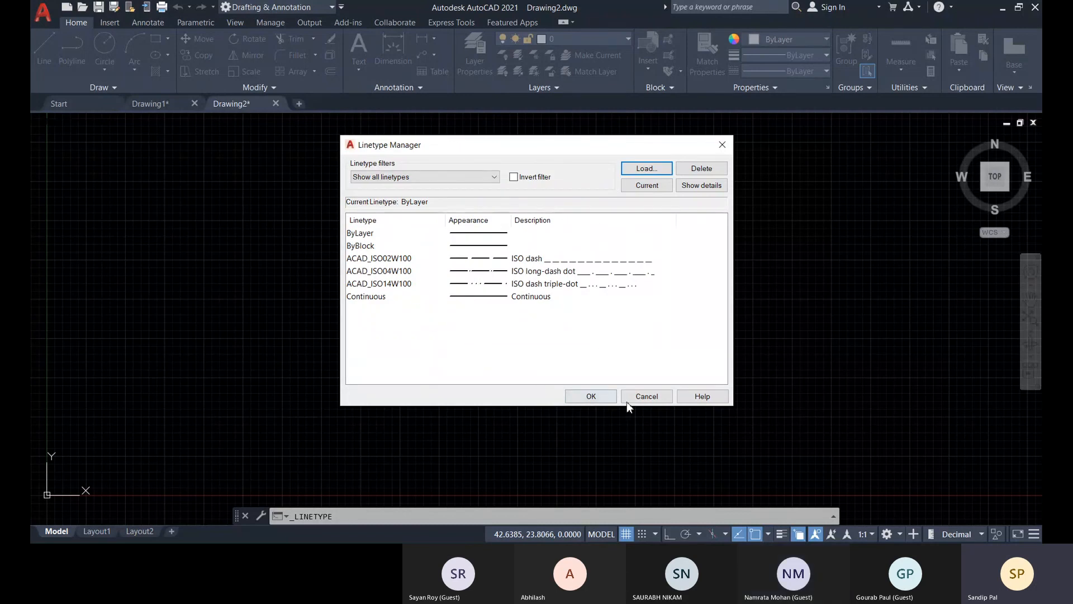
{"action": "left_click", "coordinate": [591, 396]}
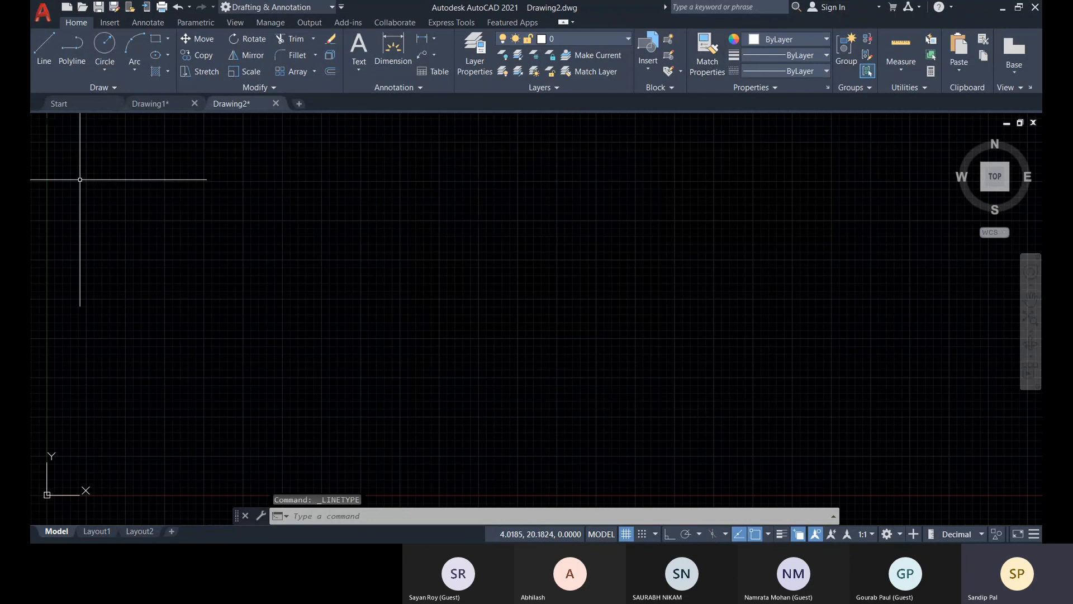
Check in Drawing1 which linetypes its layers use and which are loaded, leaving layer F. D2's linetype as it is.
{"action": "left_click", "coordinate": [149, 105]}
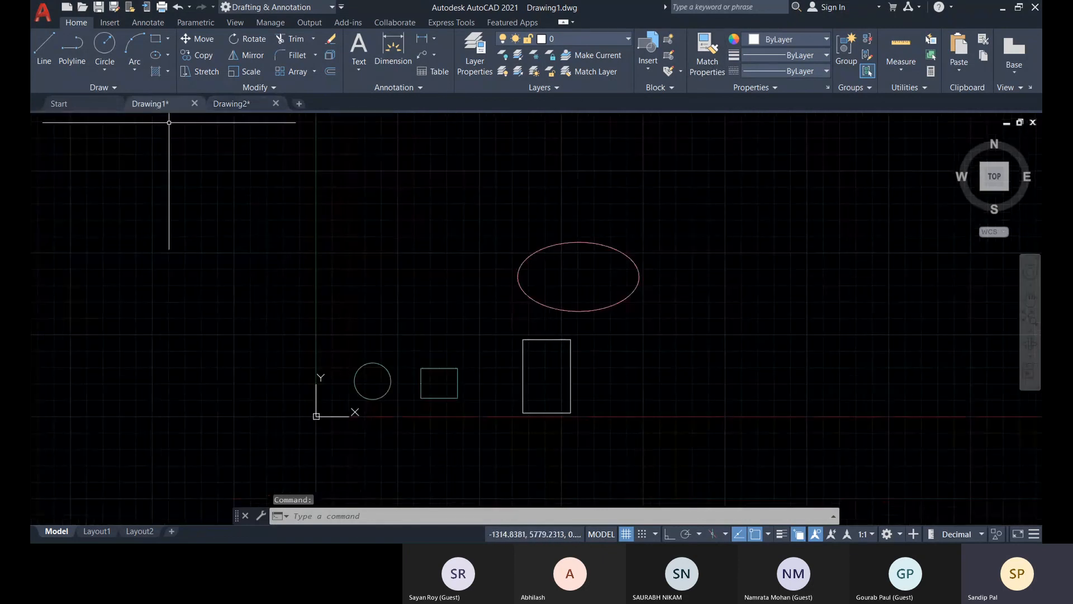
{"action": "left_click", "coordinate": [475, 65]}
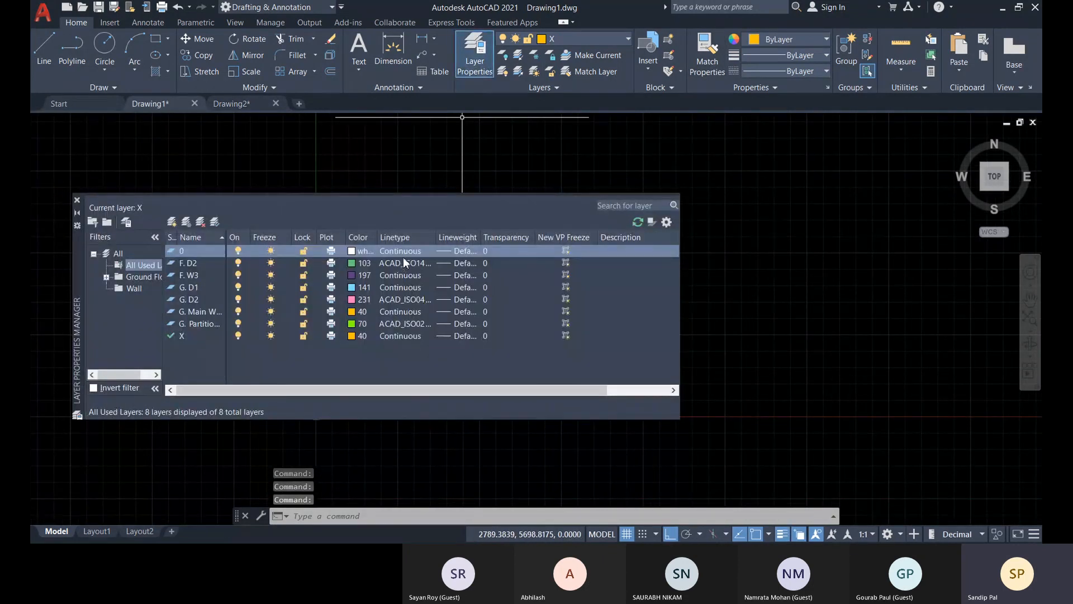
{"action": "left_click", "coordinate": [410, 264]}
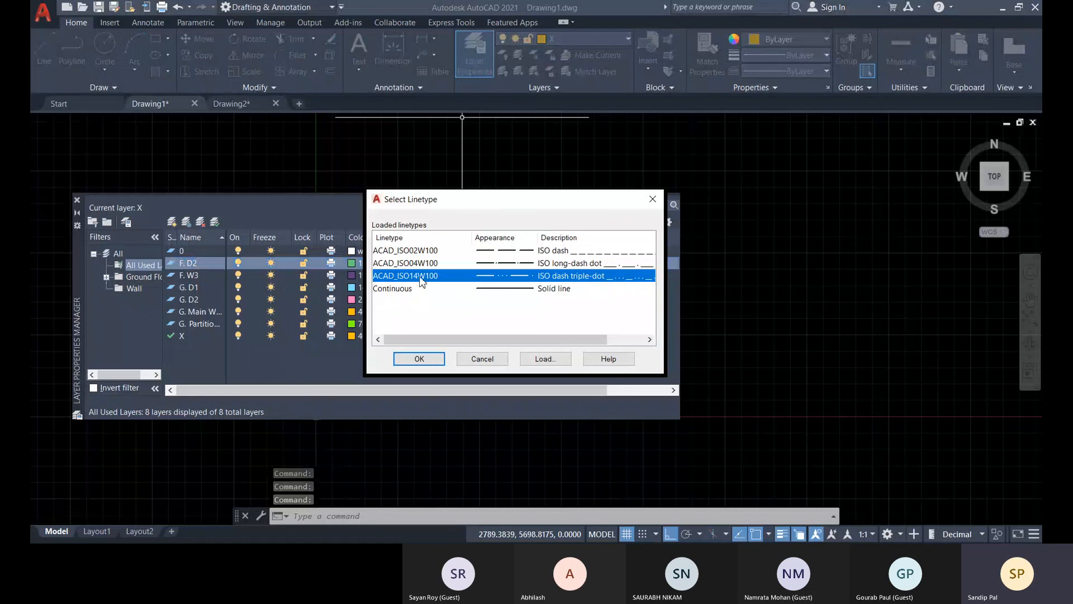
{"action": "left_click", "coordinate": [504, 362]}
{"action": "left_click", "coordinate": [77, 200]}
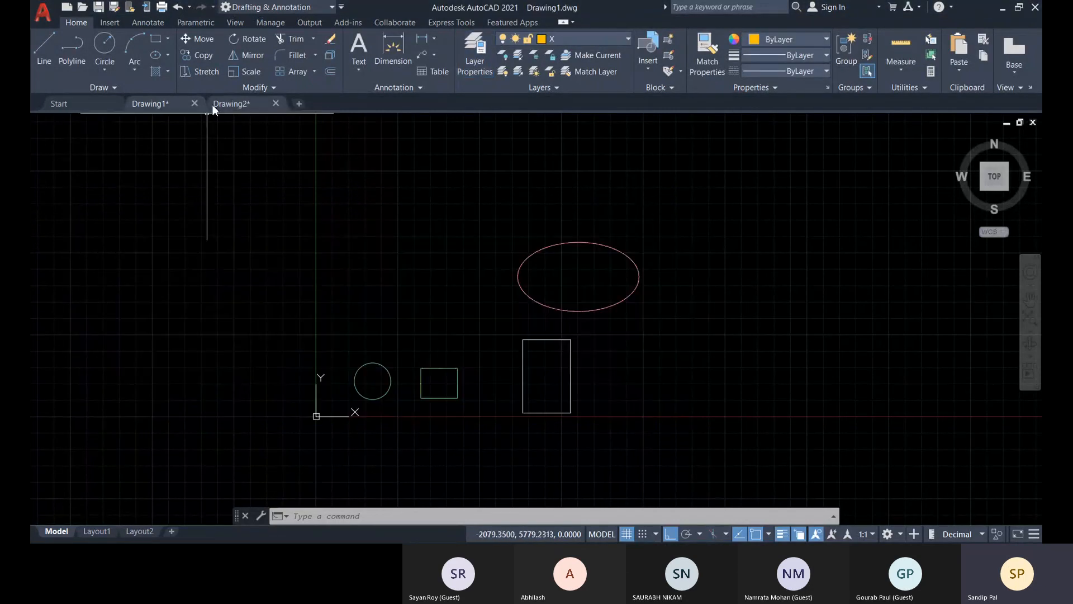
Import the exported .las layer state from Documents into Drawing2, restore it, and close the Layer Properties Manager.
{"action": "left_click", "coordinate": [225, 104]}
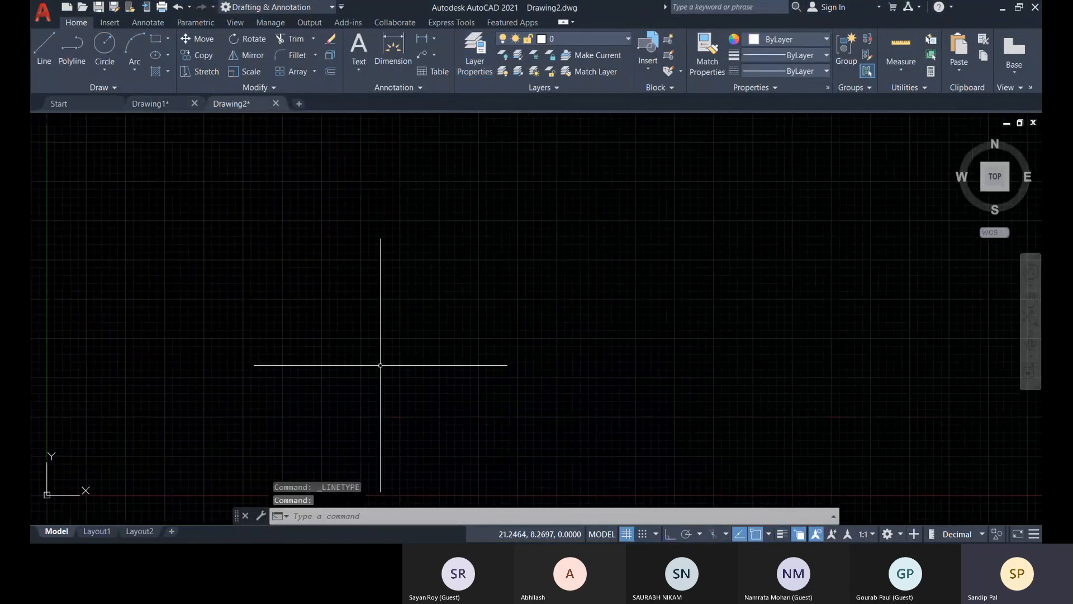
{"action": "left_click", "coordinate": [478, 65]}
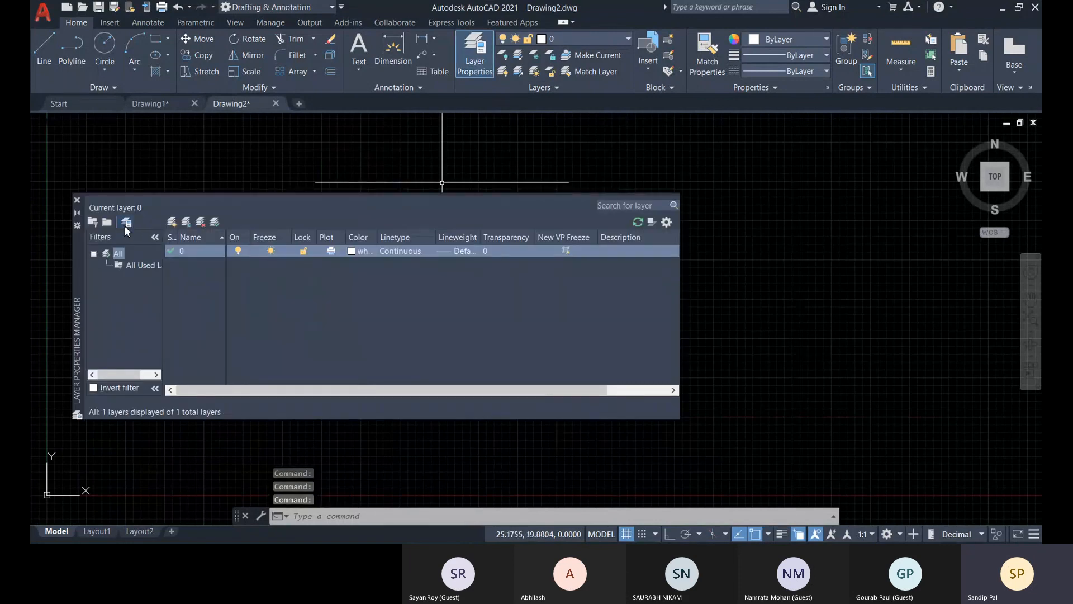
{"action": "left_click", "coordinate": [126, 222]}
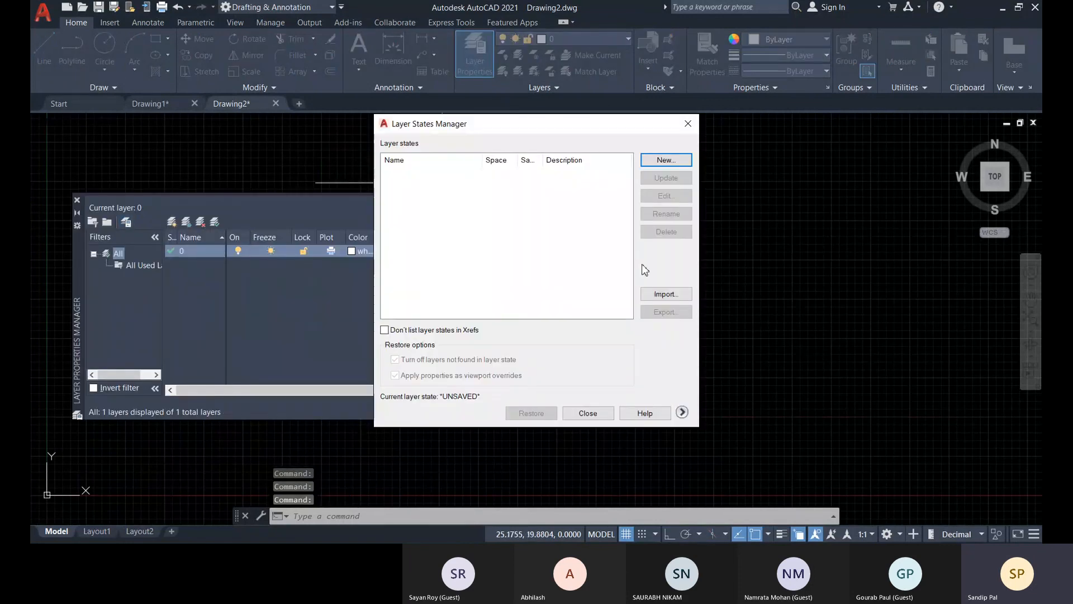
{"action": "left_click", "coordinate": [663, 295]}
{"action": "left_click", "coordinate": [435, 321]}
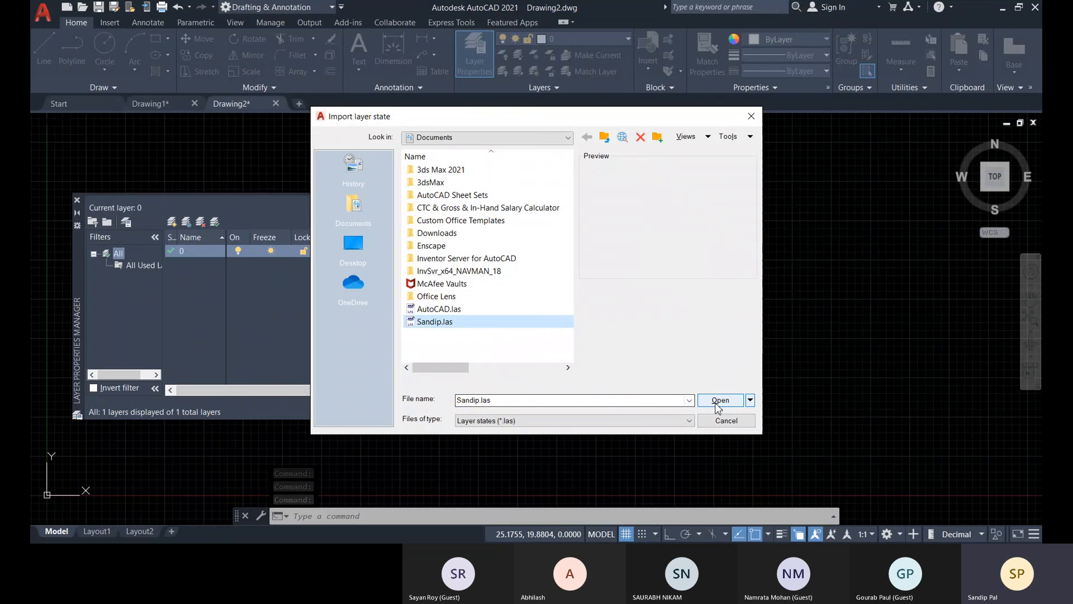
{"action": "left_click", "coordinate": [721, 400]}
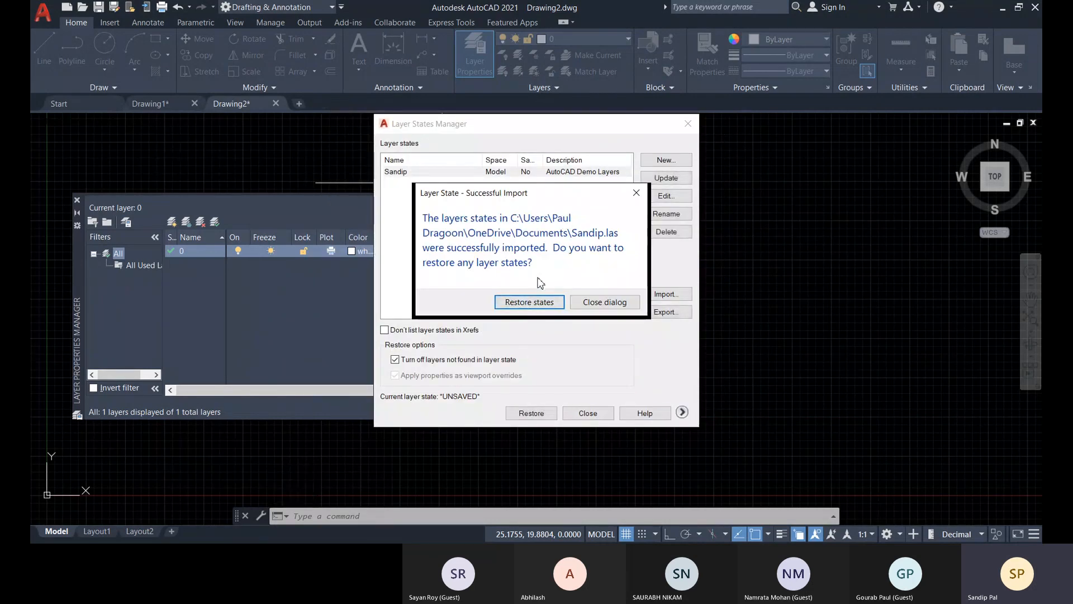
{"action": "left_click", "coordinate": [542, 302]}
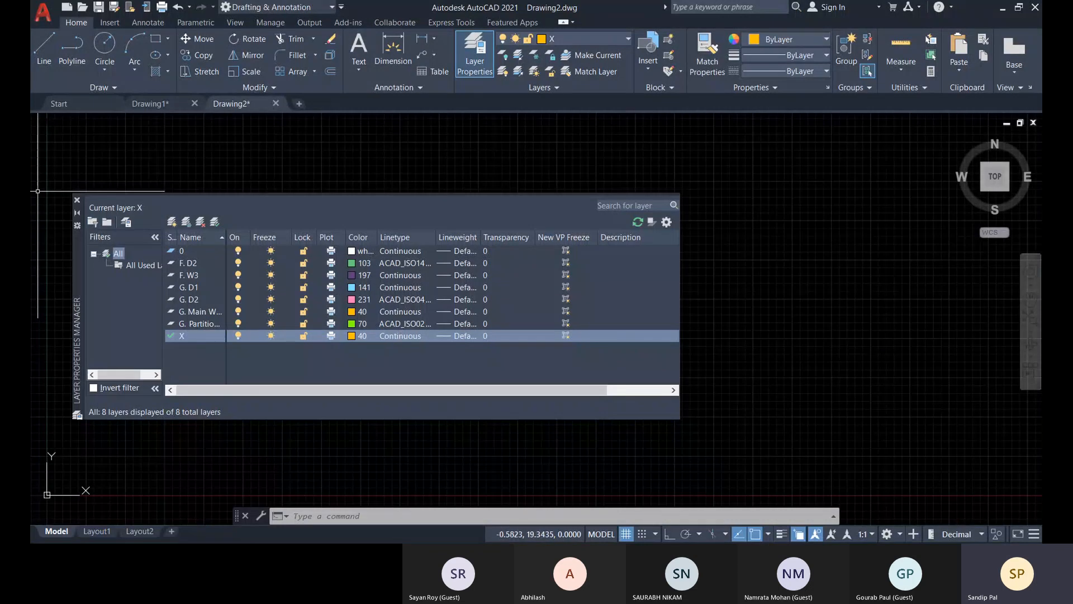
{"action": "left_click", "coordinate": [78, 199]}
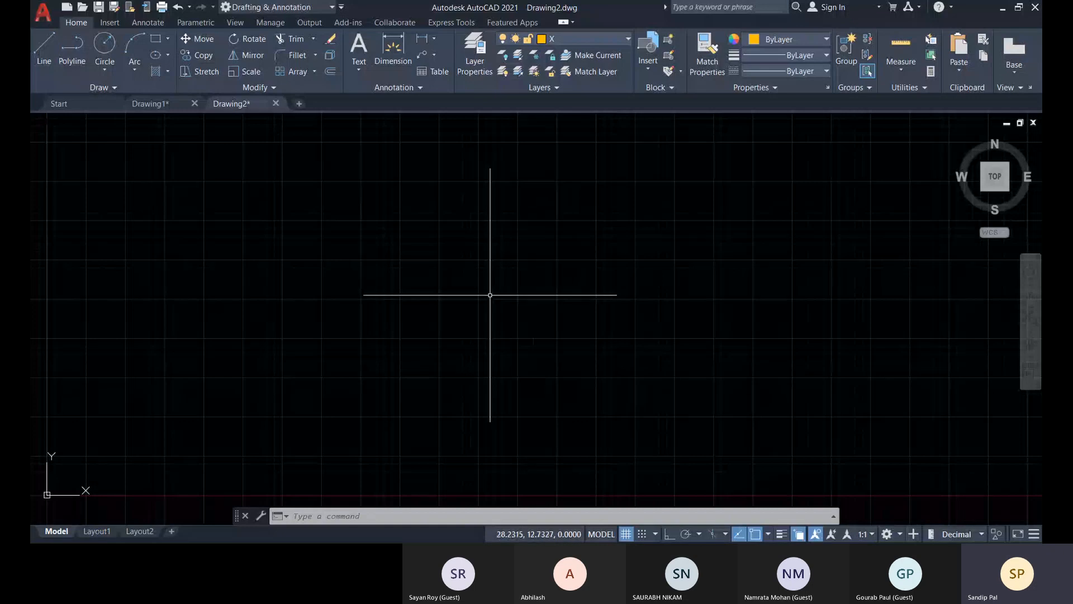
{"action": "scroll", "coordinate": [514, 297], "scroll_direction": "down", "scroll_amount": 2}
{"action": "middle_click_drag", "start_coordinate": [479, 319], "coordinate": [512, 330]}
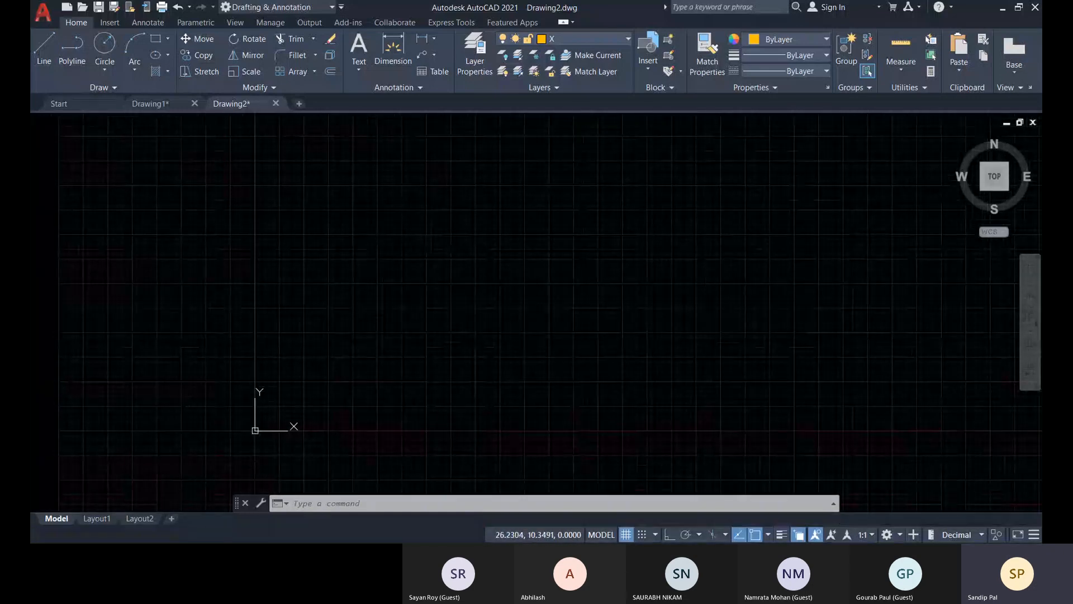